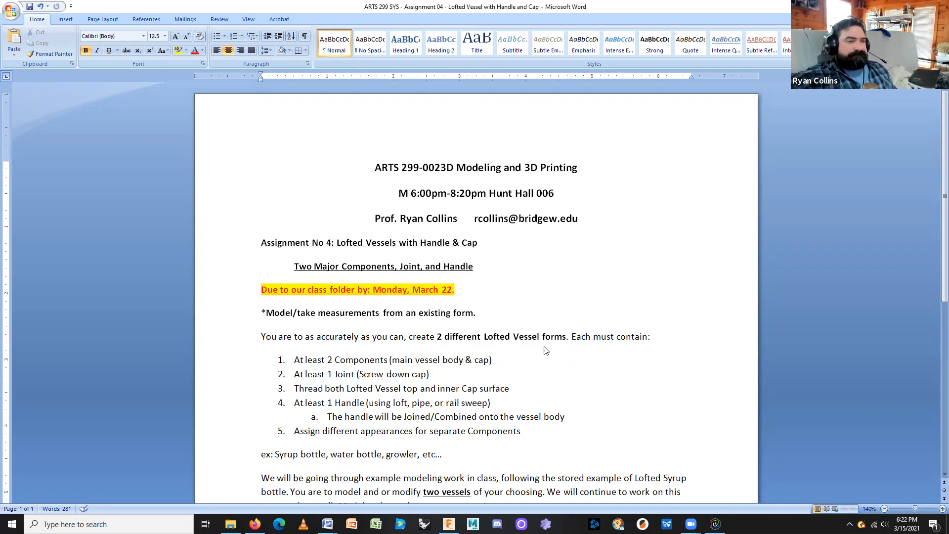
Read through the Assignment 04 lofted vessel requirements down to the end of the document
scroll(584, 349, "down", 2)
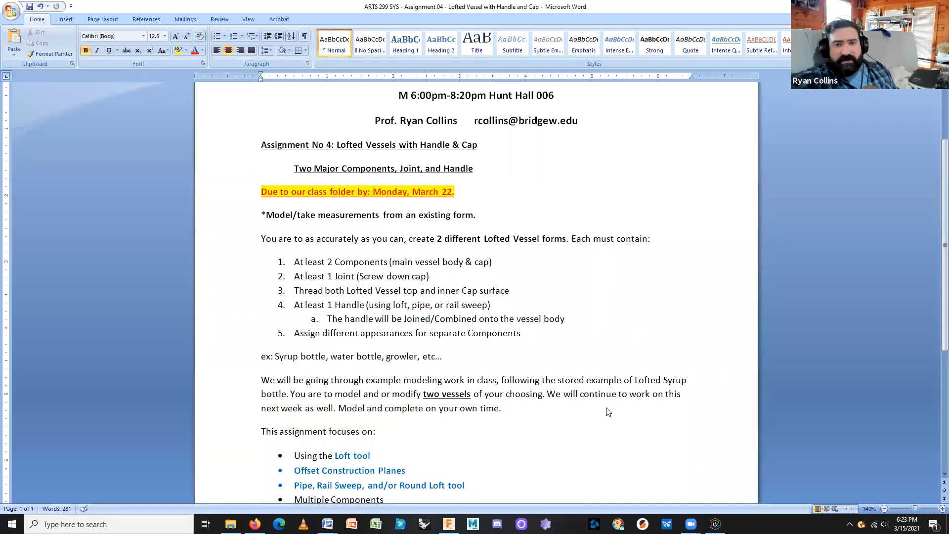
scroll(595, 405, "down", 3)
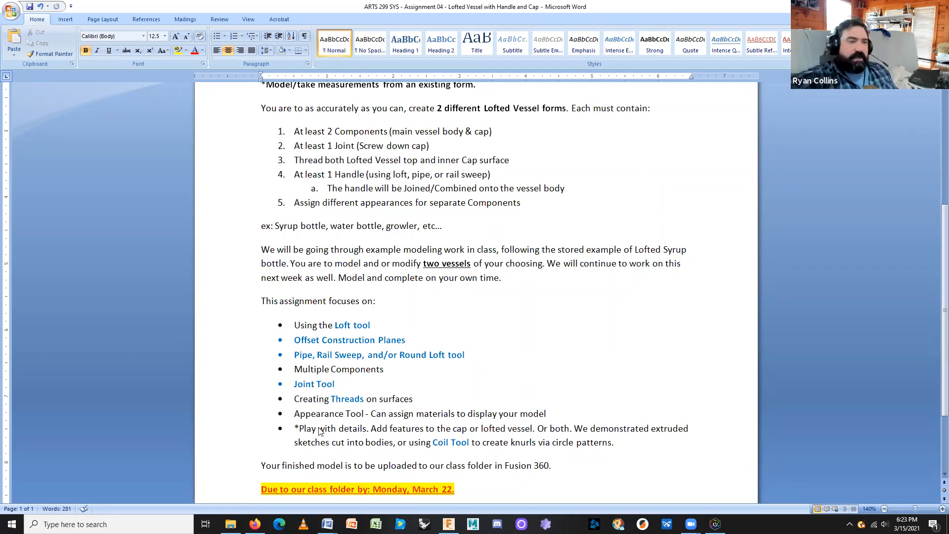
scroll(560, 426, "down", 3)
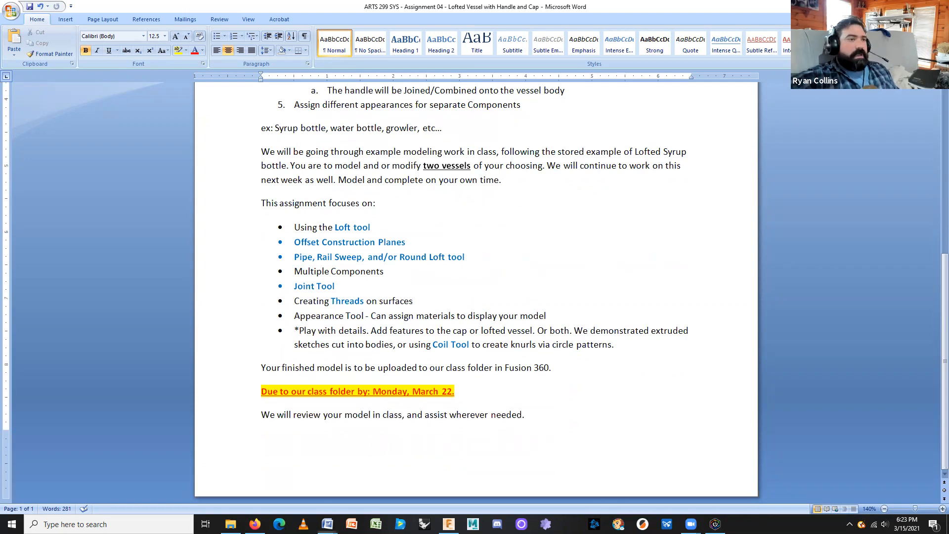
Switch to Fusion 360, open the Lofted Bottle class example from the 04 Lofted Vessels folder, and turn on component color cycling
key("alt+Tab")
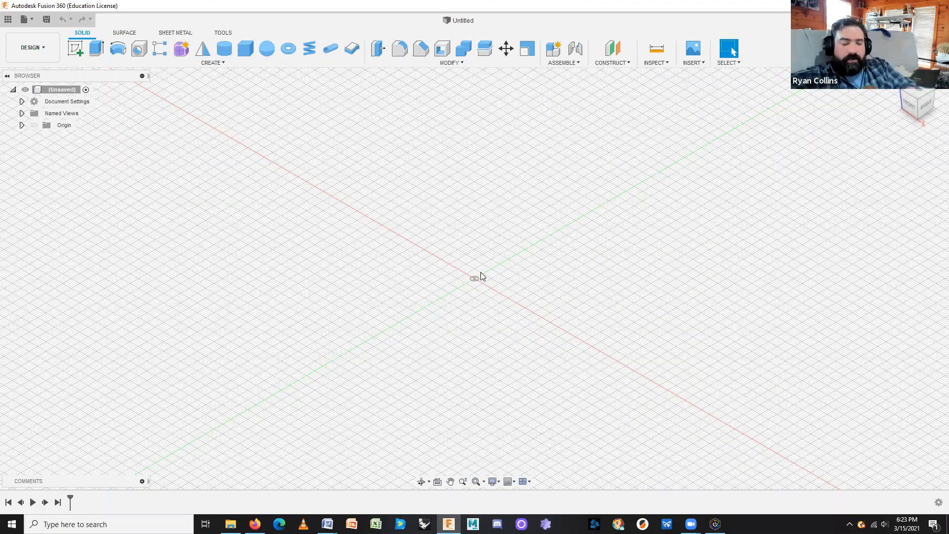
left_click(9, 22)
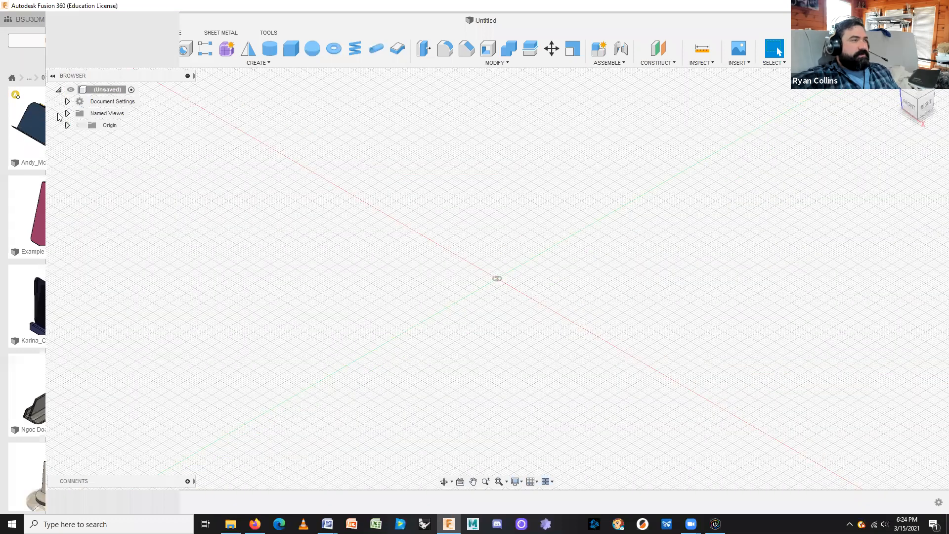
double_click(54, 151)
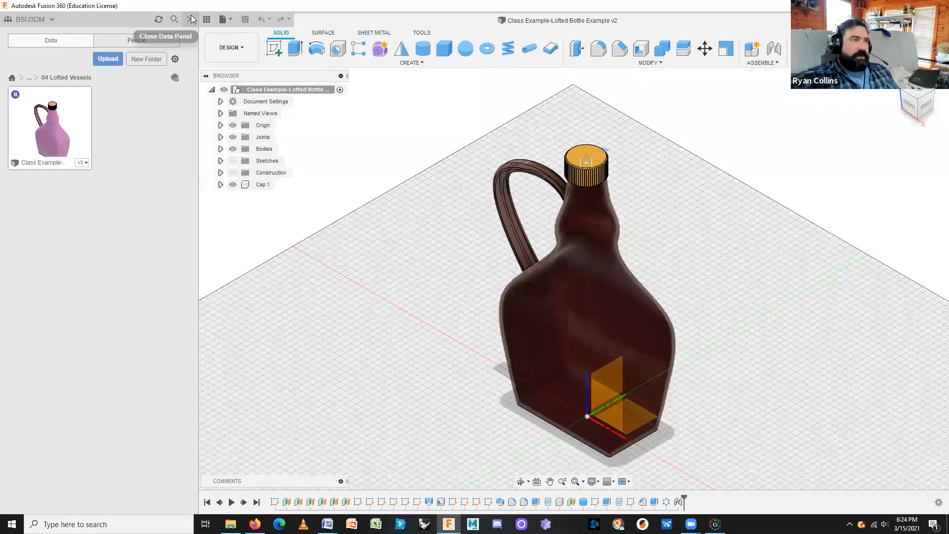
left_click(191, 19)
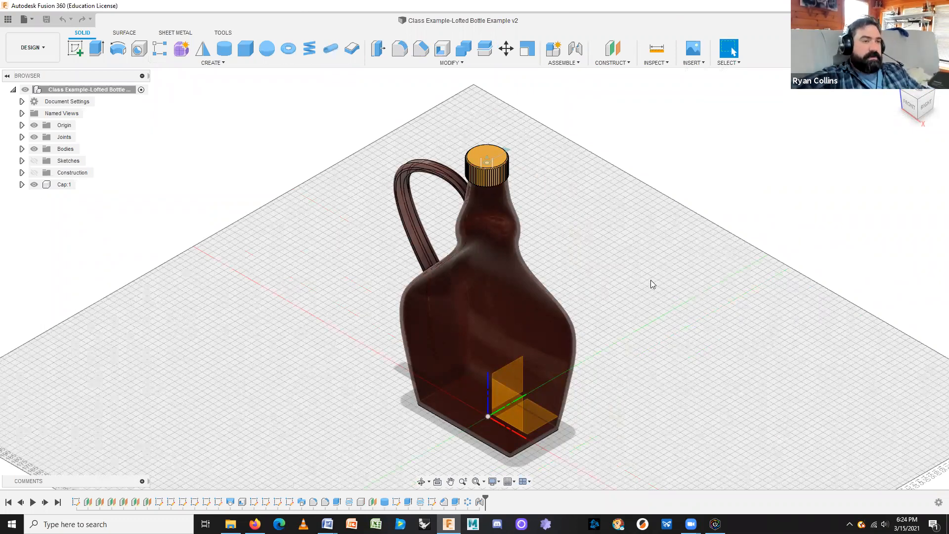
key("shift+n")
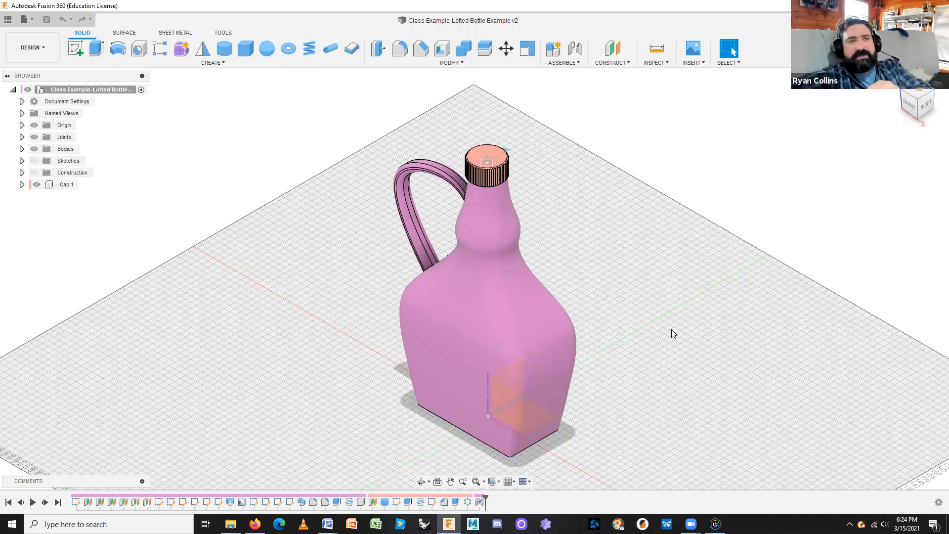
Preview a section analysis of the bottle on the XZ plane to examine its hollow interior
left_click(656, 62)
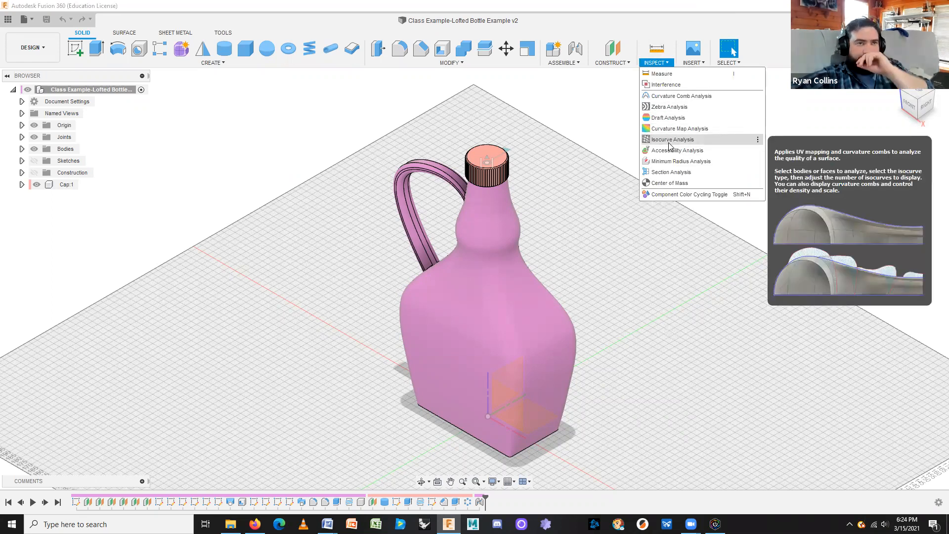
left_click(671, 172)
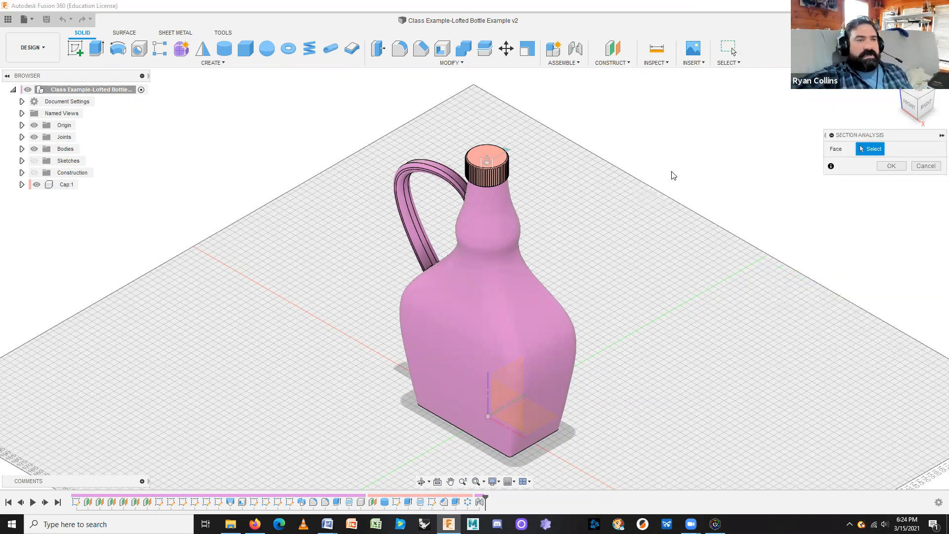
left_click(515, 413)
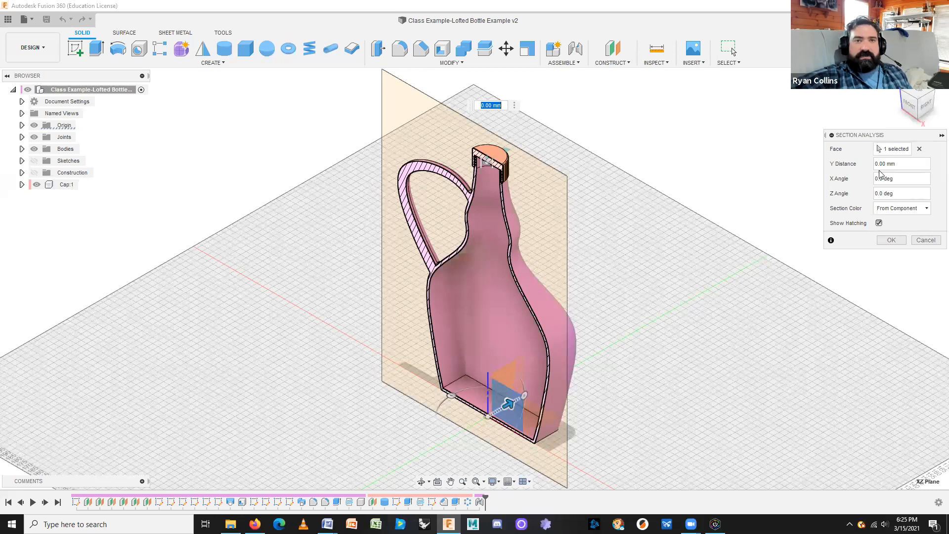
Preview the section on the XY plane instead, raise the cut to 56 mm to examine the walls, and cancel the analysis
left_click(920, 149)
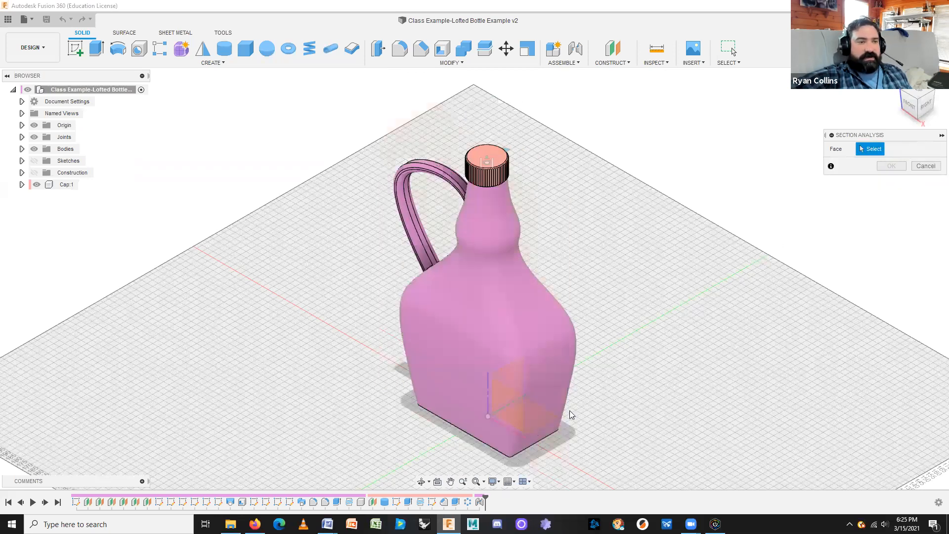
left_click(547, 418)
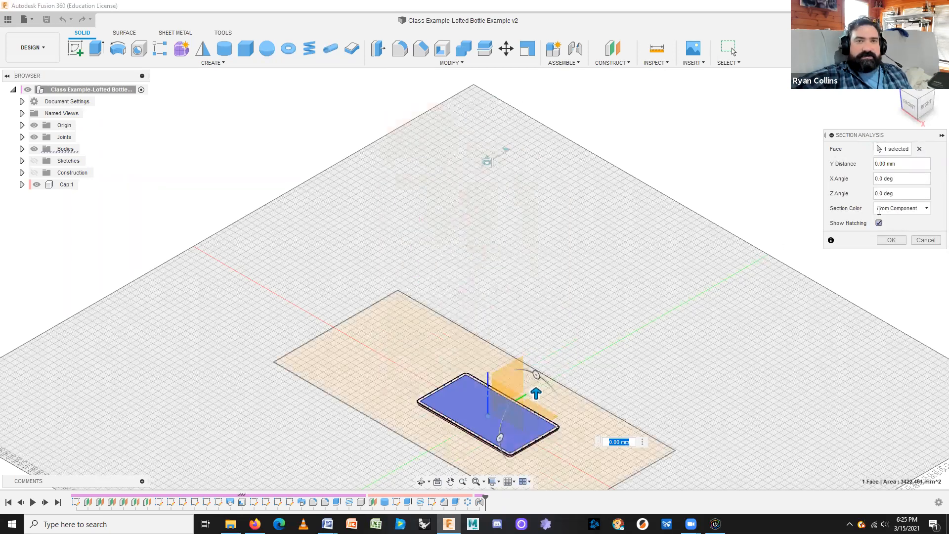
left_click(920, 149)
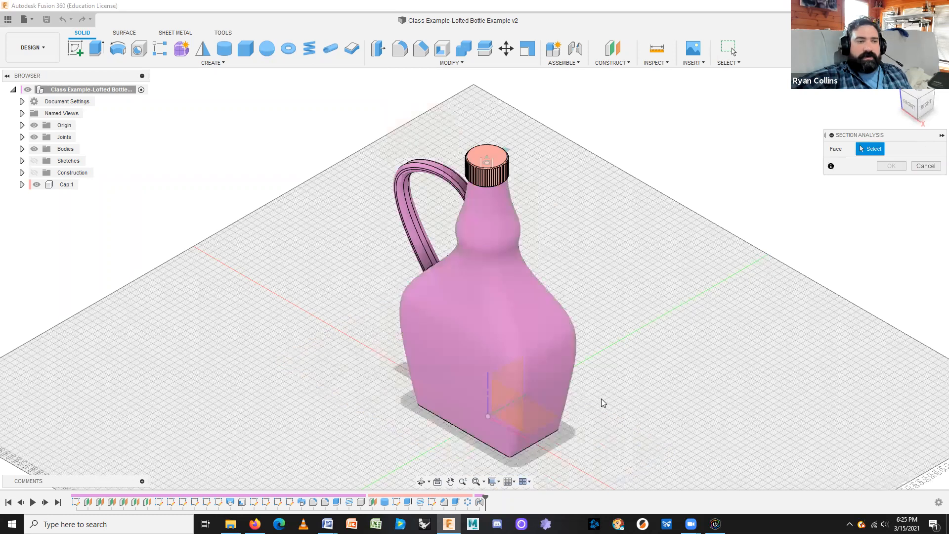
left_click(544, 415)
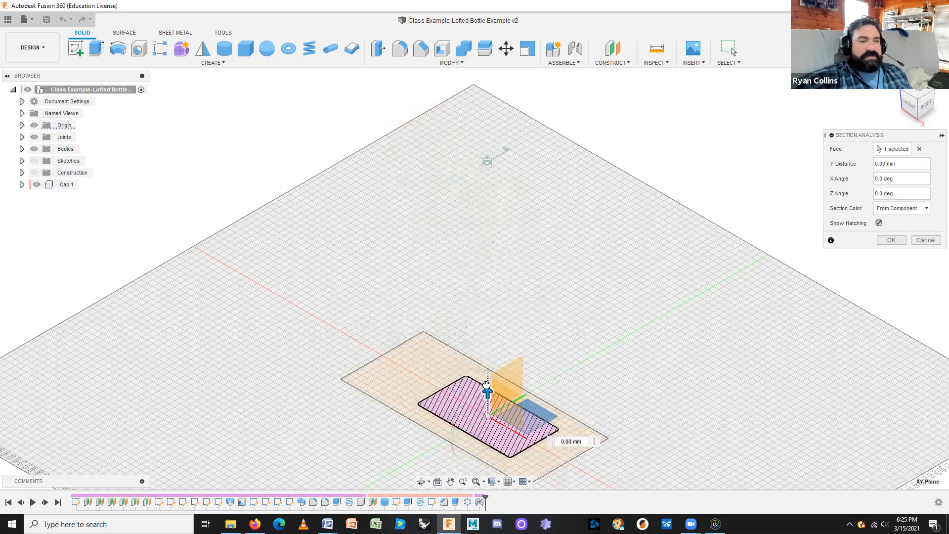
left_click_drag(486, 386, 488, 362)
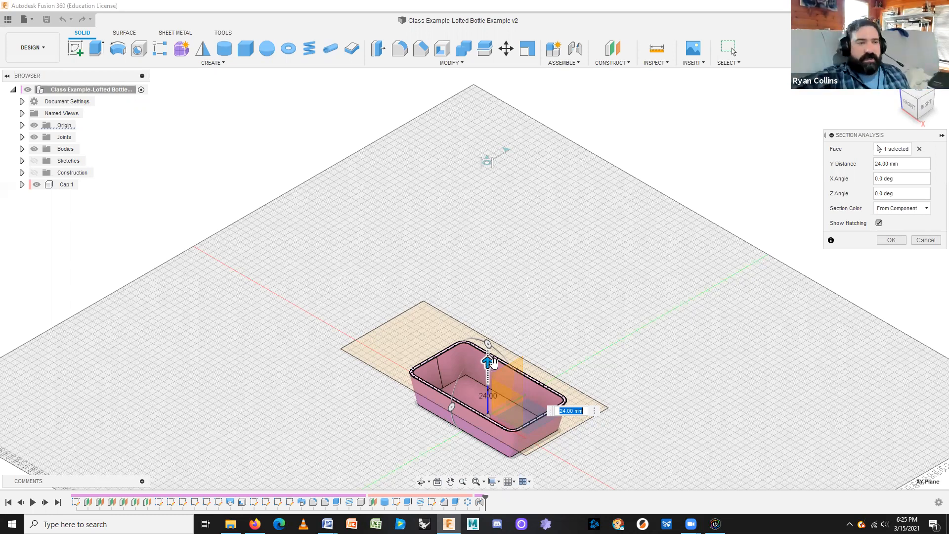
left_click_drag(498, 341, 512, 320)
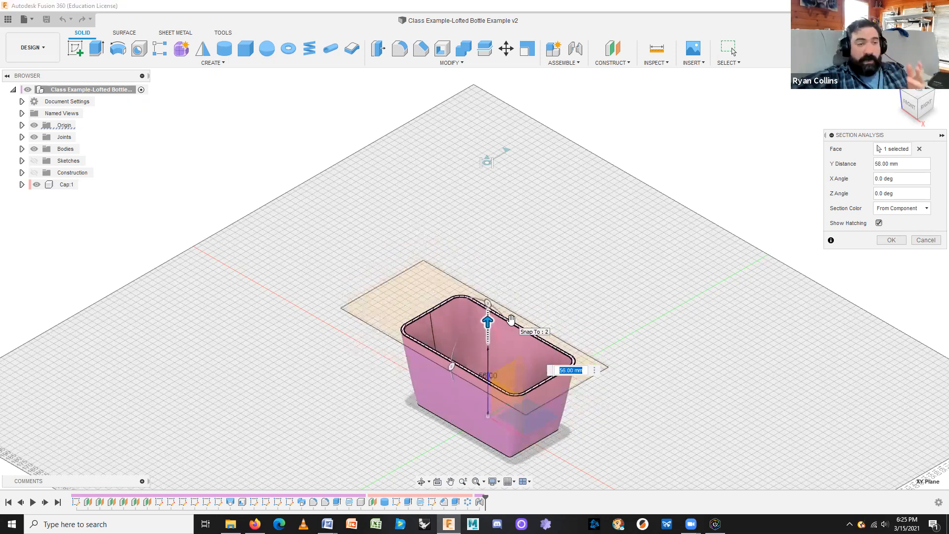
left_click(922, 245)
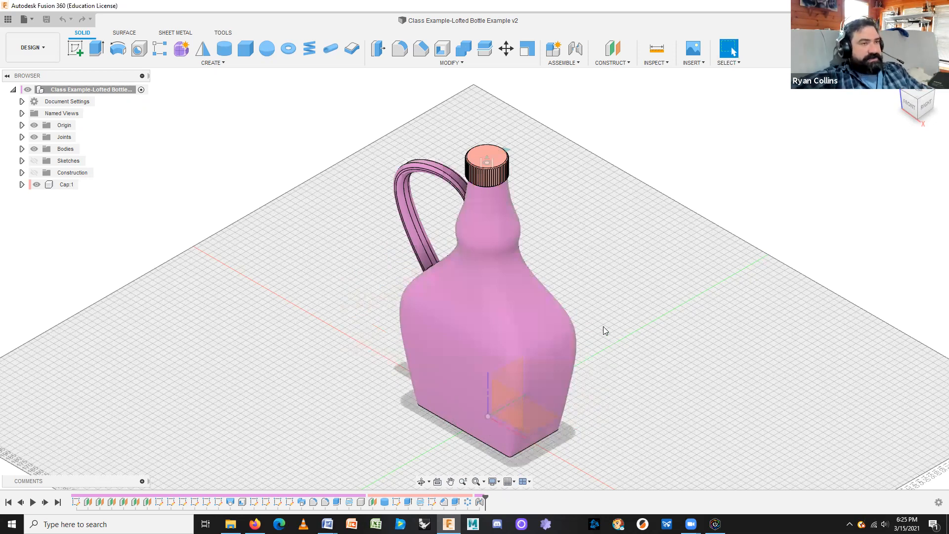
Examine where the handle joins the bottle's neck and body, and the ridged cap
middle_click_drag(674, 301, 404, 259, "shift")
scroll(506, 195, "up", 5)
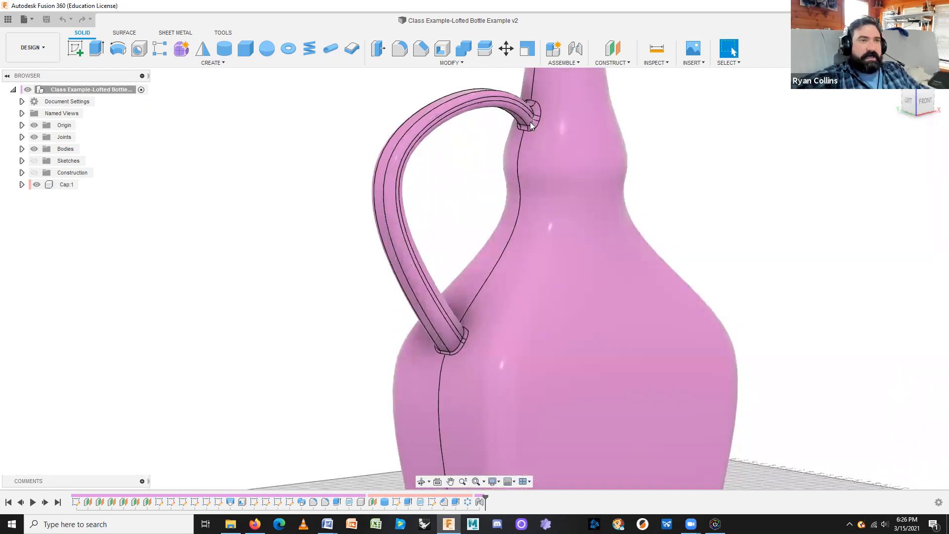
scroll(796, 210, "down", 5)
middle_click_drag(799, 207, 678, 258, "shift")
scroll(679, 258, "up", 3)
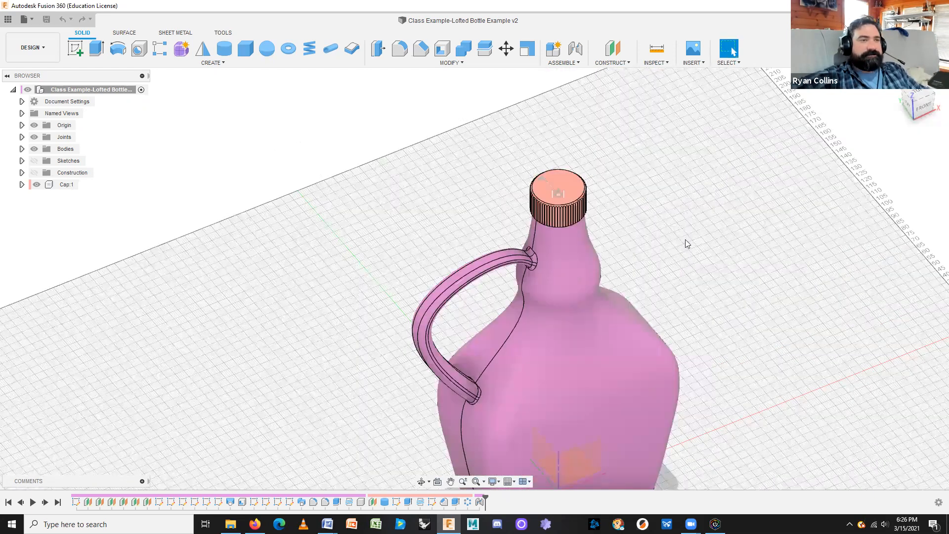
scroll(678, 212, "up", 4)
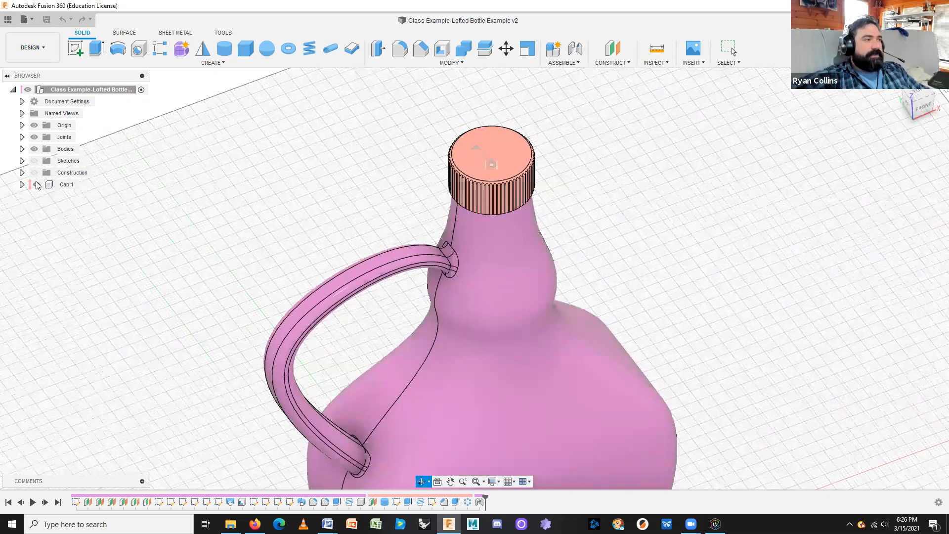
Hide the Cap component to examine the threads on the bottle neck, and show the cap again
left_click(37, 185)
middle_click_drag(655, 185, 594, 237, "shift")
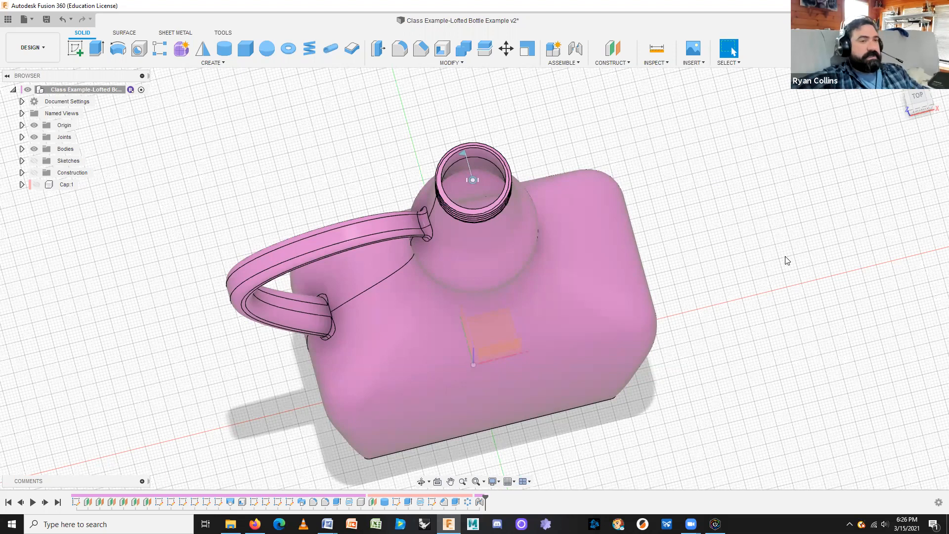
key("shift")
middle_click_drag(759, 228, 759, 229, "shift")
middle_click(762, 229)
middle_click(761, 230)
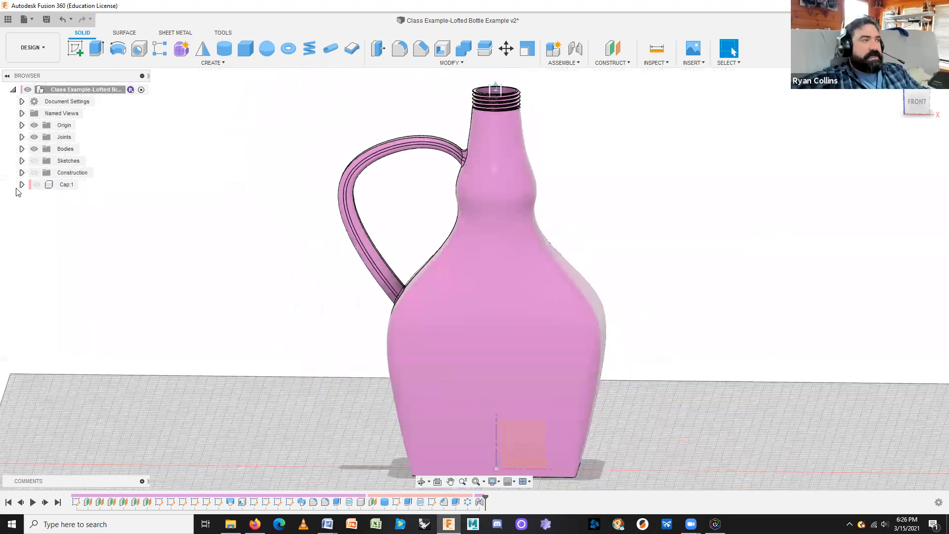
left_click(37, 185)
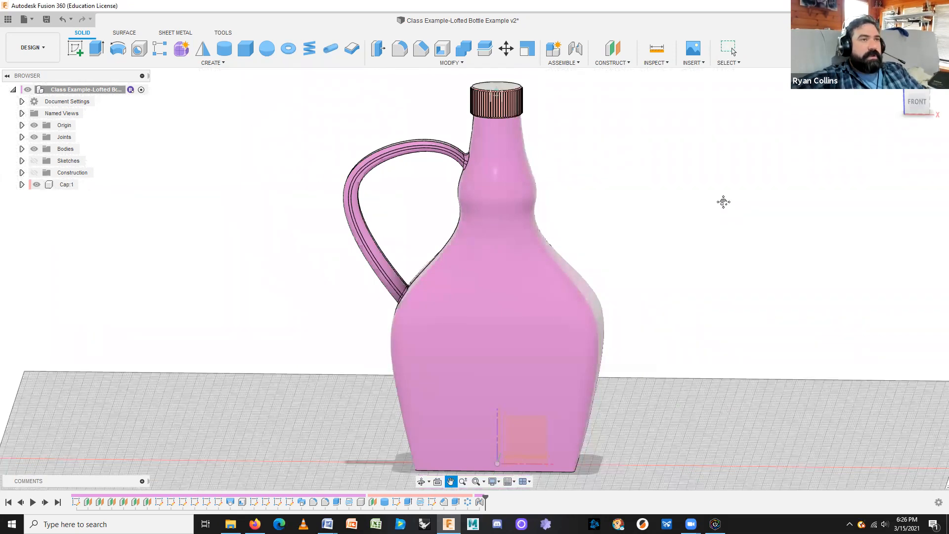
Test the cap's joint by moving the cap on the neck, and revert it to its original position
scroll(489, 180, "up", 5)
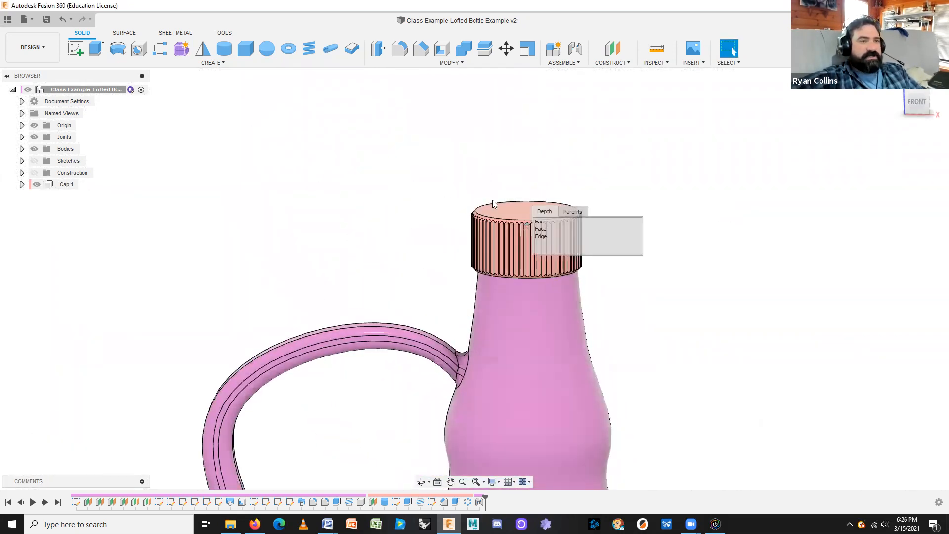
left_click_drag(502, 206, 521, 258)
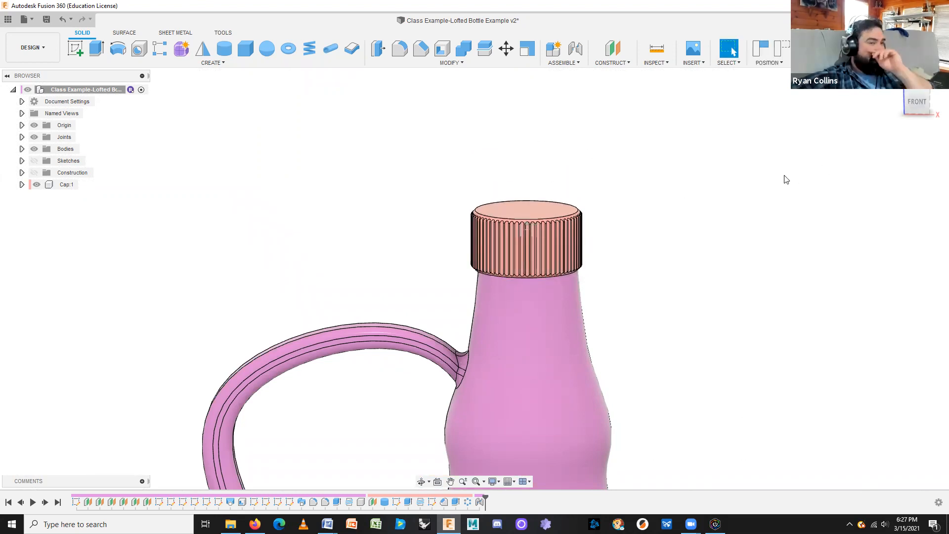
left_click(780, 49)
middle_click(651, 234)
middle_click(651, 233)
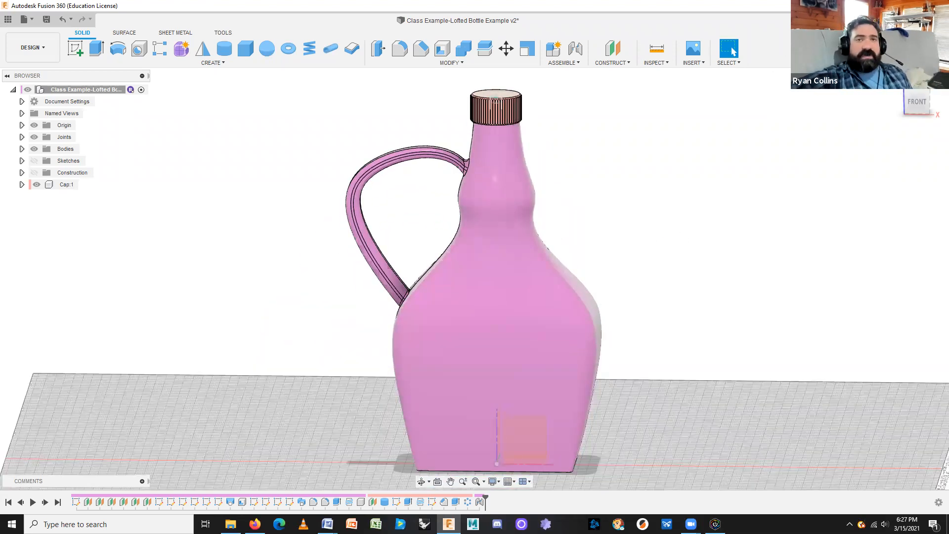
left_click_drag(917, 102, 891, 124)
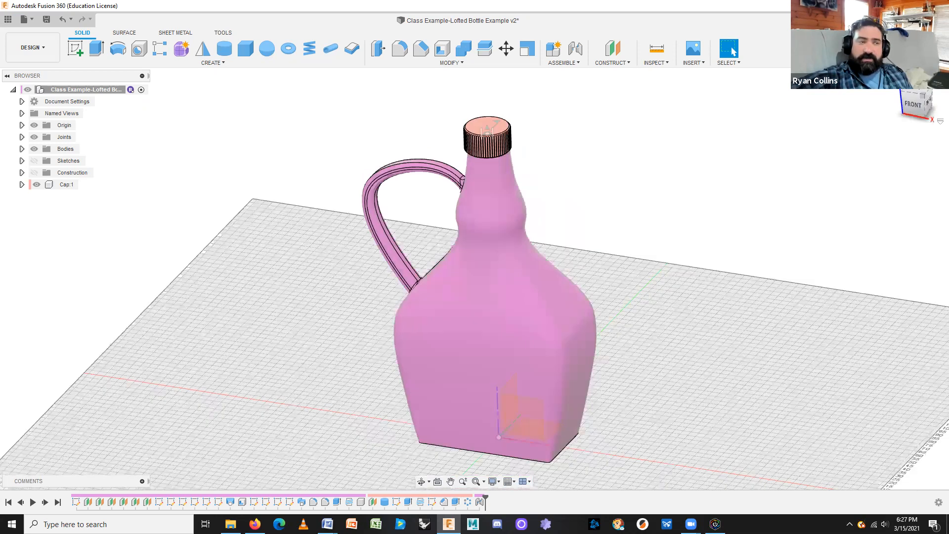
left_click(897, 81)
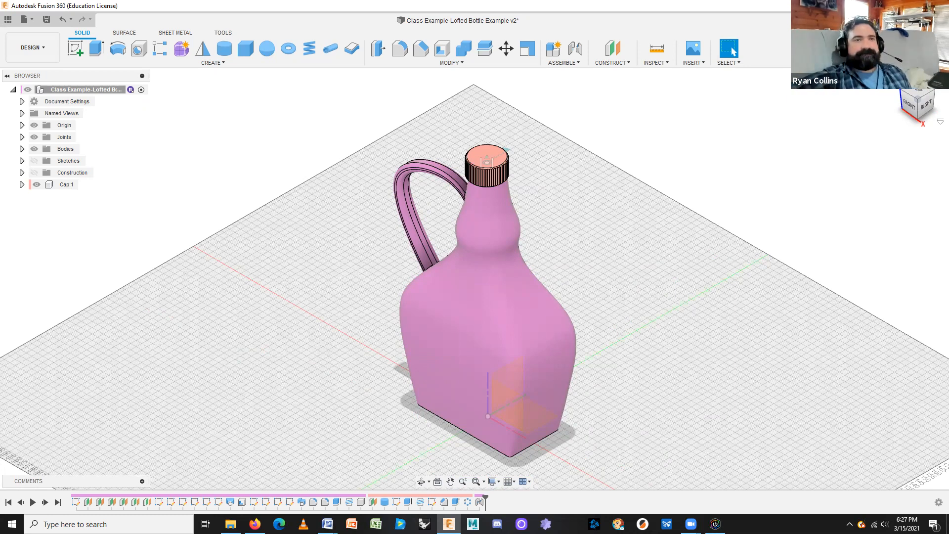
Create a new design and save it as "Example - Soy Sauce Bottle" in the 04 Lofted Vessels folder
key("ctrl+n")
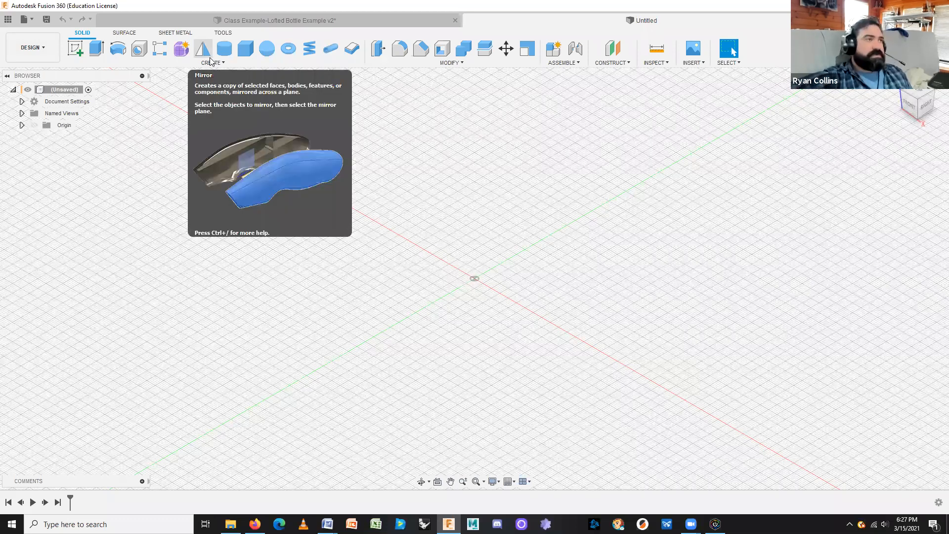
left_click(46, 21)
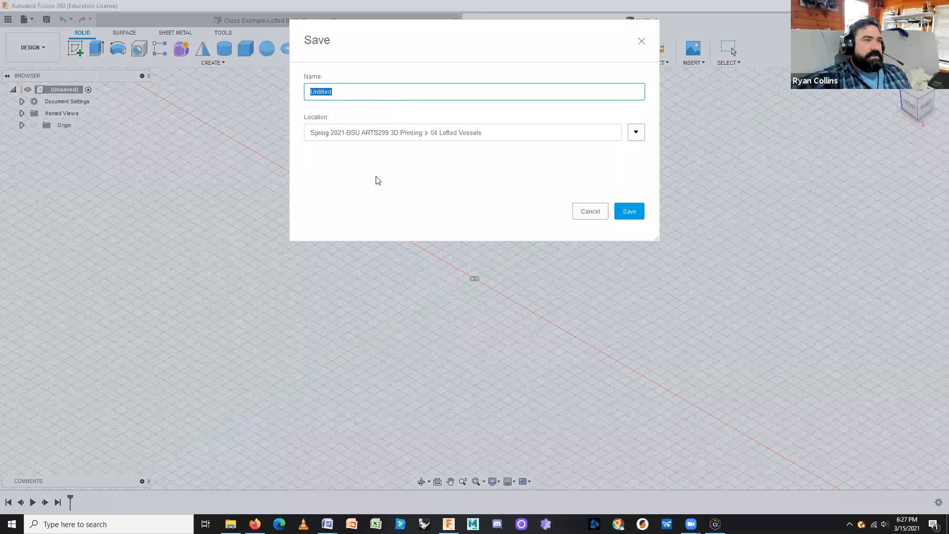
type("Example")
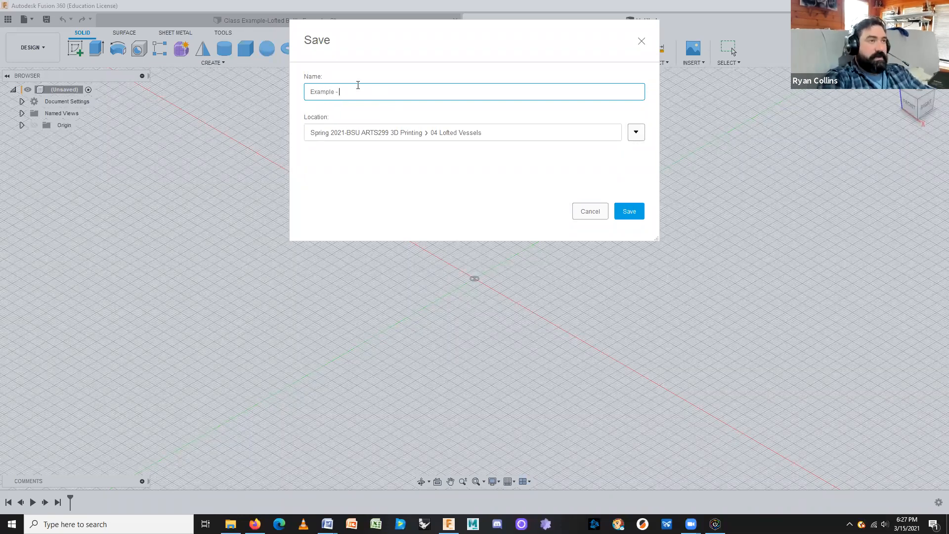
type(" - Soy")
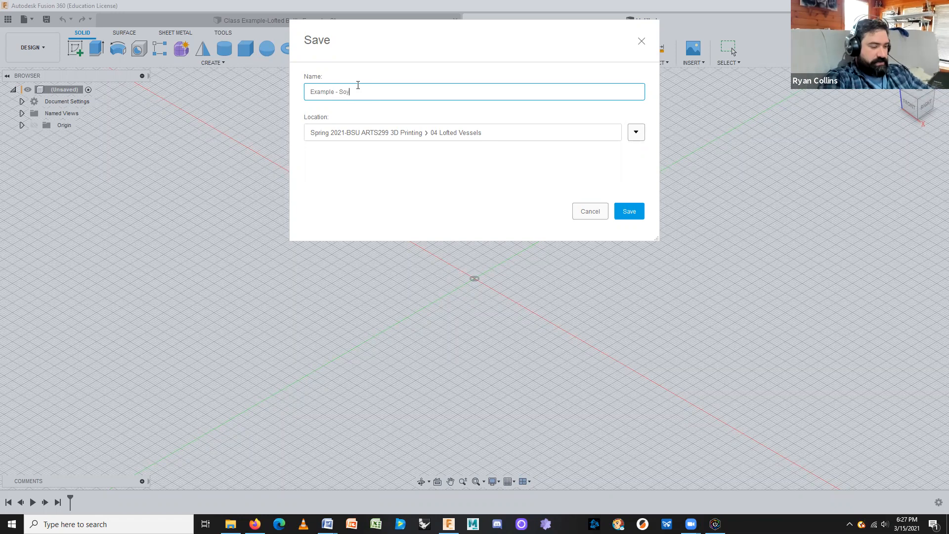
type(" Sauce Bottle")
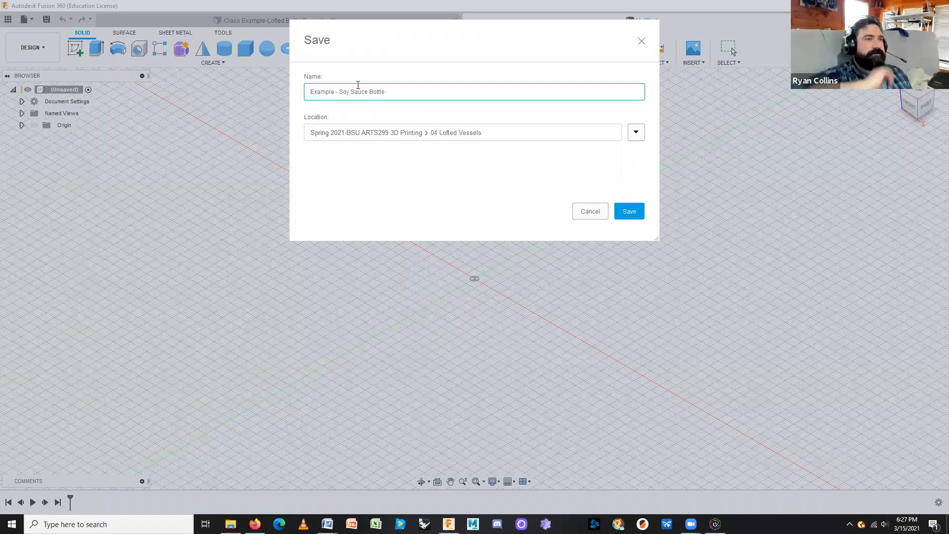
key("Return")
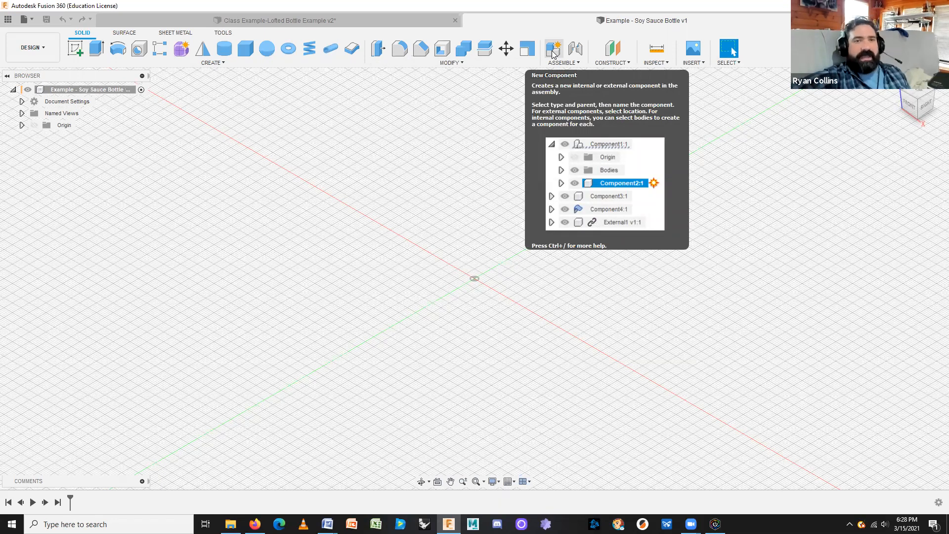
Create an internal standard component named "Bottle" under the top-level design and keep it active
left_click(554, 55)
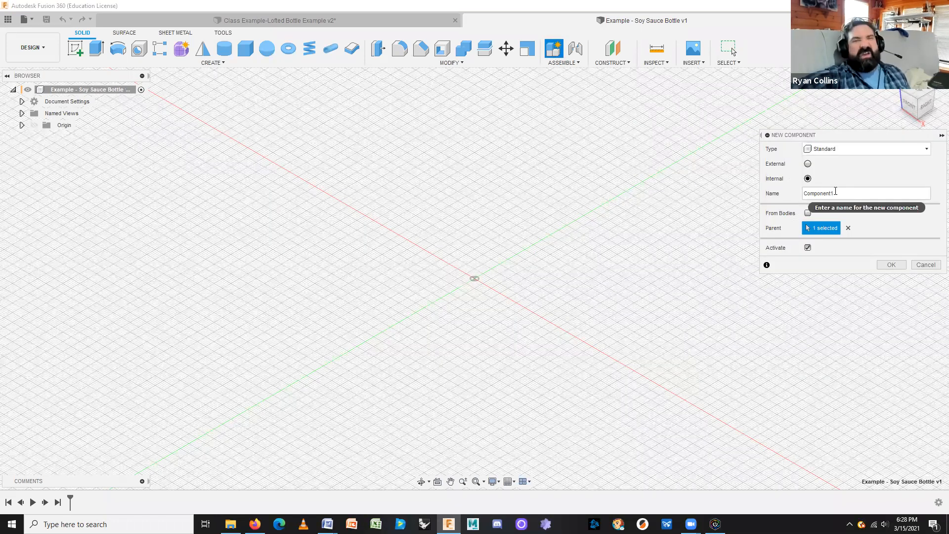
double_click(819, 193)
type("Bottle")
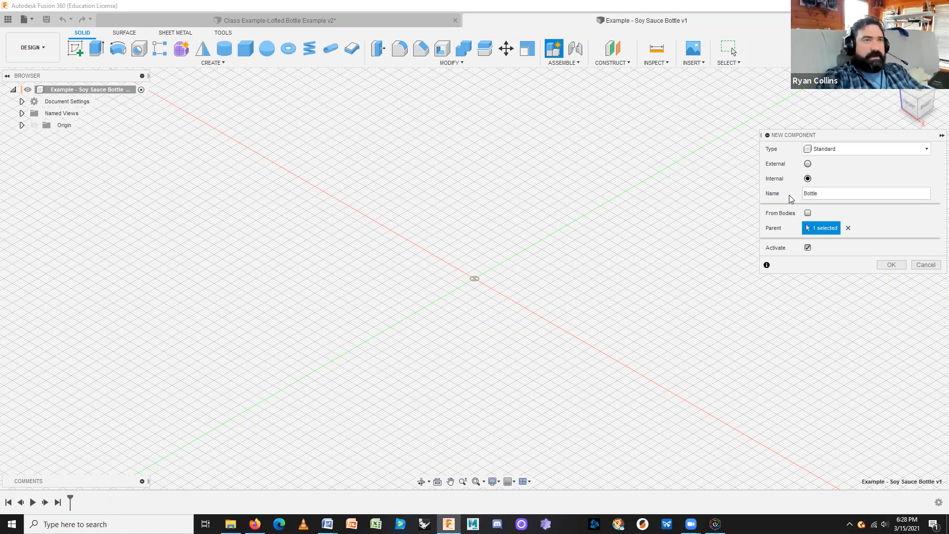
key("Return")
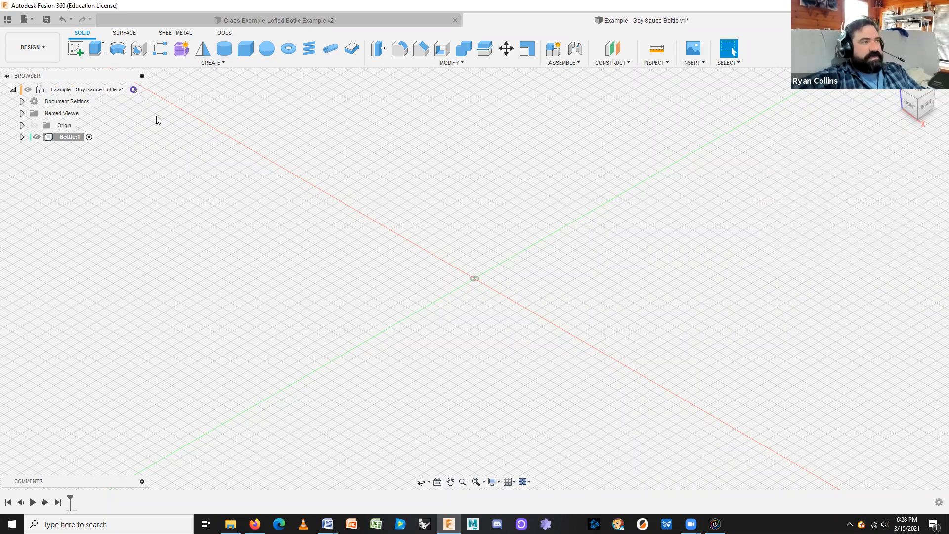
left_click(88, 138)
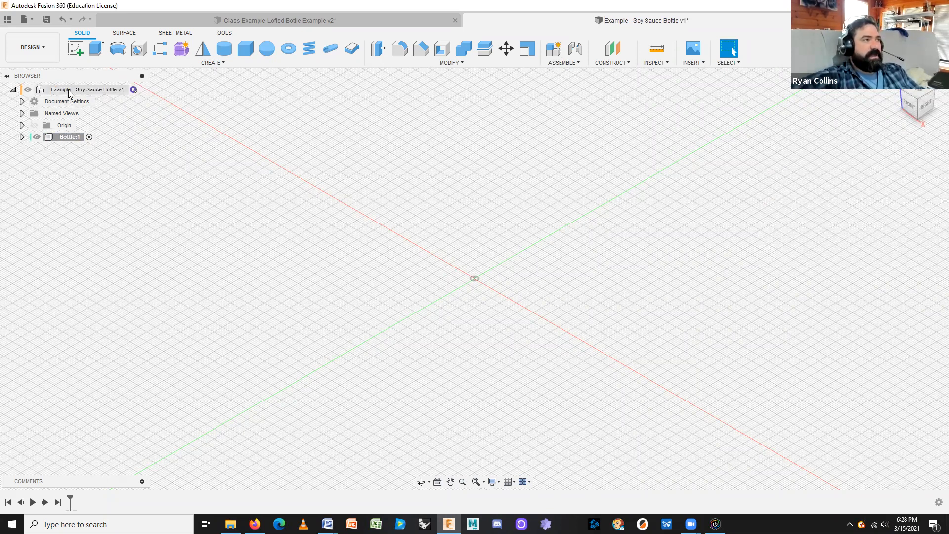
Activate the top-level design and create an internal component named "Cap" in it without activating the new component
left_click(142, 90)
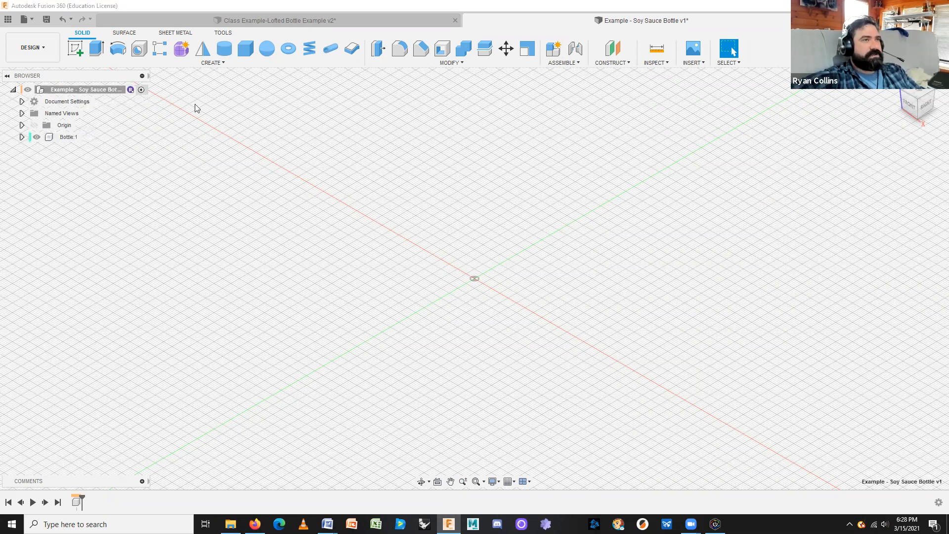
left_click(553, 49)
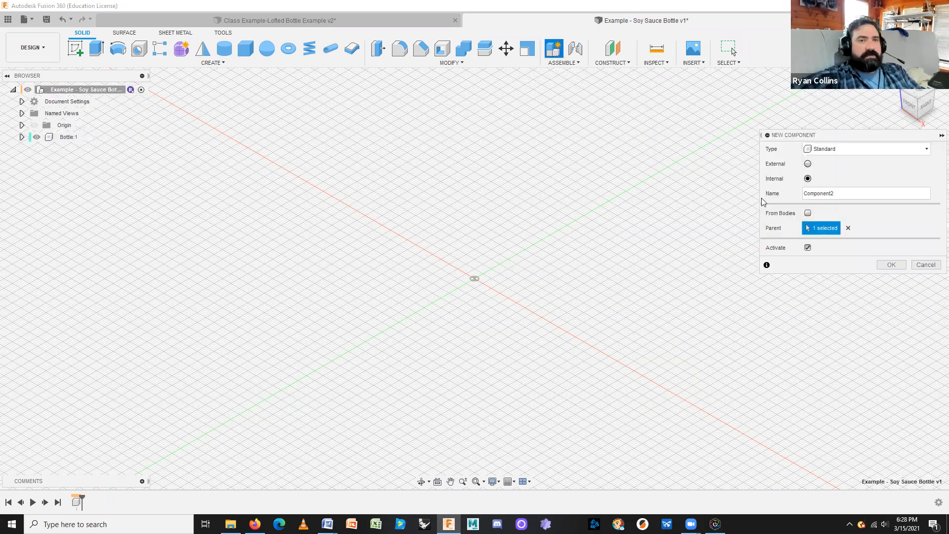
left_click(808, 249)
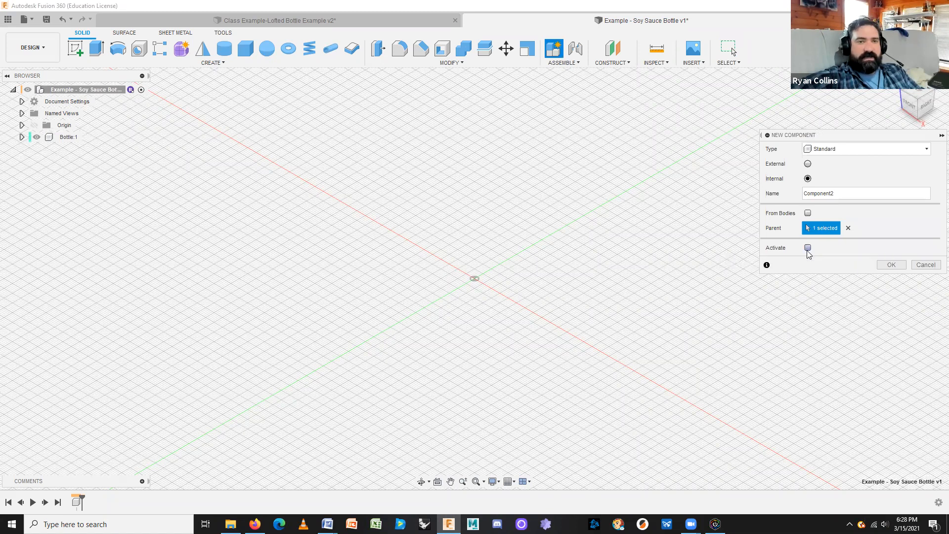
double_click(836, 193)
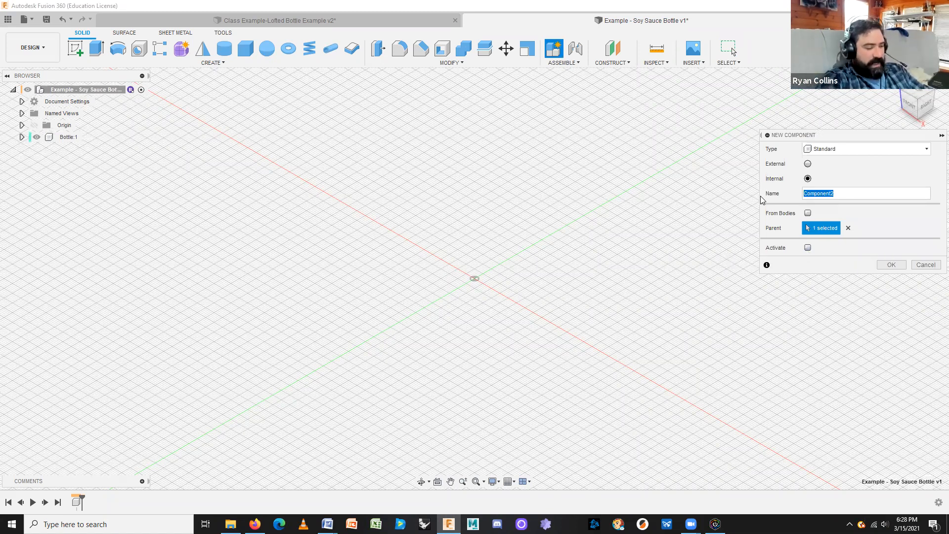
type("Cap")
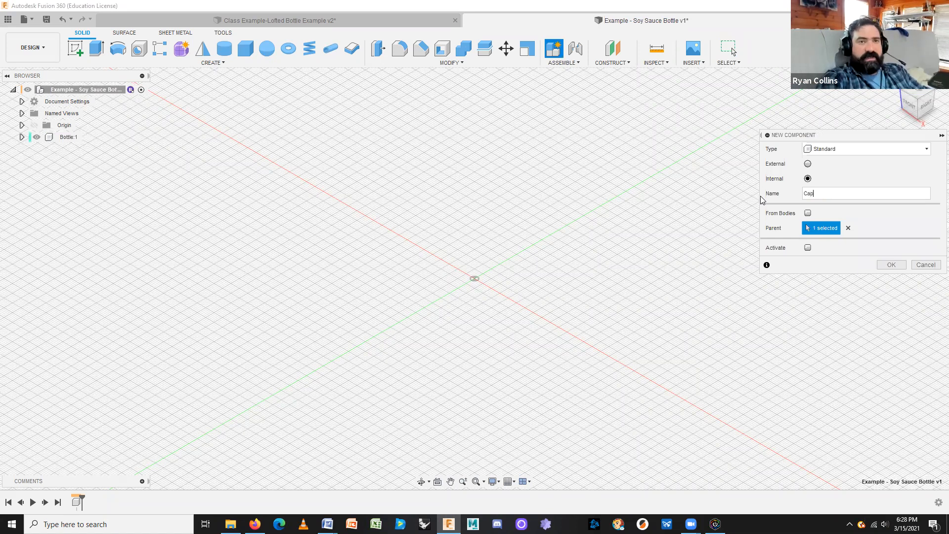
key("Return")
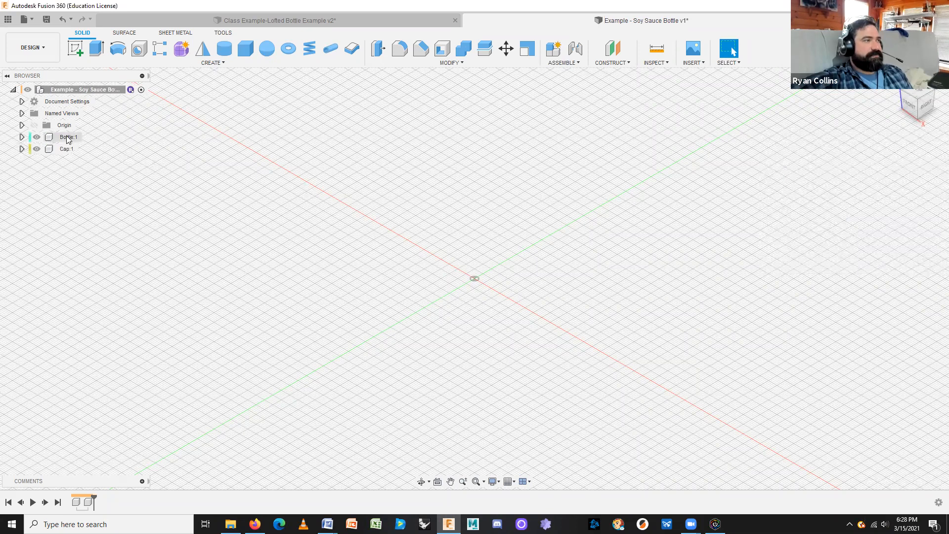
Activate the Bottle component and sketch a 45 mm diameter circle centred on the origin on the XY plane, finishing the sketch
left_click(89, 137)
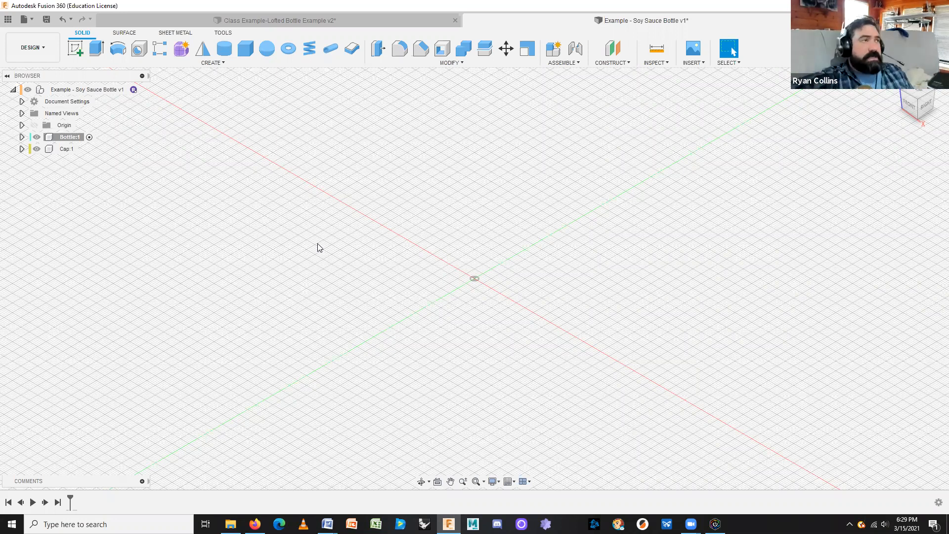
left_click(76, 50)
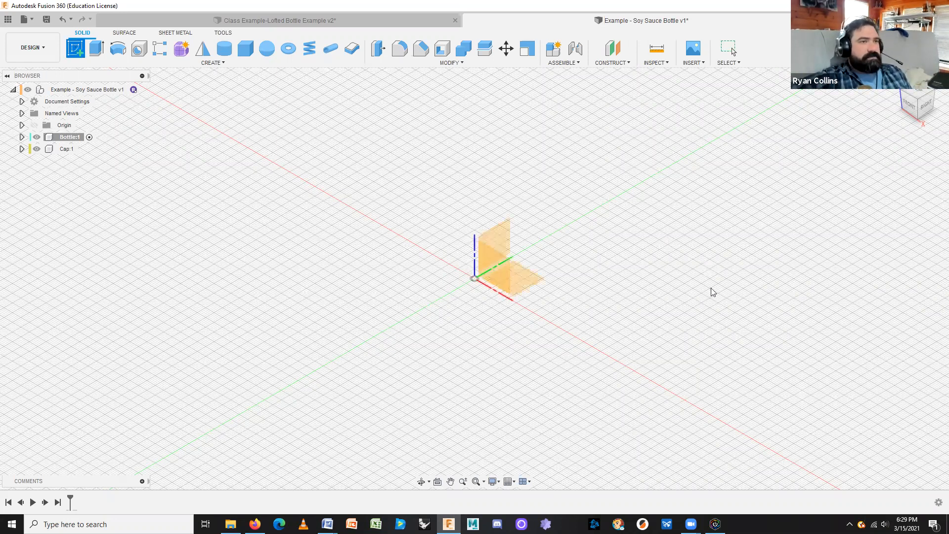
left_click(537, 280)
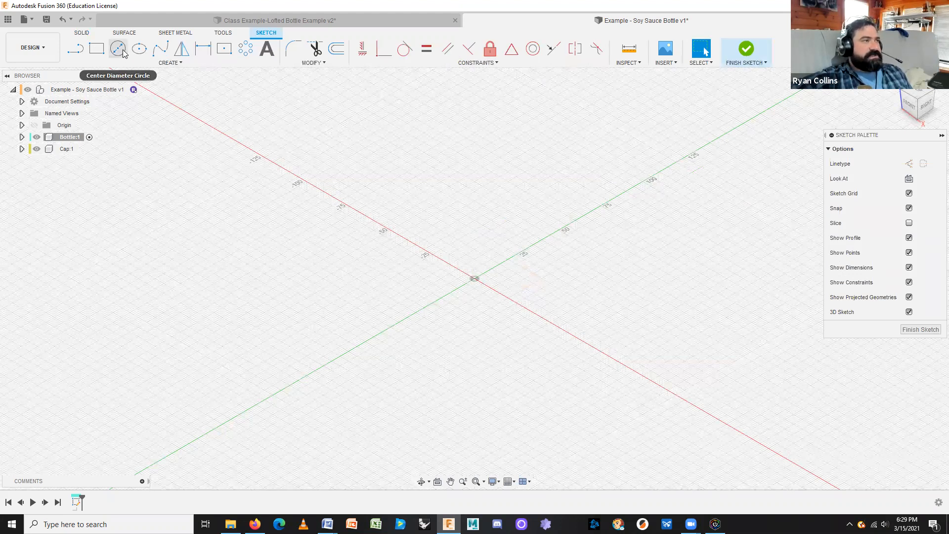
left_click(122, 52)
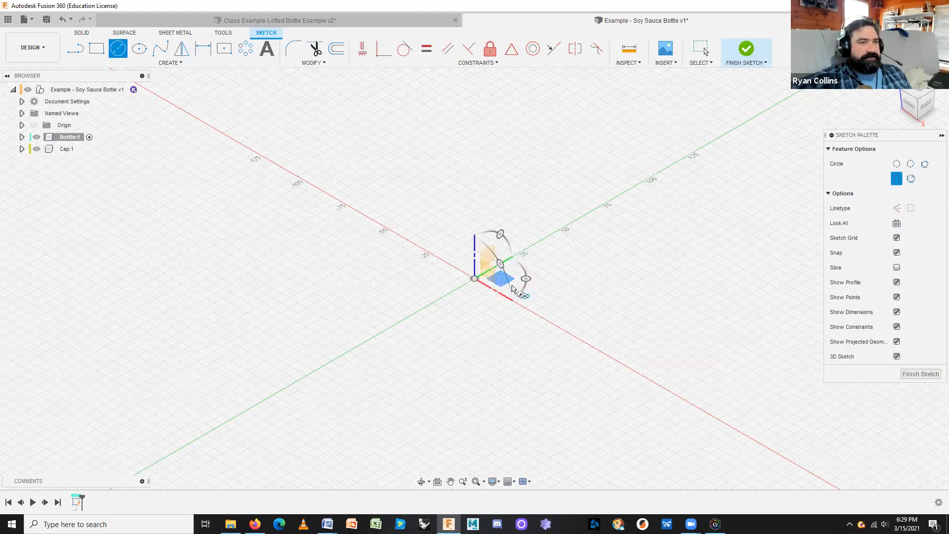
left_click(474, 278)
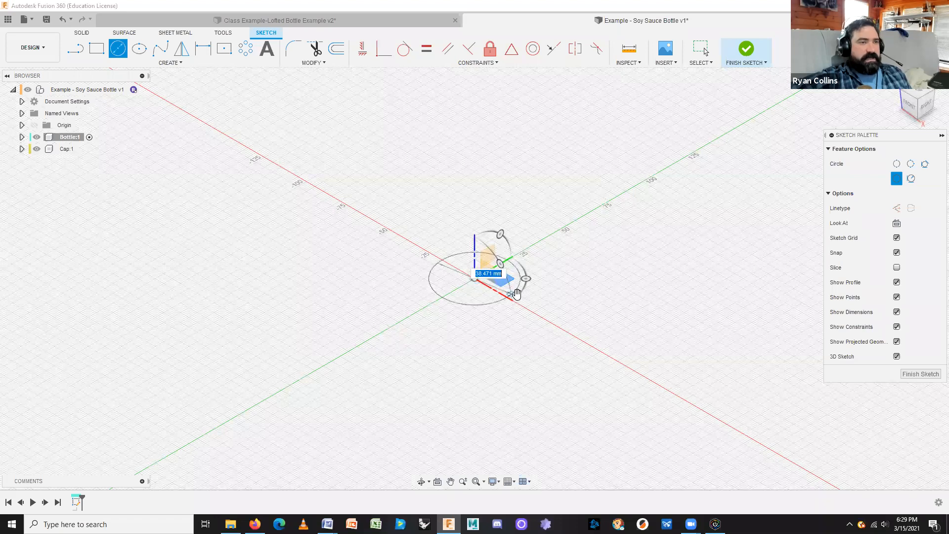
type("45")
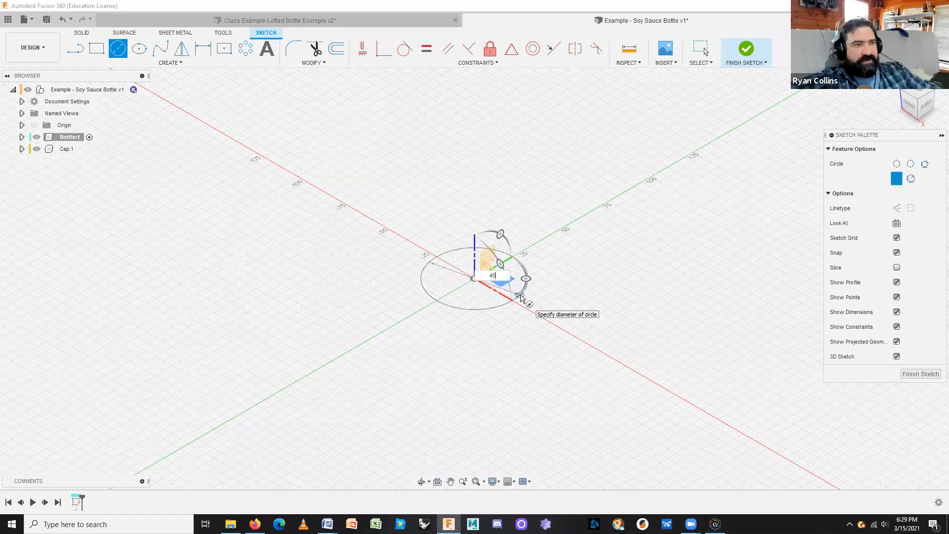
key("Return")
key("Escape")
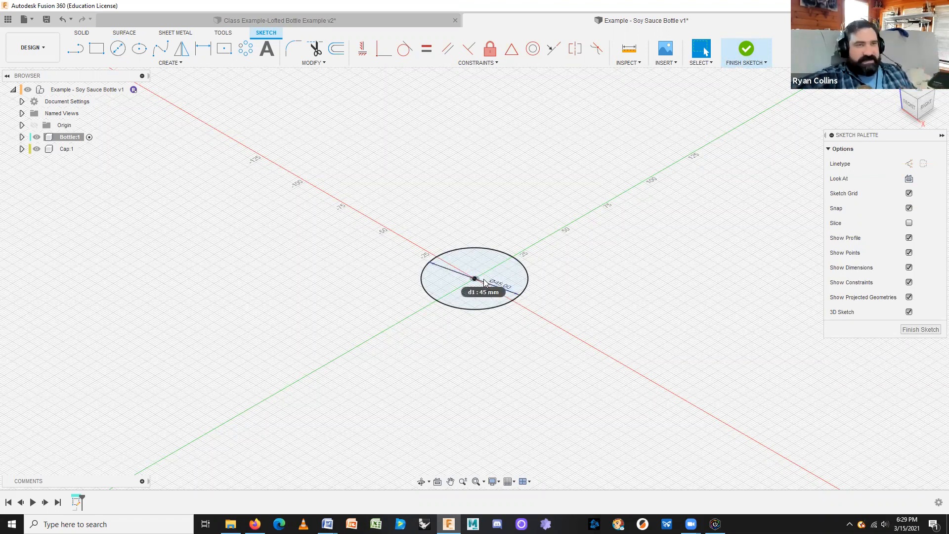
left_click(747, 49)
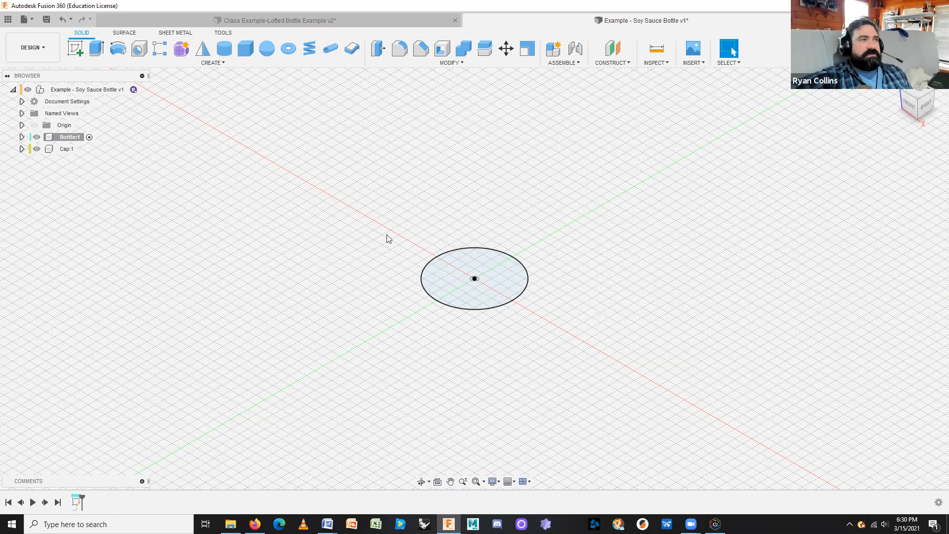
Create a construction plane offset 14 mm above the XY plane and check it from the front
left_click(617, 49)
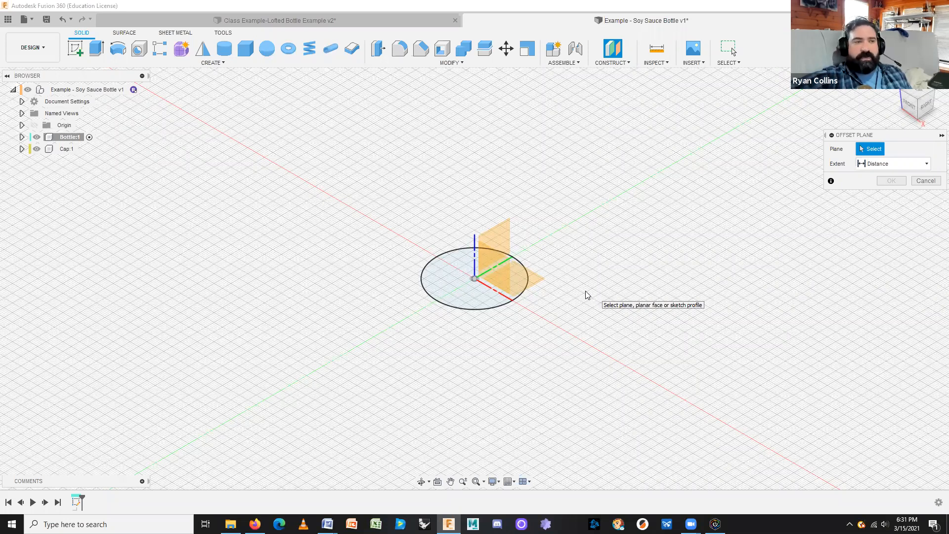
left_click(539, 280)
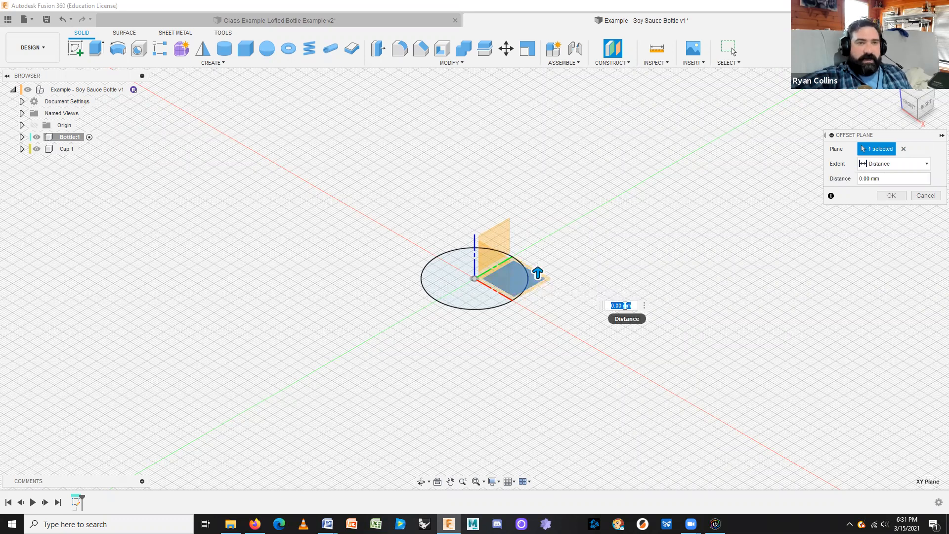
left_click_drag(538, 273, 539, 235)
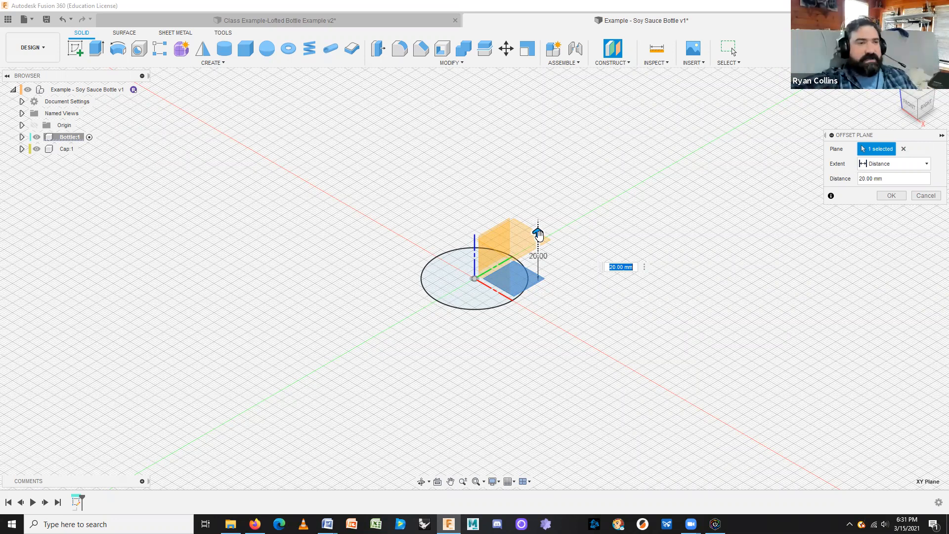
type("14")
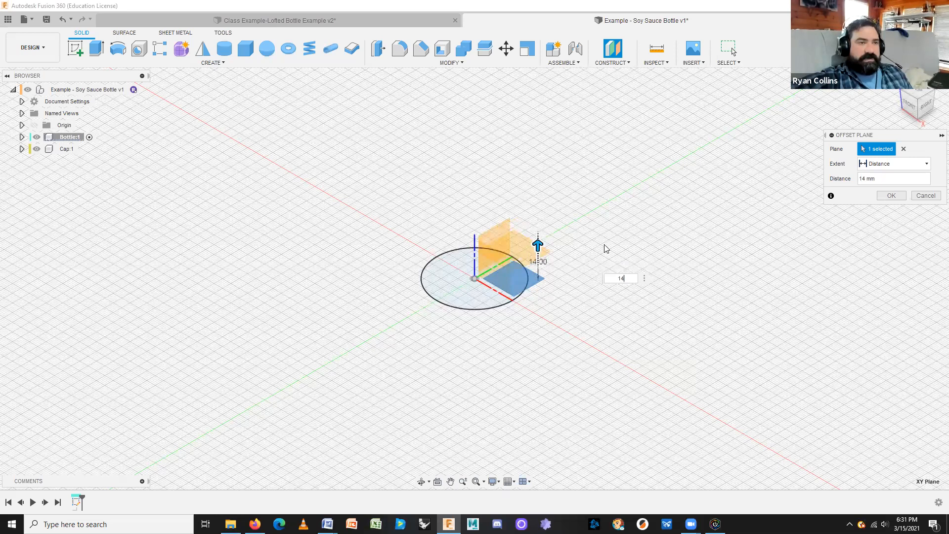
left_click(885, 196)
left_click(908, 108)
middle_click_drag(587, 254, 588, 256, "shift")
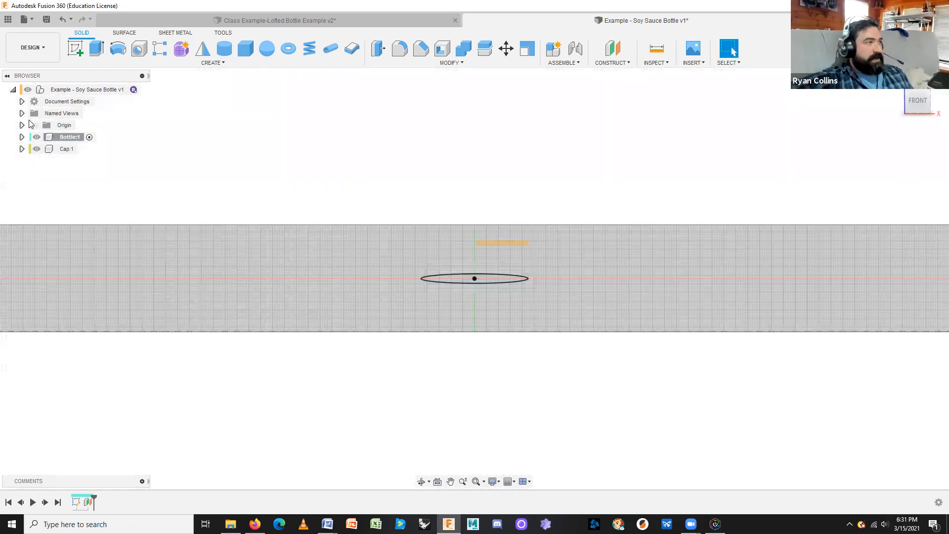
Show the design's origin planes and compare the XY plane with the offset plane above the circle
left_click(32, 125)
middle_click_drag(604, 332, 518, 344, "shift")
left_click(490, 290)
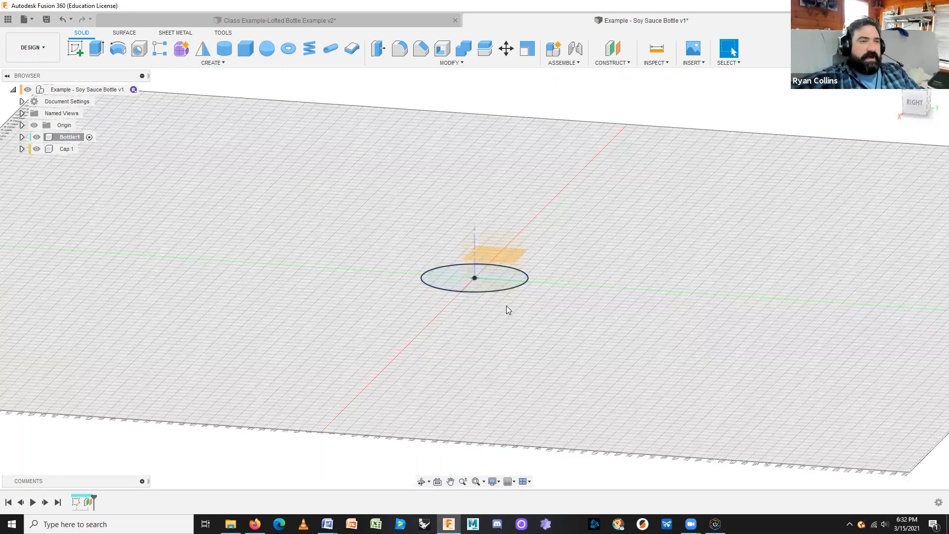
left_click(501, 257)
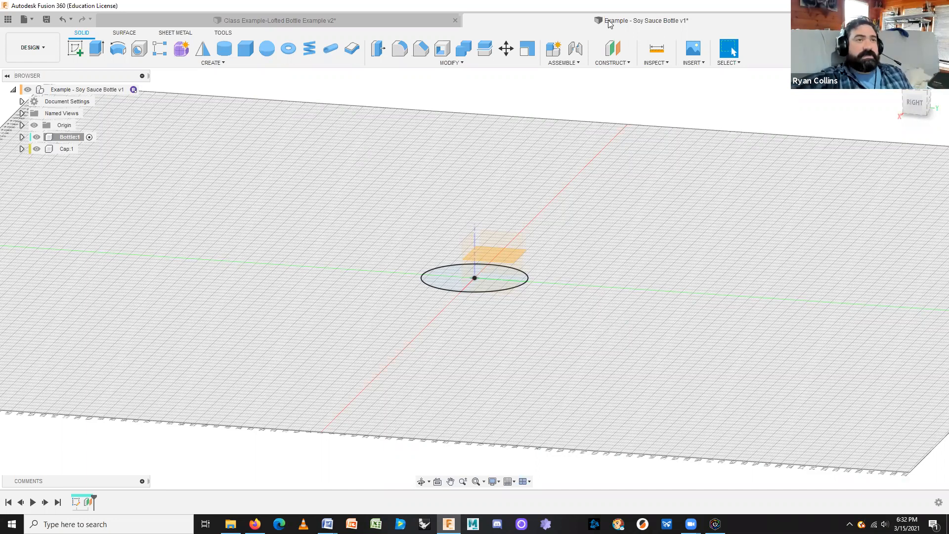
Create a second construction plane offset 115 mm above the XY plane
left_click(613, 48)
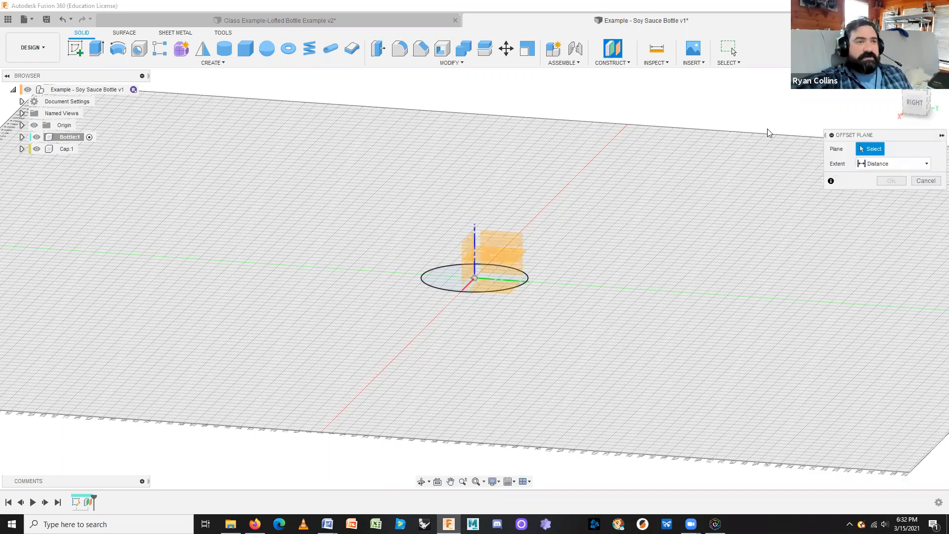
left_click(509, 295)
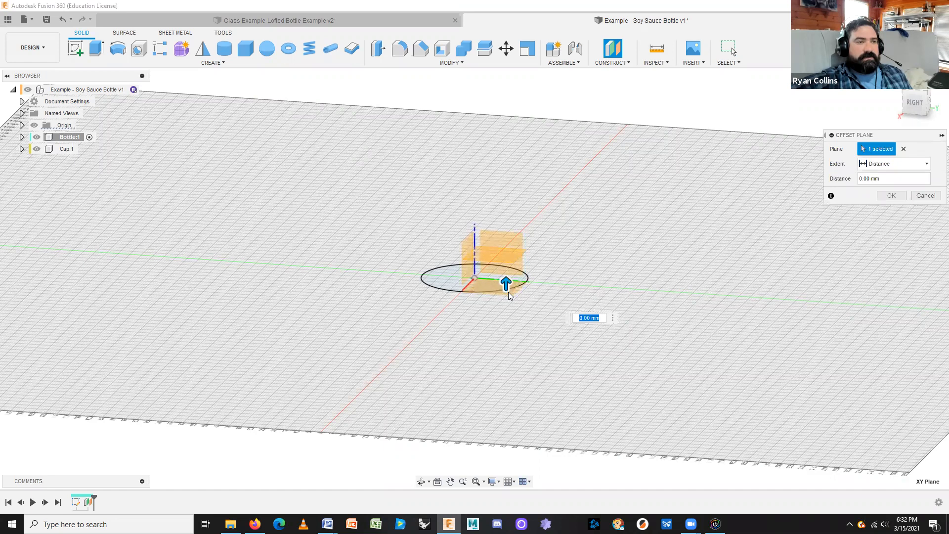
left_click_drag(506, 286, 512, 173)
type("115")
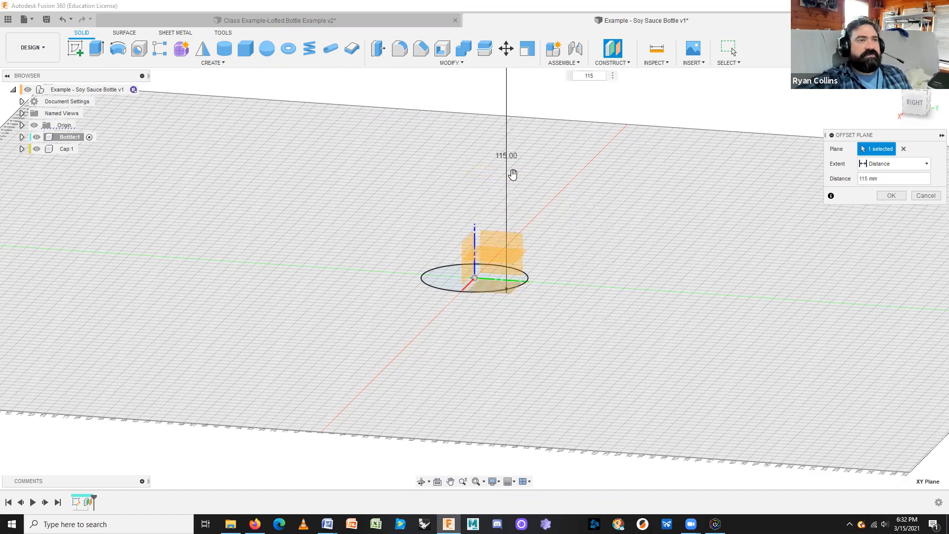
key("Return")
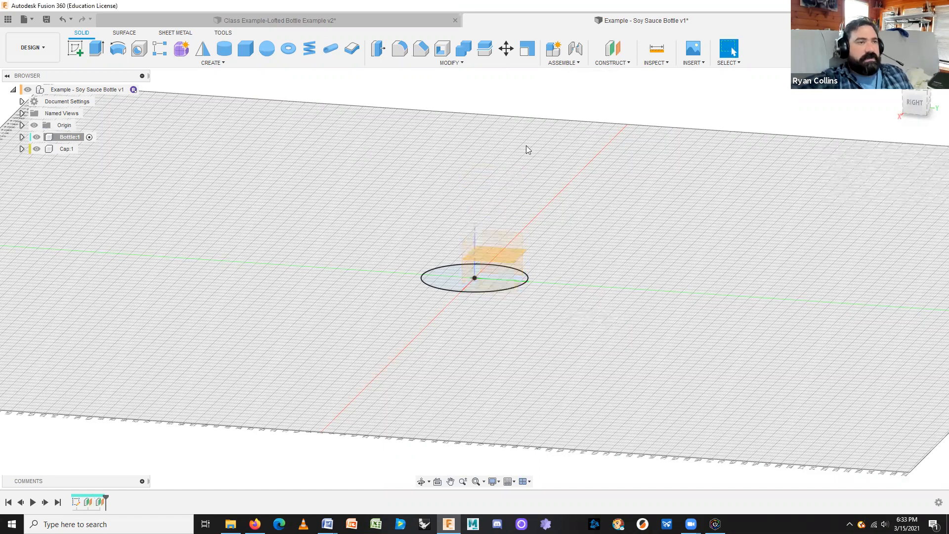
Repeat Offset Plane to create a third construction plane 140 mm above the XY plane
scroll(564, 221, "down", 5)
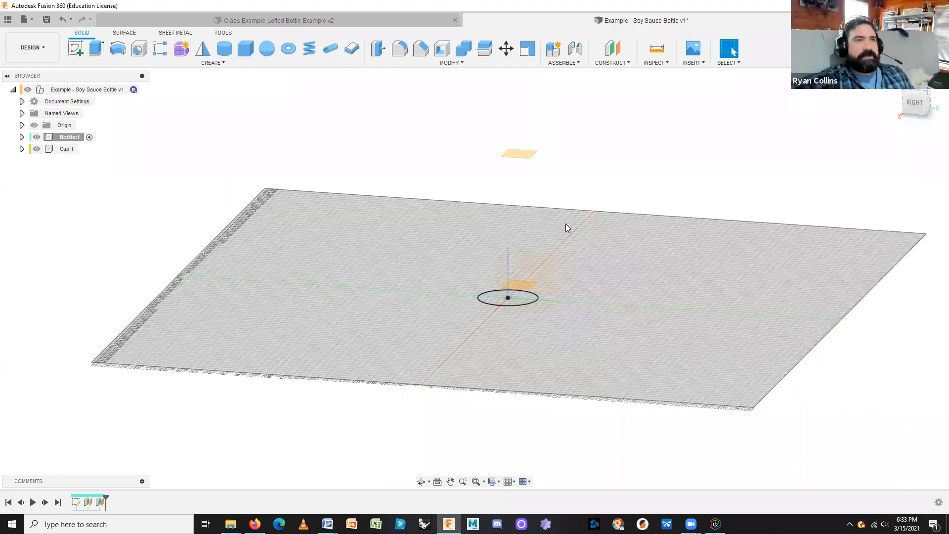
right_click(713, 312)
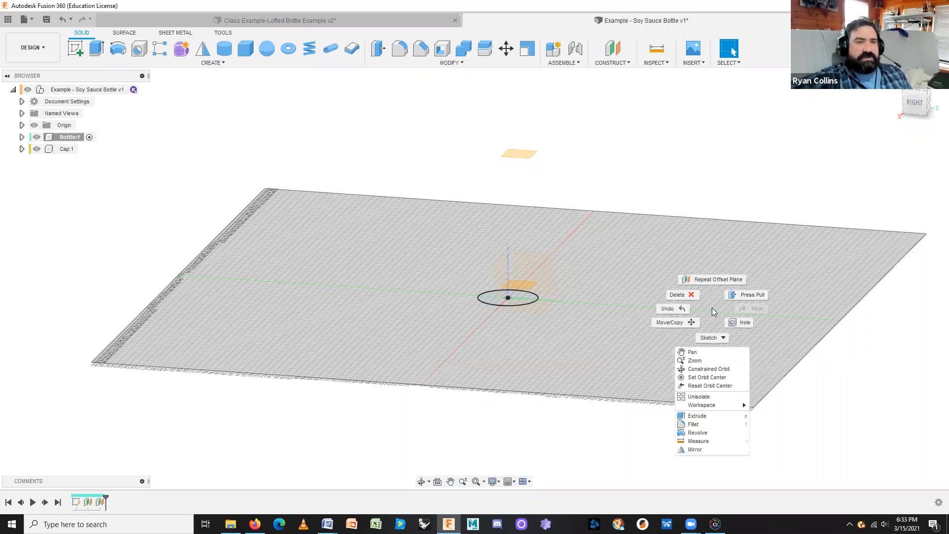
left_click(719, 262)
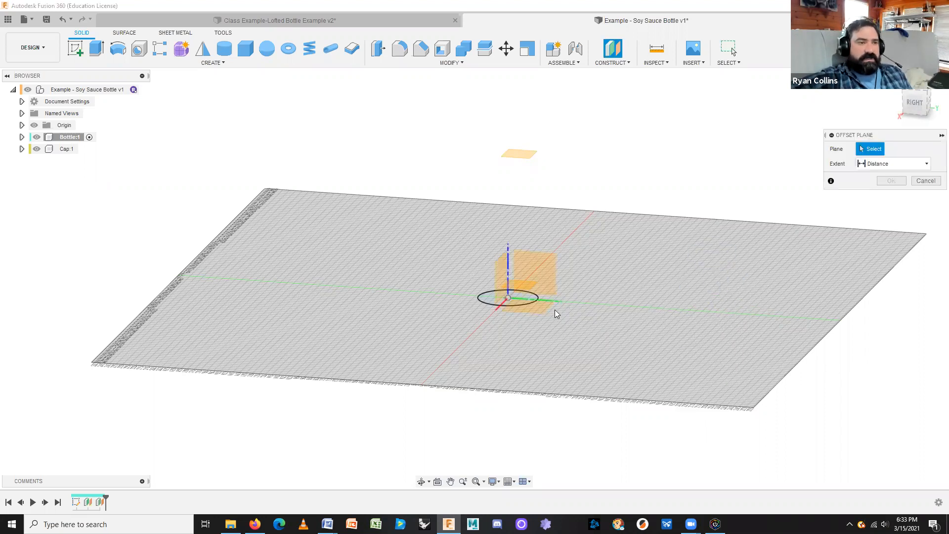
left_click(534, 309)
left_click_drag(521, 296, 534, 116)
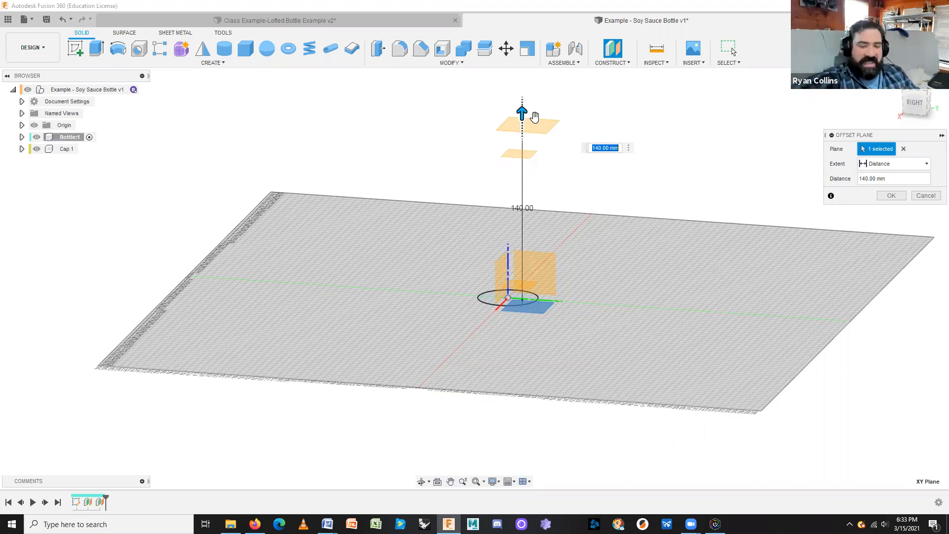
key("Return")
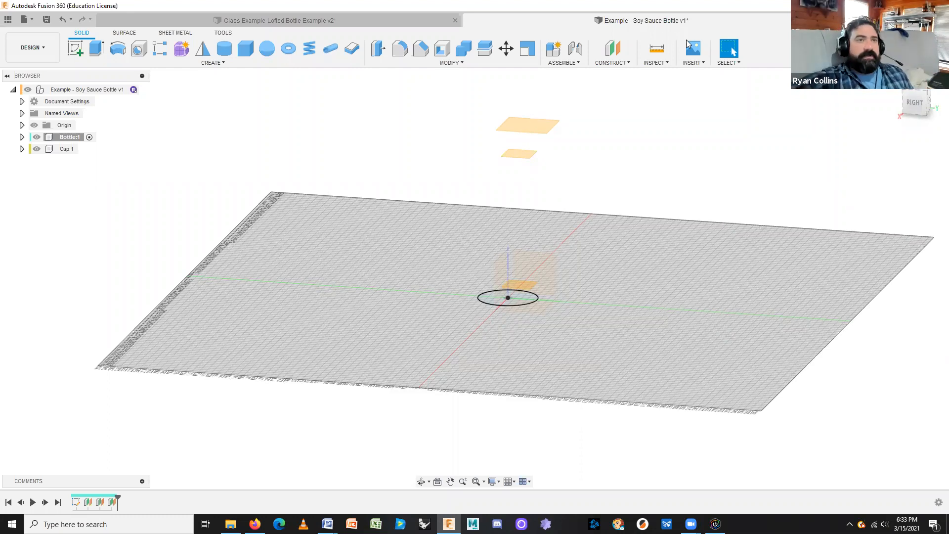
Create a fourth construction plane offset 180 mm above the XY plane
left_click(614, 48)
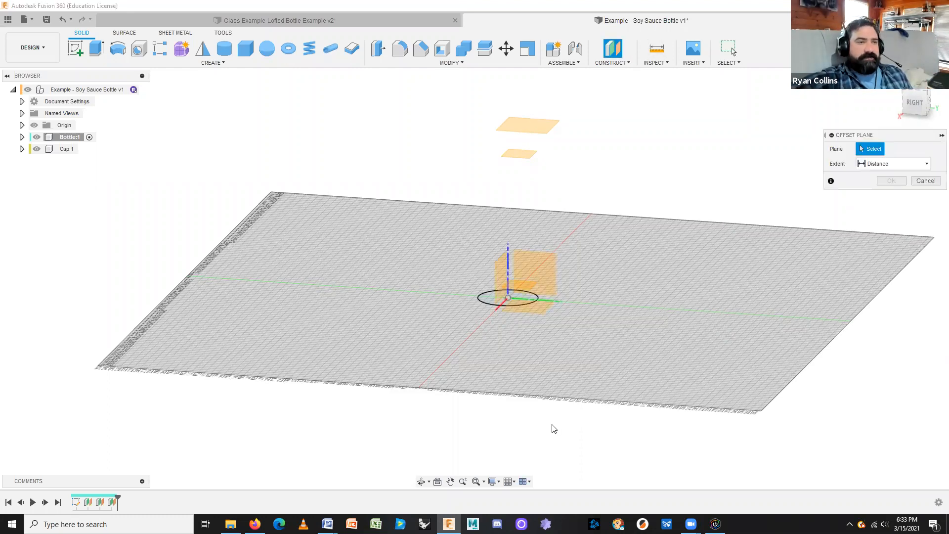
left_click(538, 315)
type("180")
key("Return")
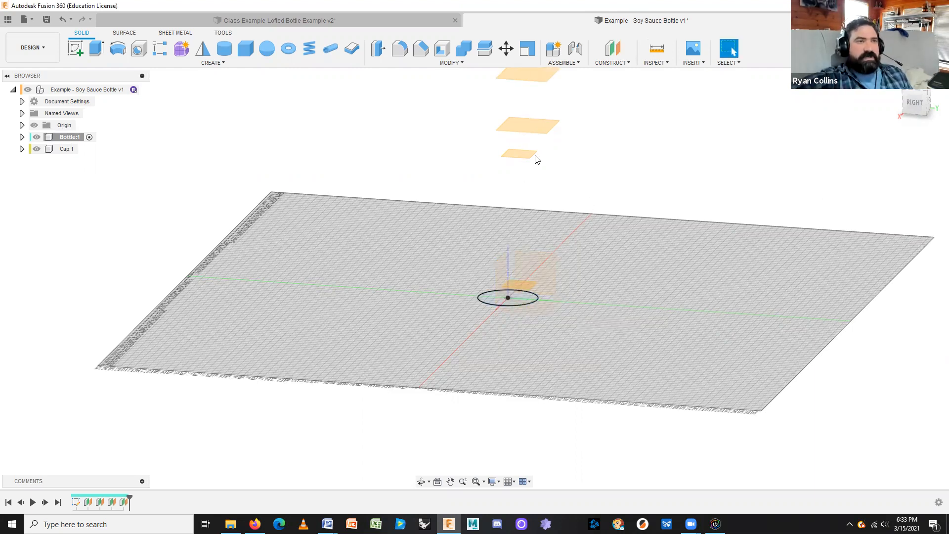
Create a fifth construction plane offset 20 mm above the 180 mm plane
middle_click_drag(569, 148, 571, 205)
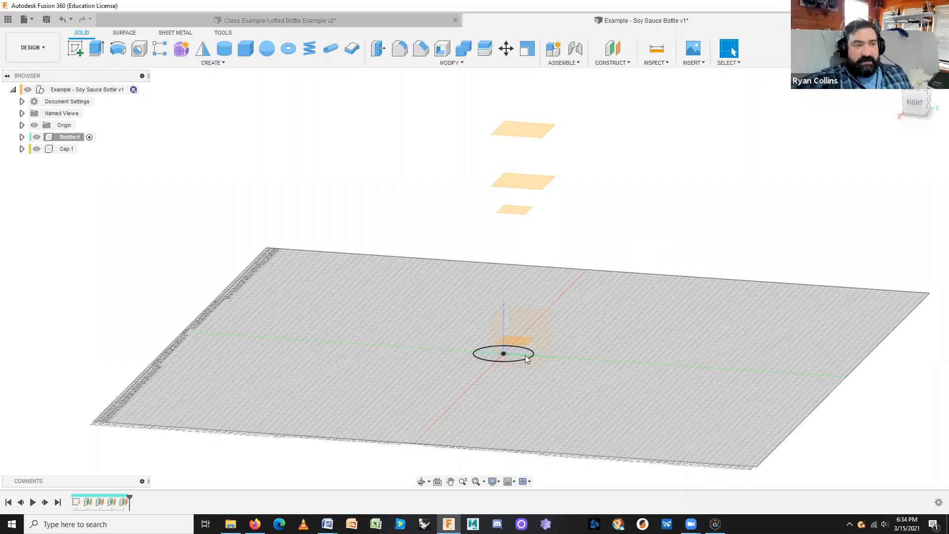
left_click(611, 52)
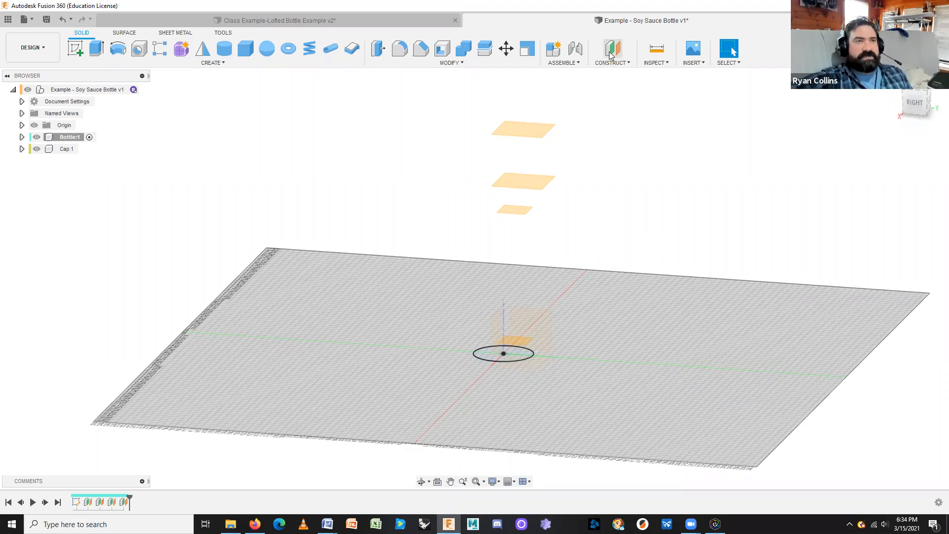
left_click(523, 130)
left_click_drag(521, 121, 523, 110)
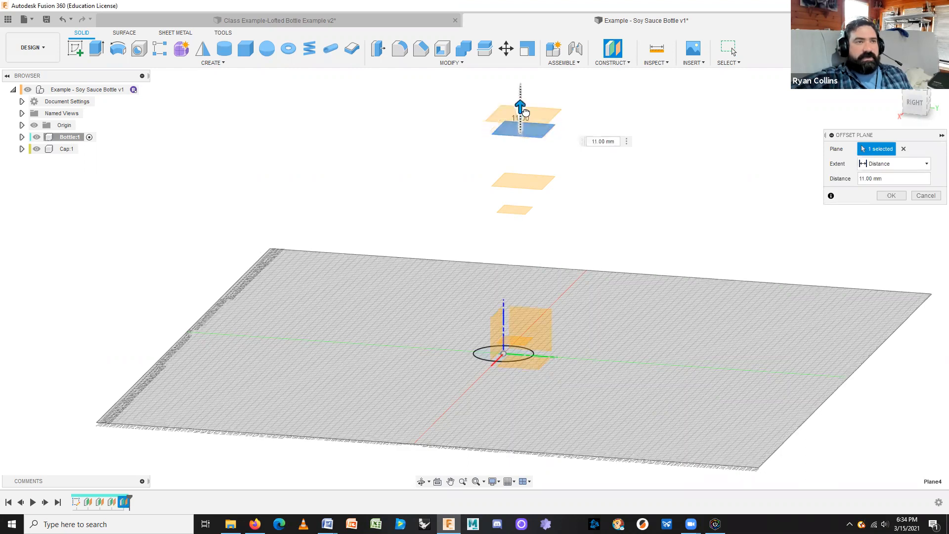
type("20")
key("Return")
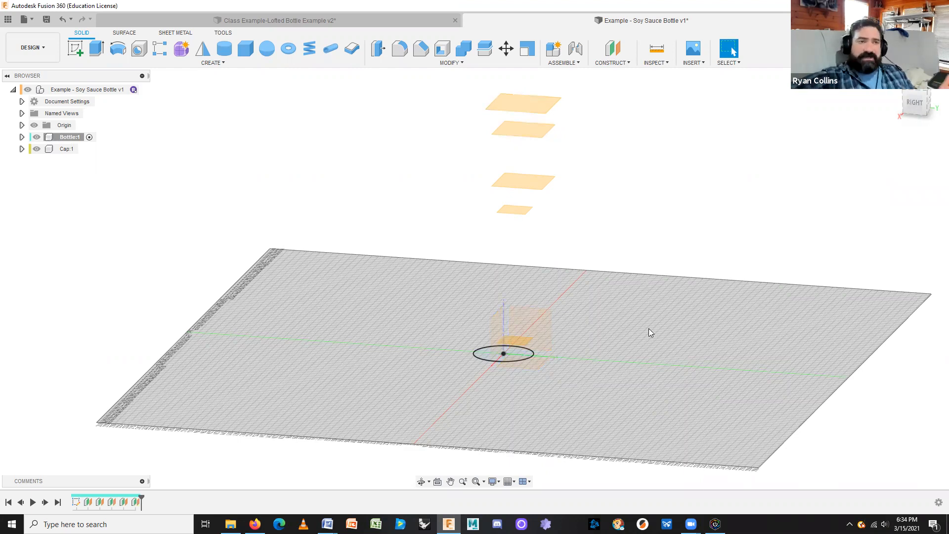
Start a new sketch in the Bottle component, with the design's origin hidden and the component's construction planes listed
middle_click_drag(650, 329, 587, 353, "shift")
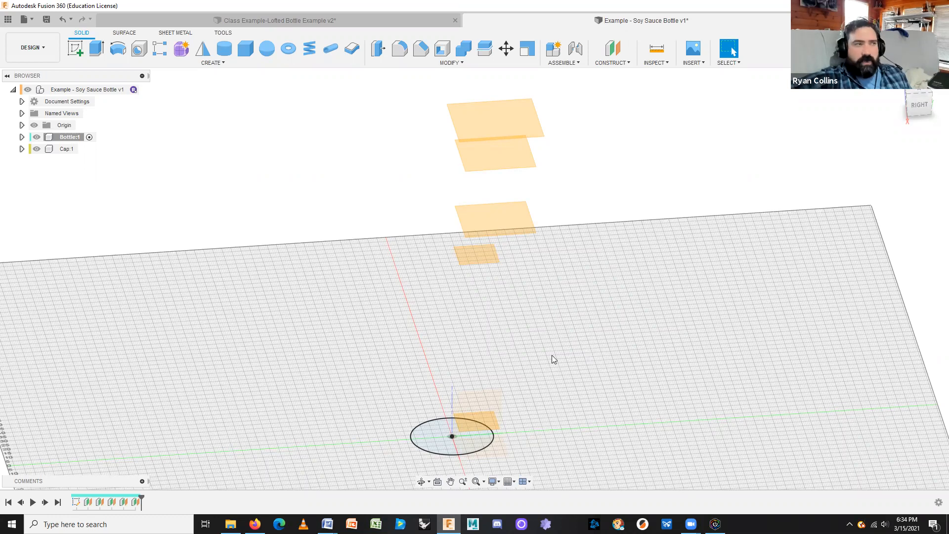
left_click(89, 137)
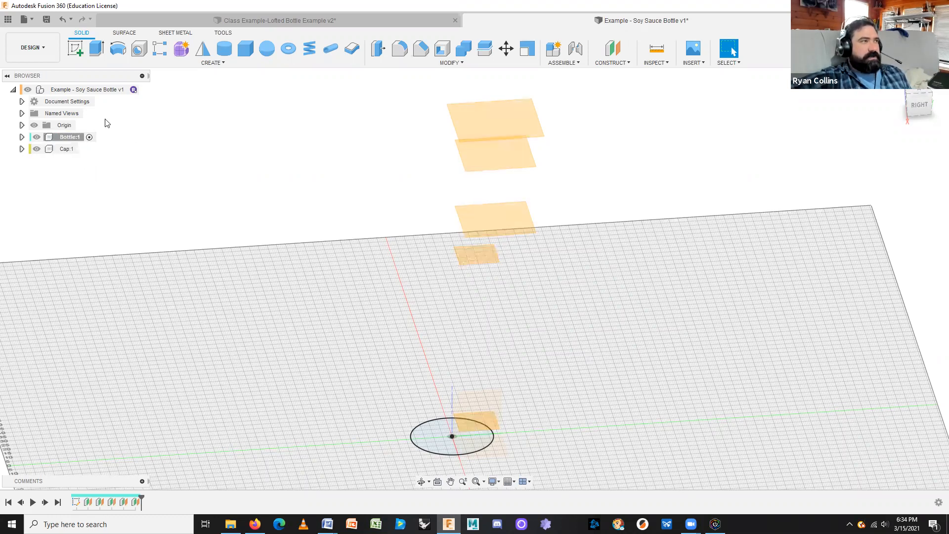
left_click(74, 49)
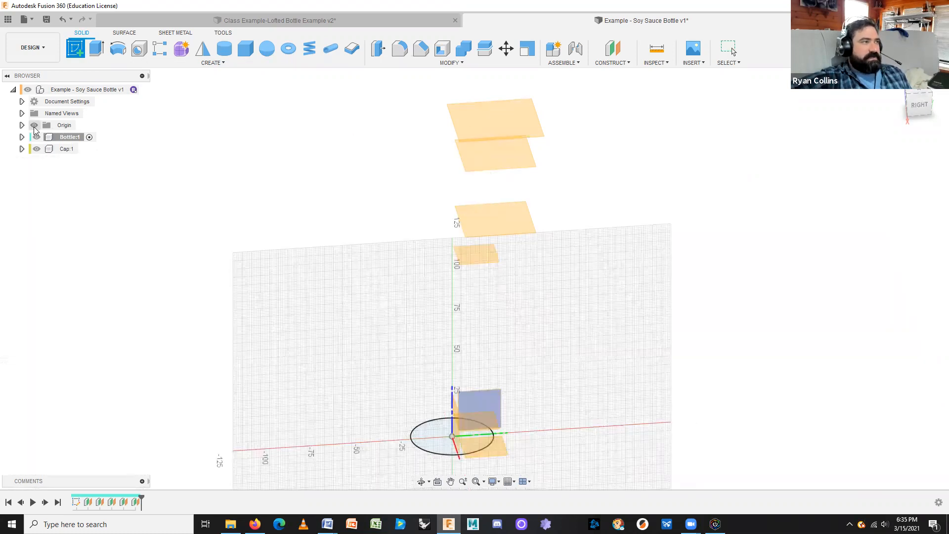
left_click(34, 126)
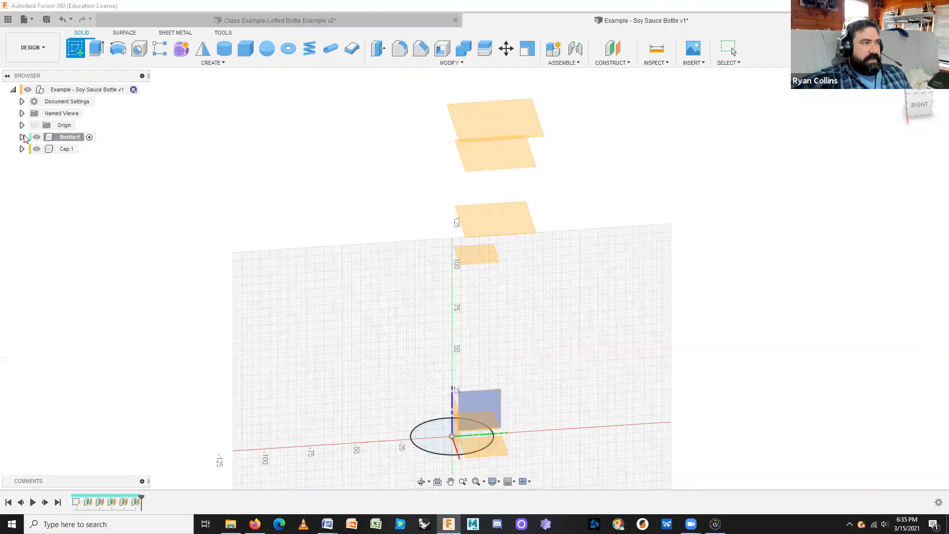
left_click(22, 137)
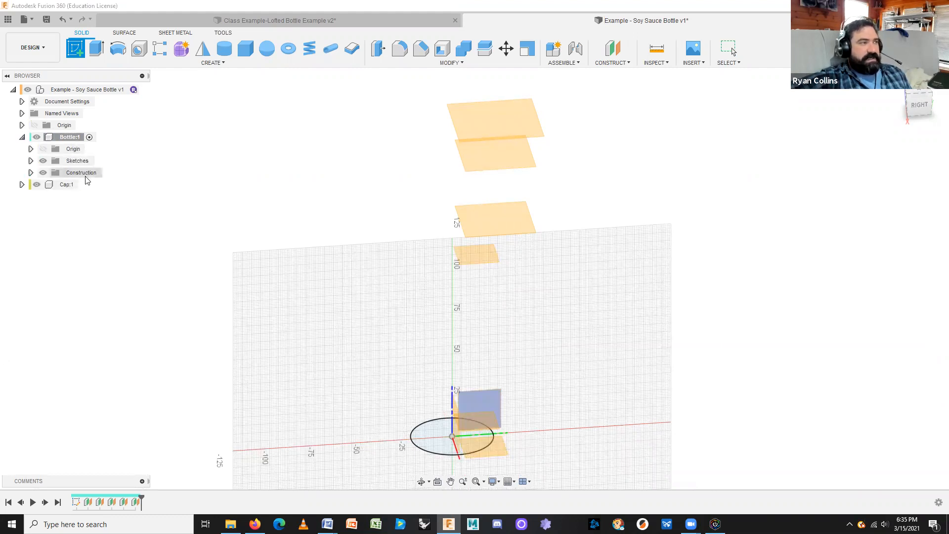
left_click(31, 172)
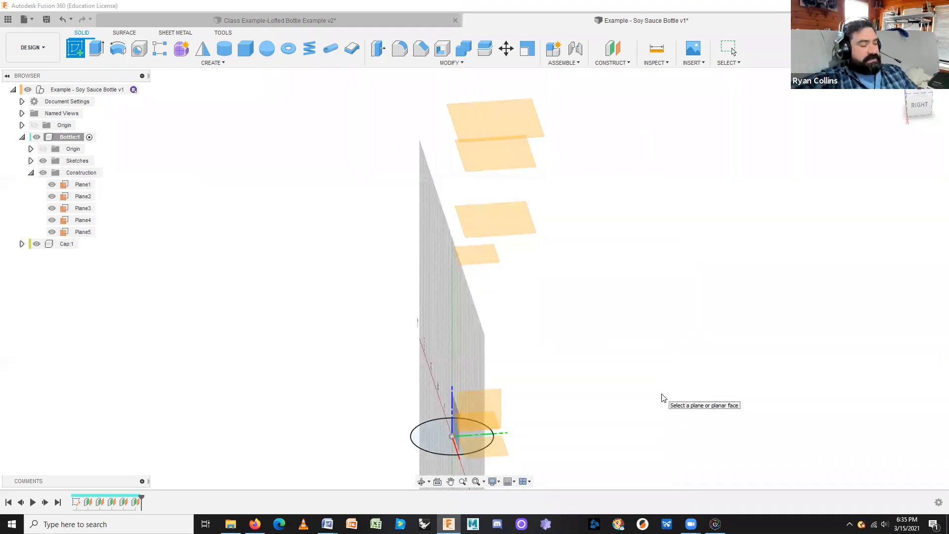
Sketch a 55 mm diameter circle centred on the origin on the 14 mm offset plane and finish the sketch
middle_click_drag(625, 411, 473, 417, "shift")
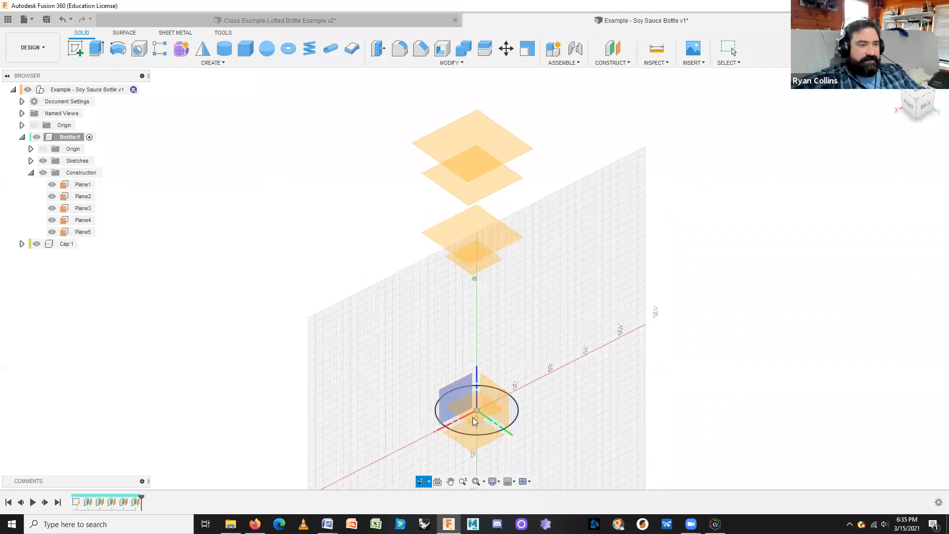
left_click(473, 418)
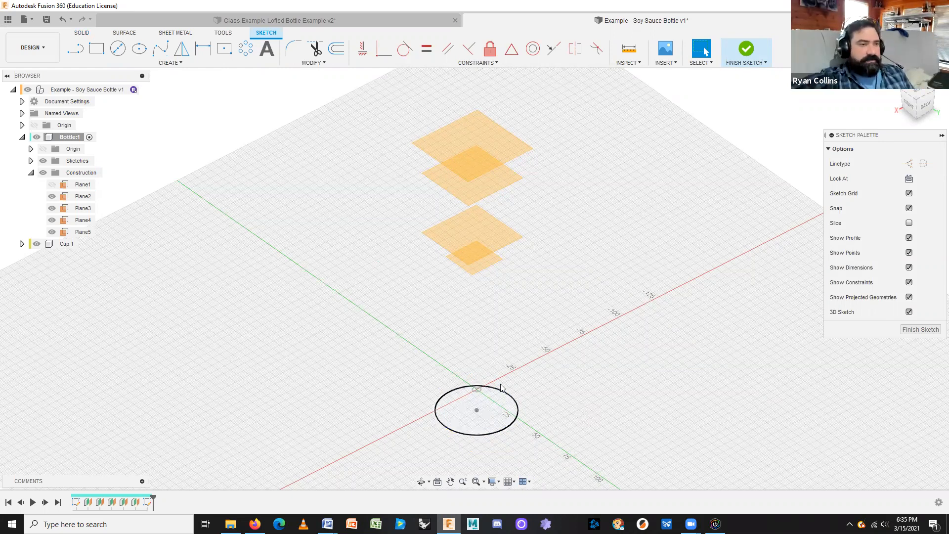
scroll(508, 399, "up", 3)
mouse_move(577, 386)
middle_mouse_down("shift")
mouse_move(579, 342)
mouse_move(579, 356)
middle_mouse_up("shift")
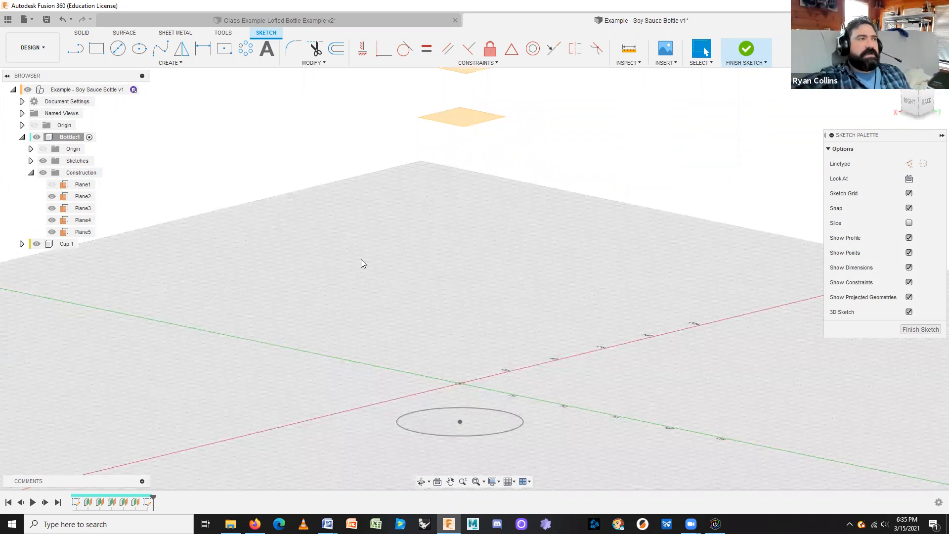
left_click(118, 48)
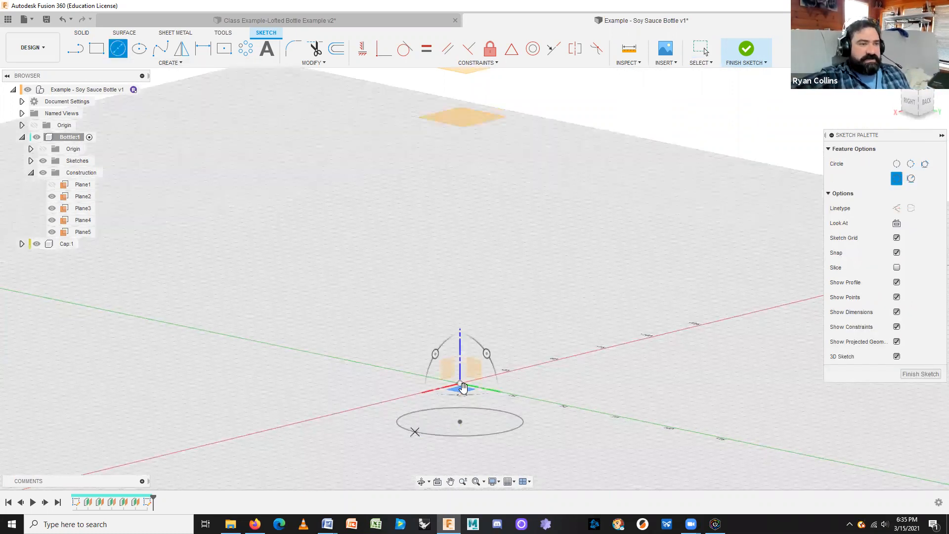
left_click(461, 385)
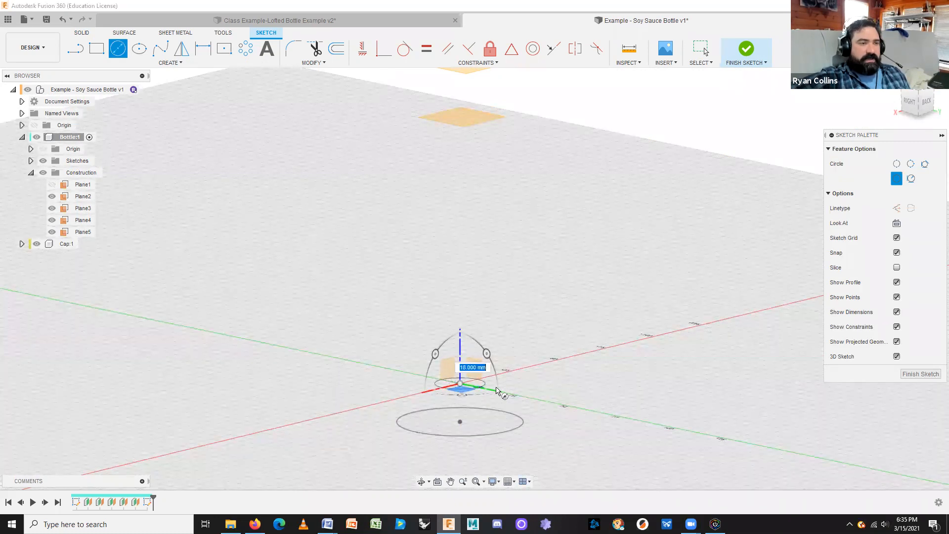
type("55")
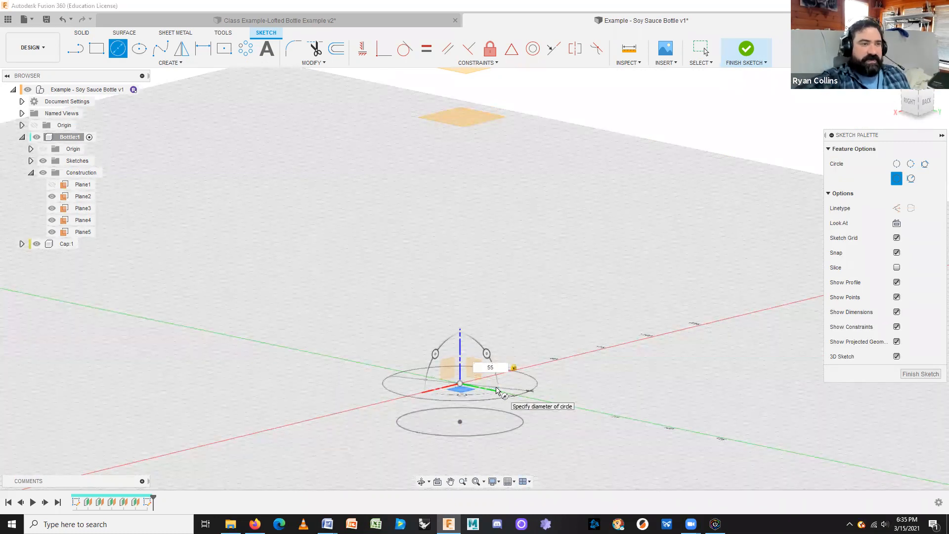
key("Return")
key("Escape")
middle_click_drag(597, 428, 599, 341, "shift")
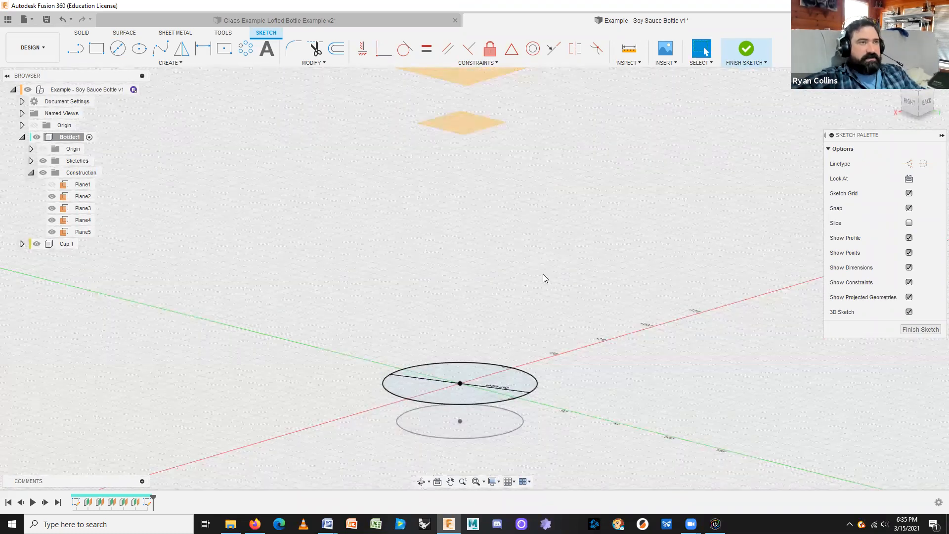
left_click(746, 49)
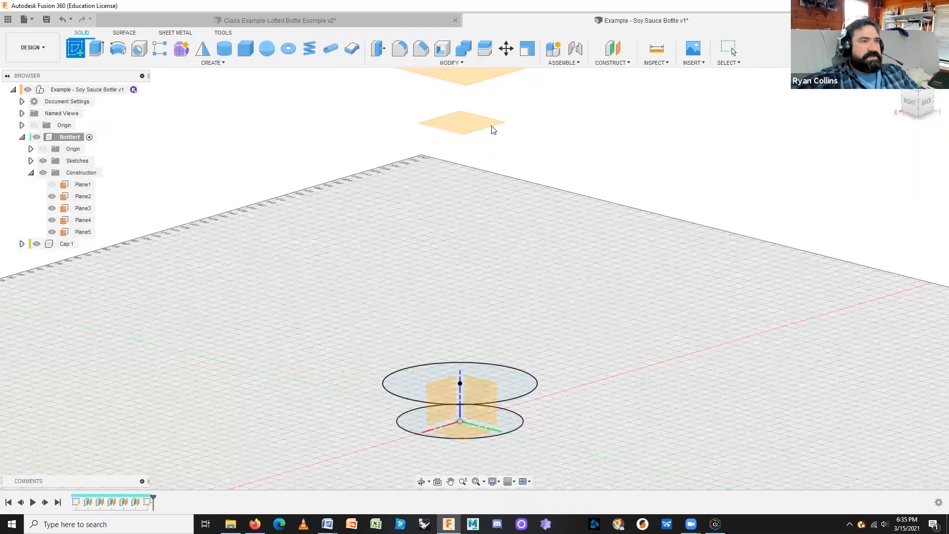
Sketch a 55 mm diameter circle centred on the origin on the 115 mm offset plane and finish the sketch
left_click(473, 129)
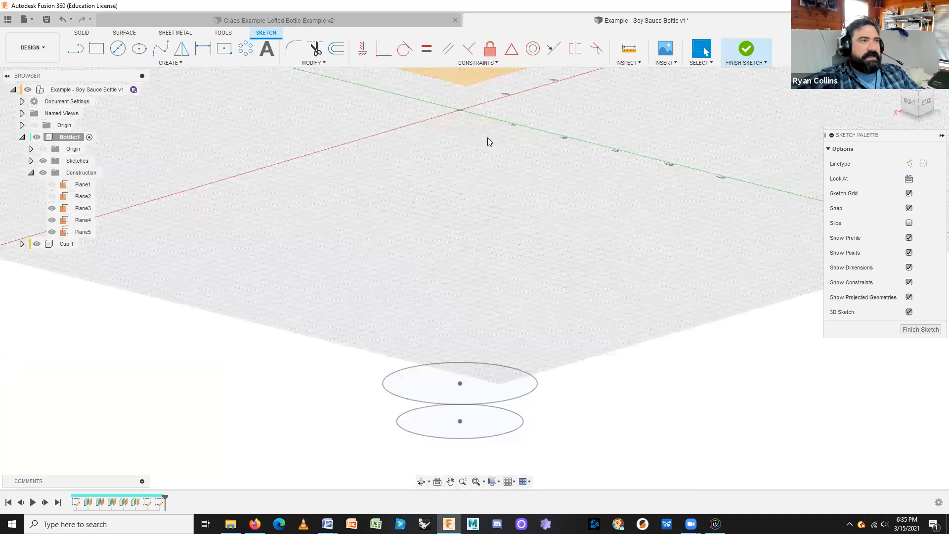
key("c")
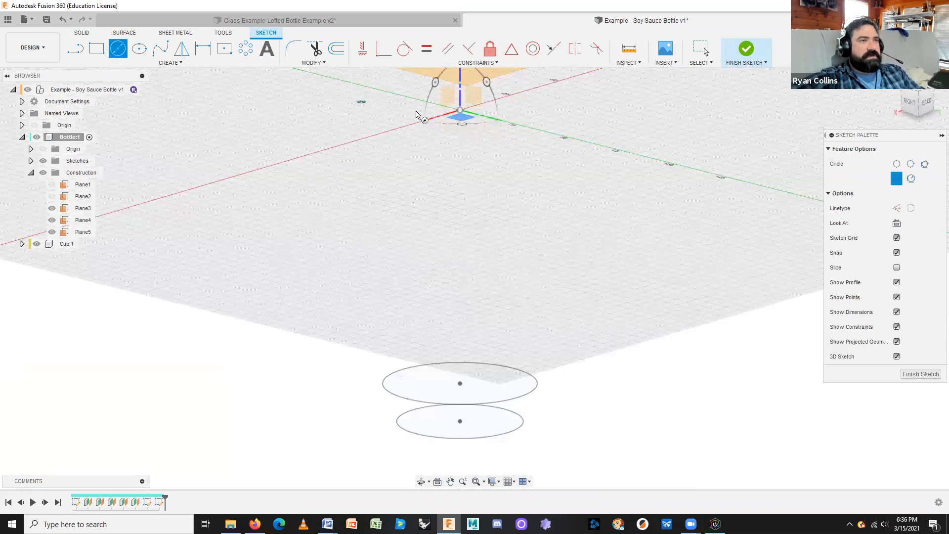
left_click(461, 115)
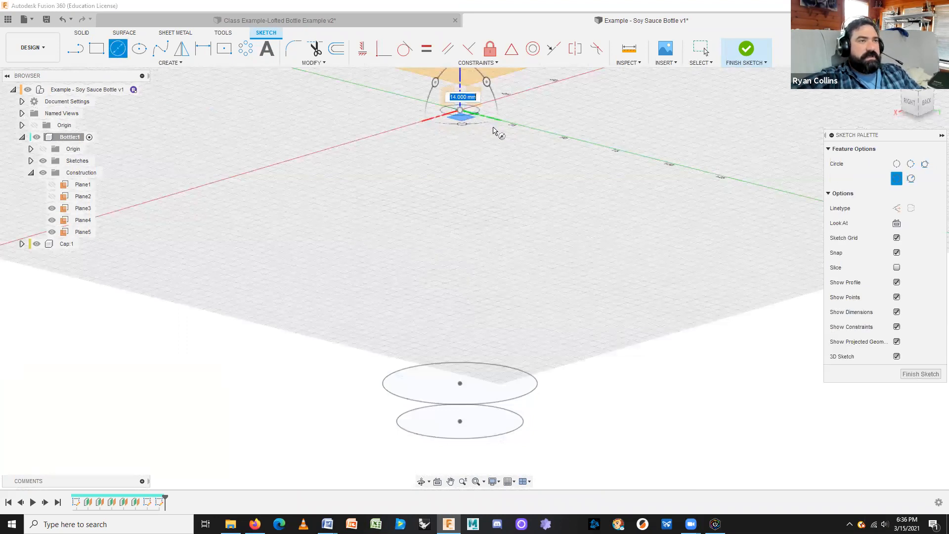
type("55")
key("Return")
key("Escape")
left_click(521, 400)
middle_click_drag(558, 208, 542, 353)
left_click(747, 50)
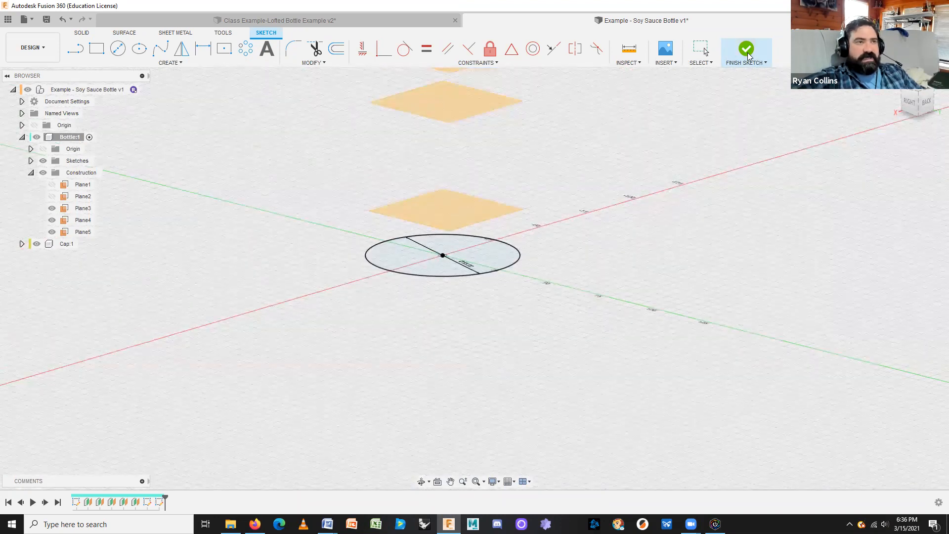
Sketch a 33 mm diameter circle centred on the origin on the 140 mm offset plane and finish the sketch
left_click(76, 48)
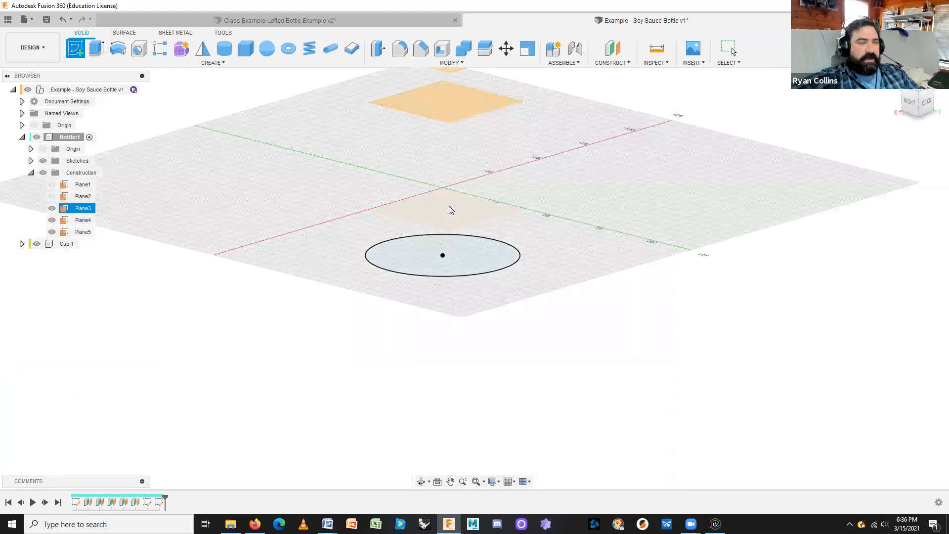
left_click(449, 205)
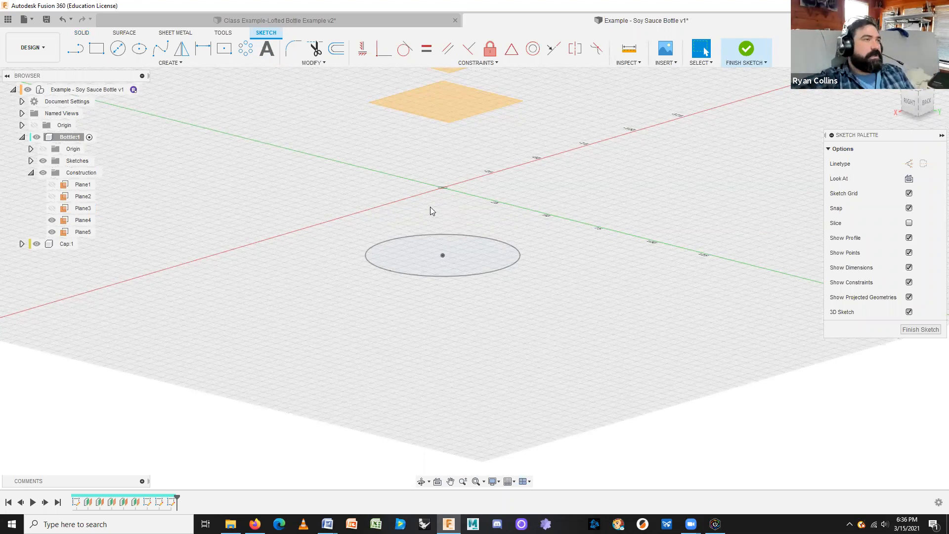
left_click(118, 48)
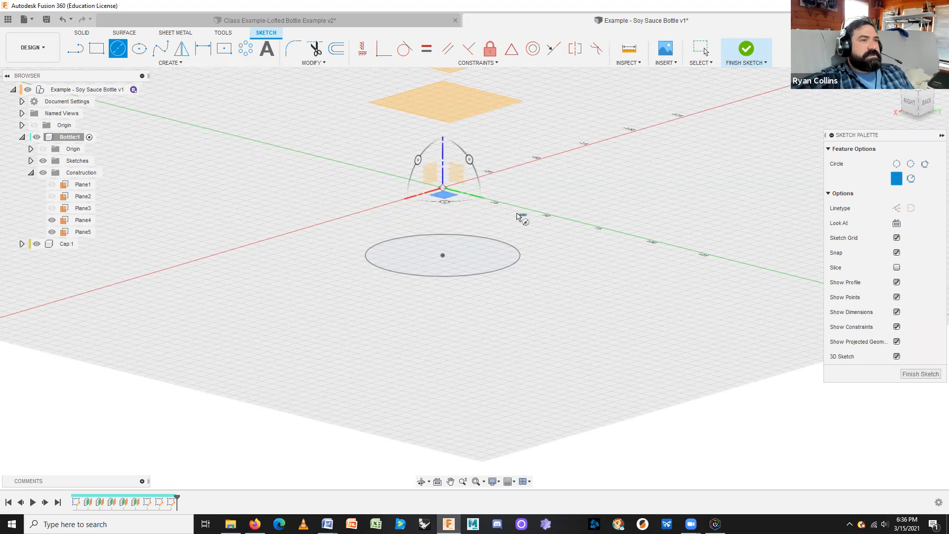
left_click(442, 192)
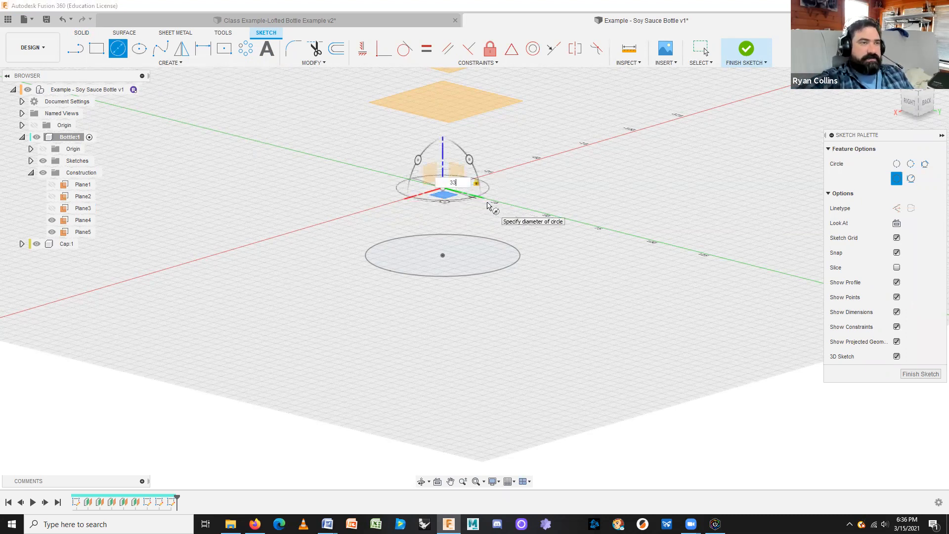
type("33")
key("Return")
left_click(747, 49)
Sketch a 33 mm diameter circle centred on the origin on the 180 mm offset plane and finish the sketch
middle_click_drag(559, 210, 573, 322)
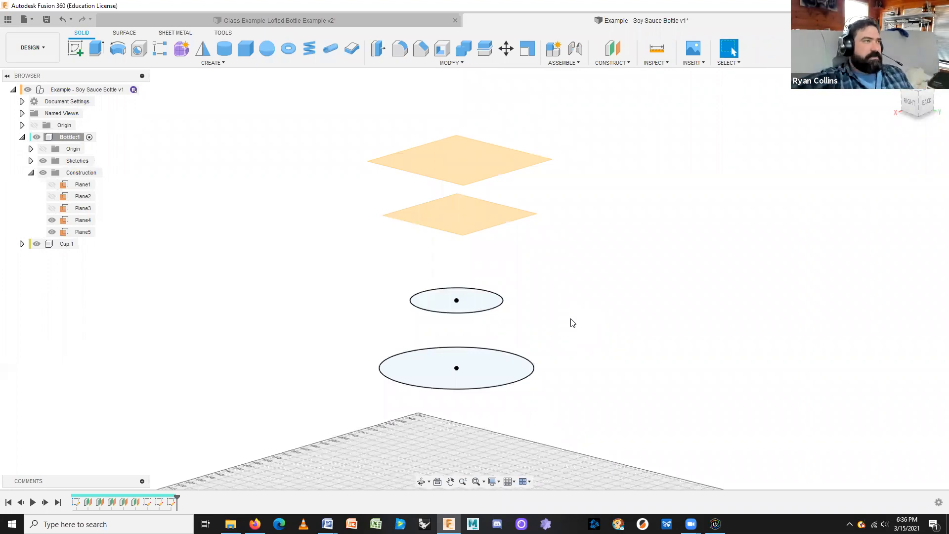
left_click(76, 53)
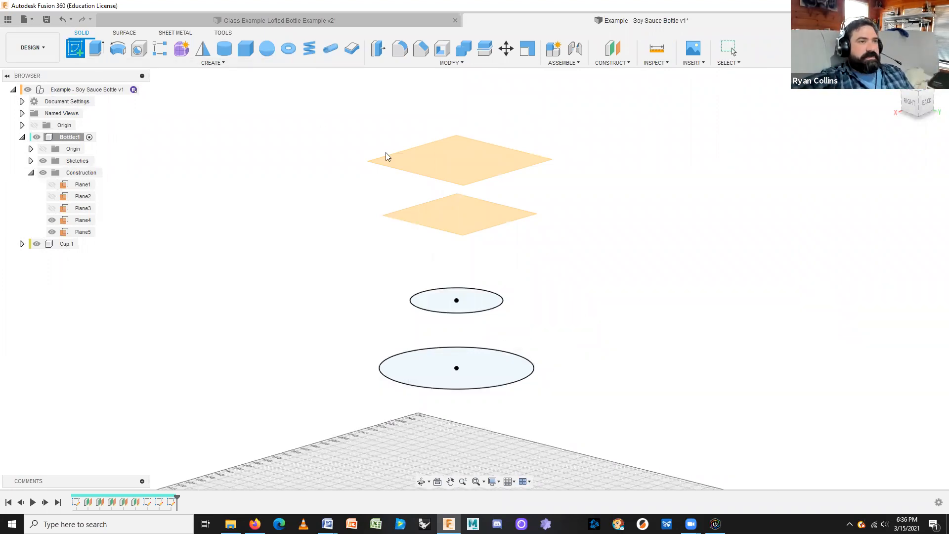
left_click(461, 214)
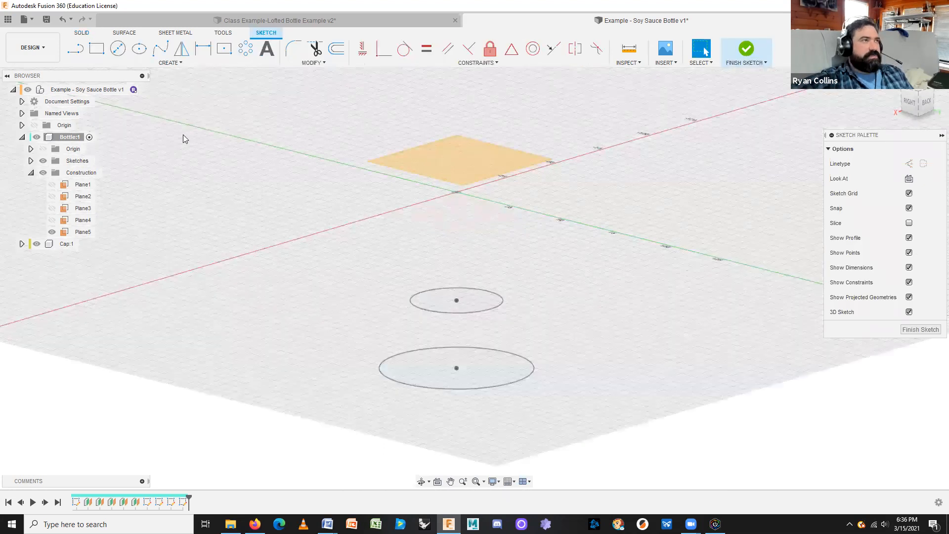
left_click(118, 48)
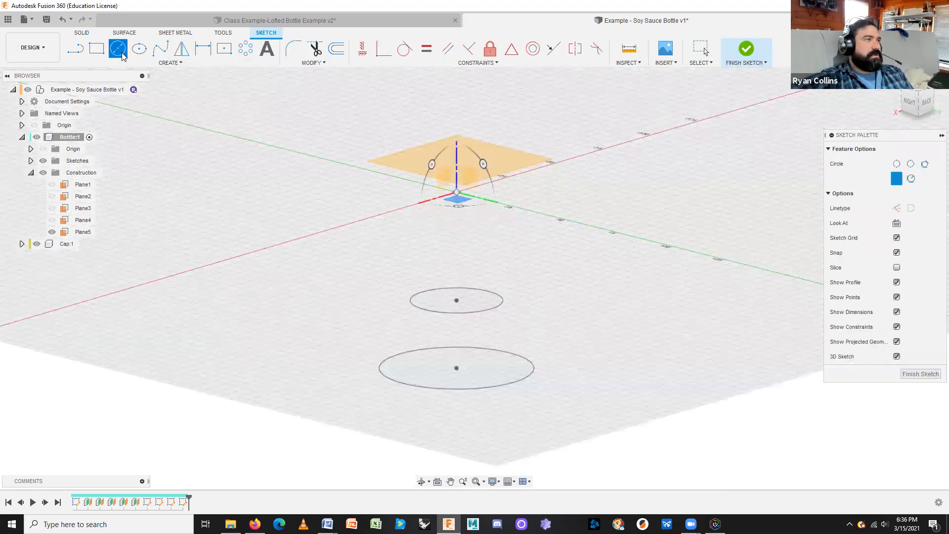
left_click(457, 193)
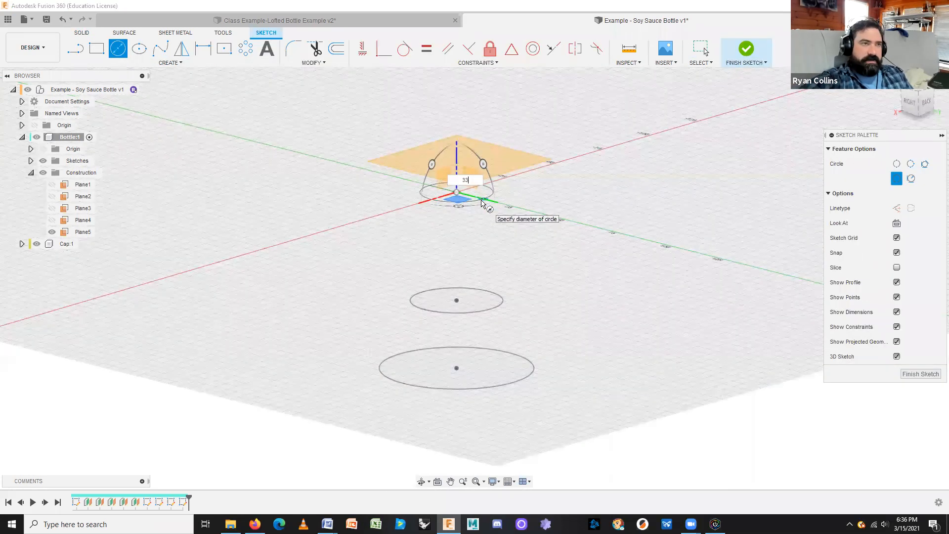
left_click(482, 203)
key("Escape")
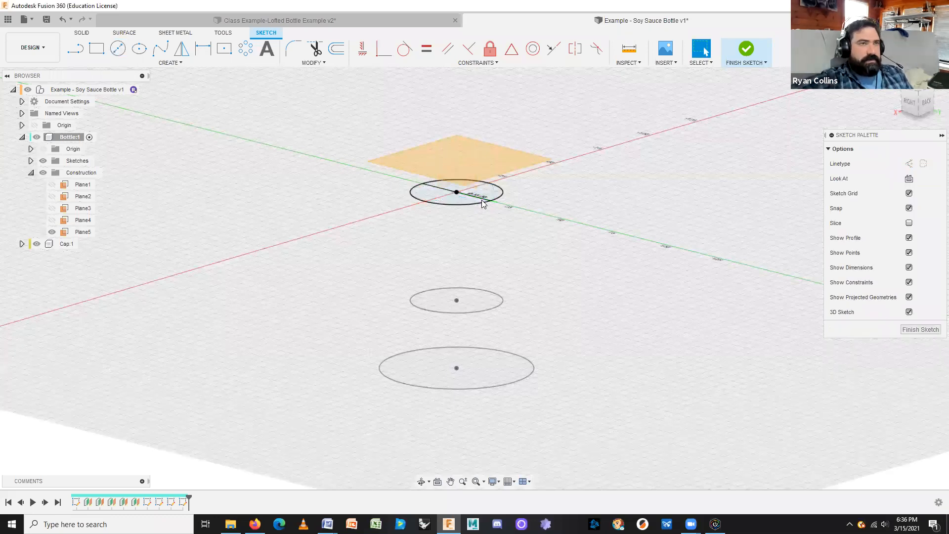
left_click(744, 51)
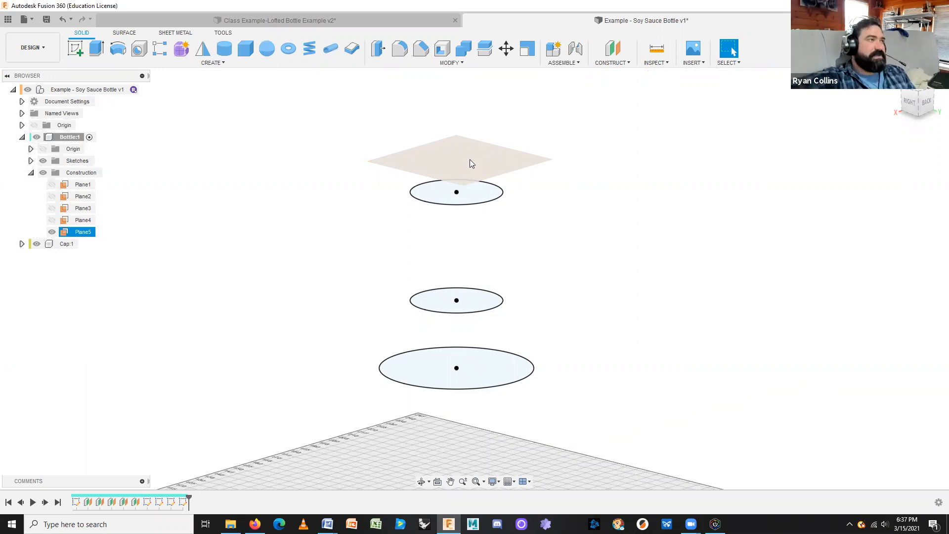
Sketch a 23 mm diameter circle centred on the origin on the highest offset plane and finish the sketch
left_click(436, 136)
left_click(75, 48)
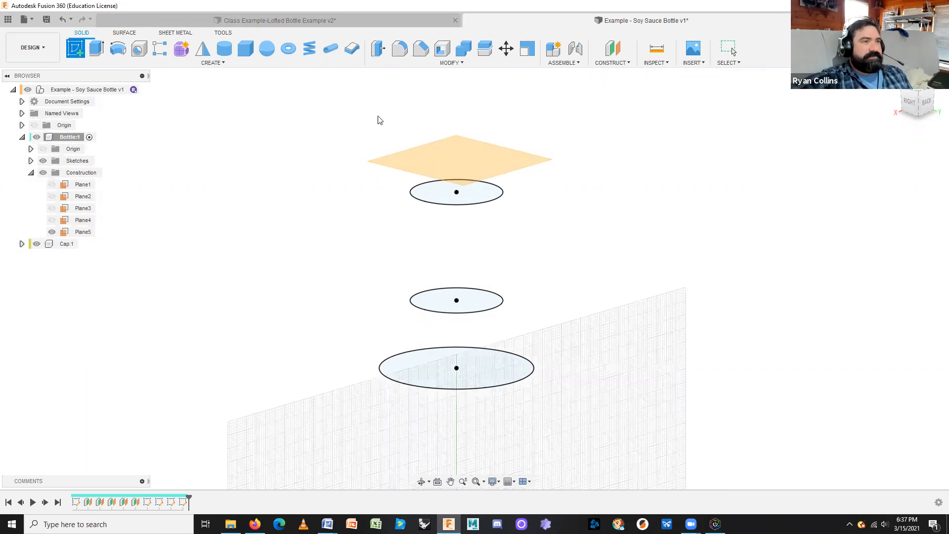
left_click(452, 150)
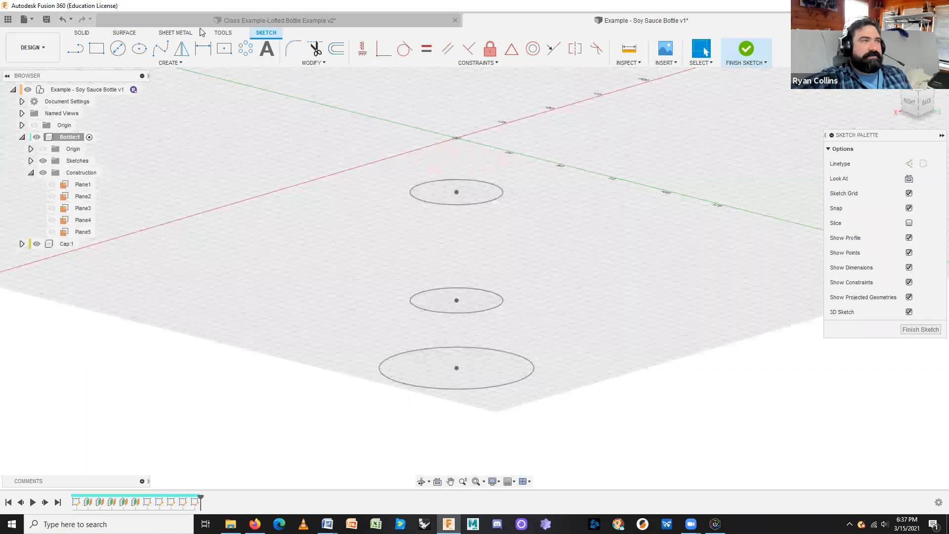
key("c")
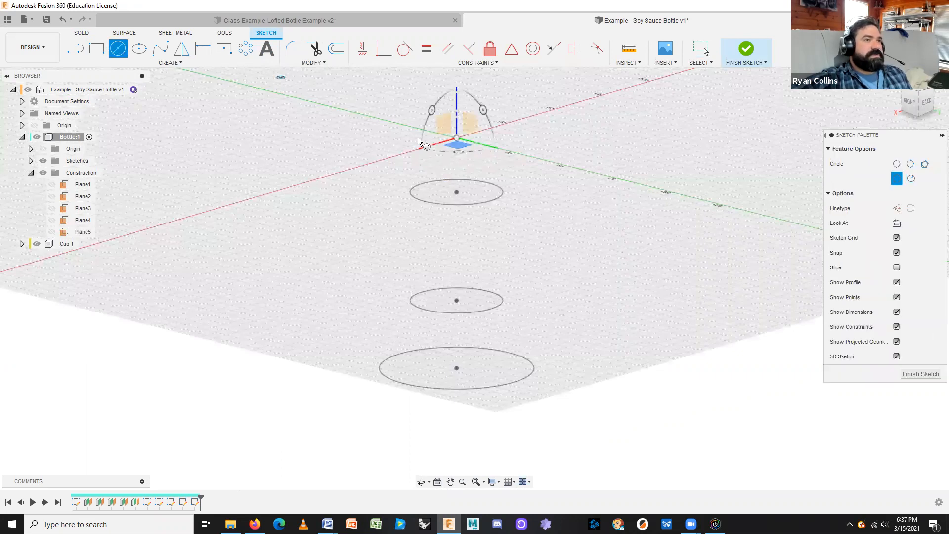
left_click(456, 138)
type("3")
key("BackSpace")
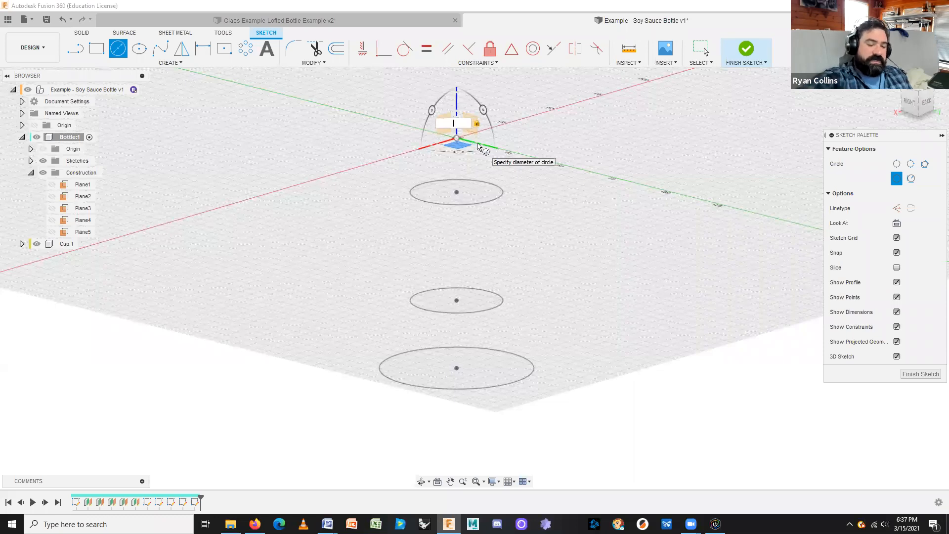
type("23")
key("Return")
key("Escape")
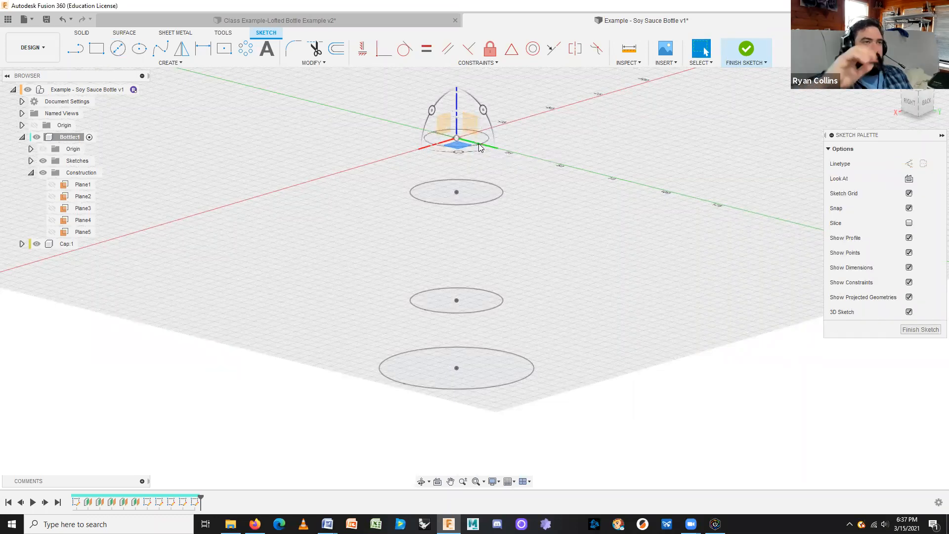
left_click(746, 49)
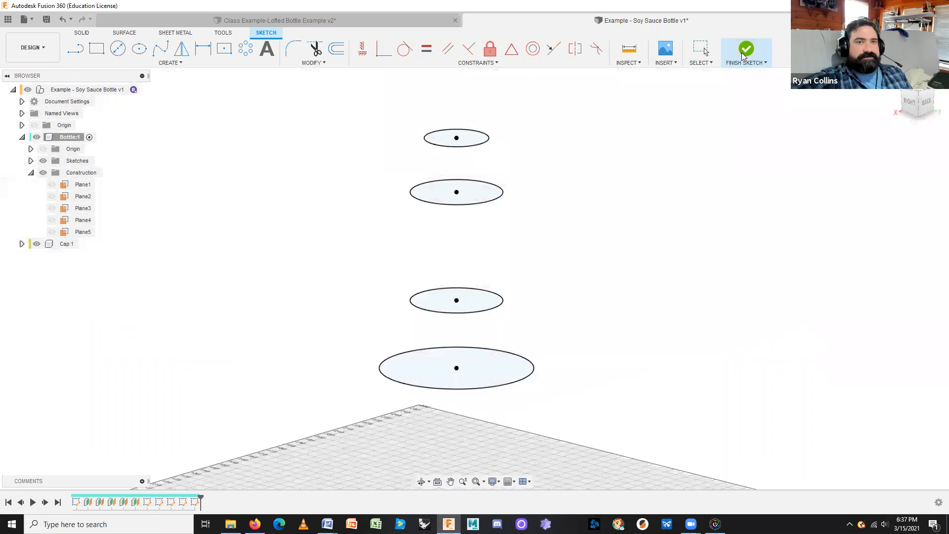
Start a Loft in the Bottle component and hide its construction planes
scroll(738, 433, "down", 3)
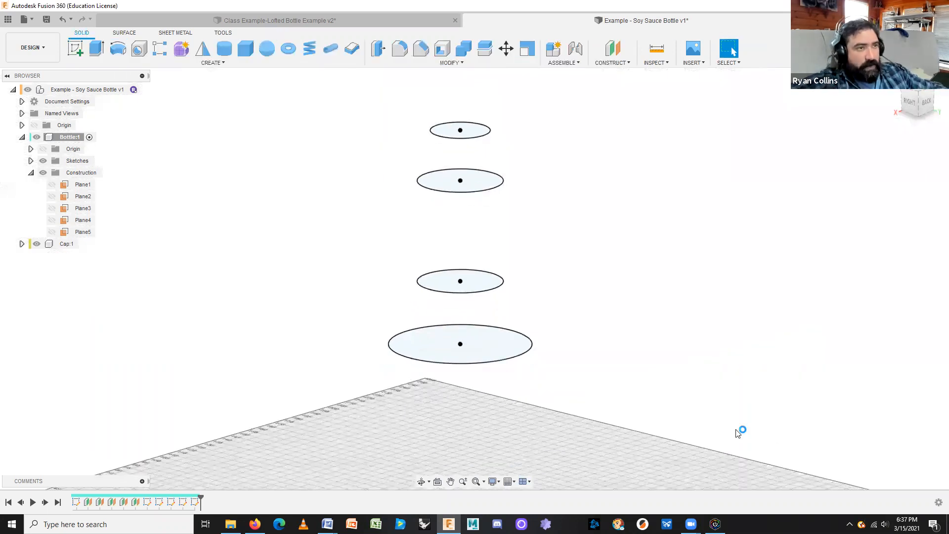
middle_click_drag(620, 368, 506, 395, "shift")
middle_click_drag(572, 303, 633, 363)
middle_click(573, 310)
middle_click(574, 310)
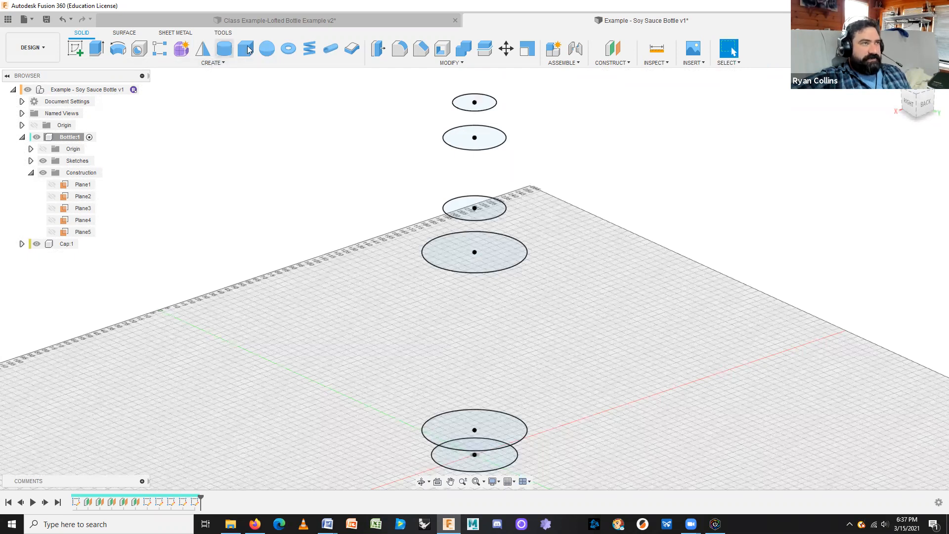
left_click(220, 63)
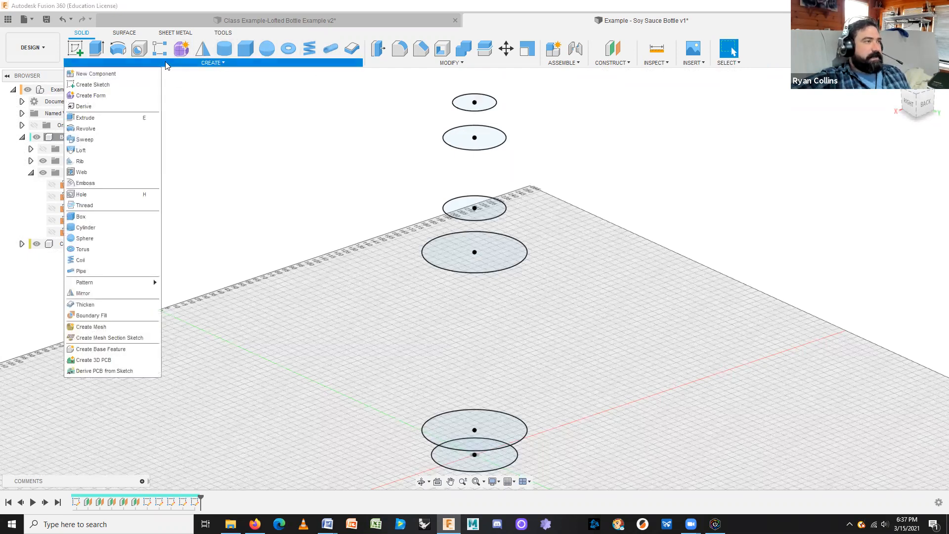
left_click(89, 152)
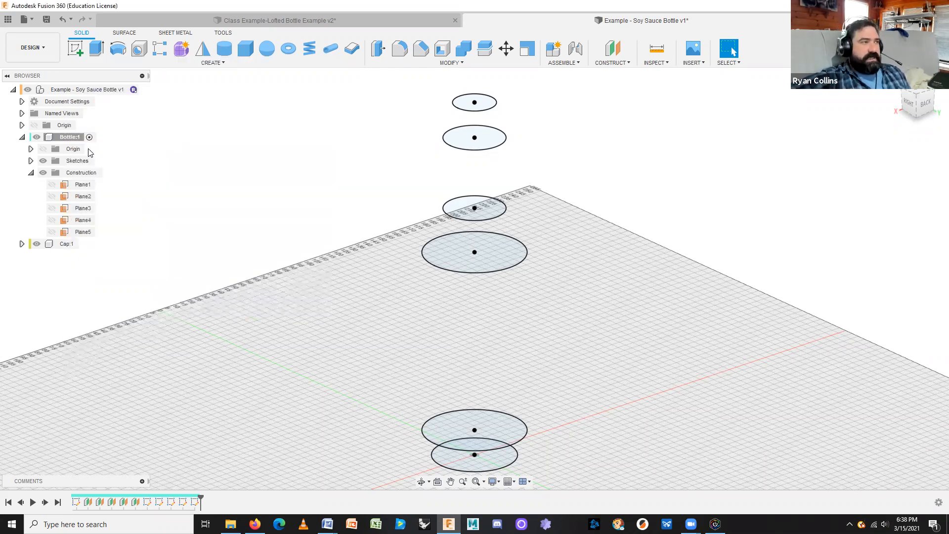
middle_click_drag(706, 363, 695, 321)
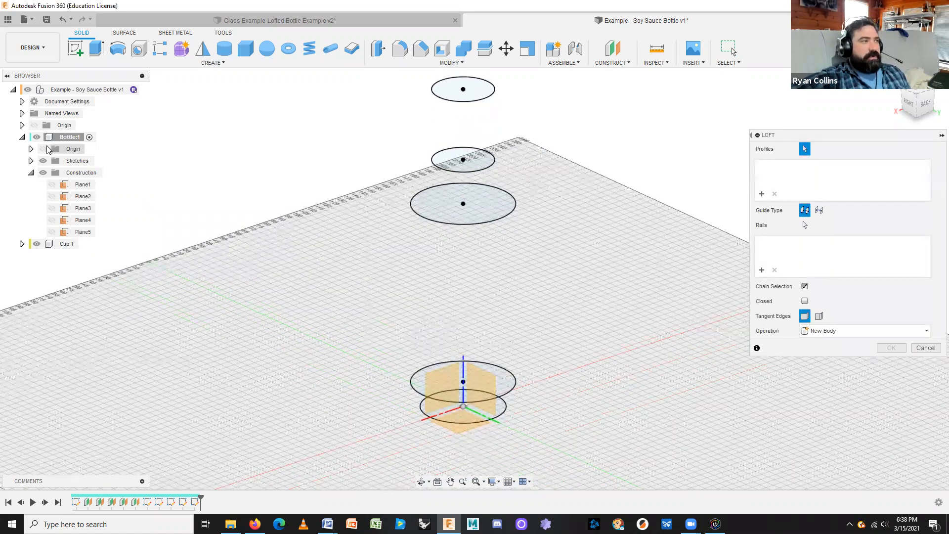
left_click(44, 174)
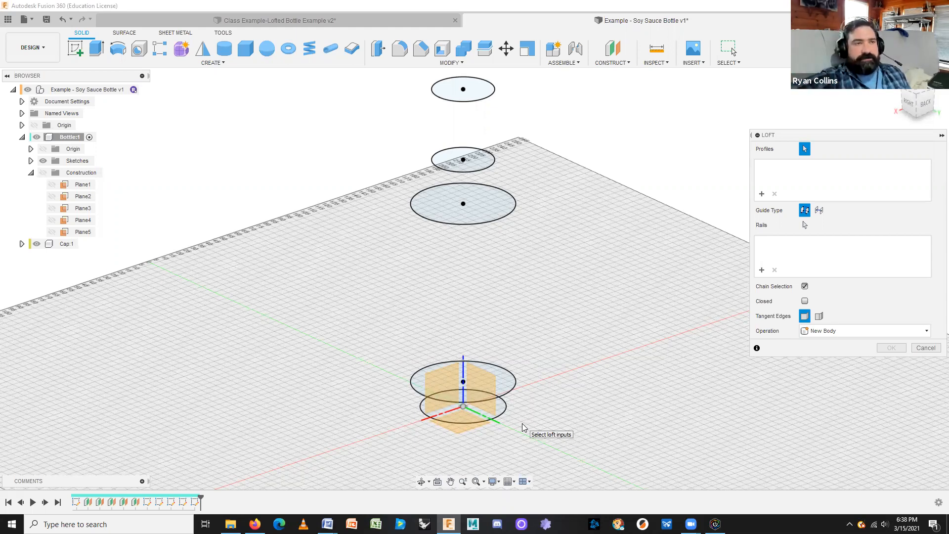
scroll(524, 427, "down", 1)
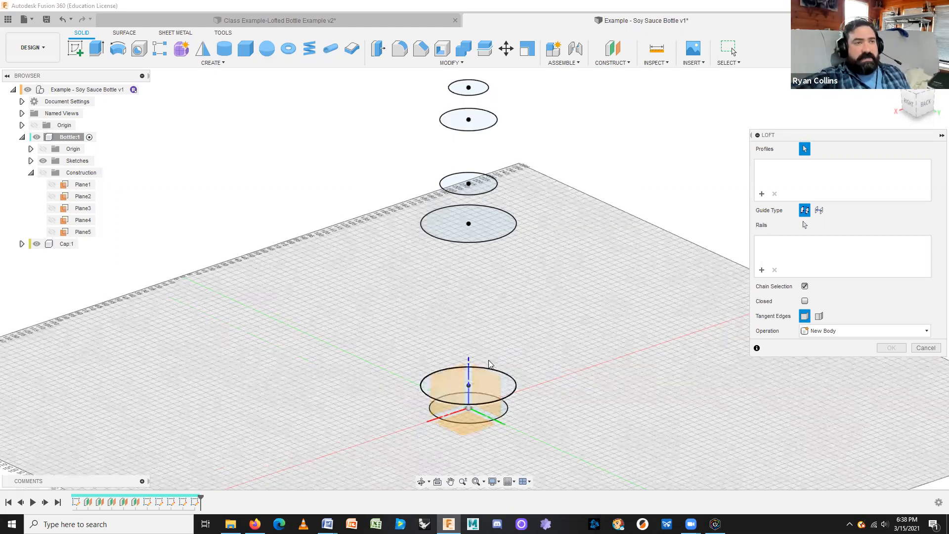
scroll(545, 338, "down", 1)
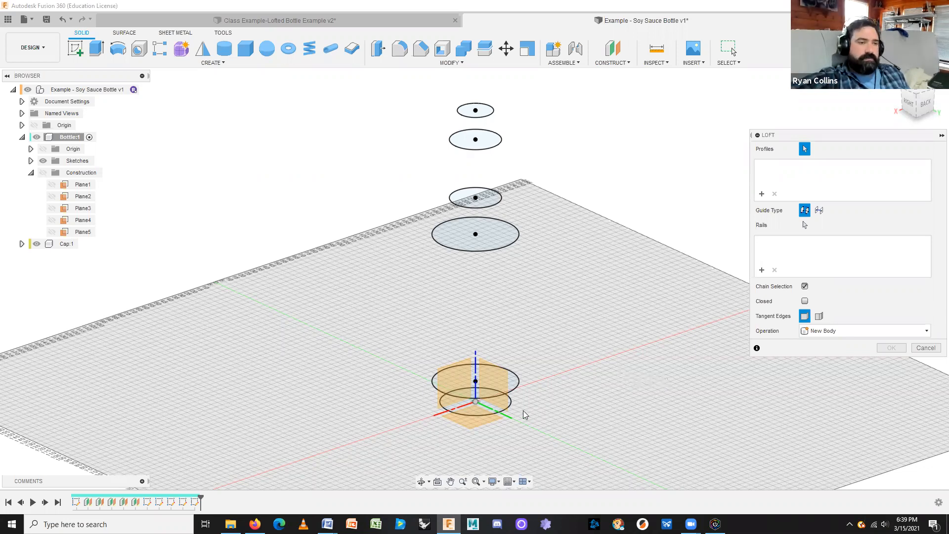
Select all six circles in order from the base to the bottle's mouth as the loft profiles
left_click(490, 410)
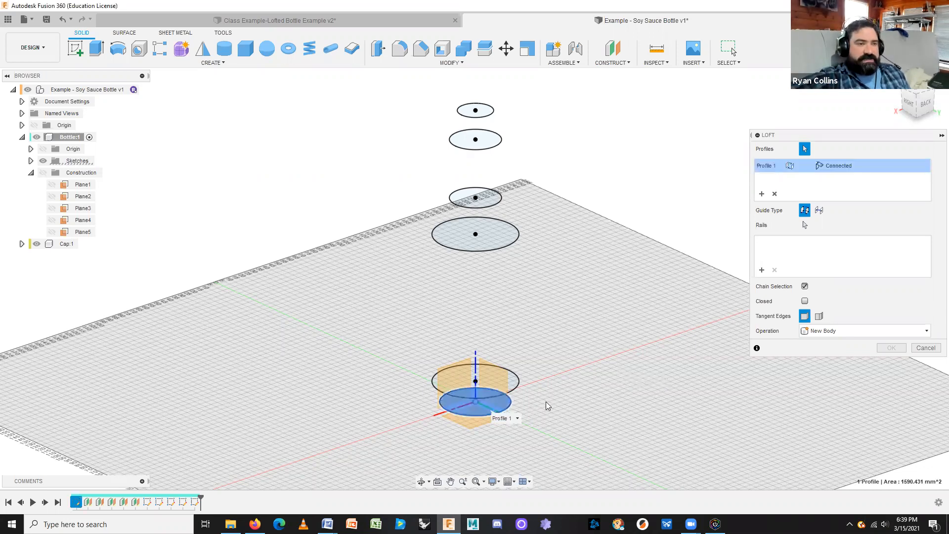
left_click(515, 385)
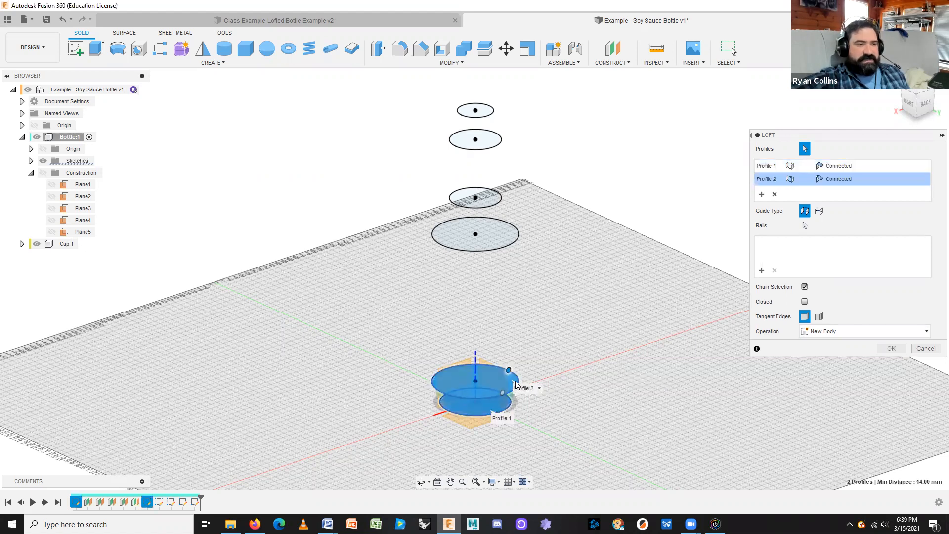
left_click(499, 224)
left_click(494, 200)
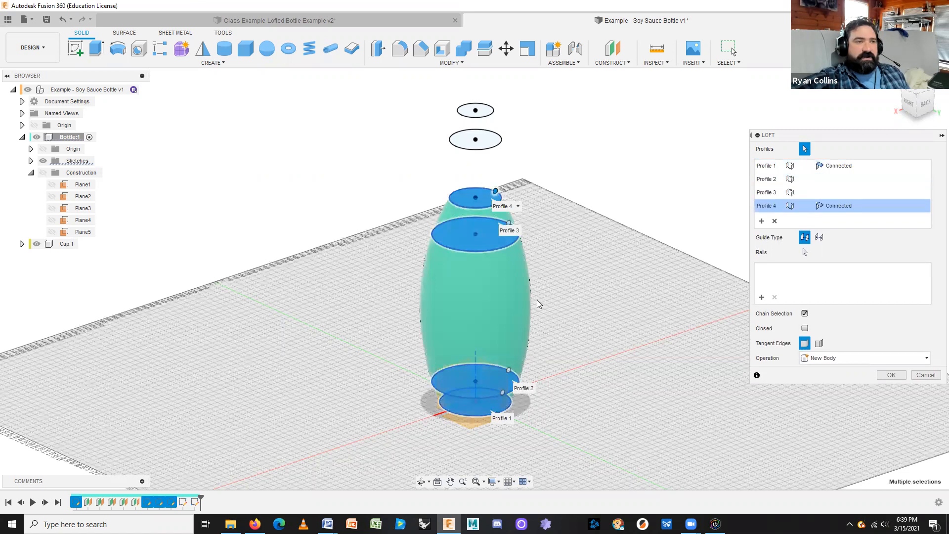
left_click(487, 146)
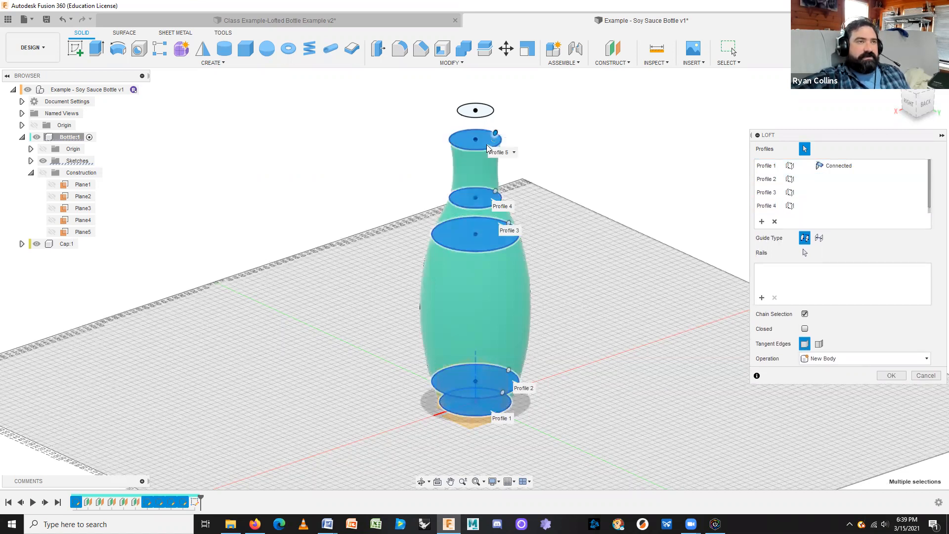
left_click(484, 112)
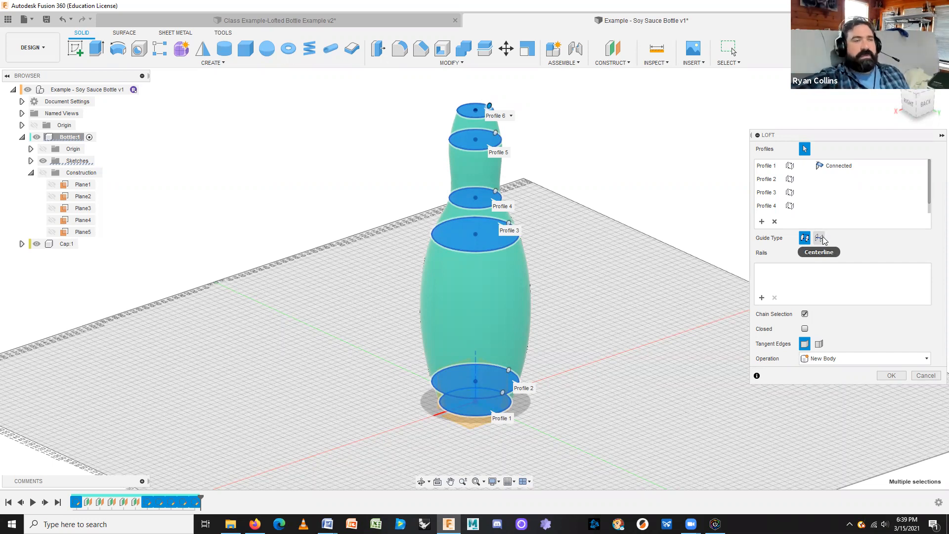
Try the Centerline guide type, return to Rails, and check the end-condition choices for Profile 1
left_click(820, 238)
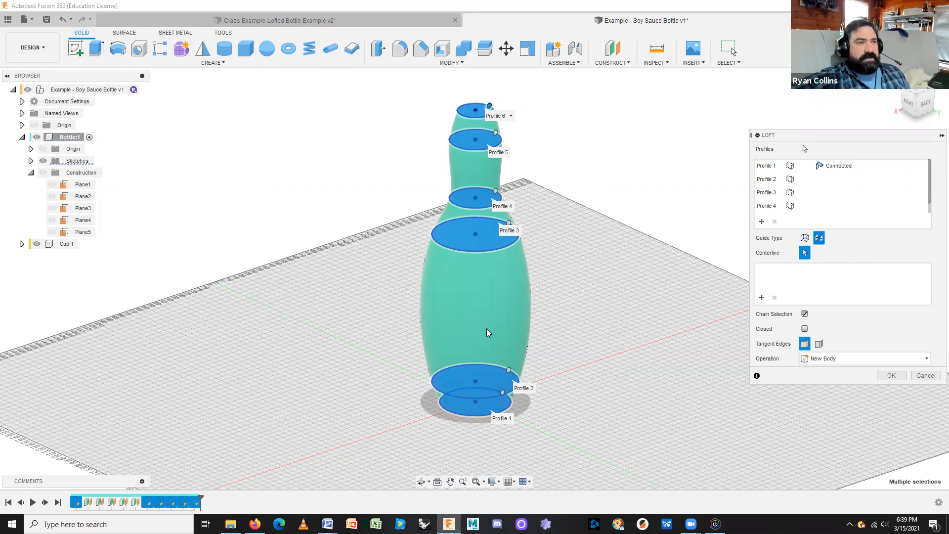
left_click(810, 239)
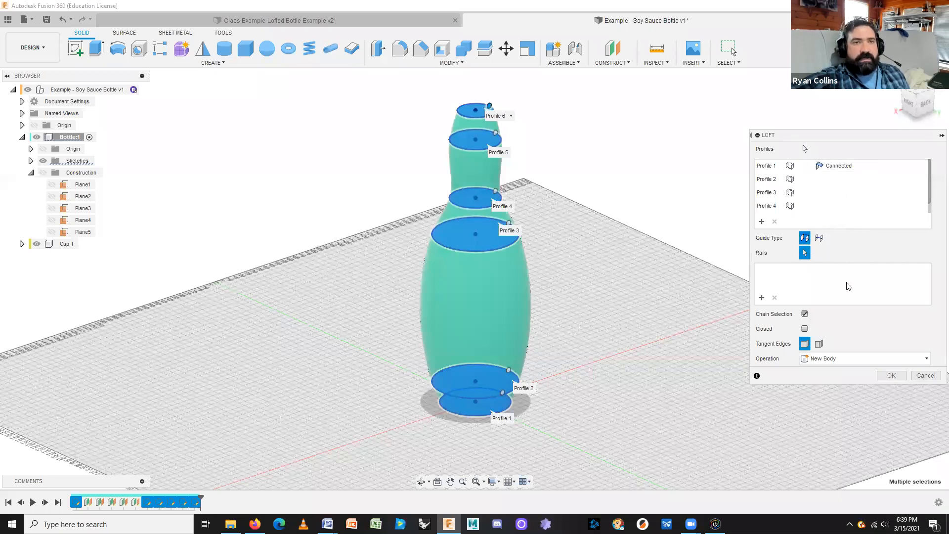
left_click(850, 168)
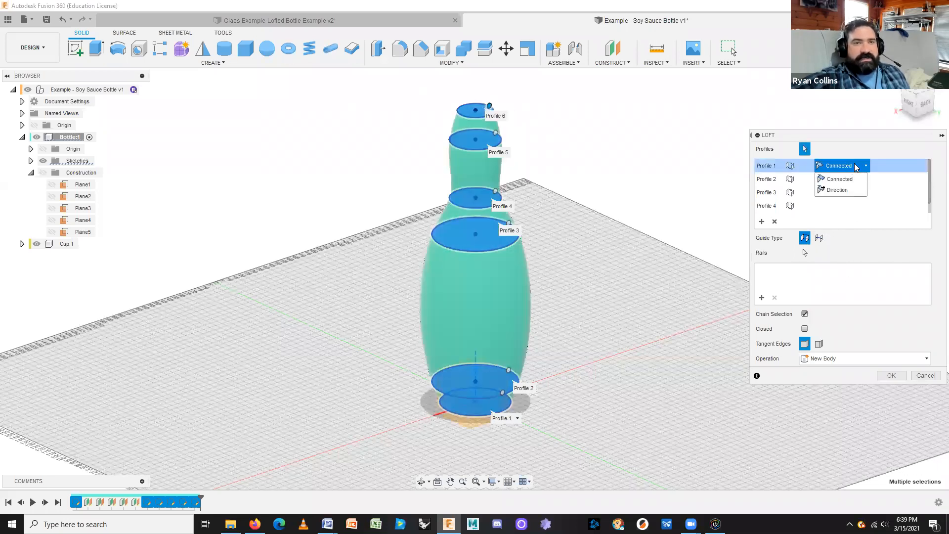
left_click(833, 141)
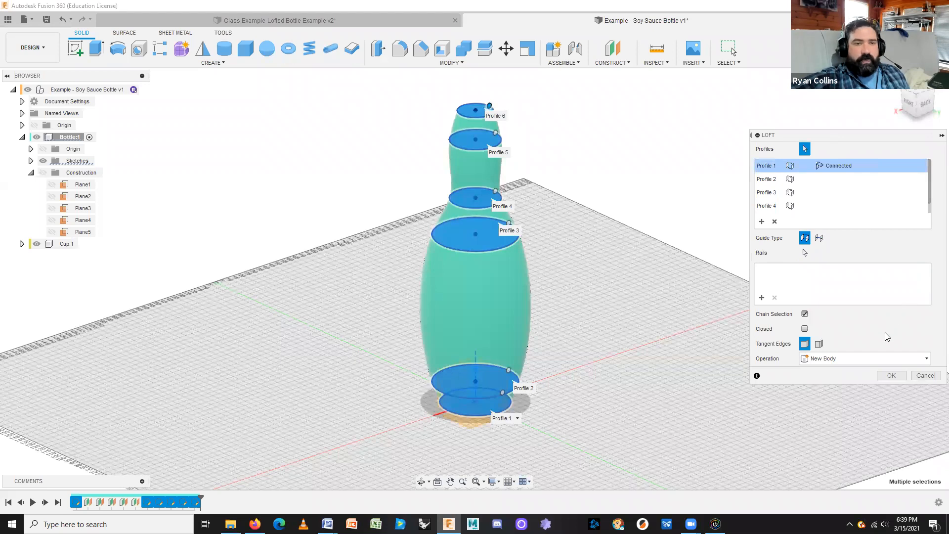
Try the loft's Closed option, inspect the preview from above, and turn the option off again
left_click_drag(851, 133, 802, 82)
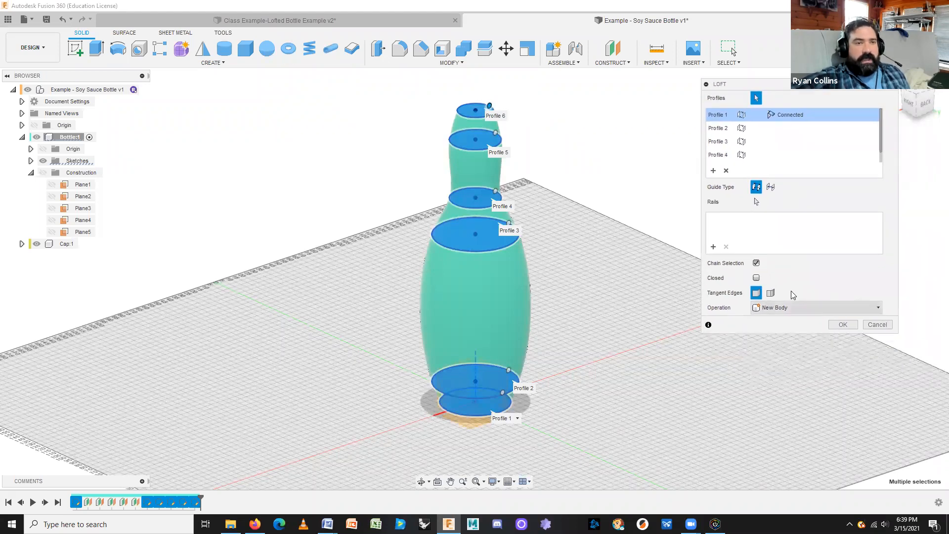
left_click(756, 264)
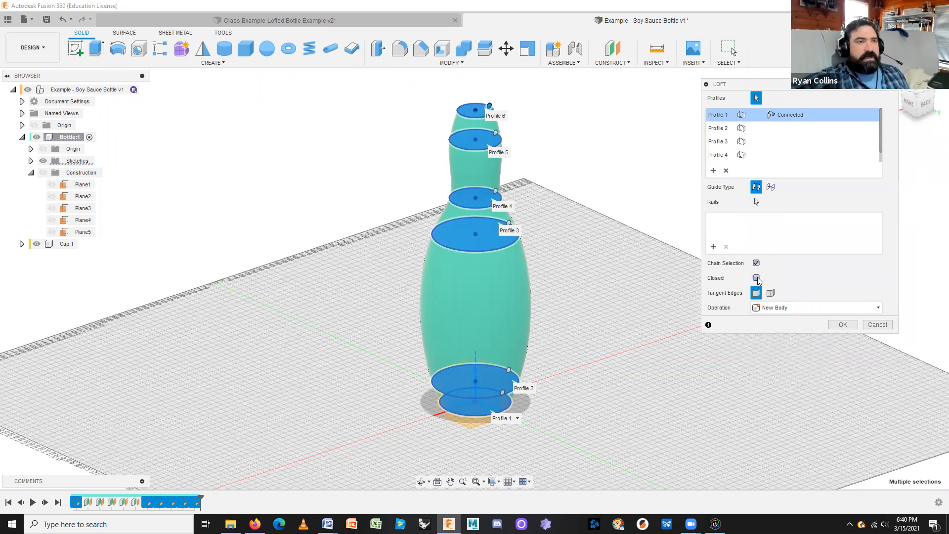
left_click(756, 278)
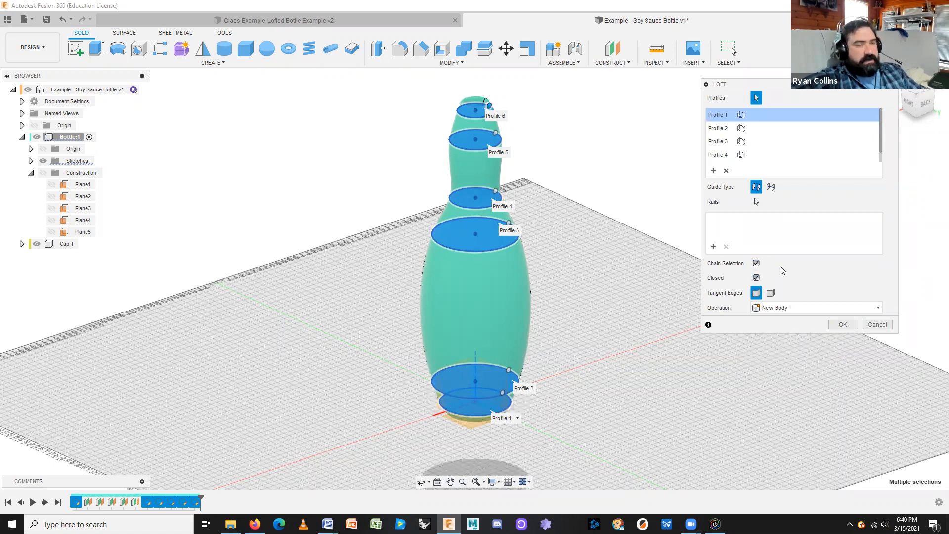
middle_click_drag(578, 151, 518, 164, "shift")
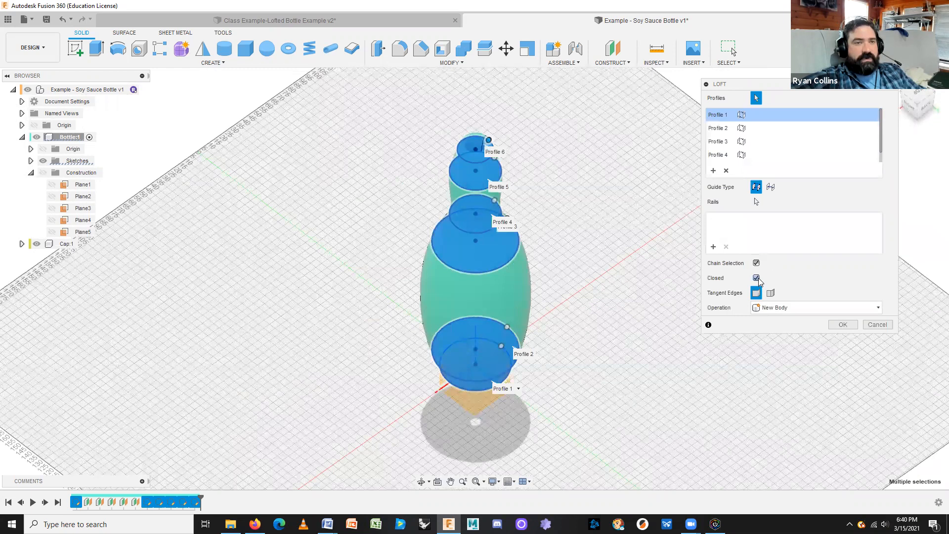
left_click(758, 278)
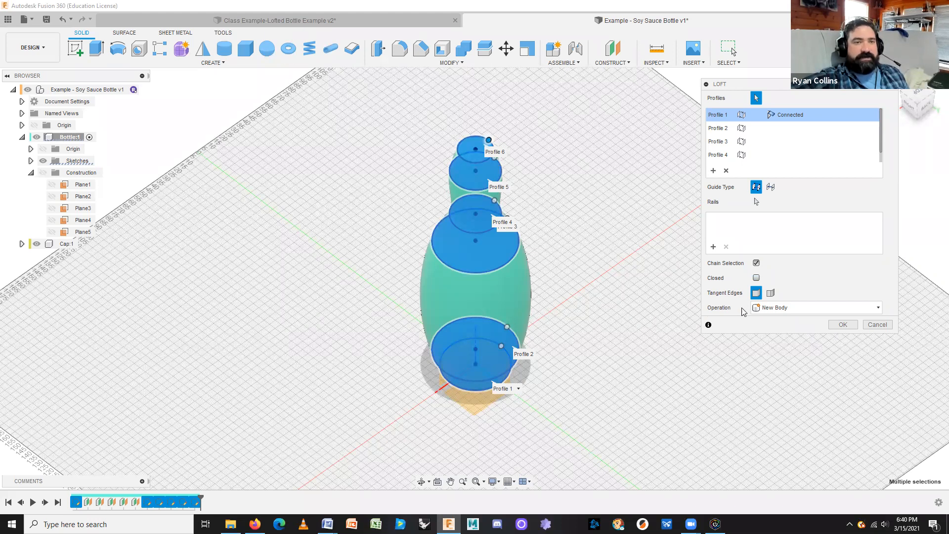
Try the alternative Tangent Edges setting, inspect the bottle preview from the side, and restore the original setting
left_click(771, 294)
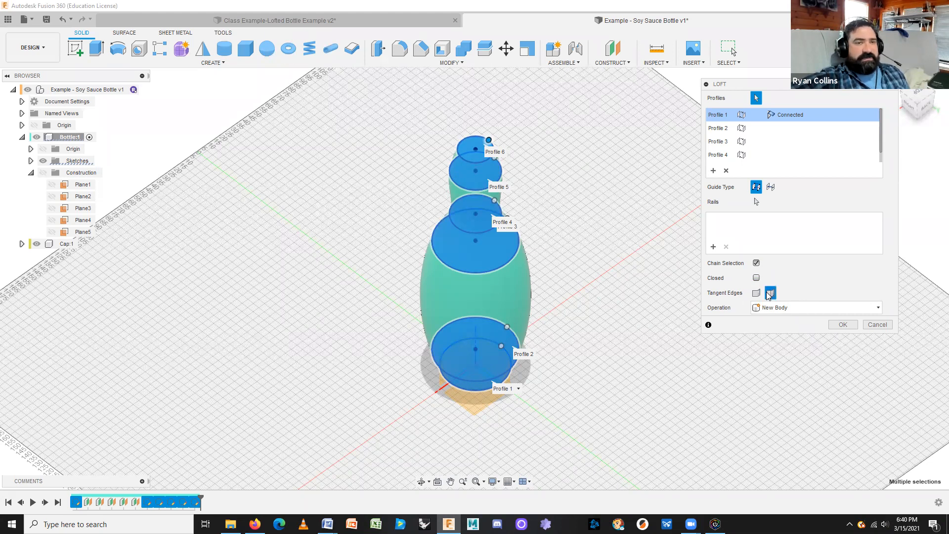
mouse_move(593, 358)
middle_mouse_down("shift")
mouse_move(594, 320)
mouse_move(584, 344)
middle_mouse_up("shift")
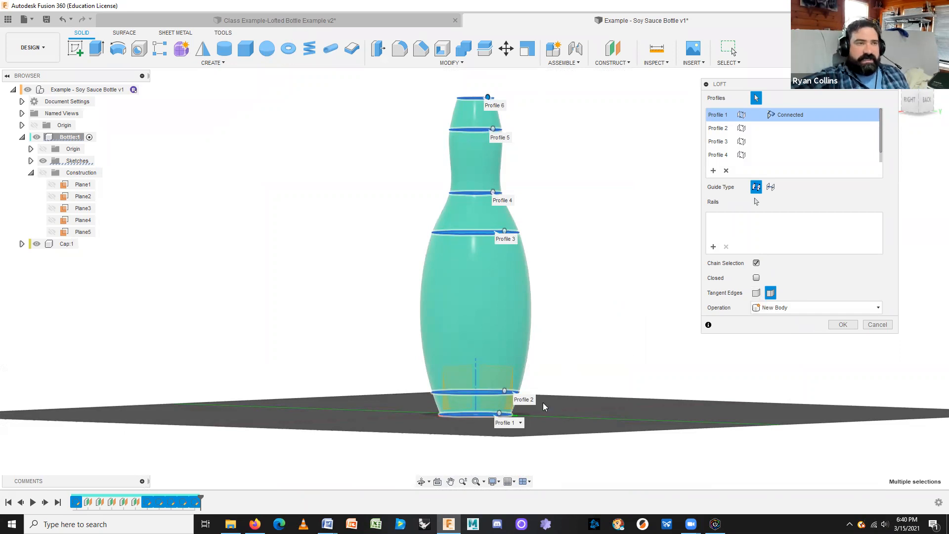
left_click(756, 293)
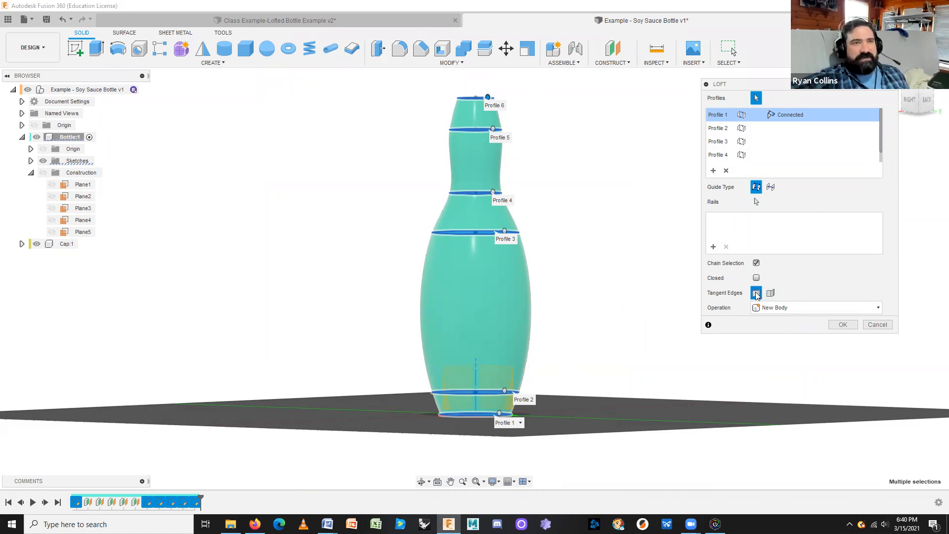
Set the loft operation to New Component and create the bottle body from the six profiles
mouse_move(634, 240)
middle_mouse_down("shift")
mouse_move(617, 265)
mouse_move(634, 246)
middle_mouse_up("shift")
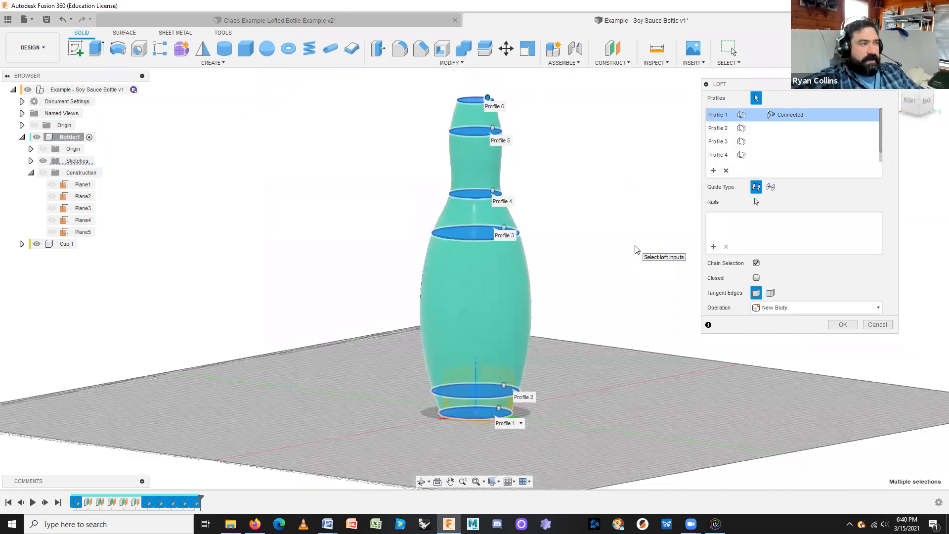
left_click(794, 307)
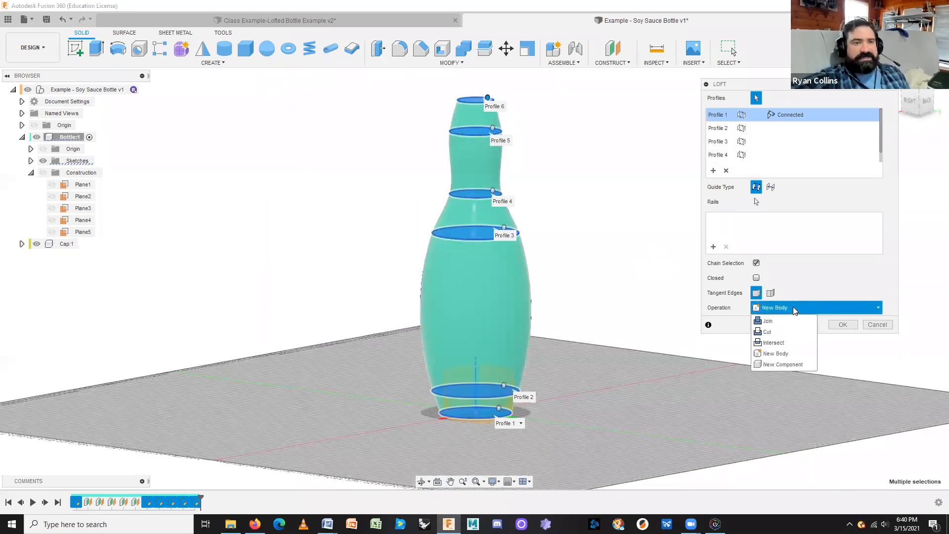
left_click(784, 365)
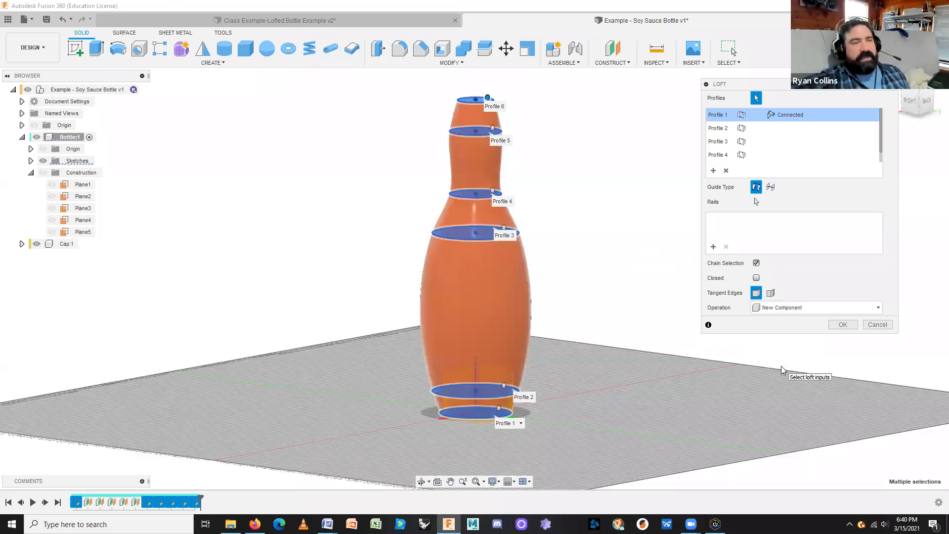
left_click(841, 324)
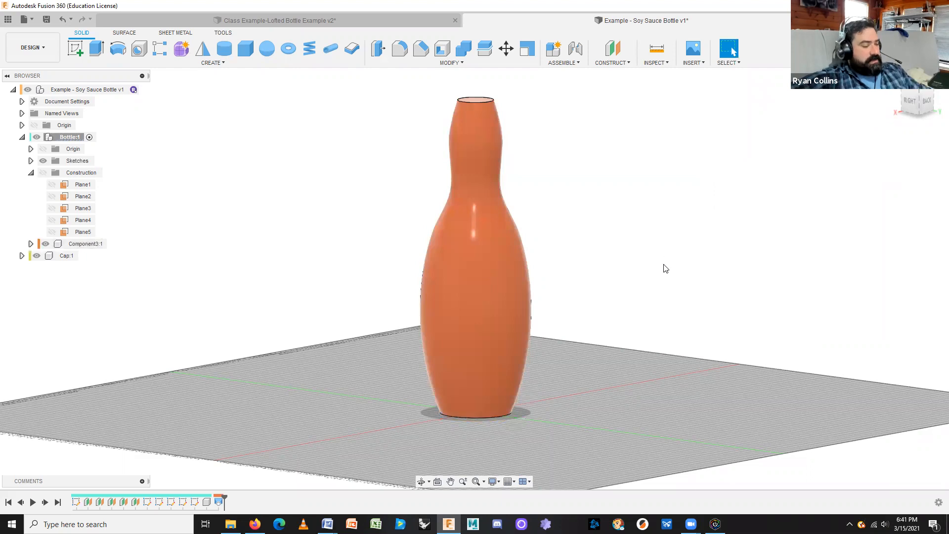
Hide the lofted bottle component and make all six circle profile sketches of the Bottle component visible
mouse_move(654, 256)
middle_mouse_down("shift")
mouse_move(644, 271)
mouse_move(655, 251)
mouse_move(652, 263)
middle_mouse_up("shift")
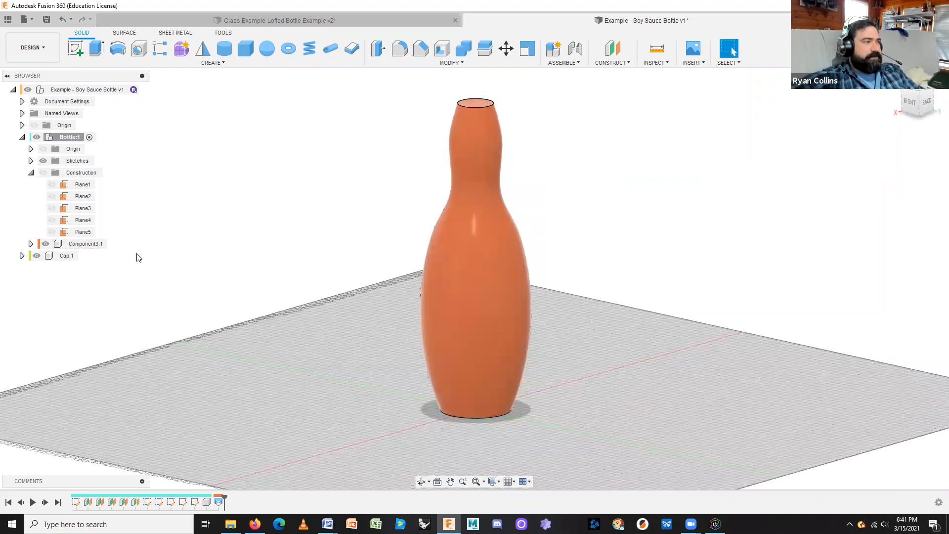
left_click(44, 244)
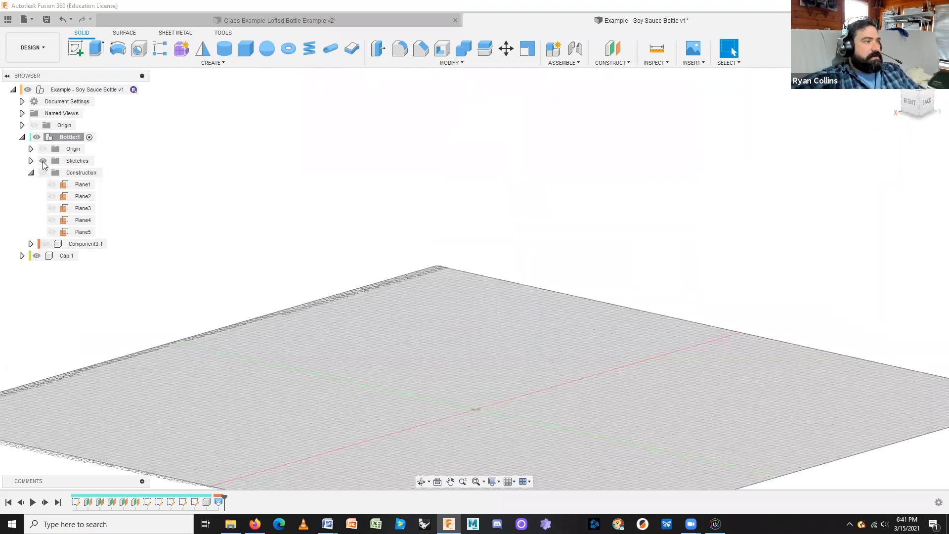
left_click(31, 161)
left_click(49, 172)
left_click(52, 184)
left_click(51, 196)
left_click(51, 208)
left_click(51, 220)
left_click(53, 231)
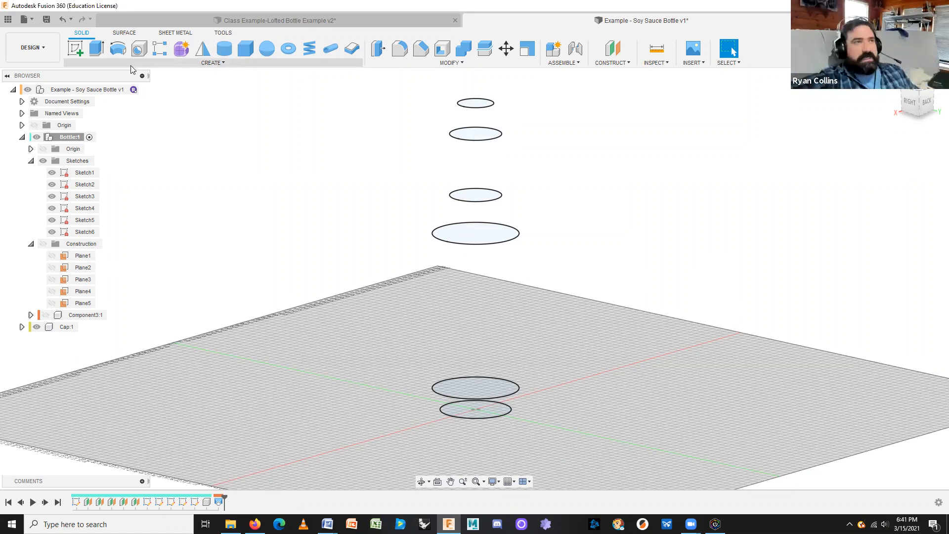
Start a loft with the uppermost circle as Profile 1 and remove the centre point mistakenly picked as Profile 2
left_click(227, 65)
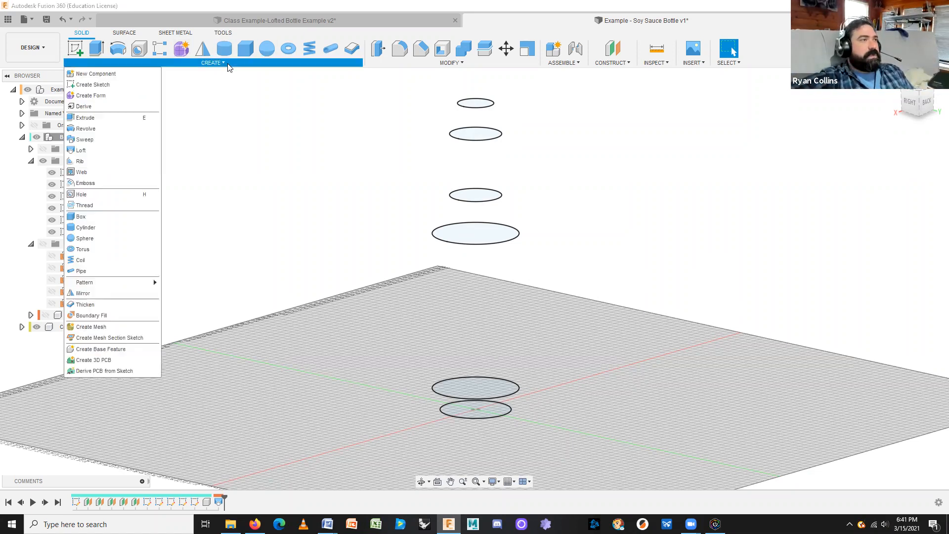
left_click(81, 150)
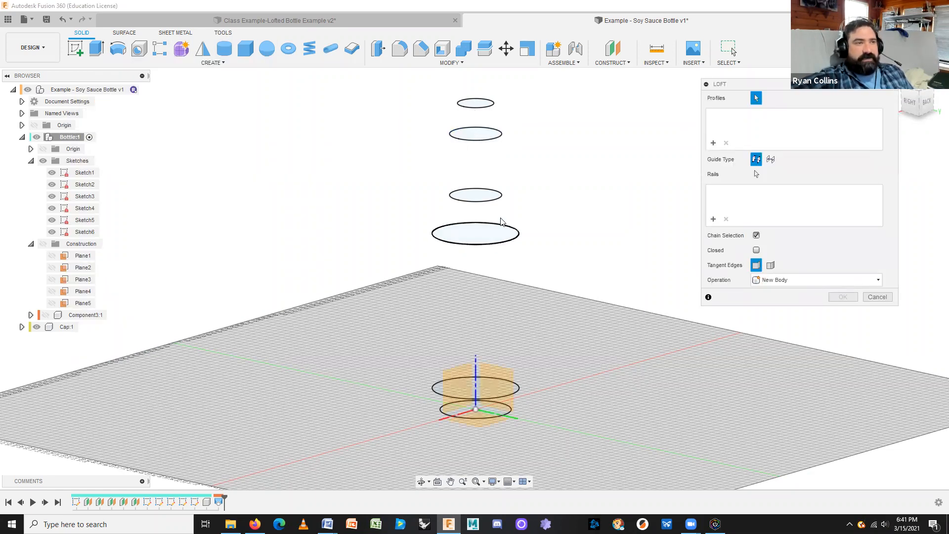
left_click(481, 105)
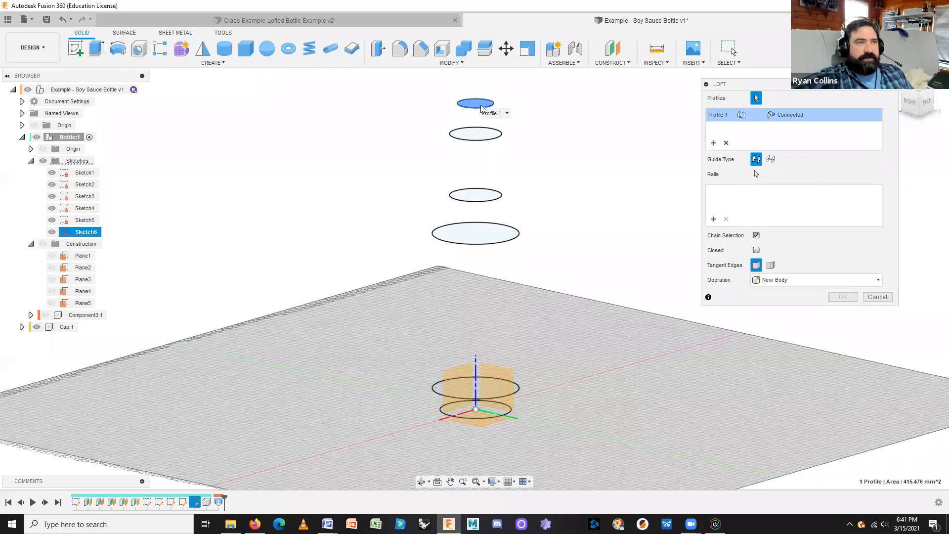
left_click(474, 135)
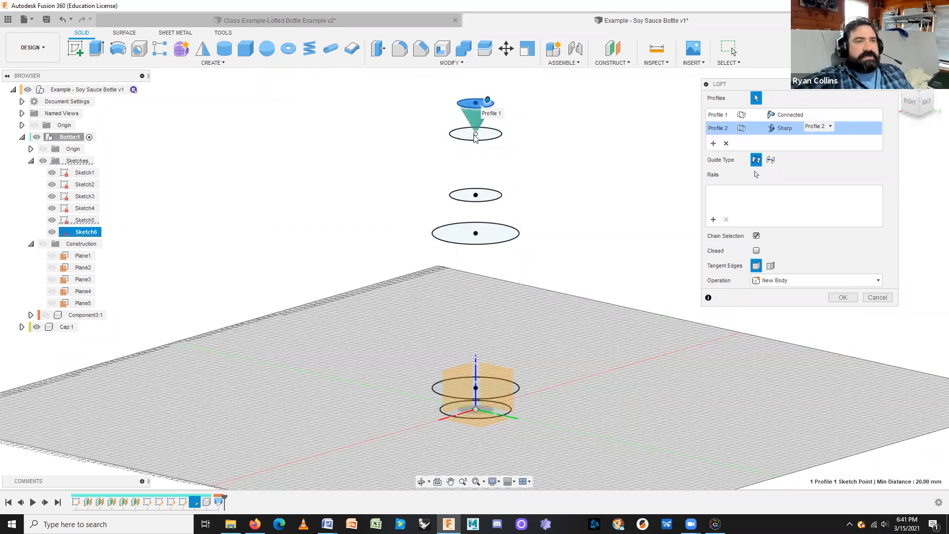
left_click(784, 132)
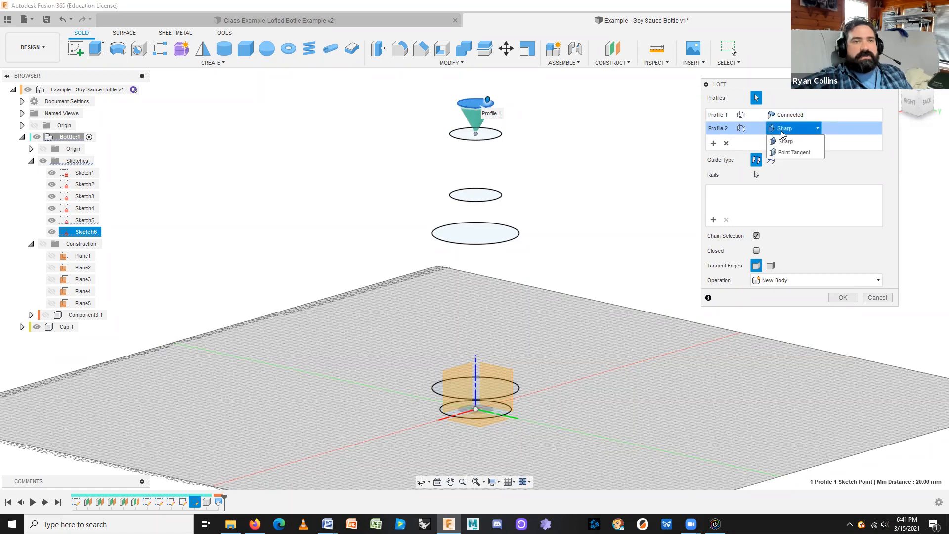
left_click(727, 143)
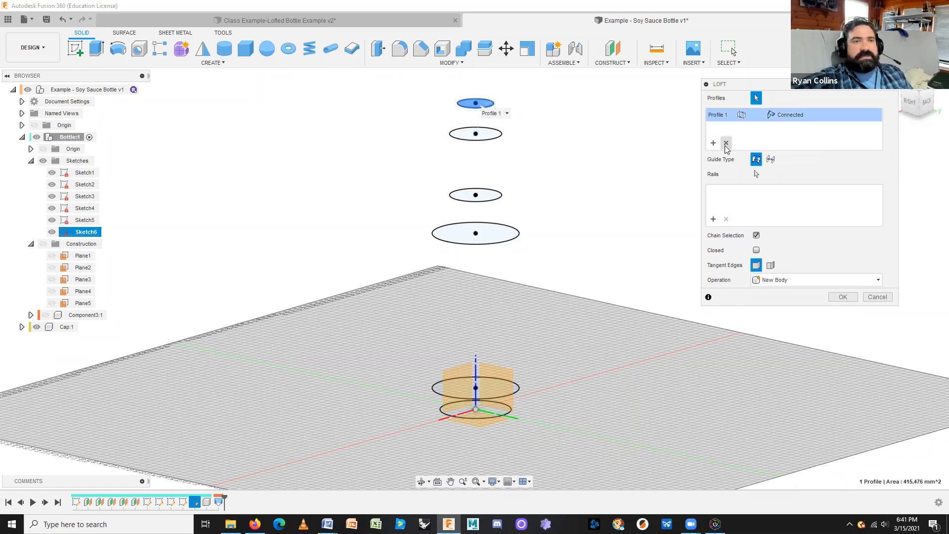
Try adding the next three circles down as loft profiles, then remove them so only the uppermost circle stays selected
left_click(491, 137)
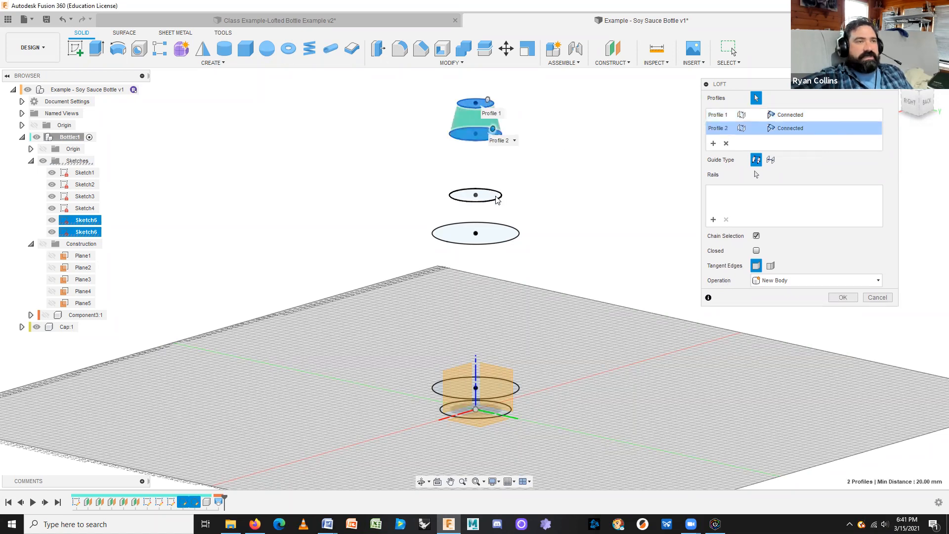
left_click(501, 196)
left_click(501, 235)
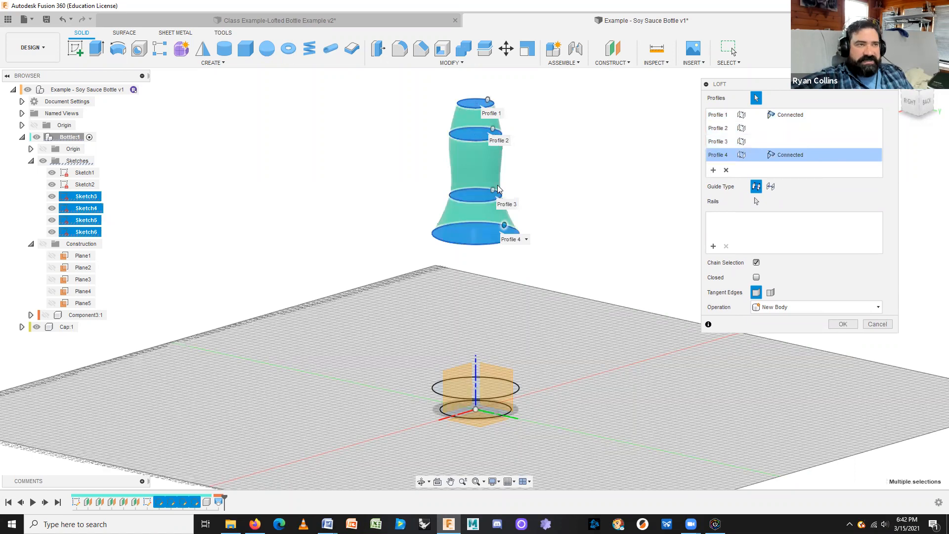
left_click(726, 170)
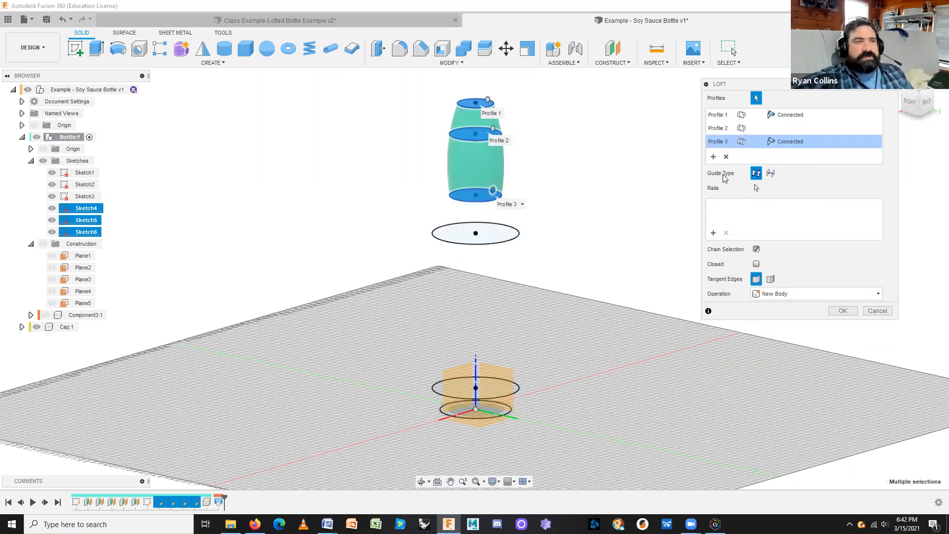
left_click(726, 157)
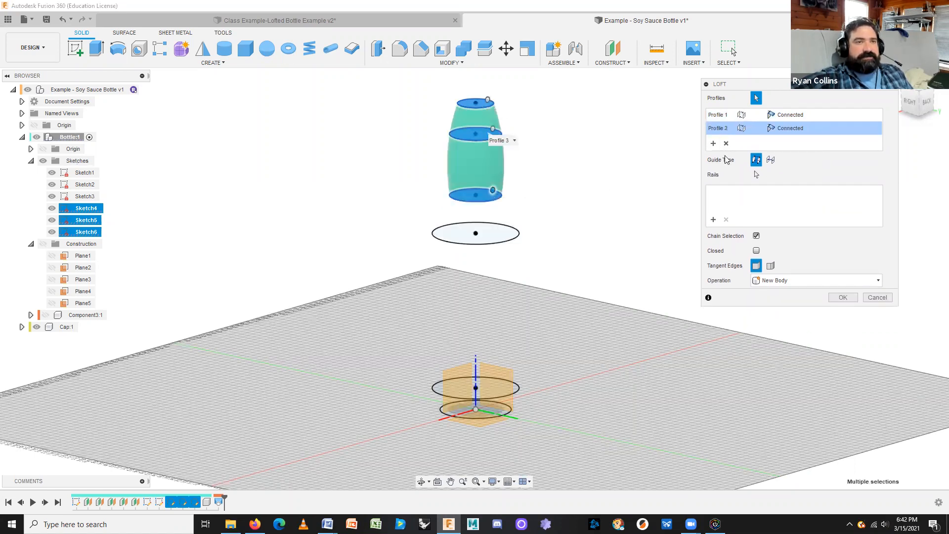
left_click(726, 144)
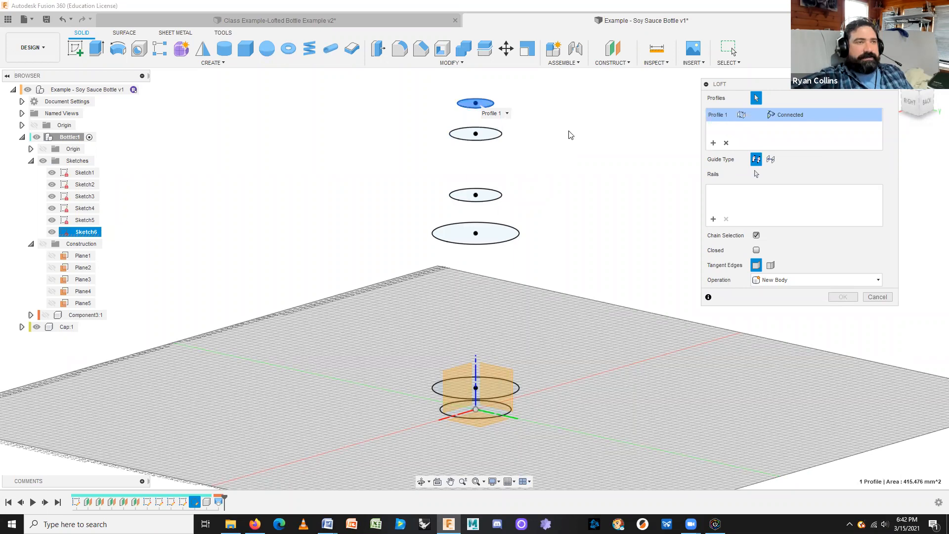
Add the second, third and fourth circles from the top as profiles and create the neck loft as a new body
left_click(487, 136)
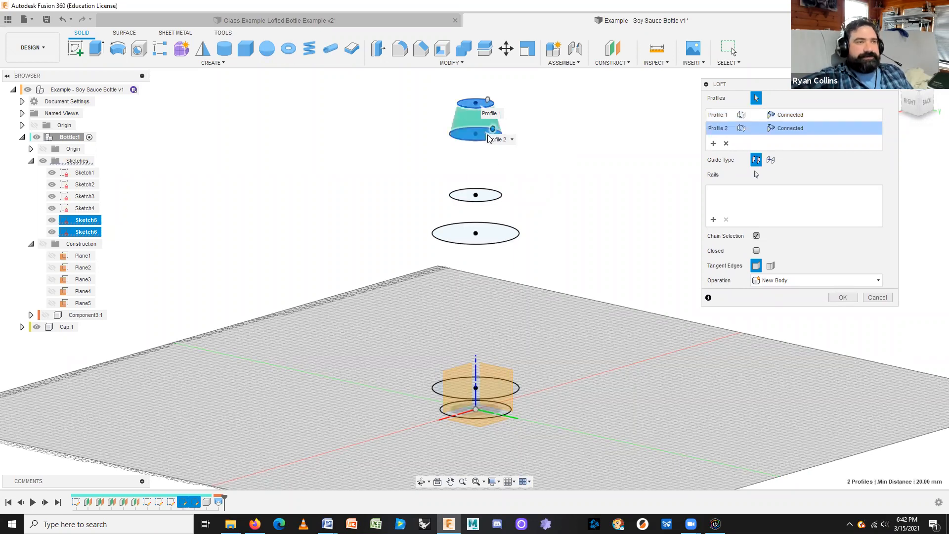
left_click(492, 191)
left_click(503, 236)
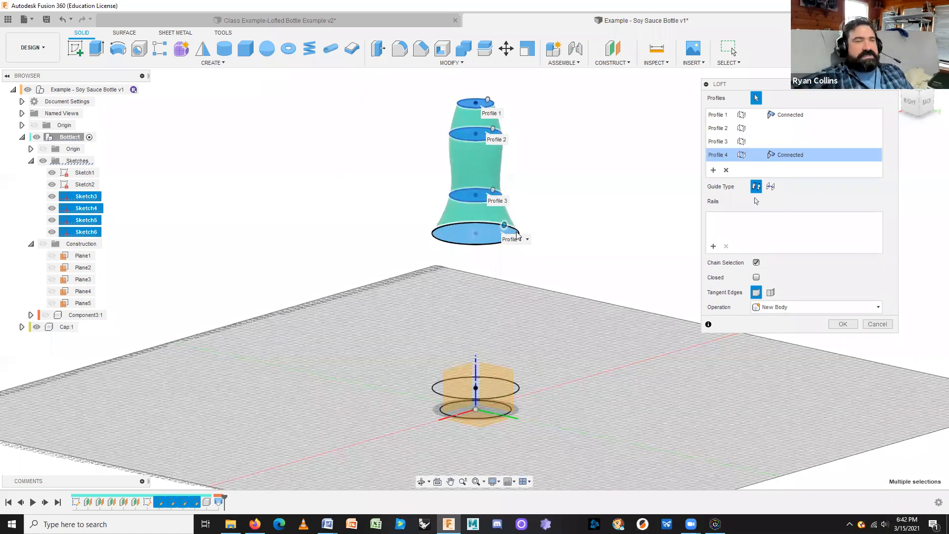
left_click(843, 324)
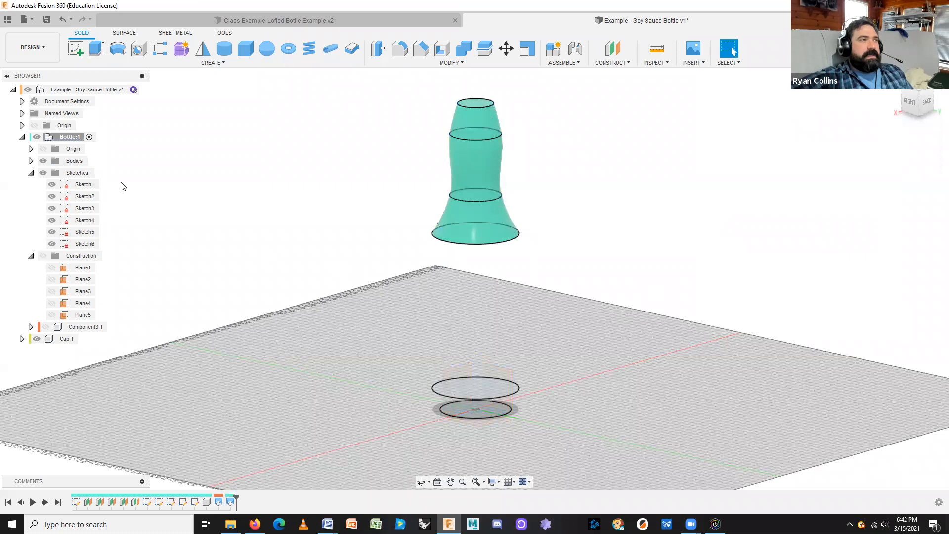
Loft the straight main section from the Sketch3 circle at the neck's base down to the Sketch2 circle as a new body
right_click(310, 204)
left_click(312, 169)
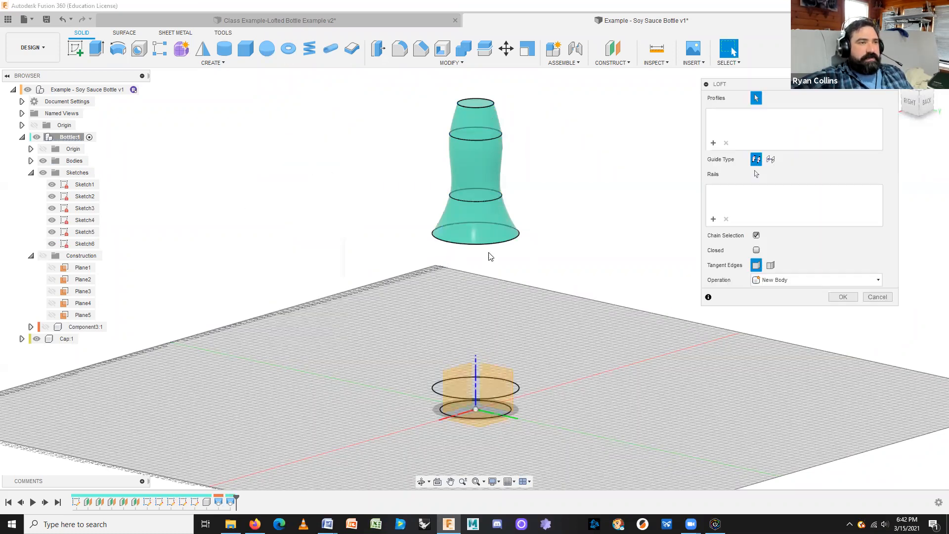
mouse_move(576, 324)
middle_mouse_down("shift")
mouse_move(572, 296)
mouse_move(554, 277)
mouse_move(552, 341)
mouse_move(511, 346)
middle_mouse_up("shift")
left_click(501, 238)
left_click(511, 346)
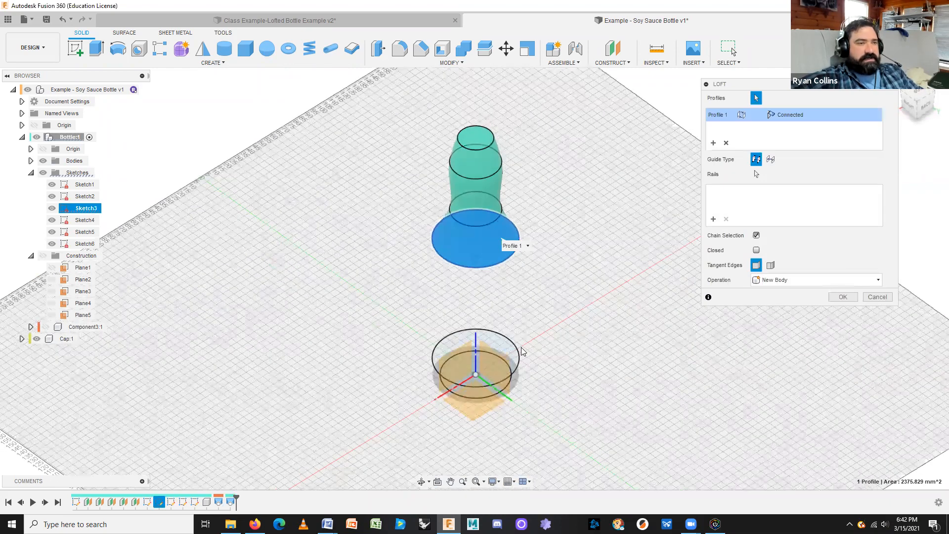
middle_click_drag(570, 381, 574, 366, "shift")
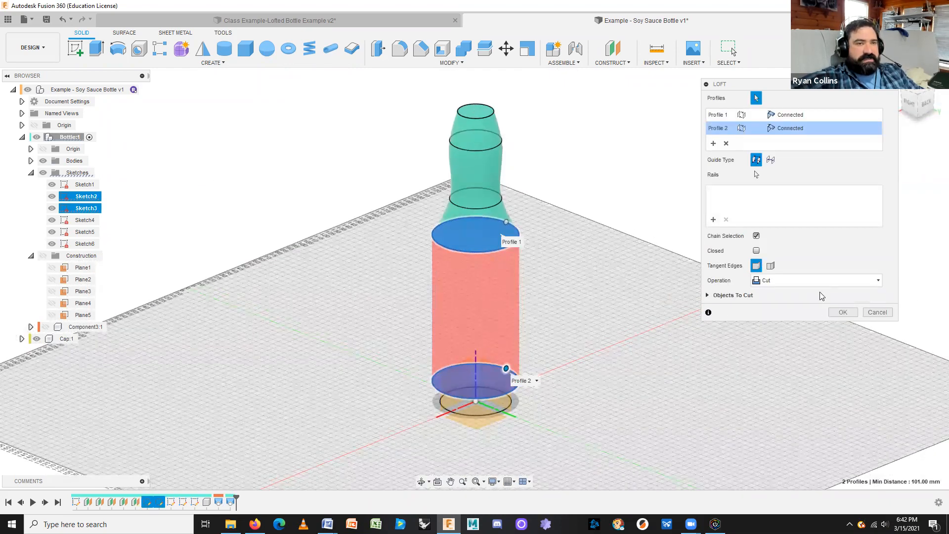
left_click(821, 282)
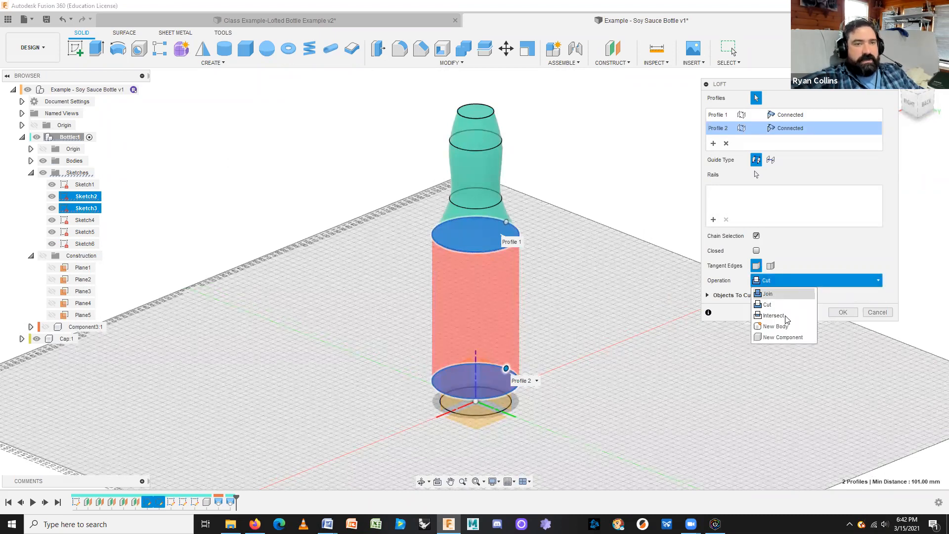
left_click(775, 326)
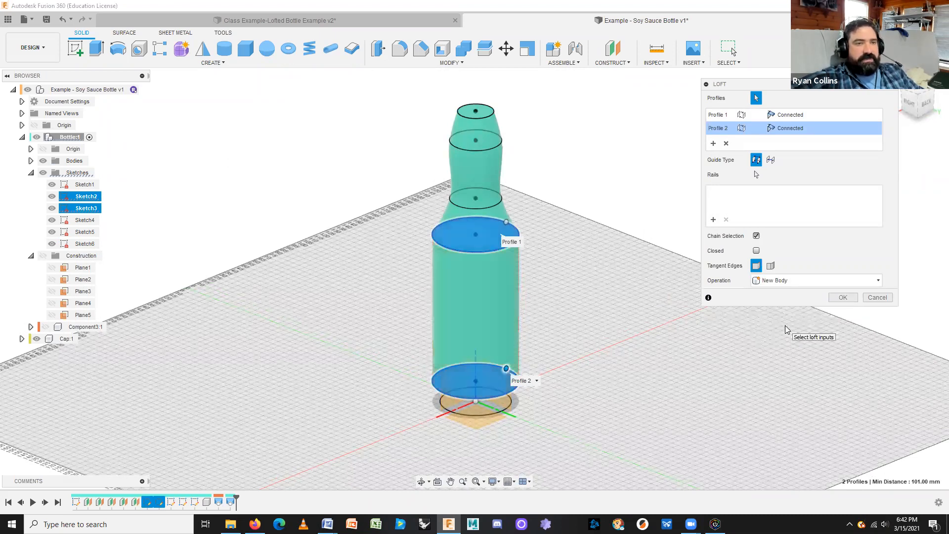
left_click(842, 312)
middle_click_drag(713, 366, 716, 341, "shift")
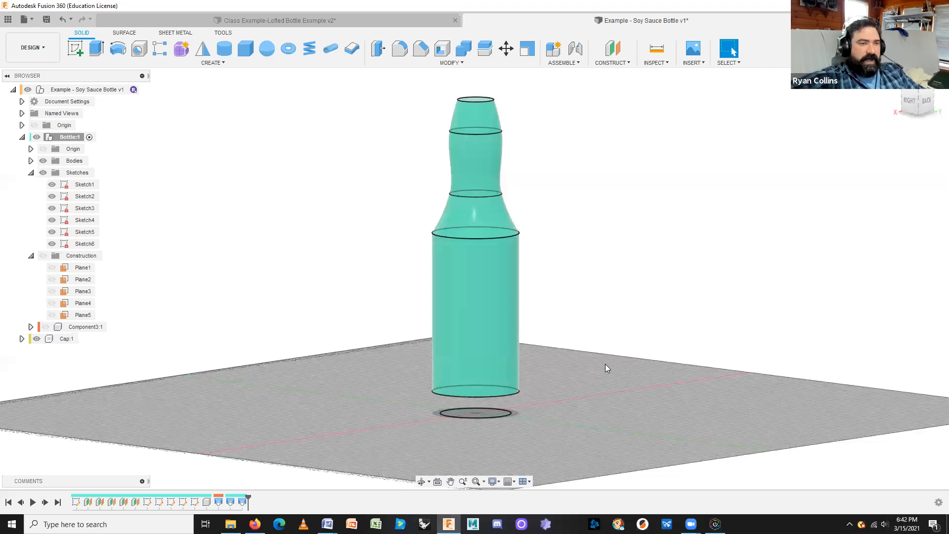
Create a construction plane offset 12 mm above the XY plane, near the main section's lower end
middle_click_drag(621, 373, 544, 378, "shift")
scroll(494, 391, "up", 5)
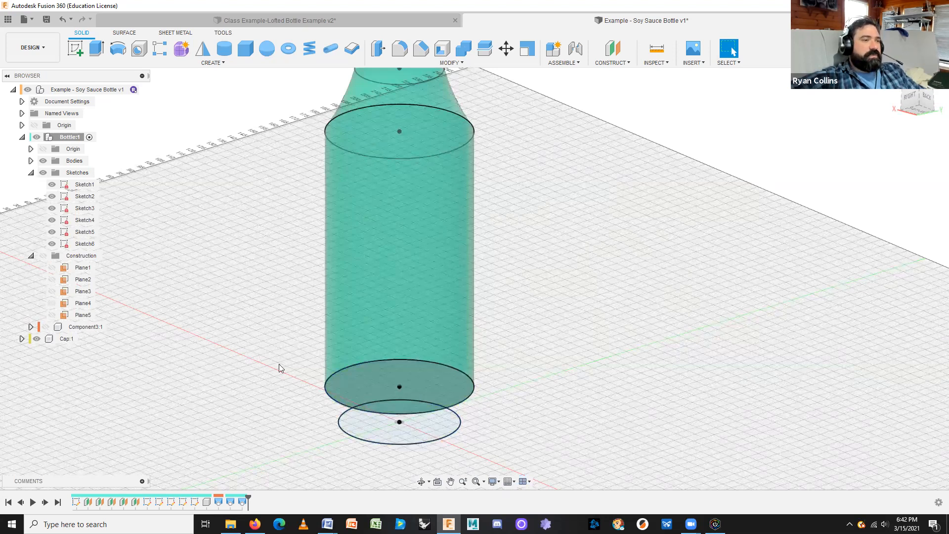
middle_click_drag(571, 286, 568, 325, "shift")
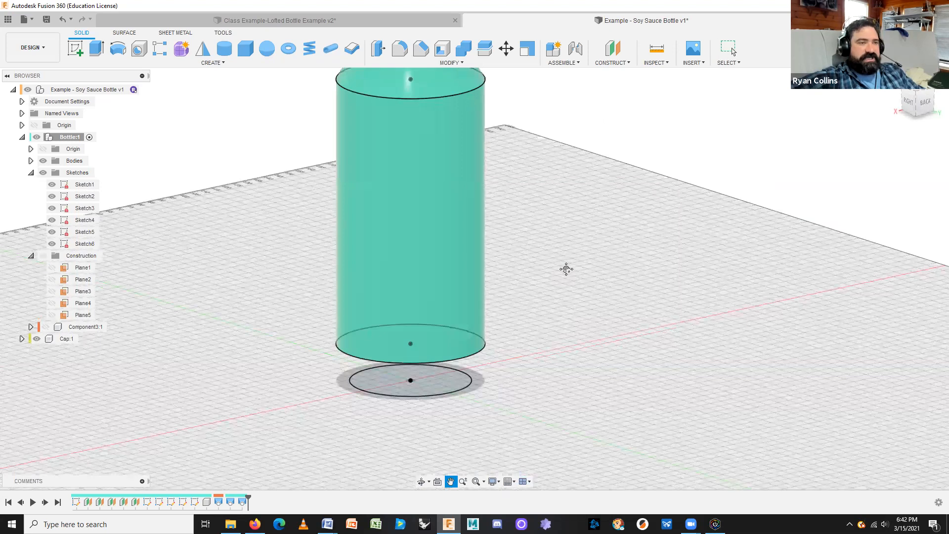
left_click(616, 49)
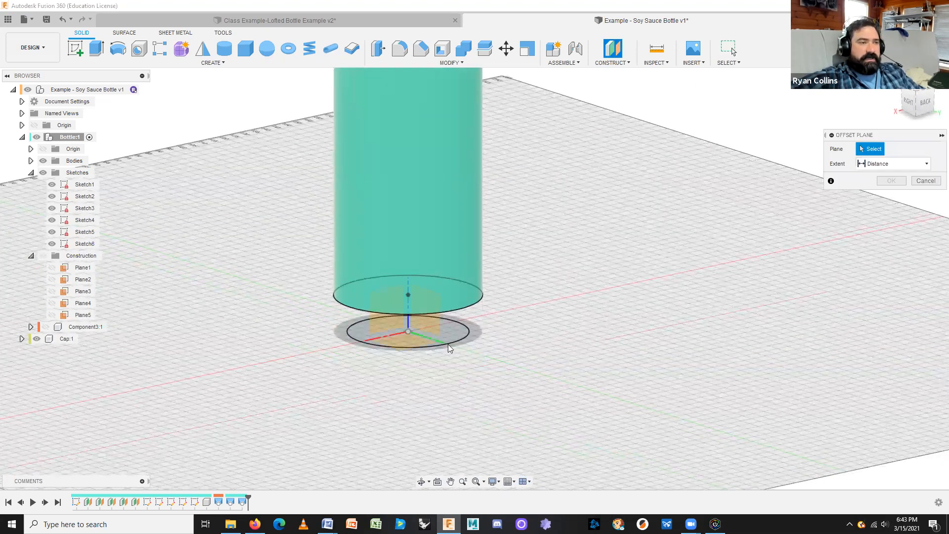
left_click(406, 342)
middle_click_drag(589, 347, 595, 316, "shift")
left_click_drag(406, 334, 414, 306)
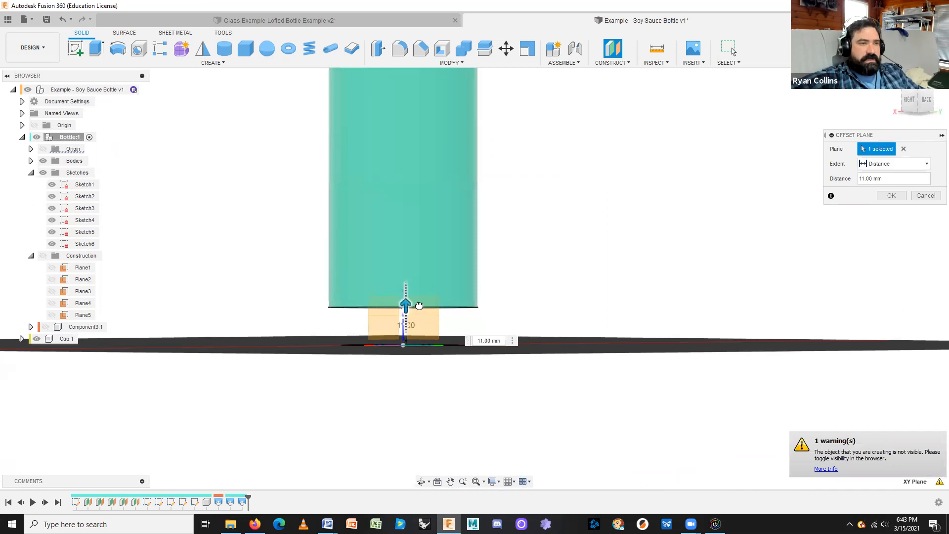
left_click_drag(418, 304, 410, 303)
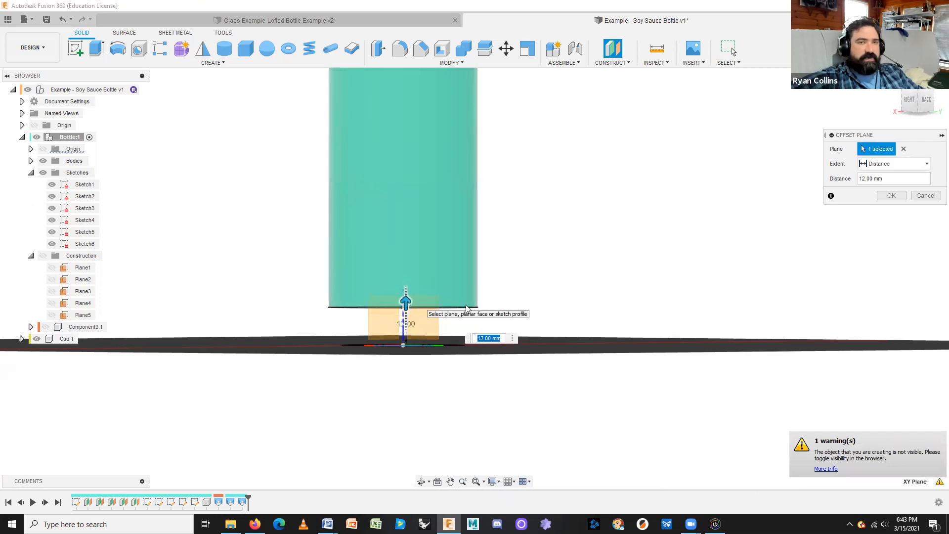
left_click(894, 196)
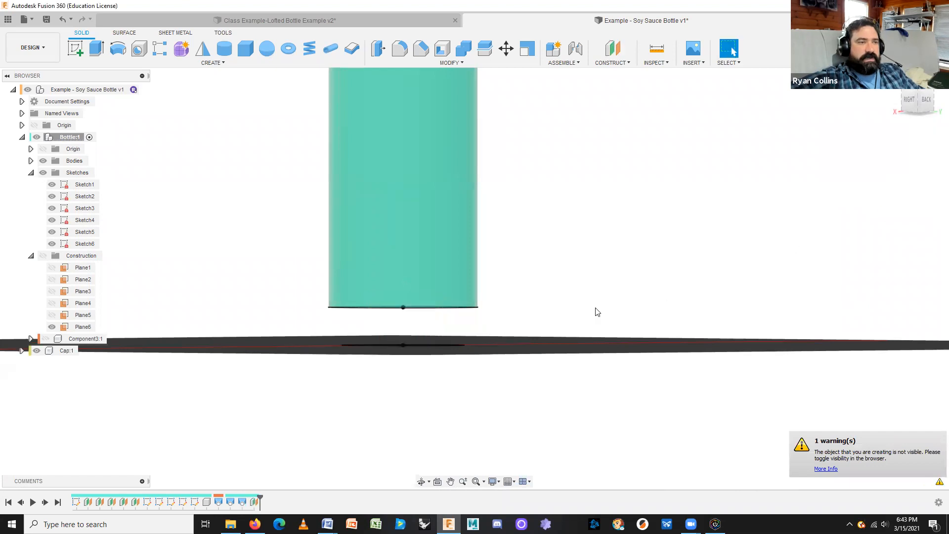
Turn on the visibility of Plane1 through Plane5 in the Bottle component's construction folder
middle_click_drag(558, 328, 58, 315, "shift")
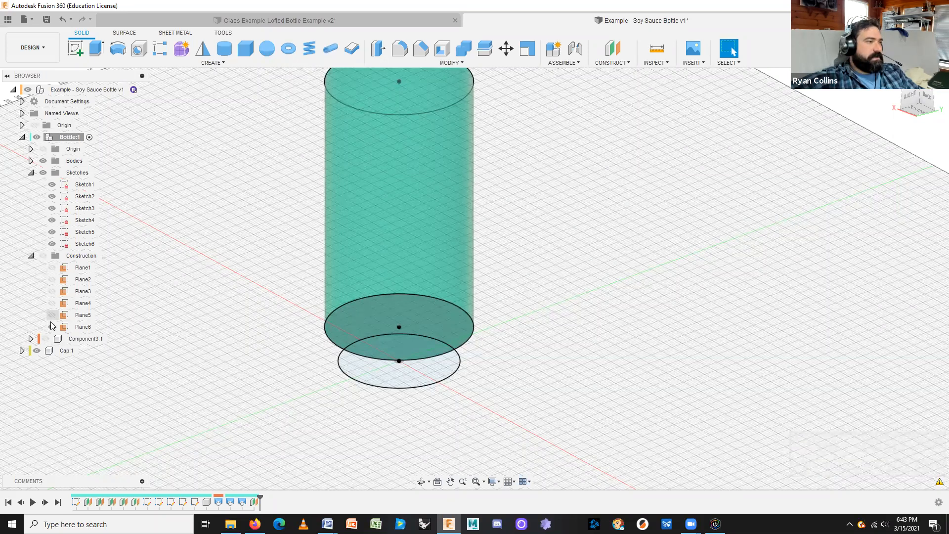
left_click(52, 315)
left_click(52, 303)
left_click(52, 291)
left_click(52, 279)
left_click(52, 267)
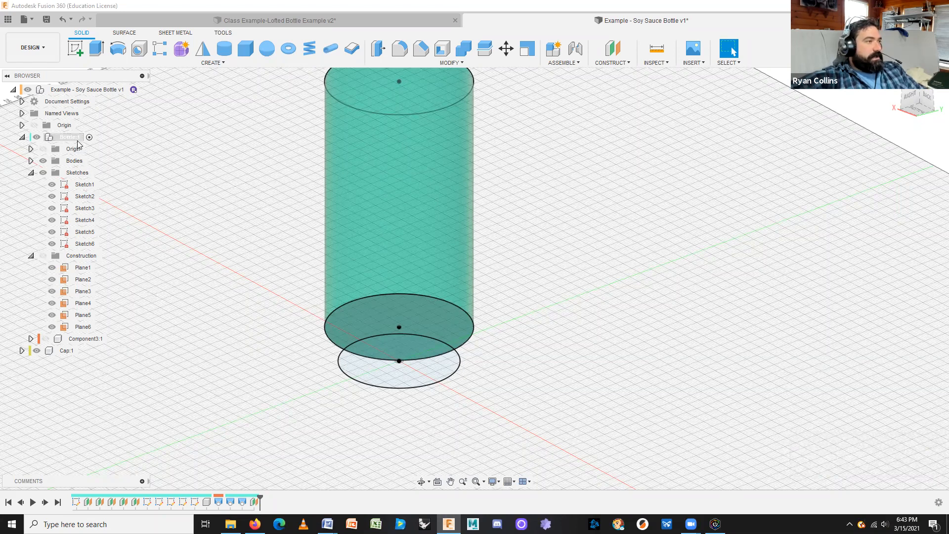
Start a new sketch, hide Plane1 through Plane5 and turn on the Bottle's Construction folder so only Plane6 shows
mouse_move(707, 293)
middle_mouse_down("shift")
mouse_move(699, 309)
mouse_move(697, 295)
middle_mouse_up("shift")
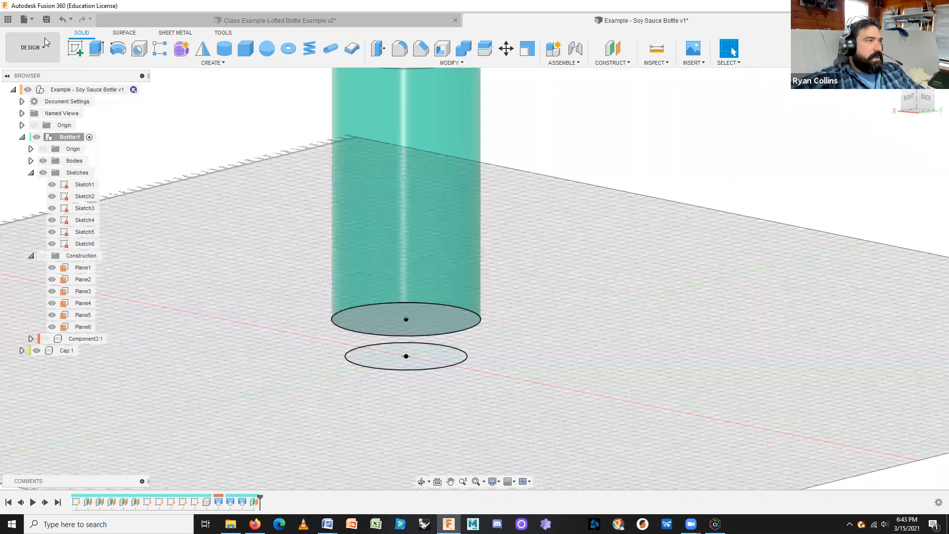
left_click(75, 48)
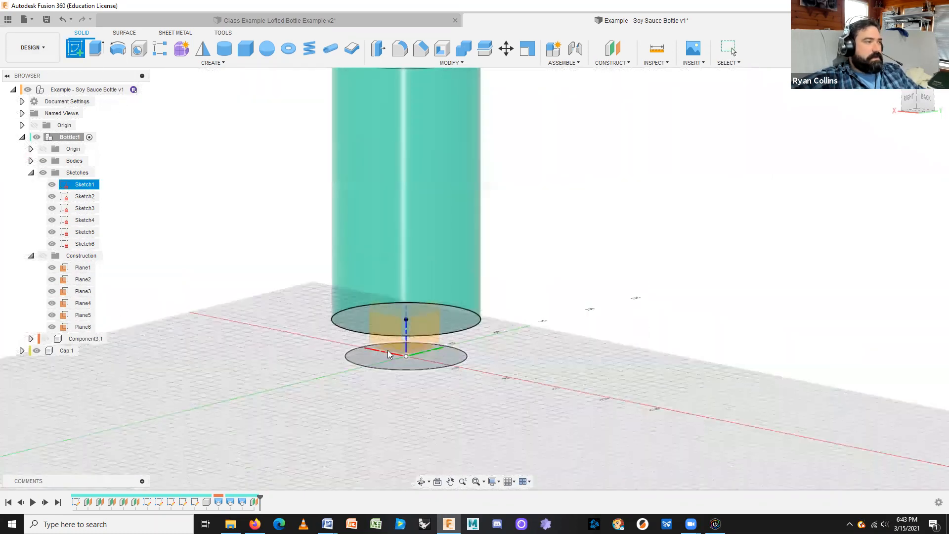
left_click(85, 196)
middle_click_drag(216, 367, 215, 348, "shift")
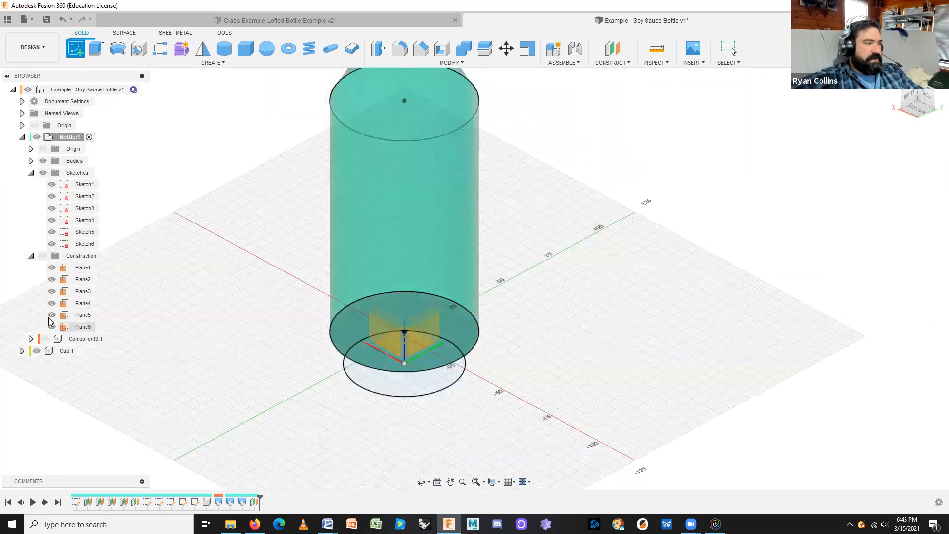
left_click(55, 304)
left_click(53, 304)
left_click(53, 293)
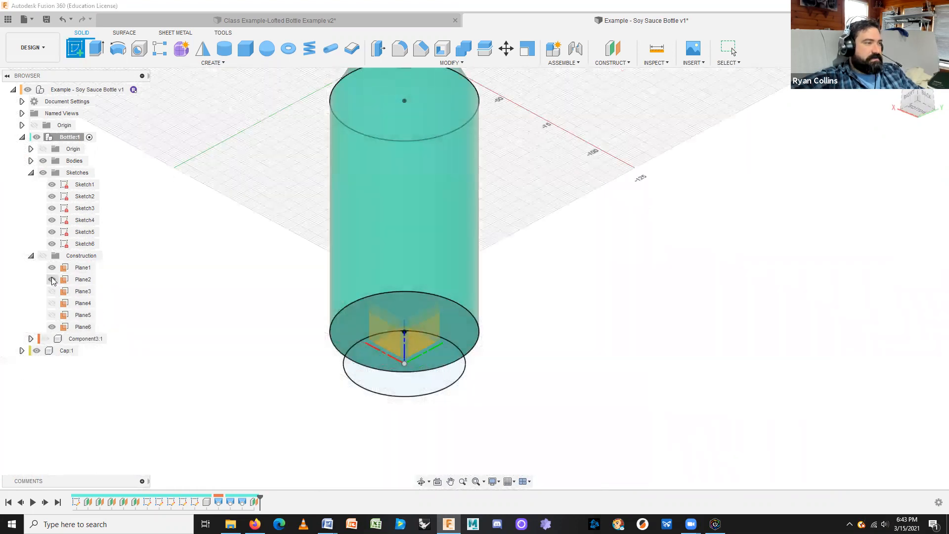
left_click(53, 281)
left_click(53, 269)
mouse_move(606, 379)
middle_mouse_down("shift")
mouse_move(609, 396)
mouse_move(609, 385)
middle_mouse_up("shift")
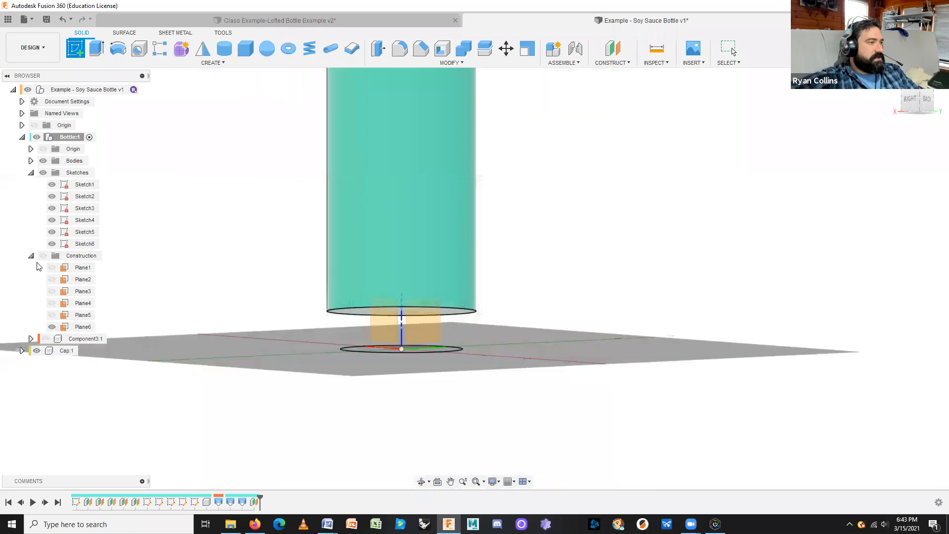
left_click(42, 256)
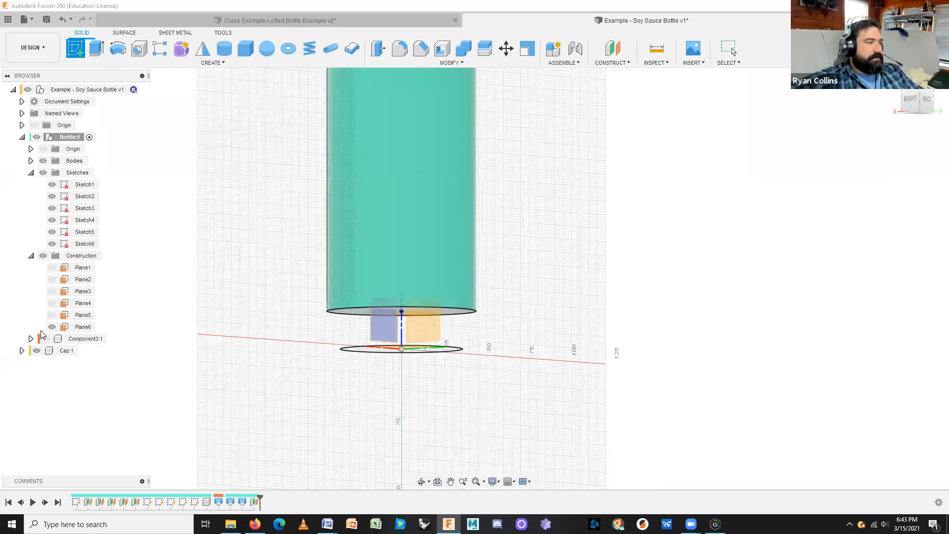
On the plane 12 mm above the base, sketch a 56 mm circle centred on the origin with the Bottle's bodies hidden
middle_click_drag(471, 352, 477, 326, "shift")
left_click(414, 332)
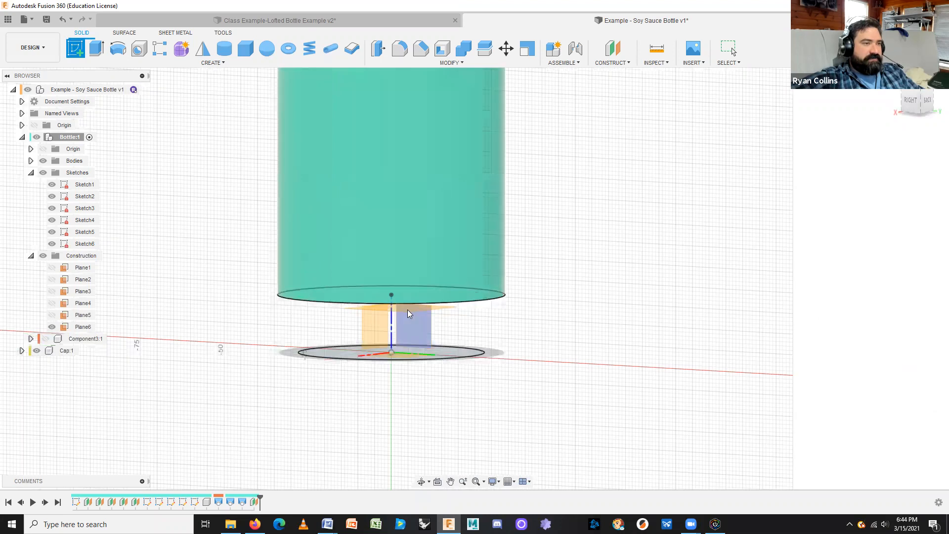
left_click(408, 310)
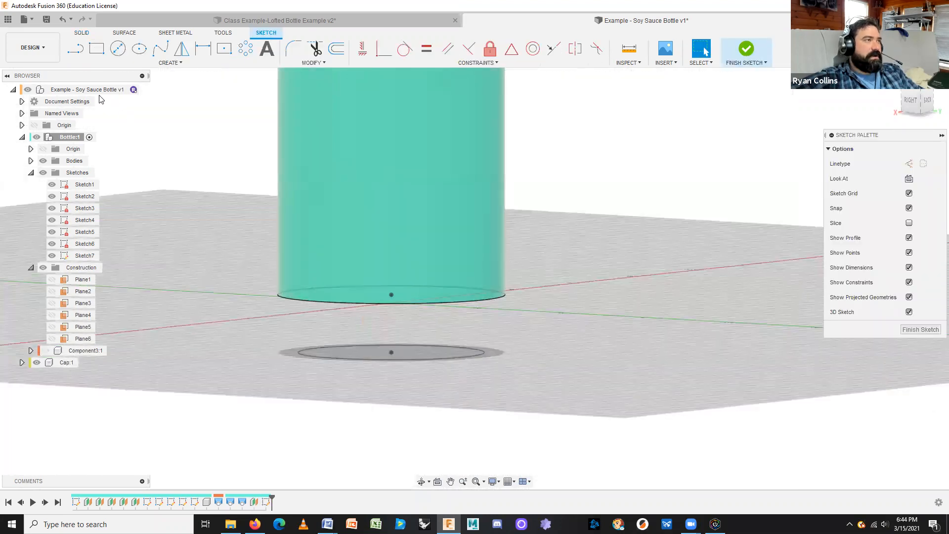
left_click(120, 53)
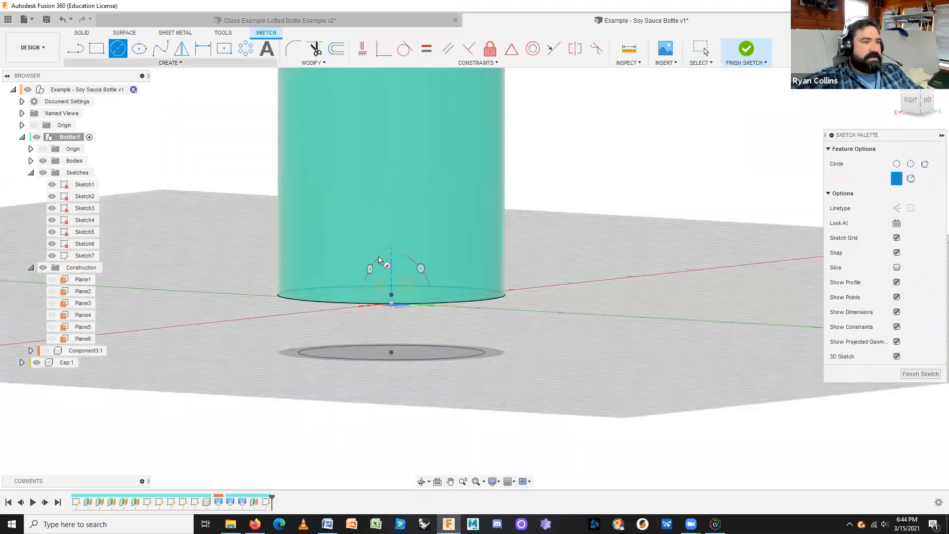
middle_click_drag(400, 346, 405, 361, "shift")
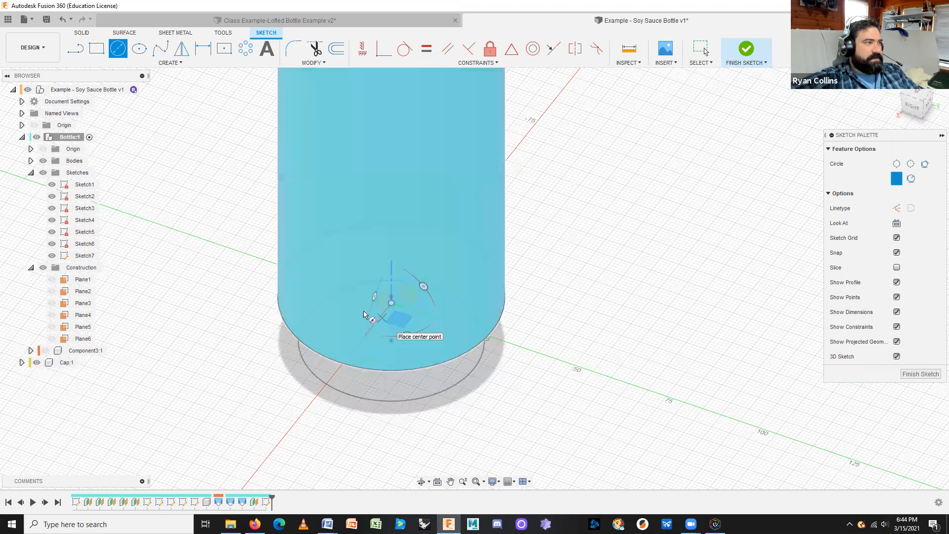
left_click(41, 161)
left_click(392, 303)
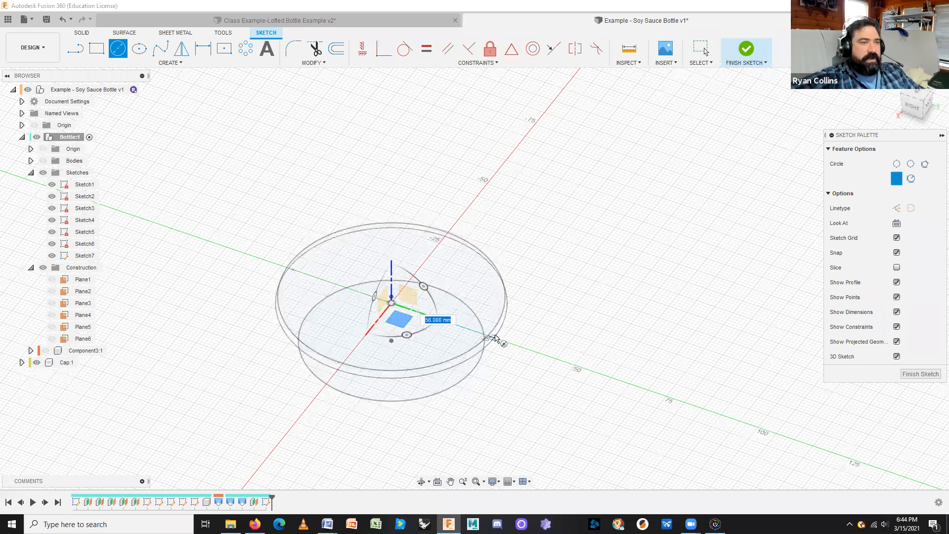
key("Escape")
left_click_drag(496, 359, 494, 352)
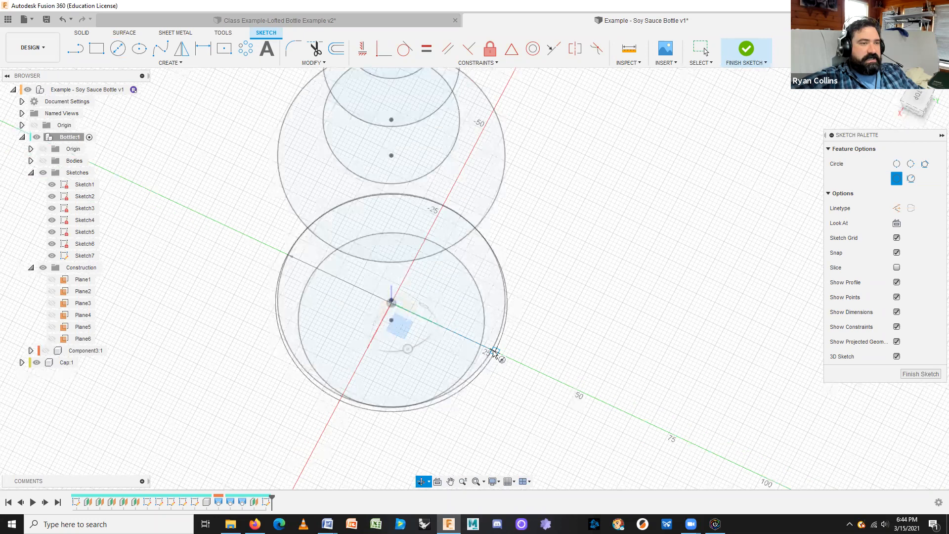
middle_click_drag(493, 351, 496, 354, "shift")
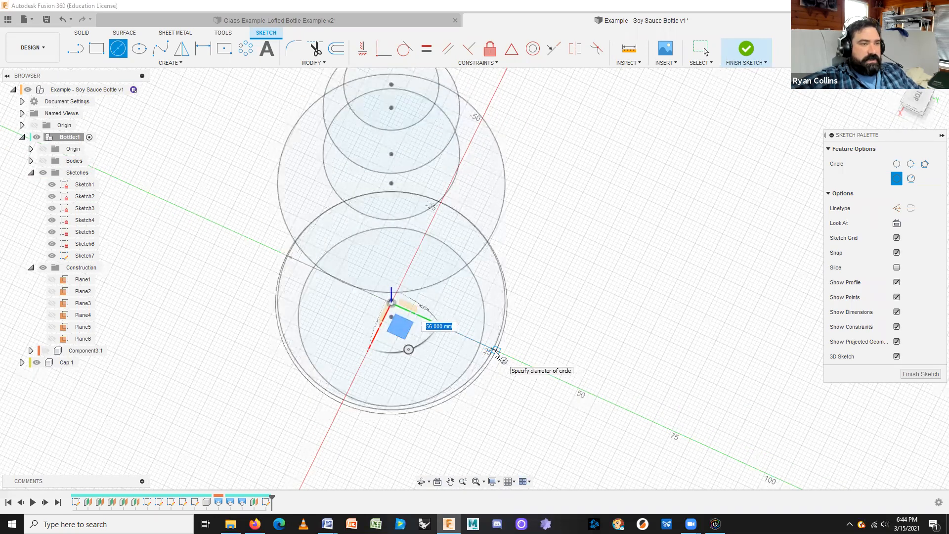
left_click(496, 352)
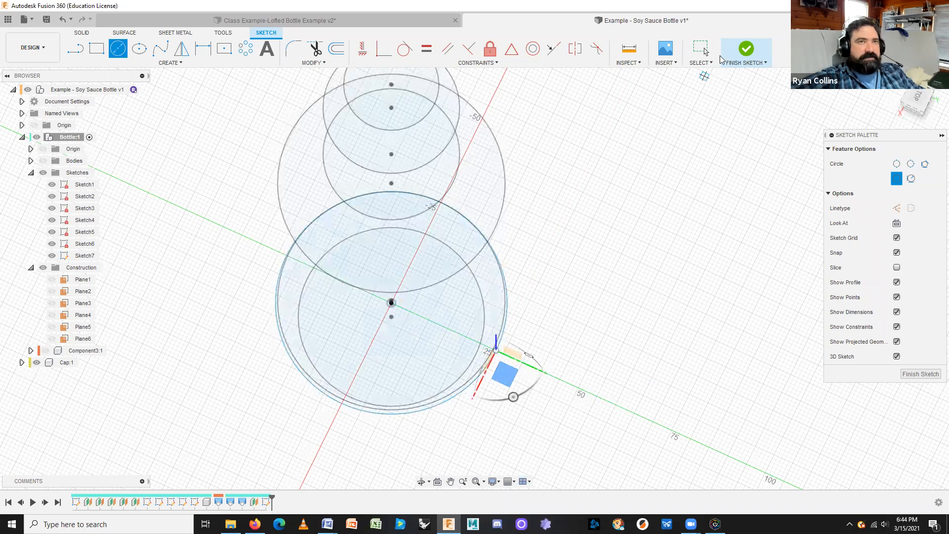
left_click(745, 49)
Show the bodies again and set up a loft from the base circle through the 56 mm circle to the main section's bottom circle
middle_click_drag(660, 303, 492, 350, "shift")
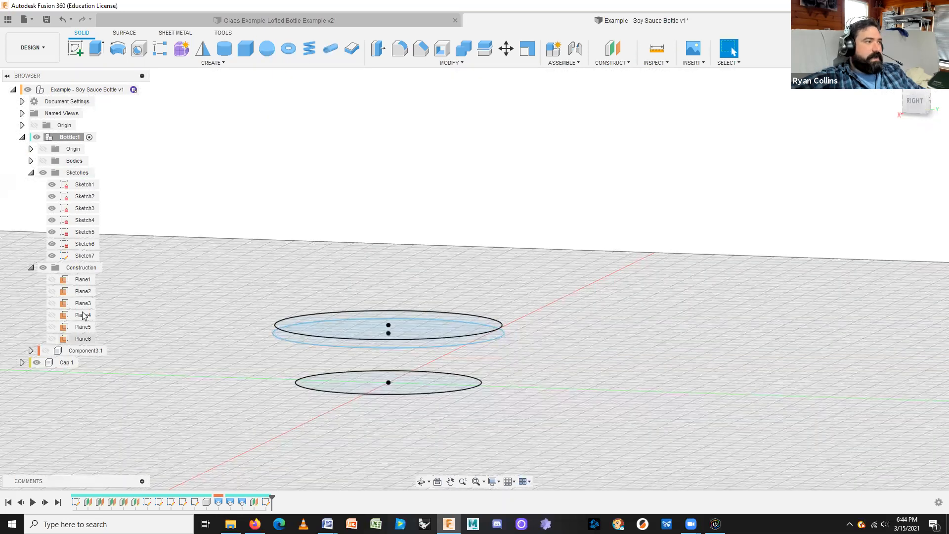
left_click(43, 161)
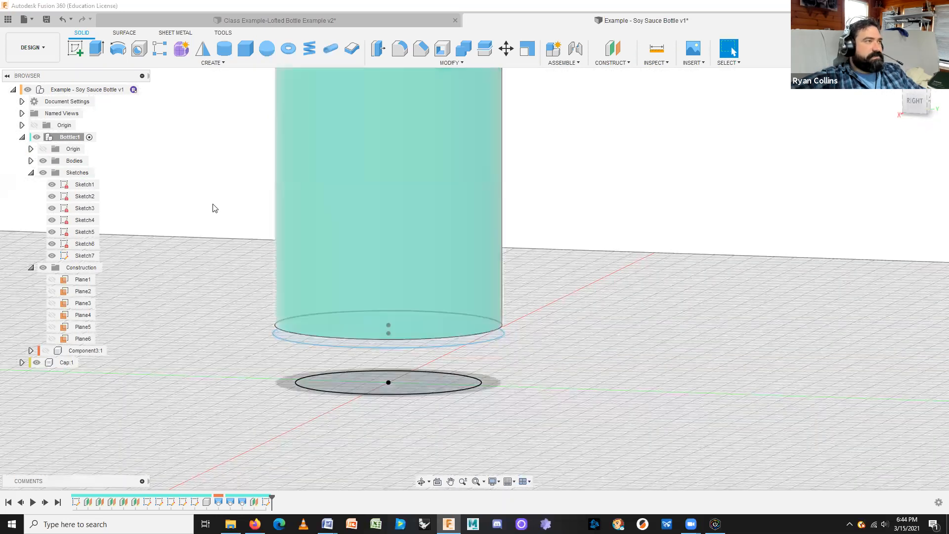
left_click(159, 64)
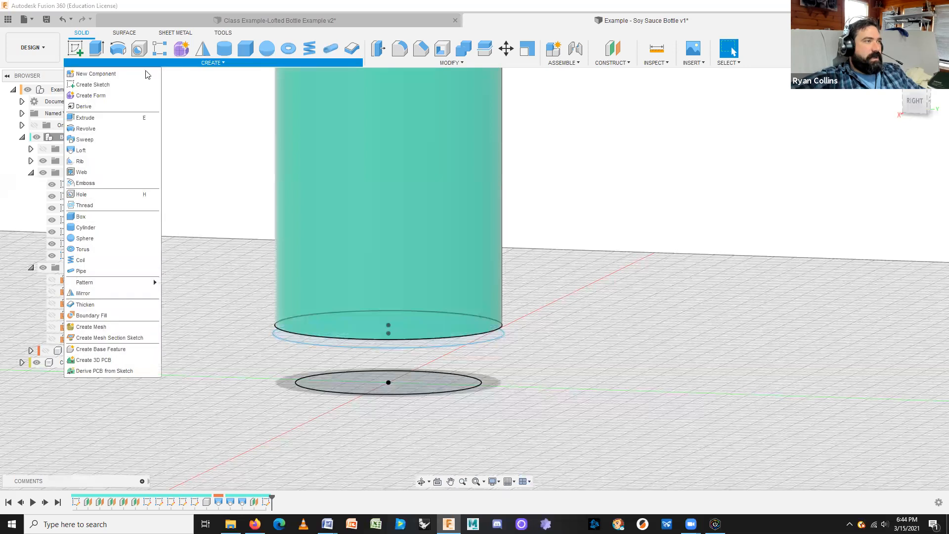
left_click(95, 147)
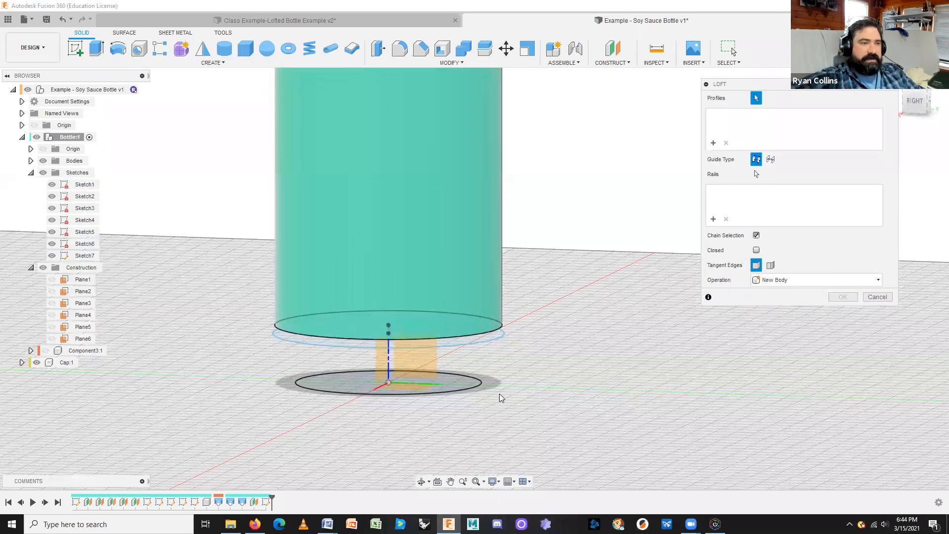
left_click(478, 384)
middle_click_drag(528, 376, 485, 361, "shift")
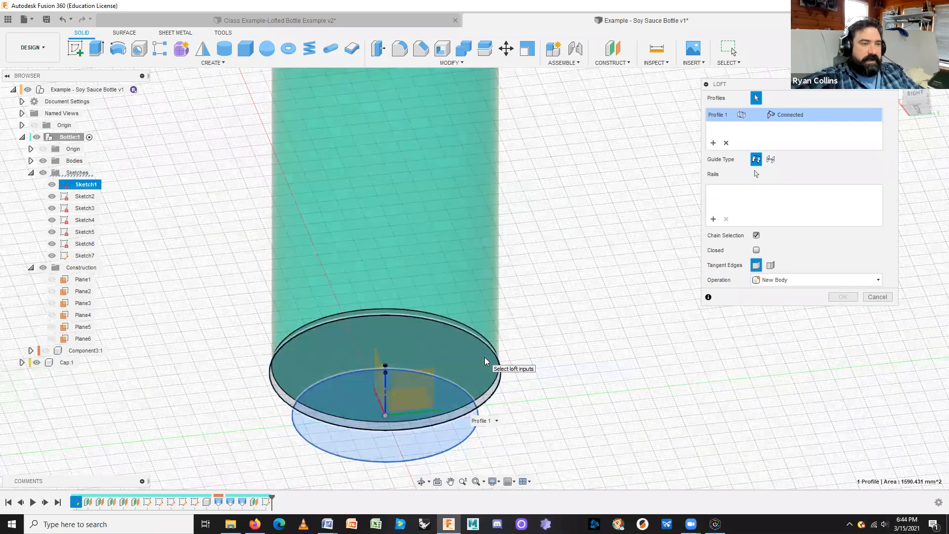
left_click(487, 361)
mouse_move(545, 343)
middle_mouse_down("shift")
mouse_move(541, 354)
mouse_move(494, 360)
middle_mouse_up("shift")
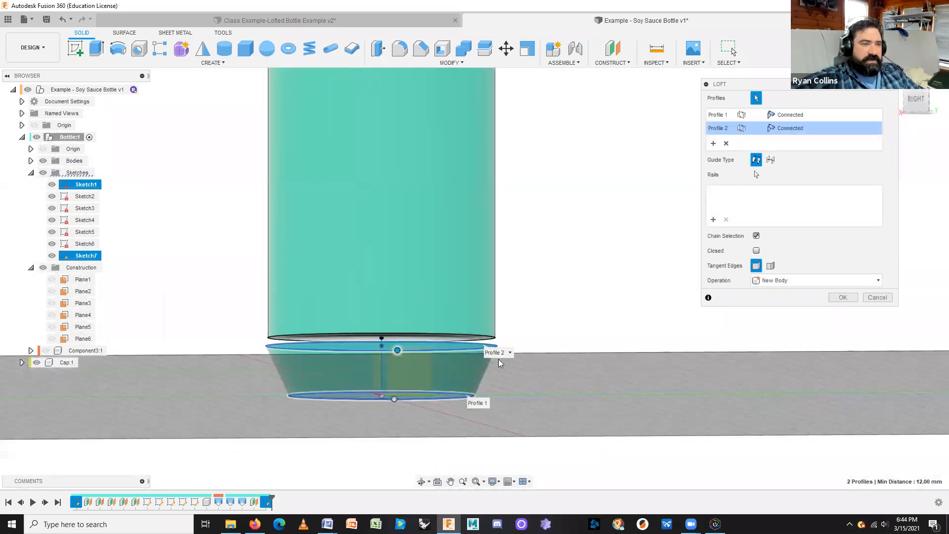
left_click(467, 340)
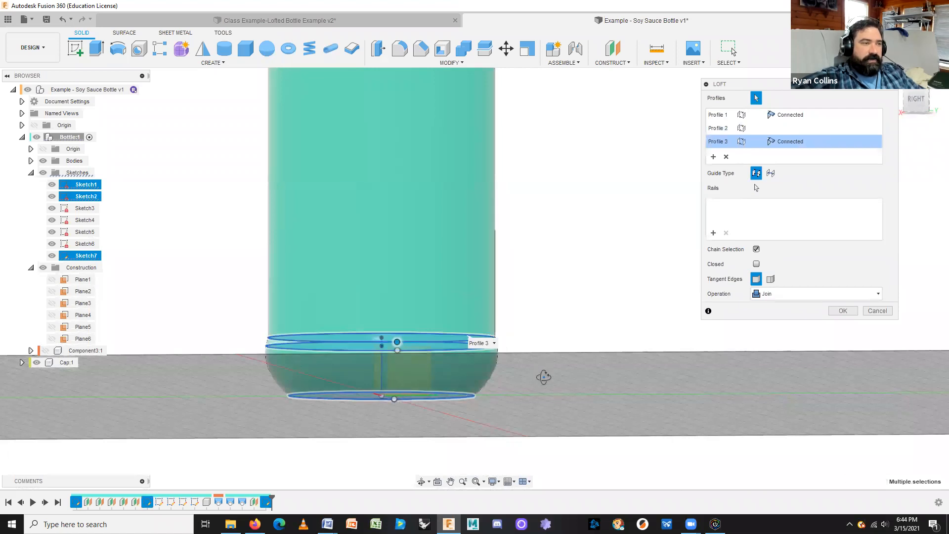
Set the base loft's operation to New Body and create the rounded bottom section
middle_click_drag(544, 377, 543, 379, "shift")
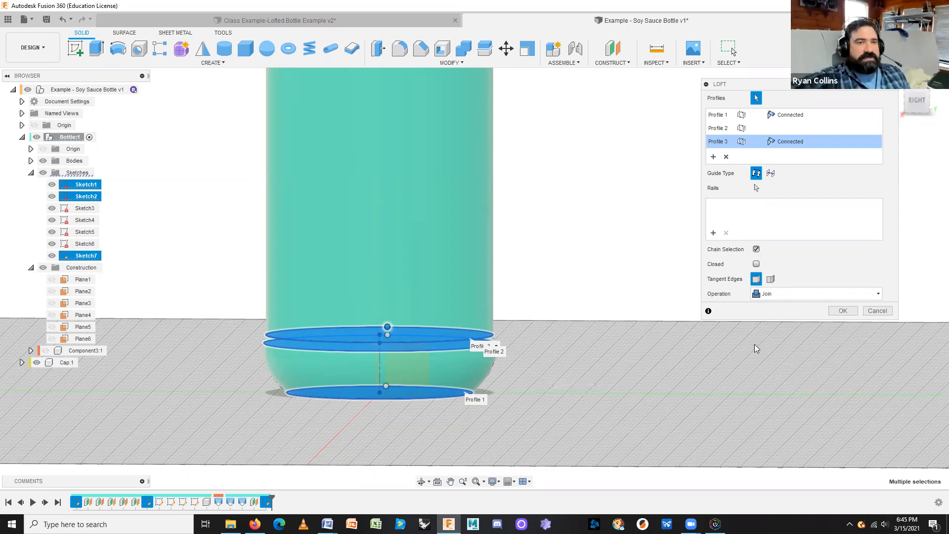
left_click(806, 296)
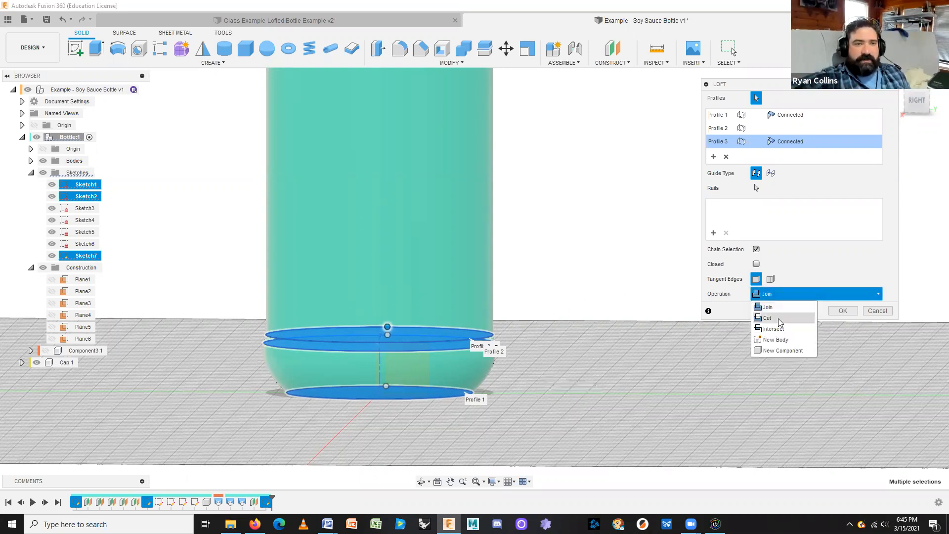
left_click(777, 340)
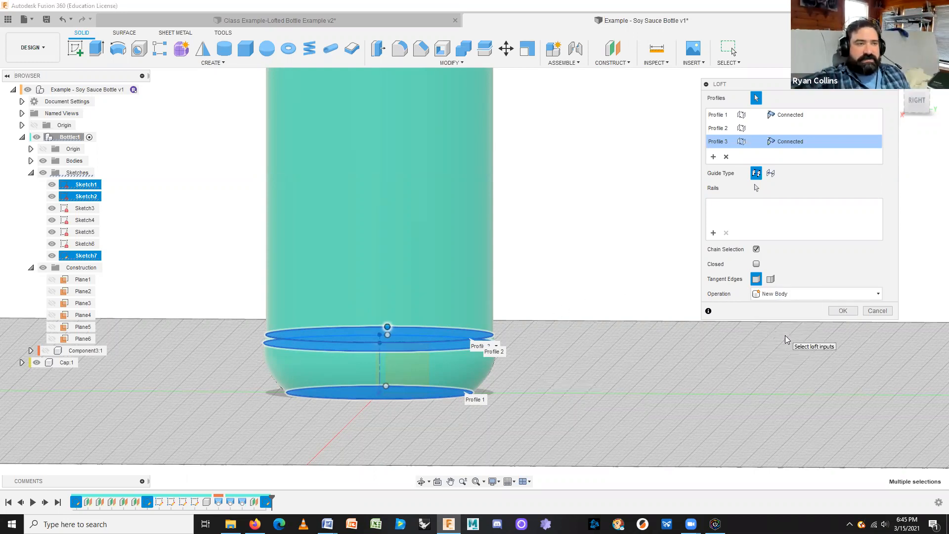
left_click(842, 311)
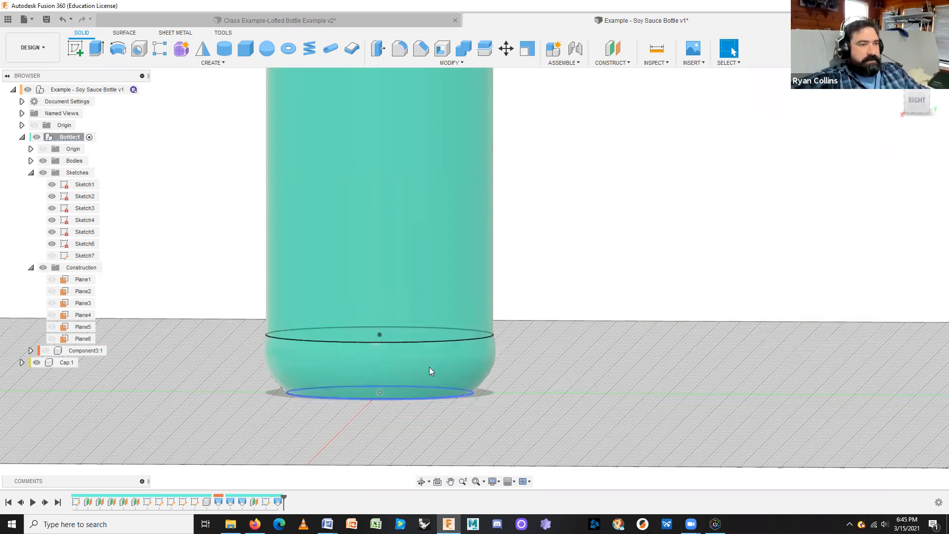
Check the main and bottom sections of the whole bottle, and hide the Bottle component's sketches
middle_click_drag(566, 421, 561, 464)
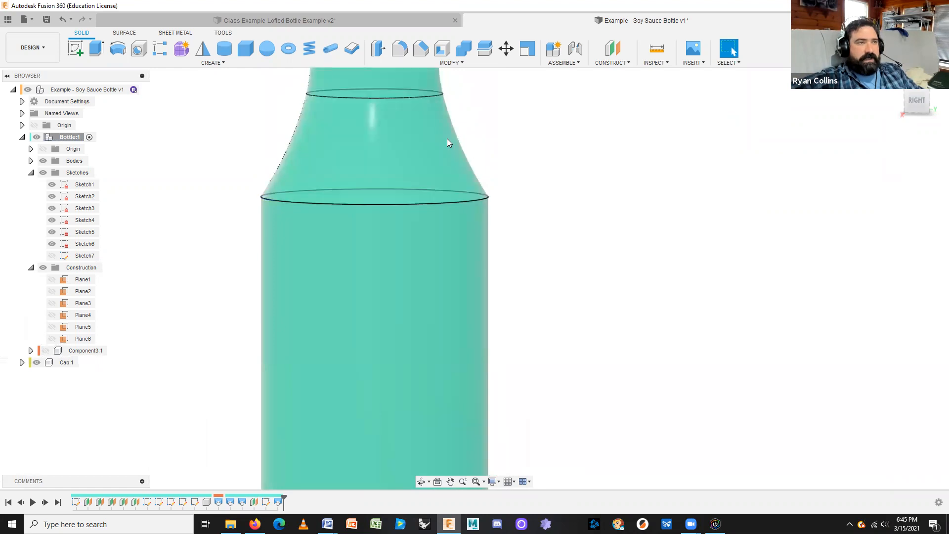
scroll(579, 303, "down", 10)
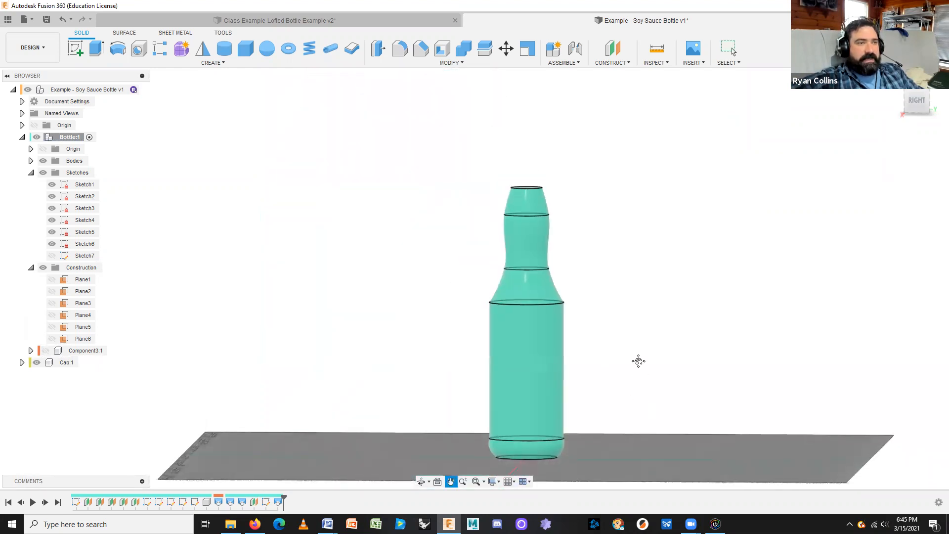
left_click(530, 399)
left_click(634, 371)
left_click(525, 394)
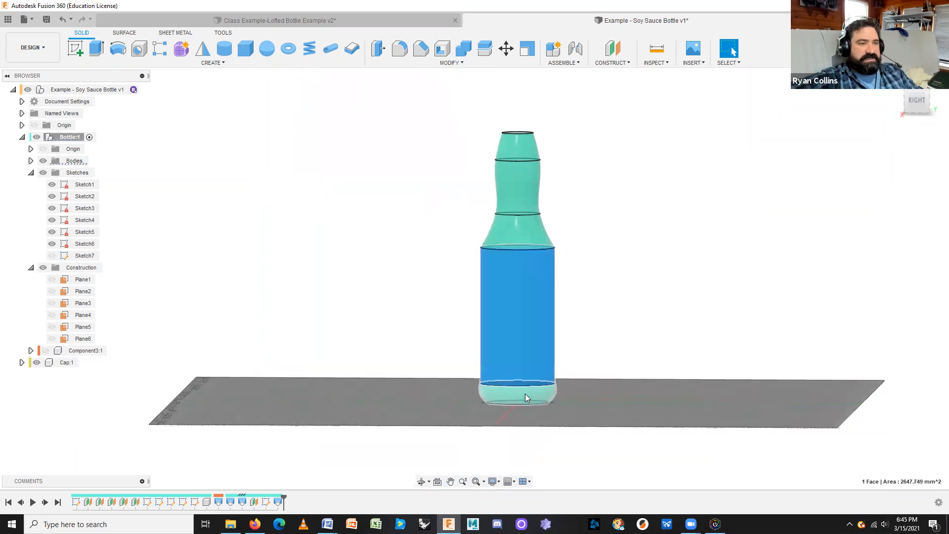
left_click(347, 318)
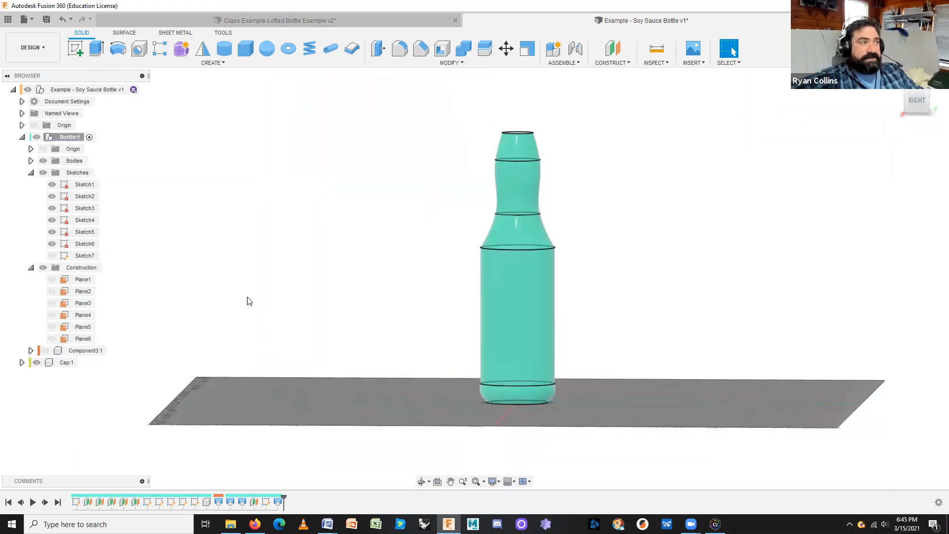
left_click(43, 173)
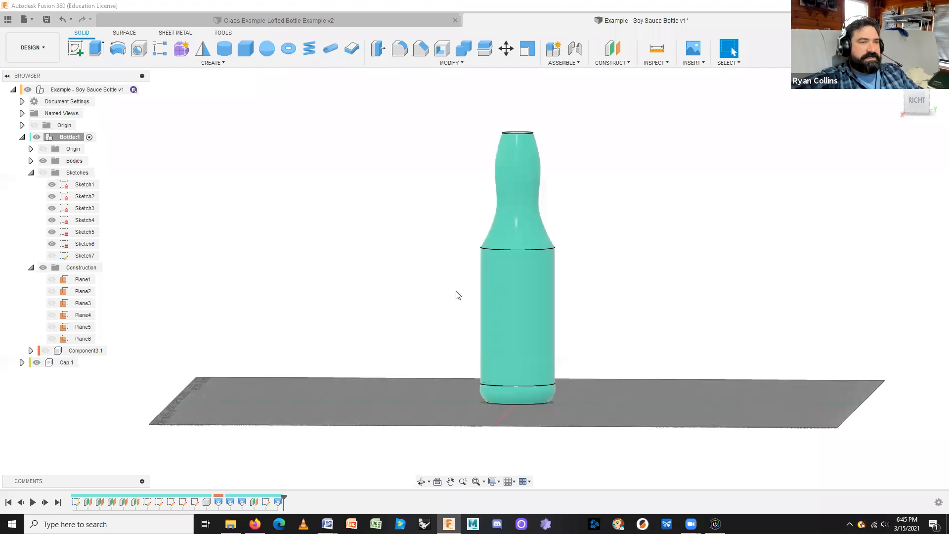
left_click_drag(635, 228, 455, 442)
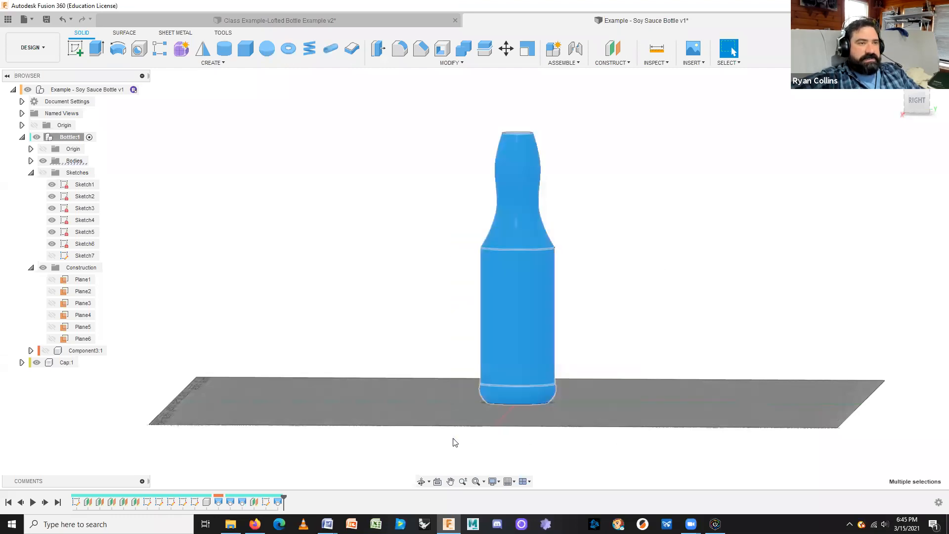
left_click(464, 48)
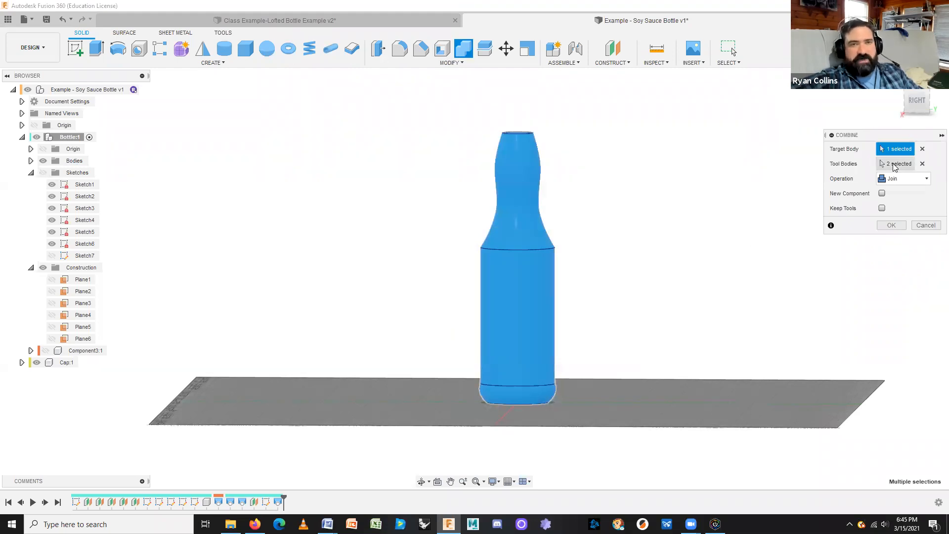
left_click(926, 226)
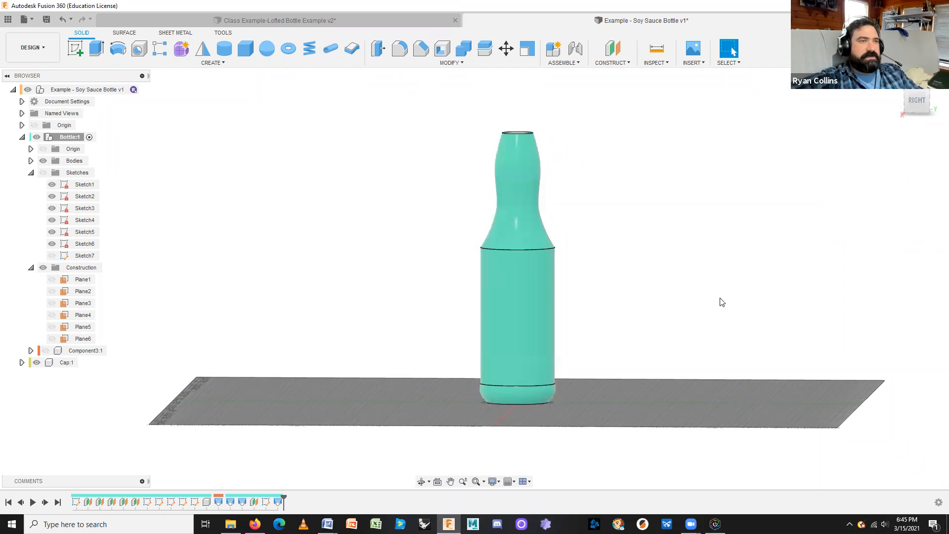
middle_click_drag(678, 268, 619, 316, "shift")
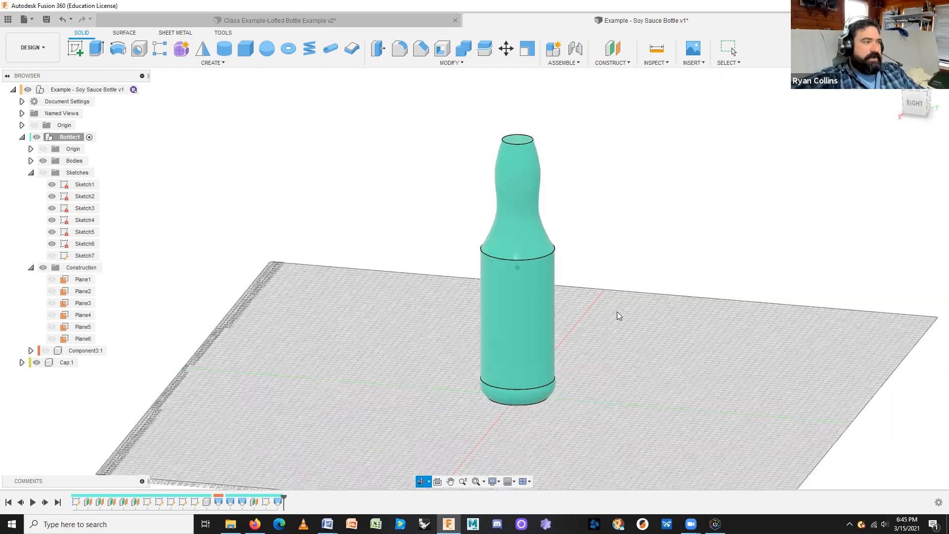
left_click(52, 256)
left_click(52, 257)
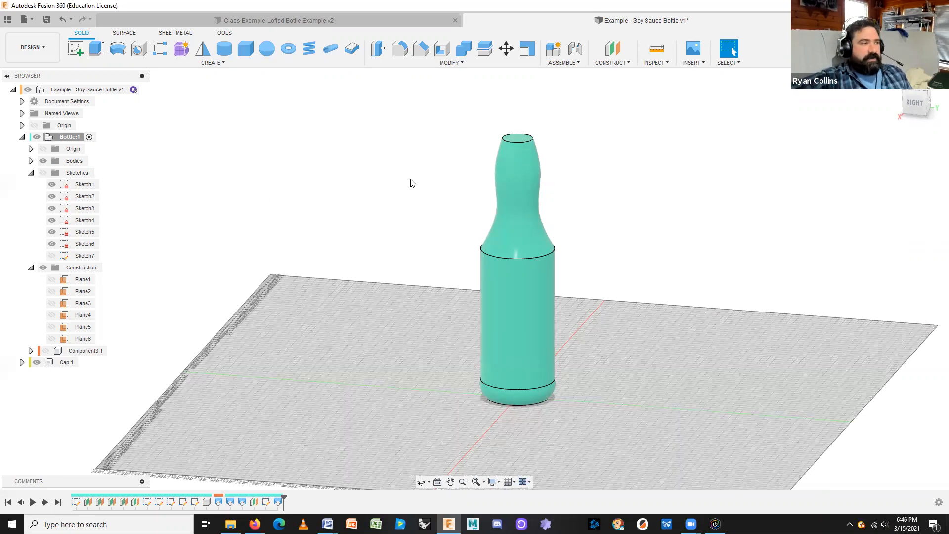
left_click(65, 363)
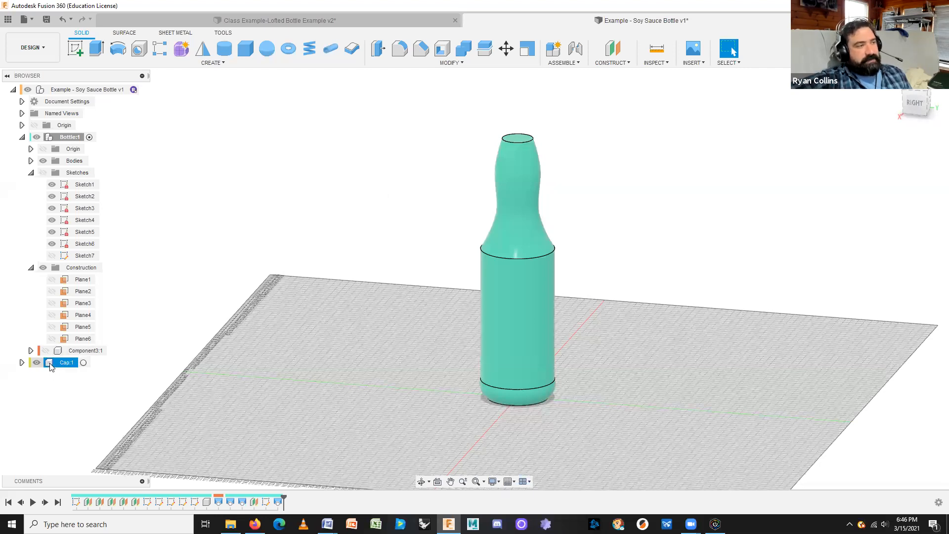
left_click(84, 363)
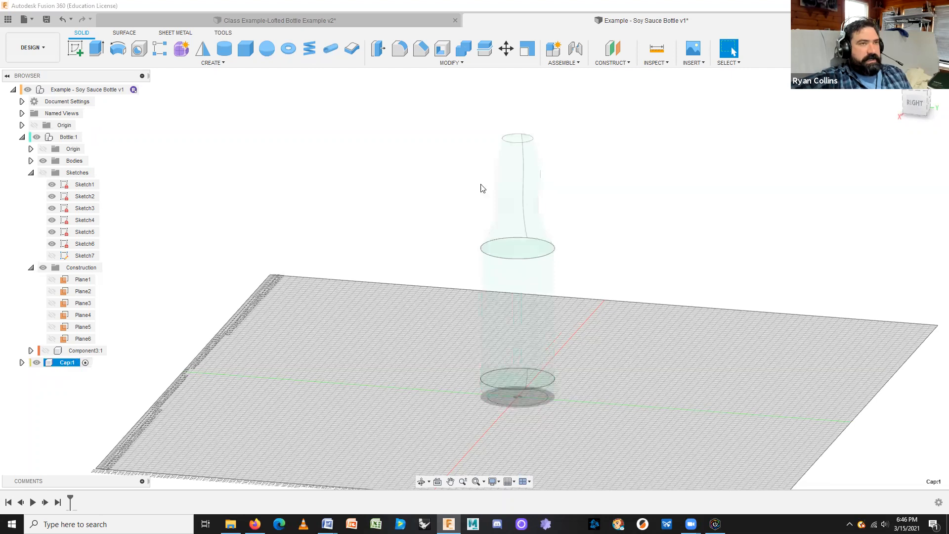
middle_click_drag(651, 195, 652, 264)
scroll(586, 254, "up", 5)
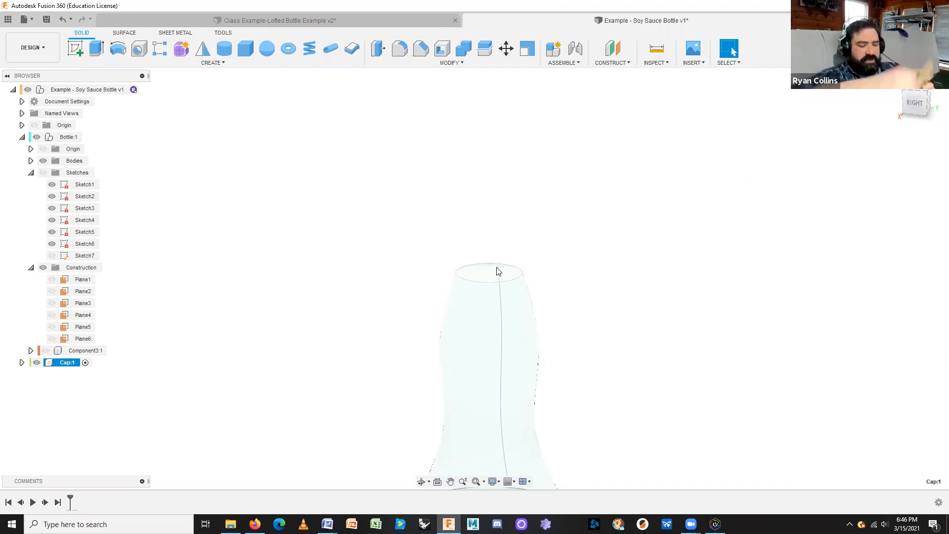
double_click(69, 138)
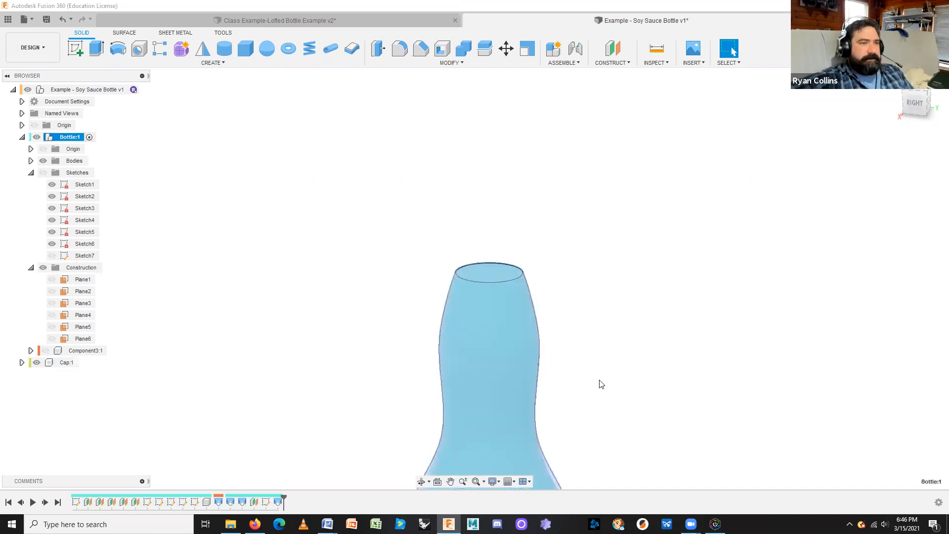
Measure the bottle's height between its top rim edge and its bottom edge in the right view
scroll(602, 384, "down", 1)
middle_click_drag(602, 384, 593, 294)
left_click(593, 295)
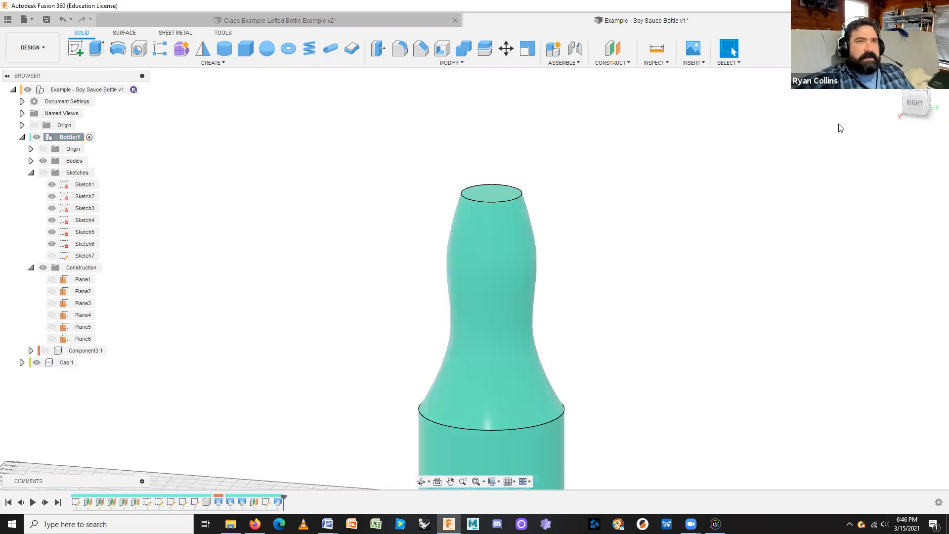
left_click(915, 105)
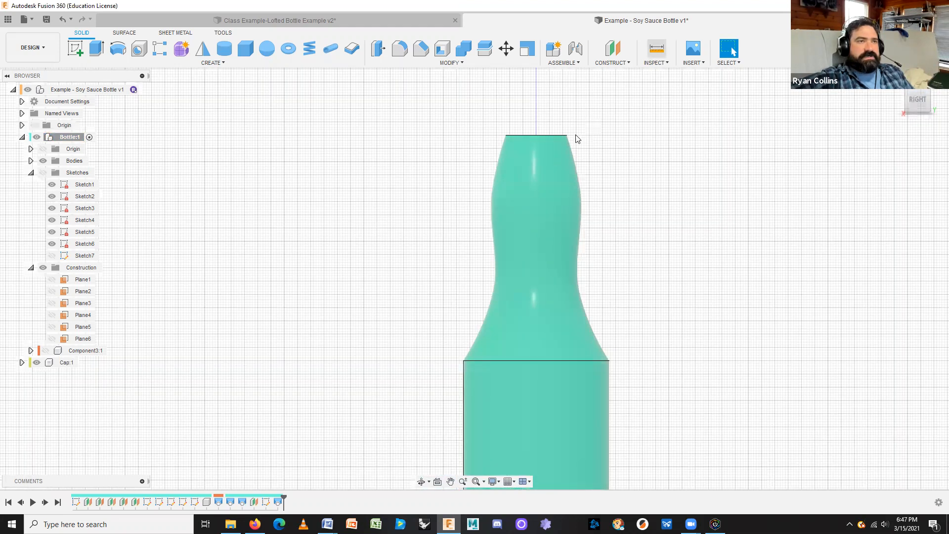
left_click(566, 135)
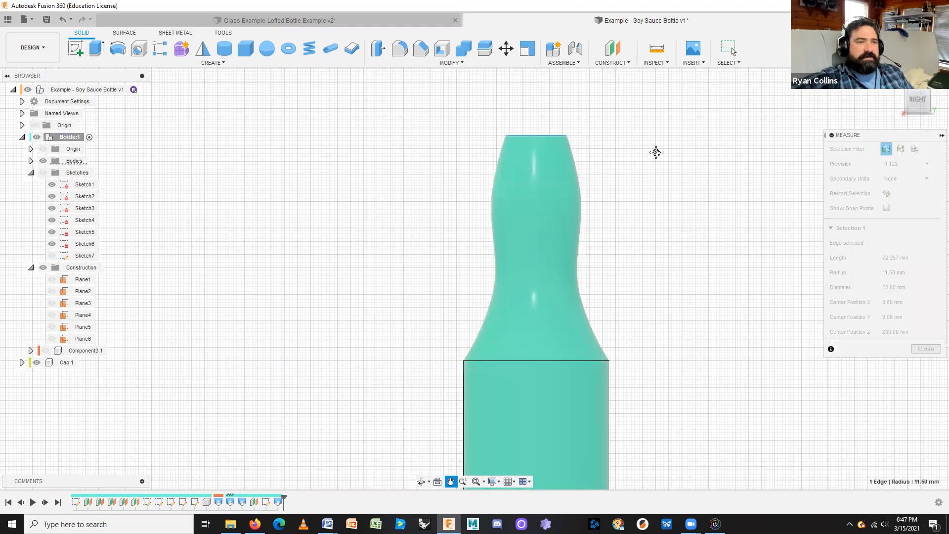
middle_click_drag(527, 505, 565, 420)
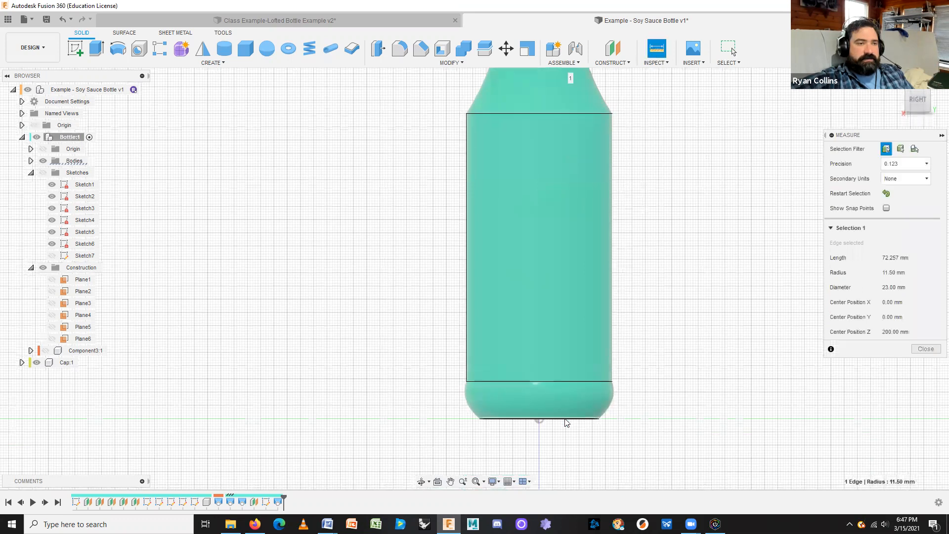
left_click(566, 419)
middle_click_drag(643, 342, 640, 464)
middle_click_drag(686, 313, 678, 418)
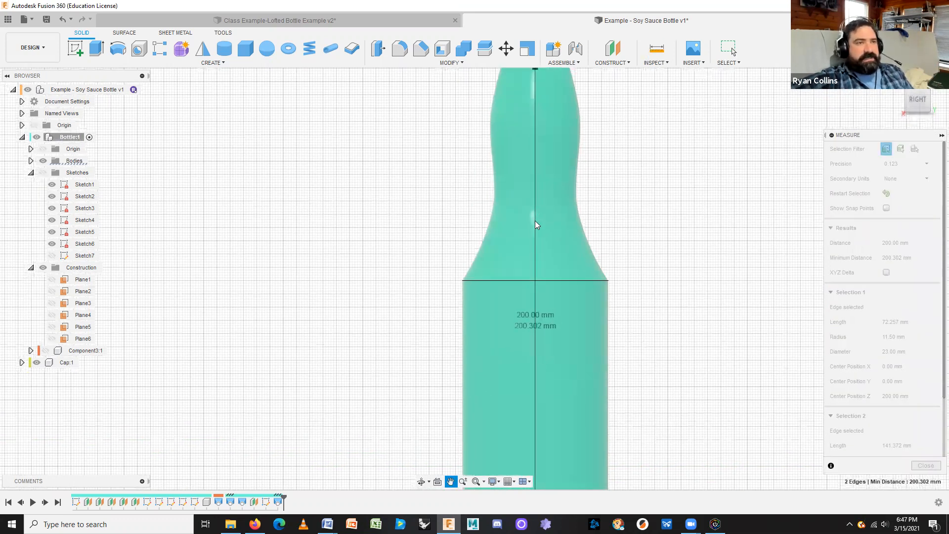
middle_click_drag(535, 221, 524, 342)
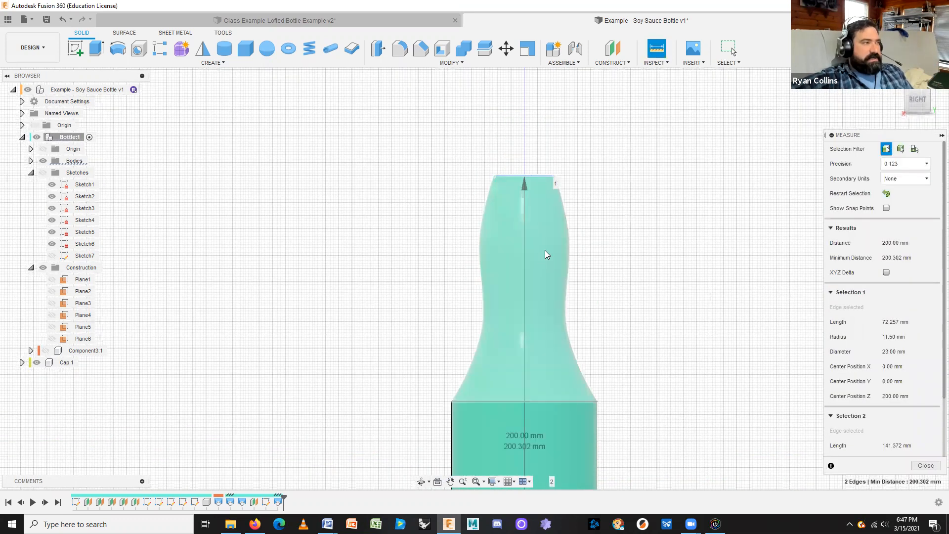
left_click(927, 465)
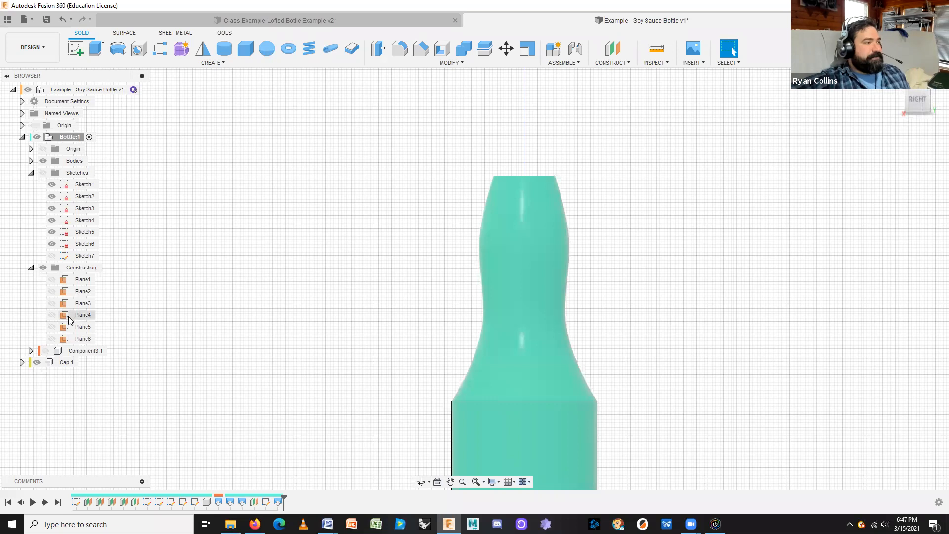
Show the Bottle's six construction planes and its sketches, and hide its bodies
left_click(52, 280)
left_click(52, 291)
left_click(52, 303)
left_click(52, 315)
left_click(52, 327)
left_click(51, 338)
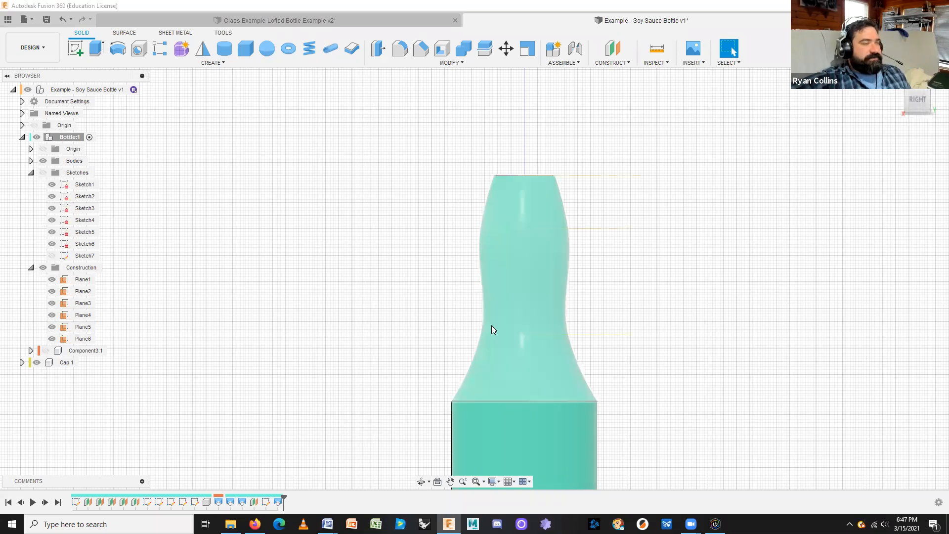
left_click(43, 160)
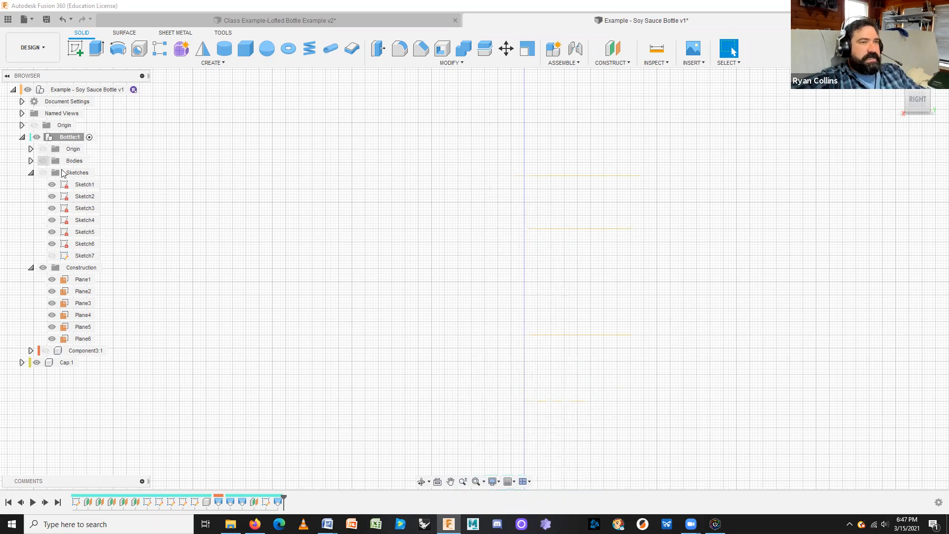
middle_click_drag(787, 318, 812, 320, "shift")
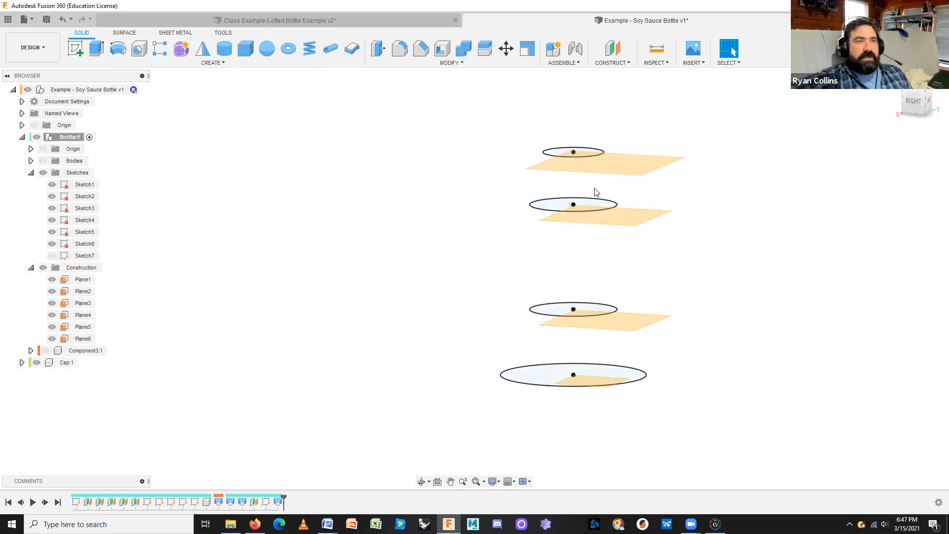
left_click(587, 155)
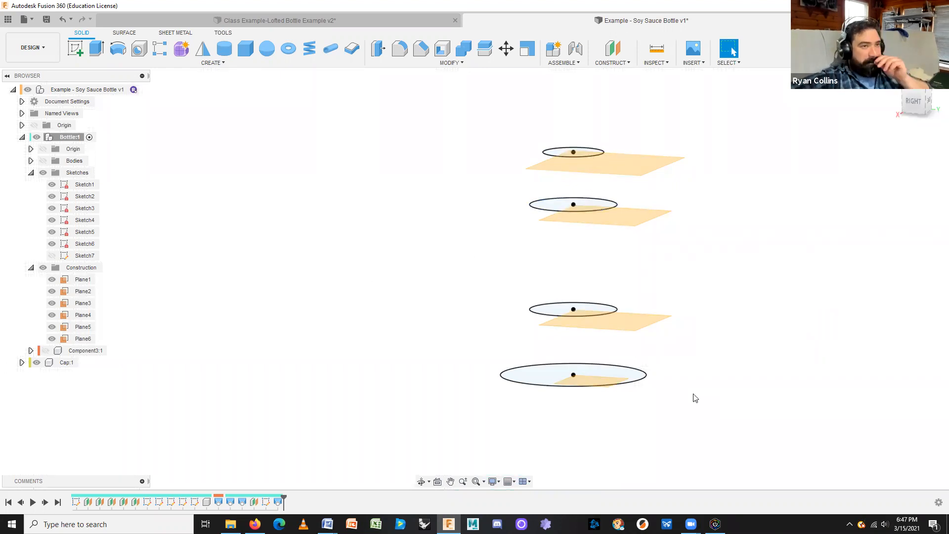
Create a construction plane offset 3 mm above the plane of the second circle from the top
scroll(717, 410, "down", 2)
middle_click_drag(742, 426, 724, 309)
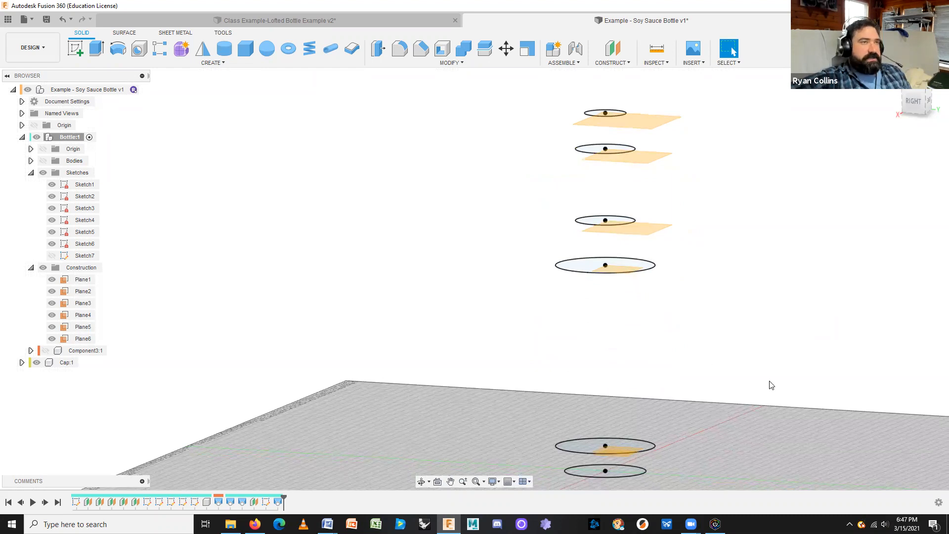
left_click(616, 49)
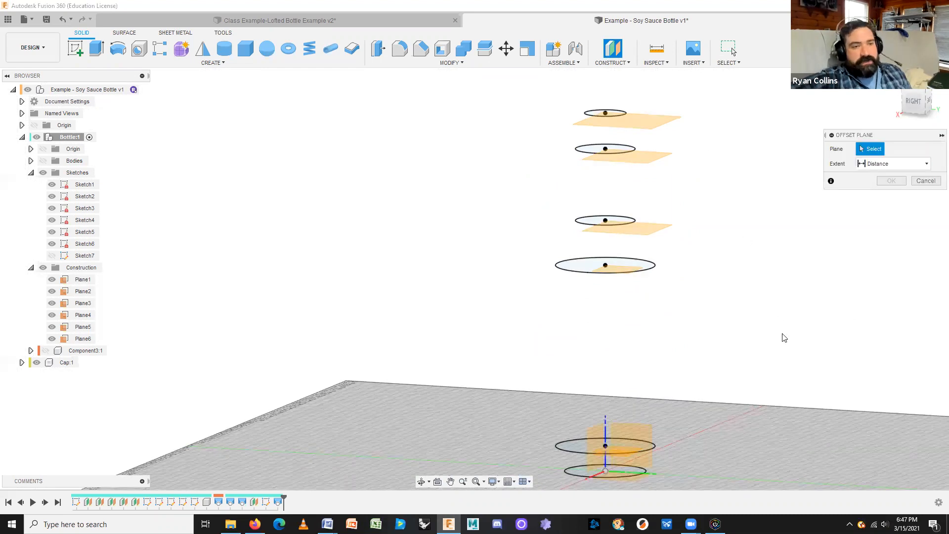
left_click(650, 157)
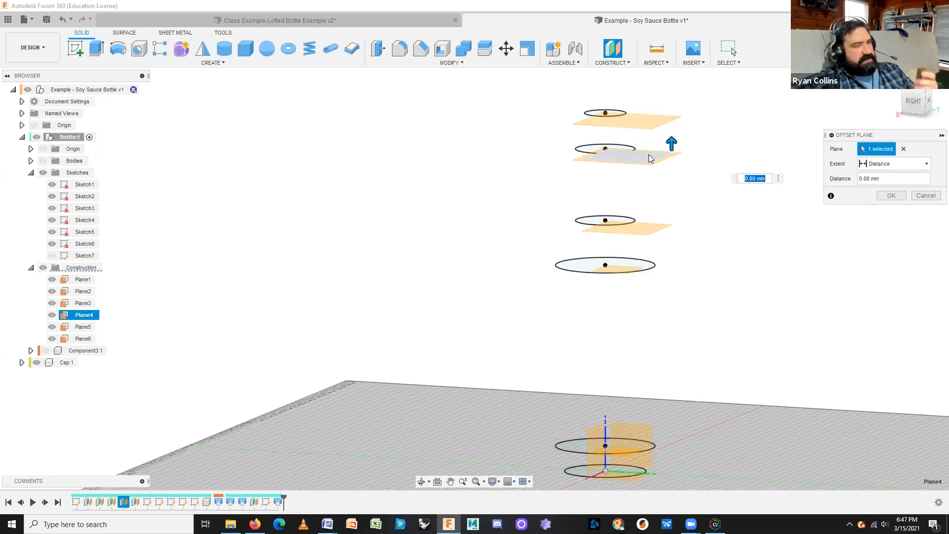
left_click_drag(671, 145, 672, 140)
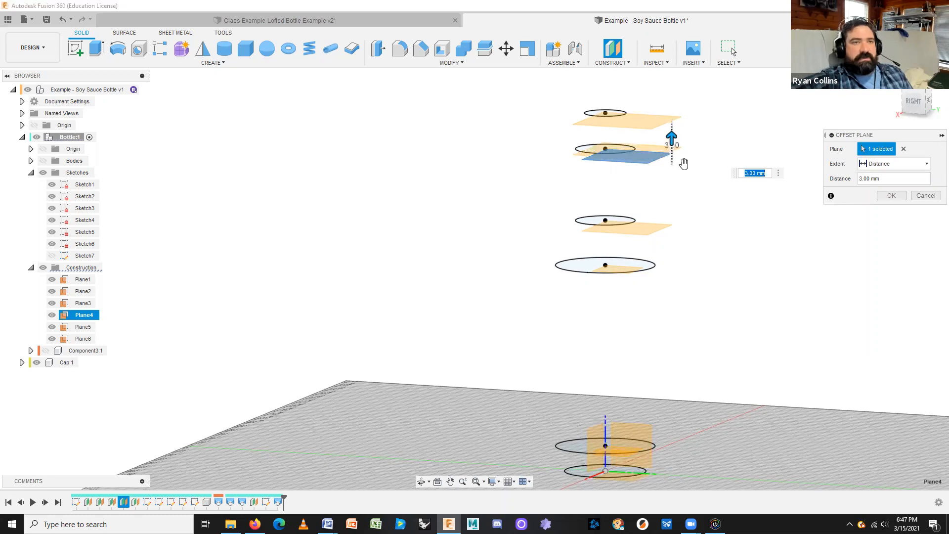
left_click(891, 195)
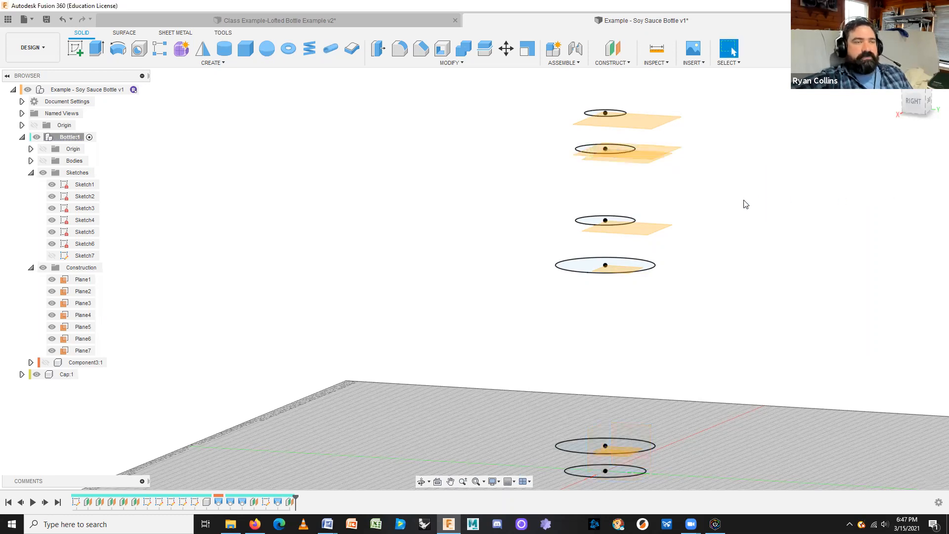
Measure the diameter of the bottle's top circle
middle_click_drag(754, 182, 654, 91, "shift")
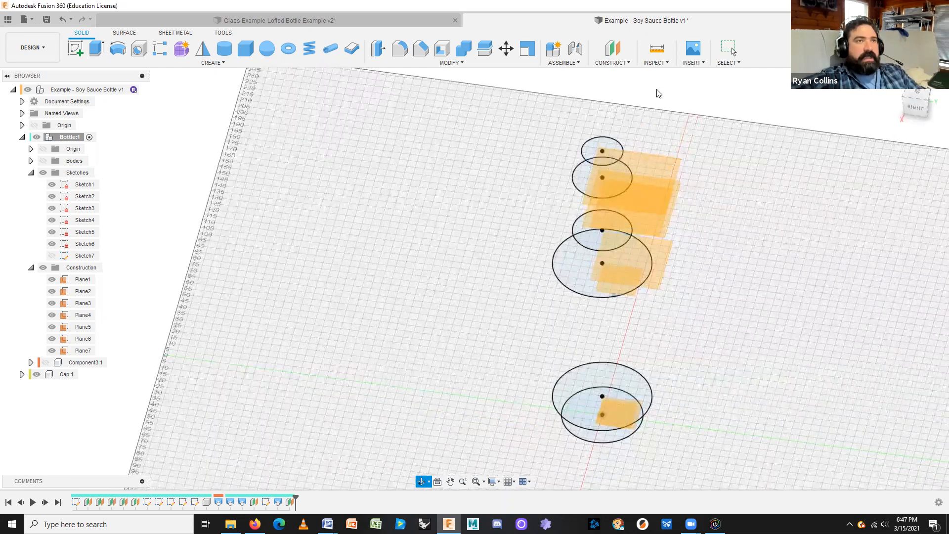
key("i")
left_click(617, 143)
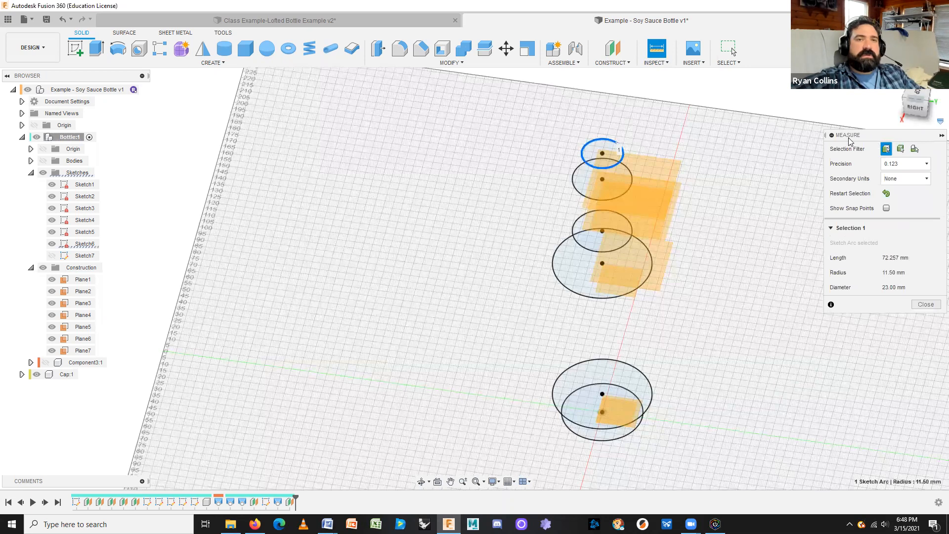
left_click(927, 304)
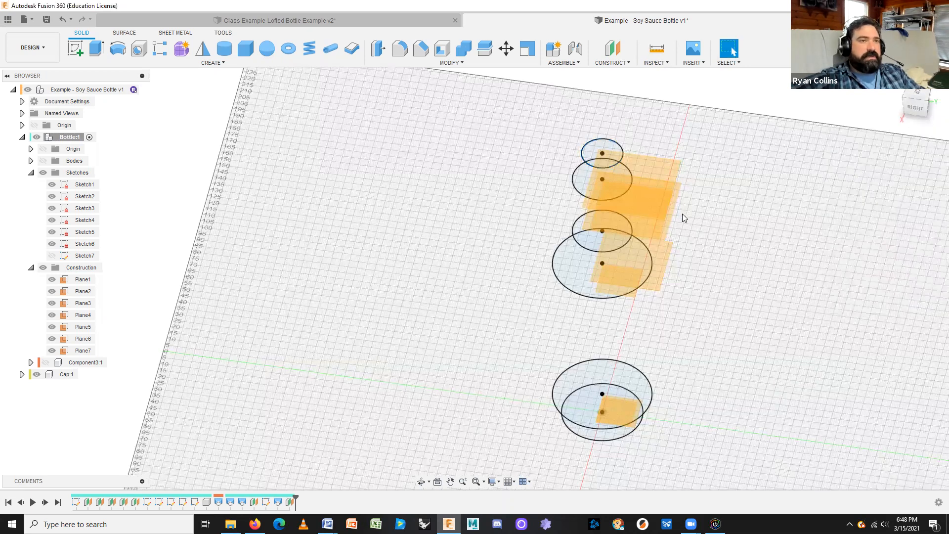
Sketch a 23 mm circle centred on the bottle's axis on the plane 3 mm above the upper neck circle
middle_click_drag(698, 288, 532, 230, "shift")
left_click(75, 48)
left_click(674, 149)
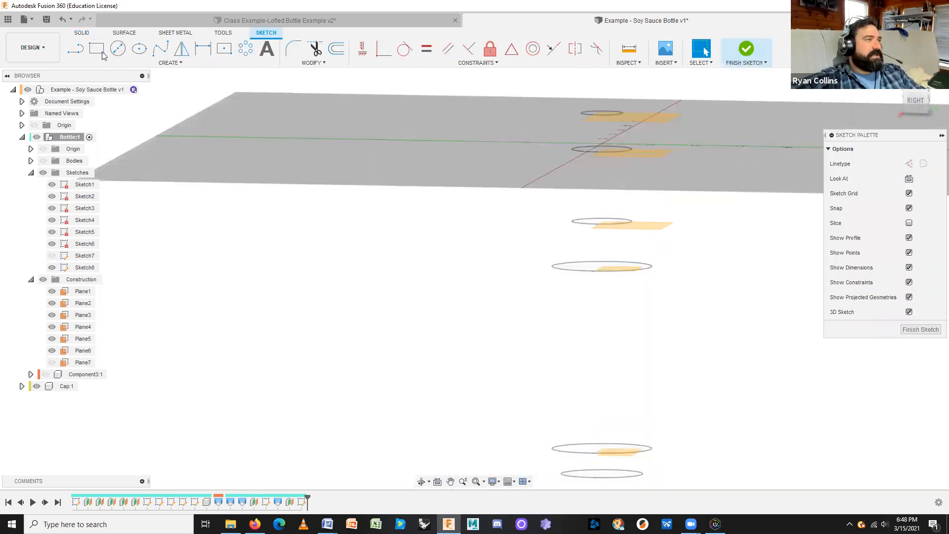
left_click(118, 48)
left_click(601, 145)
type("23")
key("Return")
key("Escape")
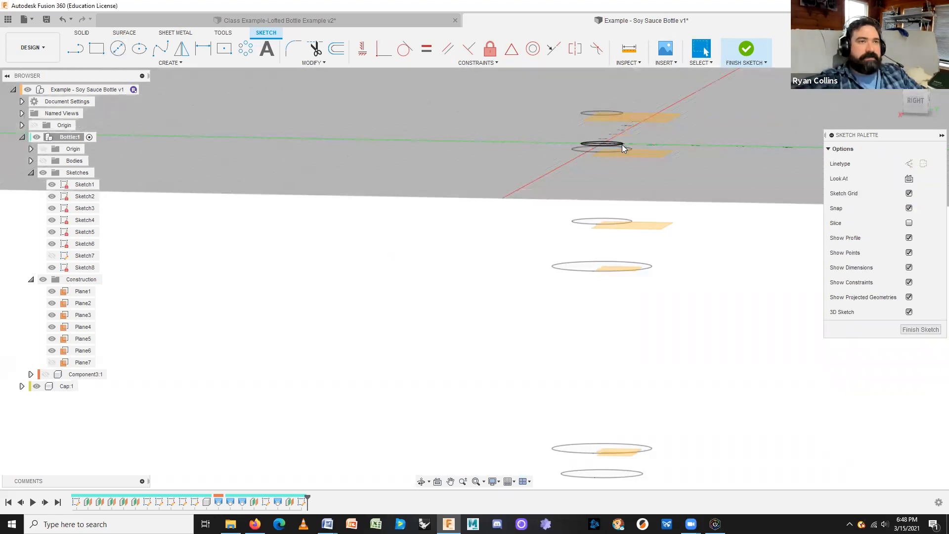
left_click(914, 330)
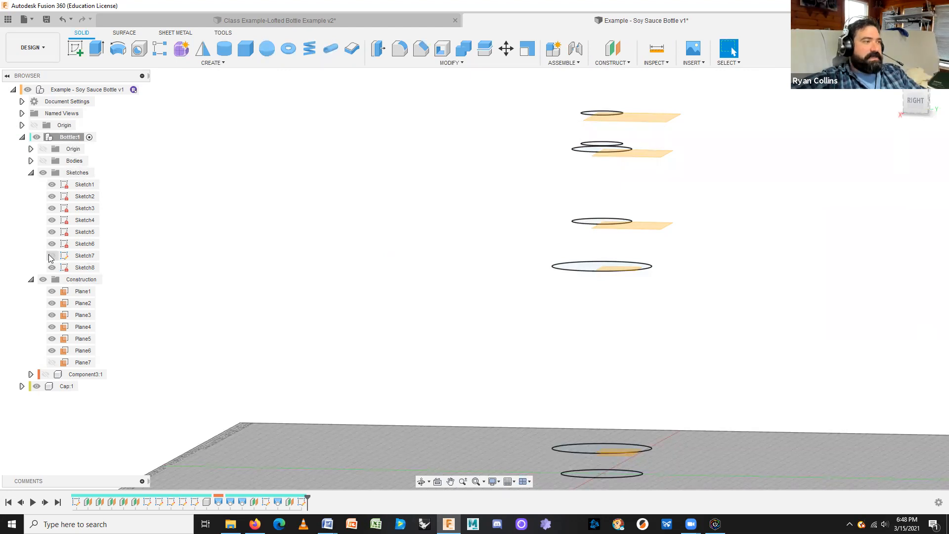
Show the Bottle's bodies and Sketch7 again, and check which loft feature in the history forms the neck body
left_click(44, 161)
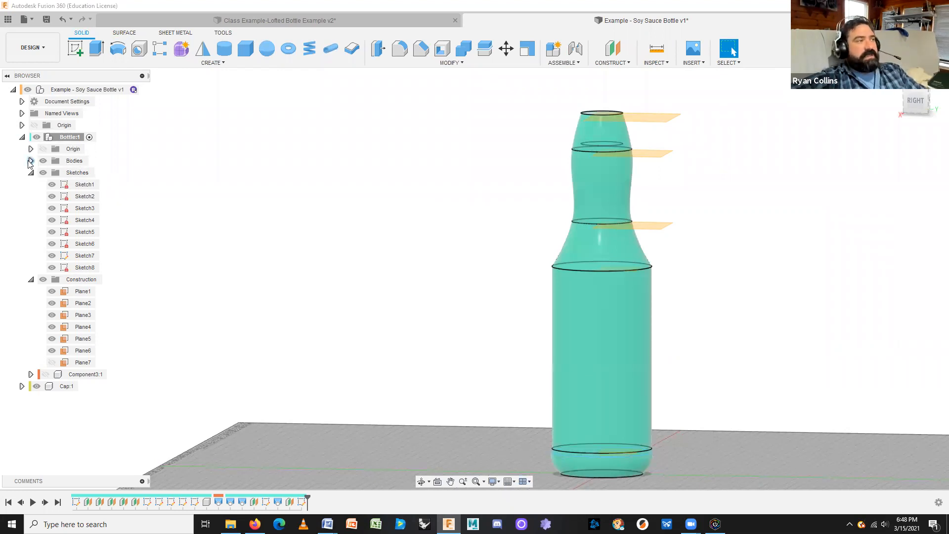
left_click(31, 161)
left_click(84, 176)
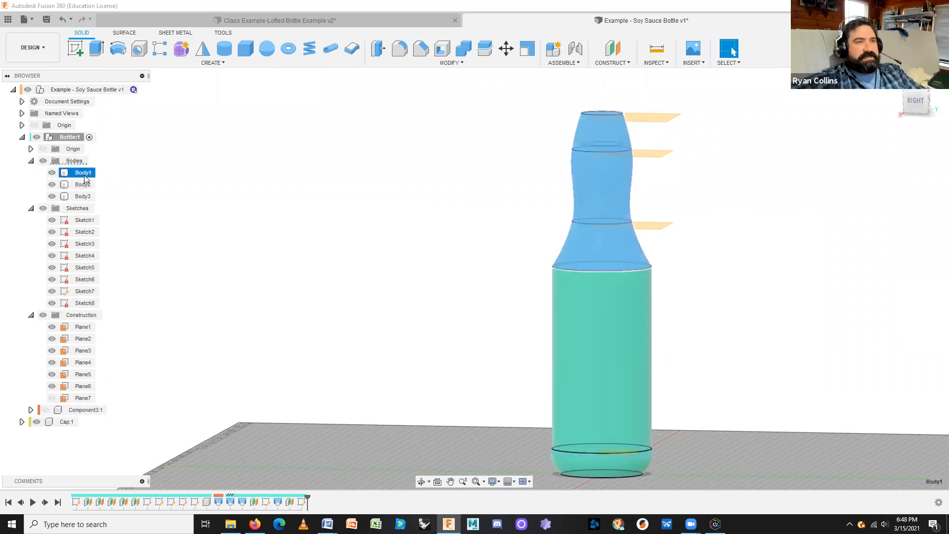
right_click(85, 178)
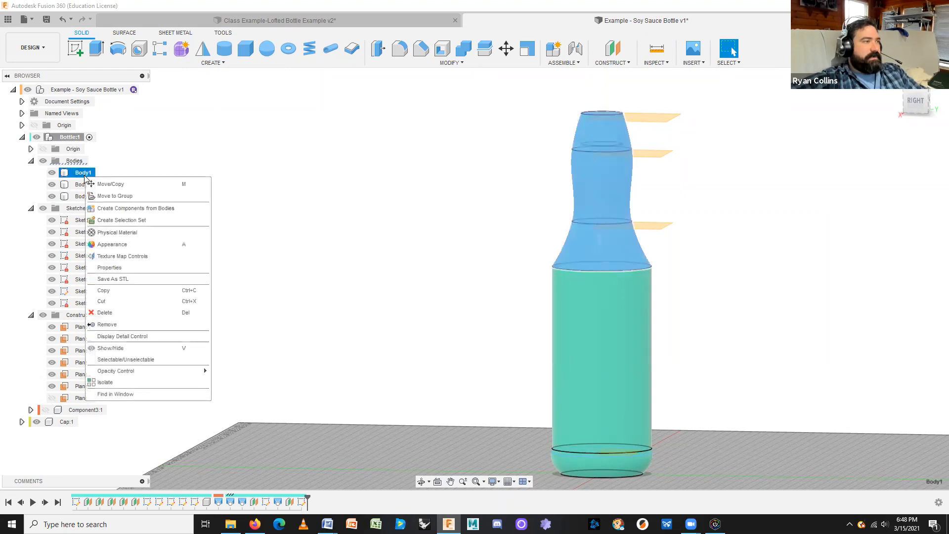
left_click(131, 162)
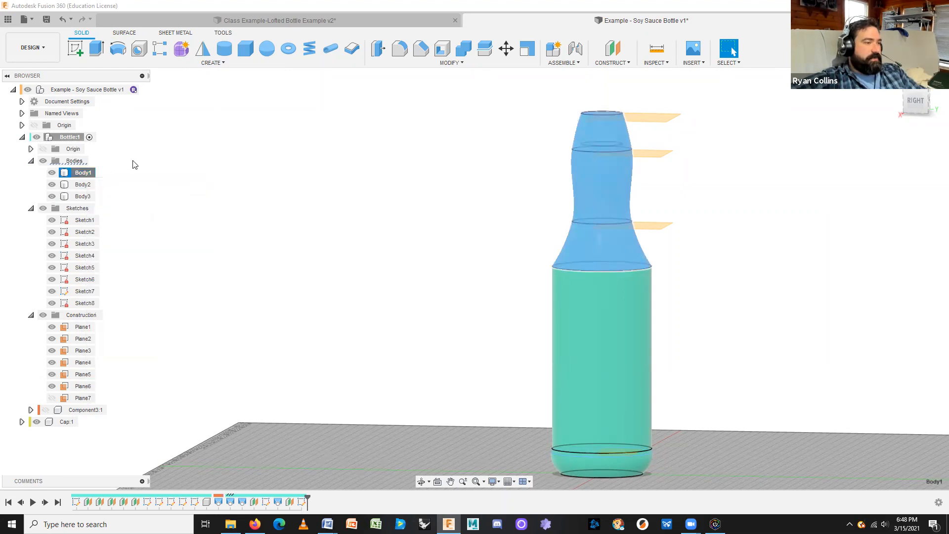
left_click(218, 504)
left_click(219, 503)
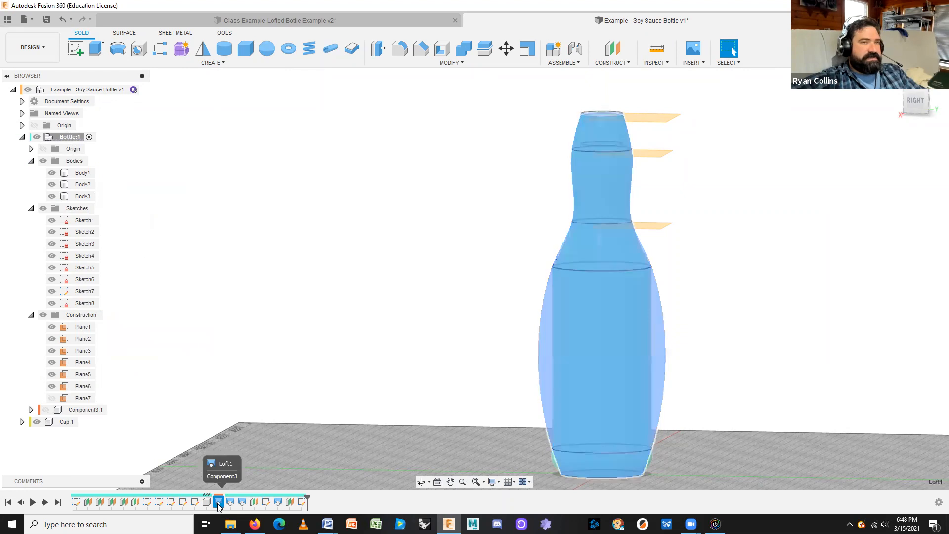
left_click(321, 431)
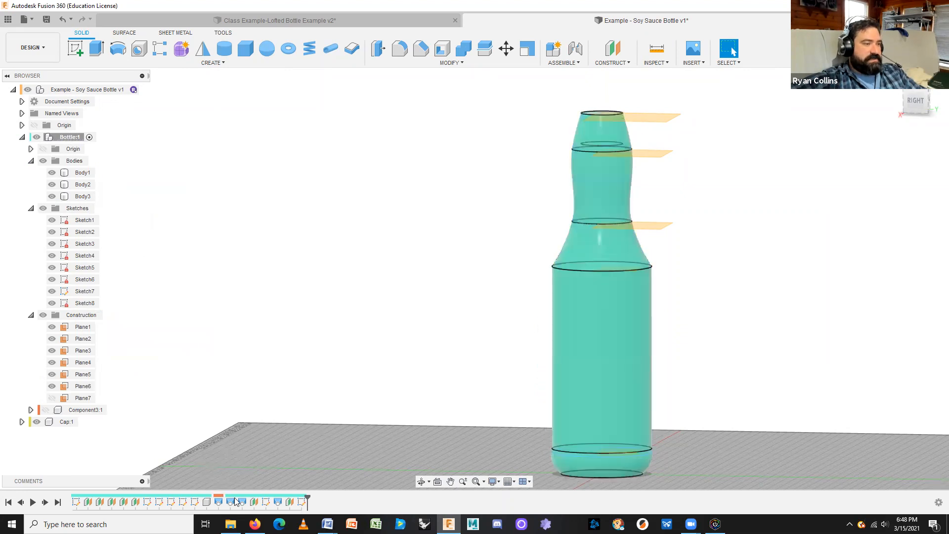
left_click(230, 503)
right_click(231, 503)
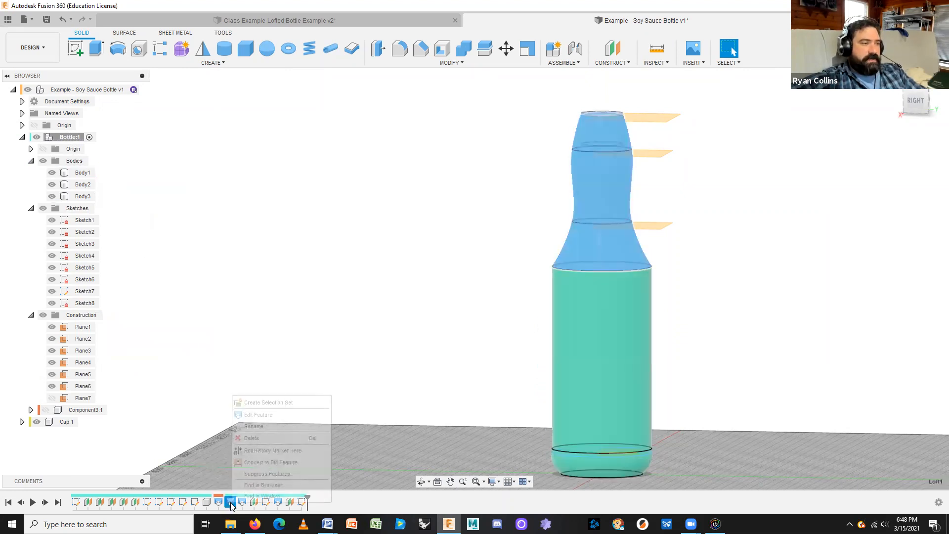
left_click(258, 416)
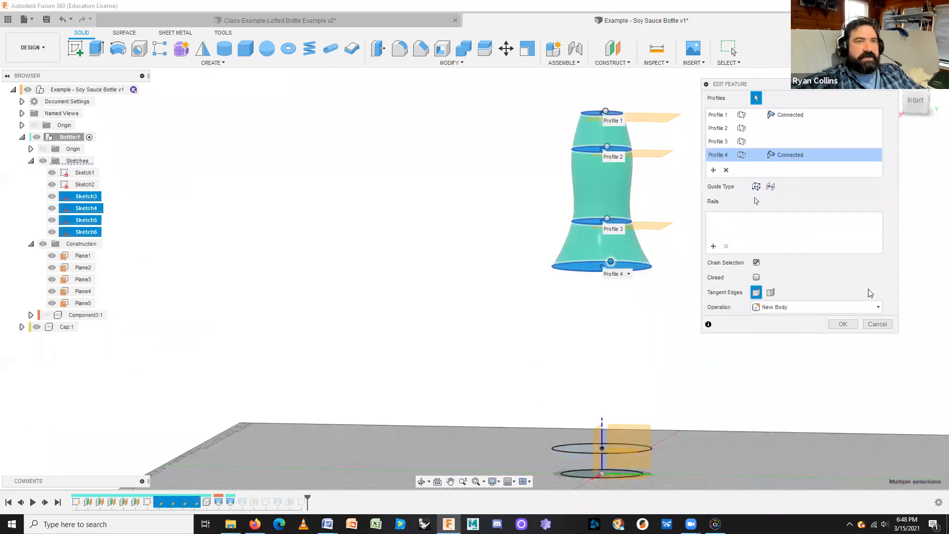
left_click(726, 170)
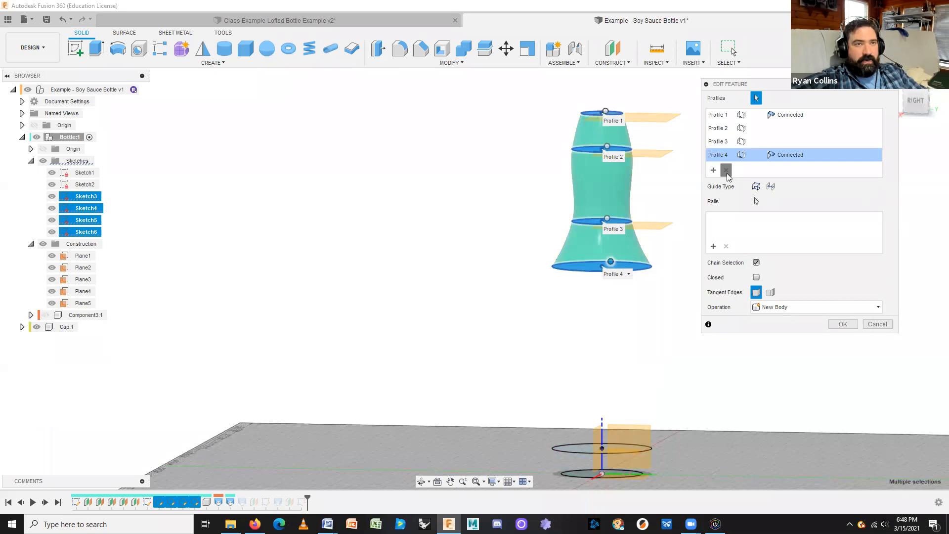
left_click(726, 157)
left_click(726, 143)
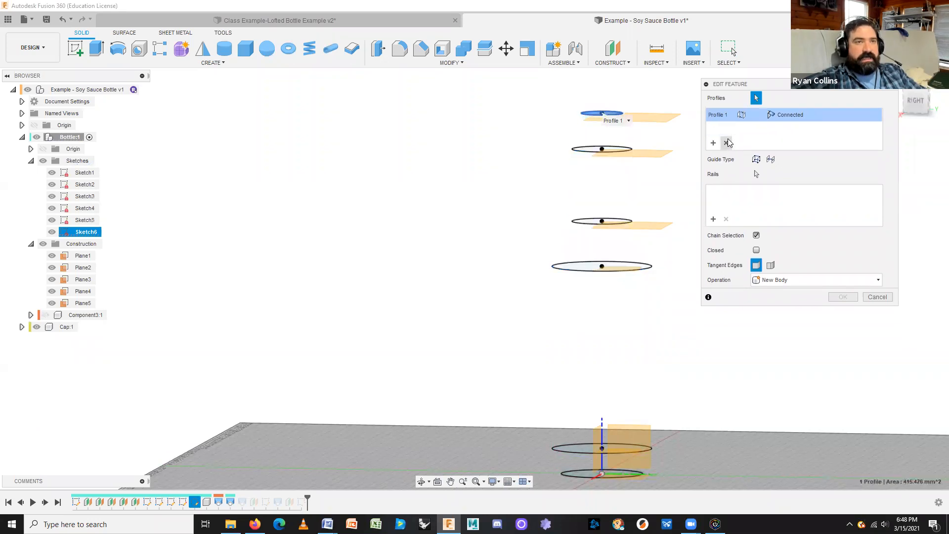
left_click(726, 143)
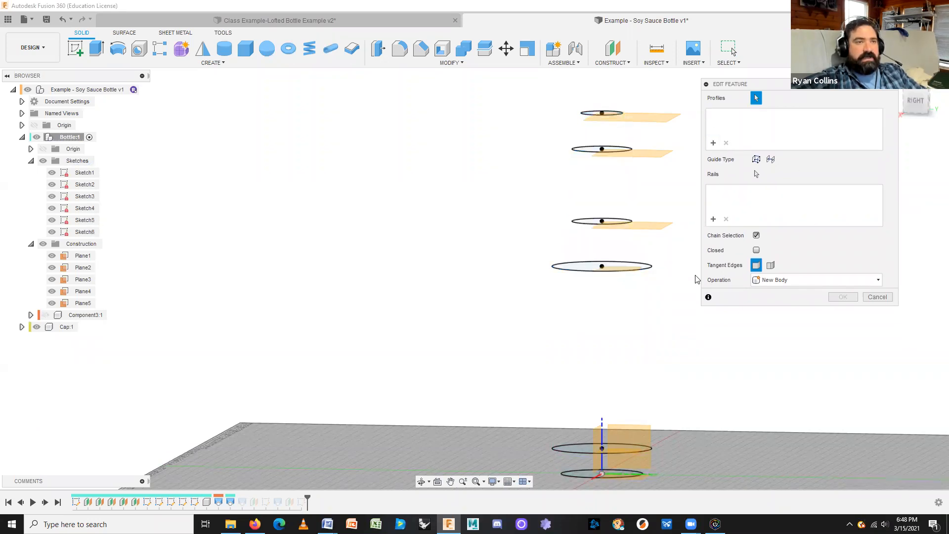
left_click(580, 268)
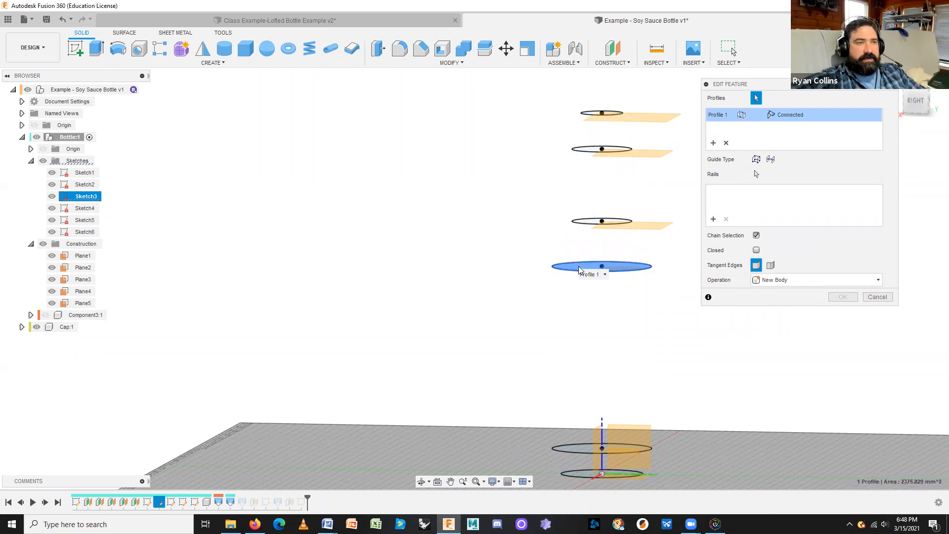
left_click(589, 223)
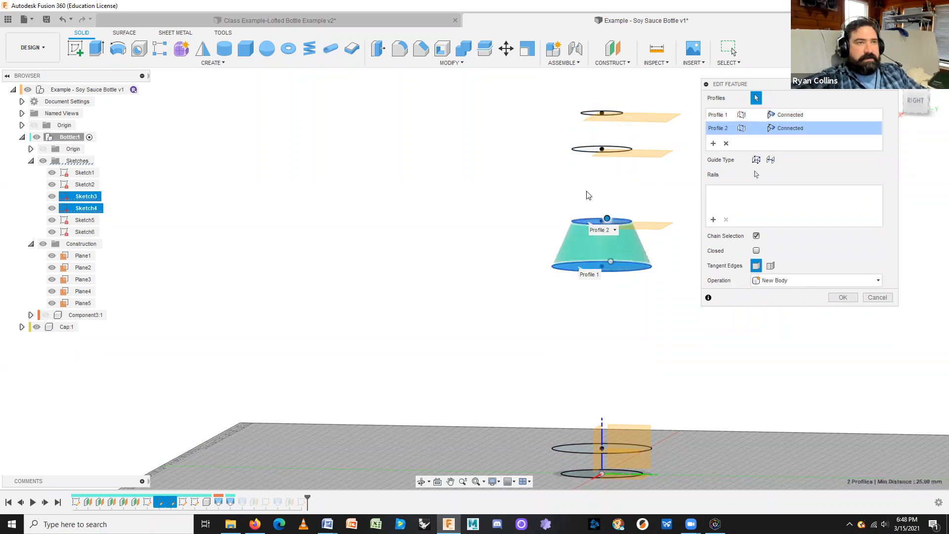
left_click(588, 151)
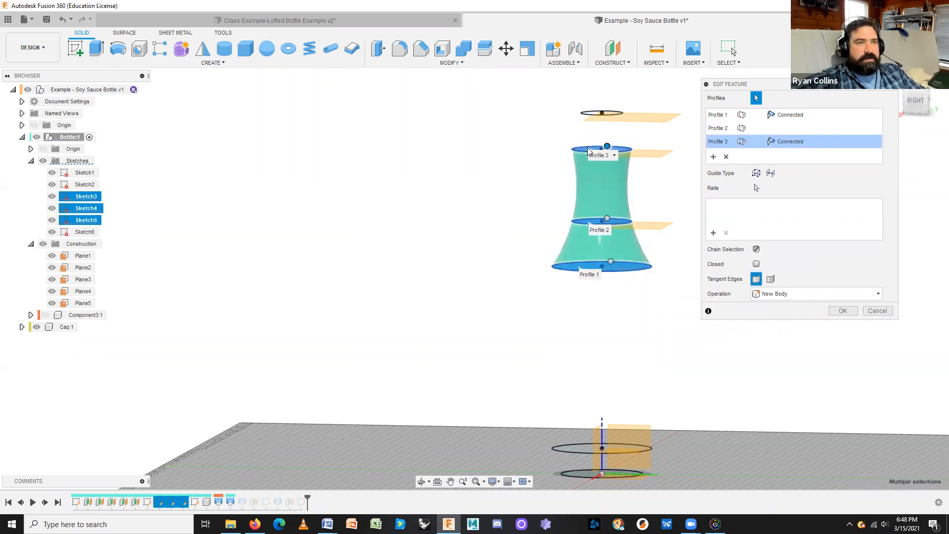
left_click(595, 115)
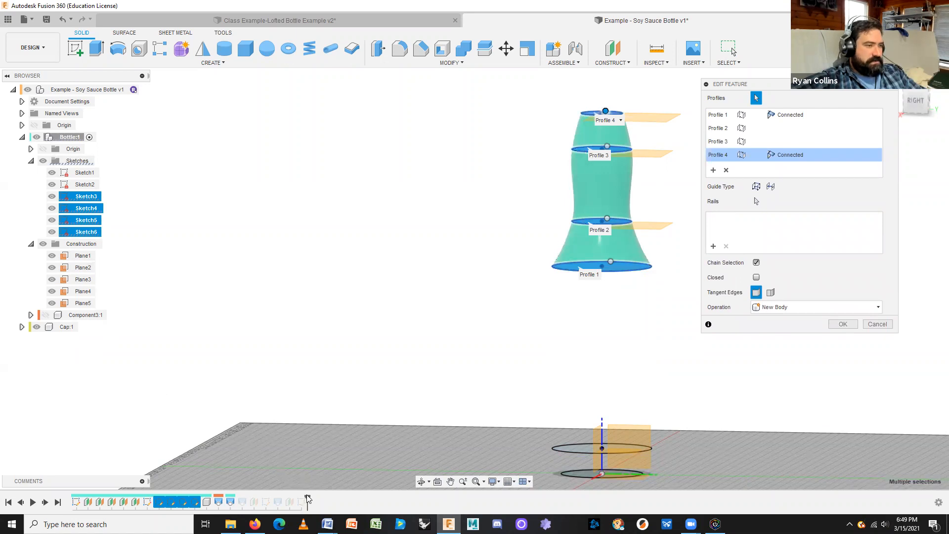
left_click(866, 327)
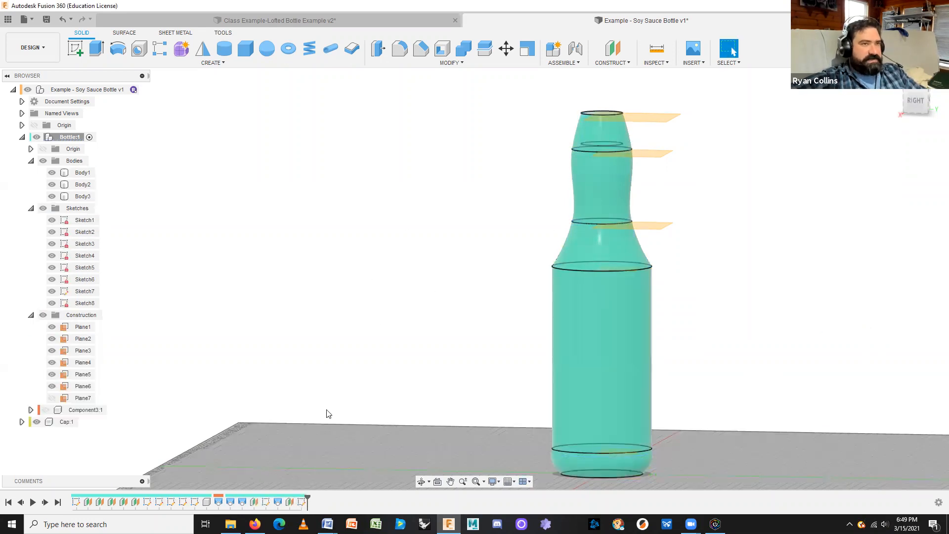
left_click(230, 501)
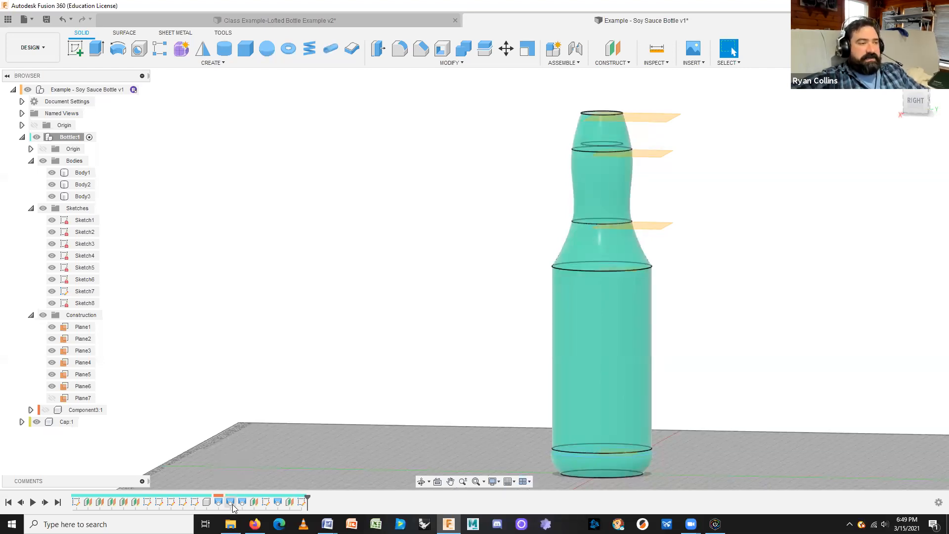
left_click_drag(307, 496, 236, 497)
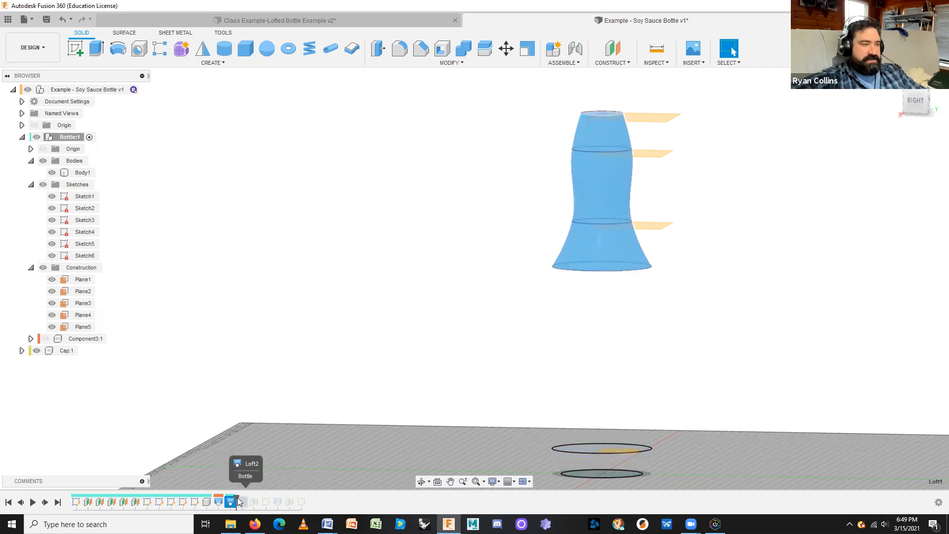
left_click_drag(236, 497, 323, 495)
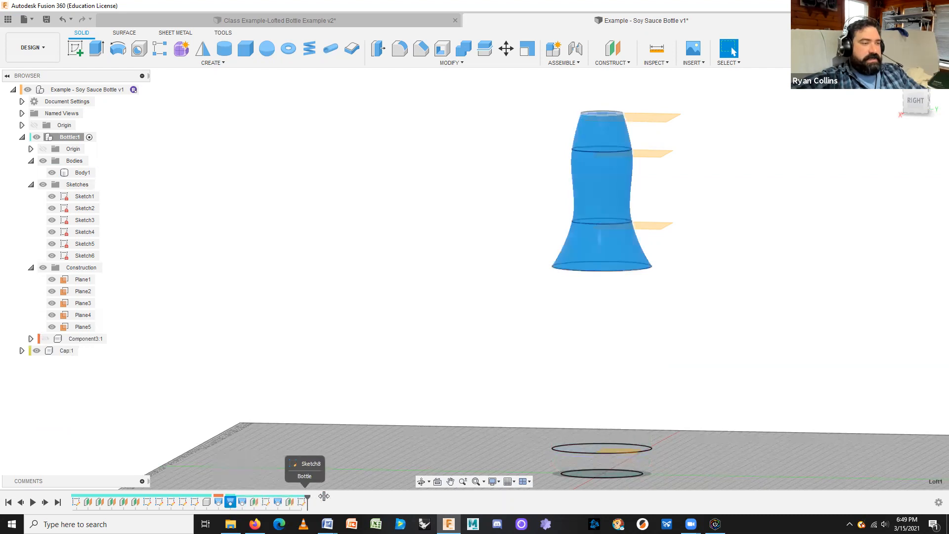
right_click(231, 502)
left_click(285, 416)
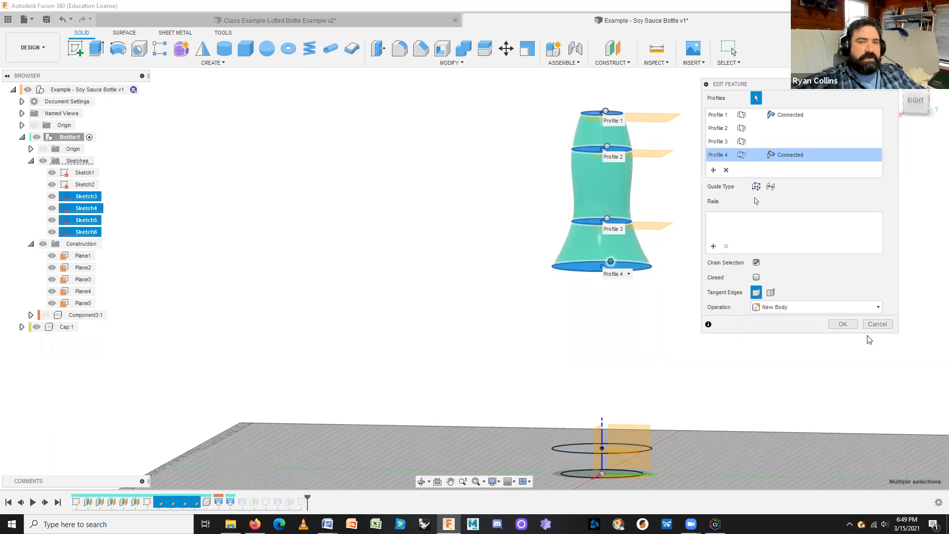
left_click(880, 325)
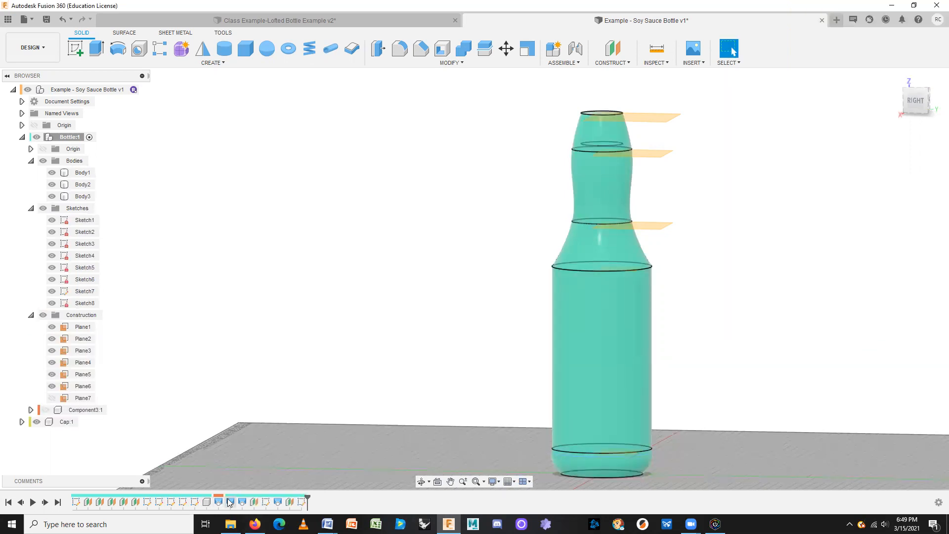
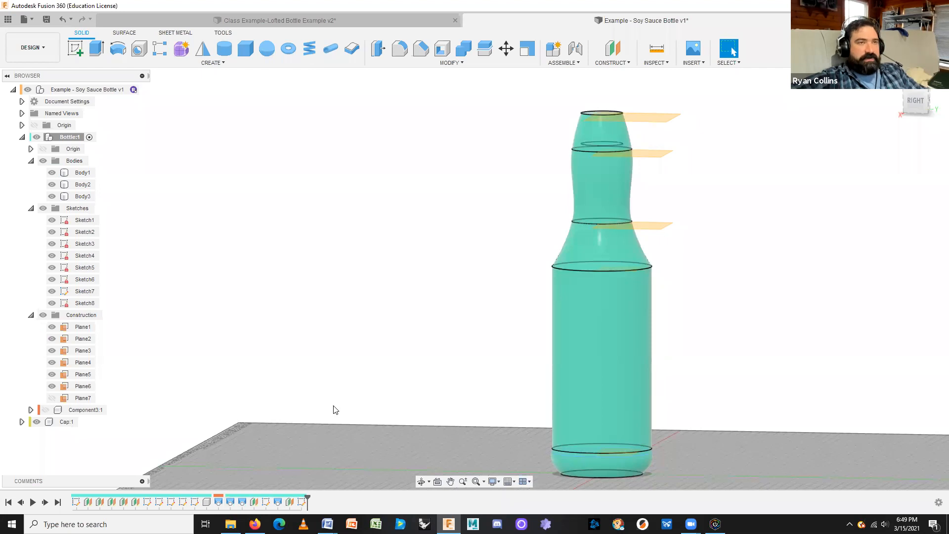
Delete the loft feature that forms the bottle's neck from the design history
left_click(230, 502)
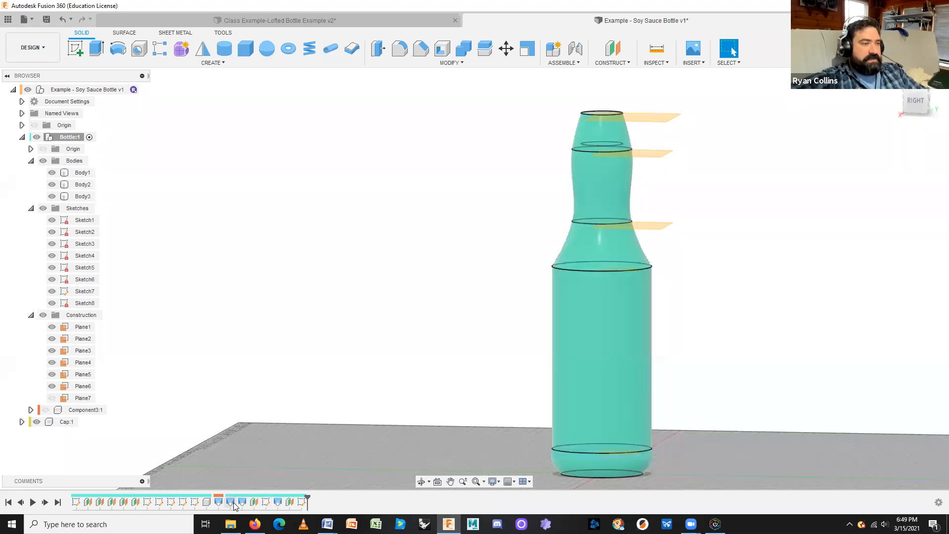
right_click(230, 502)
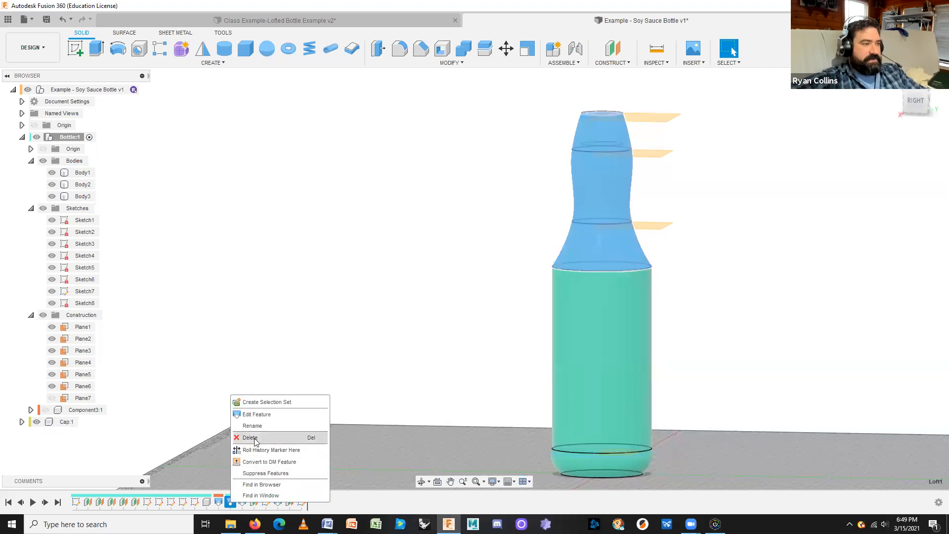
left_click(254, 438)
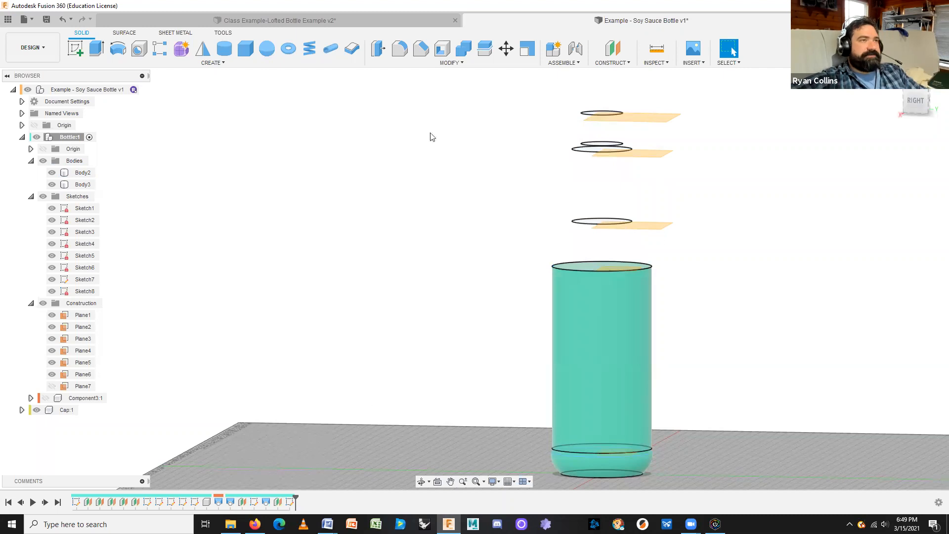
left_click(189, 67)
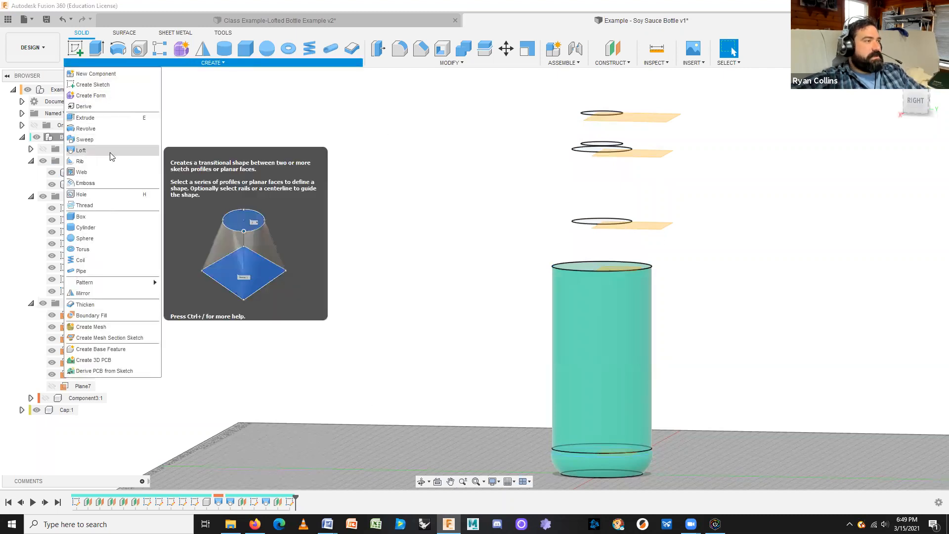
left_click(149, 158)
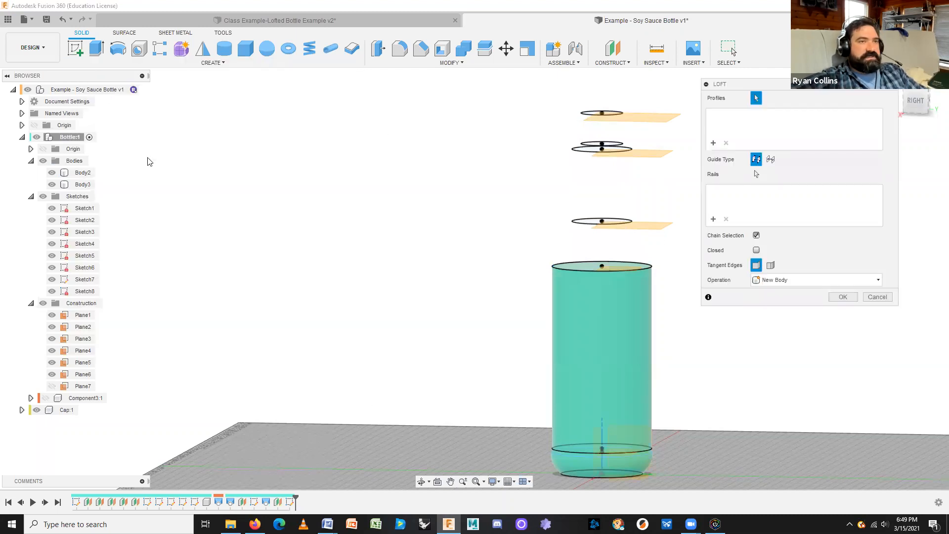
left_click(573, 267)
left_click(582, 221)
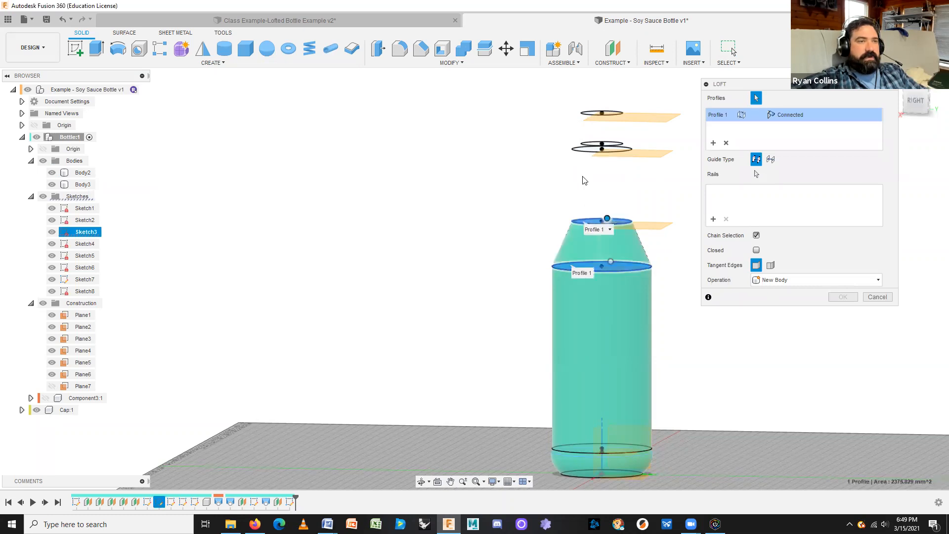
left_click(593, 147)
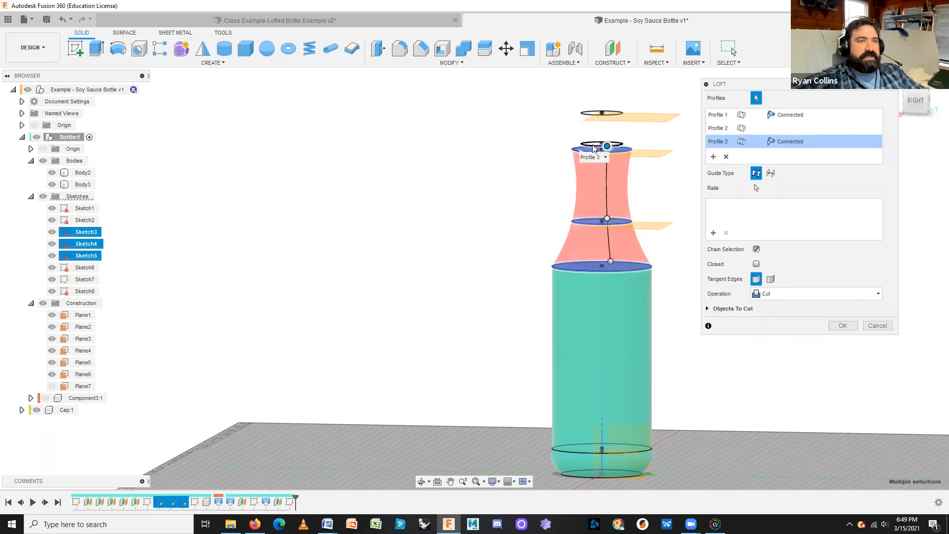
left_click(593, 147)
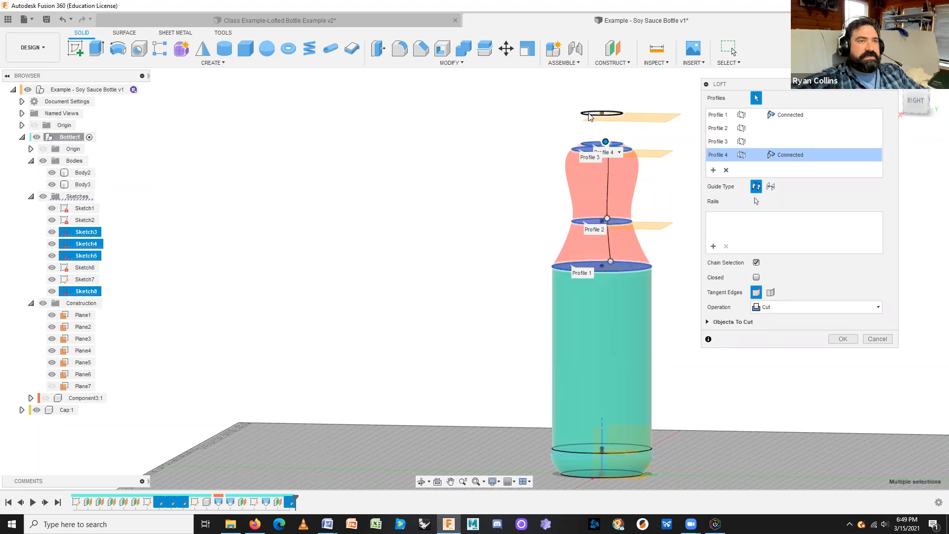
left_click(596, 115)
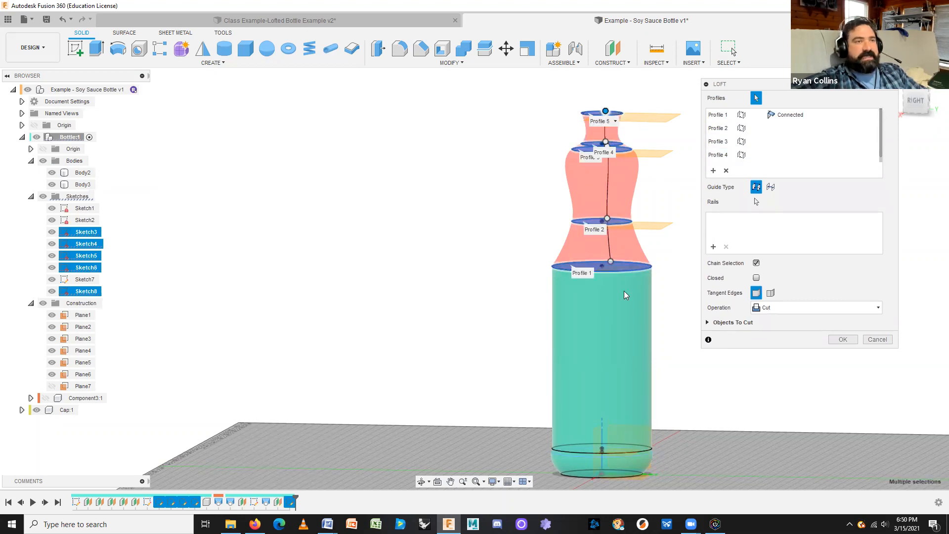
left_click(878, 340)
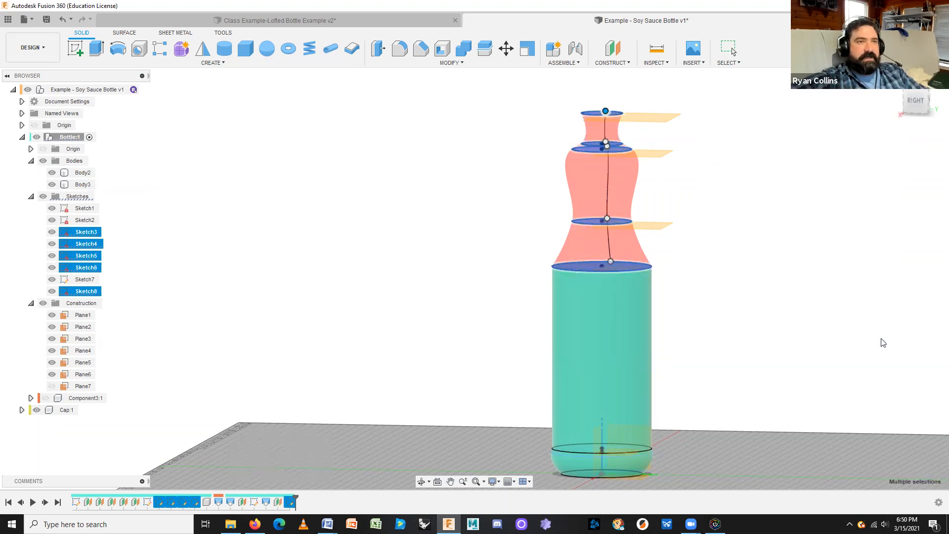
Set up a new-body loft from the main body's top circle through the two neck circles above to the 23 mm circle
right_click(299, 293)
left_click(303, 255)
left_click(575, 268)
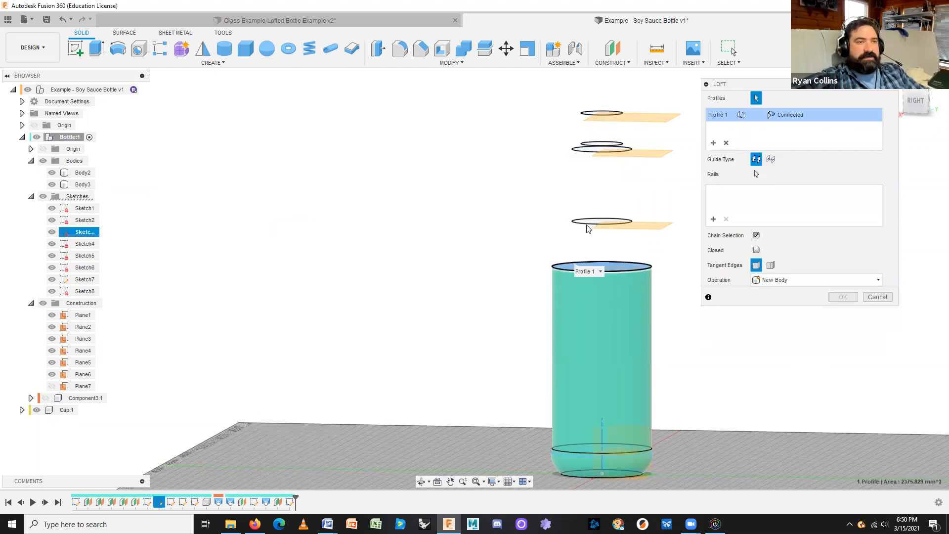
left_click(593, 221)
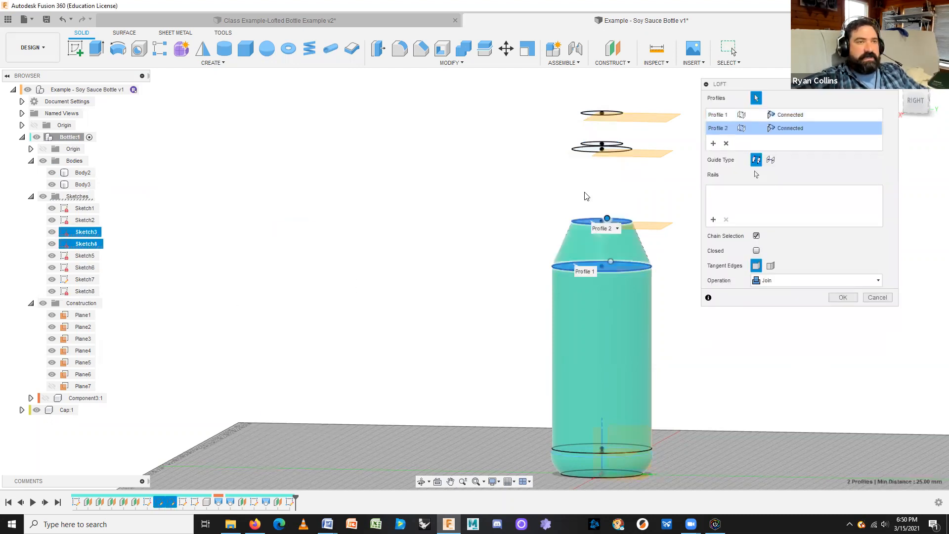
left_click(583, 150)
left_click(588, 148)
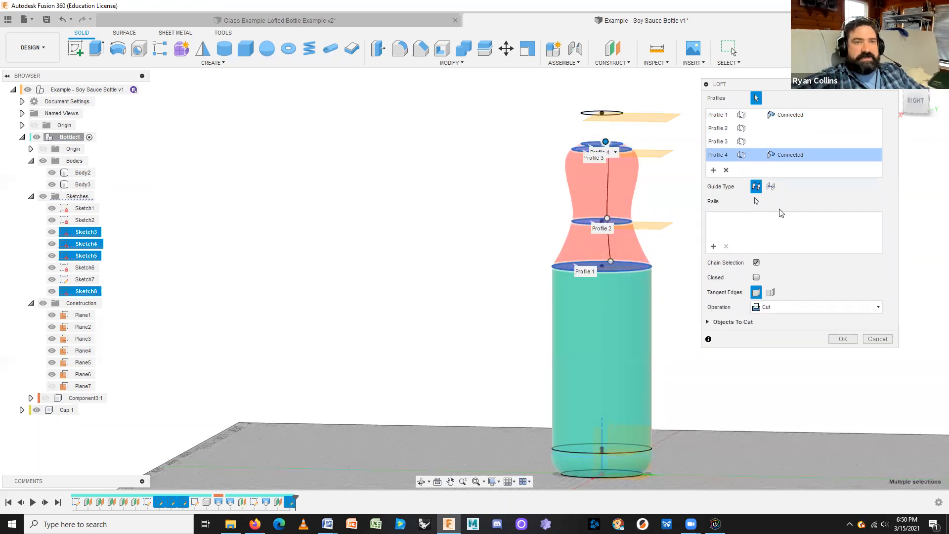
left_click(769, 309)
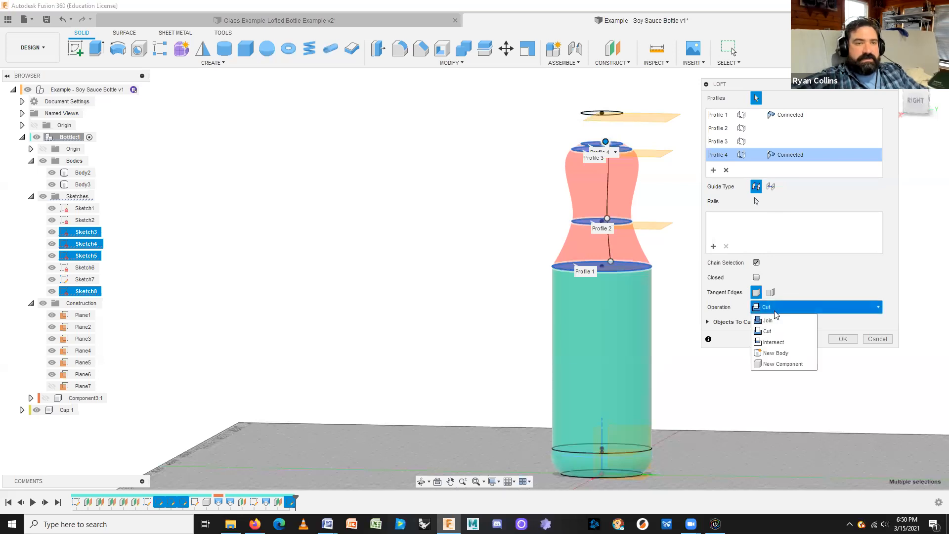
left_click(778, 354)
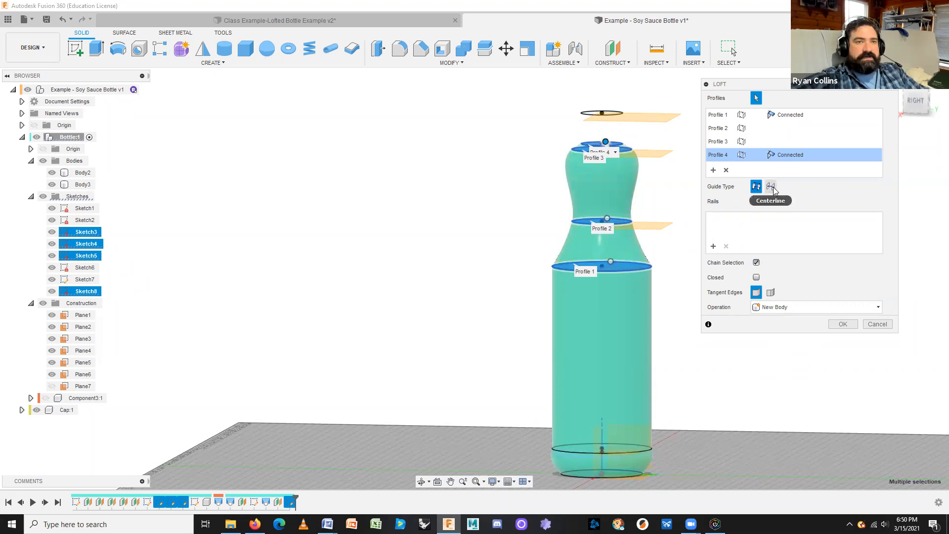
Try the Direction end condition on the loft's 23 mm circle profile and set it back to Connected
left_click(759, 188)
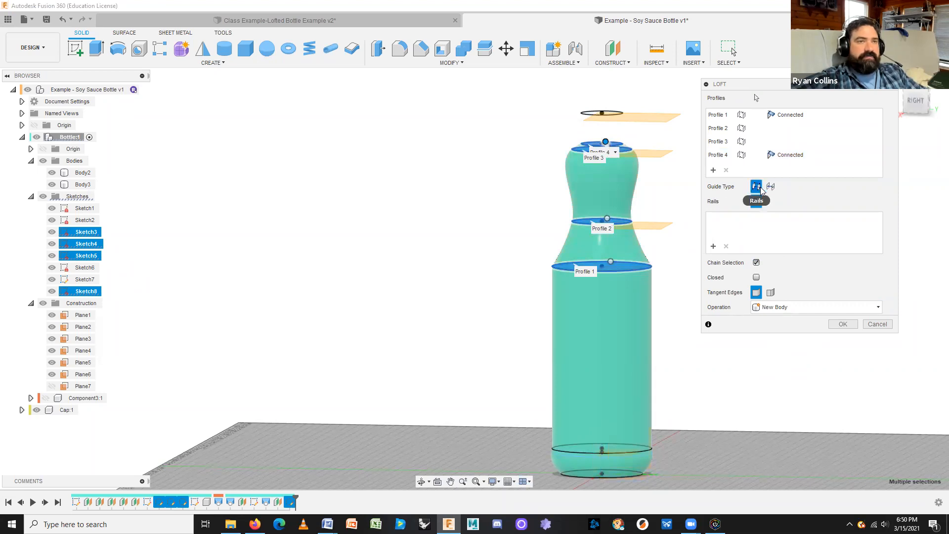
left_click(771, 156)
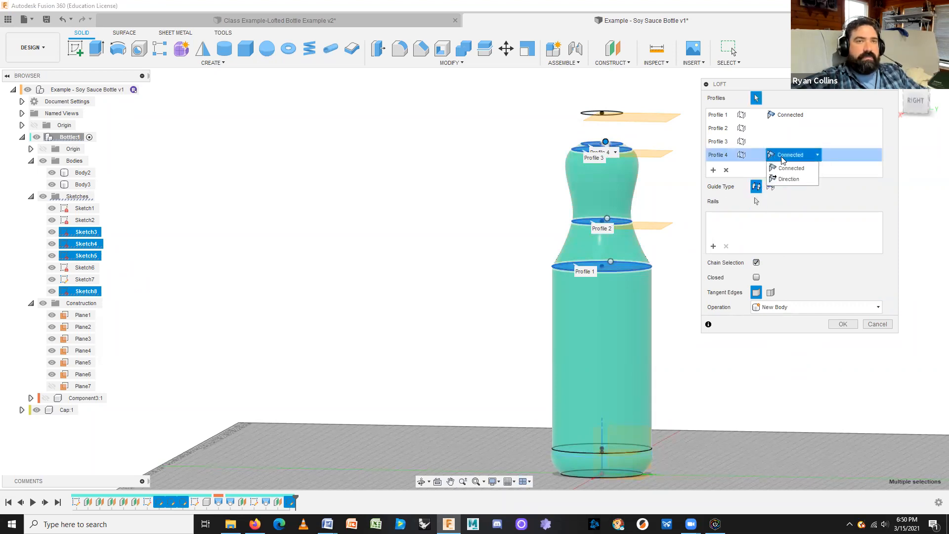
left_click(791, 179)
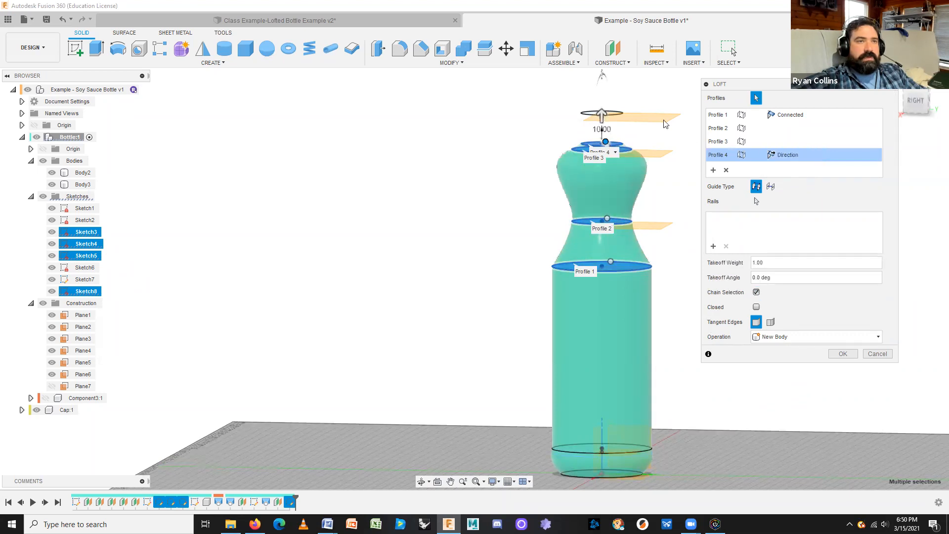
left_click_drag(604, 124, 602, 85)
left_click(789, 156)
left_click(791, 167)
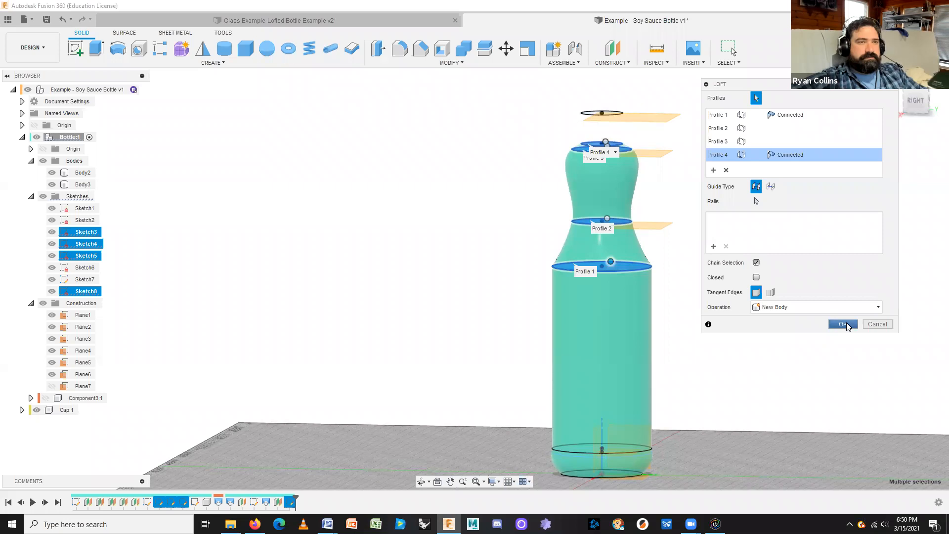
Remove all of the selected profiles from the loft so they can be picked in a different order
left_click(727, 170)
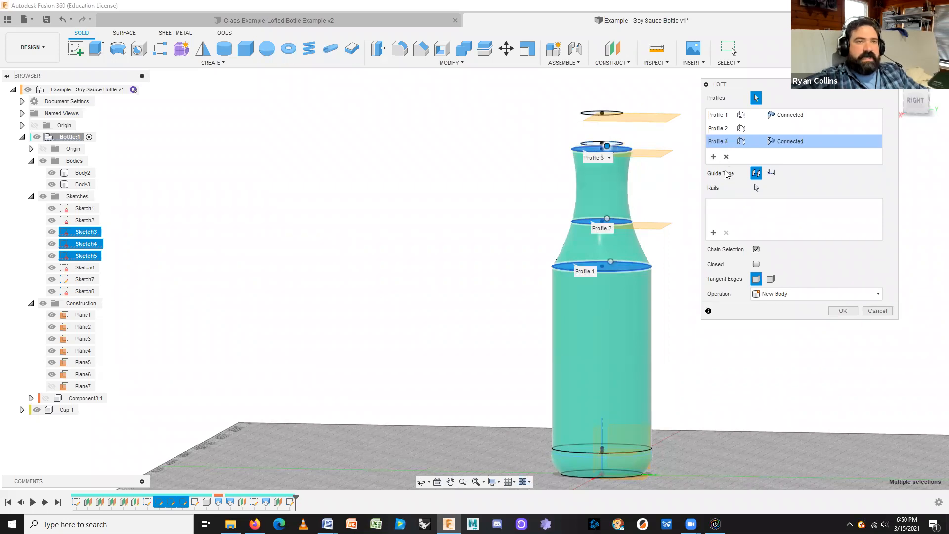
left_click(727, 157)
left_click(726, 143)
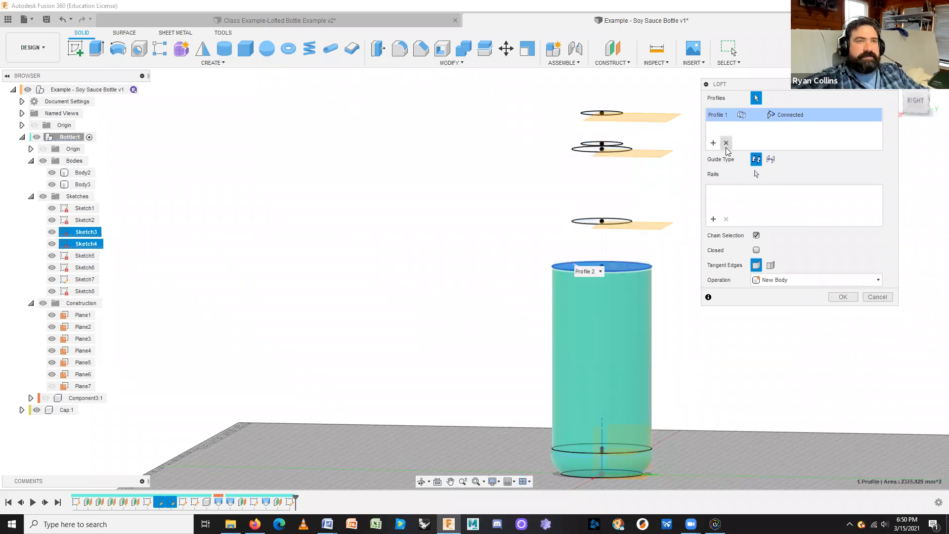
left_click(585, 150)
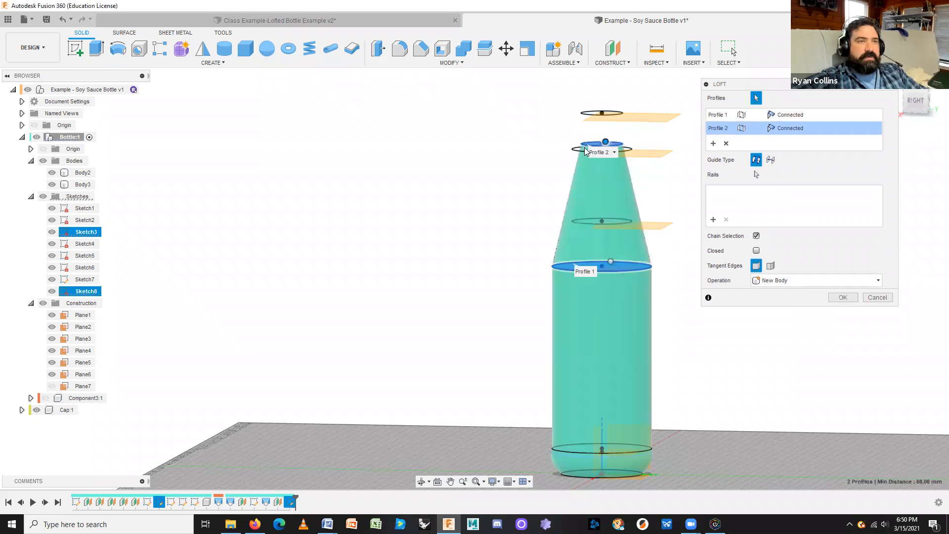
left_click(726, 143)
left_click(726, 143)
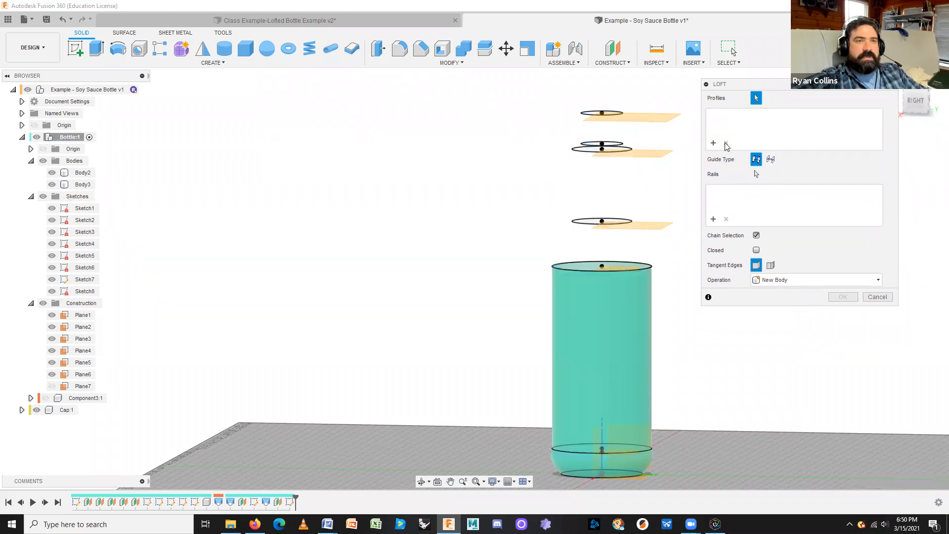
Create a new-body loft from the 23 mm circle down through the two neck circles to the main body's top circle
left_click(589, 147)
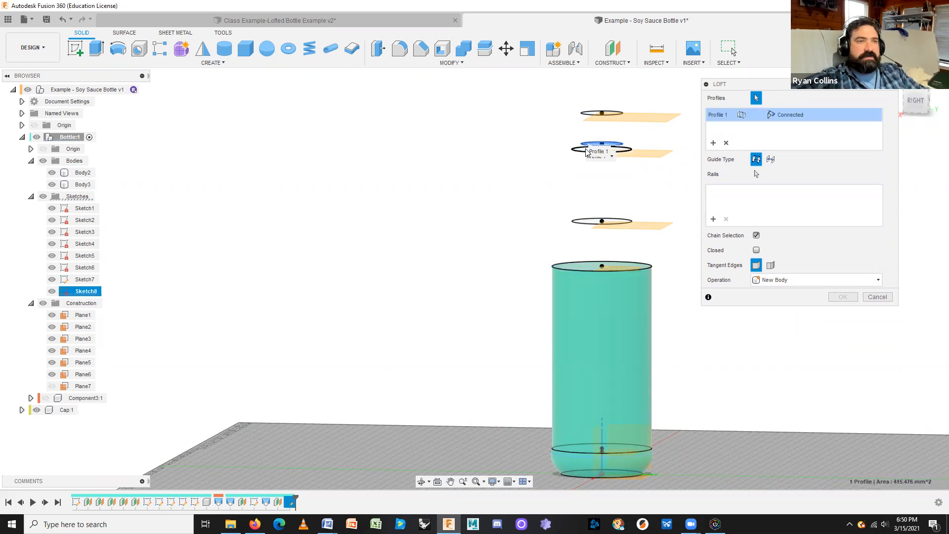
left_click(587, 150)
left_click(583, 222)
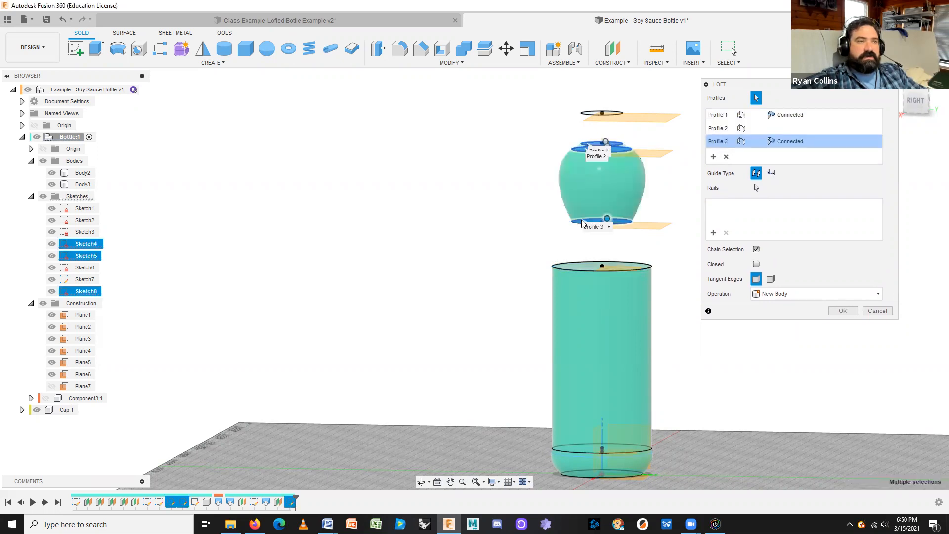
left_click(575, 267)
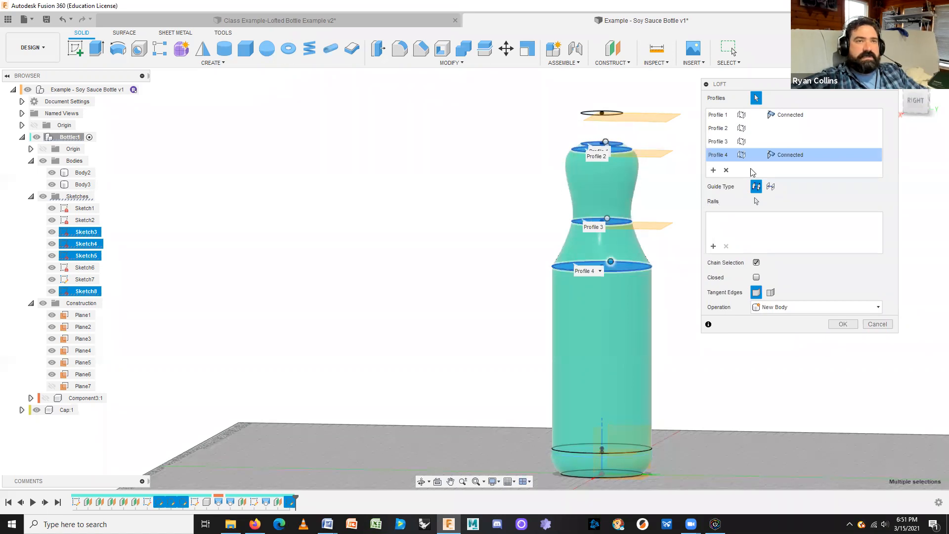
left_click(744, 145)
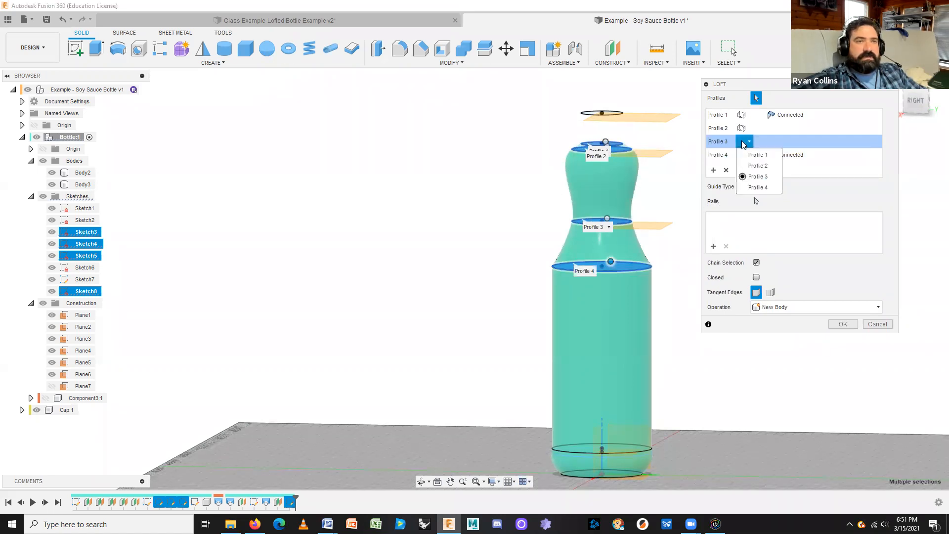
left_click(744, 144)
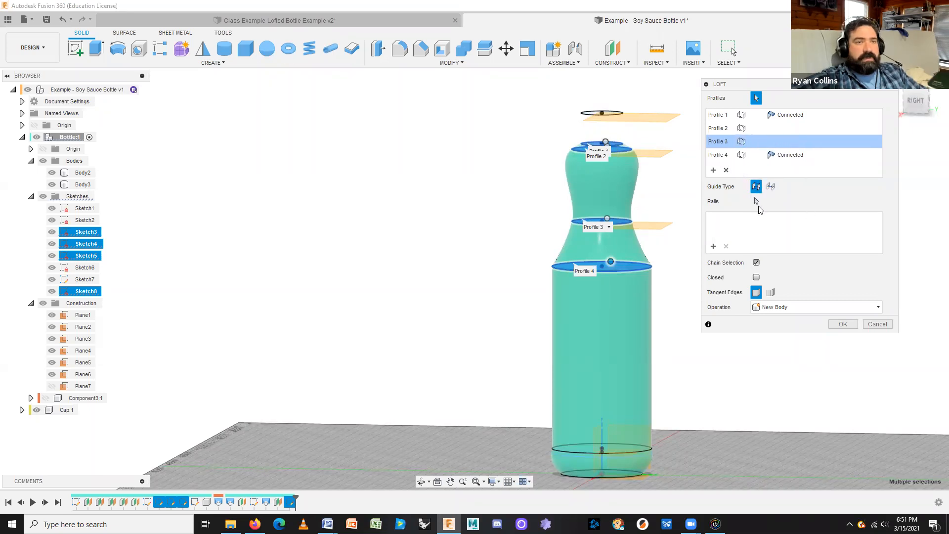
left_click(841, 324)
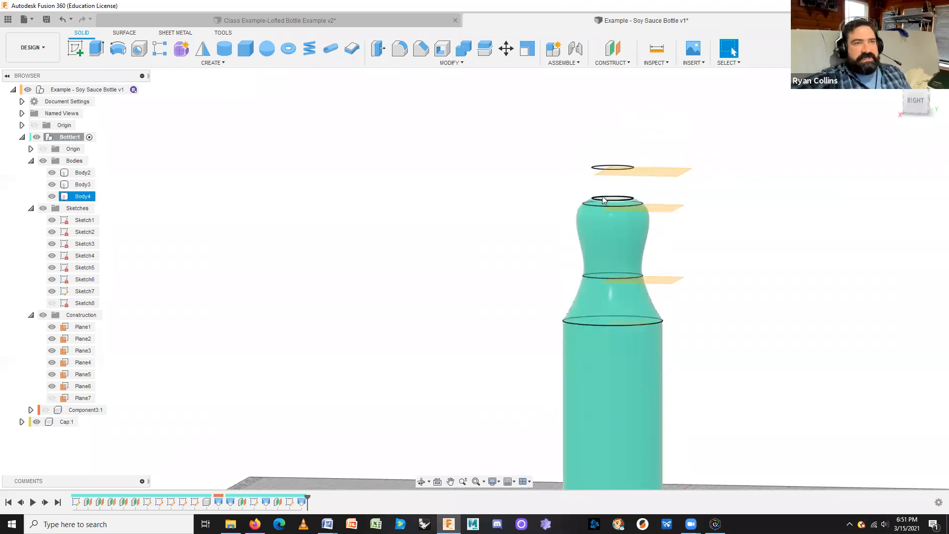
Extrude the top face of the lofted neck 17 mm upward as a new body
left_click(96, 48)
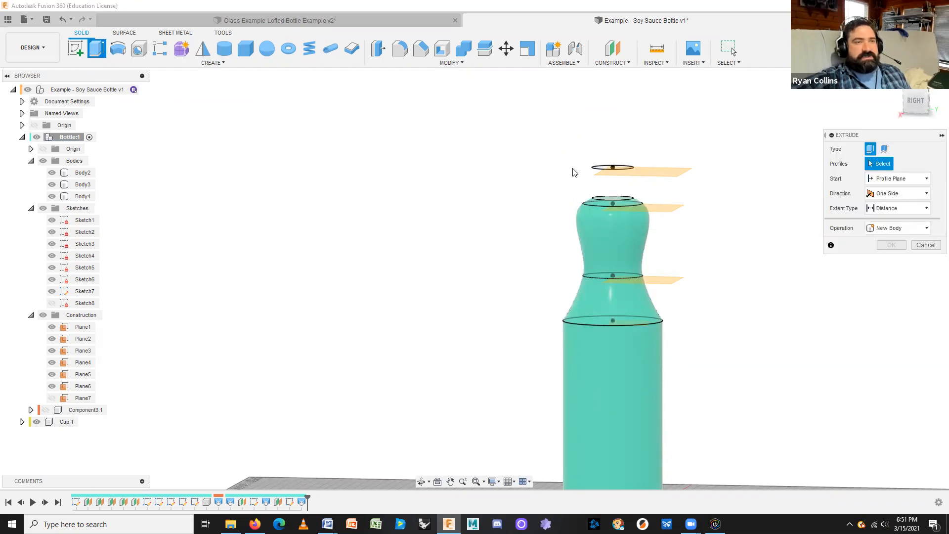
left_click(613, 194)
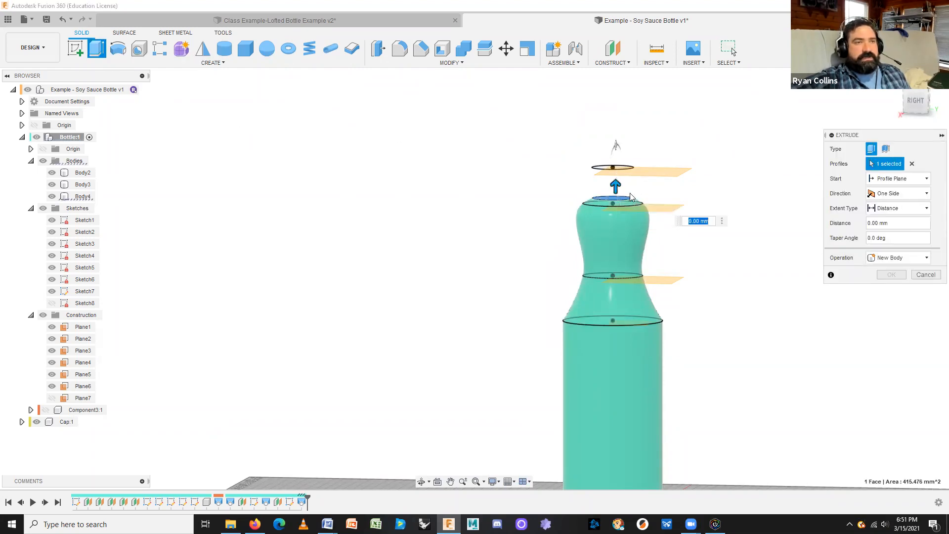
left_click_drag(615, 184, 616, 154)
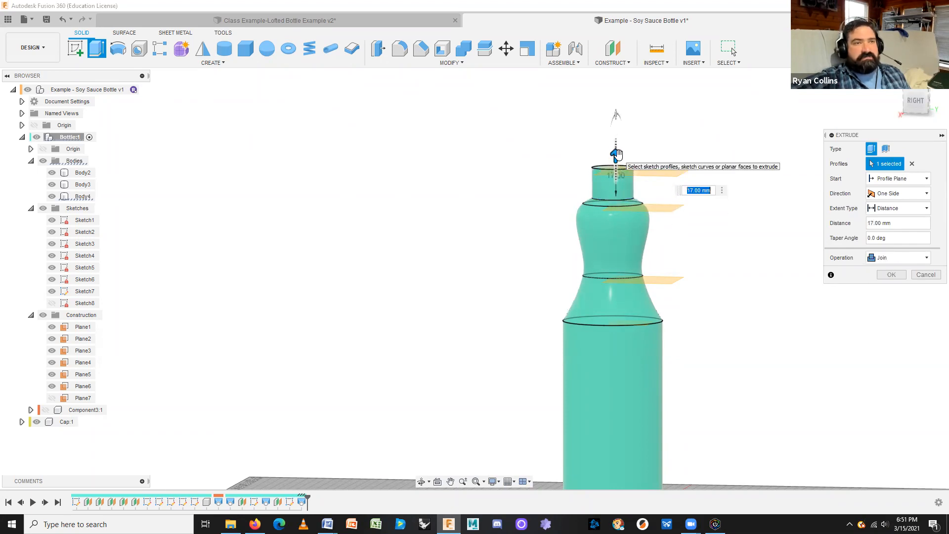
left_click(893, 259)
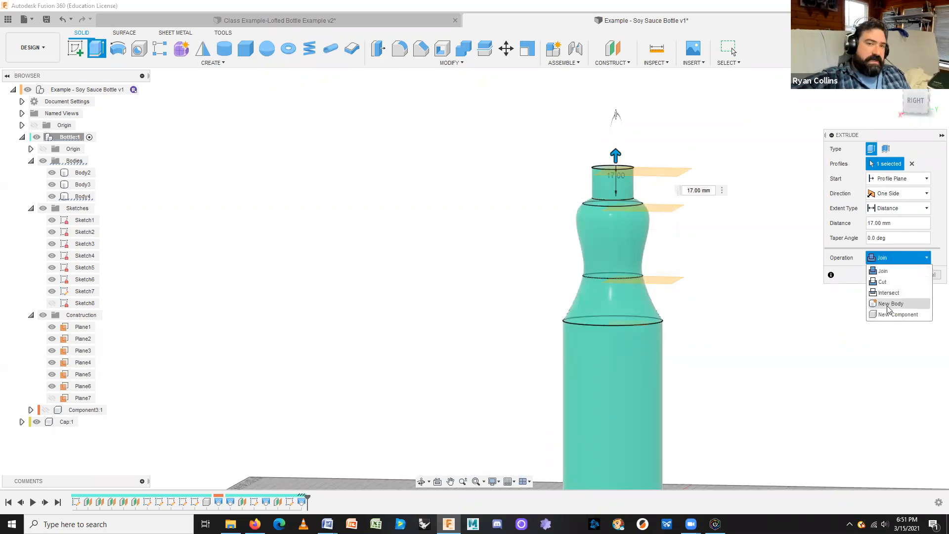
left_click(888, 303)
left_click(903, 274)
Hide all of the Bottle's construction planes and sketches
scroll(767, 361, "down", 2)
scroll(740, 352, "up", 2)
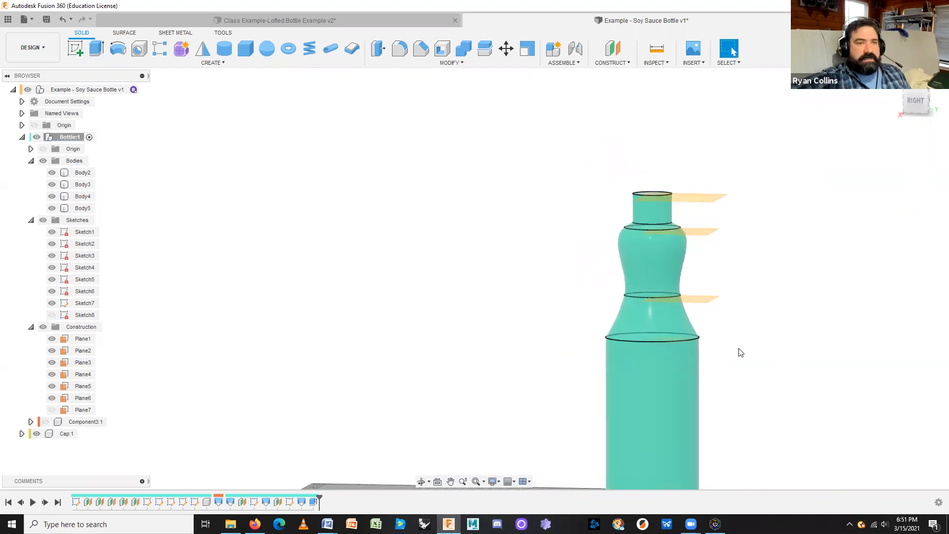
scroll(613, 115, "down", 3)
scroll(613, 115, "up", 1)
left_click(613, 115)
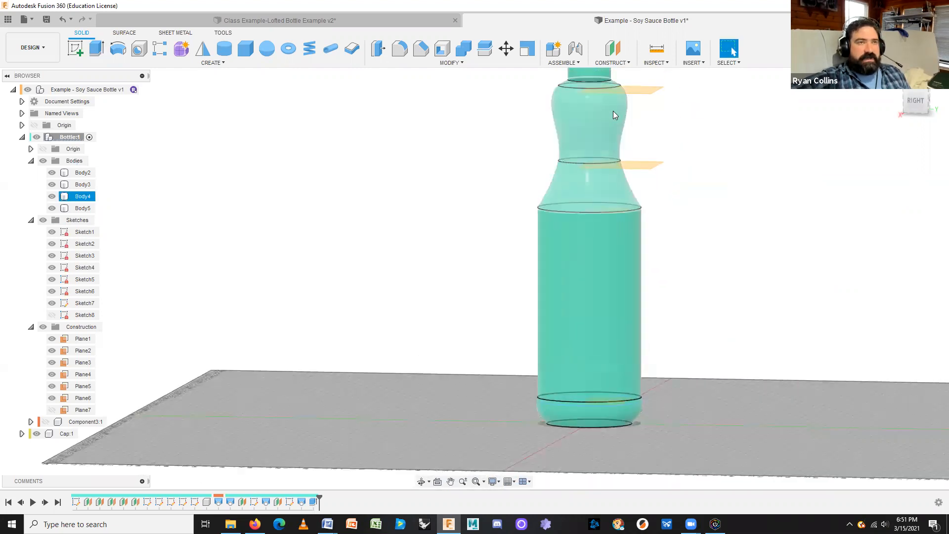
scroll(713, 163, "down", 1)
middle_click_drag(716, 160, 708, 251)
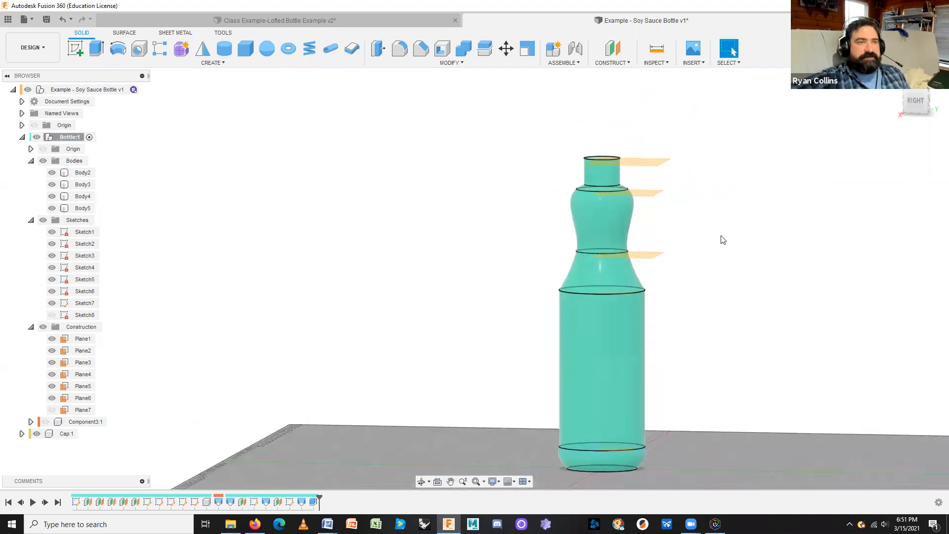
scroll(777, 352, "down", 1)
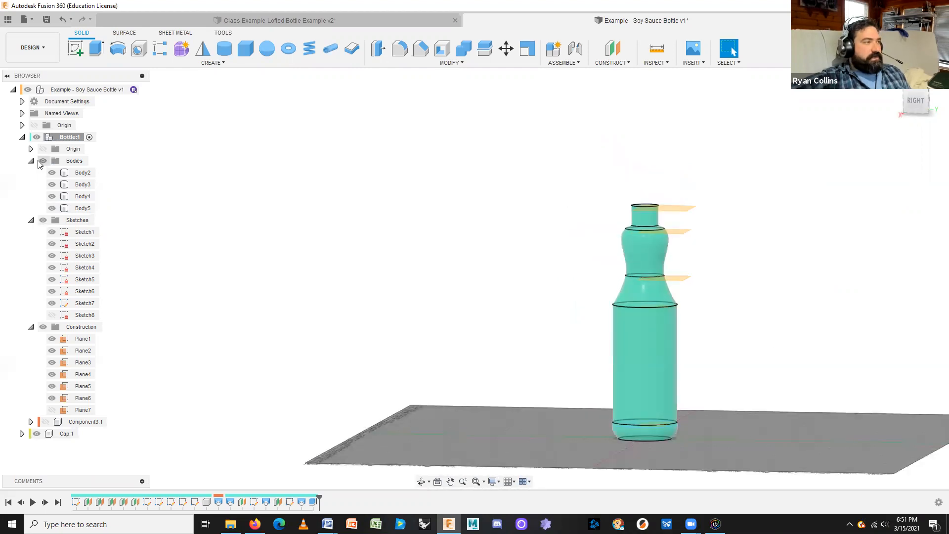
left_click(43, 327)
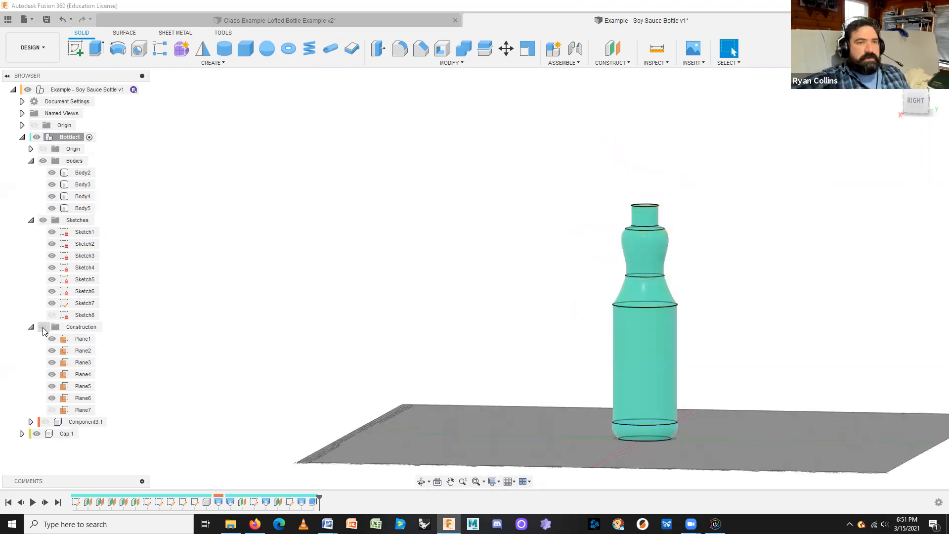
left_click(43, 220)
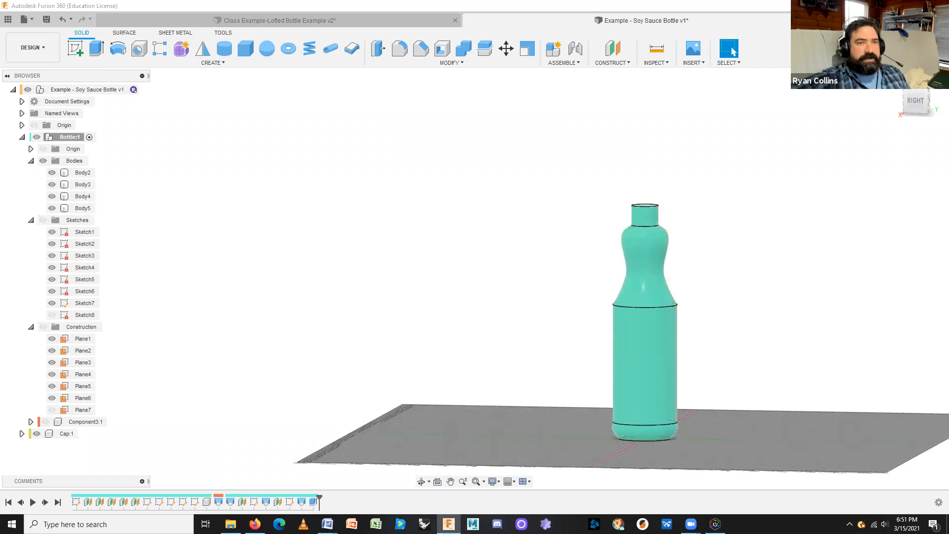
Combine all four bottle bodies with the Join operation and the New Component option enabled
scroll(794, 383, "down", 1)
scroll(788, 371, "up", 3)
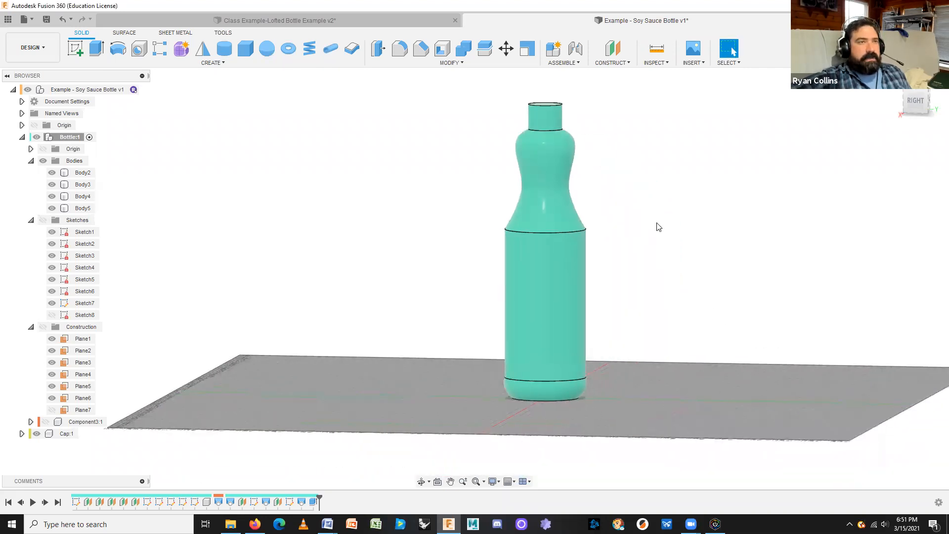
left_click_drag(656, 113, 444, 428)
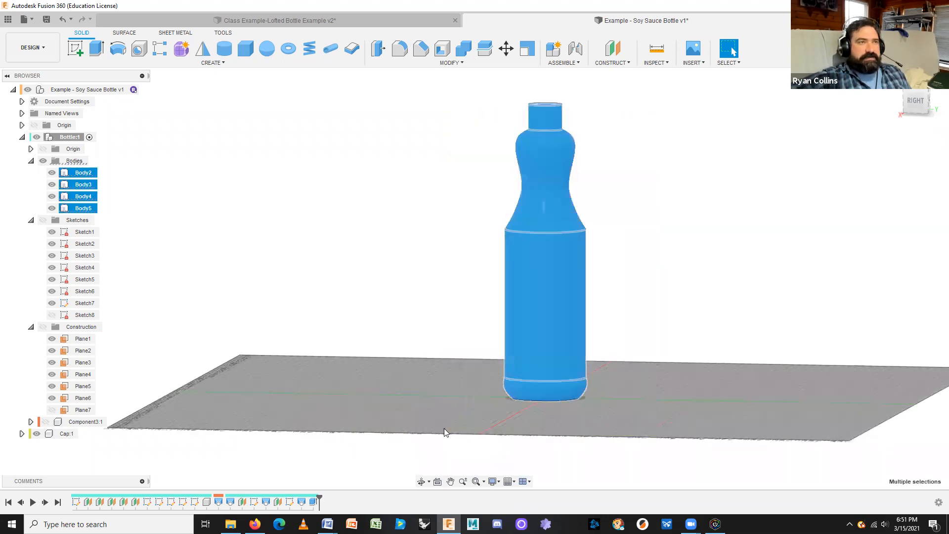
left_click(467, 49)
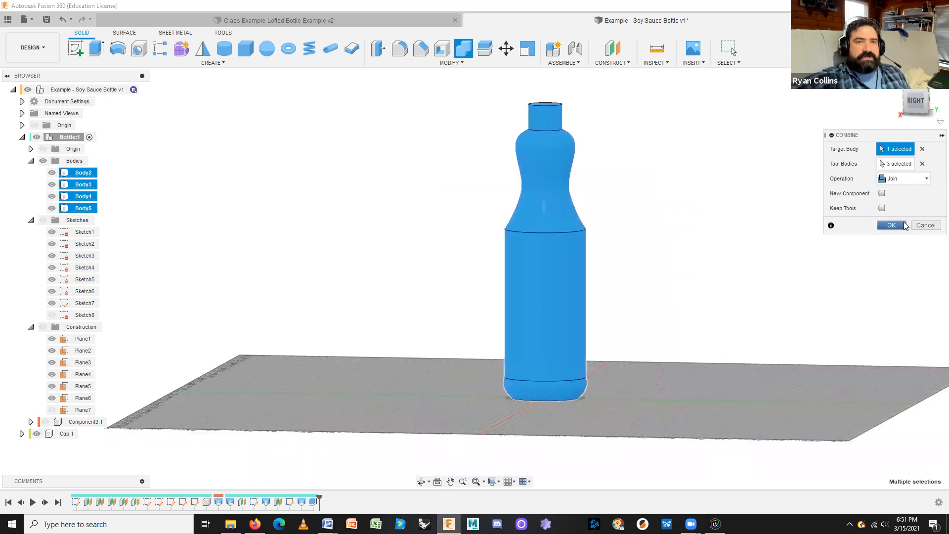
left_click(882, 194)
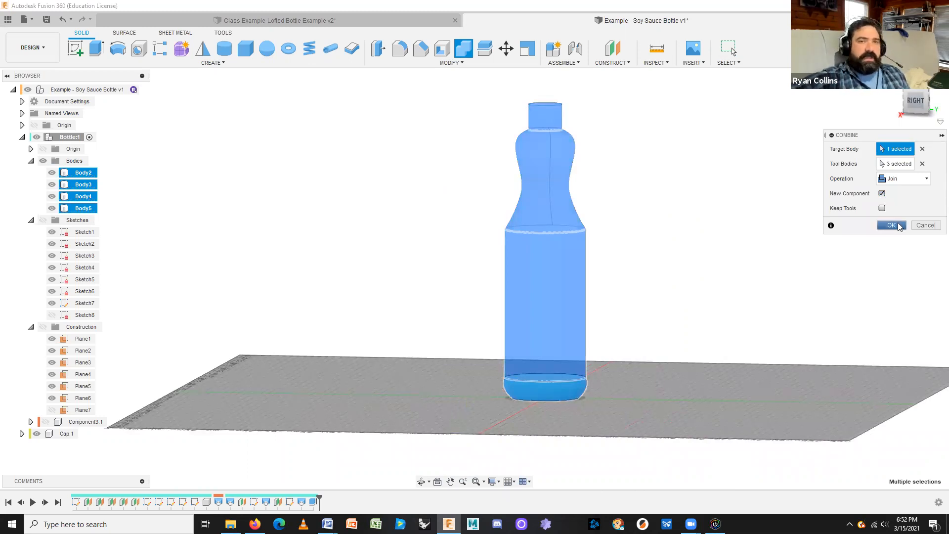
left_click(899, 226)
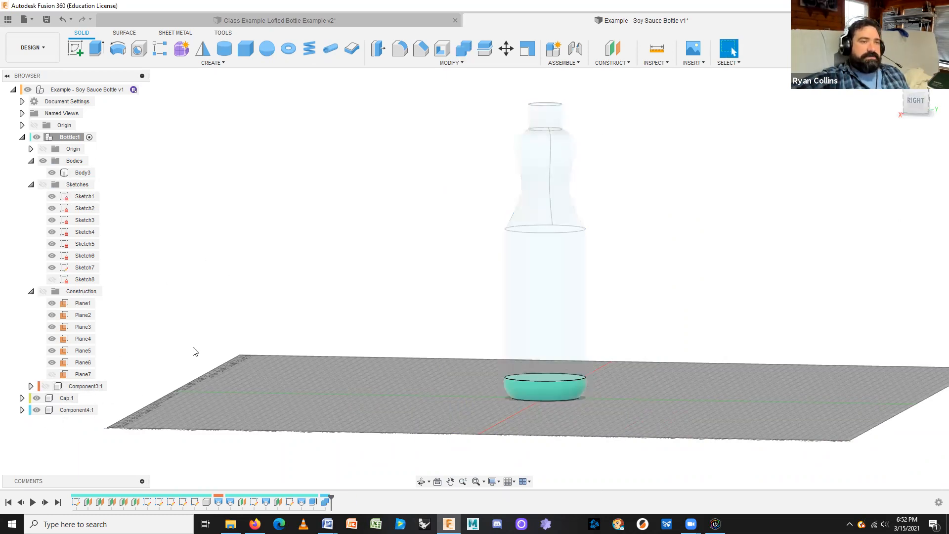
Try to reselect the bodies above the base as tool bodies of the Combine feature, and check which component the parts belong to
left_click(567, 392)
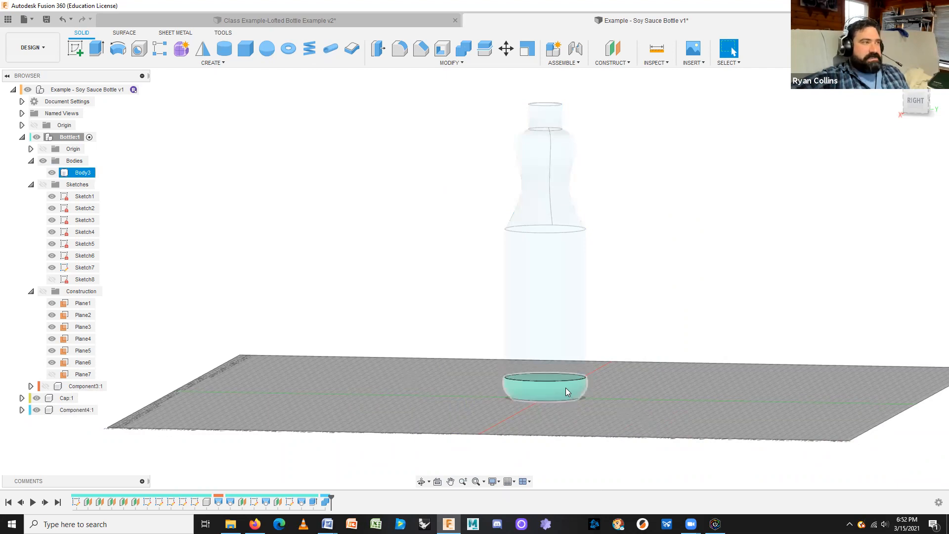
left_click(411, 316)
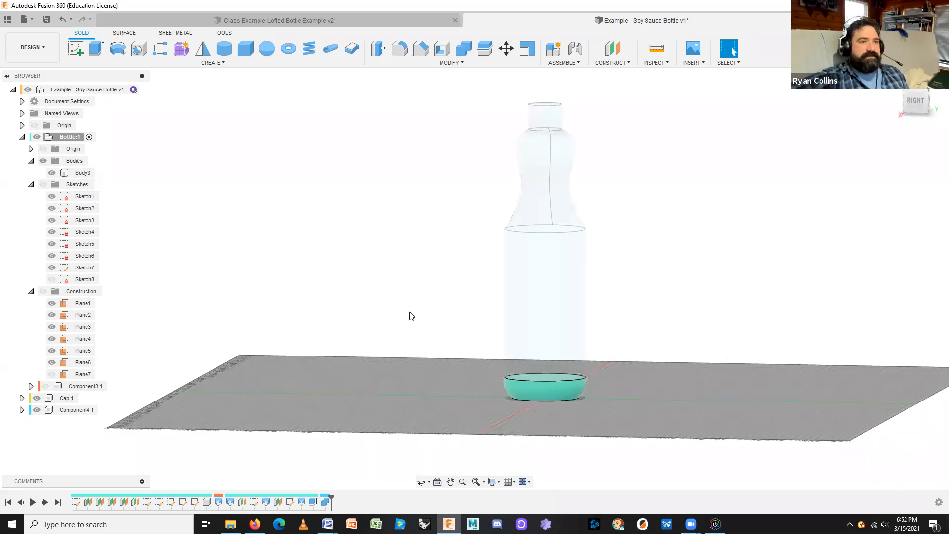
right_click(325, 502)
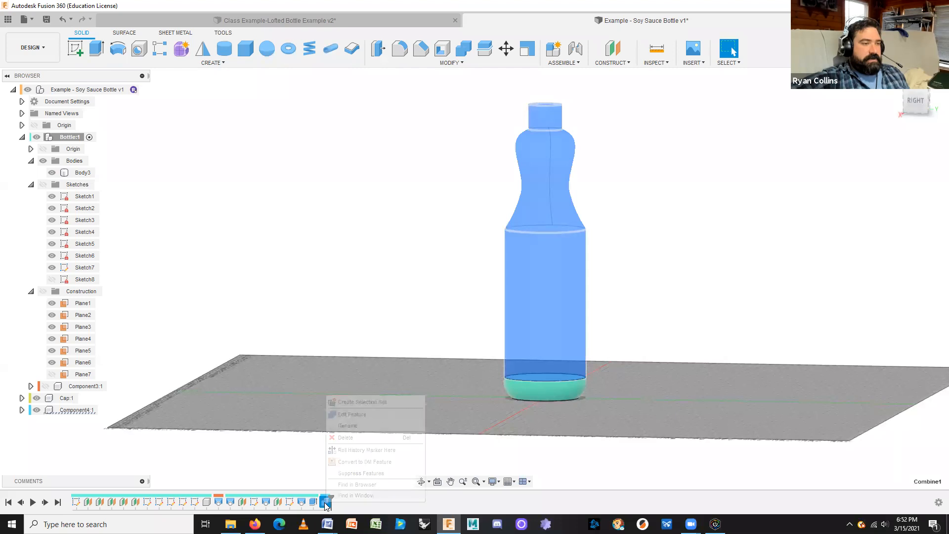
left_click(352, 415)
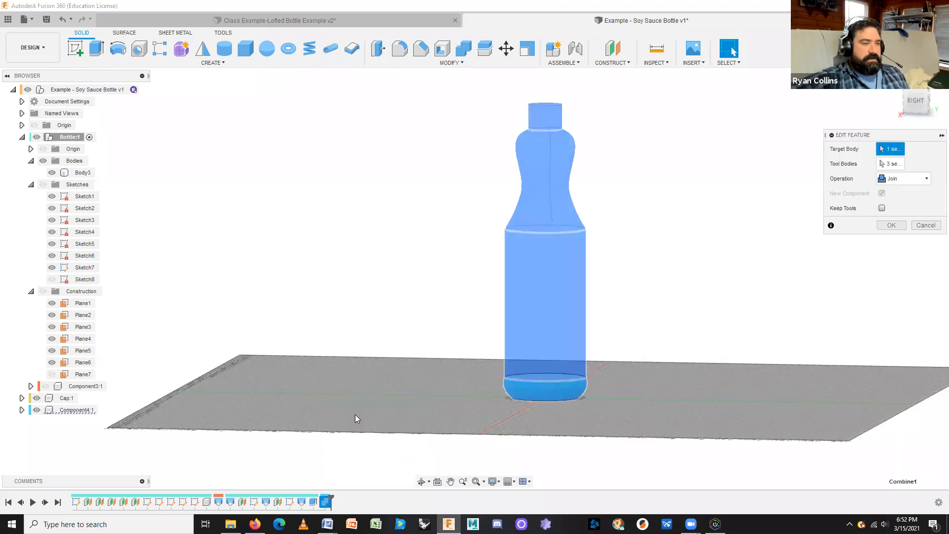
left_click(922, 163)
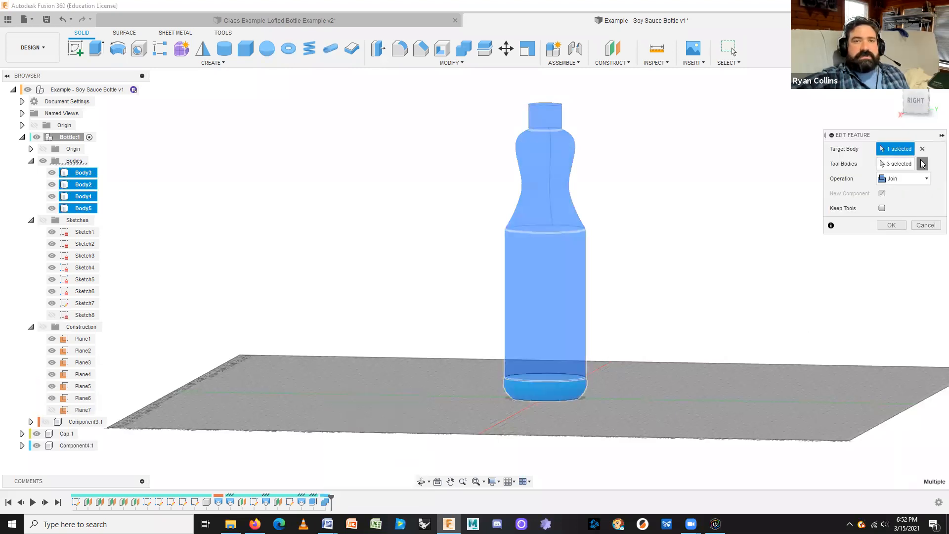
left_click_drag(609, 97, 479, 444)
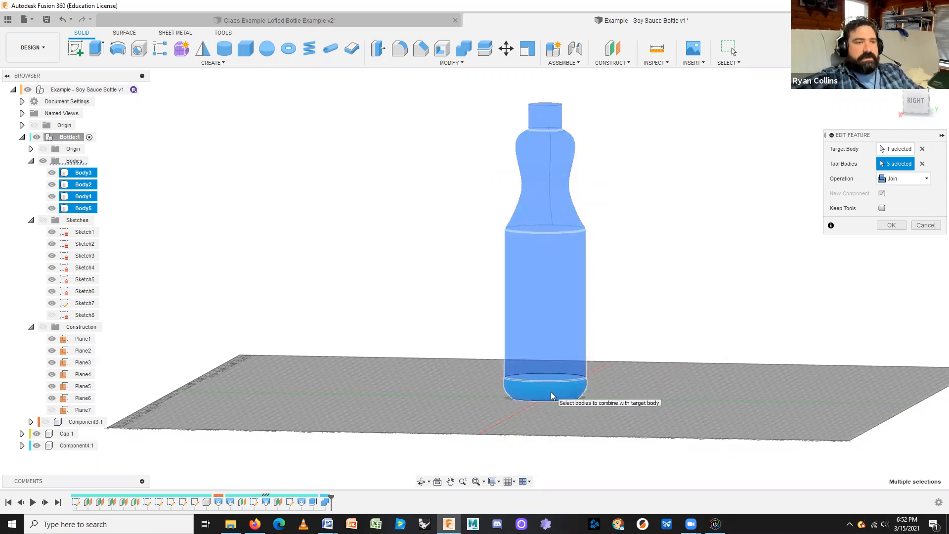
left_click(552, 327)
left_click(557, 214)
left_click(546, 113)
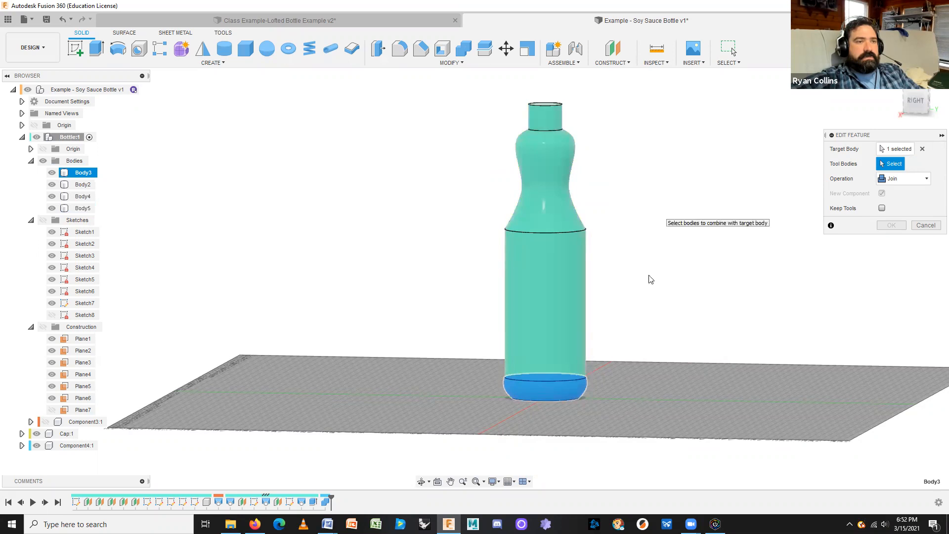
left_click(919, 226)
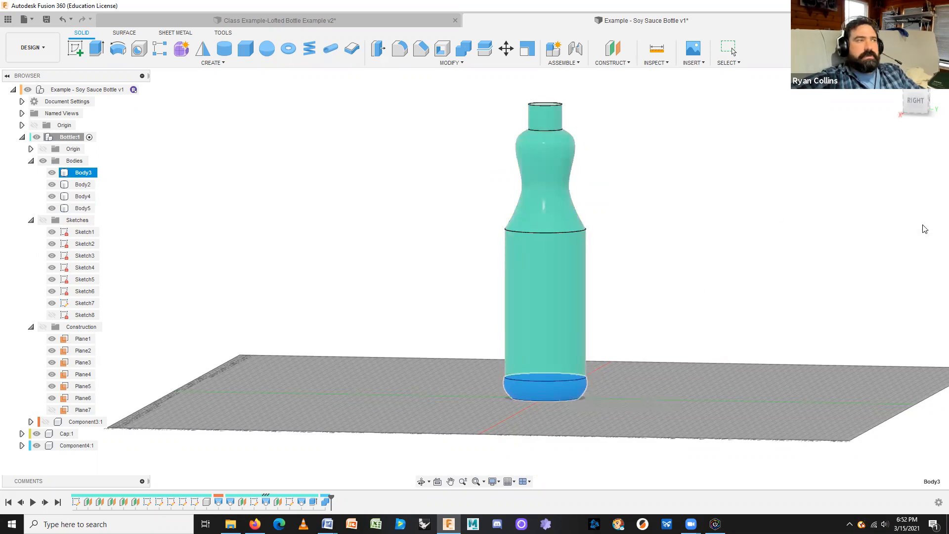
left_click(563, 391)
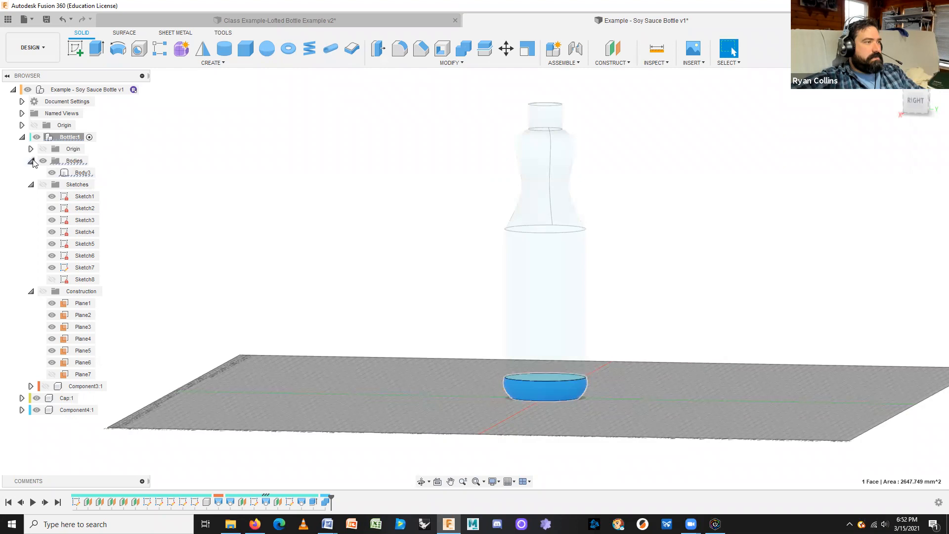
left_click(514, 283)
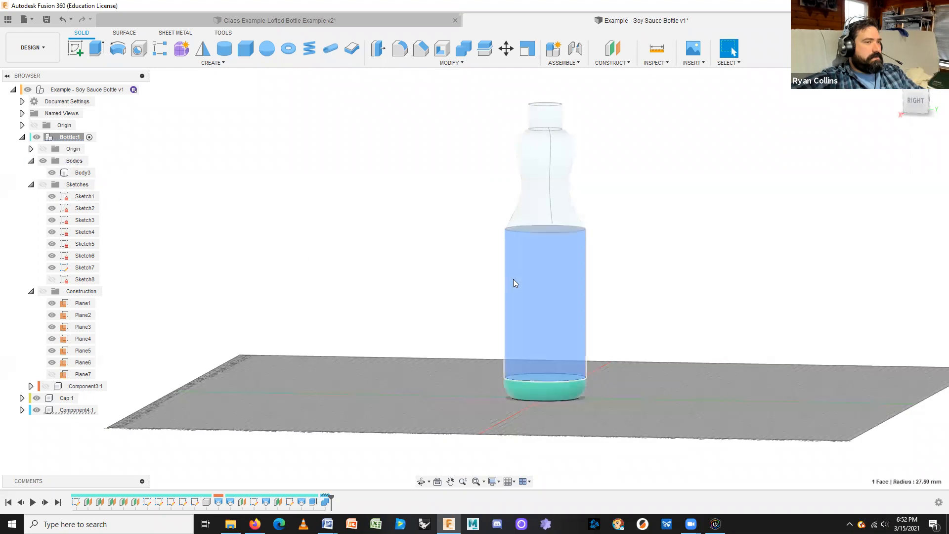
Undo the Combine of the bottle bodies and check whether the base and main body select separately
left_click(691, 278)
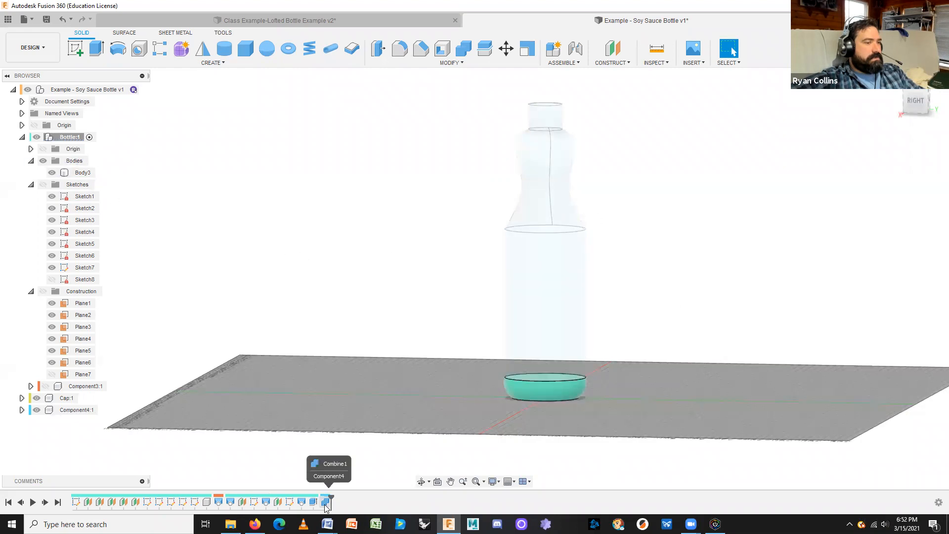
key("ctrl+z")
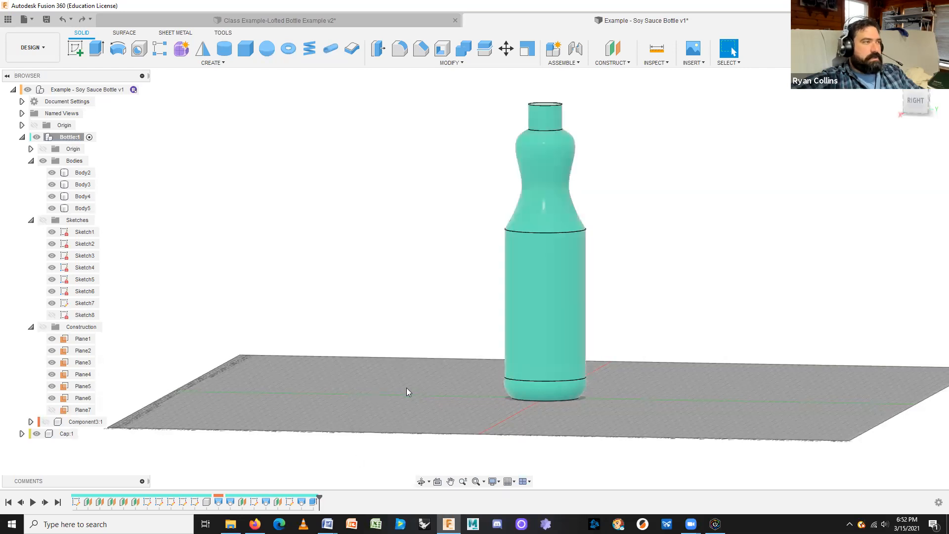
left_click(534, 391)
left_click(546, 325)
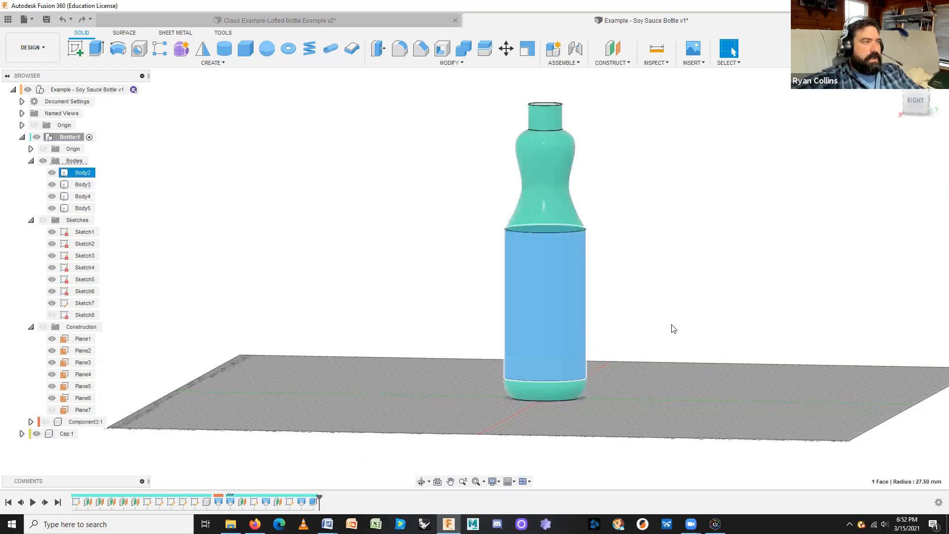
left_click(673, 328)
Try to join all four bottle bodies again with the spout as target and New Component enabled, and undo that Combine
left_click_drag(622, 167, 495, 486)
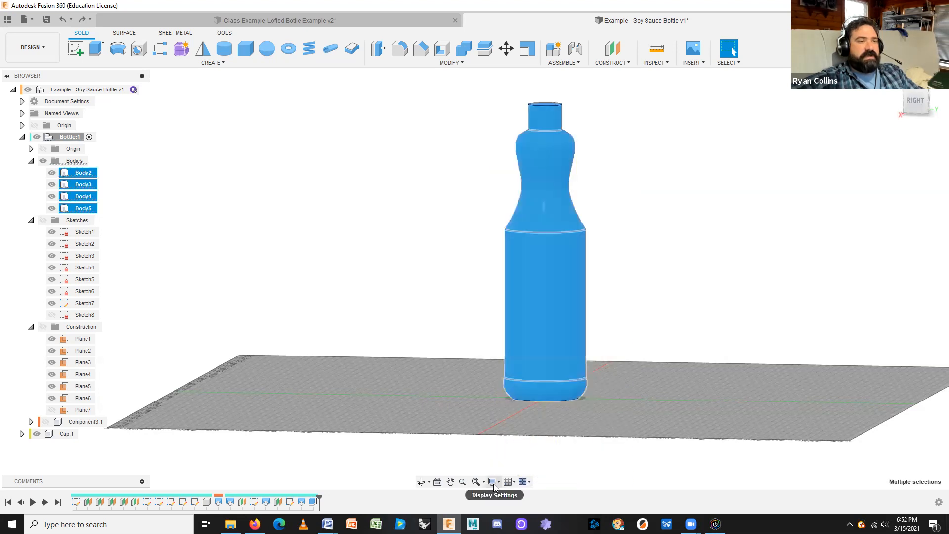
left_click(464, 48)
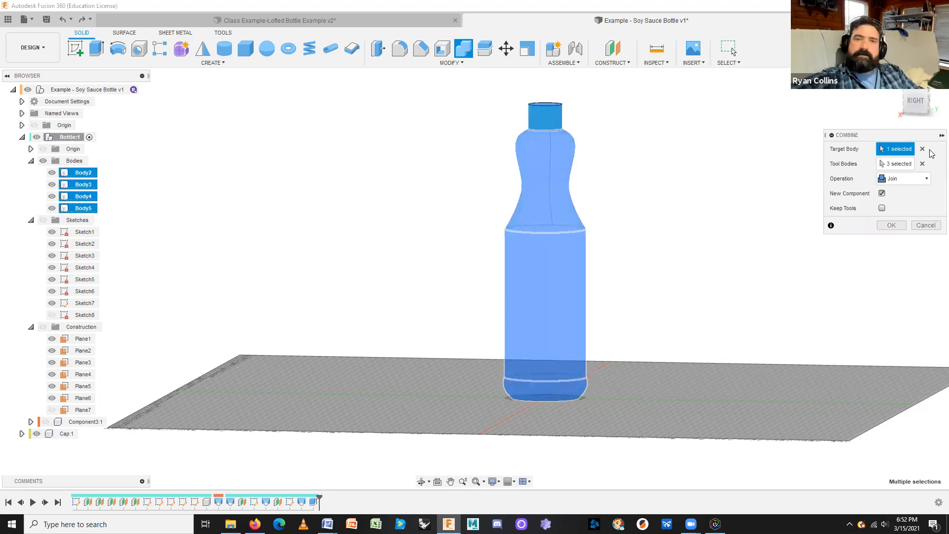
left_click(895, 225)
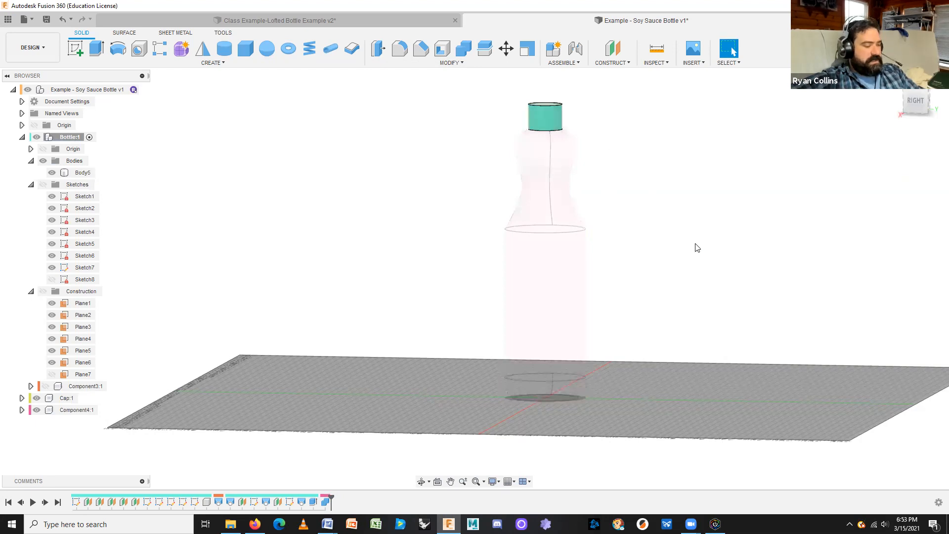
key("ctrl+z")
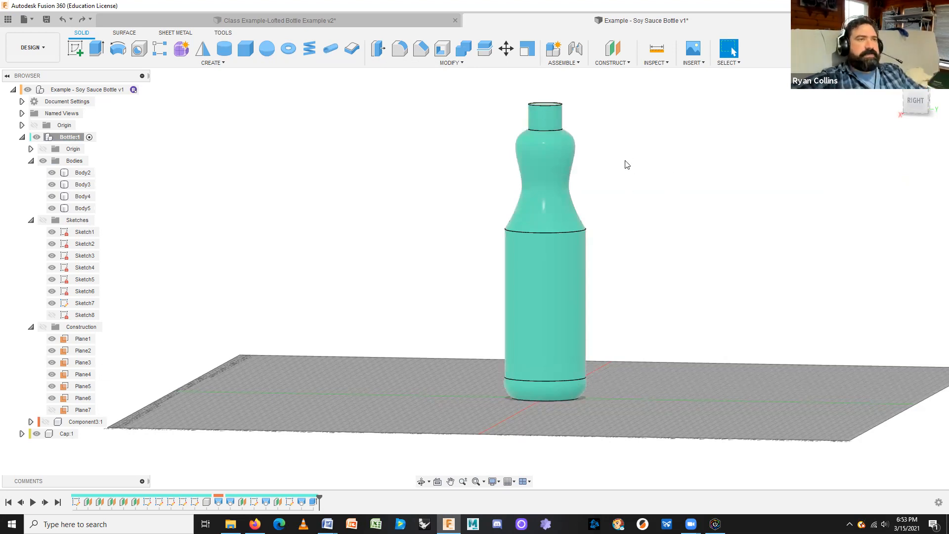
scroll(618, 178, "up", 5)
middle_click_drag(640, 187, 637, 225, "shift")
scroll(648, 288, "down", 3)
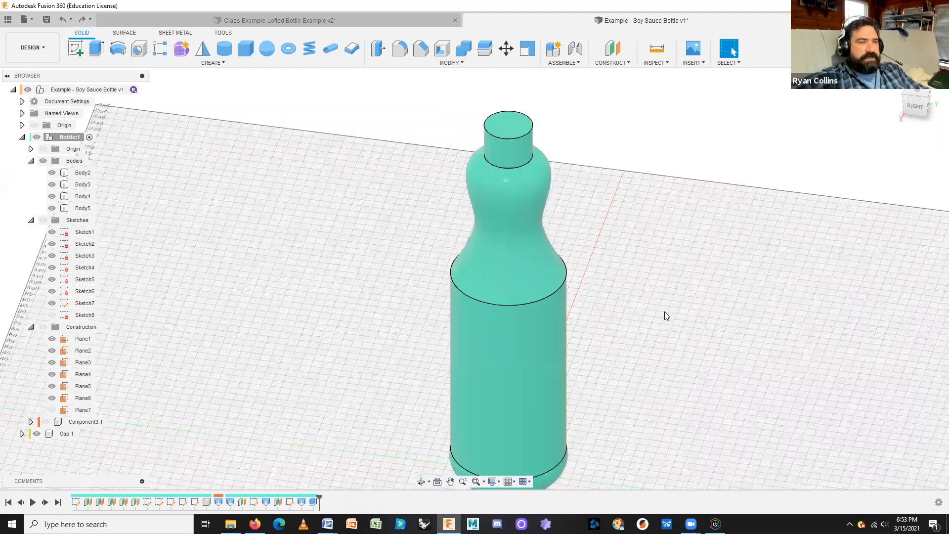
scroll(664, 312, "down", 5)
left_click_drag(512, 496, 499, 491)
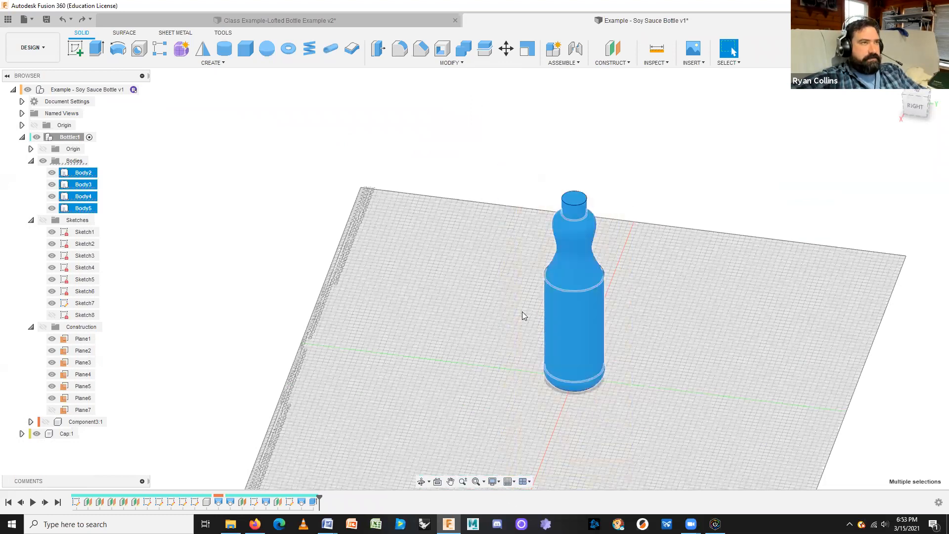
left_click(463, 48)
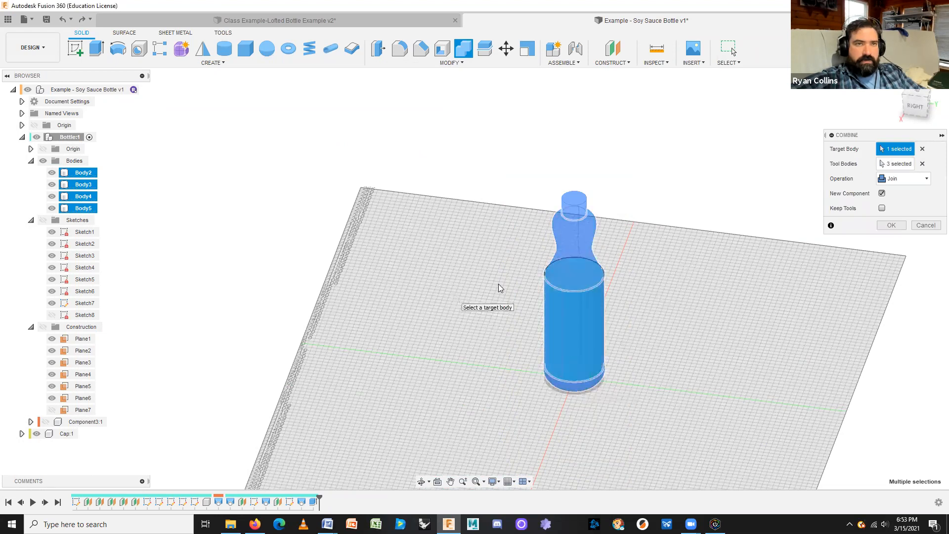
left_click(922, 163)
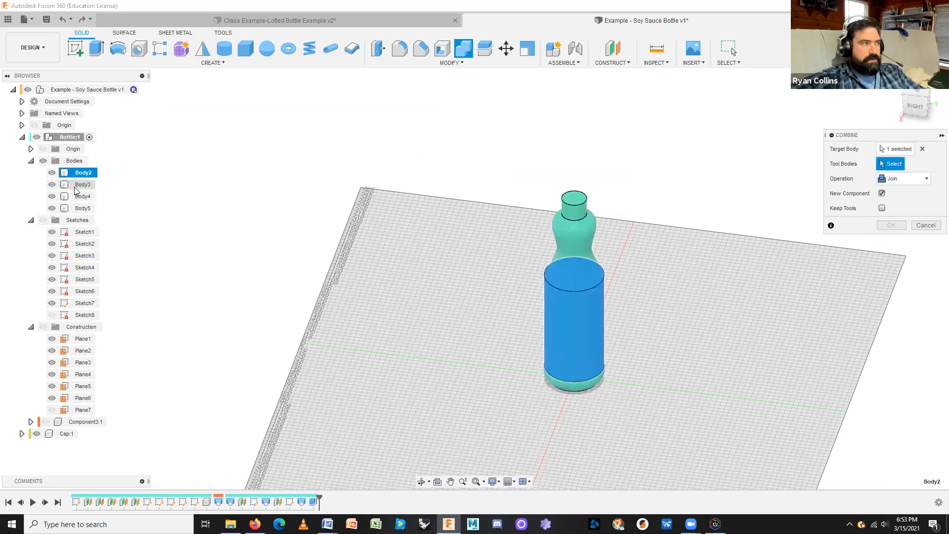
left_click(80, 209)
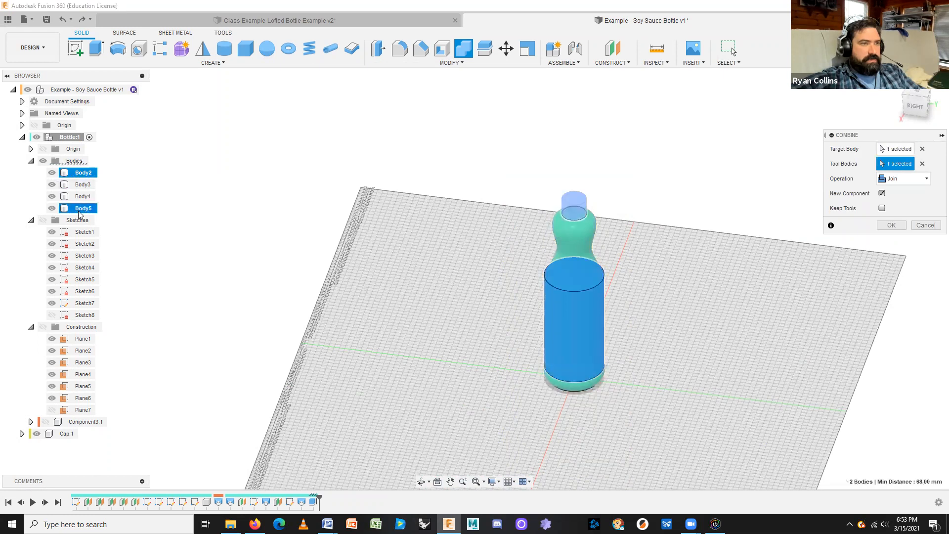
left_click(81, 196)
left_click(82, 185)
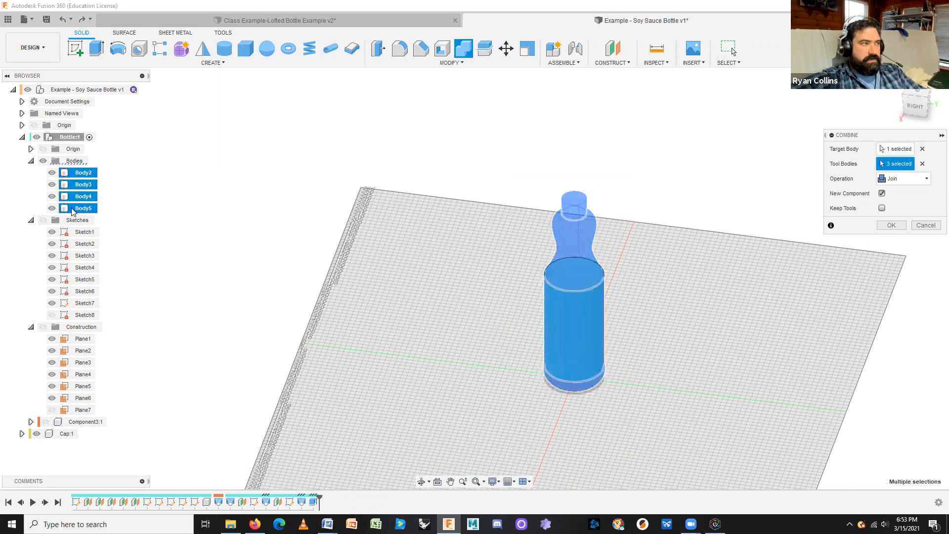
left_click(76, 208)
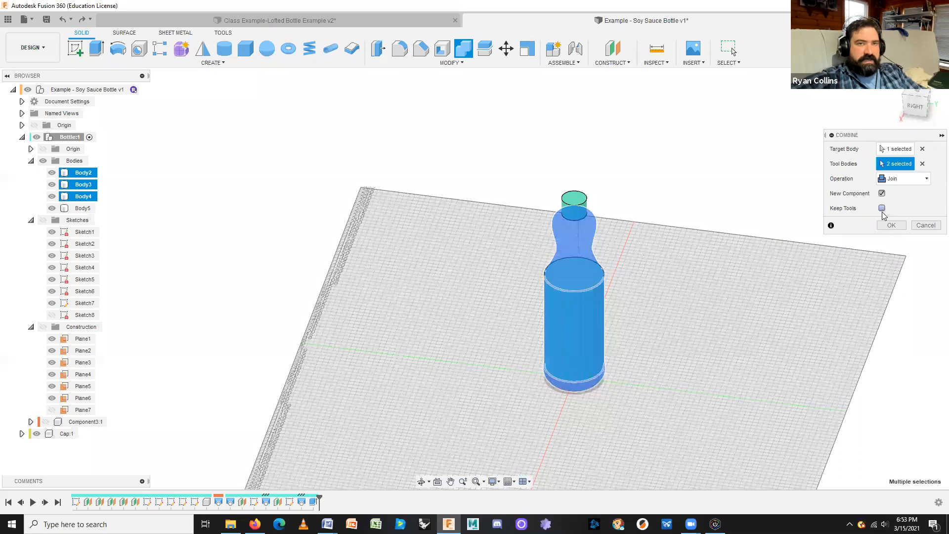
left_click(883, 193)
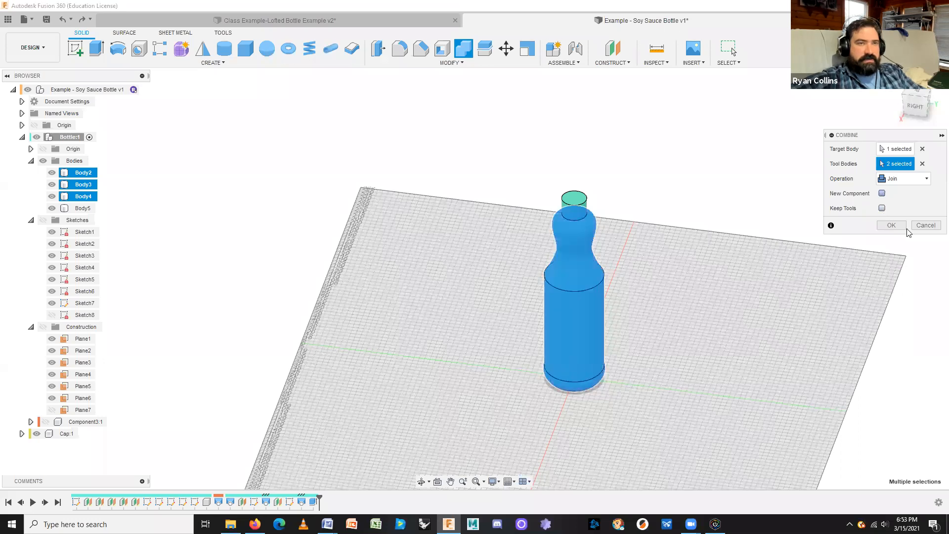
left_click(79, 209)
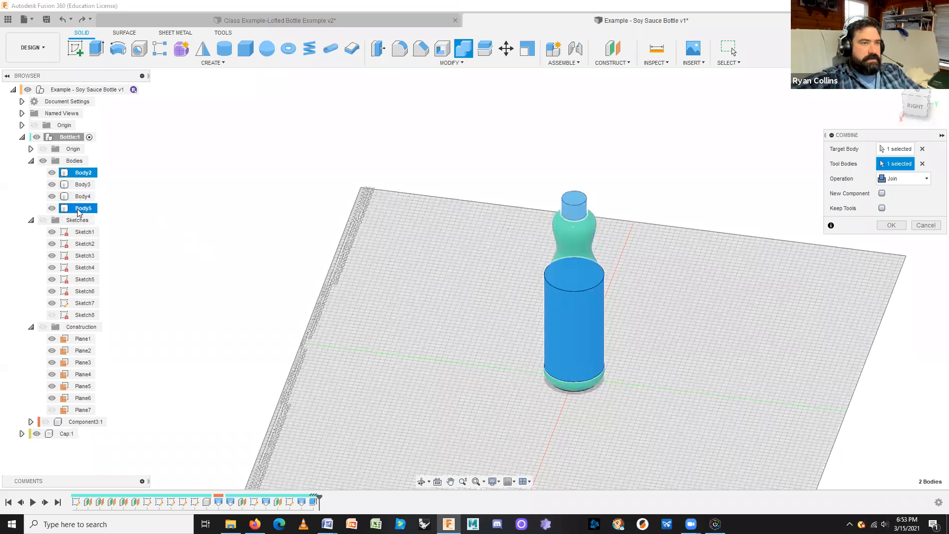
left_click(85, 185, "shift")
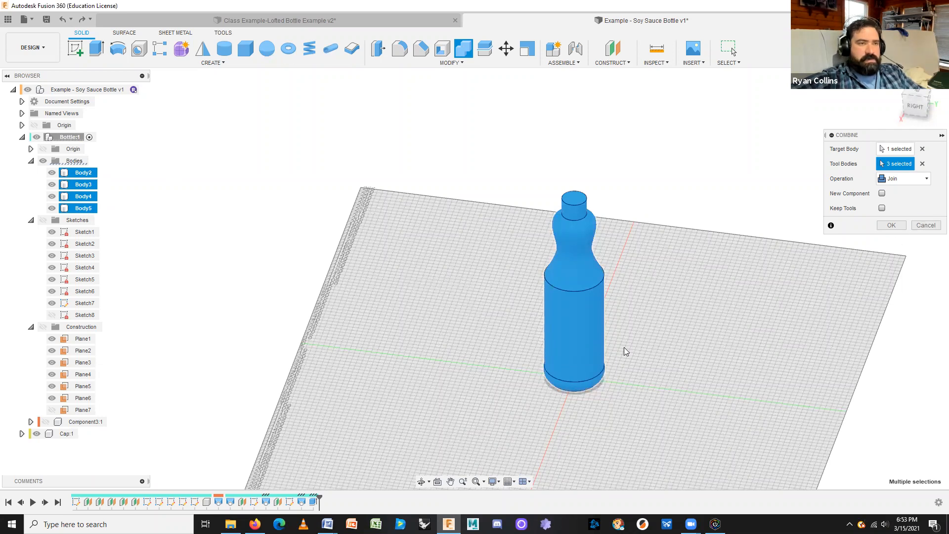
left_click(923, 227)
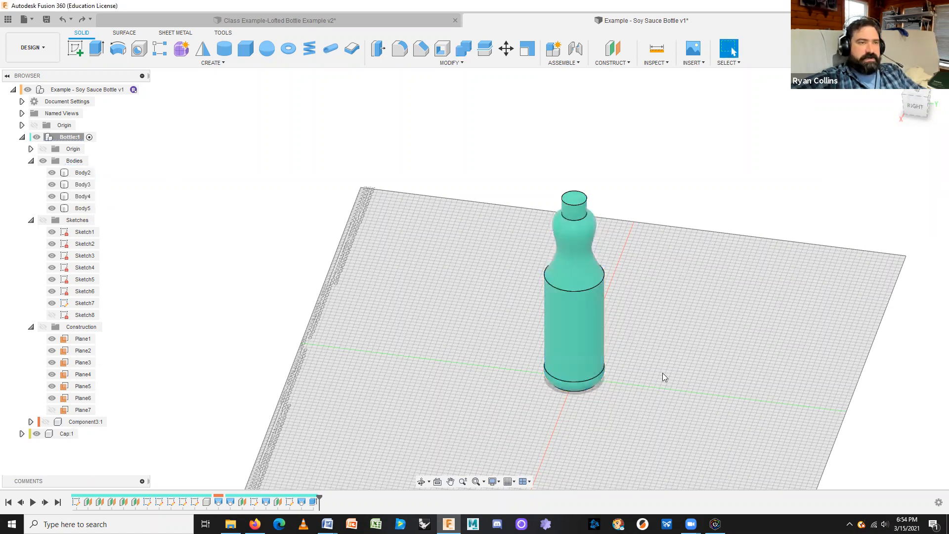
left_click_drag(657, 341, 512, 441)
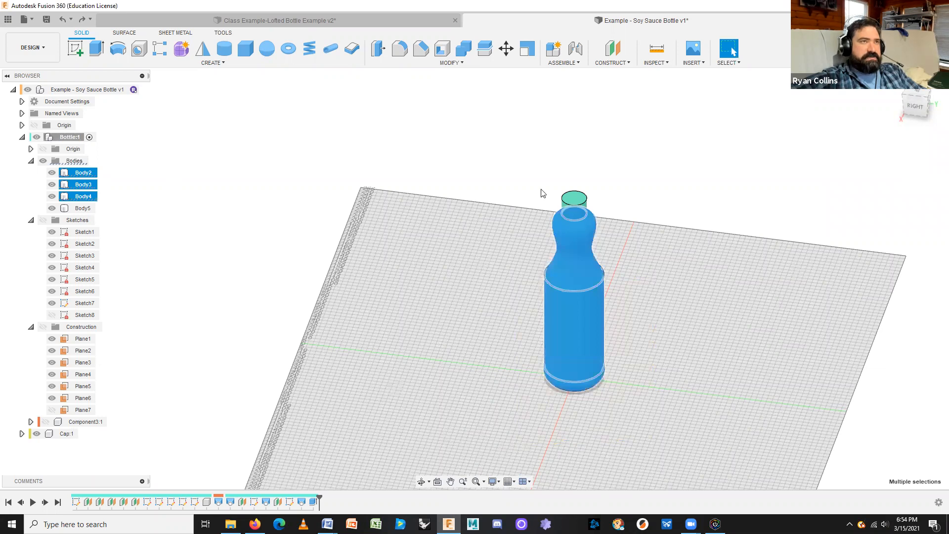
left_click(463, 48)
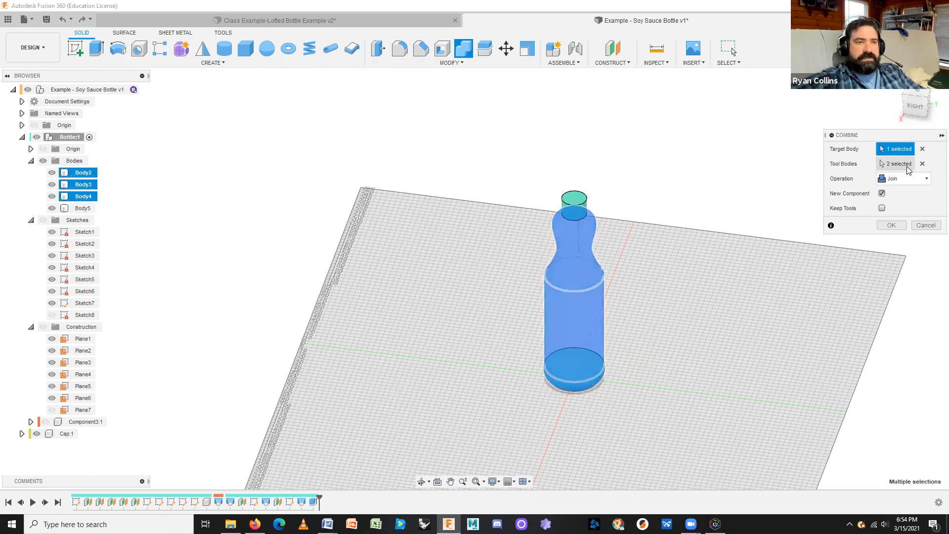
left_click(926, 224)
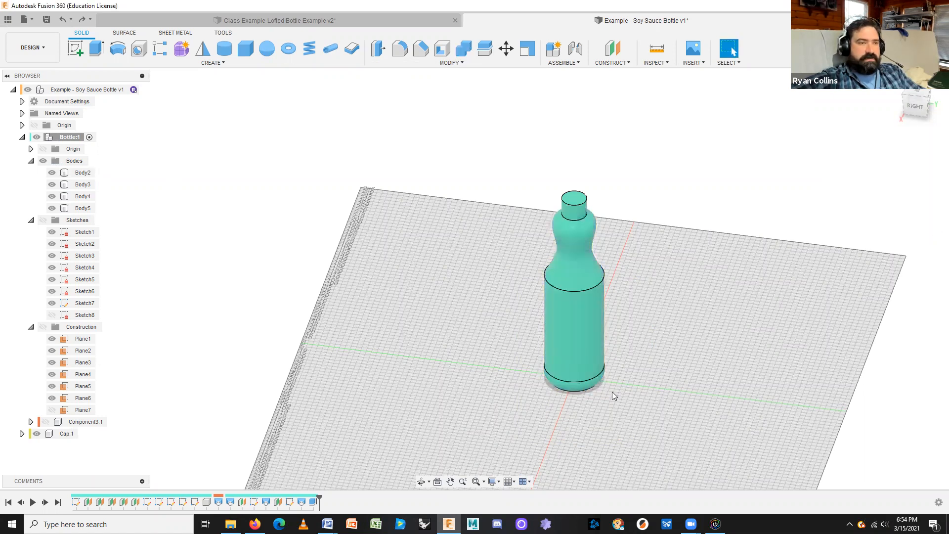
Inspect the bottle's base body on its own by temporarily hiding the other three bottle bodies
left_click(588, 384)
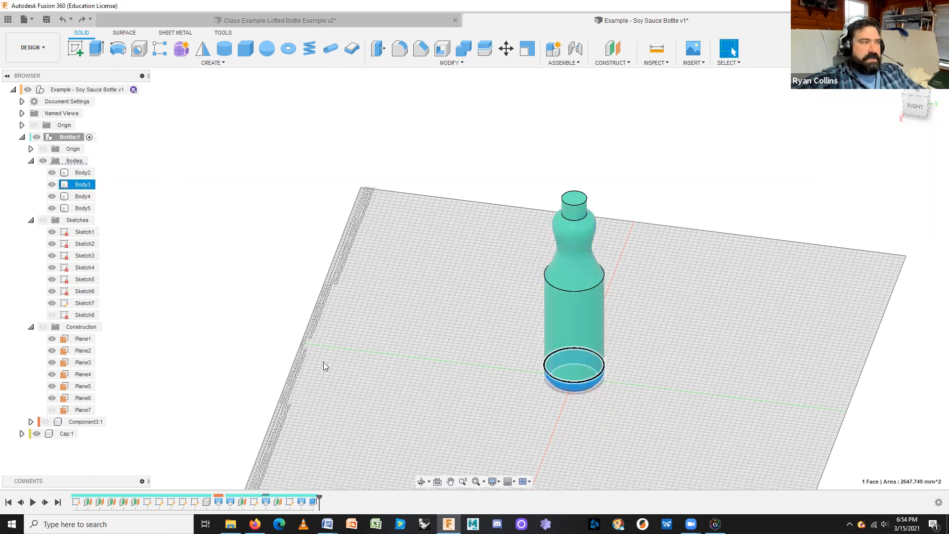
left_click(52, 196)
left_click(52, 209)
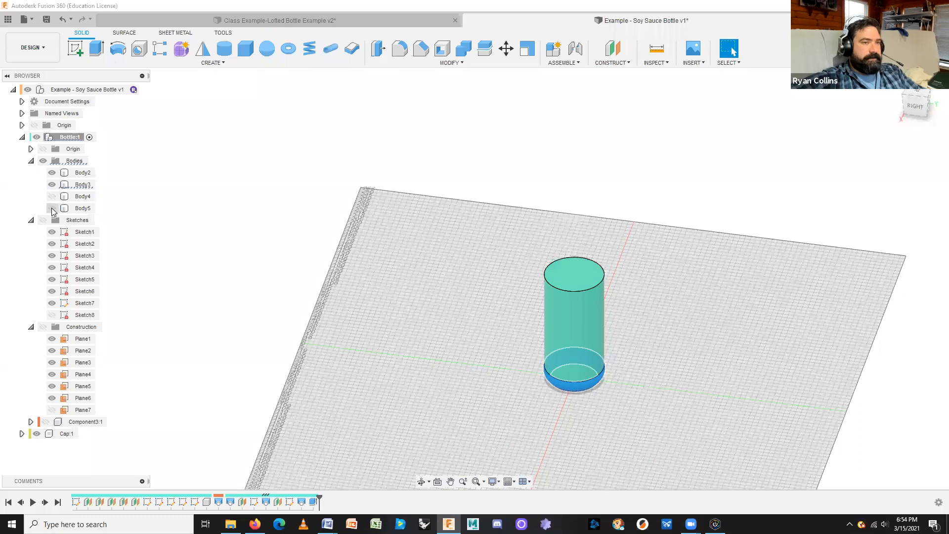
left_click(52, 172)
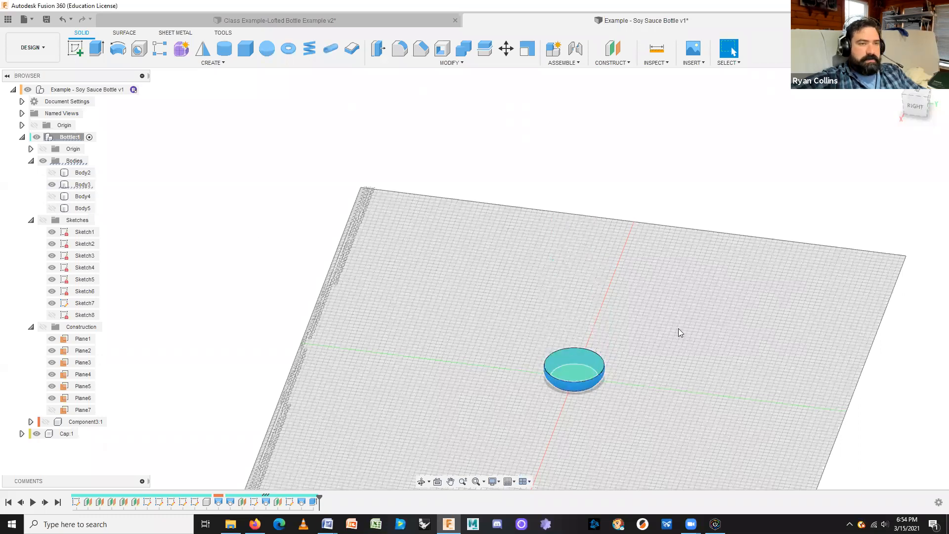
mouse_move(652, 398)
left_mouse_down()
mouse_move(663, 354)
mouse_move(655, 396)
left_mouse_up()
key("Escape")
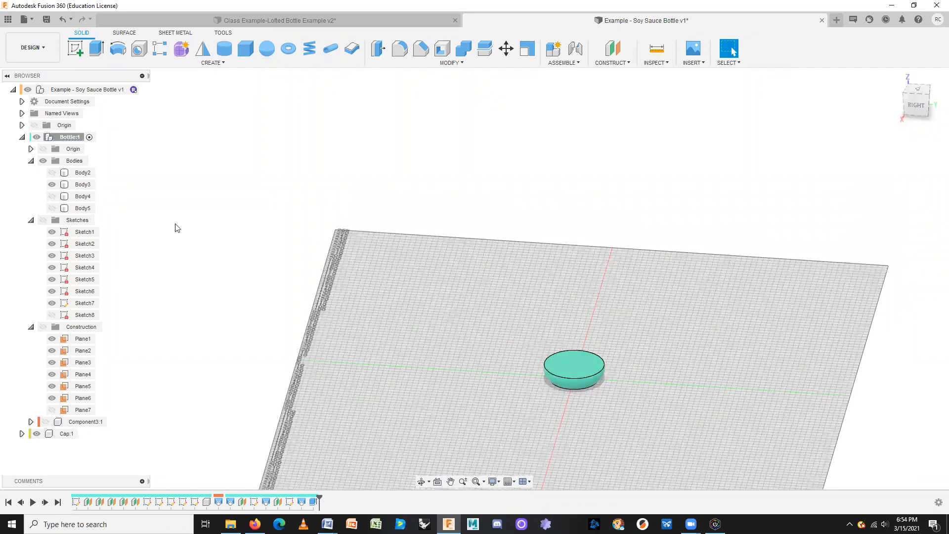
left_click(57, 210)
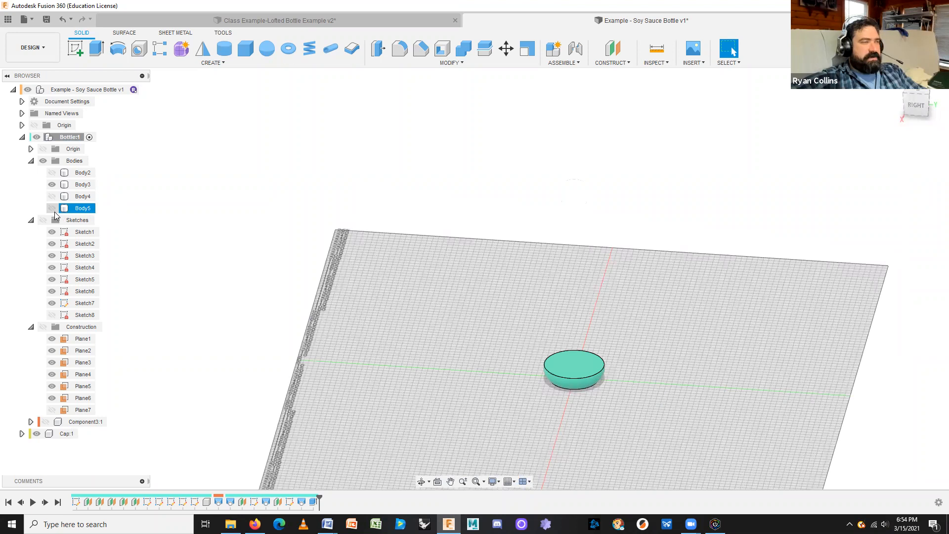
left_click(51, 208)
left_click(52, 196)
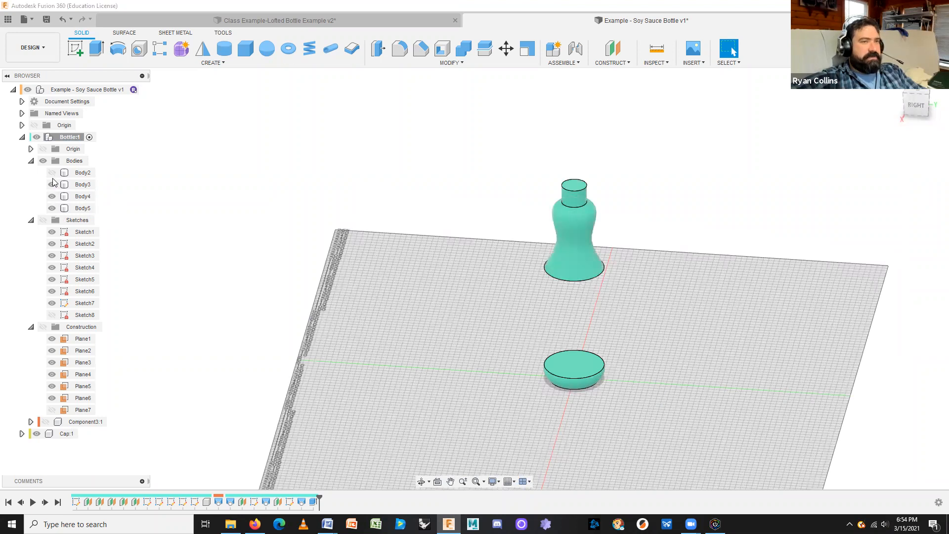
left_click(52, 173)
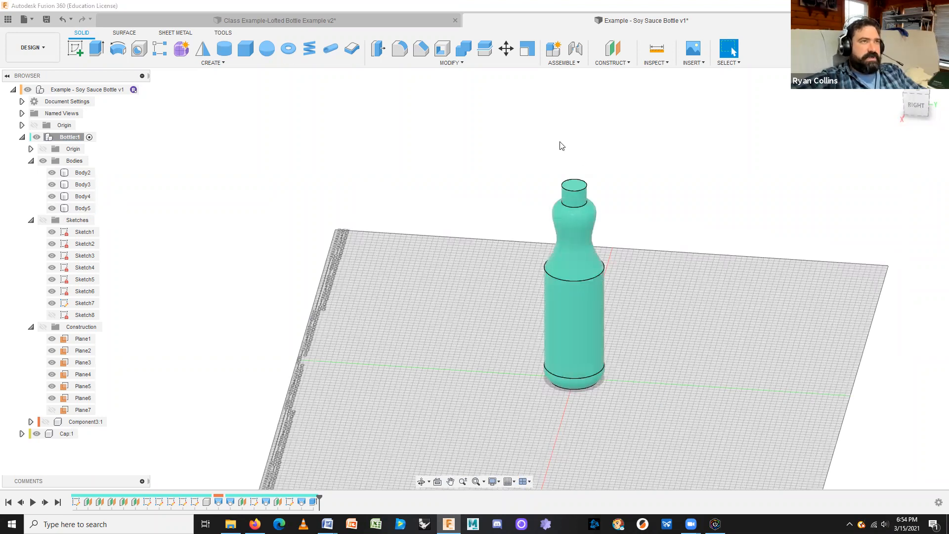
Combine the bottle's base body with the main cylinder, shoulder and neck bodies using Join, with the result as a new component
left_click(463, 48)
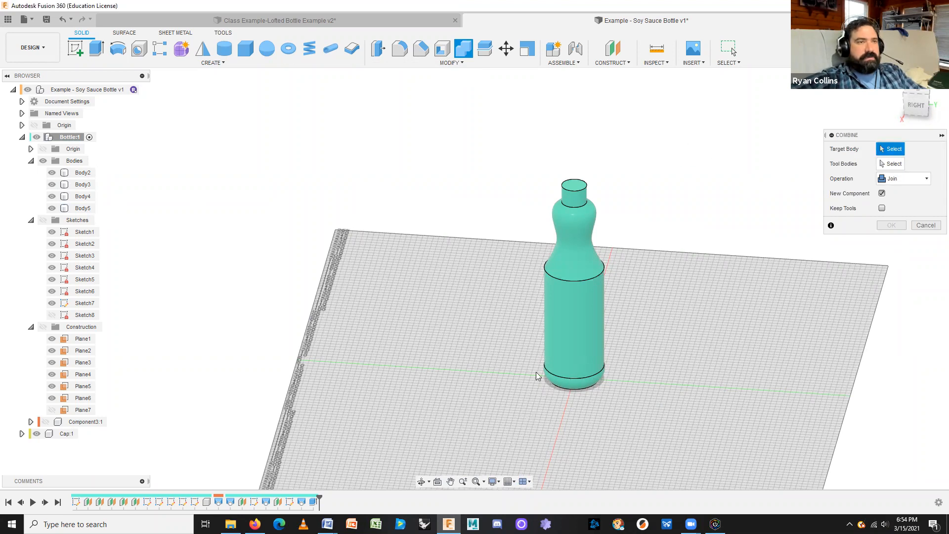
left_click(576, 384)
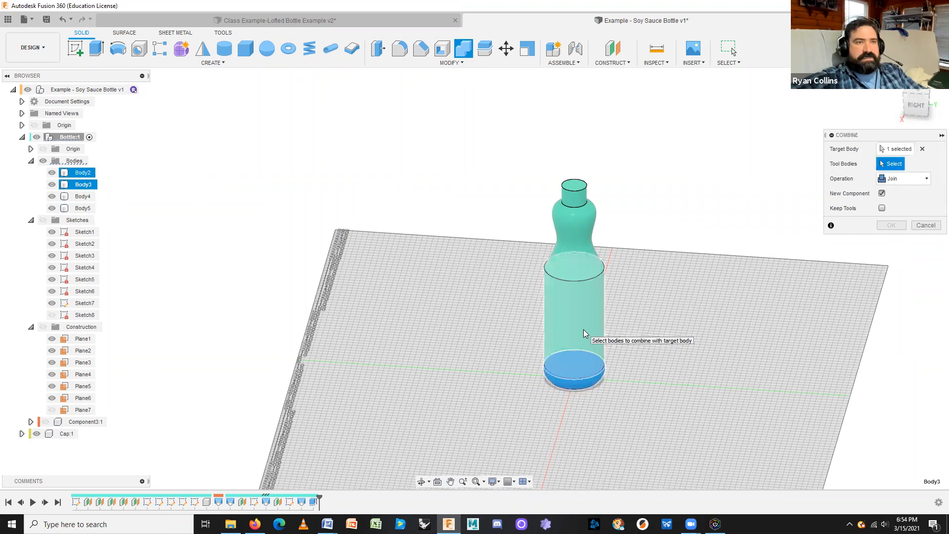
left_click(588, 296)
left_click(581, 246)
left_click(574, 190)
left_click(590, 247)
left_click(581, 318)
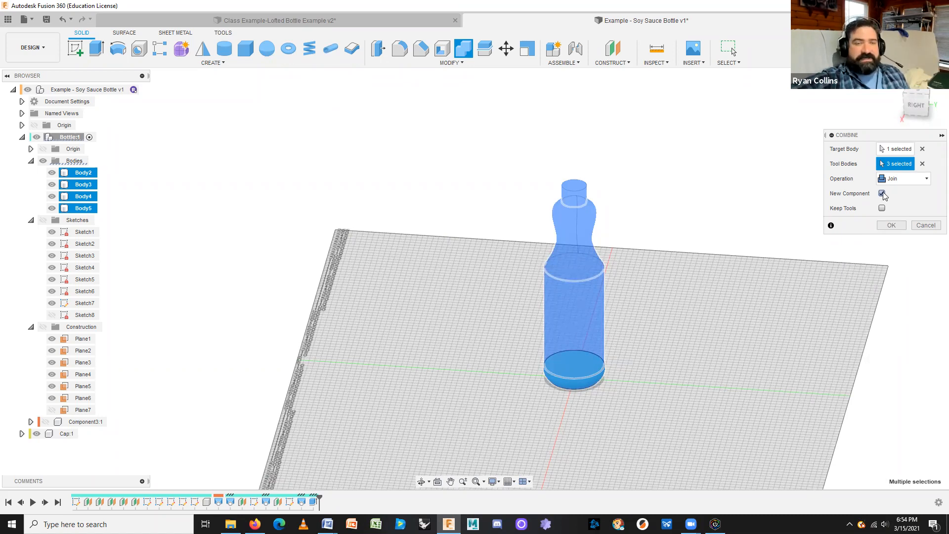
left_click(892, 225)
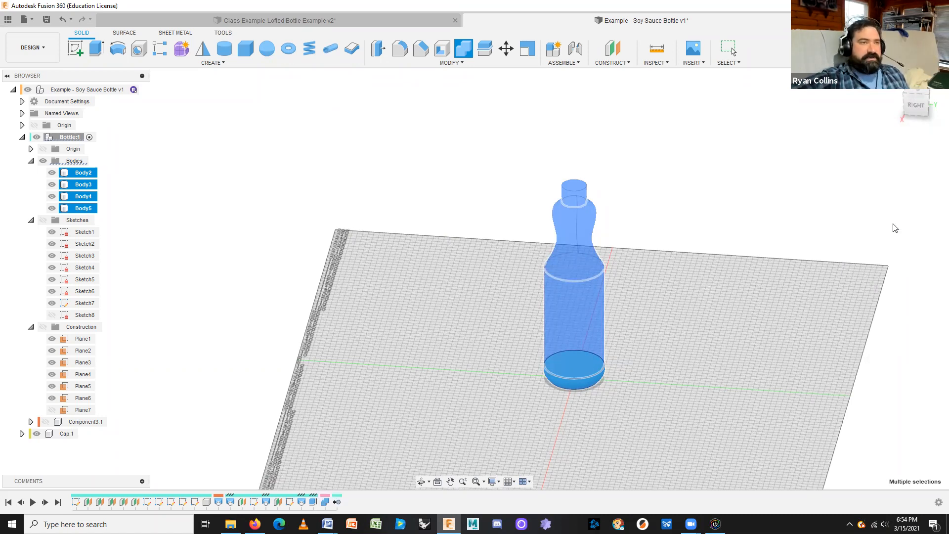
Examine the base body left in the Bottle component and briefly show Component3 to check its contents
left_click(577, 388)
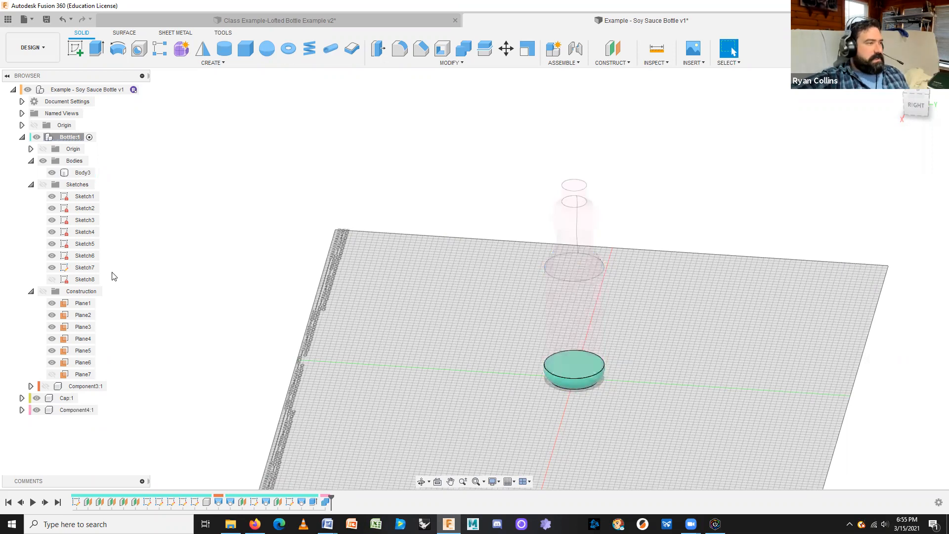
left_click(43, 387)
left_click(45, 387)
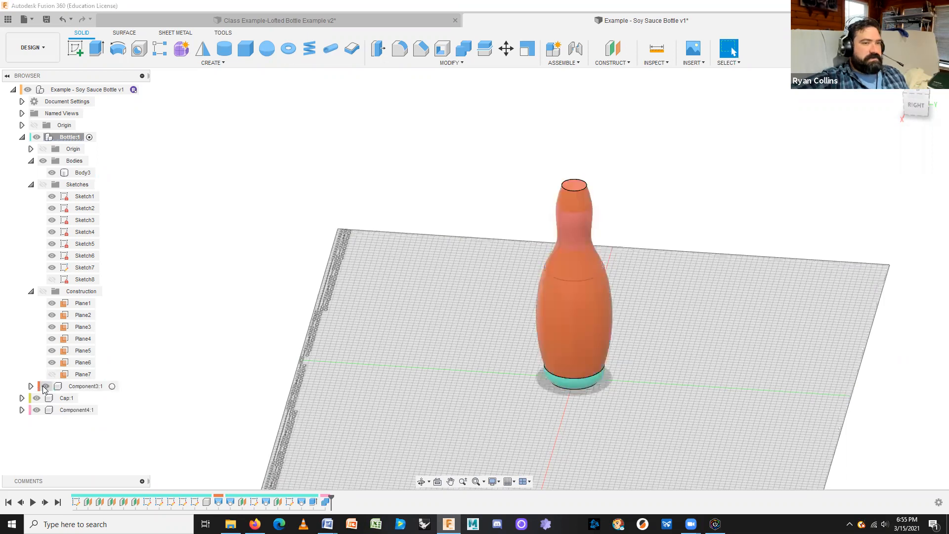
left_click(44, 387)
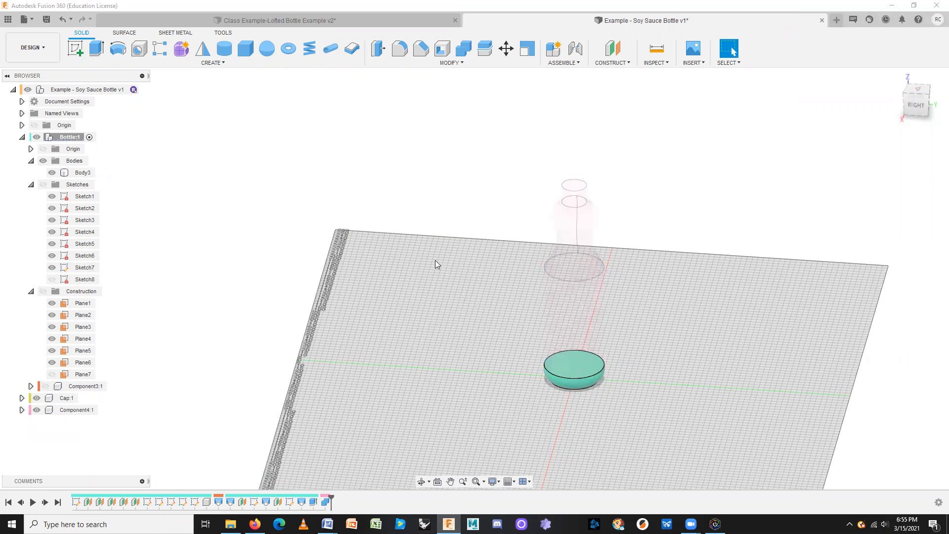
left_click(574, 386)
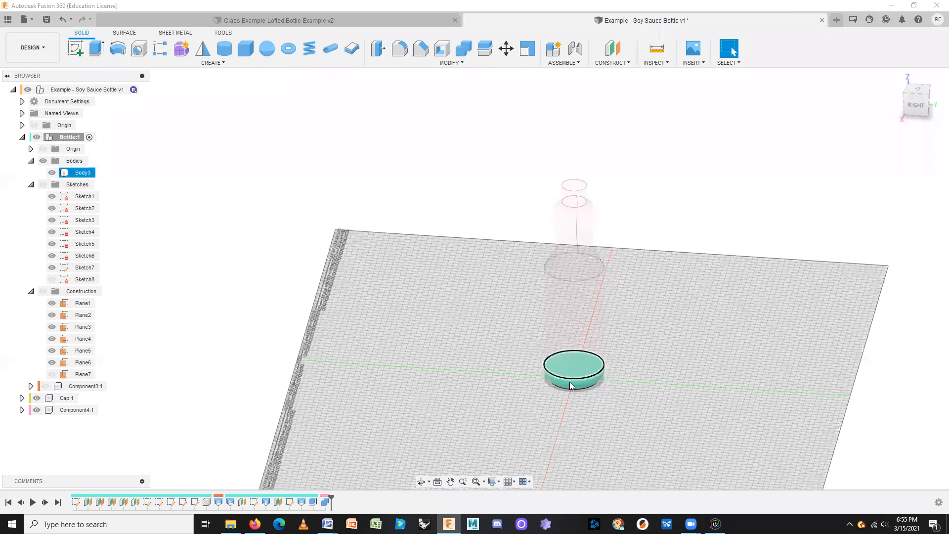
left_click(263, 259)
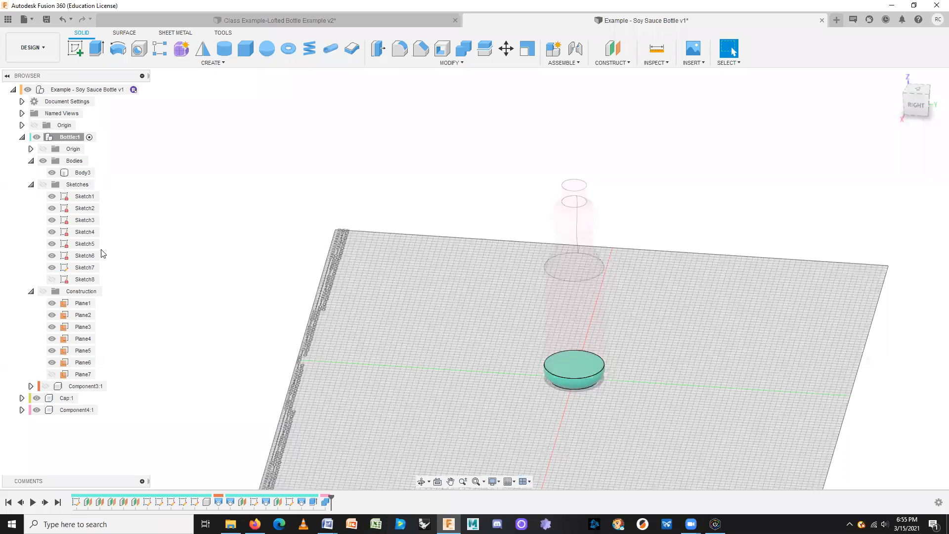
Hide the Bottle component, activate the combined Component4, and collapse the Bottle's bodies folder
left_click(76, 410)
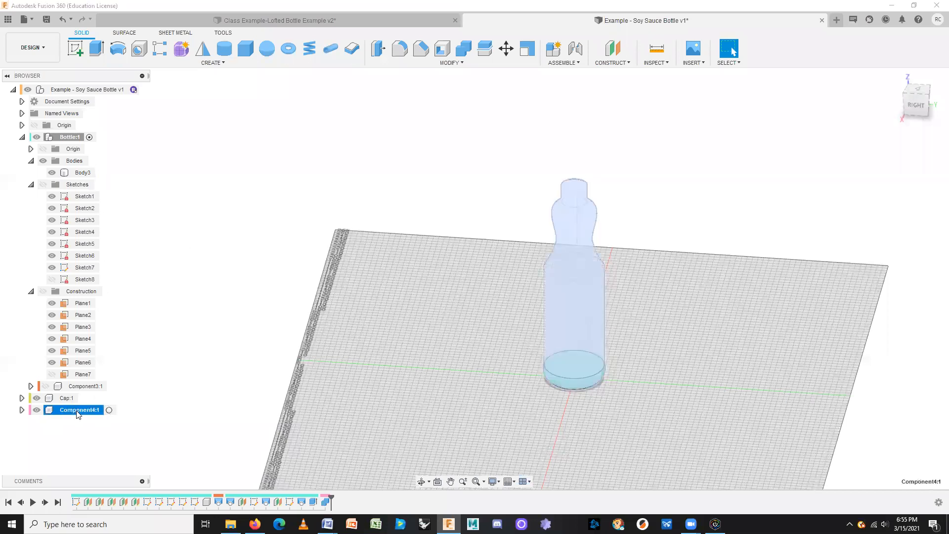
left_click(37, 138)
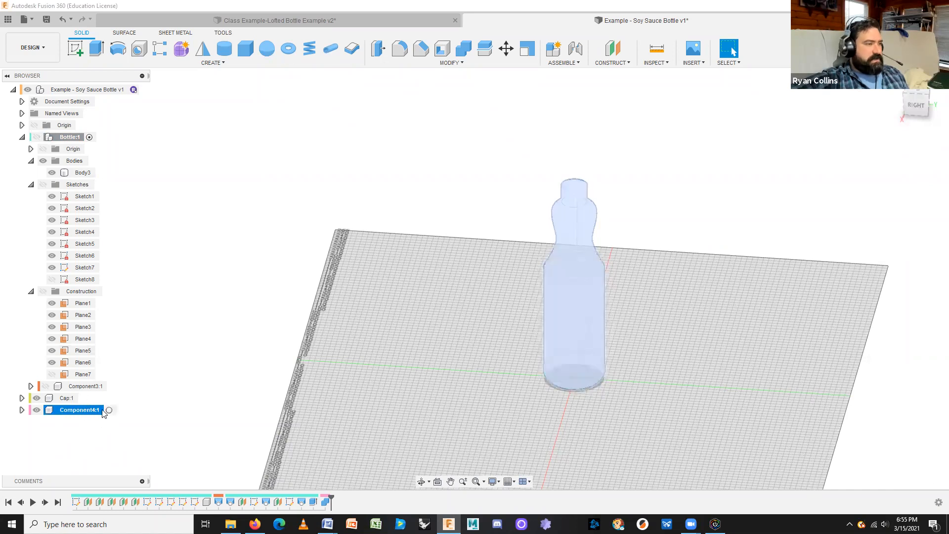
left_click(108, 410)
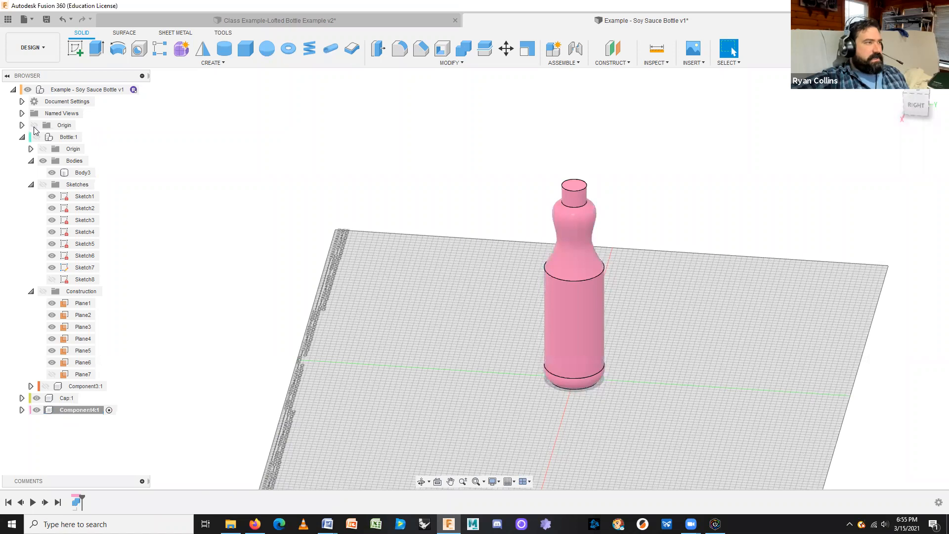
left_click(83, 173)
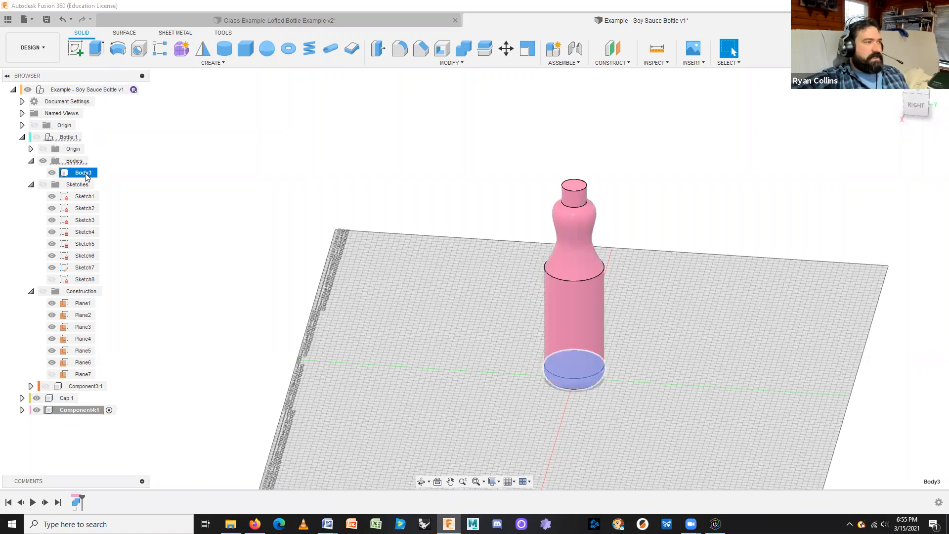
left_click(30, 161)
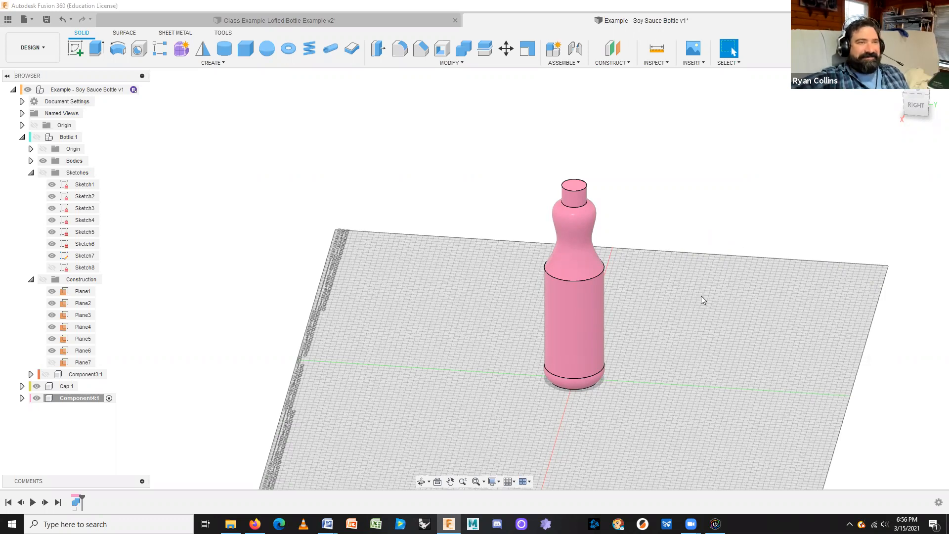
Hide Component4, collapse the Bottle's construction folder, and show the Bottle component together with its sketches
middle_click_drag(742, 293, 676, 296)
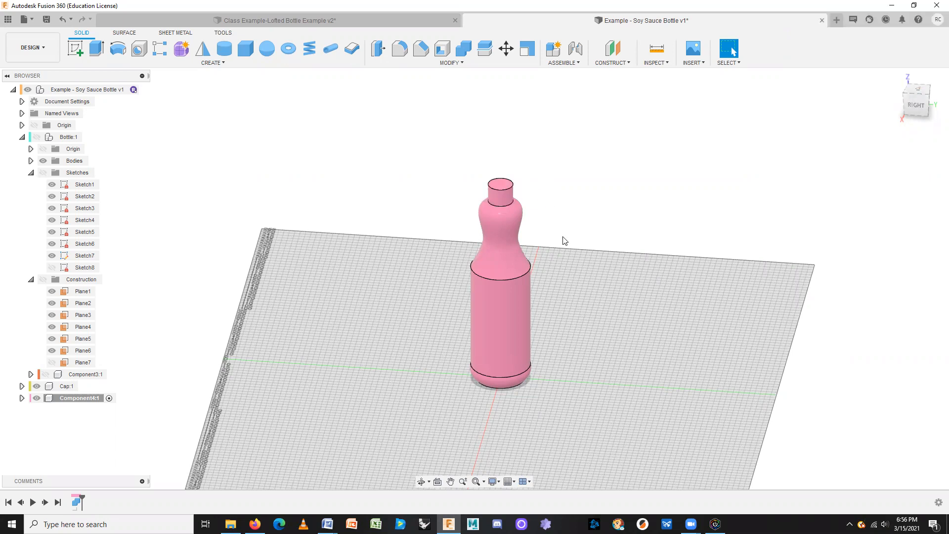
scroll(505, 218, "up", 5)
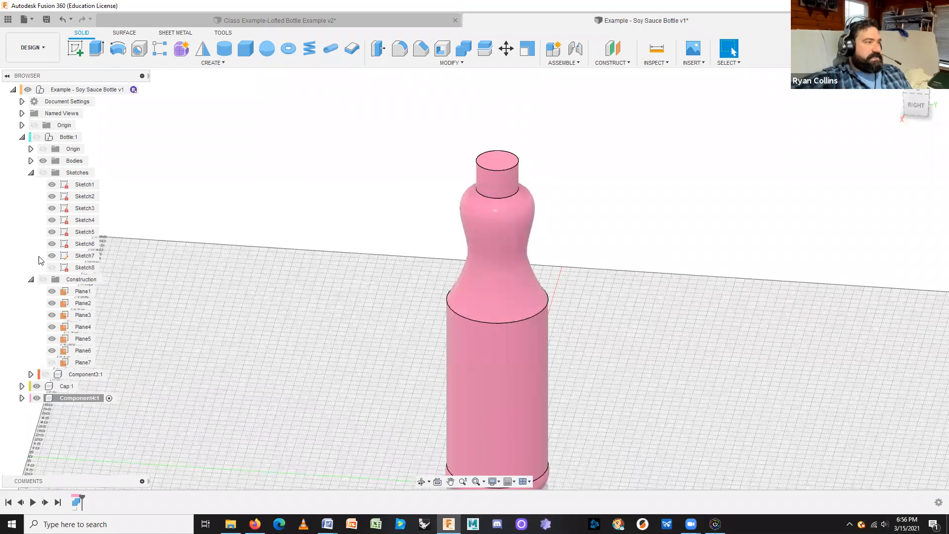
left_click(37, 399)
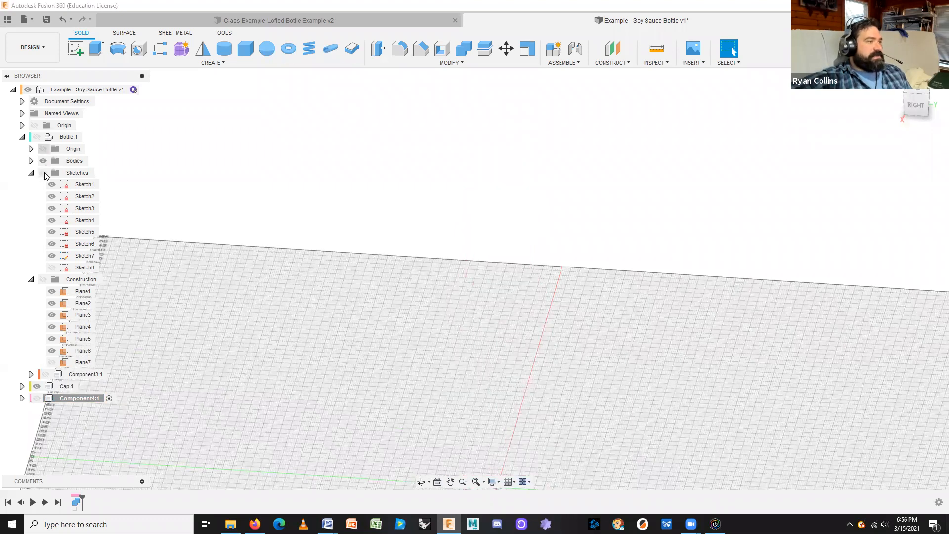
left_click(47, 280)
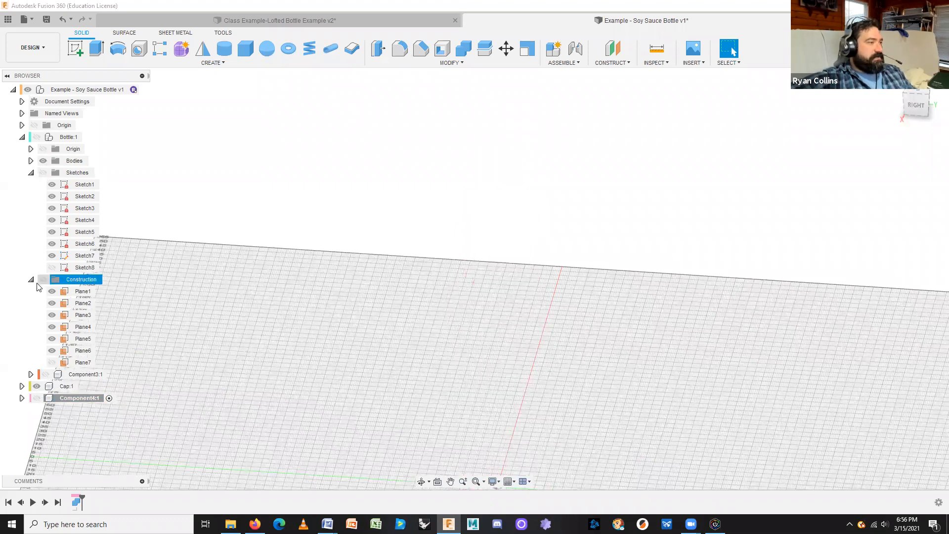
left_click(30, 279)
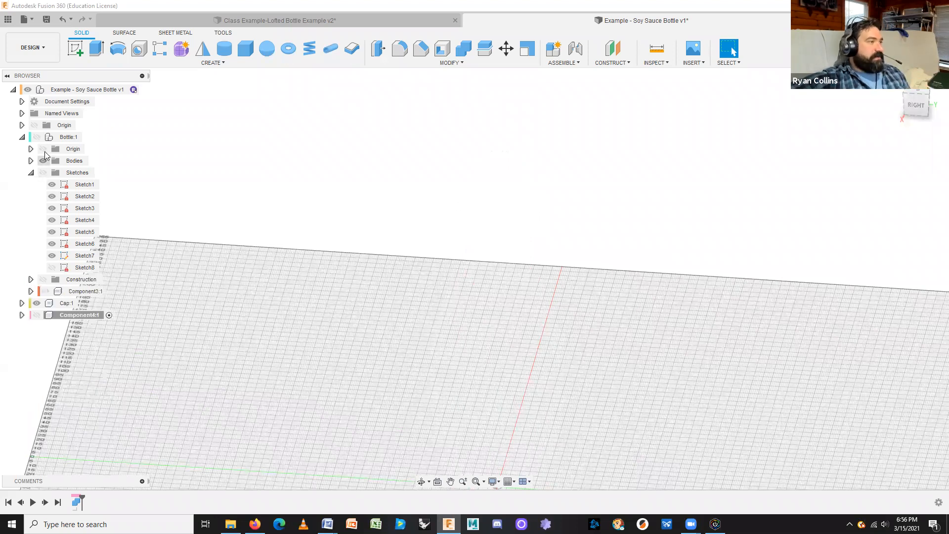
left_click(35, 138)
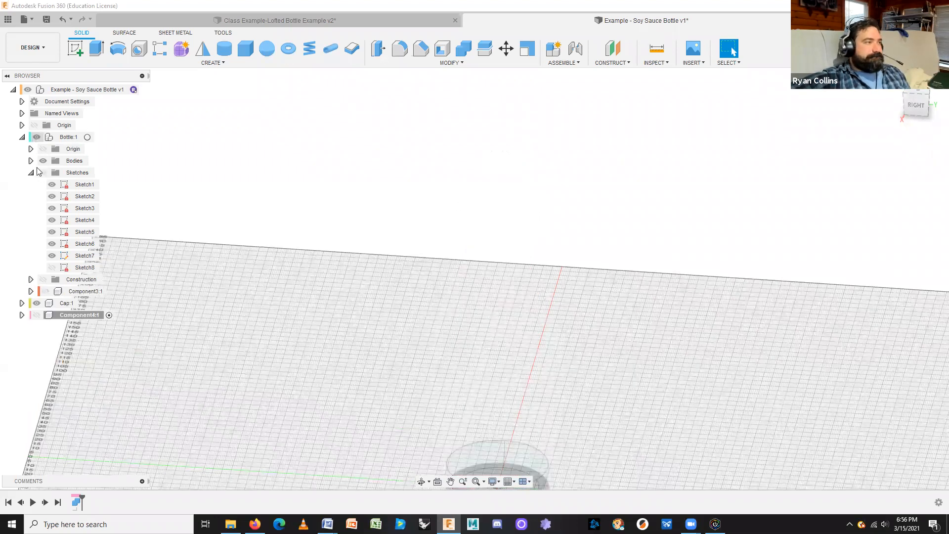
left_click(43, 173)
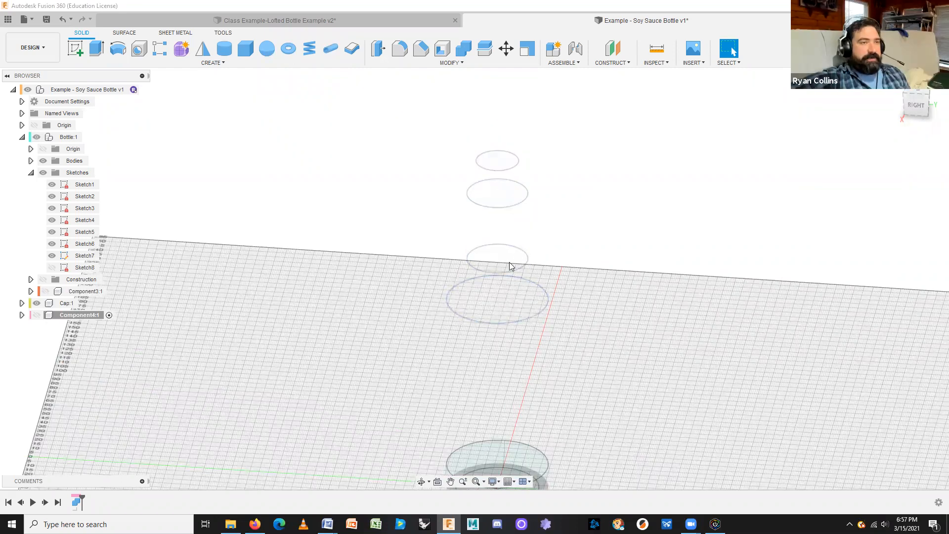
Examine the bottle's circular profile sketches and make Component4 visible again
left_click(509, 204)
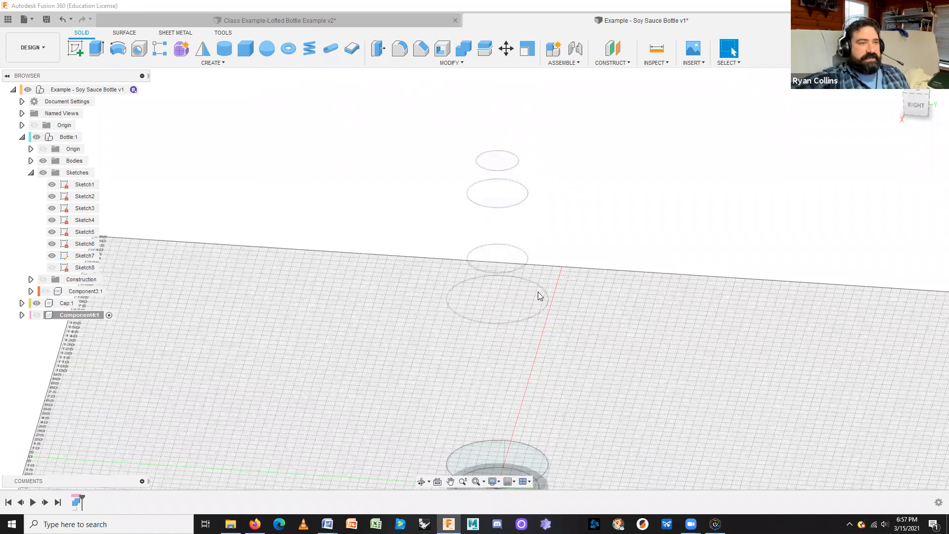
middle_click_drag(629, 344, 625, 281)
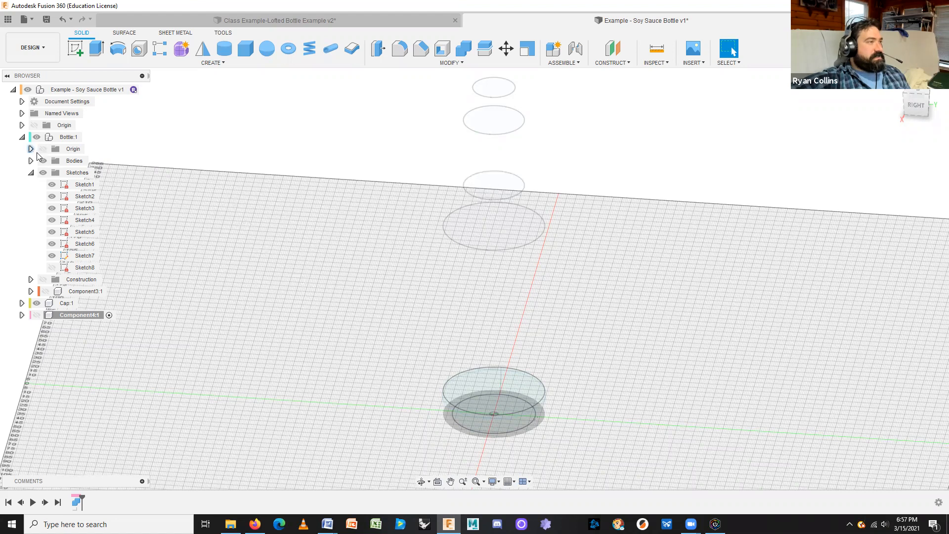
left_click(38, 317)
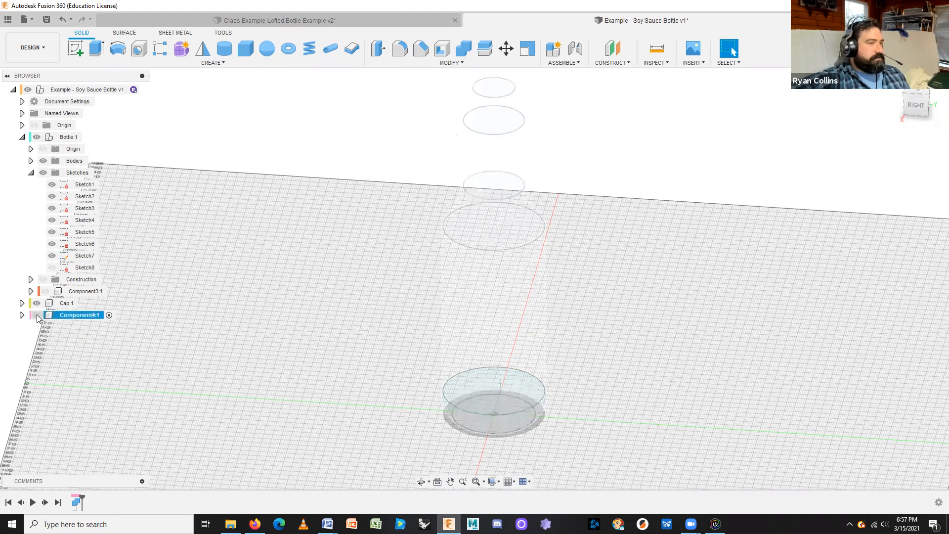
left_click(37, 315)
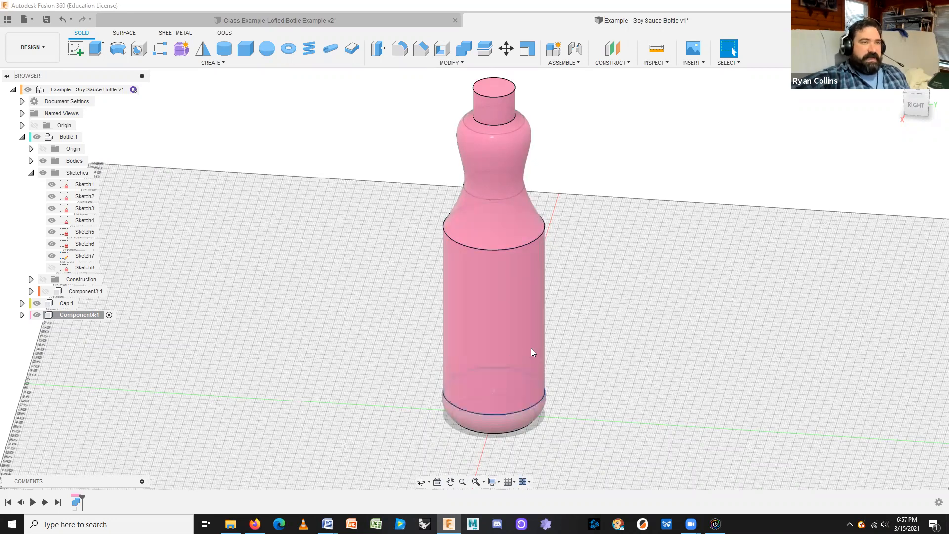
Shell the combined bottle with a 3 mm inside thickness, removing the top face of the neck
left_click(445, 53)
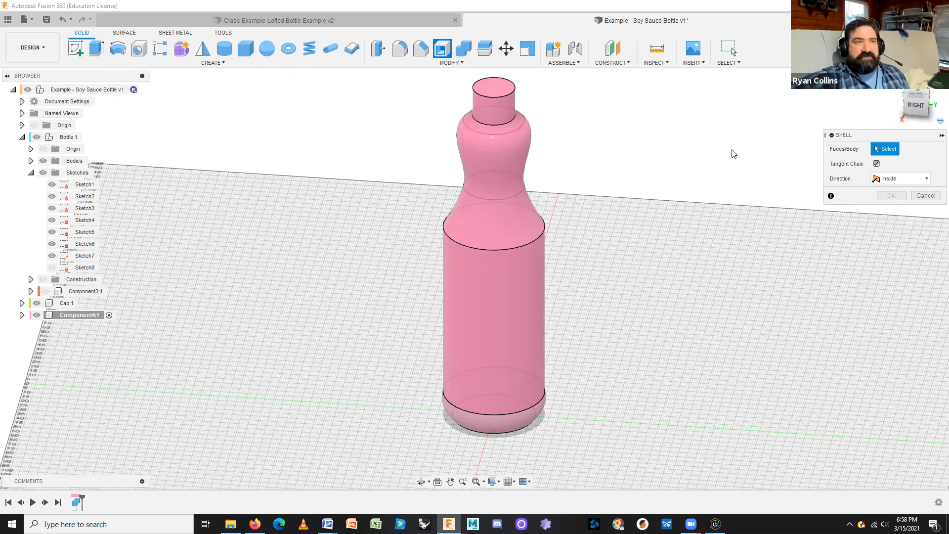
left_click(494, 87)
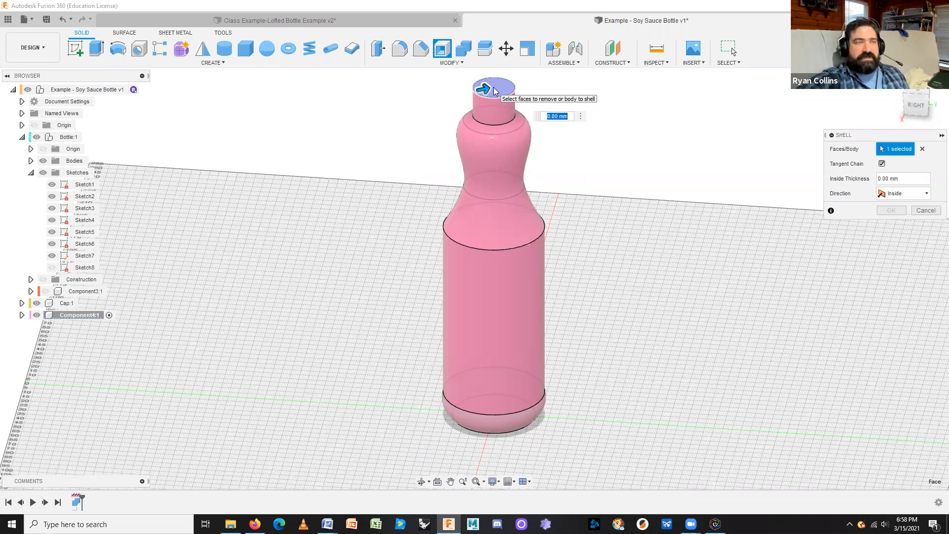
type("3")
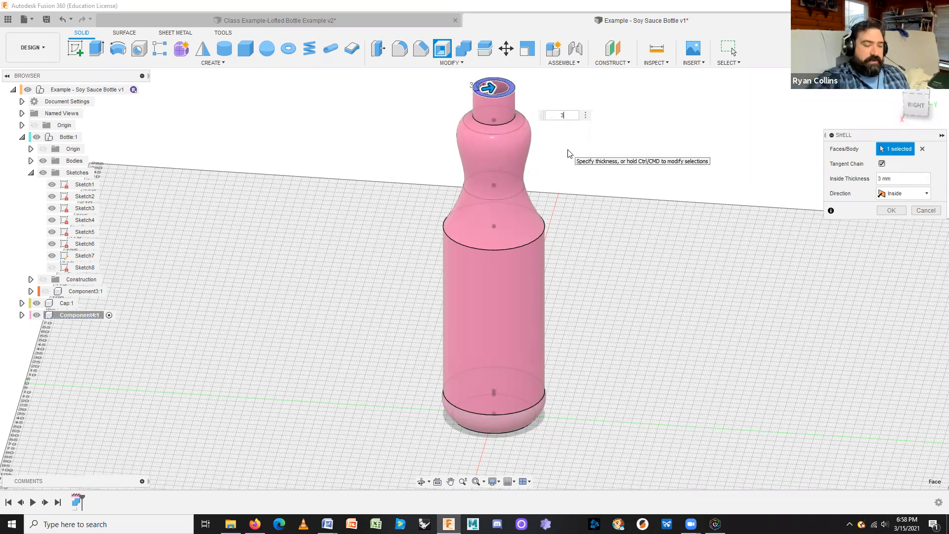
type("2")
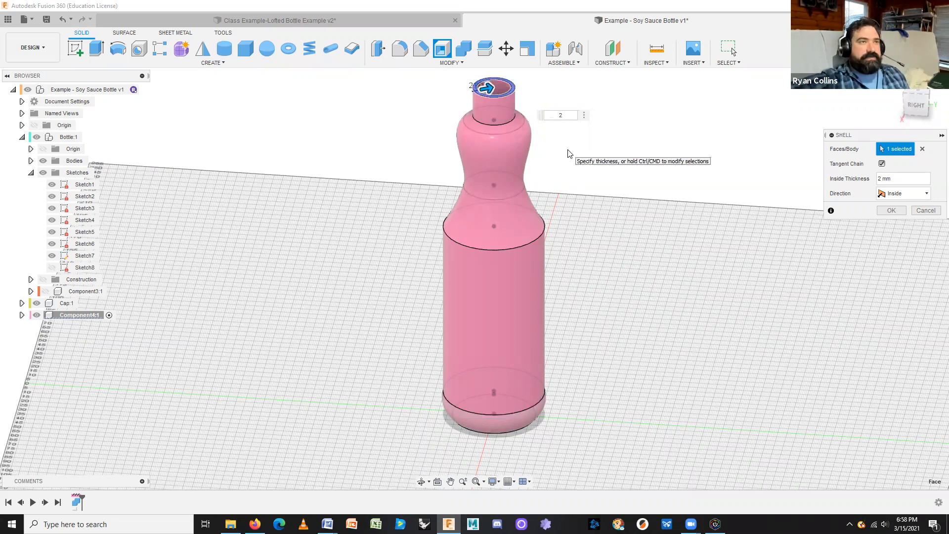
double_click(554, 115)
type("3")
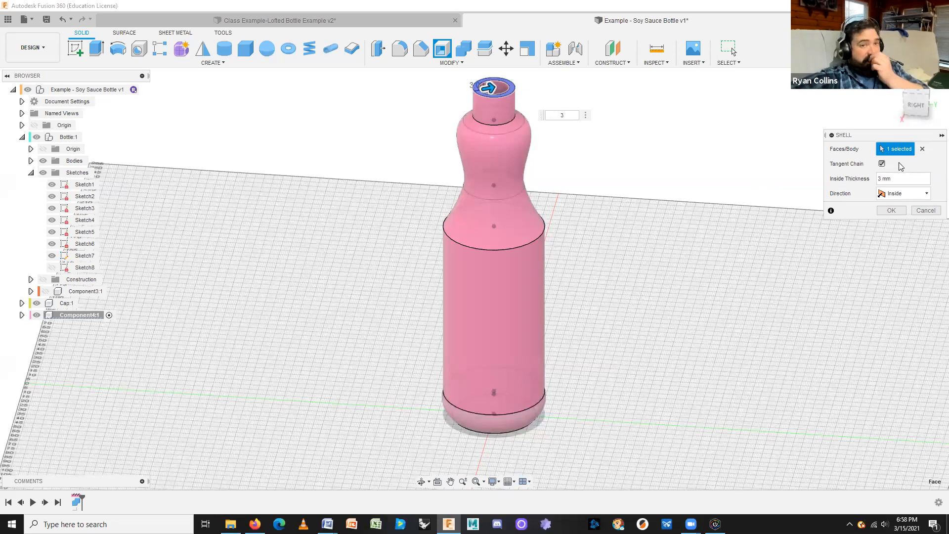
left_click(899, 193)
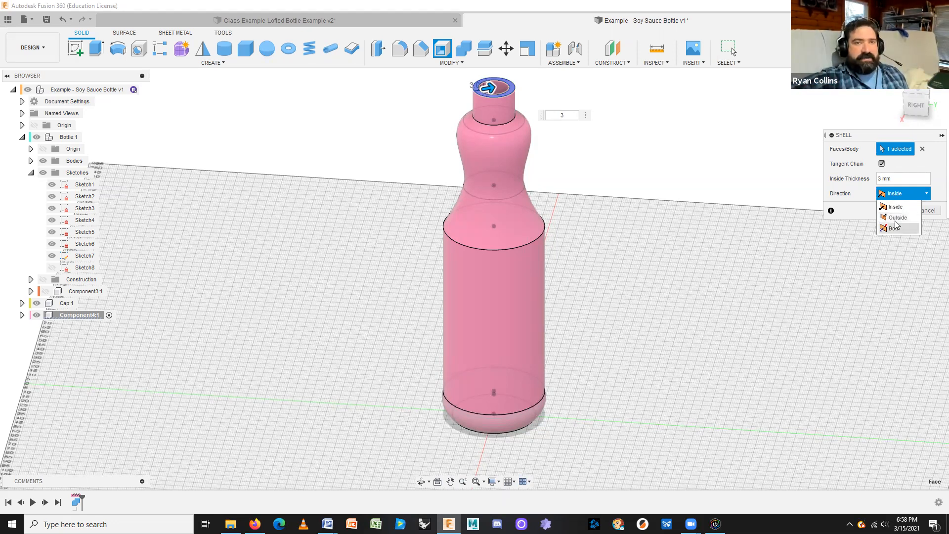
left_click(901, 207)
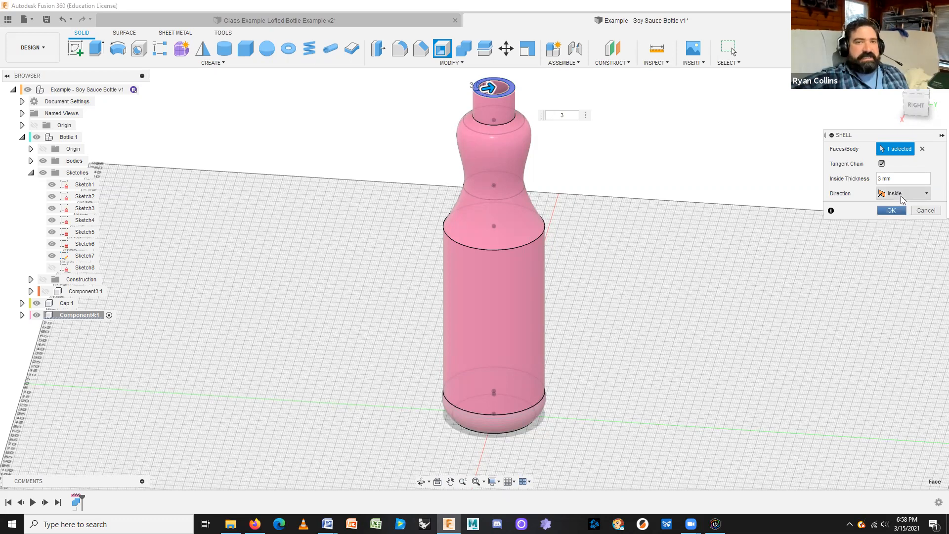
left_click(900, 210)
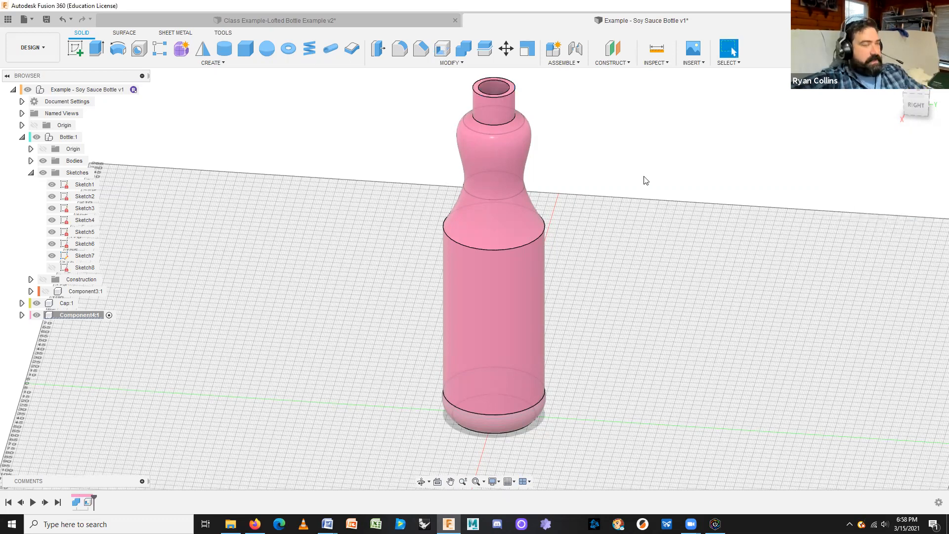
Set the visual style to Shaded with Hidden Edges and inspect the hollow bottle
left_click(493, 481)
mouse_move(519, 396)
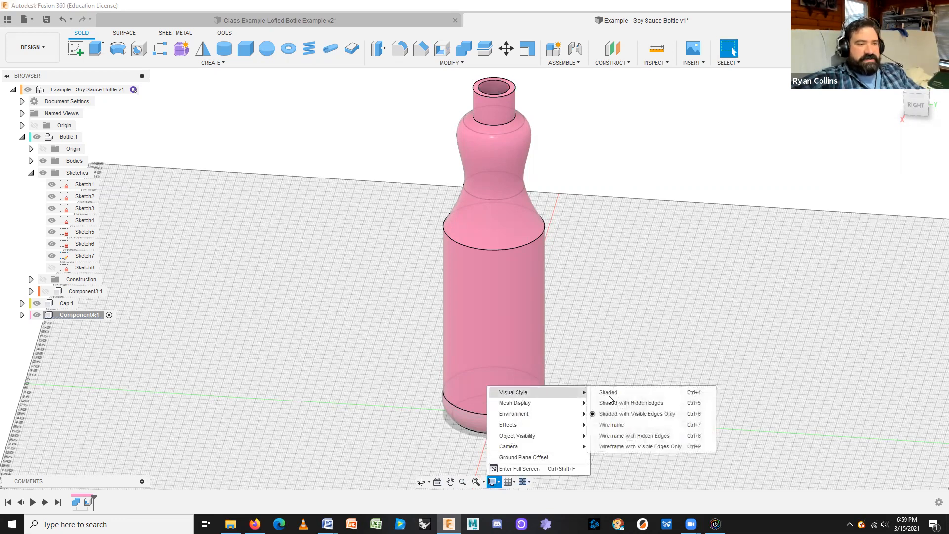
left_click(645, 403)
middle_click_drag(661, 265, 644, 203, "shift")
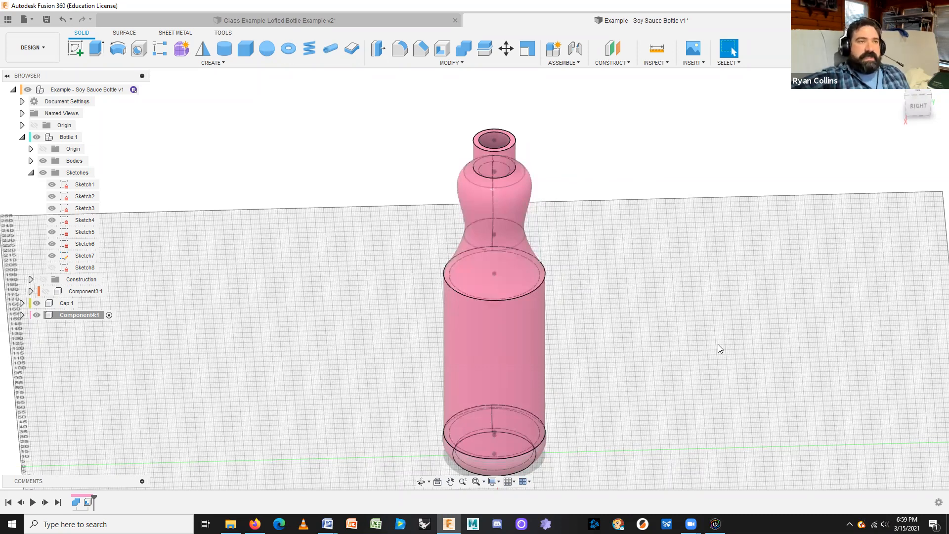
Start a Thread on the outer cylindrical face of the bottle's neck and inspect its preview up close
left_click(222, 69)
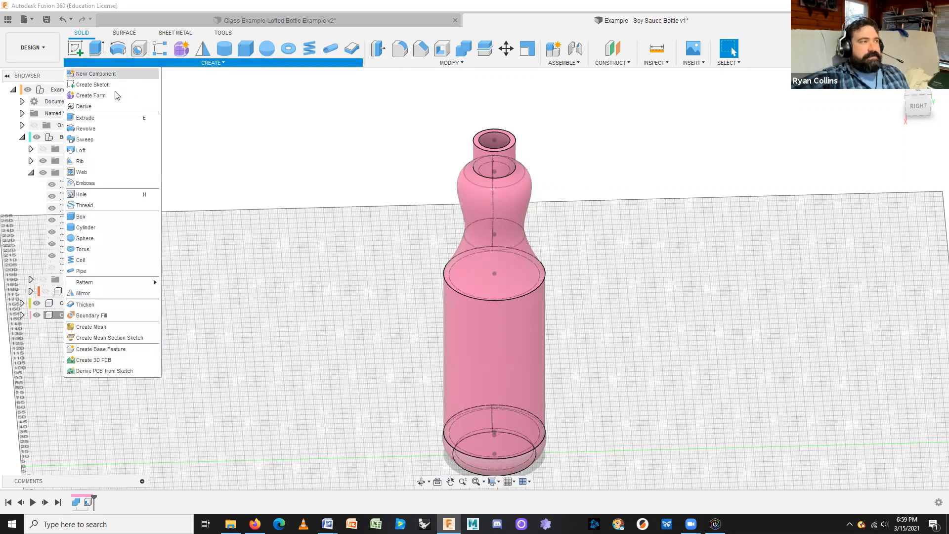
left_click(85, 206)
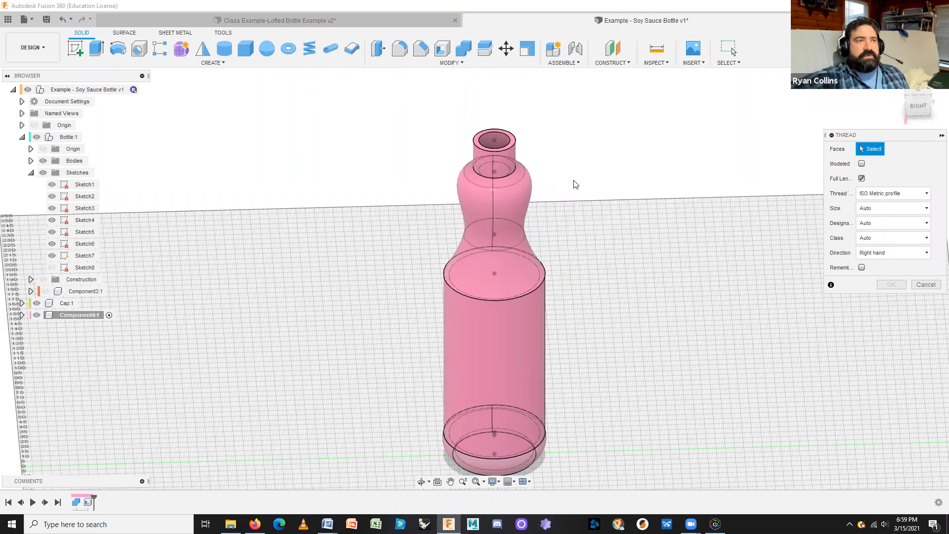
scroll(575, 185, "up", 3)
middle_click_drag(570, 184, 485, 153, "shift")
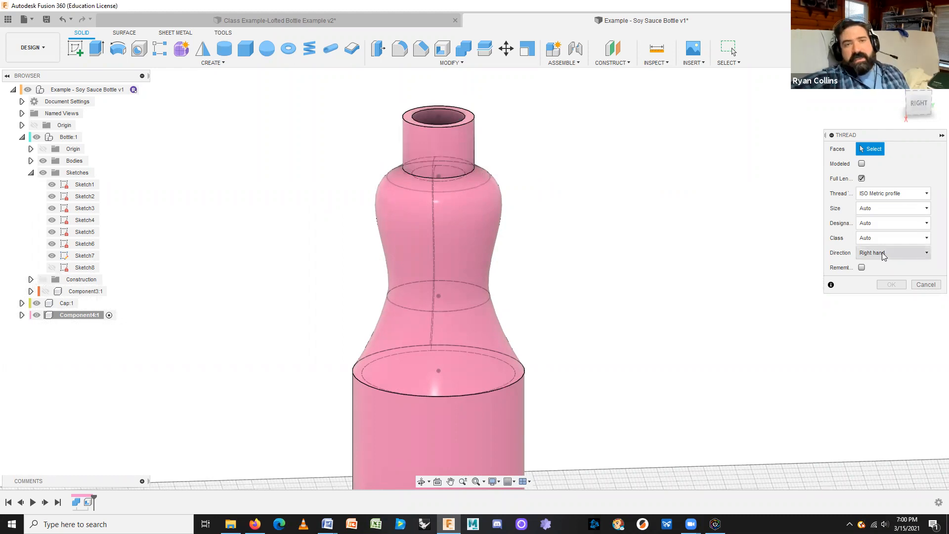
left_click(467, 145)
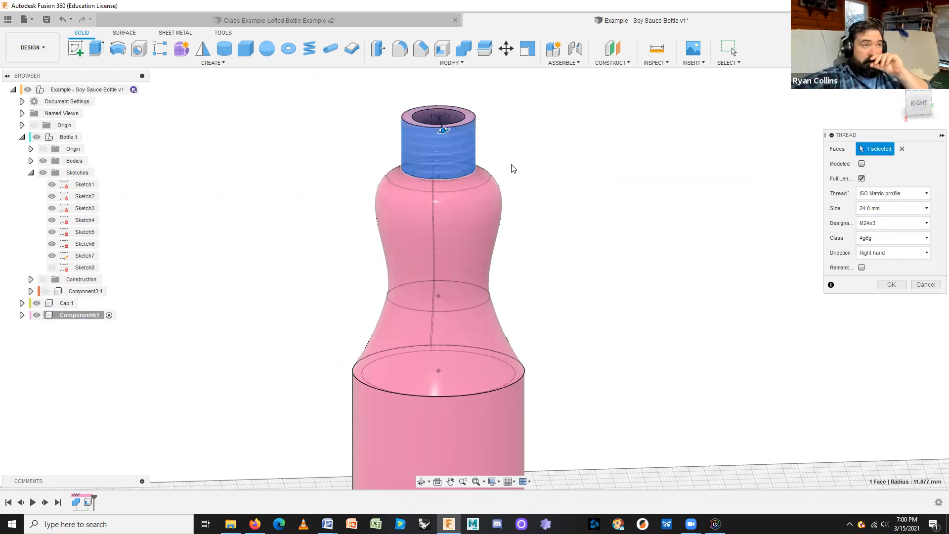
middle_click_drag(583, 128, 464, 159, "shift")
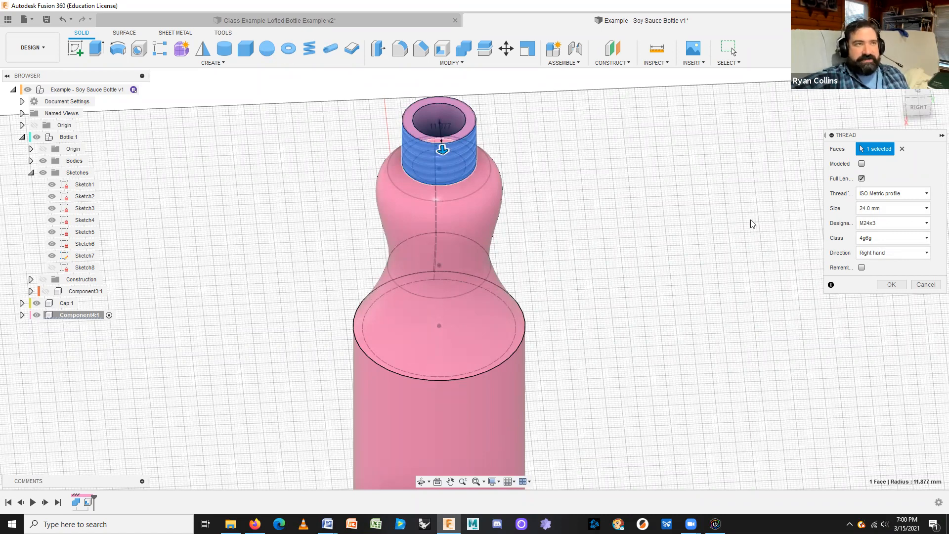
scroll(645, 197, "up", 5)
middle_click_drag(513, 168, 646, 237)
middle_click_drag(571, 222, 589, 203, "shift")
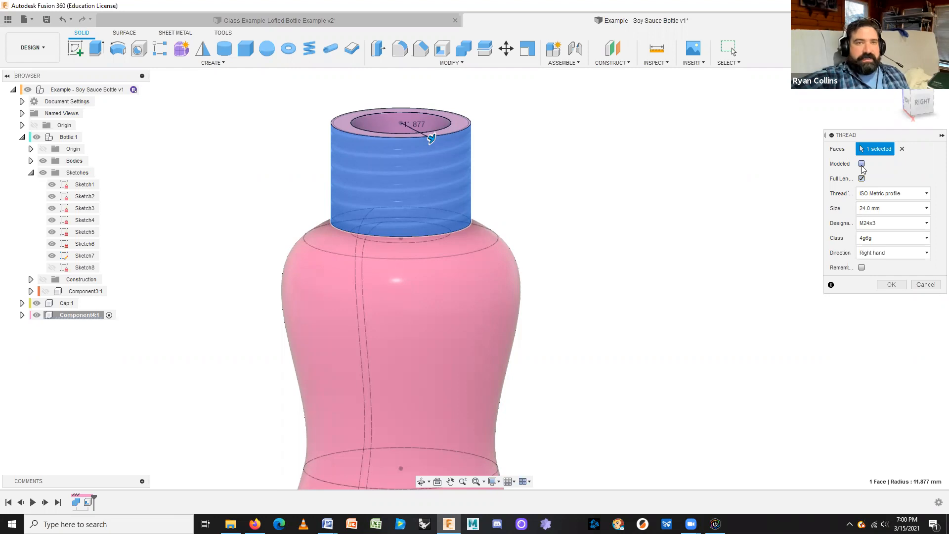
Make the neck thread modeled geometry and inspect its profile from the front
left_click(861, 165)
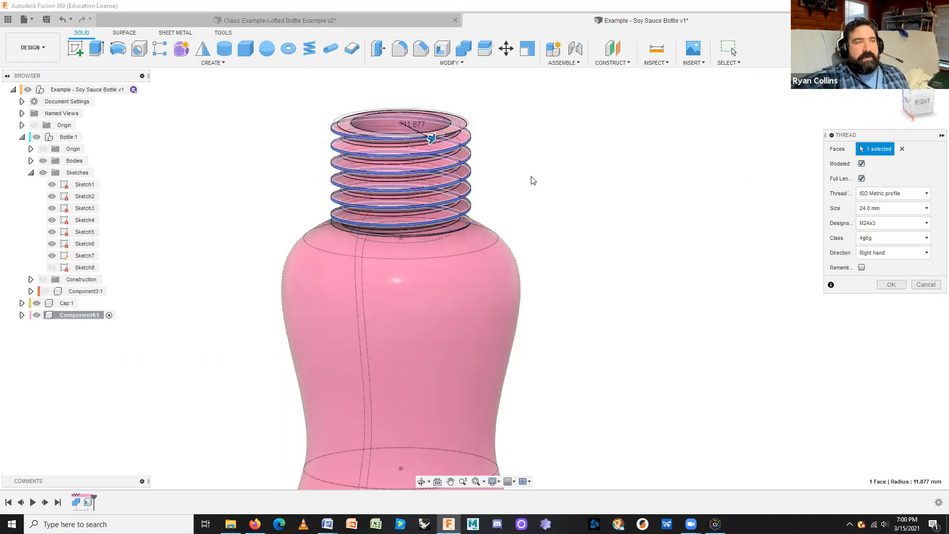
middle_click_drag(519, 153, 470, 149, "shift")
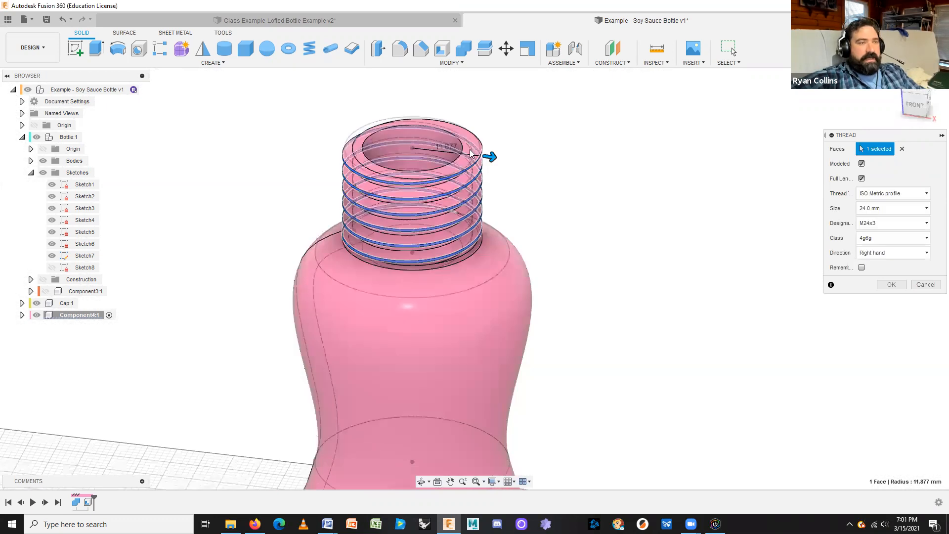
middle_click_drag(536, 183, 551, 164, "shift")
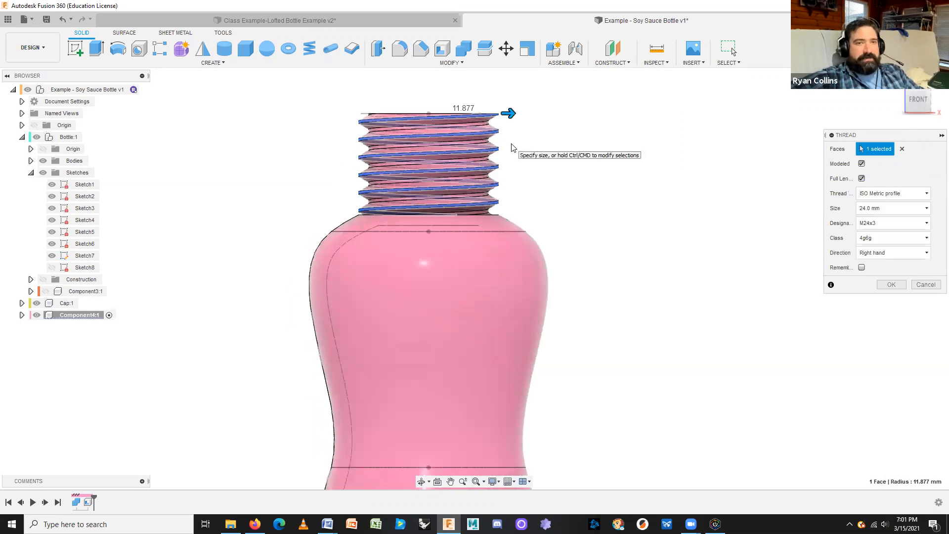
Try the M24x2.5 and M24x1.5 designations on the neck thread and set it back to M24x3
left_click(887, 223)
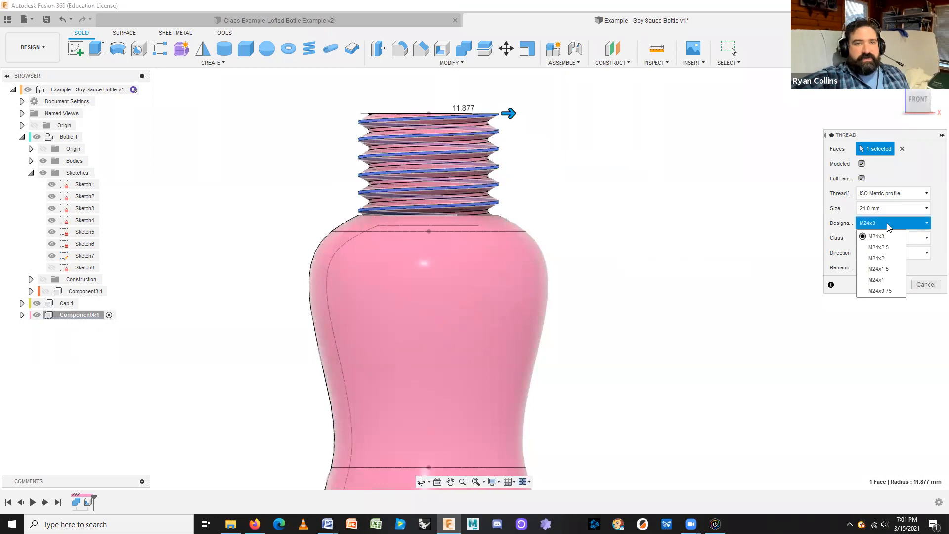
left_click(890, 249)
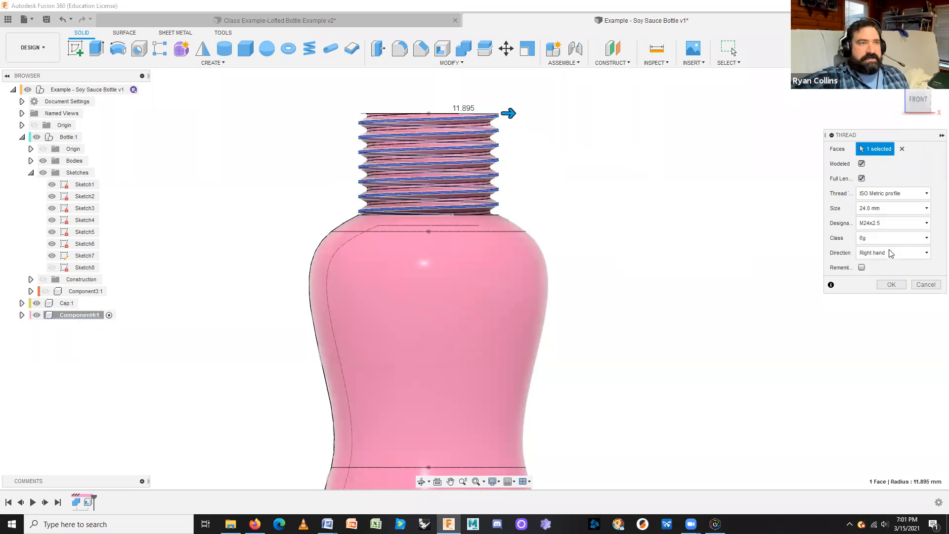
left_click(887, 221)
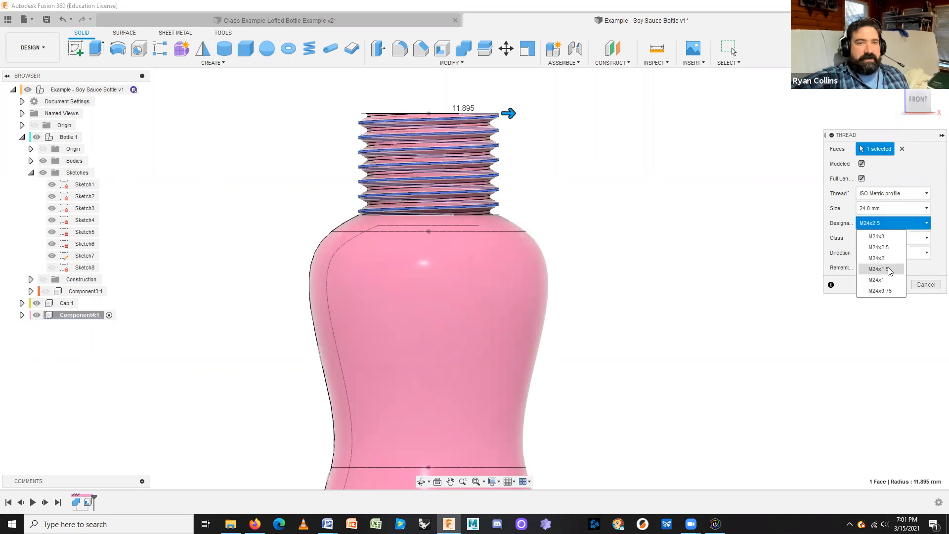
left_click(888, 267)
left_click(884, 224)
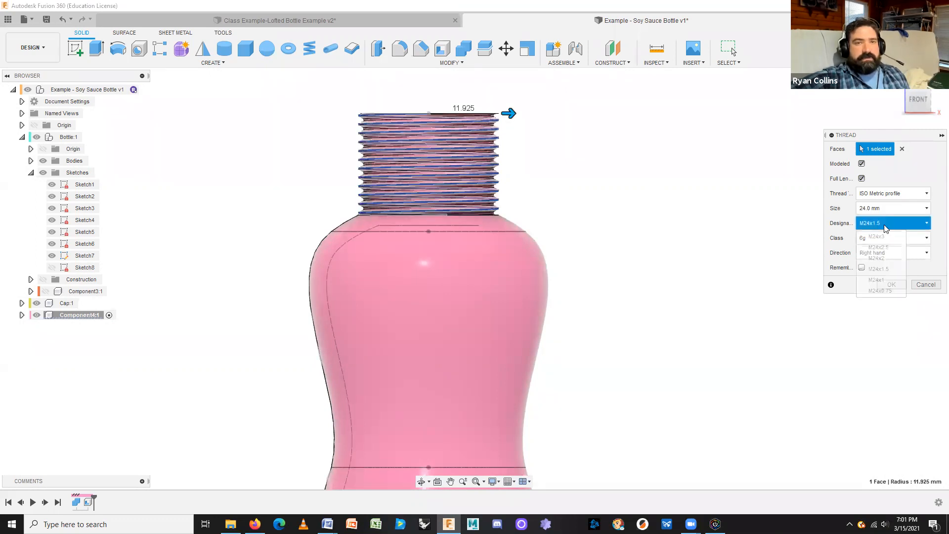
left_click(884, 236)
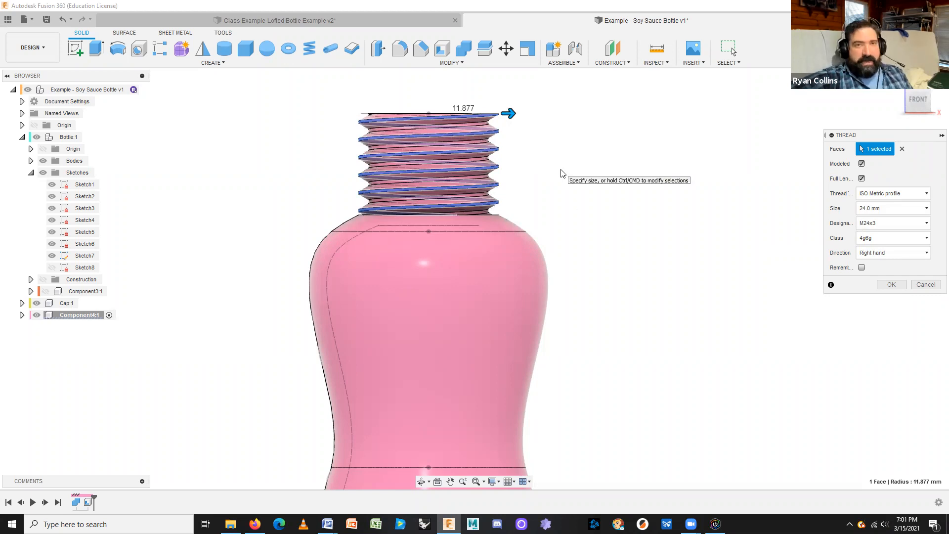
Try the ISO Pipe Threads type on the neck thread and set it back to ISO Metric profile
left_click(875, 194)
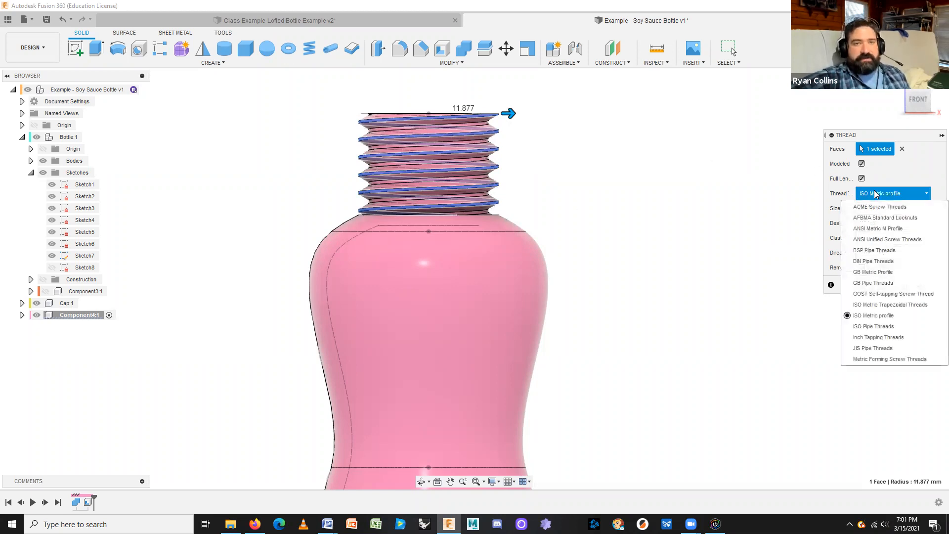
left_click(878, 326)
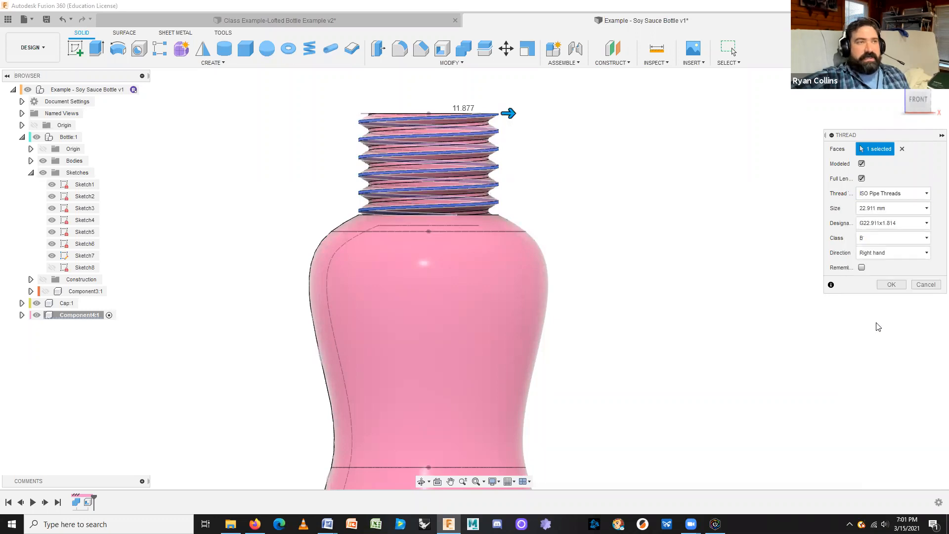
left_click(903, 193)
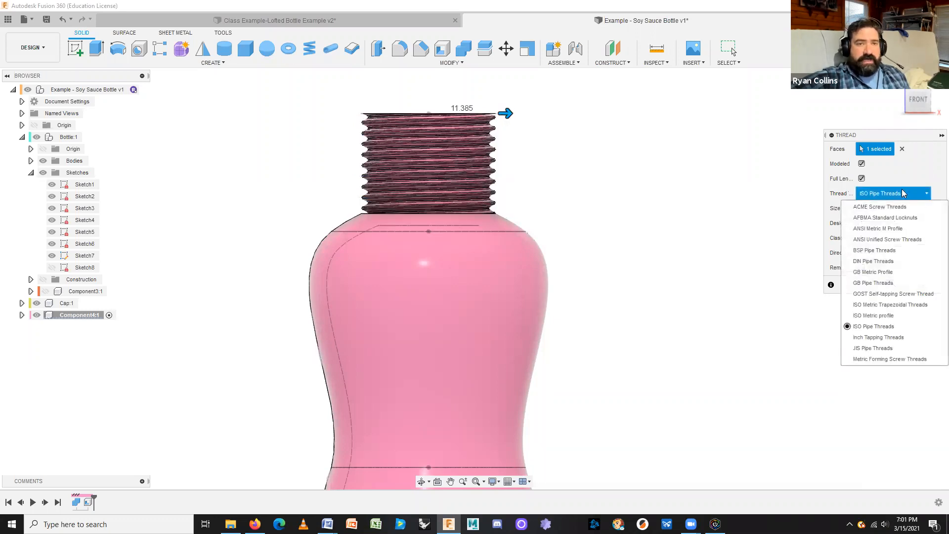
left_click(874, 316)
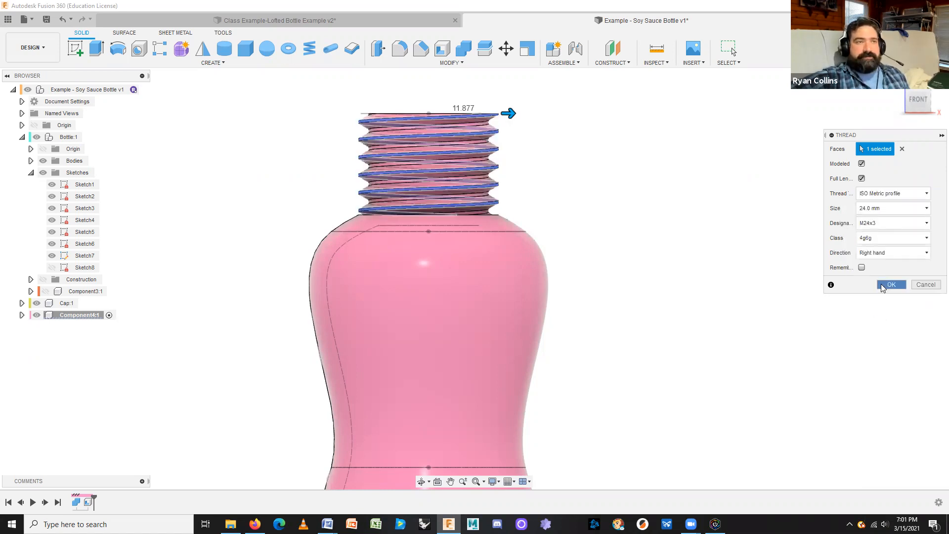
Apply the modeled M24x3 thread to the bottle's neck and inspect the whole bottle
left_click(881, 286)
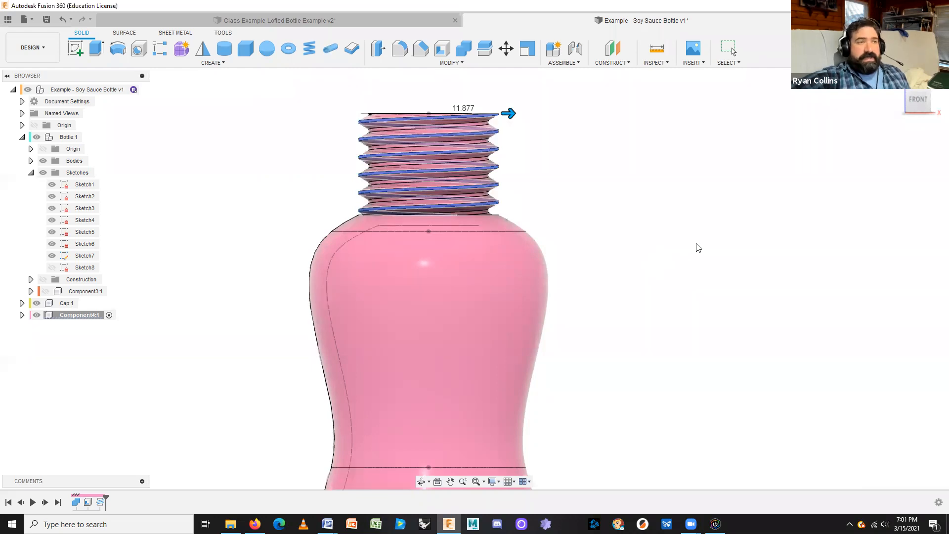
middle_click_drag(593, 203, 600, 229, "shift")
scroll(600, 229, "down", 10)
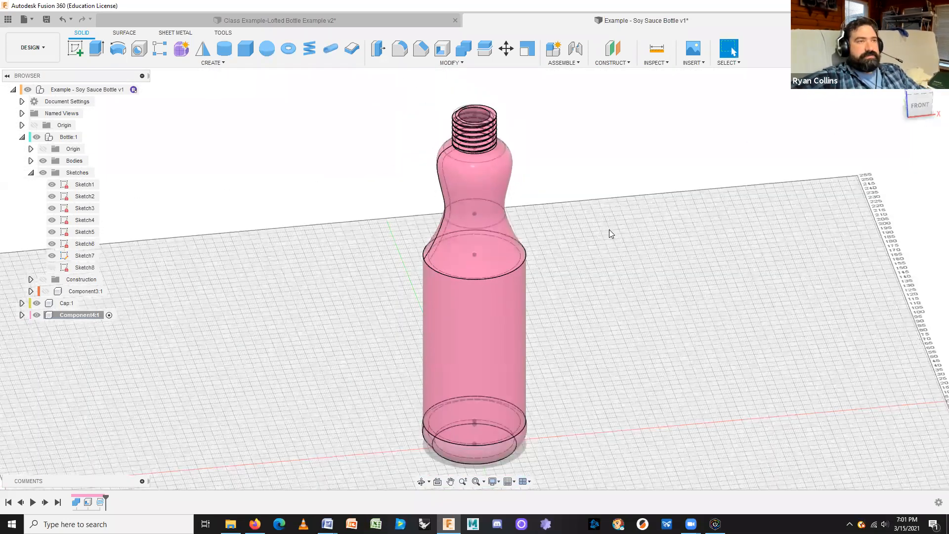
middle_click_drag(615, 238, 611, 226, "shift")
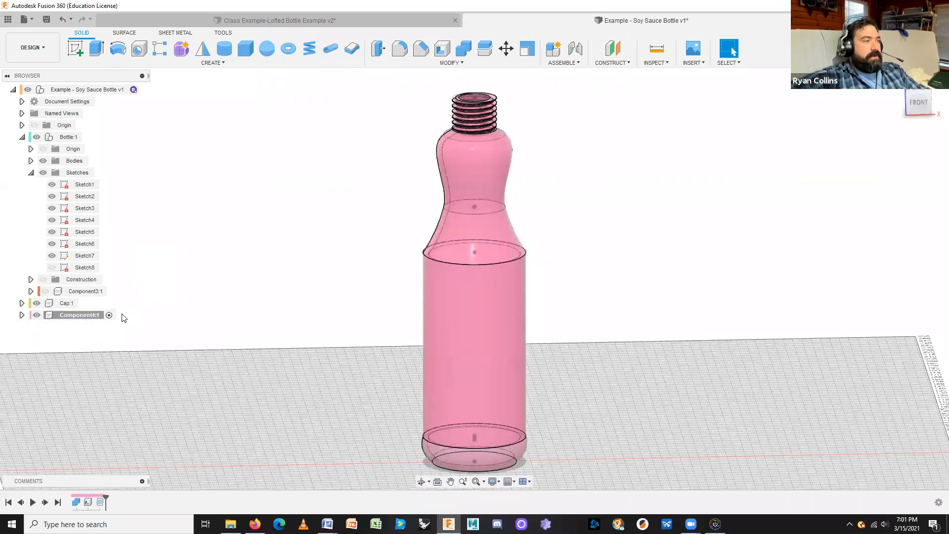
Activate the Cap component for building the cap over the threaded neck
left_click(74, 305)
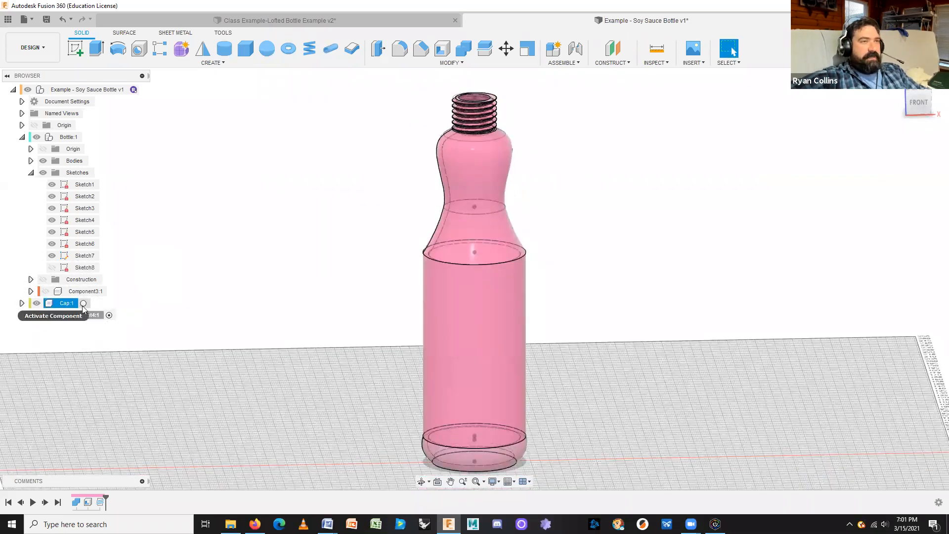
left_click(83, 303)
middle_click_drag(631, 201, 654, 311)
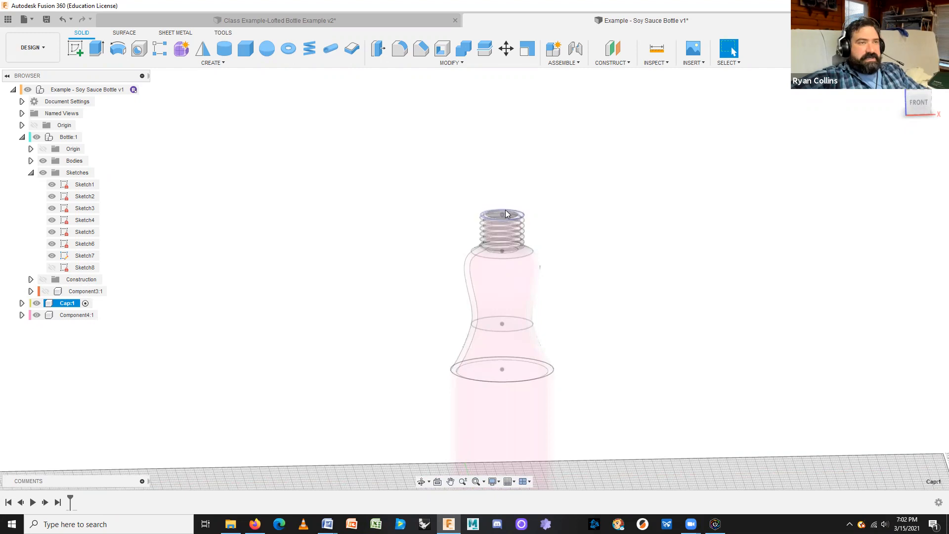
middle_click_drag(570, 201, 492, 210, "shift")
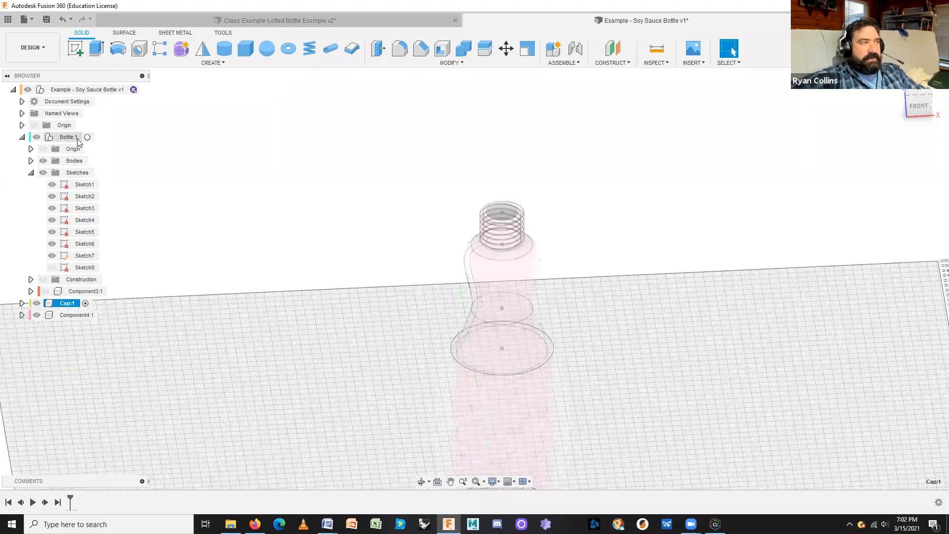
middle_click_drag(606, 322, 647, 270)
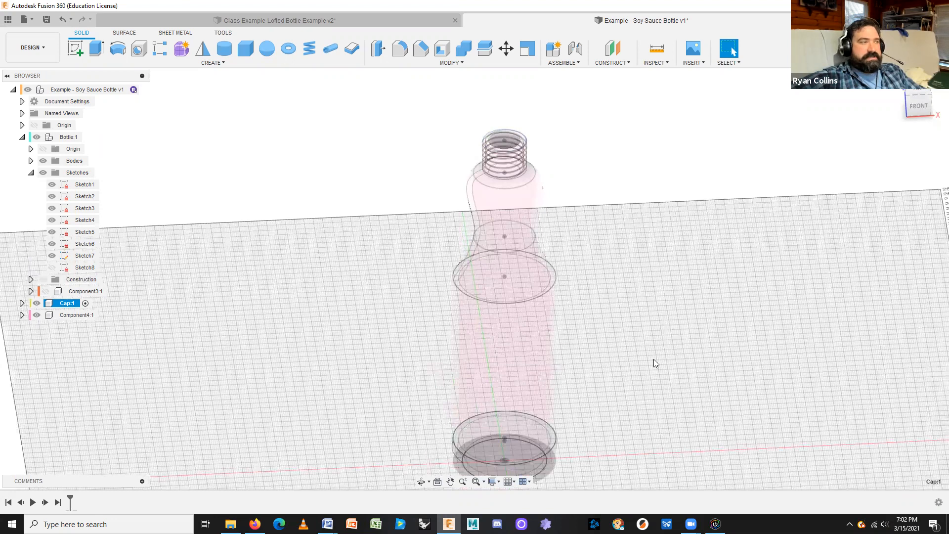
Create a construction plane offset 202 mm up from the XY plane, just above the bottle's neck
left_click(618, 51)
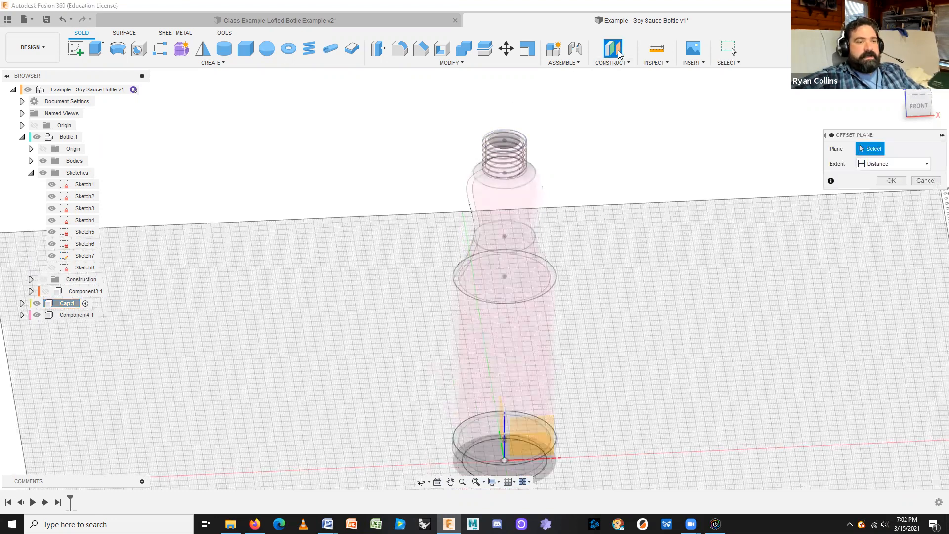
middle_click_drag(625, 394, 505, 365, "shift")
left_click(512, 392)
left_click_drag(505, 365, 527, 120)
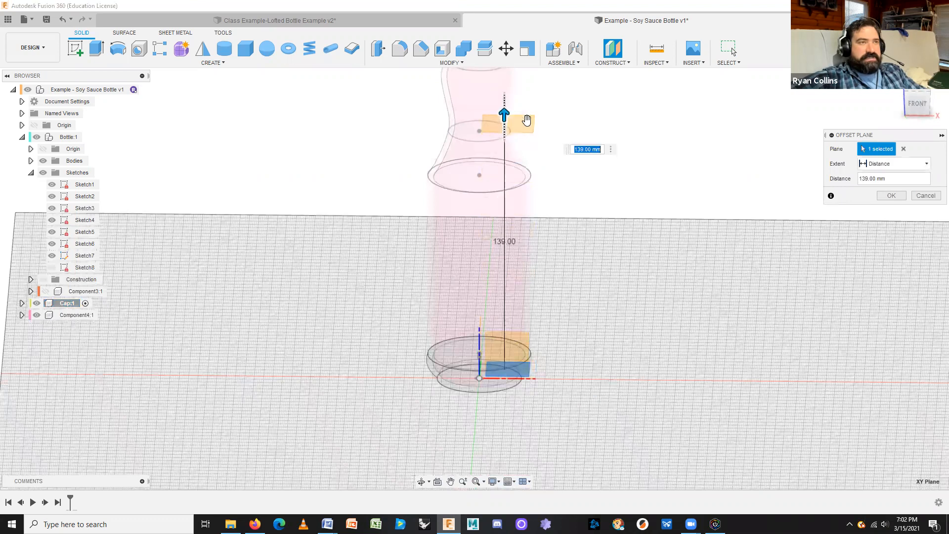
middle_click_drag(573, 174, 575, 315)
left_click_drag(506, 254, 512, 148)
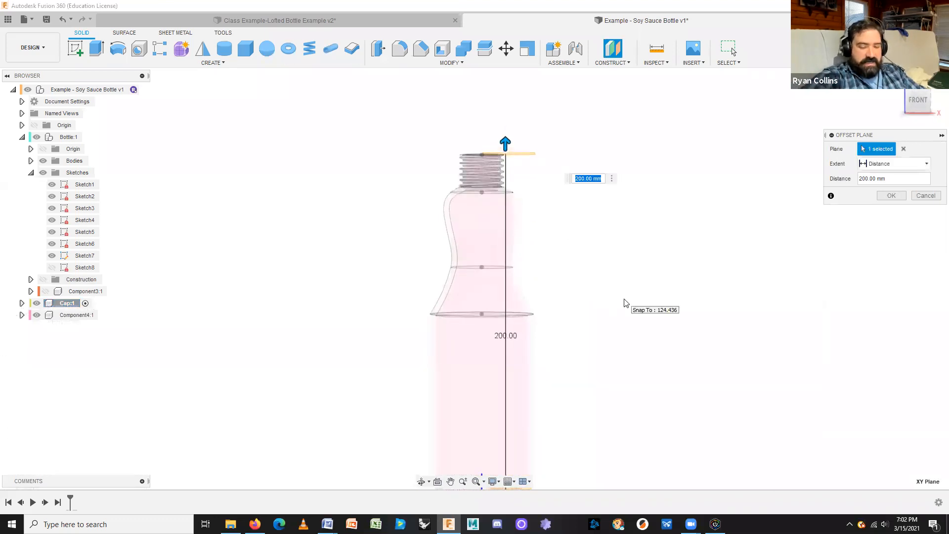
type("205")
key("Return")
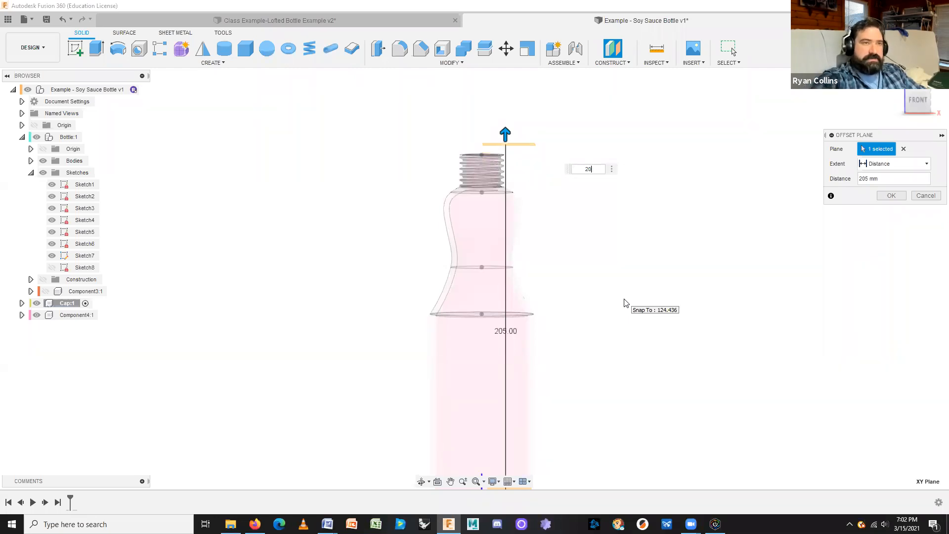
key("Return")
type("2")
key("Return")
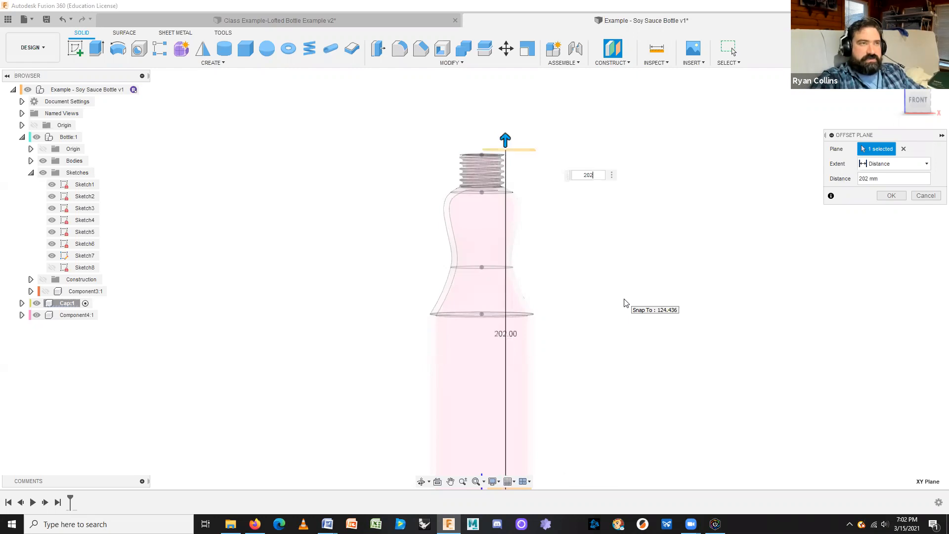
key("Return")
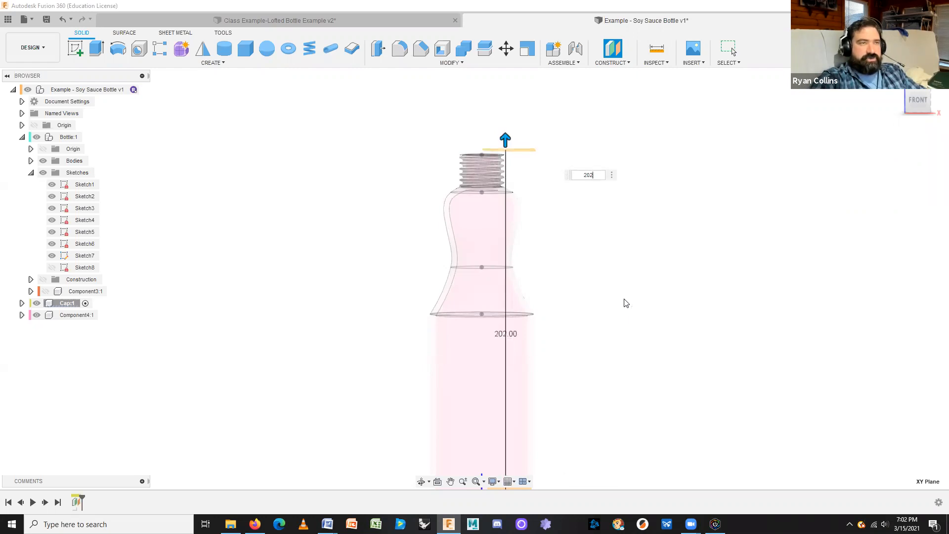
Start a sketch on the offset plane above the neck and hide the Bottle and Component4 components
middle_click_drag(625, 255, 648, 286, "shift")
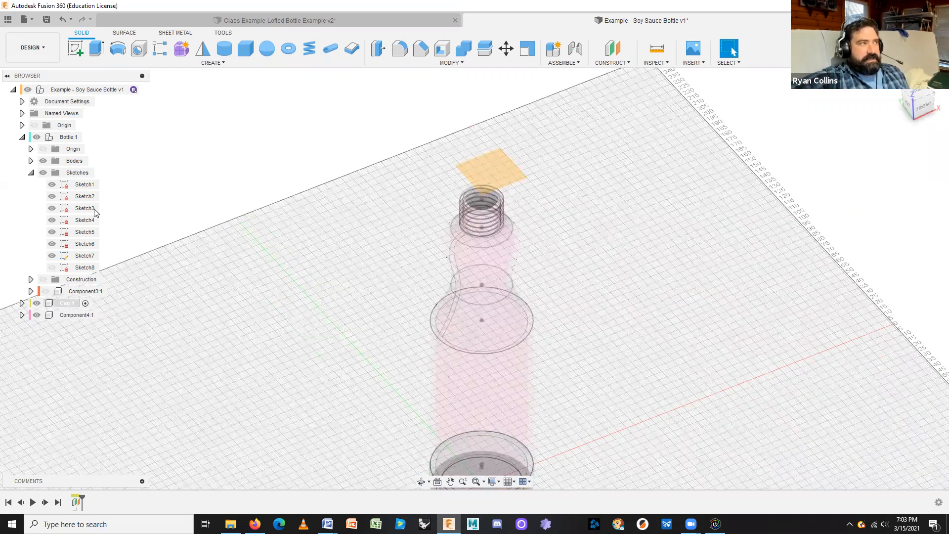
left_click(72, 50)
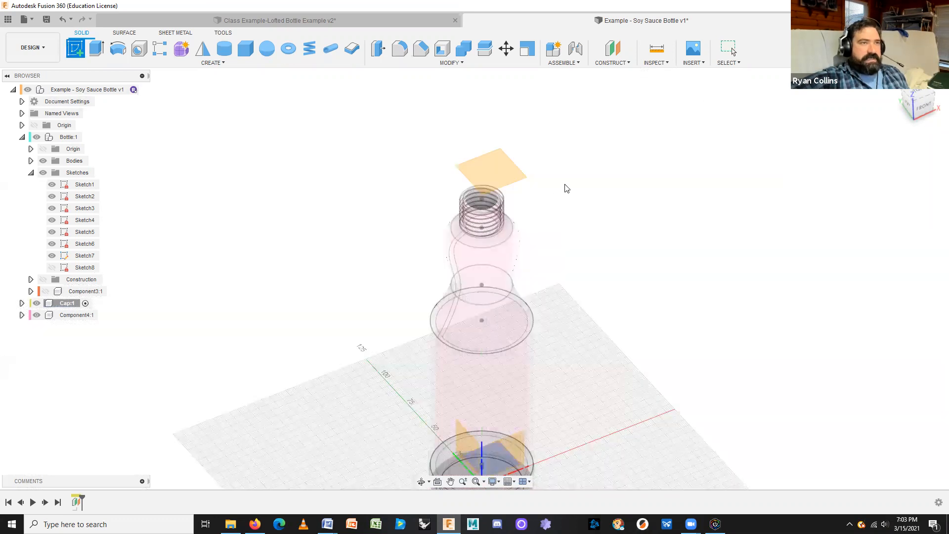
left_click(516, 173)
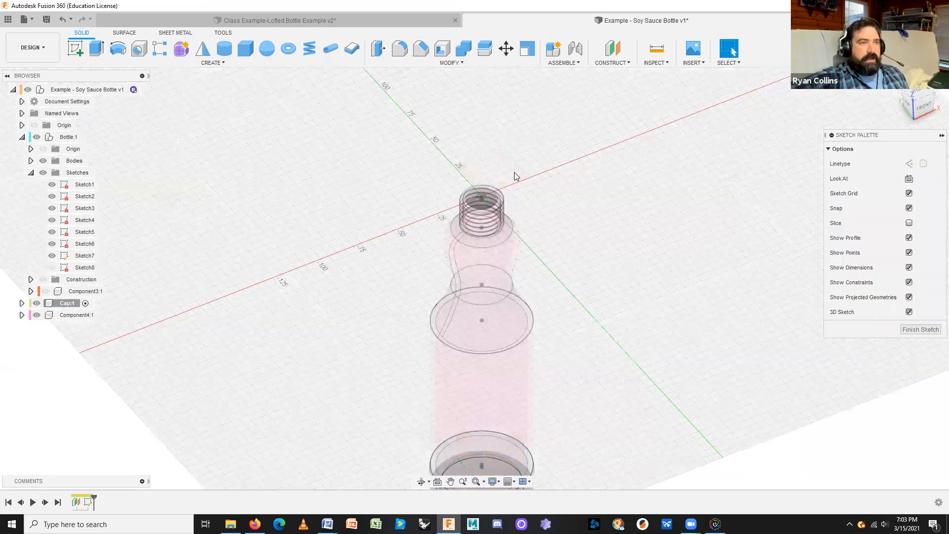
left_click(117, 48)
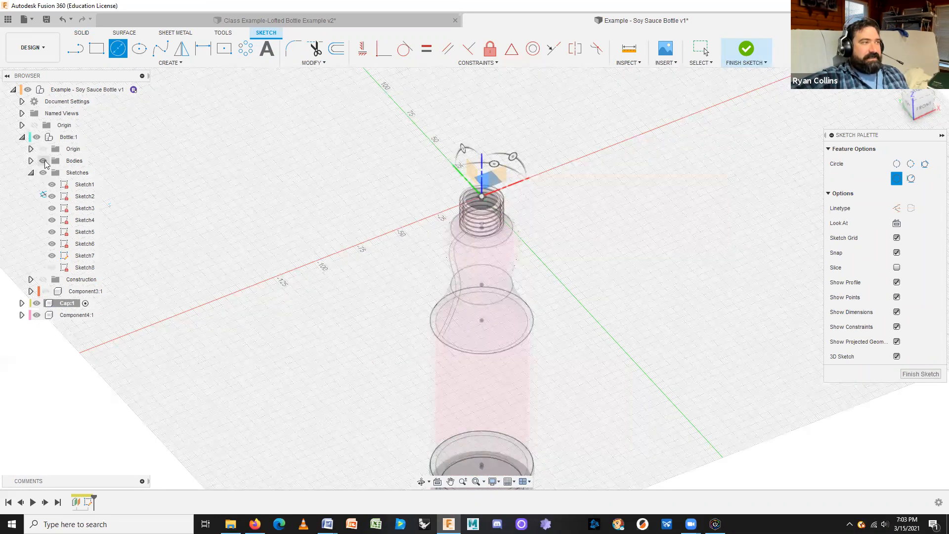
left_click(37, 138)
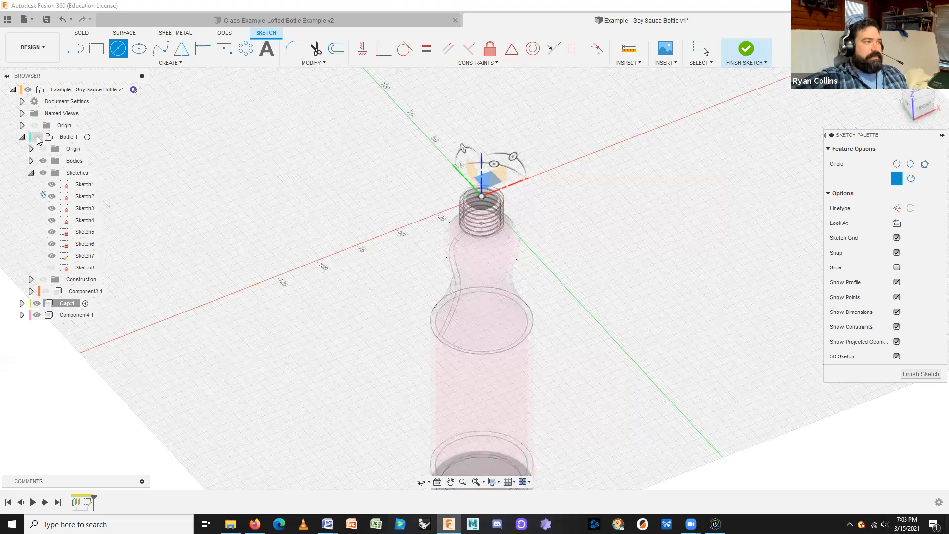
left_click(35, 315)
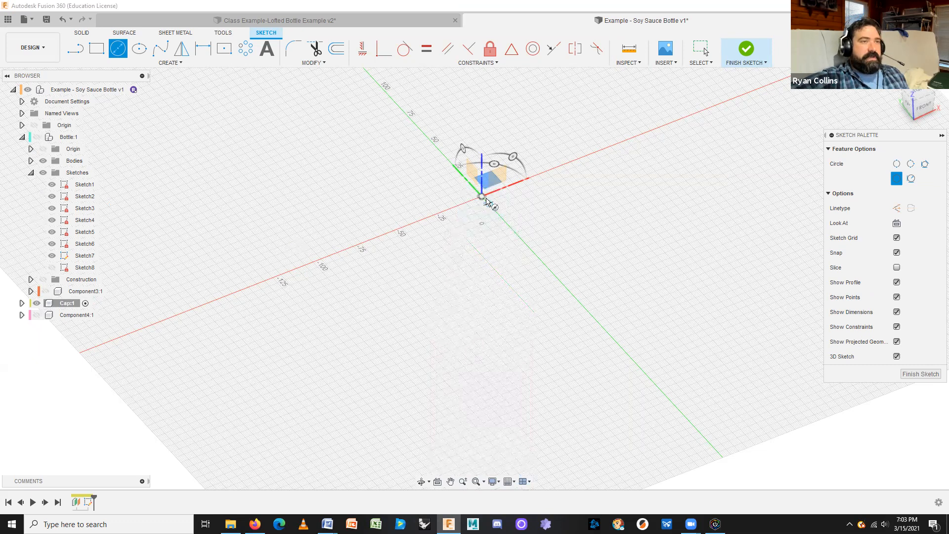
Draw a 28 mm diameter circle centred on the sketch origin and finish the sketch
left_click(482, 197)
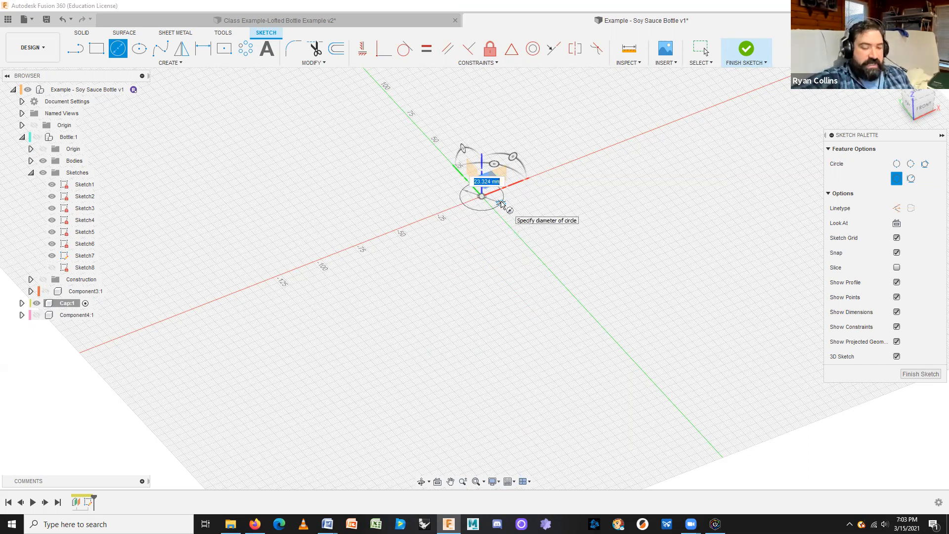
type("28")
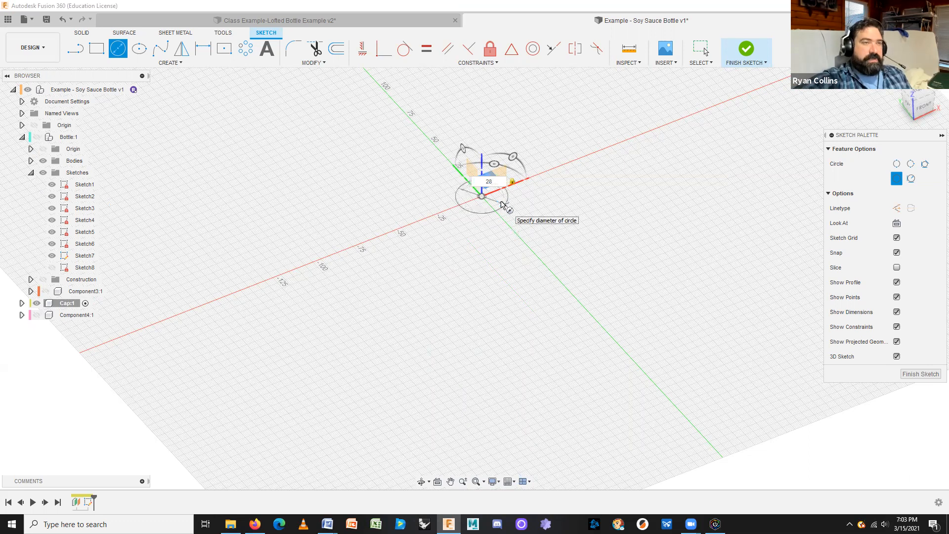
key("Return")
key("Escape")
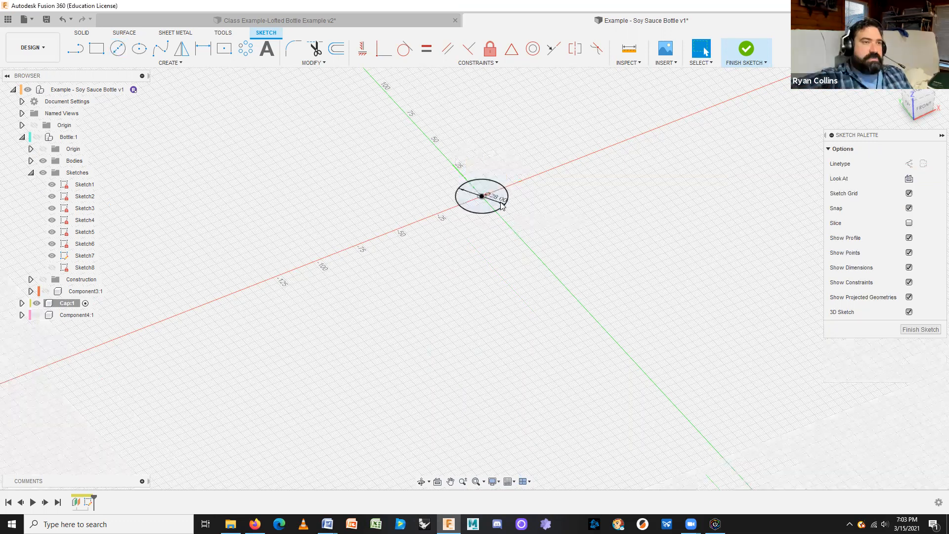
left_click(747, 48)
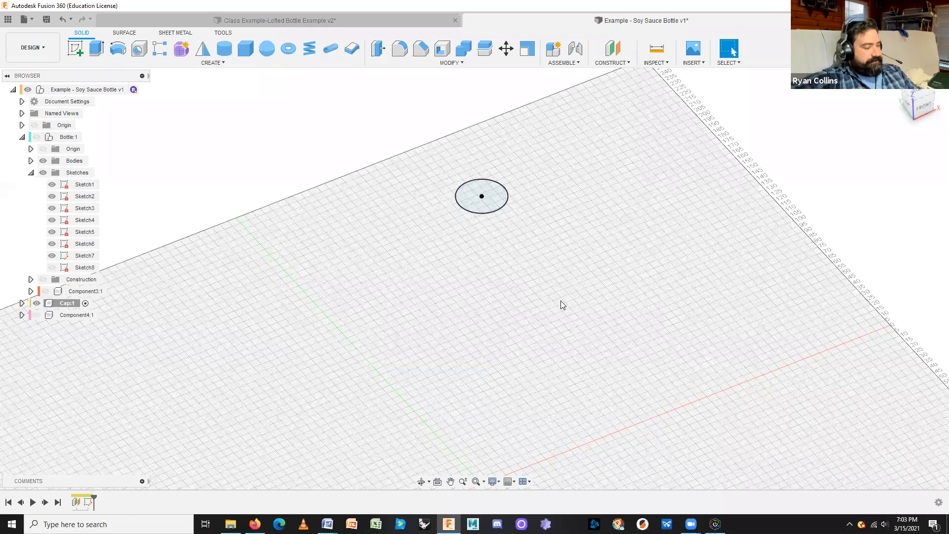
Show Component4 again and extrude the cap circle 18 mm downward over the threaded neck as a new body
left_click(36, 315)
middle_click_drag(669, 283, 670, 241, "shift")
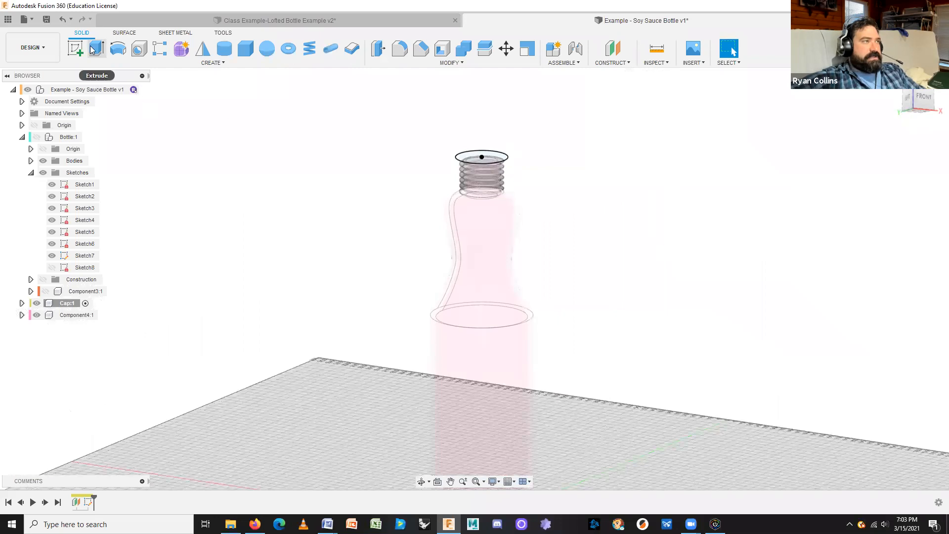
key("e")
scroll(499, 160, "up", 3)
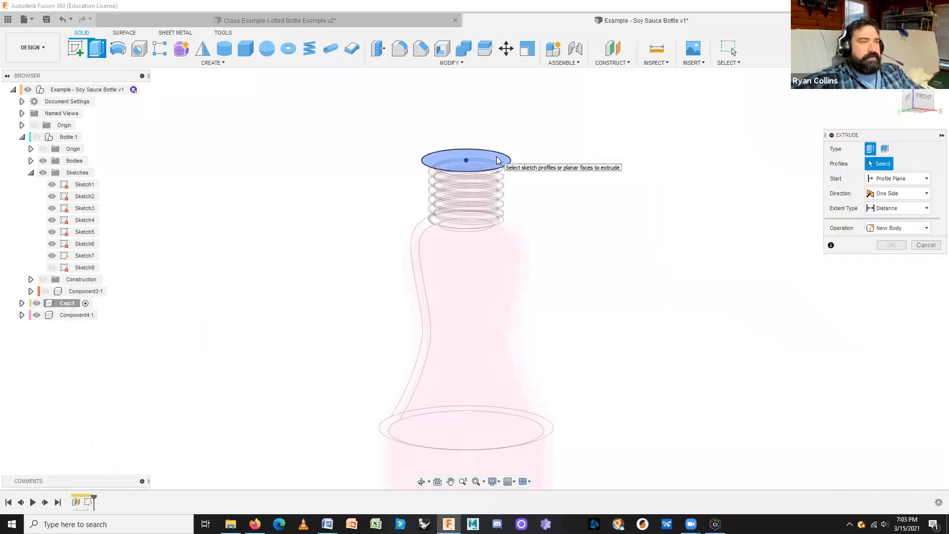
left_click(496, 157)
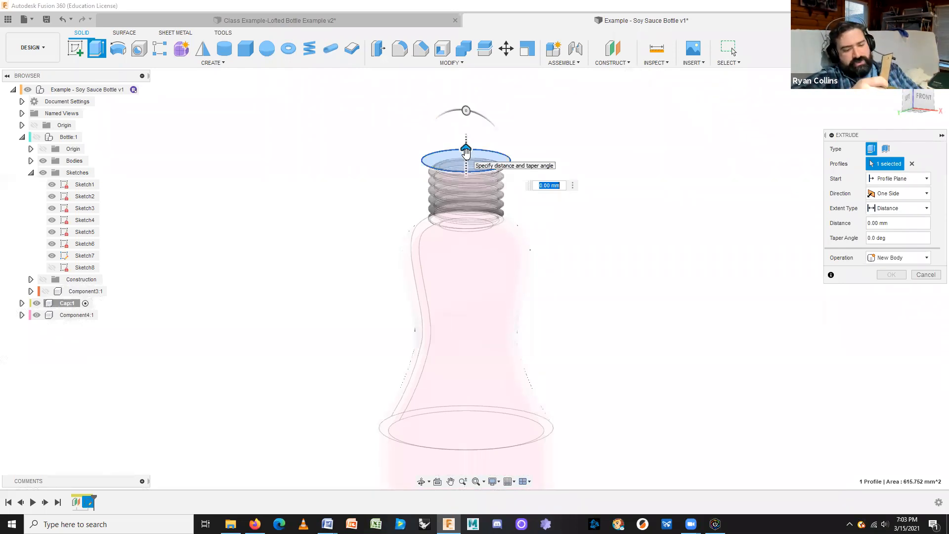
left_click_drag(466, 152, 459, 209)
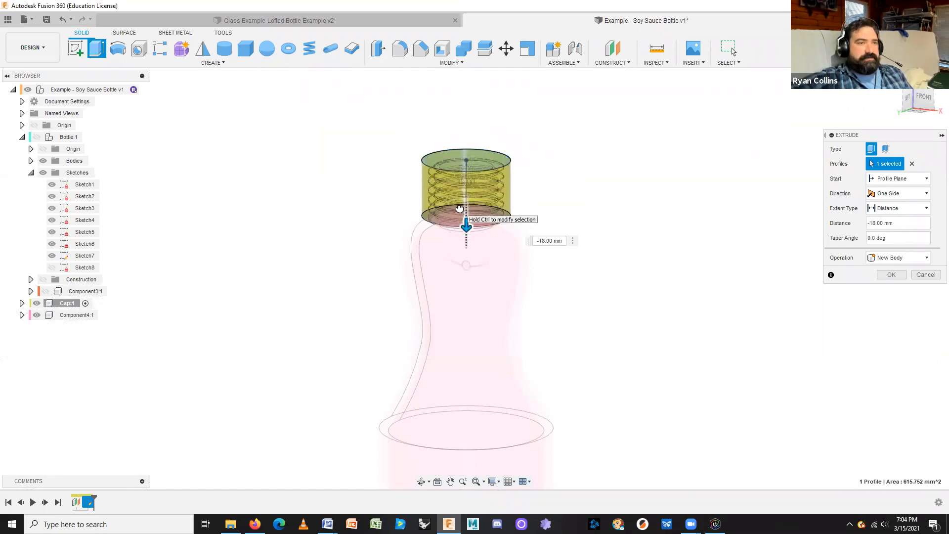
middle_click_drag(655, 218, 682, 238, "shift")
left_click(891, 272)
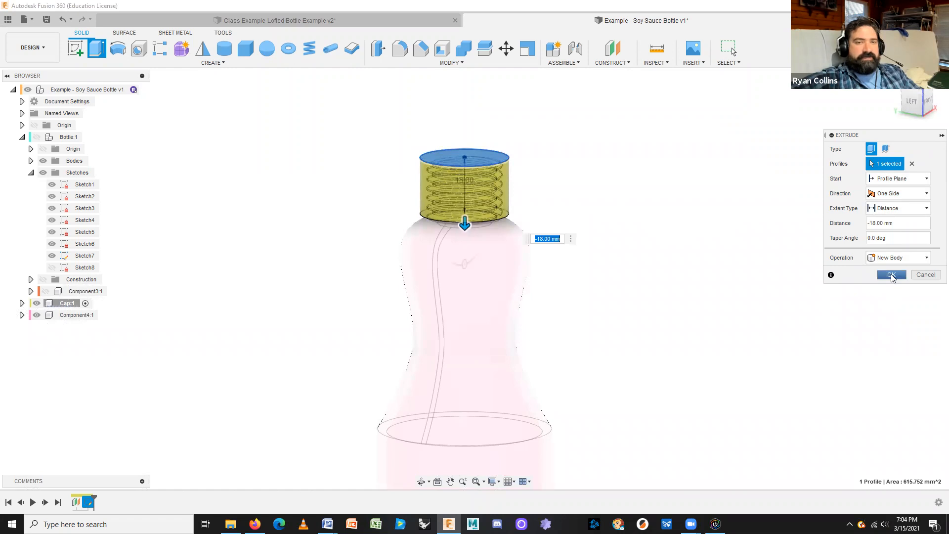
left_click(891, 274)
middle_click_drag(681, 252, 676, 214, "shift")
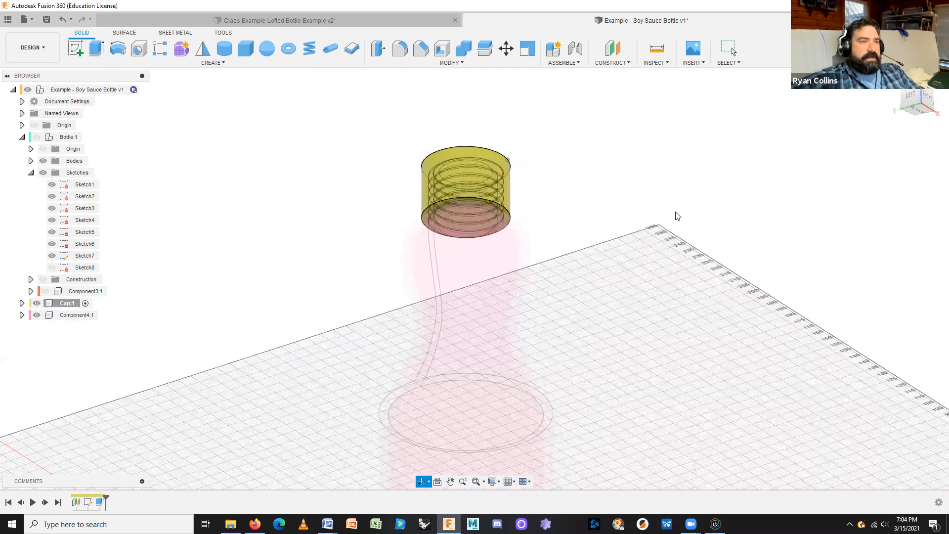
Hide Component4 and start a sketch on the bottom face of the cap
left_click(36, 315)
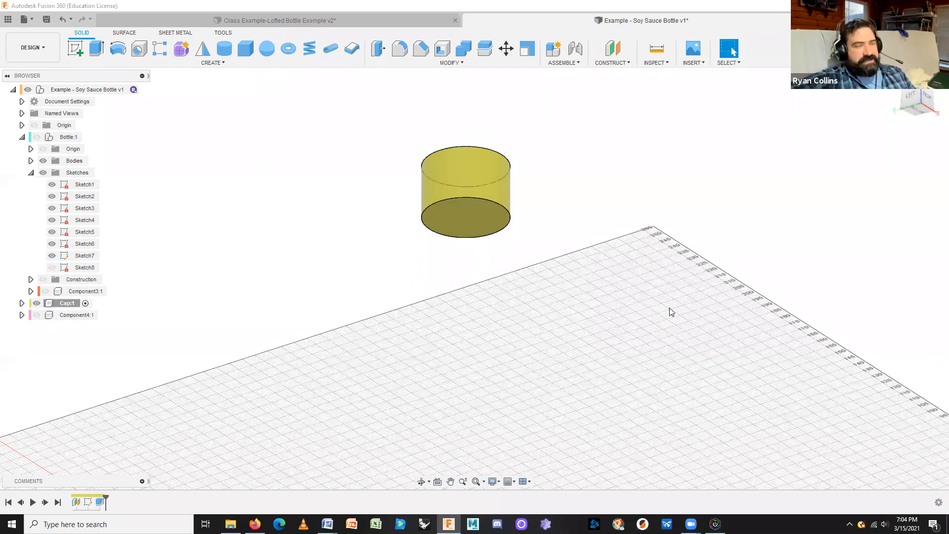
left_click(74, 45)
left_click(475, 208)
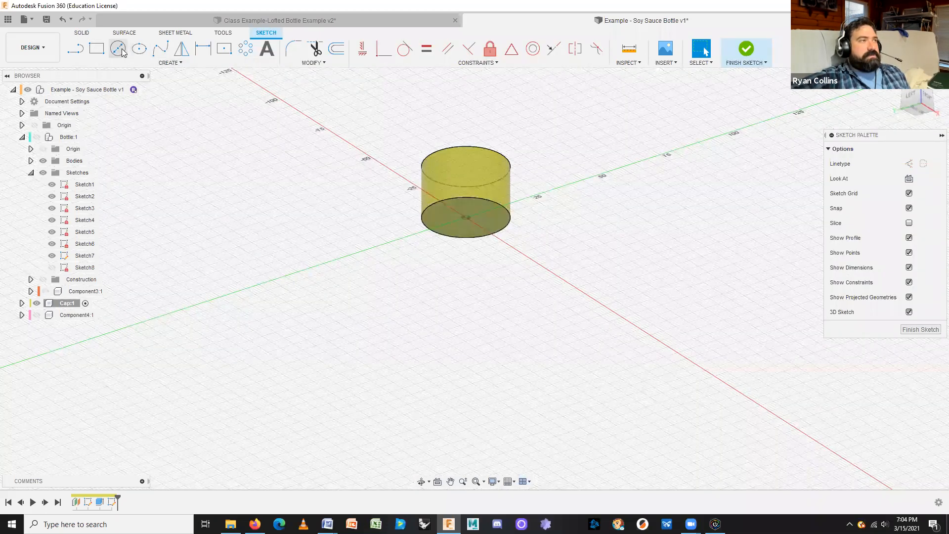
Draw a 23 mm diameter circle centred on the cap's bottom face and finish the sketch
left_click(120, 50)
left_click(465, 218)
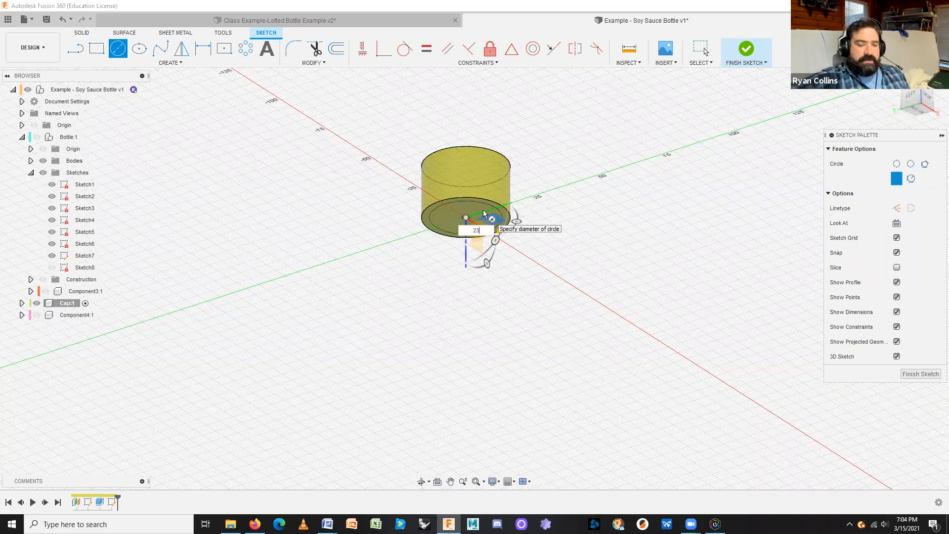
key("Return")
key("Escape")
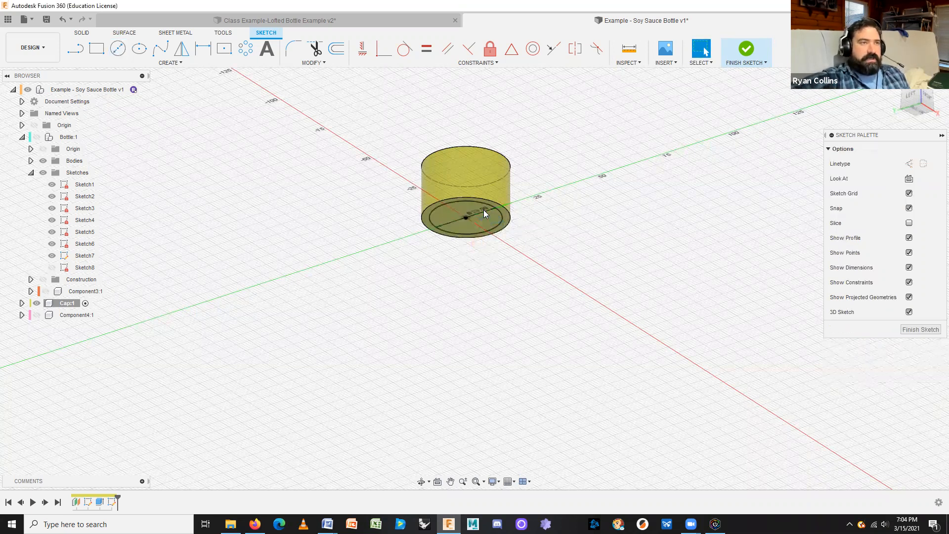
left_click(747, 49)
Extrude the 23 mm circle as a cut into the cap, extending to its top face with a -2 mm offset
left_click(97, 48)
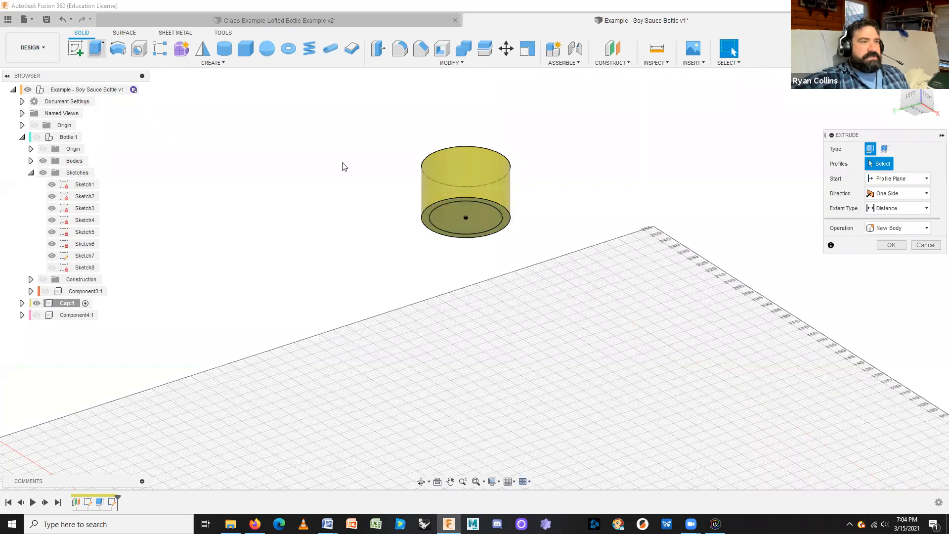
left_click(470, 223)
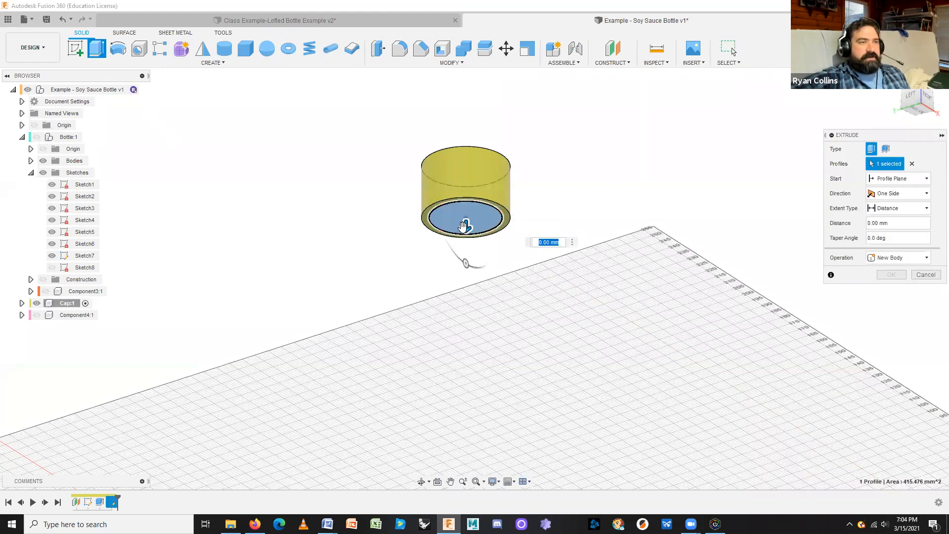
left_click_drag(464, 225, 464, 187)
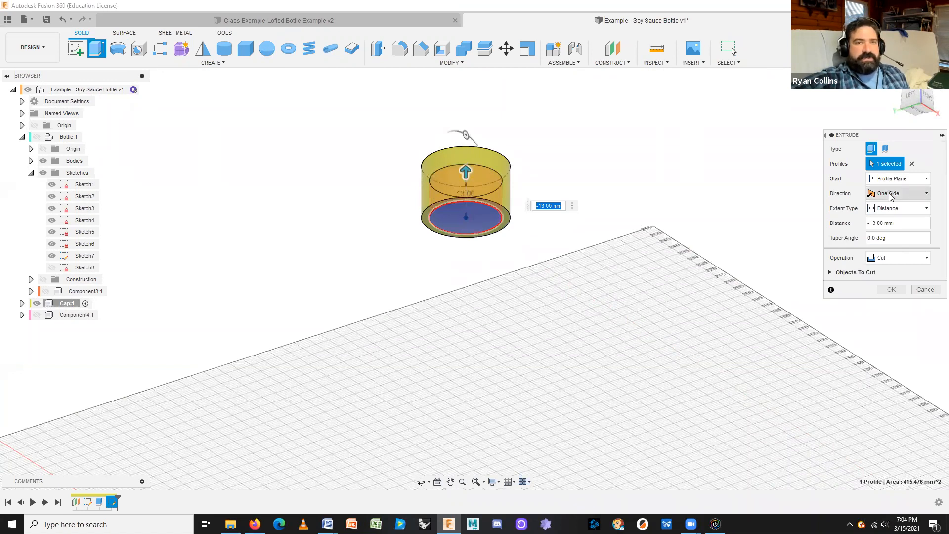
left_click(896, 208)
left_click(894, 238)
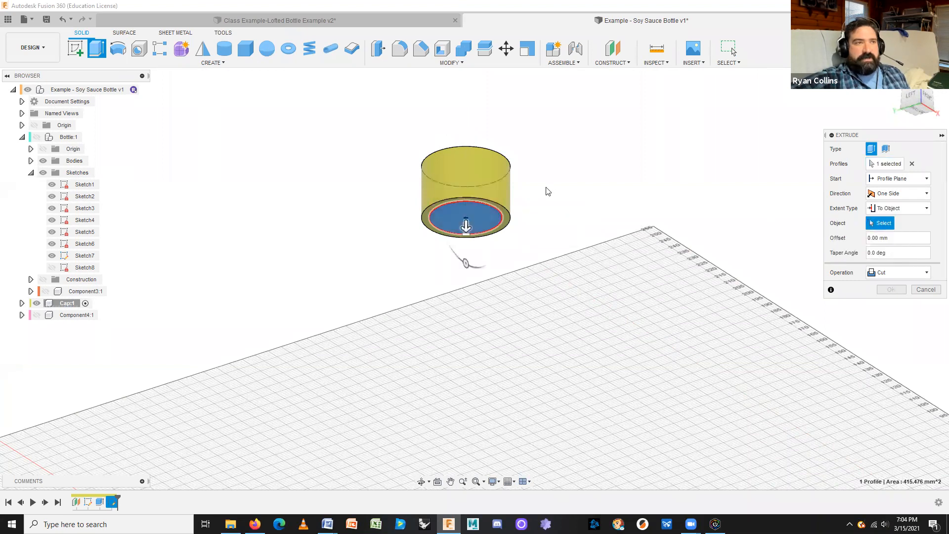
middle_click_drag(547, 191, 513, 159, "shift")
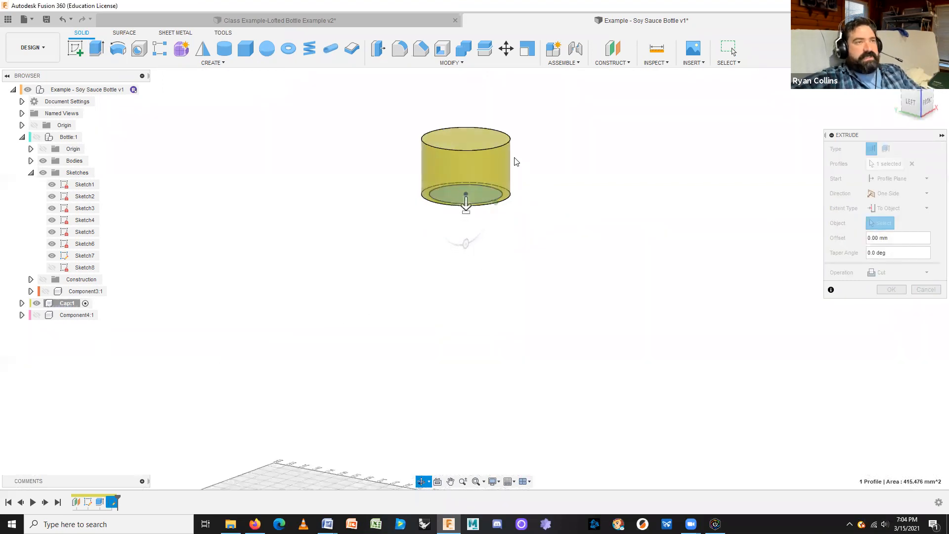
left_click(472, 134)
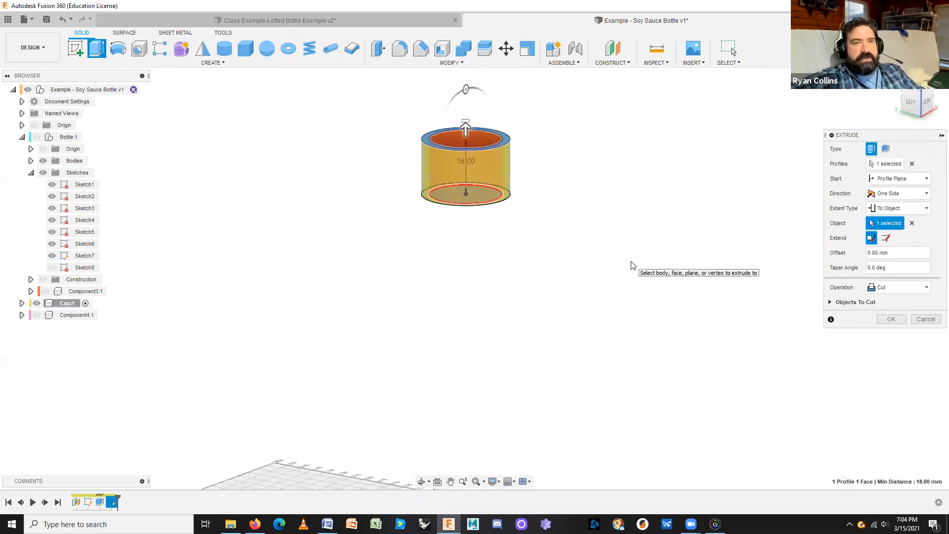
left_click(893, 254)
type("2")
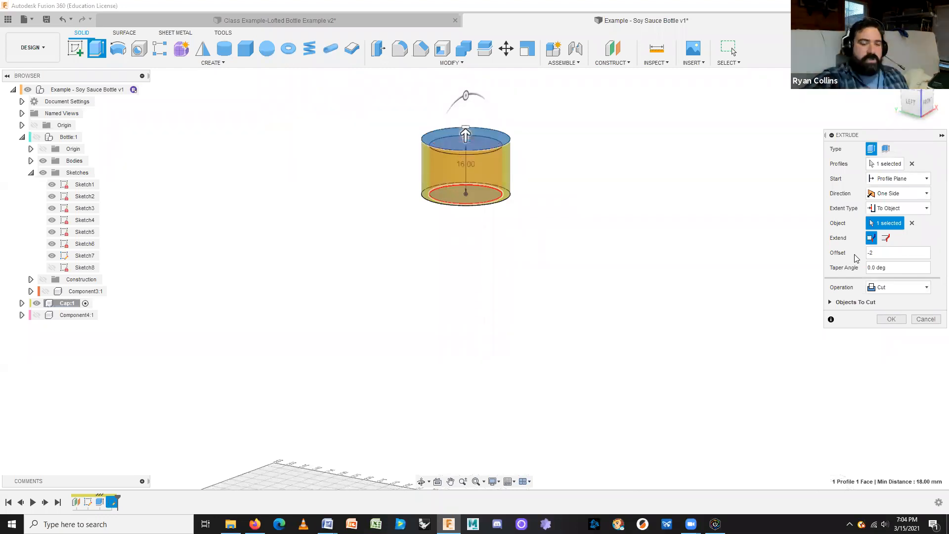
key("Return")
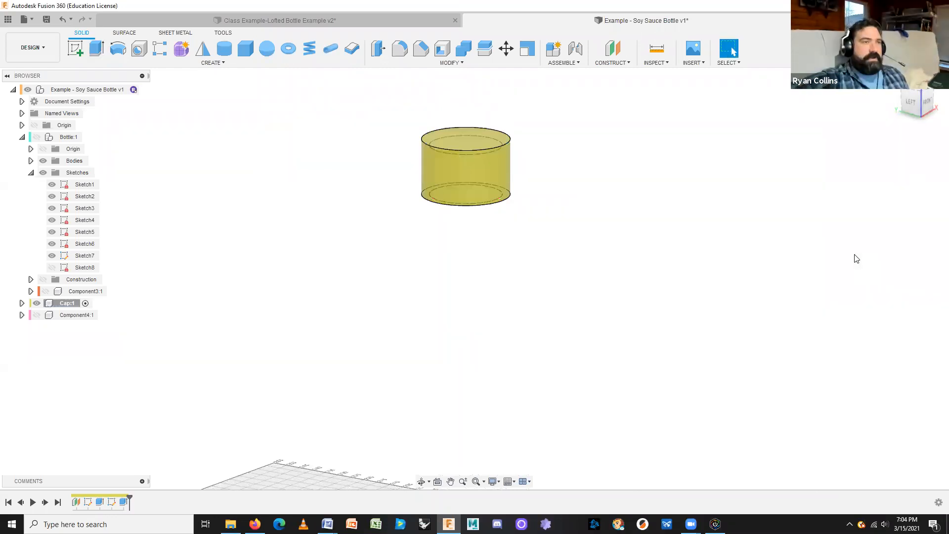
Add a modeled, full-length ISO Metric M24x3 thread of size 24.0 mm to the cap's inner cylindrical face
middle_click_drag(604, 294, 459, 188, "shift")
scroll(602, 269, "down", 3)
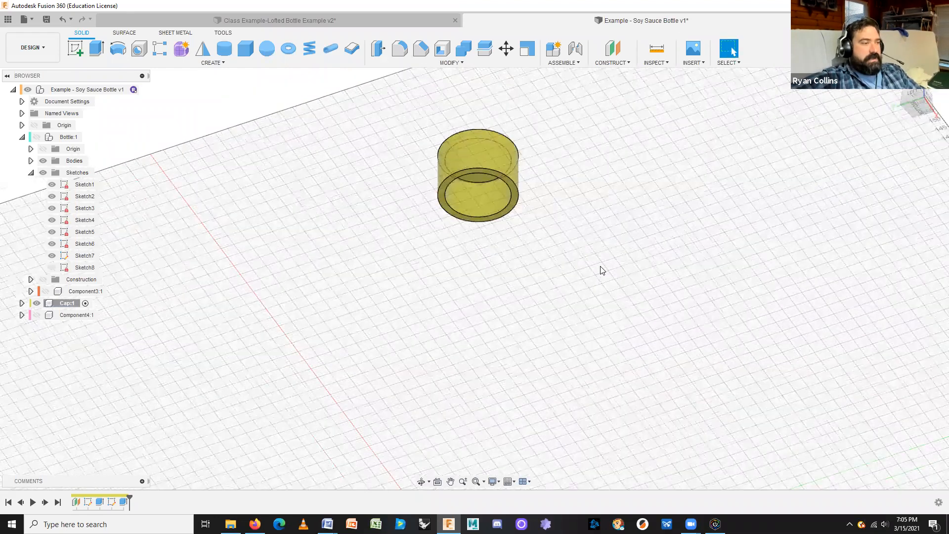
middle_click_drag(571, 283, 573, 327, "shift")
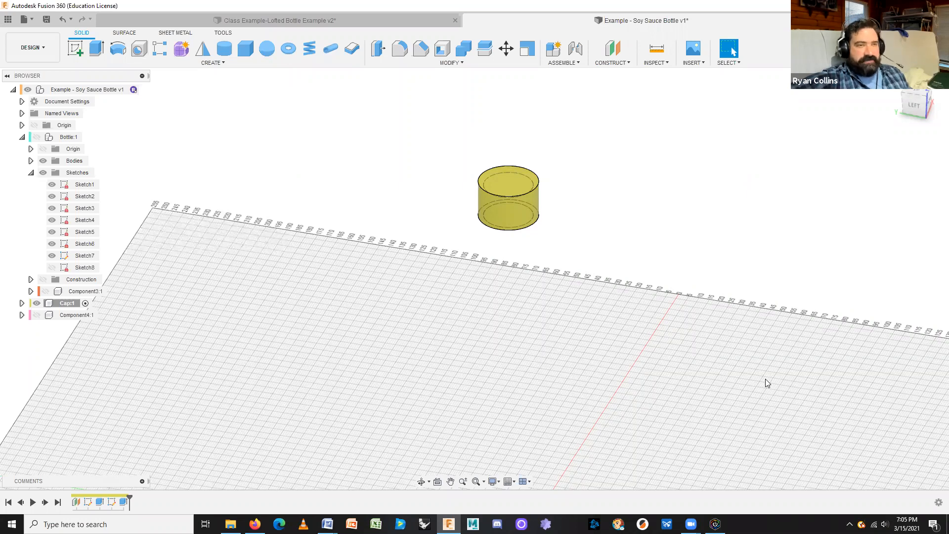
middle_click_drag(583, 346, 591, 301, "shift")
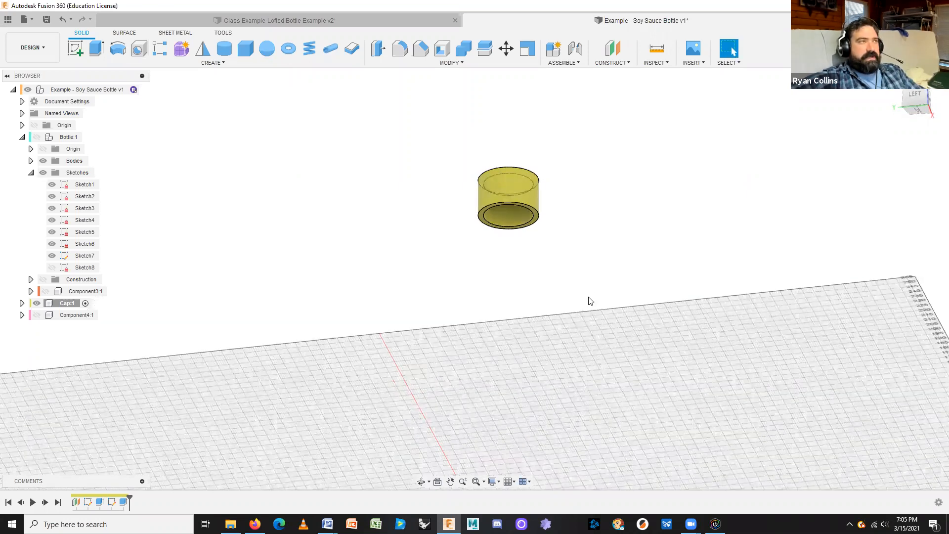
left_click(212, 63)
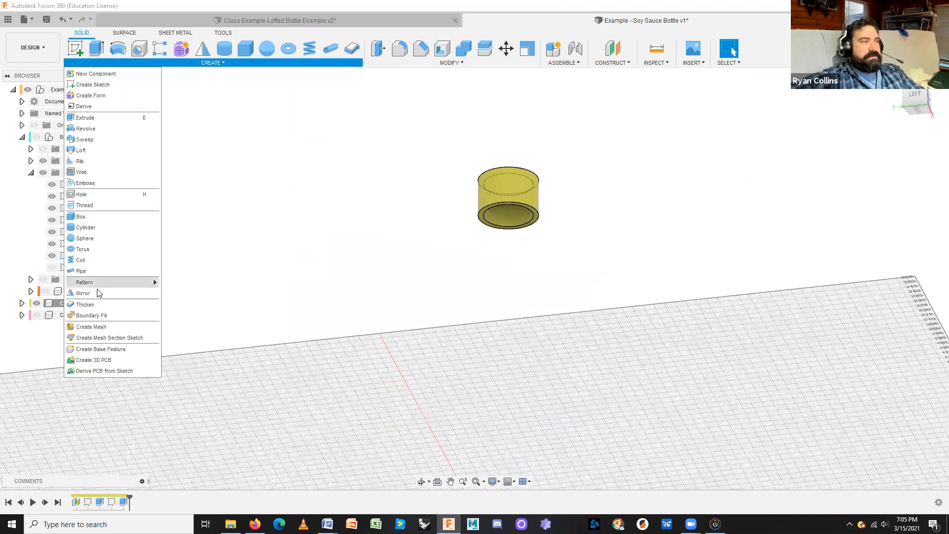
left_click(98, 206)
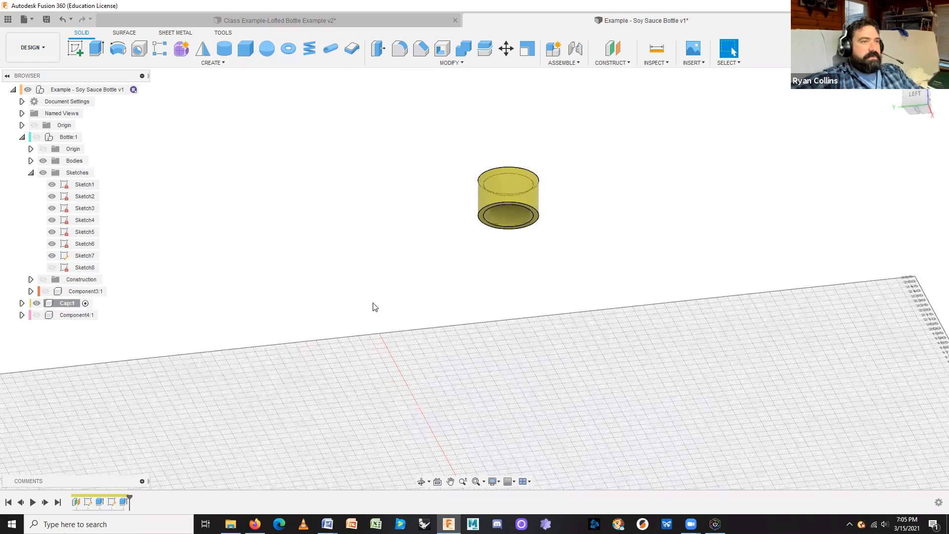
scroll(513, 260, "up", 3)
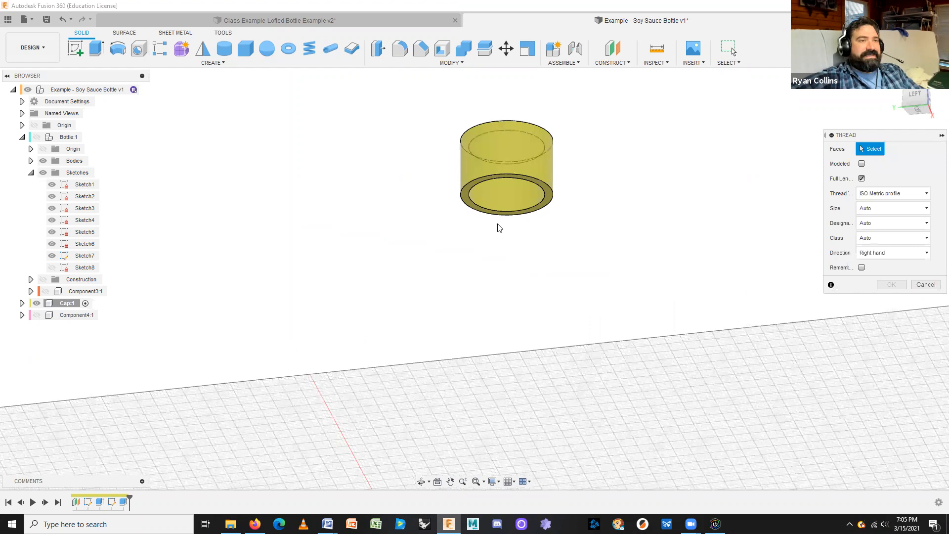
left_click(495, 196)
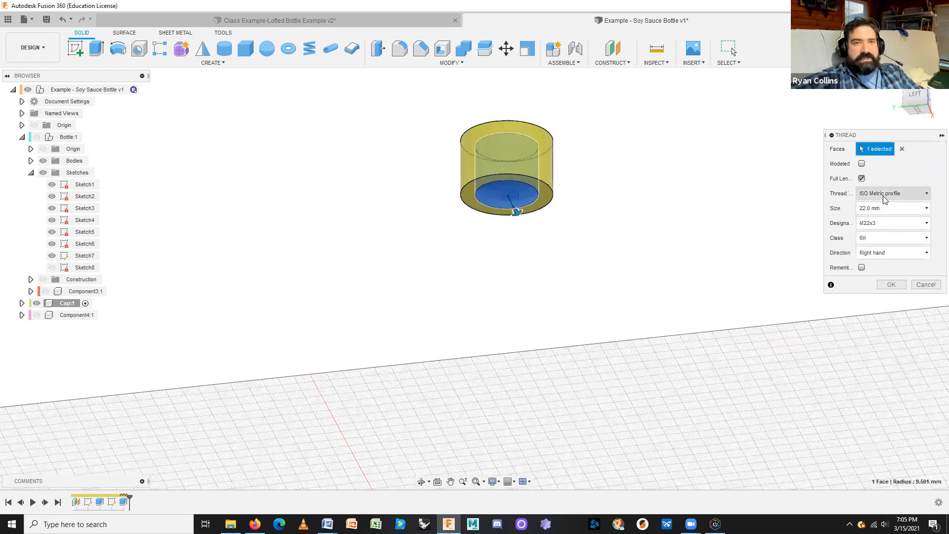
left_click(884, 224)
left_click(884, 225)
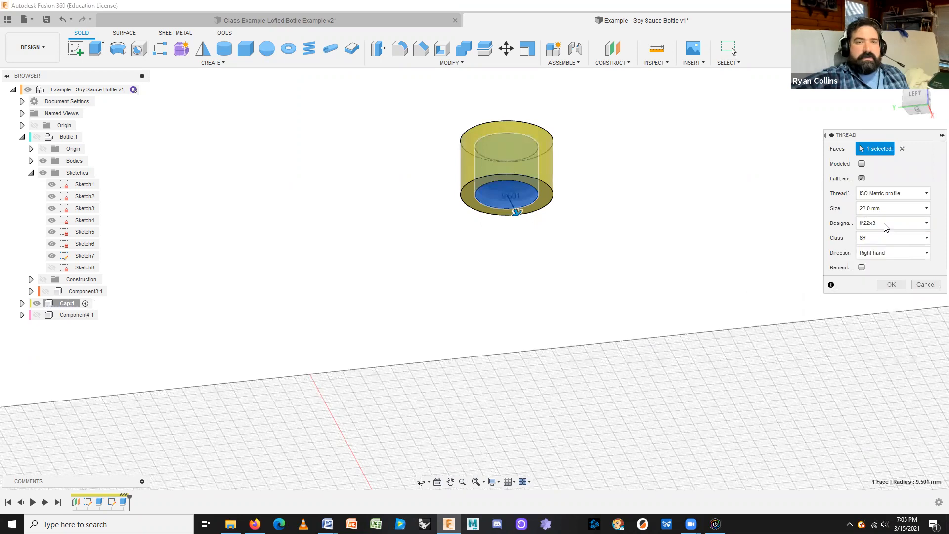
left_click(886, 209)
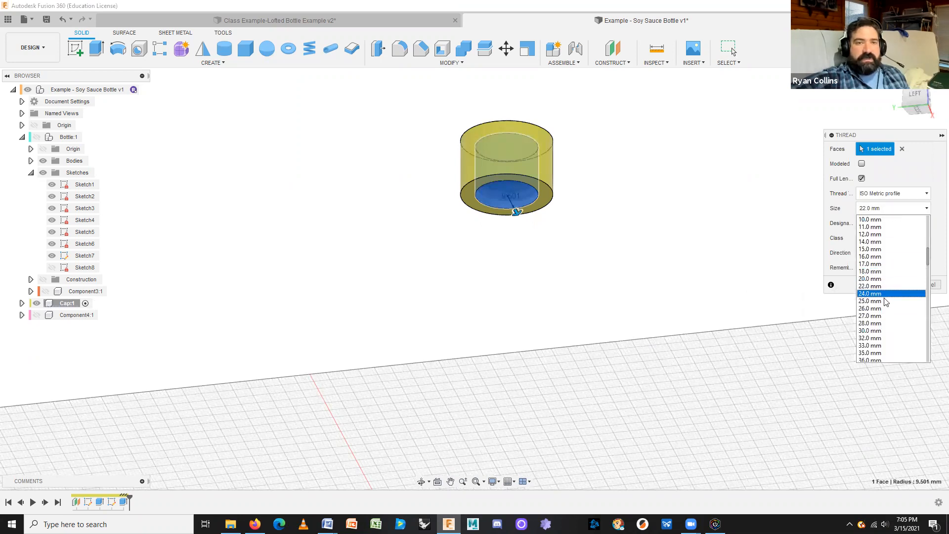
left_click(874, 293)
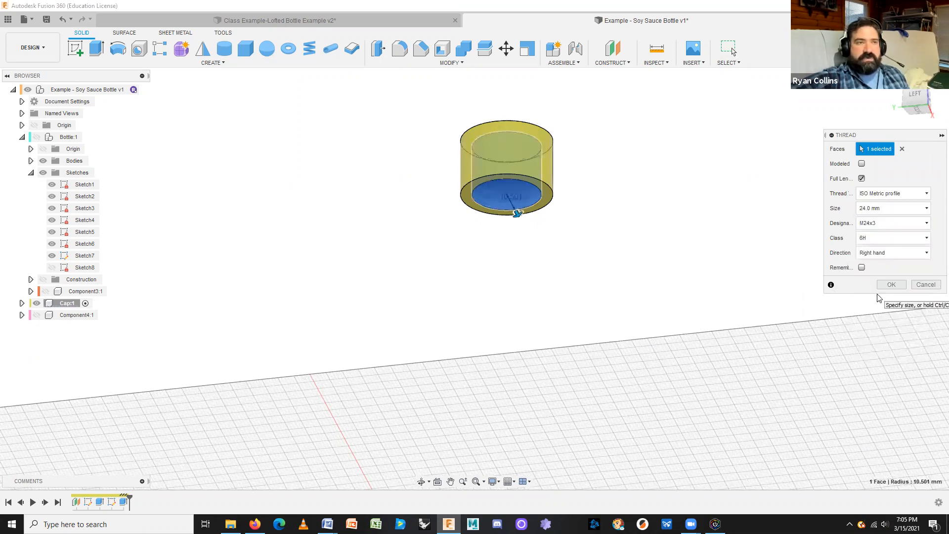
left_click(885, 221)
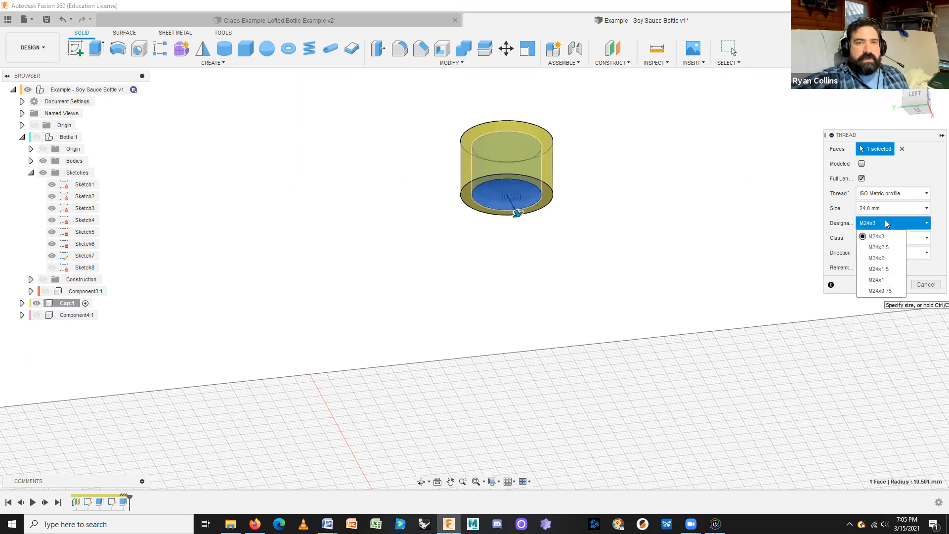
left_click(886, 224)
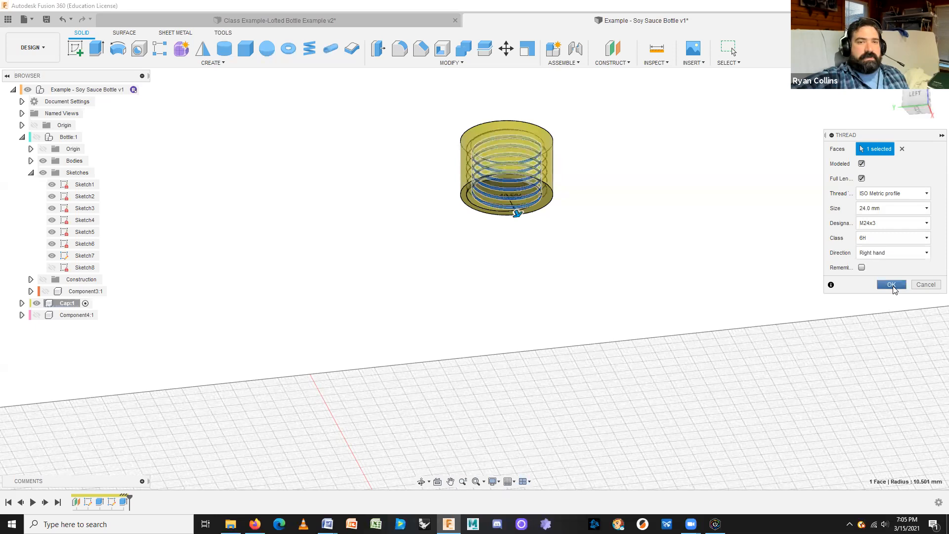
left_click(891, 284)
Inspect the cap's internal thread and temporarily show Component4 to check how the cap sits on the bottle neck
middle_click_drag(553, 267, 573, 281, "shift")
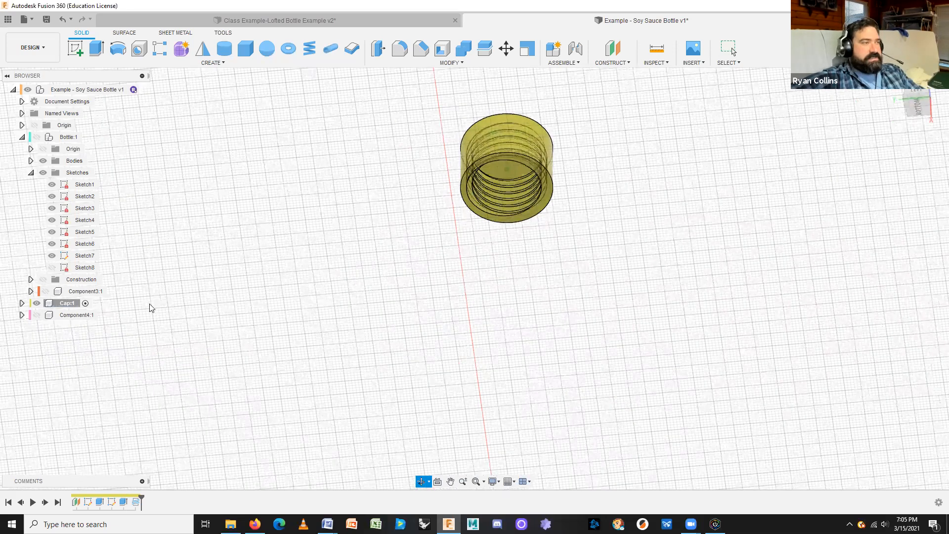
key("Escape")
left_click(36, 314)
middle_click_drag(647, 267, 652, 296, "shift")
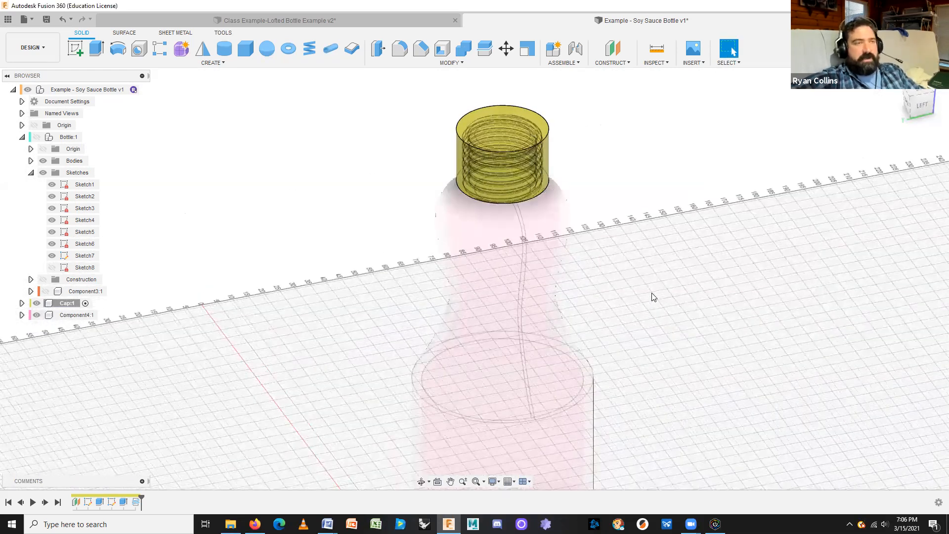
left_click(33, 318)
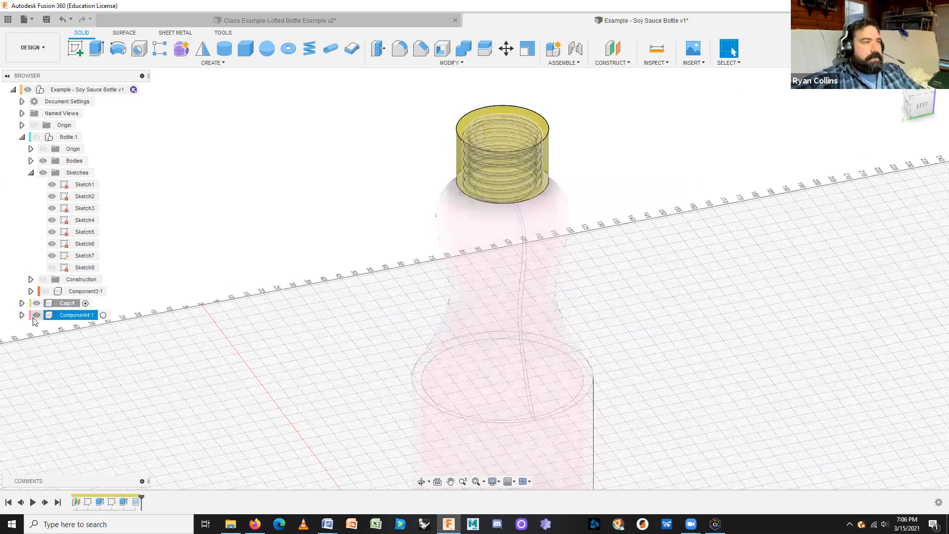
left_click(36, 316)
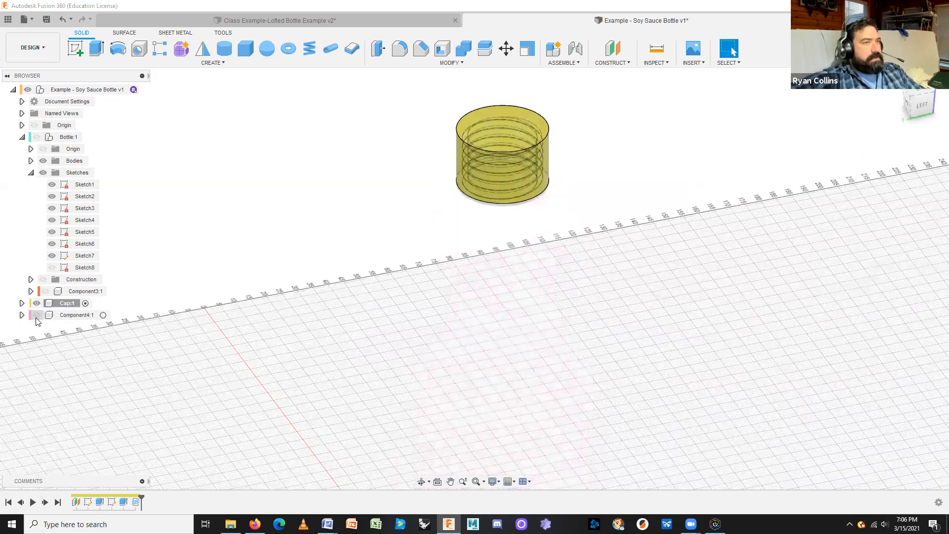
Examine the ribbed cap in the Class Example-Lofted Bottle Example design and return to the soy sauce bottle design
left_click(337, 21)
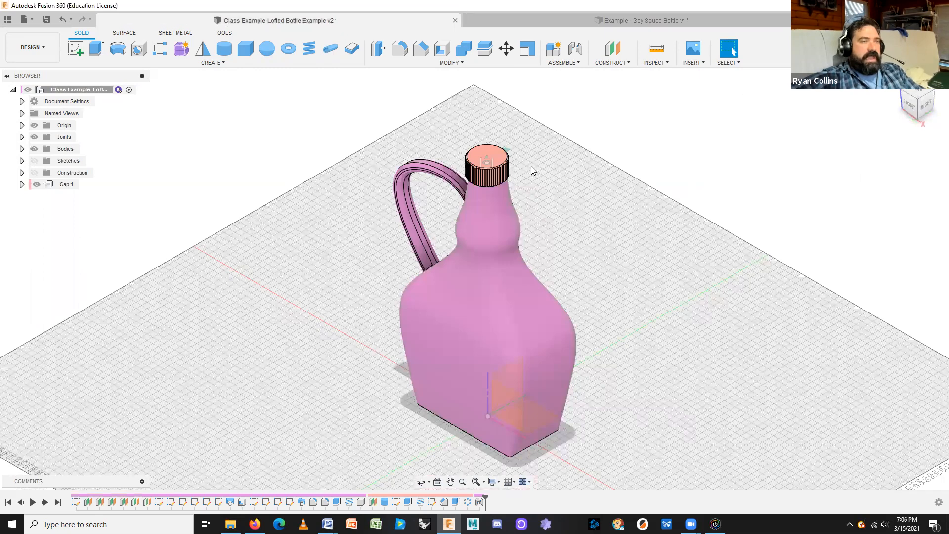
scroll(528, 166, "up", 5)
middle_click_drag(523, 203, 549, 210, "shift")
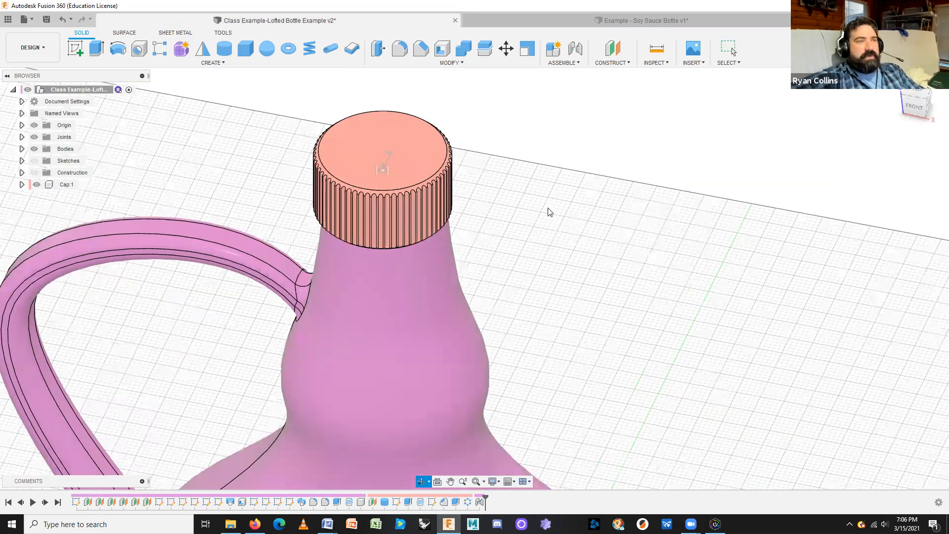
left_click(611, 25)
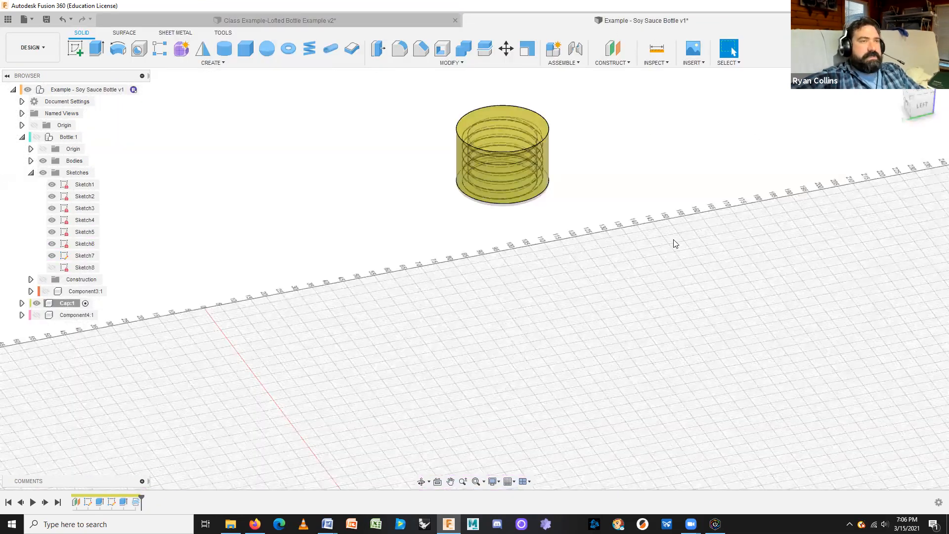
Start a sketch on the top face of the threaded cap
scroll(673, 241, "up", 4)
middle_click_drag(519, 156, 533, 316)
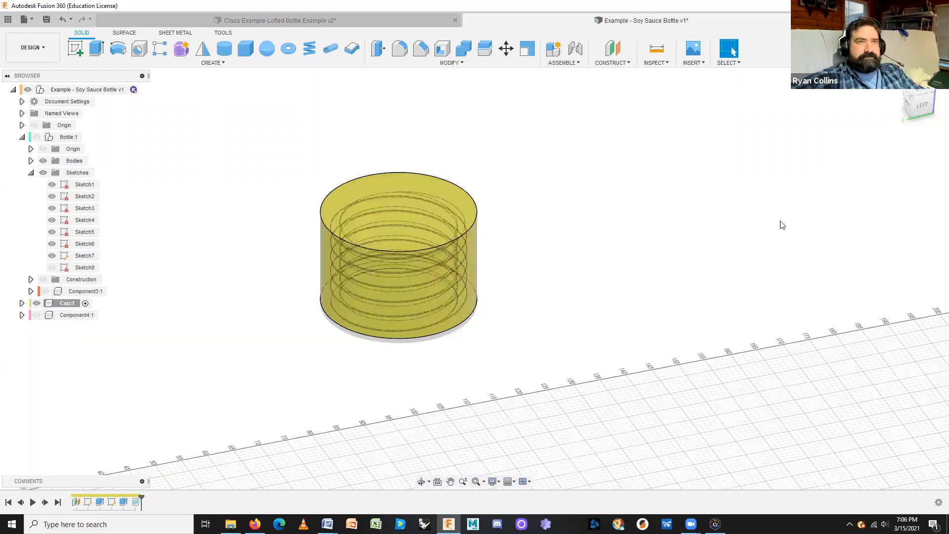
left_click(918, 96)
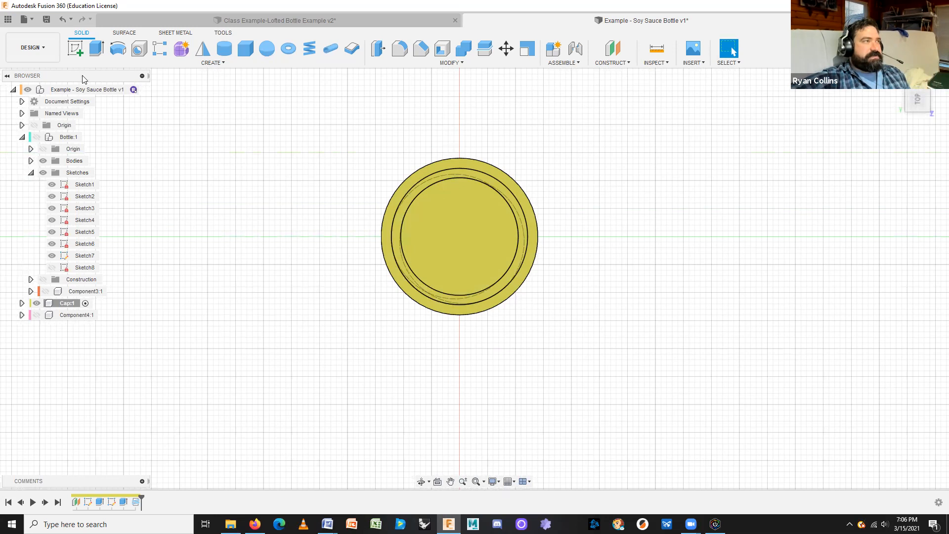
left_click(75, 48)
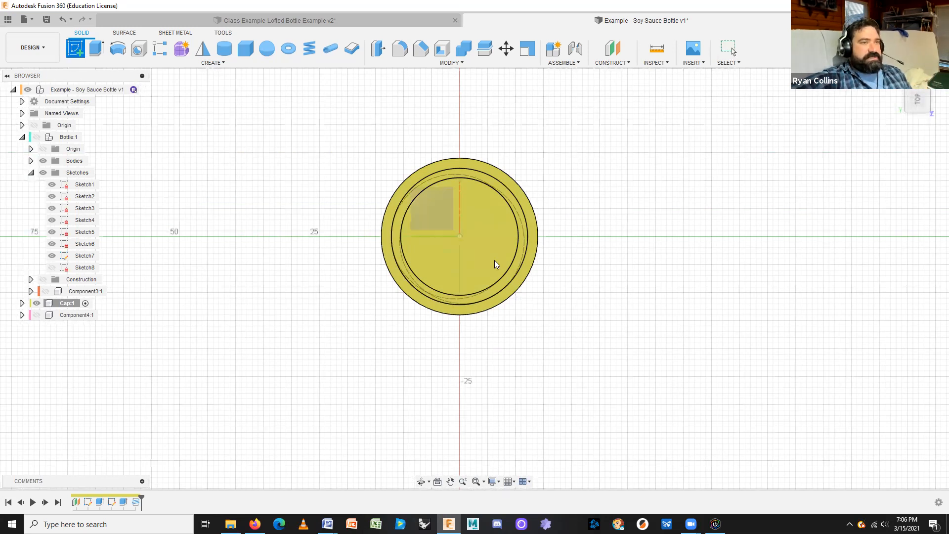
mouse_move(582, 314)
middle_mouse_down("shift")
mouse_move(583, 244)
mouse_move(587, 447)
mouse_move(551, 381)
middle_mouse_up("shift")
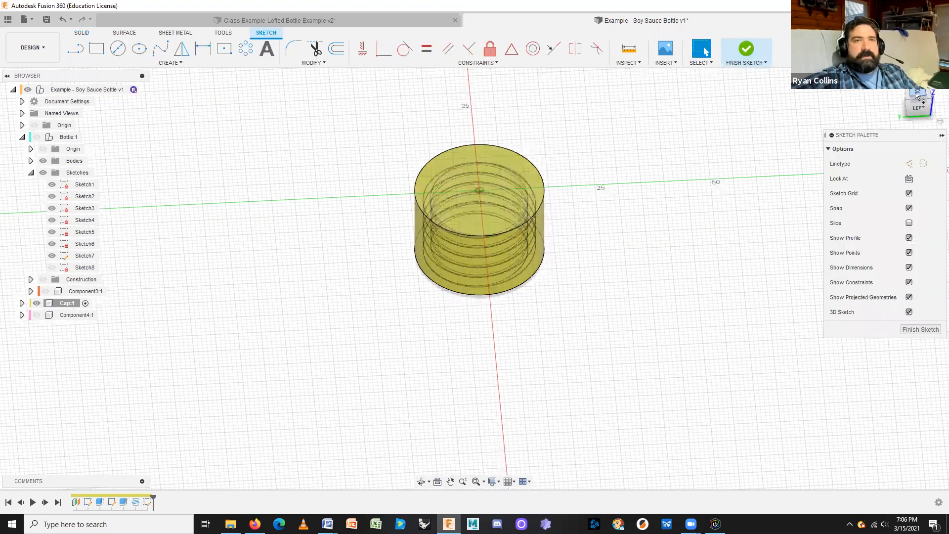
Sketch a 1 mm diameter circle centred where the cap's outer edge meets the green axis, and finish the sketch
middle_click_drag(549, 278, 551, 295, "shift")
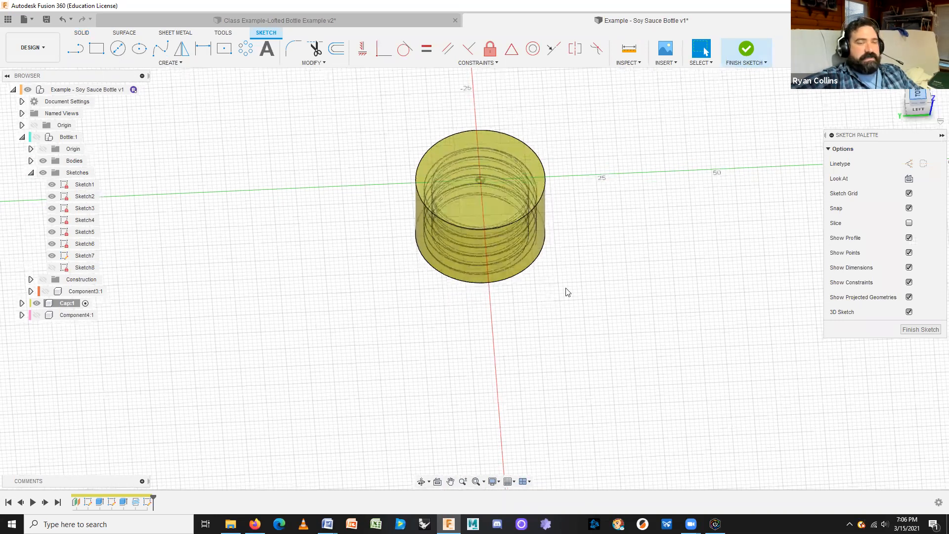
left_click(119, 48)
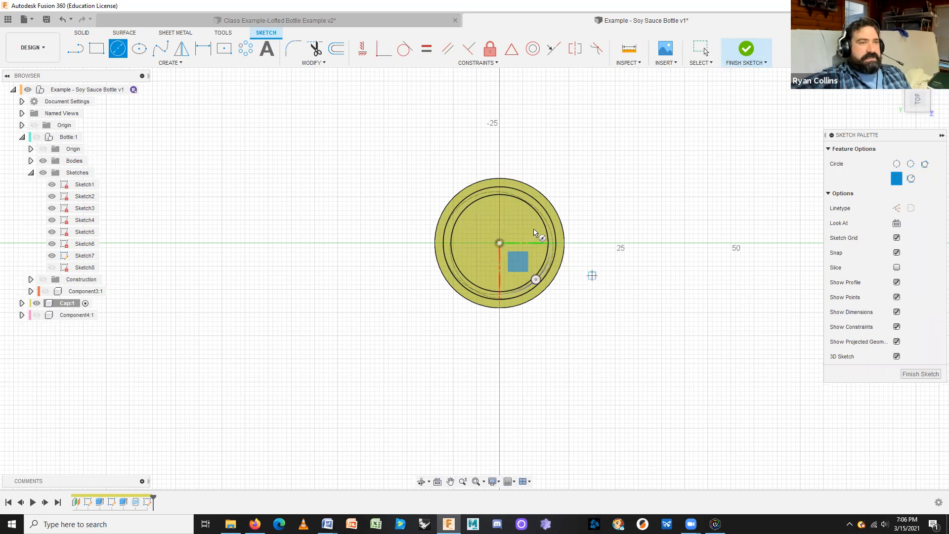
scroll(553, 223, "up", 10)
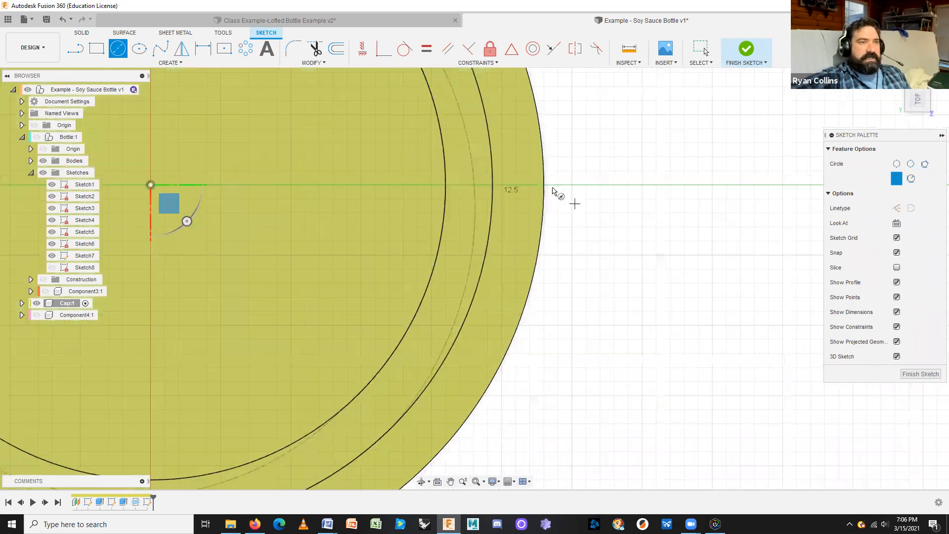
left_click(544, 185)
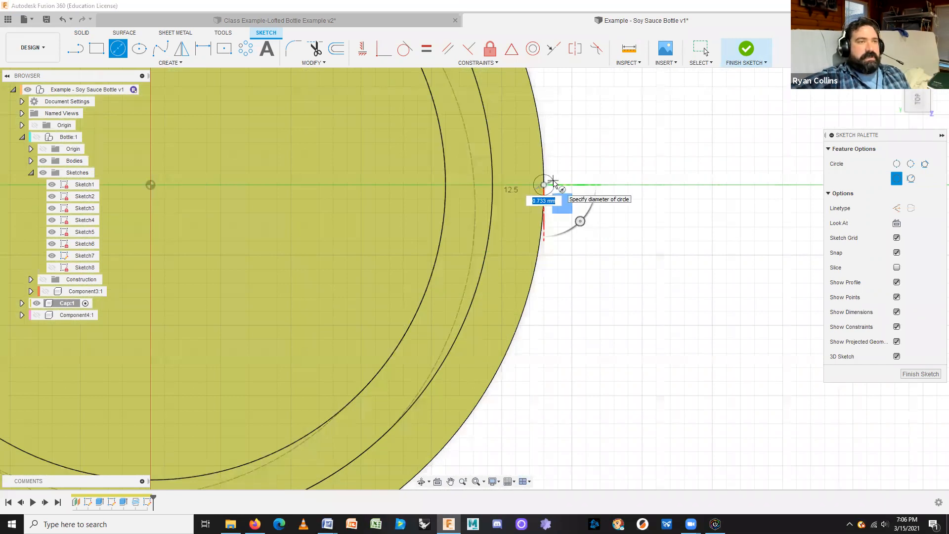
key("BackSpace")
key("Tab")
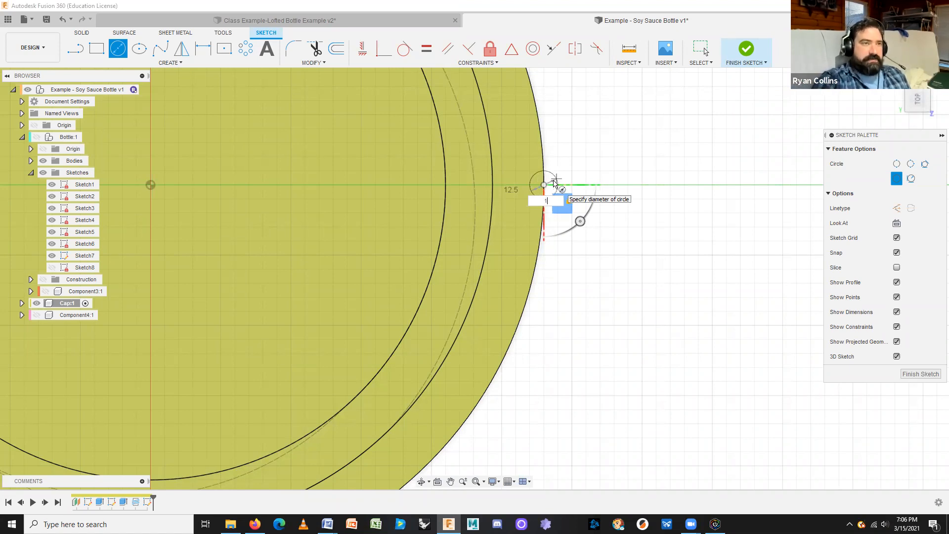
key("Return")
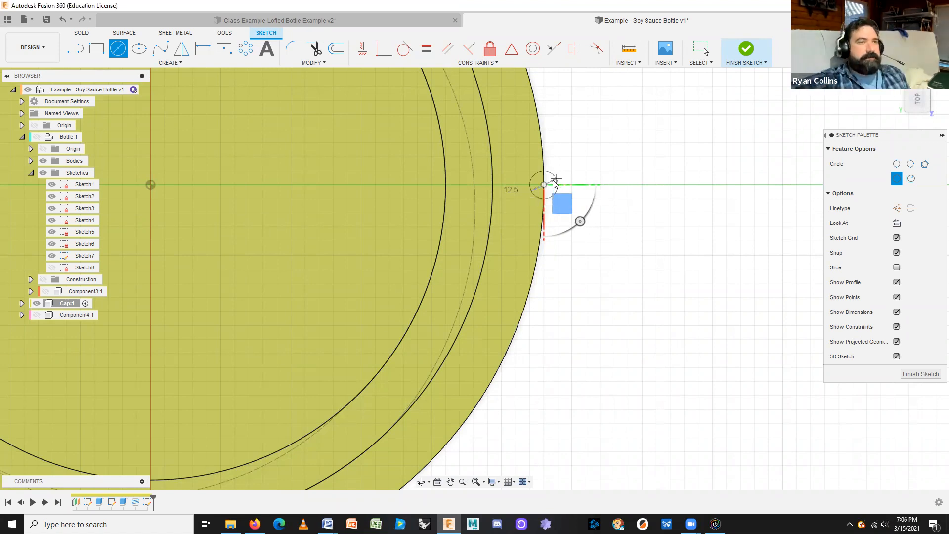
key("Escape")
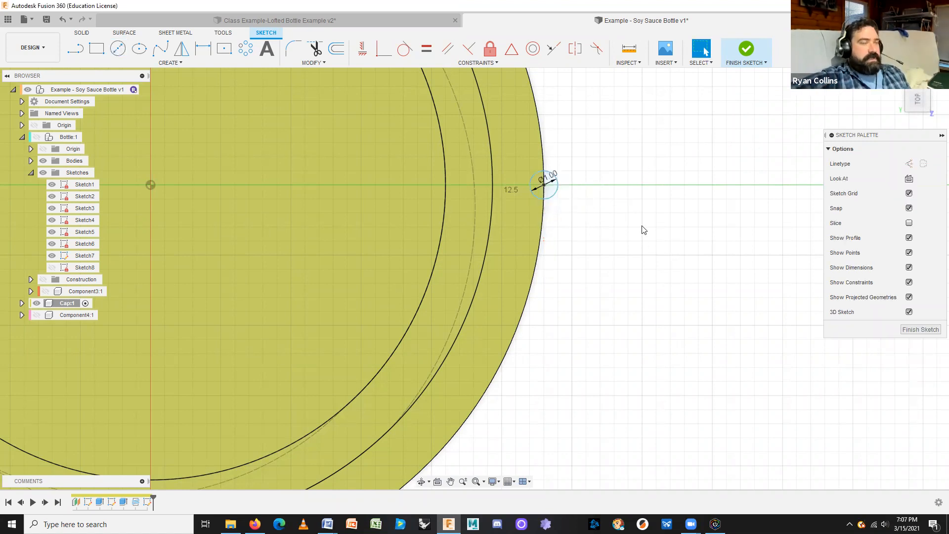
middle_click_drag(651, 258, 649, 242, "shift")
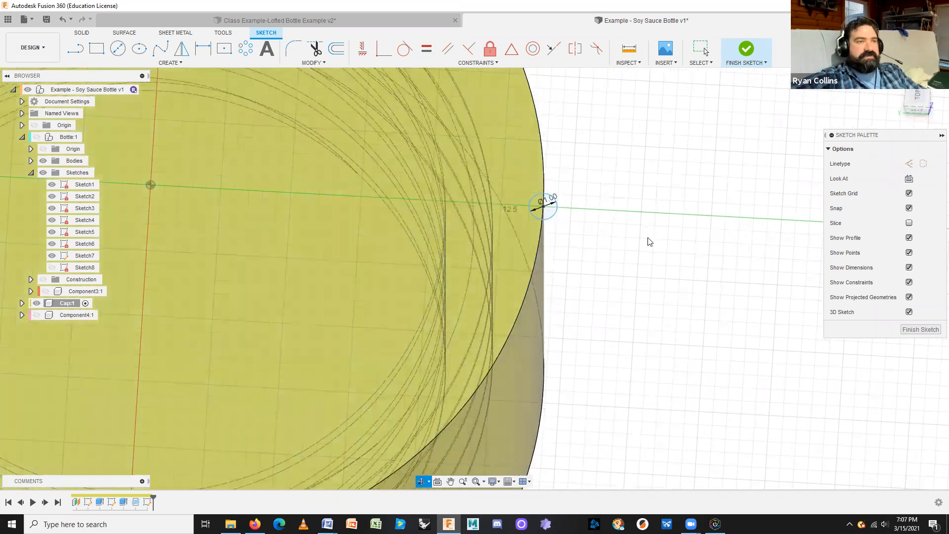
scroll(638, 269, "down", 5)
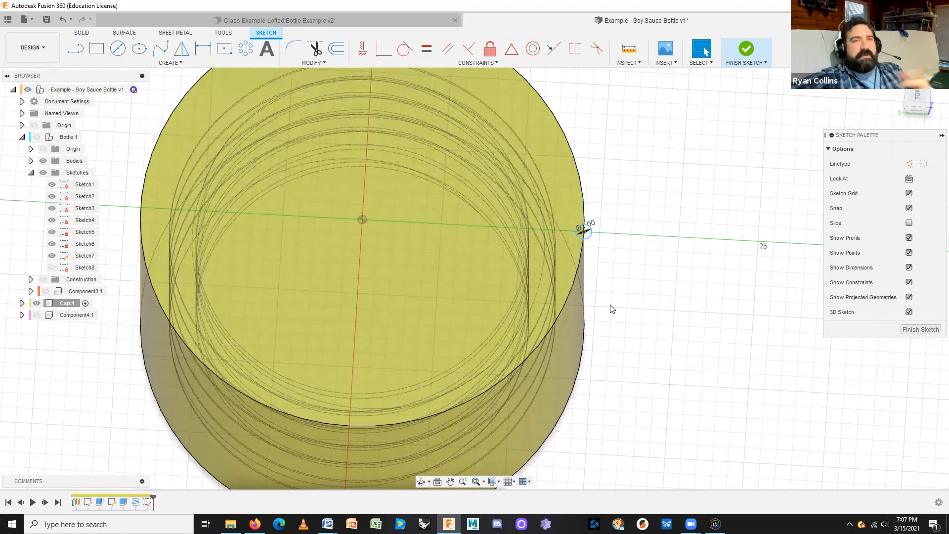
left_click(747, 49)
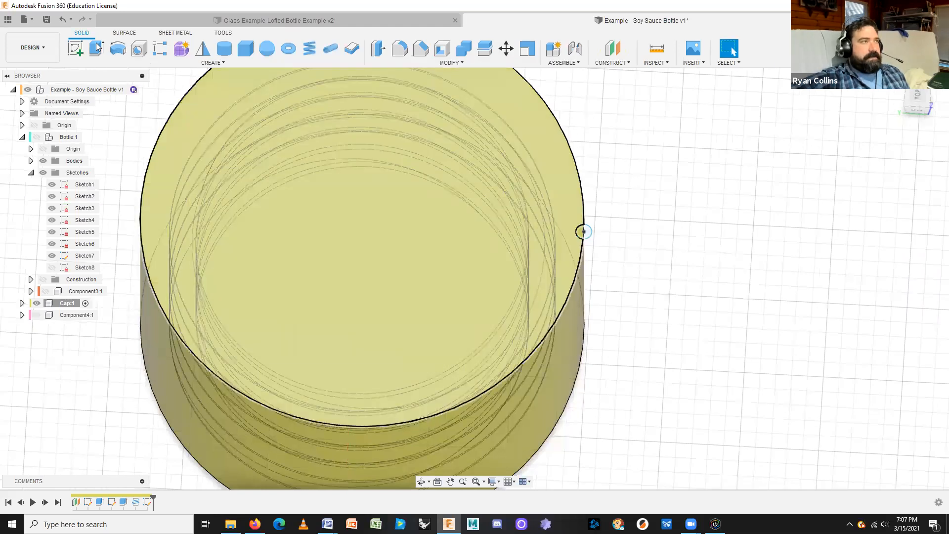
Extrude both halves of the small circle as a cut, using the To Object extent up to the cap's bottom rim face
left_click(96, 48)
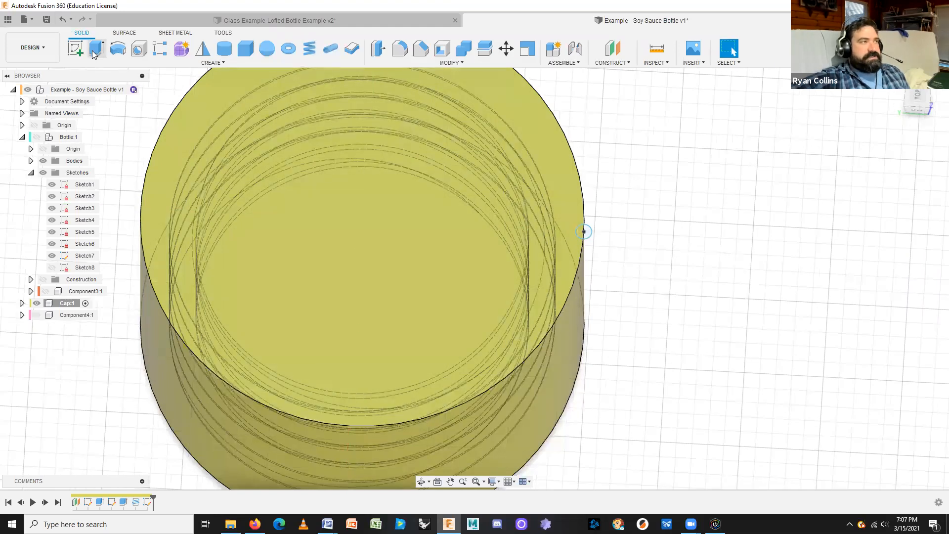
left_click(582, 232)
left_click(587, 234)
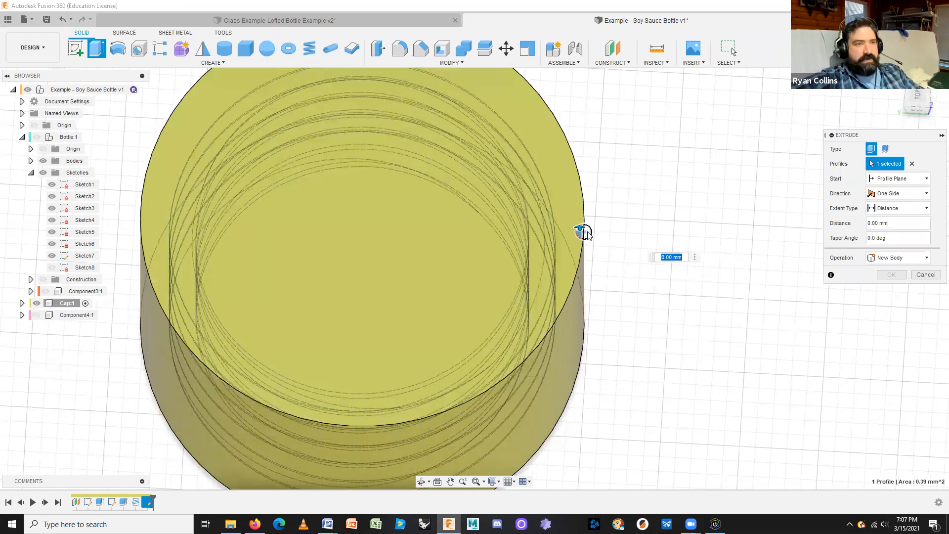
middle_click_drag(692, 391, 679, 281, "shift")
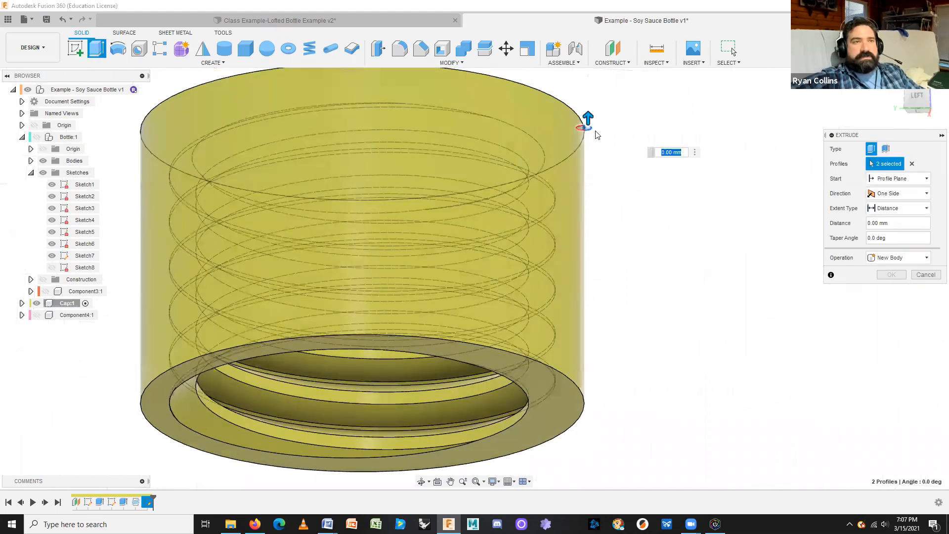
left_click_drag(588, 119, 590, 318)
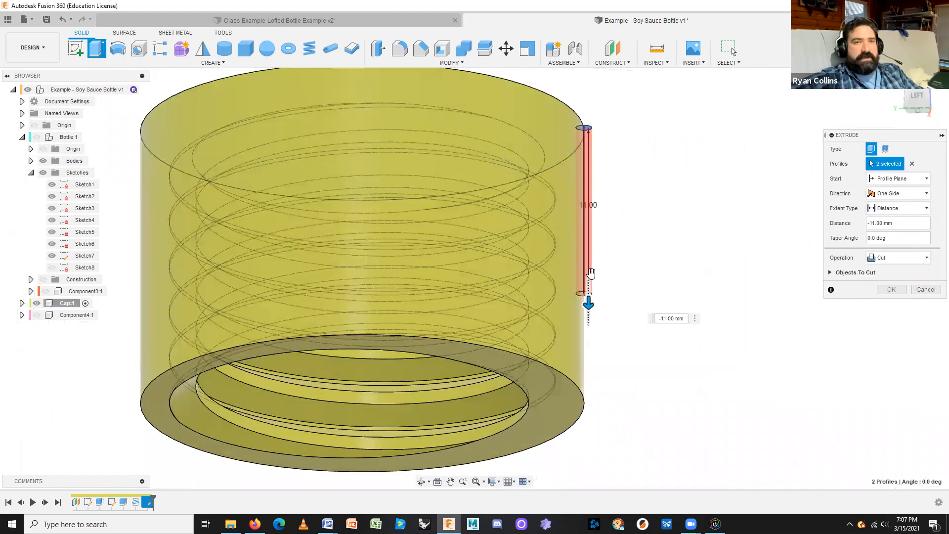
left_click(892, 210)
left_click(889, 232)
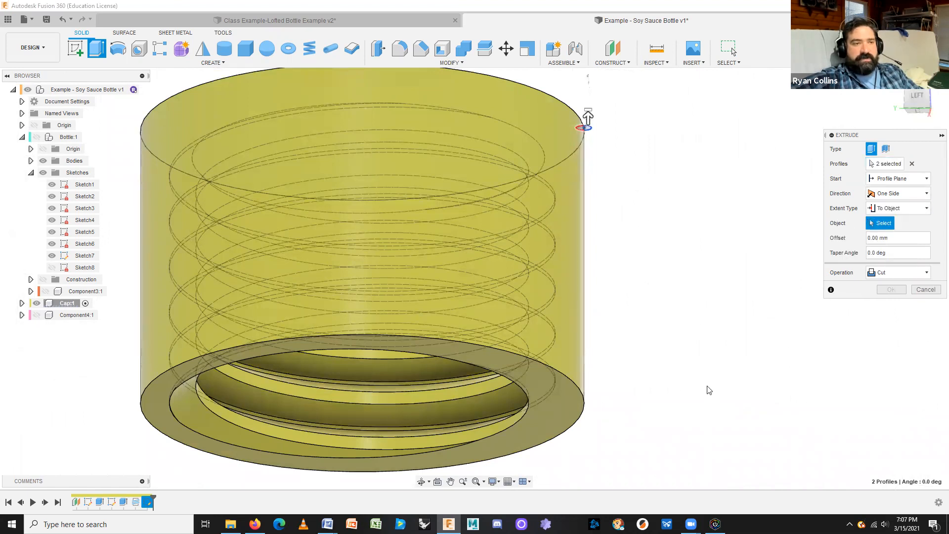
left_click(573, 408)
middle_click_drag(710, 343, 708, 395, "shift")
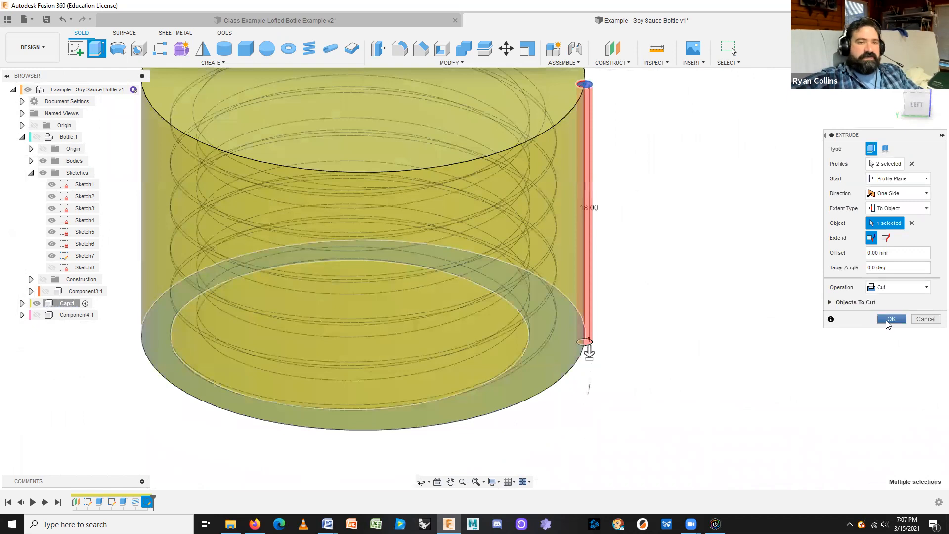
left_click(890, 318)
middle_click_drag(728, 227, 710, 269, "shift")
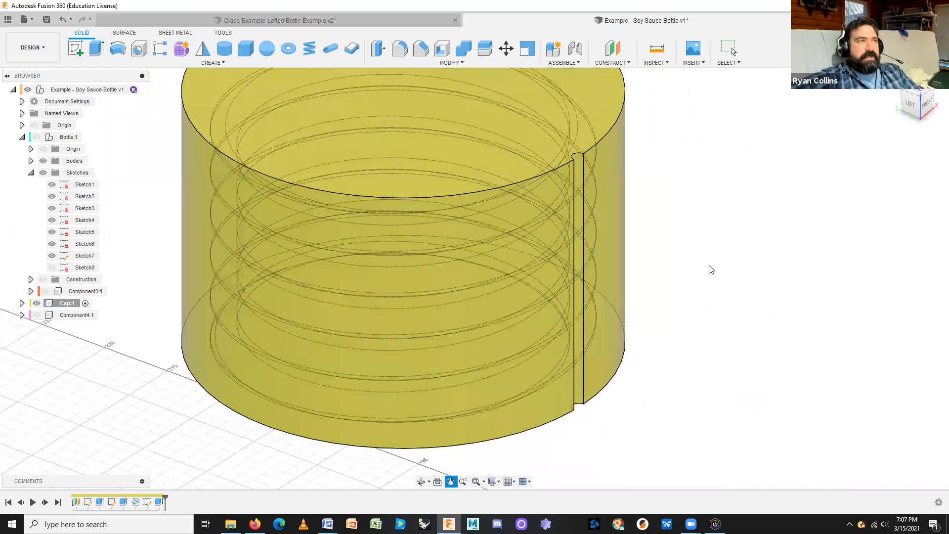
Set up a circular pattern of the groove's face around the vertical Z axis, with full angular spacing
left_click(207, 63)
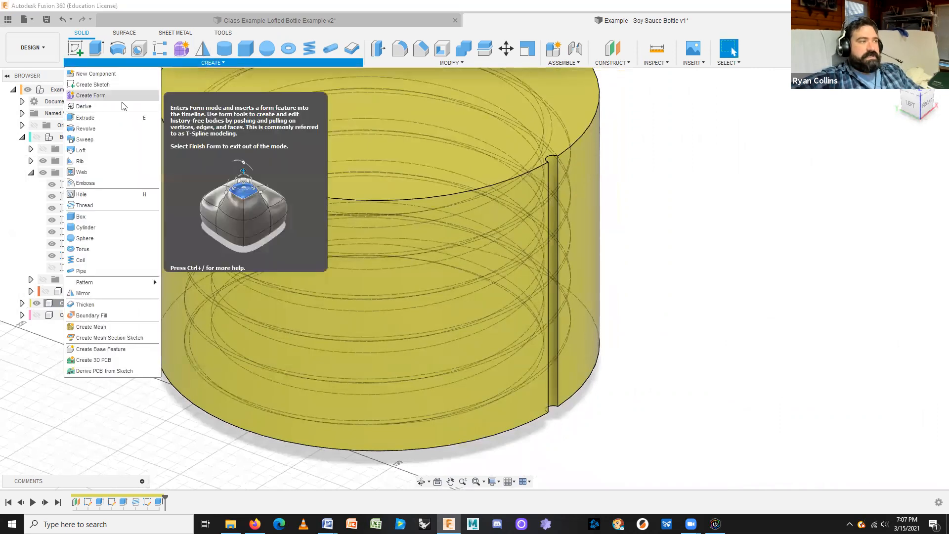
mouse_move(102, 285)
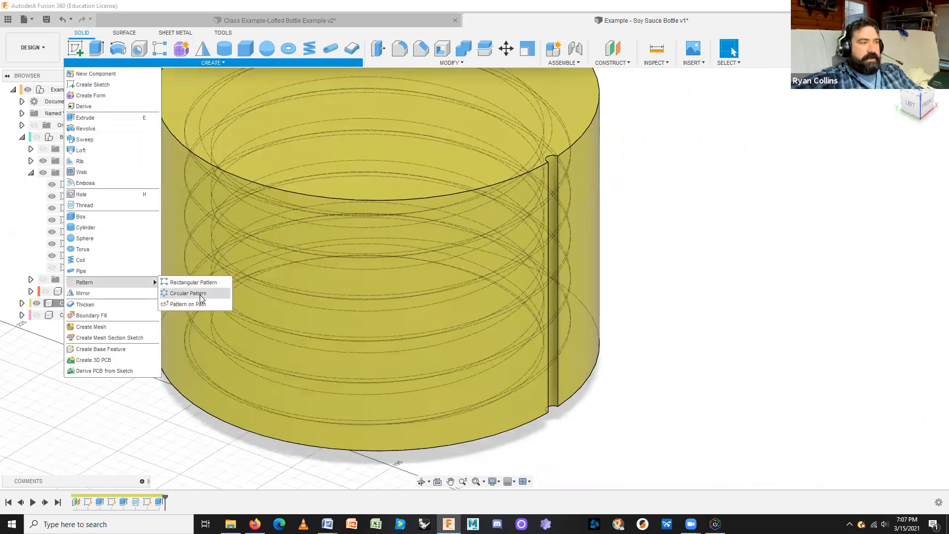
left_click(193, 293)
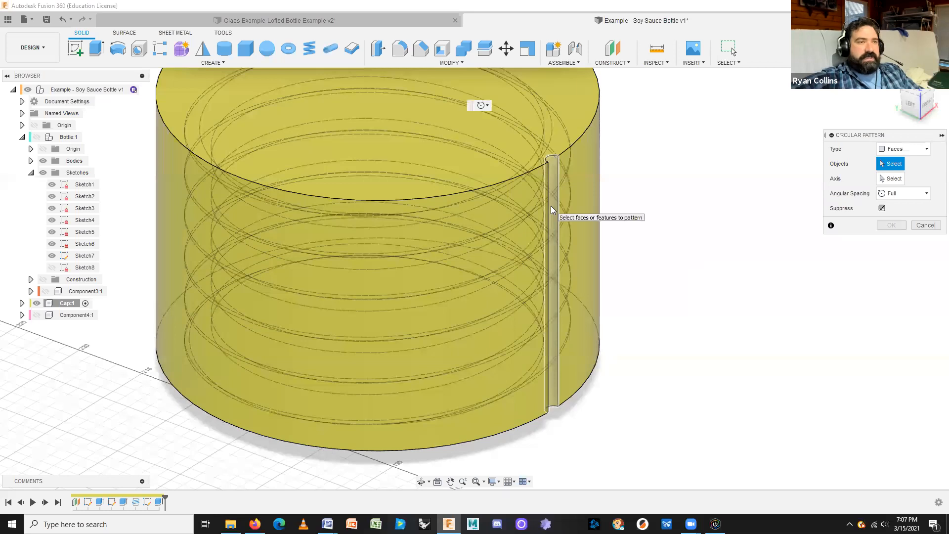
left_click(551, 206)
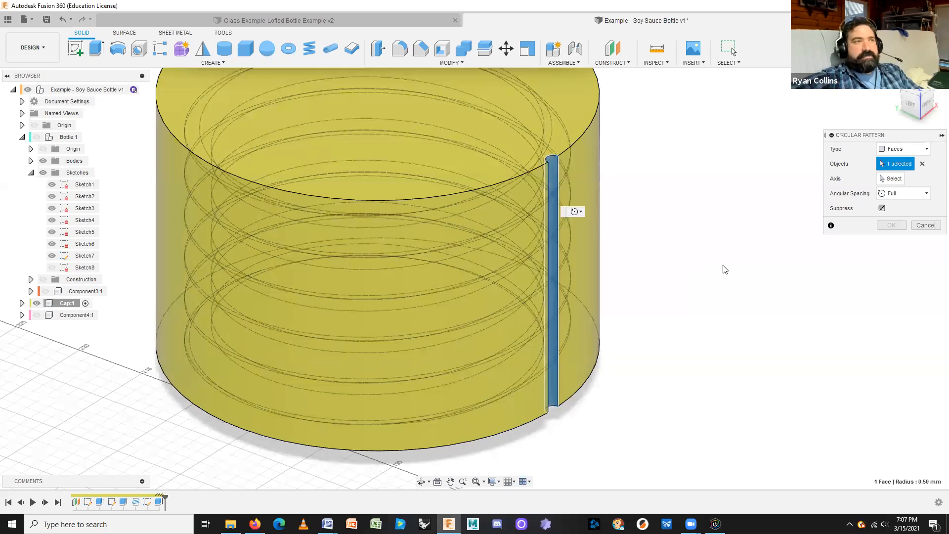
scroll(725, 270, "down", 3)
middle_click_drag(732, 276, 869, 195, "shift")
left_click(898, 181)
scroll(729, 396, "down", 4)
middle_click_drag(736, 375, 714, 292)
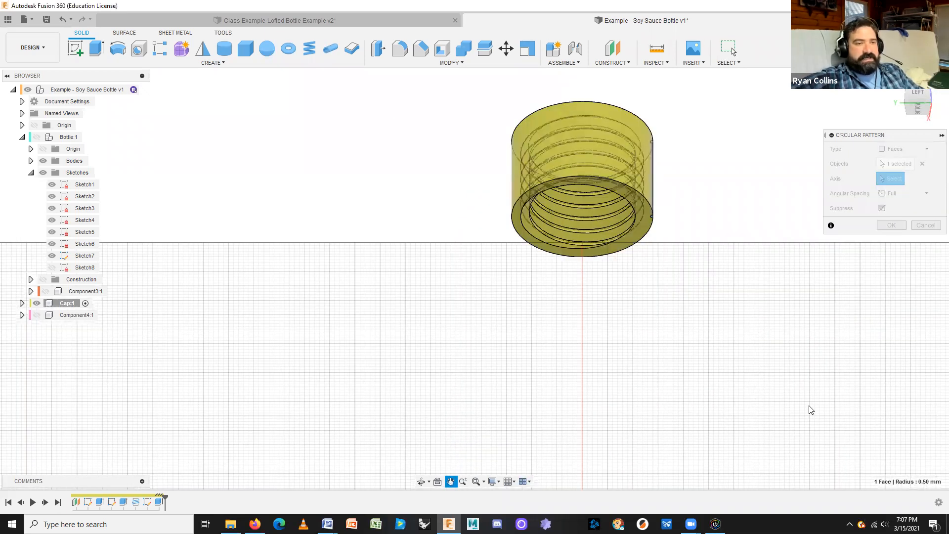
scroll(721, 254, "down", 3)
scroll(719, 260, "down", 4)
middle_click_drag(719, 260, 714, 293, "shift")
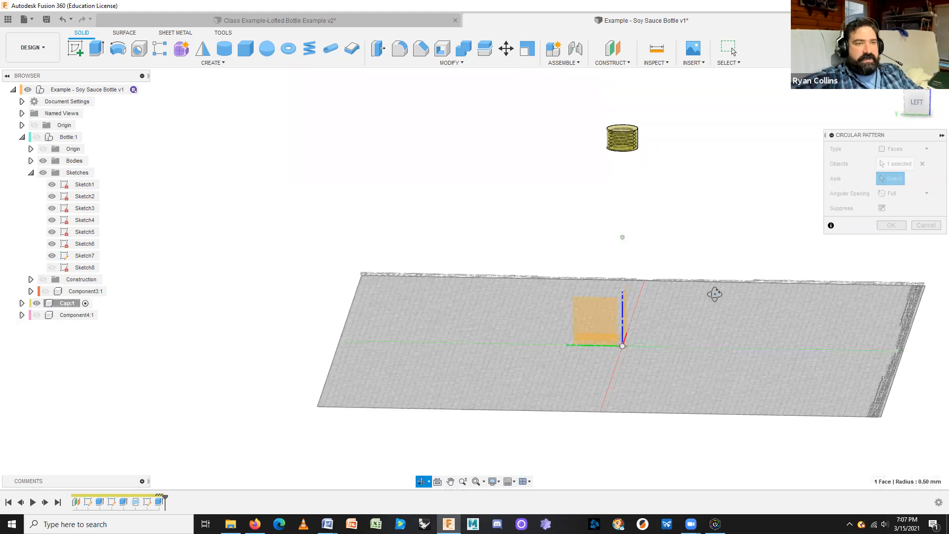
left_click(622, 311)
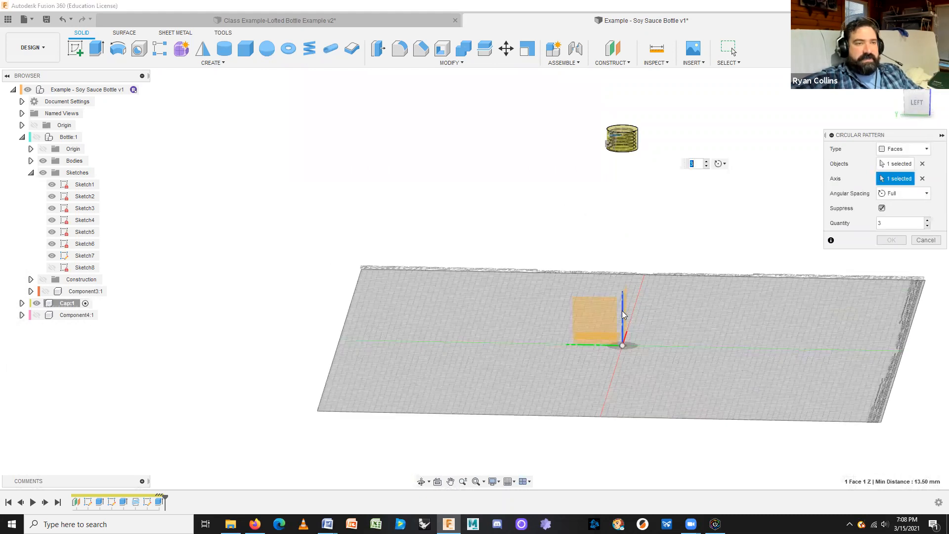
Try quantities of 40, 45 and 50 for the groove pattern to judge the rib spacing around the cap
middle_click_drag(657, 216, 608, 253, "shift")
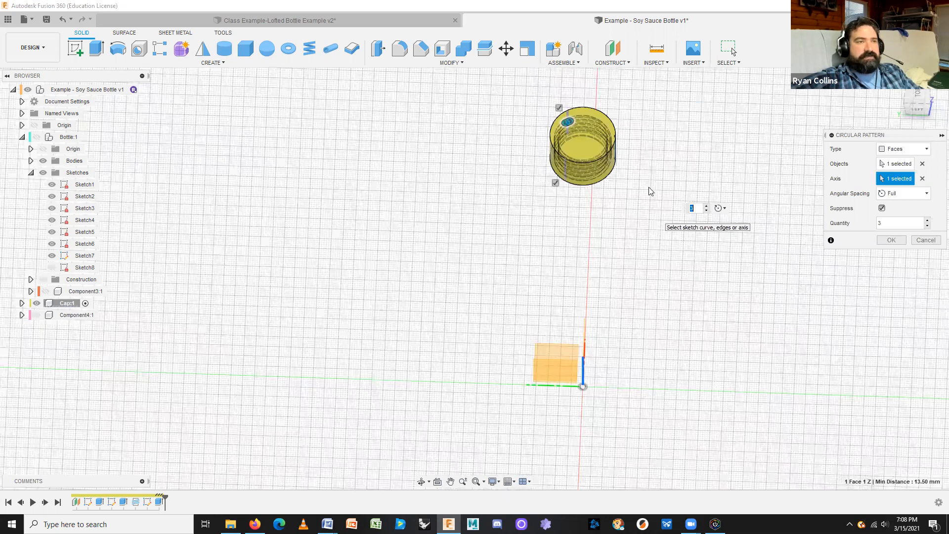
scroll(650, 200, "up", 2)
middle_click_drag(664, 204, 793, 229, "shift")
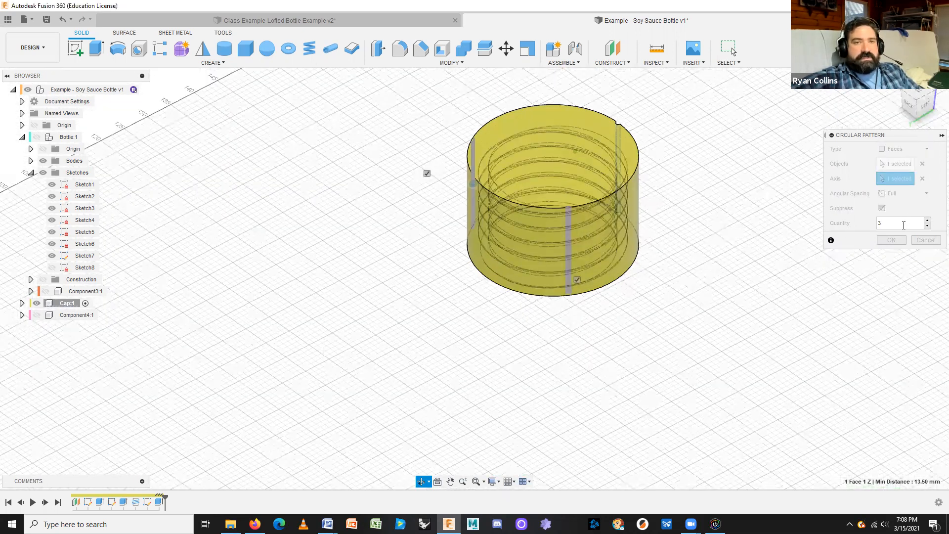
left_click_drag(903, 224, 867, 223)
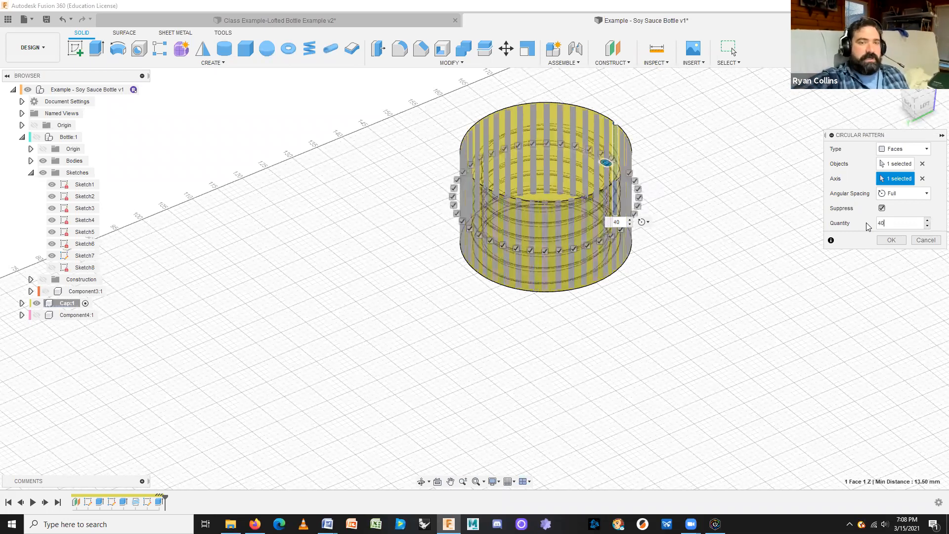
type("5")
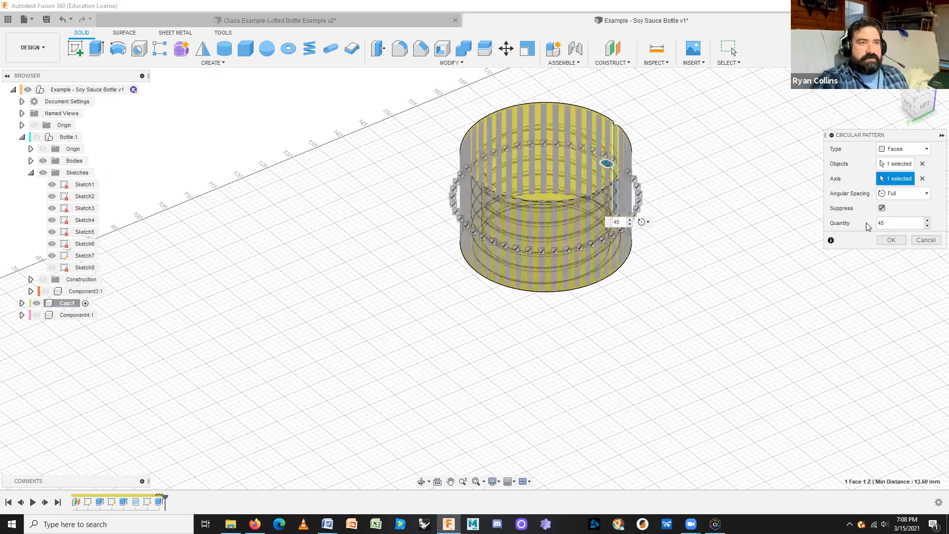
mouse_move(737, 213)
middle_mouse_down("shift")
mouse_move(726, 240)
mouse_move(742, 216)
middle_mouse_up("shift")
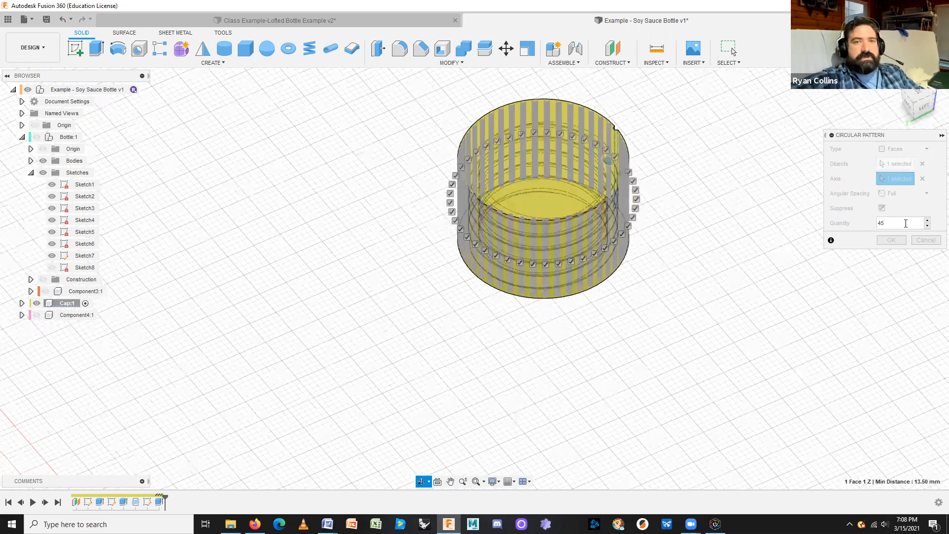
middle_click_drag(906, 224, 824, 227, "shift")
type("50")
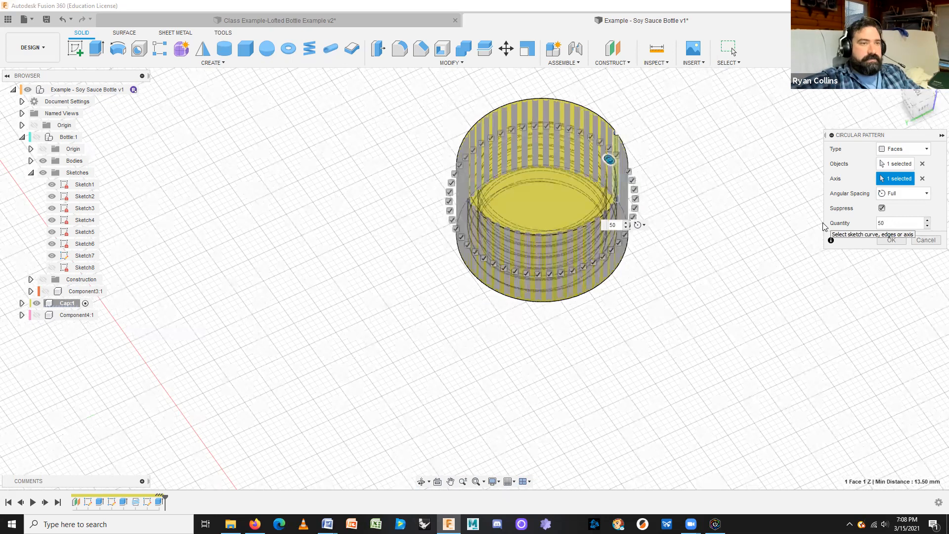
middle_click_drag(676, 197, 692, 211, "shift")
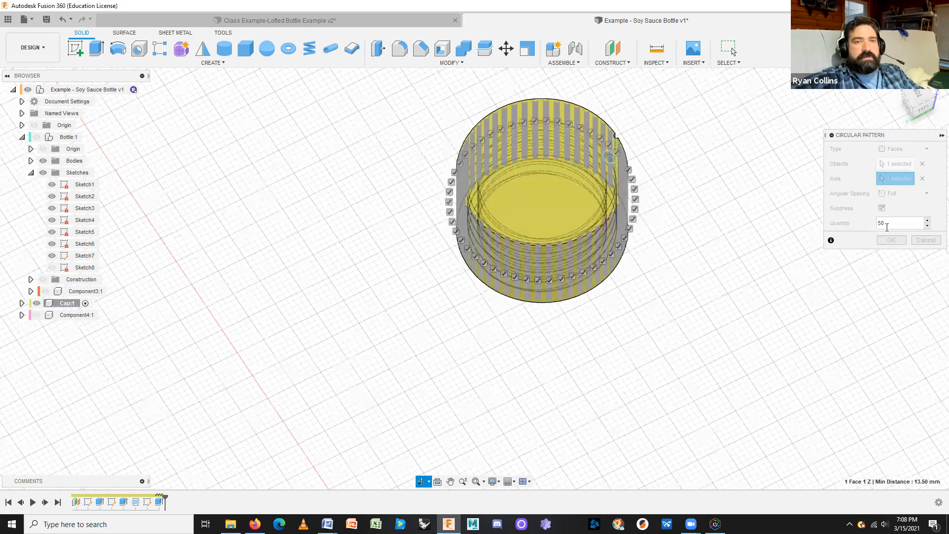
Set the groove pattern's quantity to 55 and complete the circular pattern
middle_click_drag(887, 227, 884, 227, "shift")
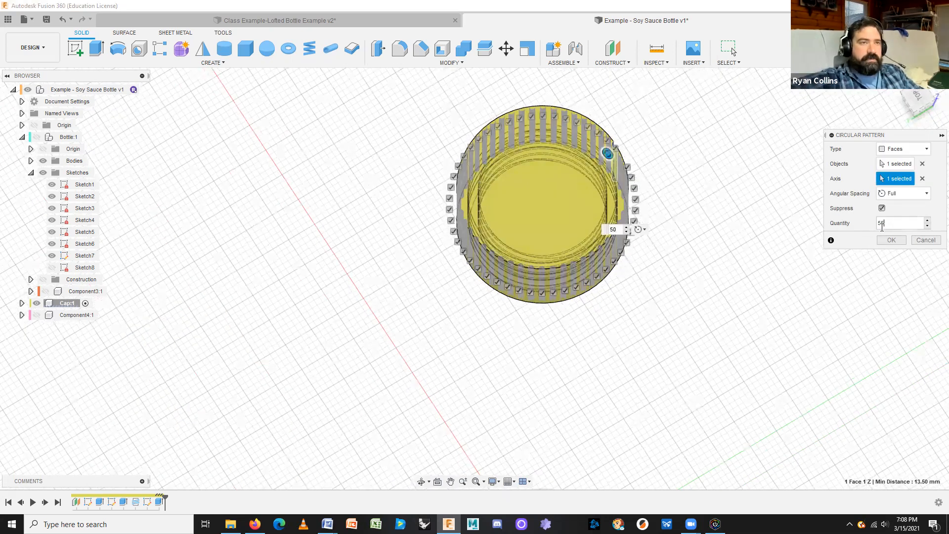
middle_click_drag(707, 306, 898, 240, "shift")
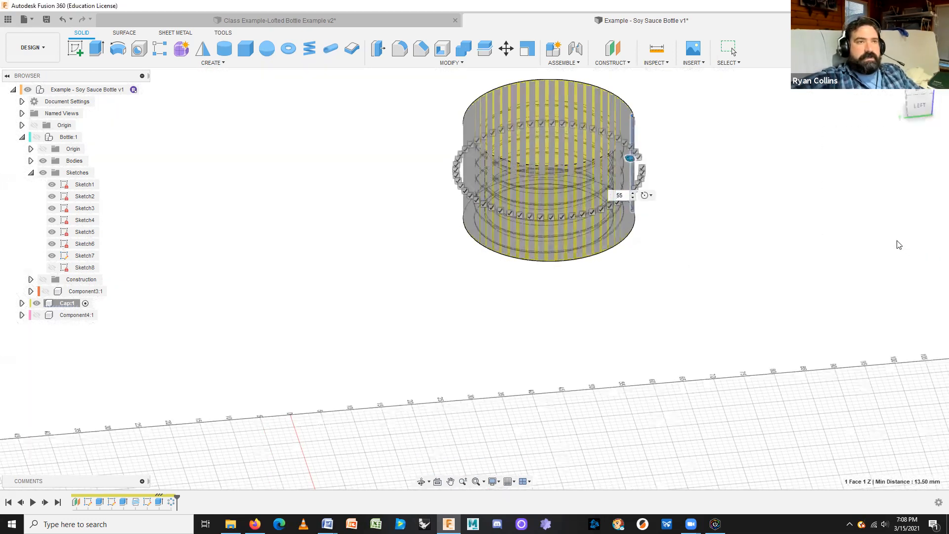
key("Return")
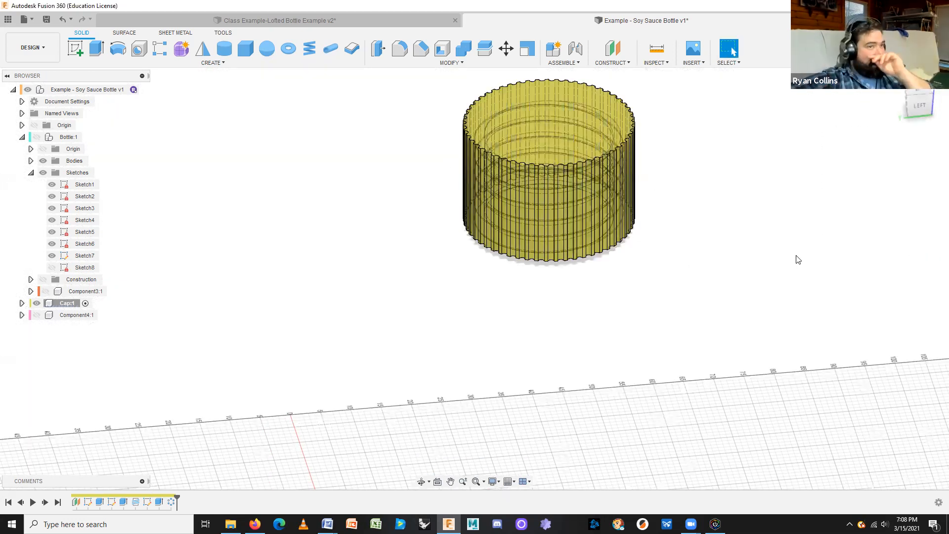
mouse_move(739, 248)
middle_mouse_down("shift")
mouse_move(759, 203)
mouse_move(785, 195)
mouse_move(776, 224)
mouse_move(749, 245)
middle_mouse_up("shift")
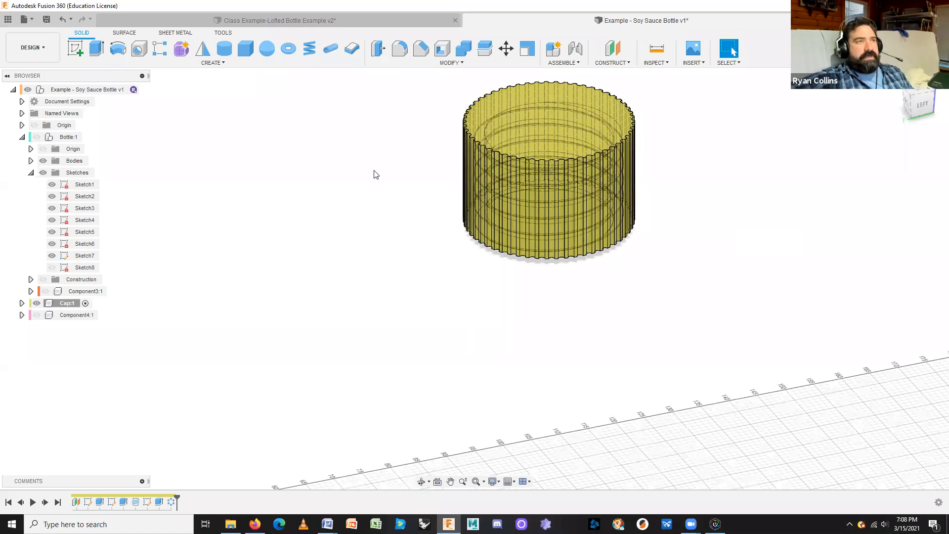
Compare with the class example's cap, then roll the soy sauce cap's history back before the groove cut and chamfer its top and bottom outer edges 1 mm
left_click(344, 20)
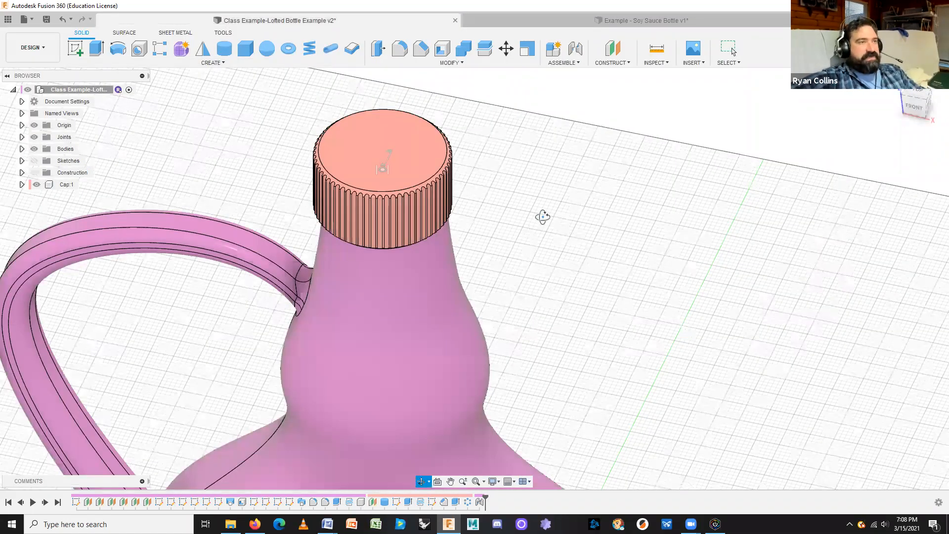
middle_click_drag(543, 216, 534, 242, "shift")
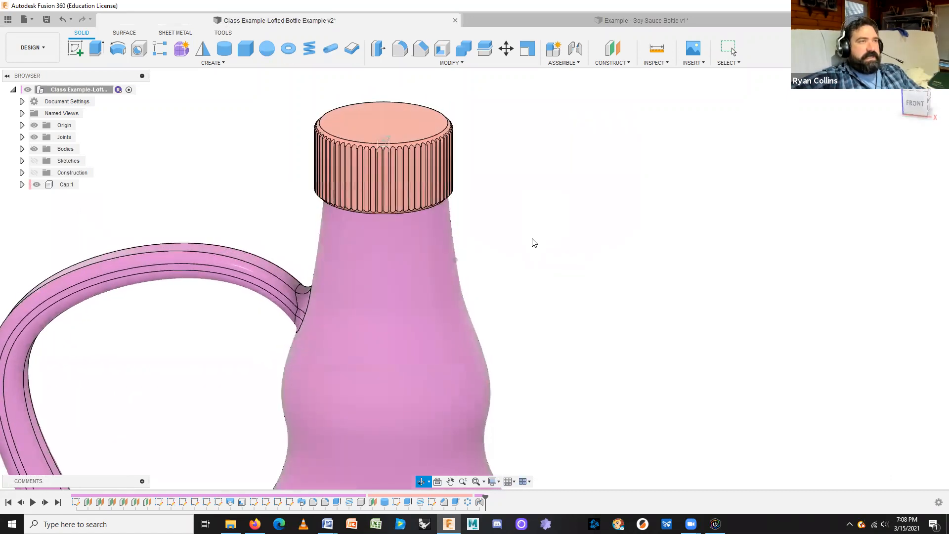
left_click(556, 19)
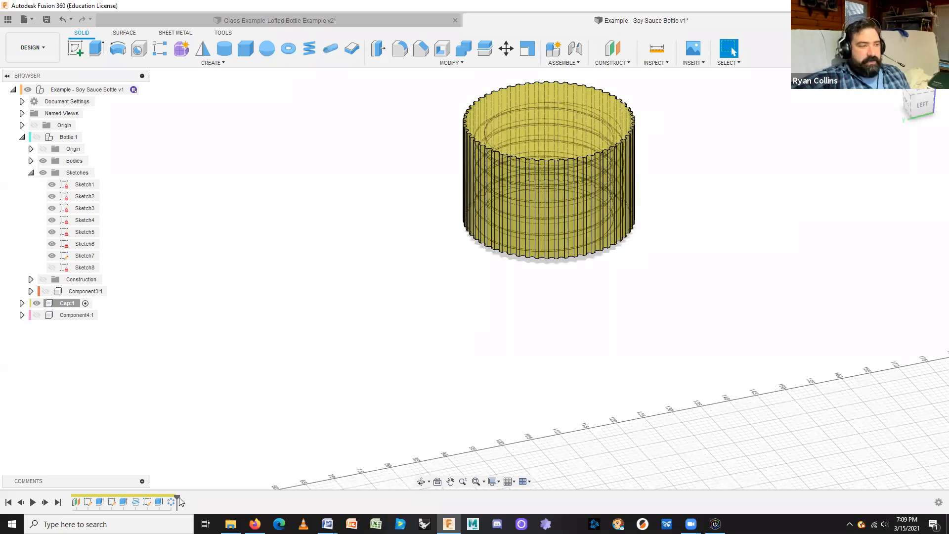
left_click_drag(177, 498, 151, 496)
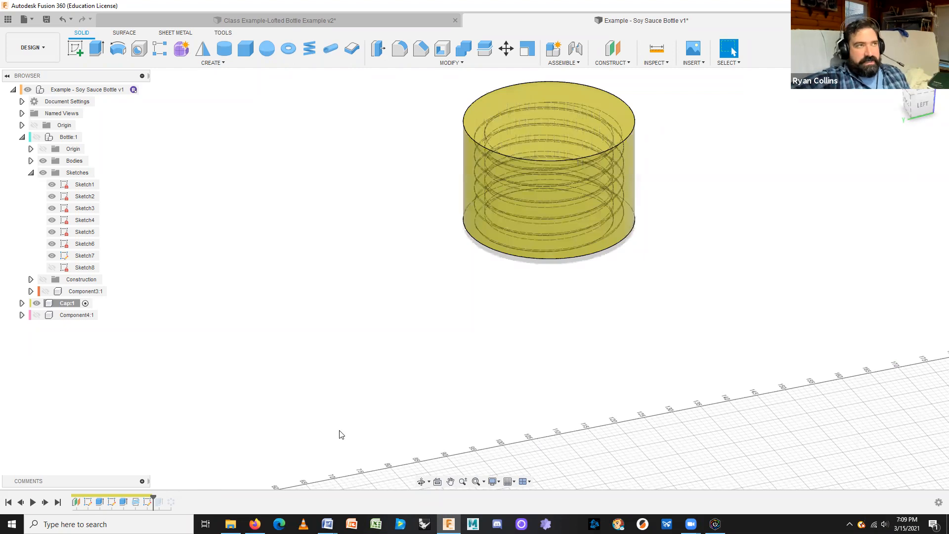
left_click(421, 48)
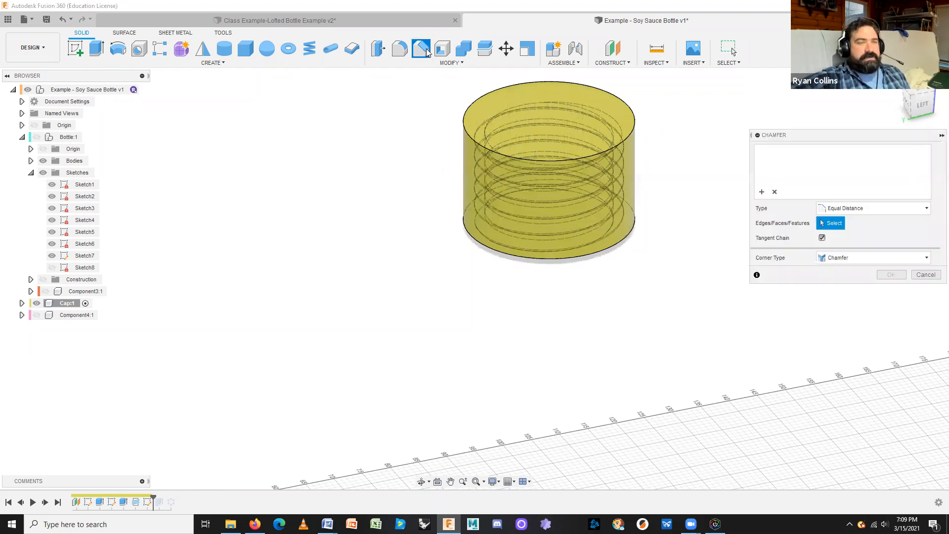
left_click(635, 125)
left_click(637, 224)
type("1")
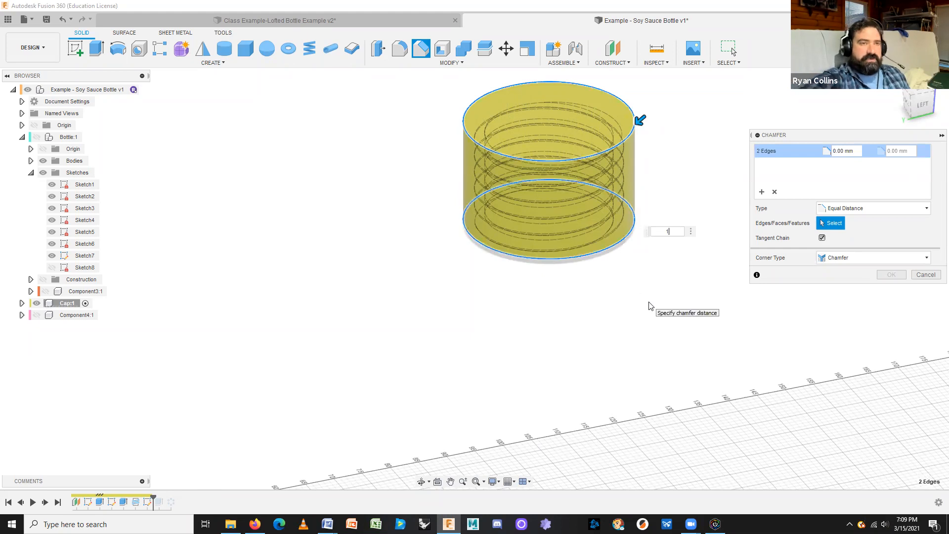
key("Return")
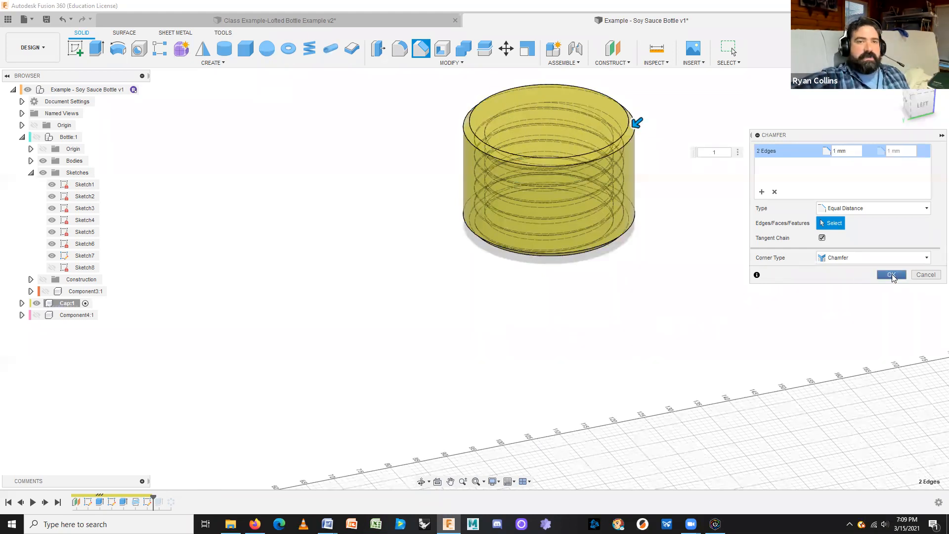
left_click(892, 274)
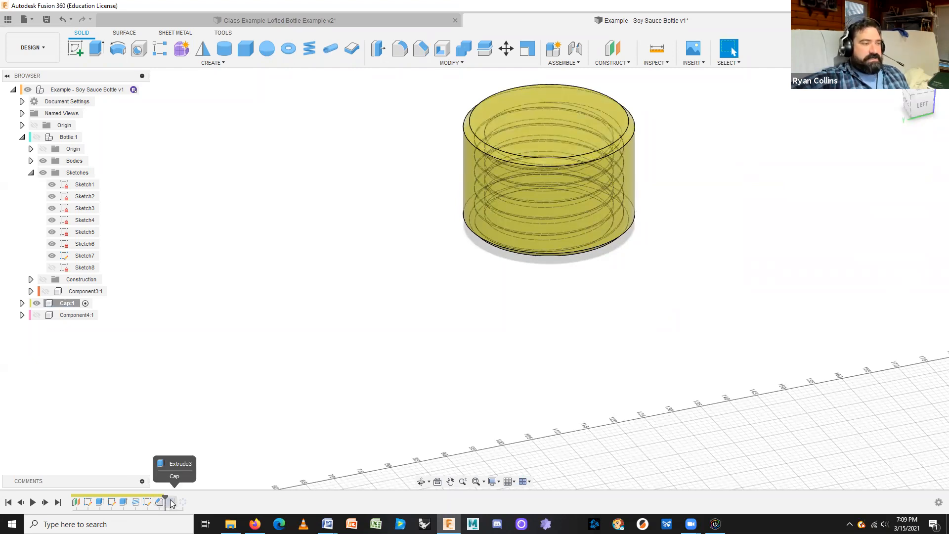
Roll the history forward past the groove pattern and set the visual style to shaded without hidden edges to inspect the cap's ribs
left_click_drag(164, 498, 191, 498)
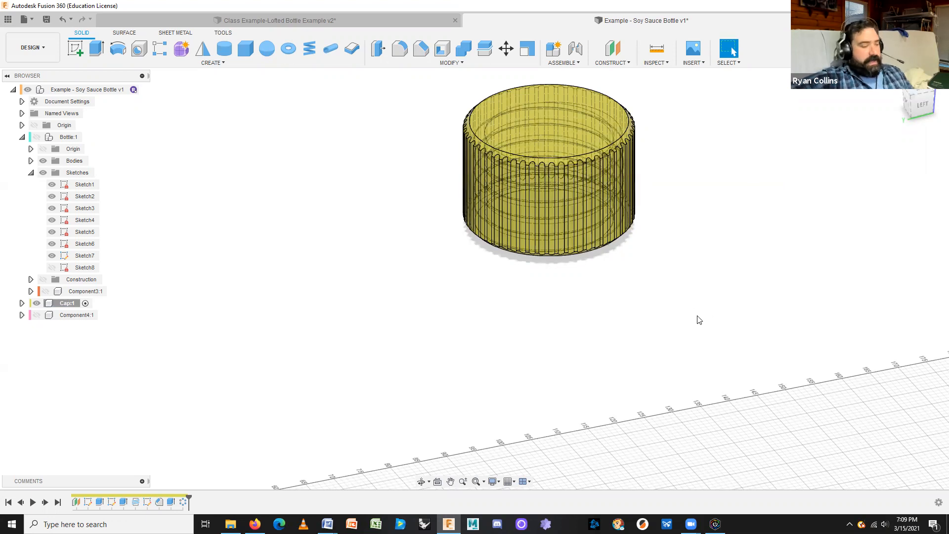
scroll(642, 196, "up", 3)
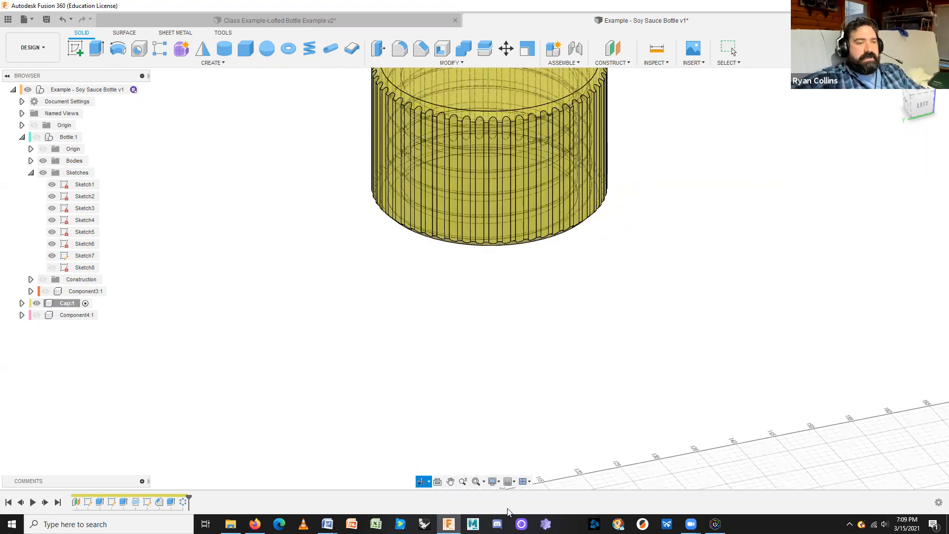
left_click(493, 482)
mouse_move(532, 392)
left_click(629, 413)
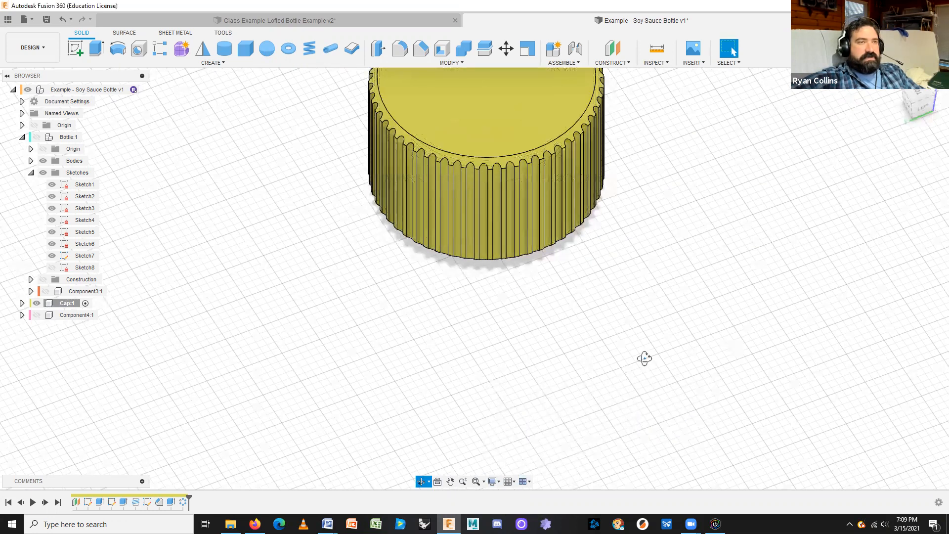
middle_click_drag(648, 334, 625, 406, "shift")
middle_click_drag(634, 360, 632, 327, "shift")
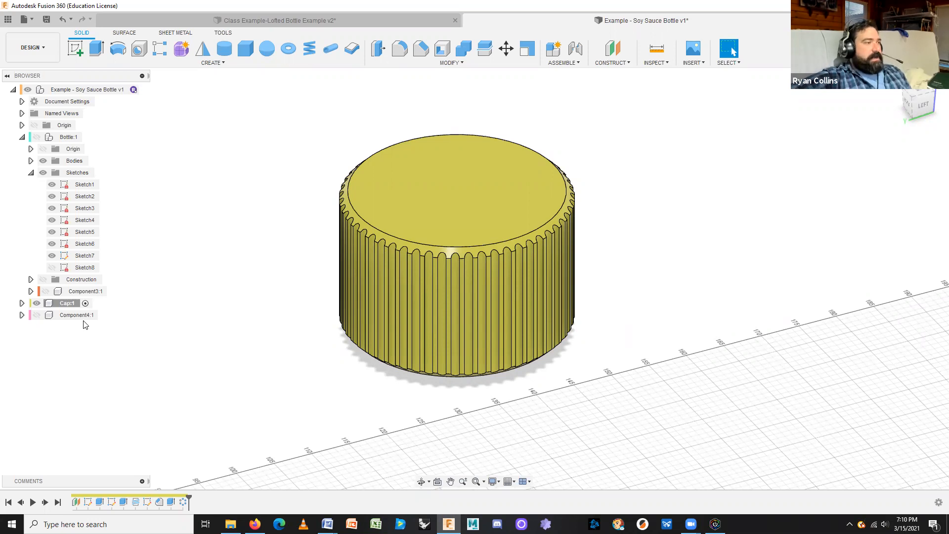
Show Component4 beneath the cap, activate the top-level soy sauce bottle assembly, and view the whole capped bottle
left_click(36, 315)
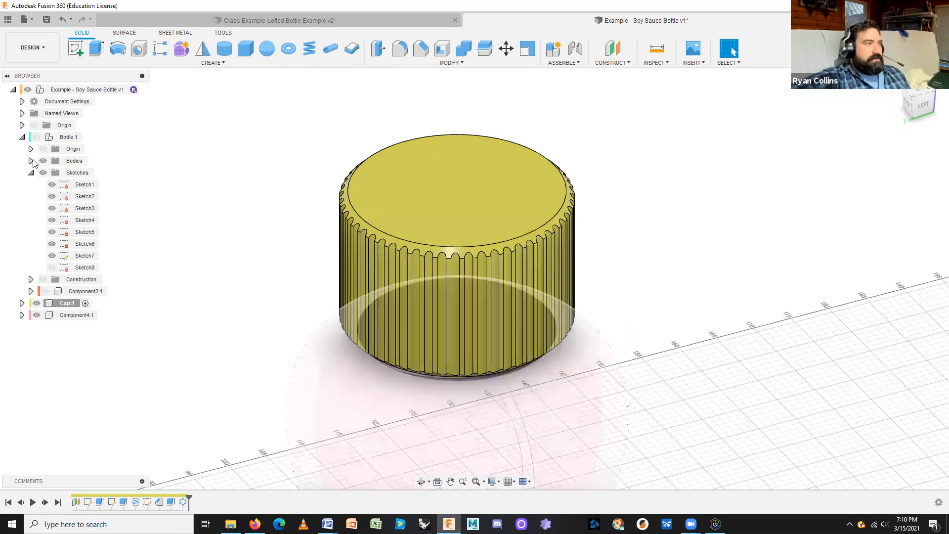
left_click(141, 89)
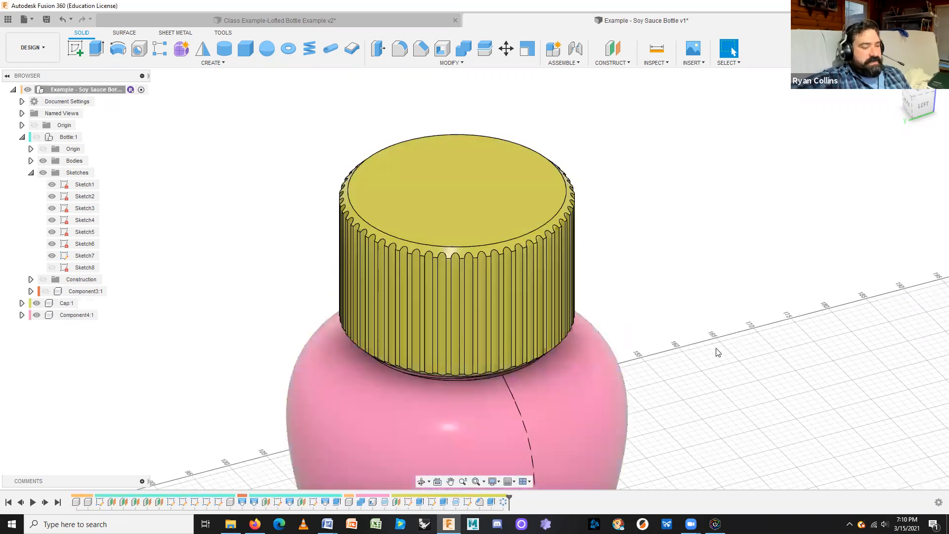
scroll(718, 352, "down", 6)
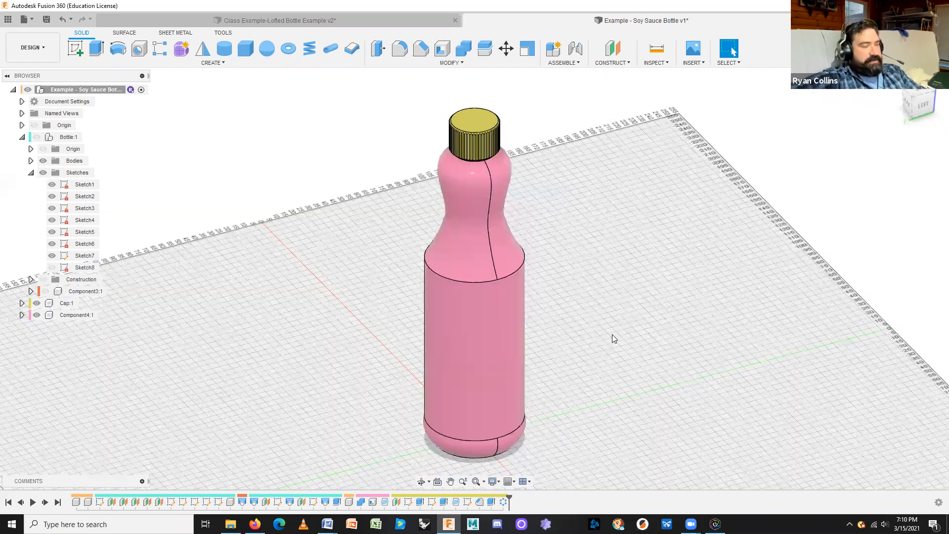
middle_click_drag(625, 311, 602, 322, "shift")
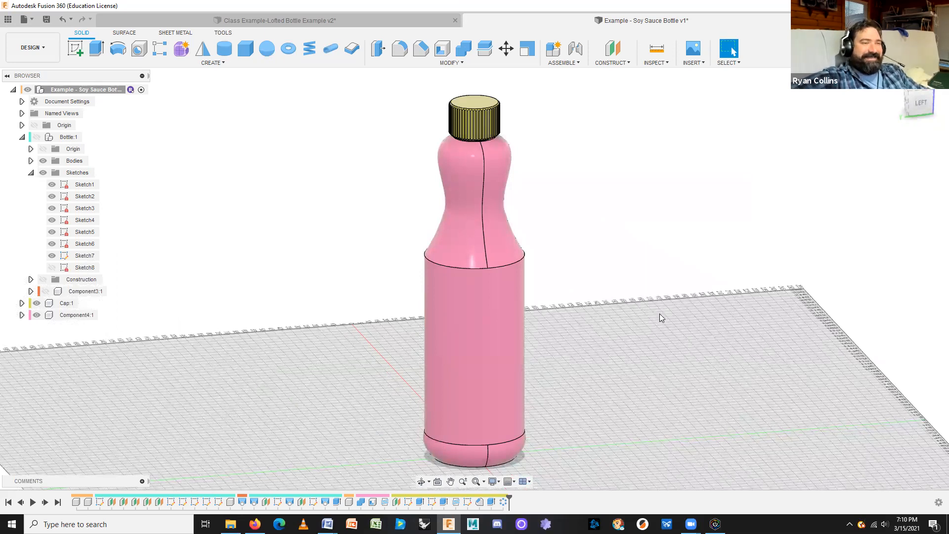
middle_click_drag(664, 289, 632, 294, "shift")
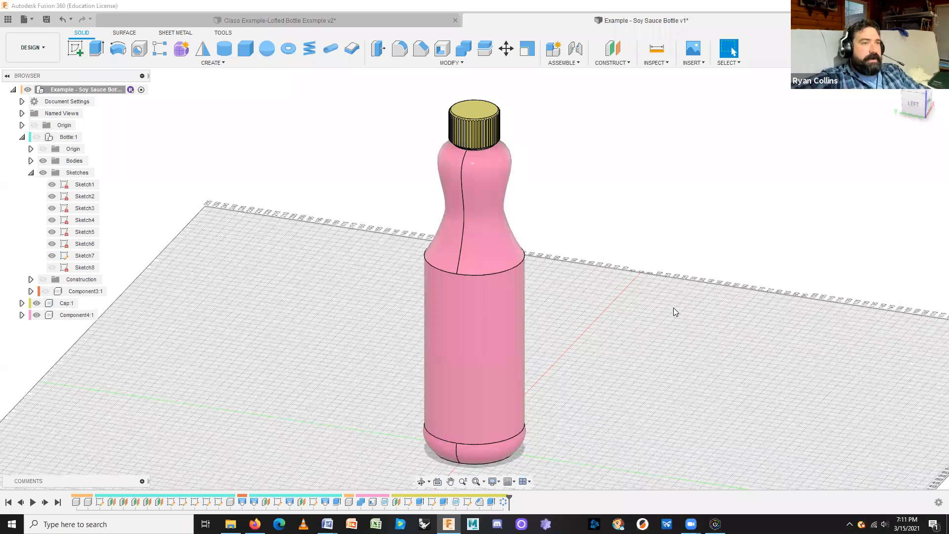
middle_click_drag(673, 308, 647, 309, "shift")
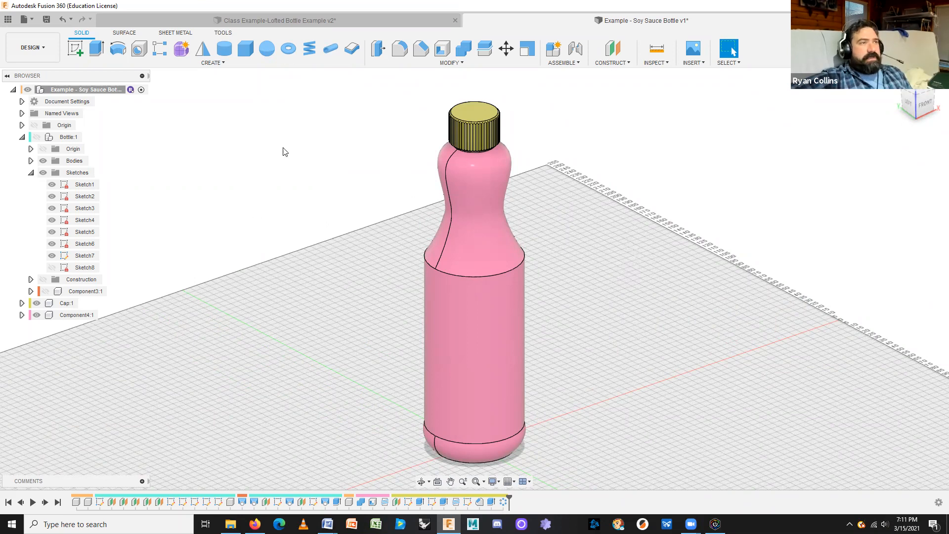
left_click(220, 64)
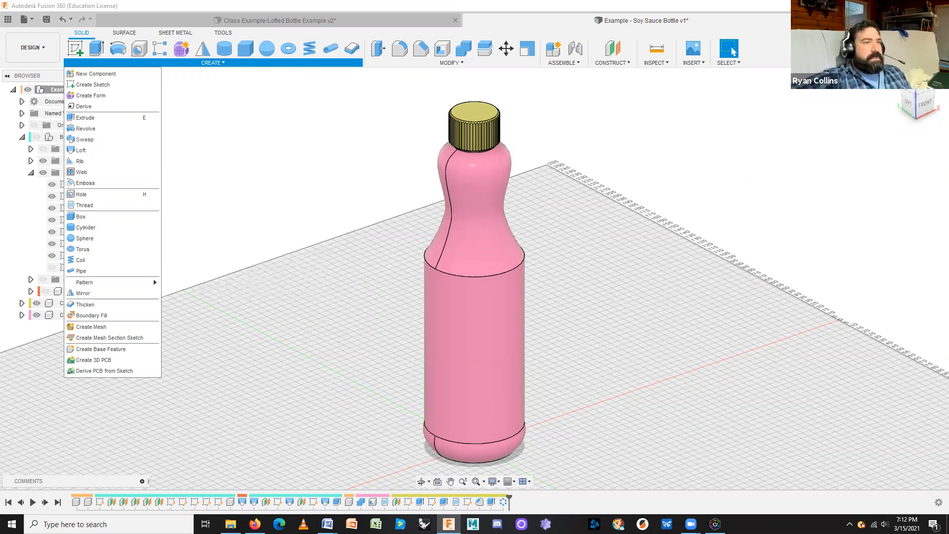
left_click(663, 312)
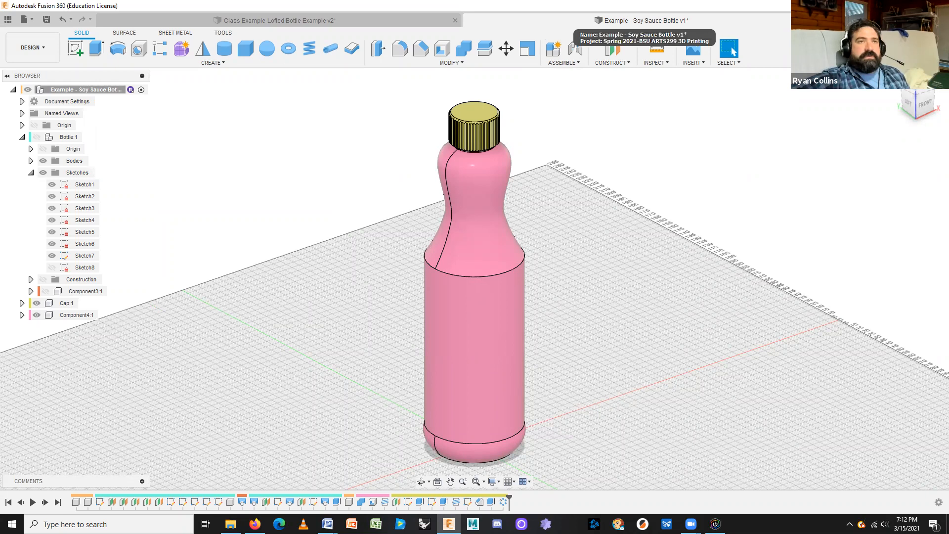
Create a new design and save it as "Examples - Pipe & Sweep" in the 04 Lofted Vessels folder
left_click(838, 20)
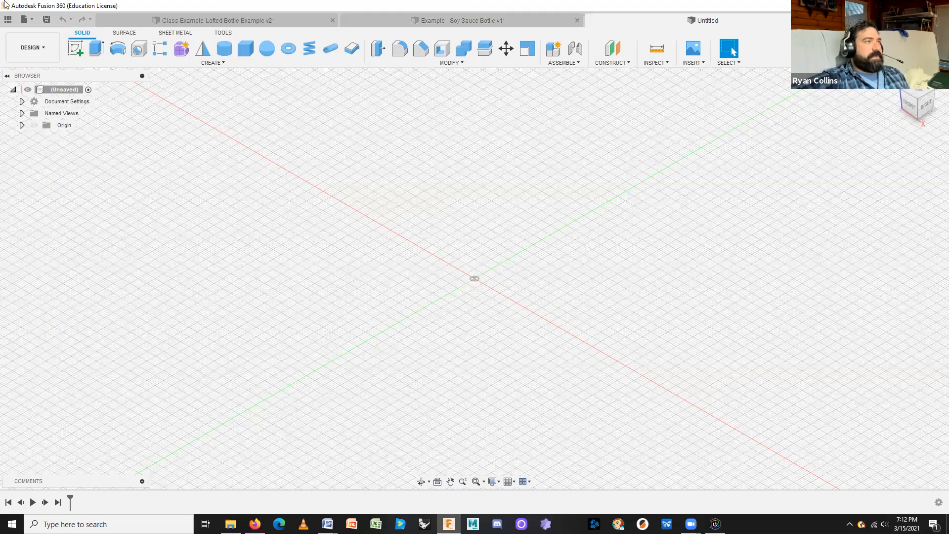
left_click(46, 20)
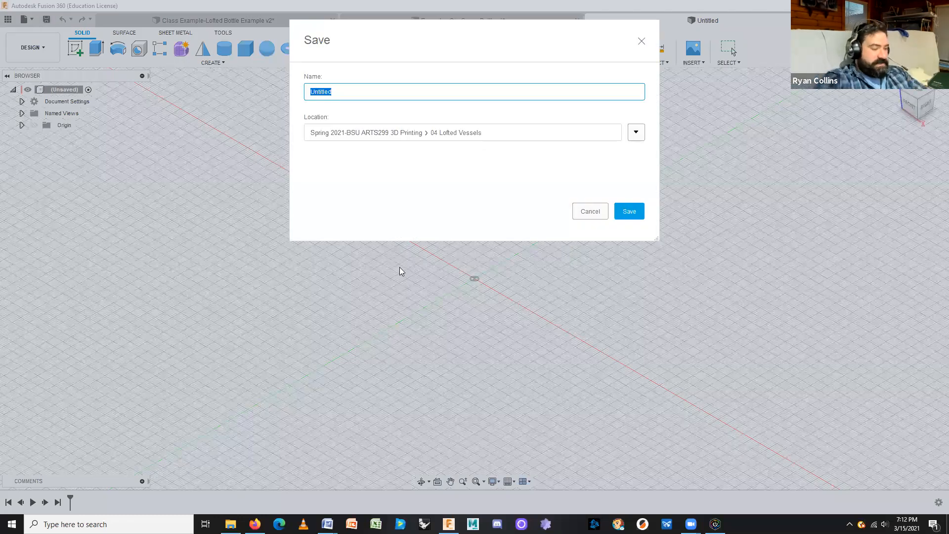
type("Example")
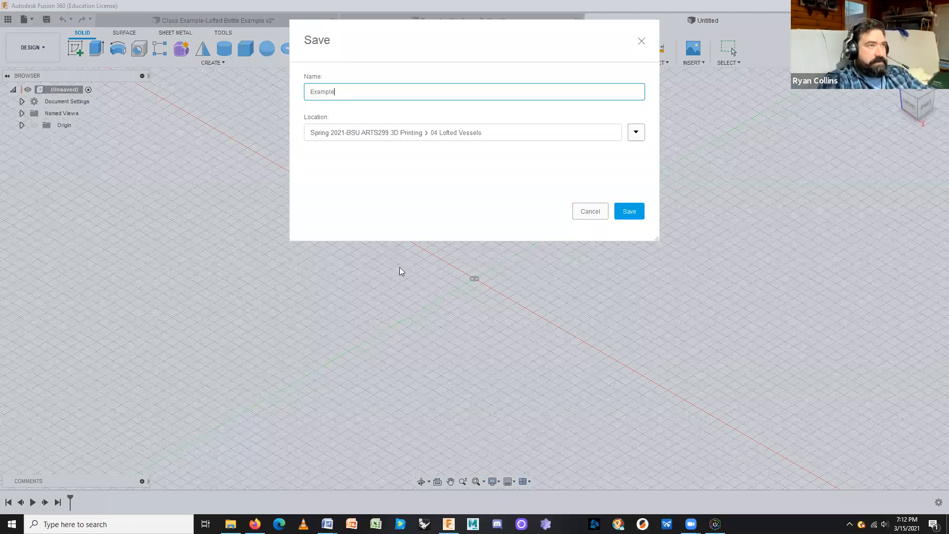
type("s - P")
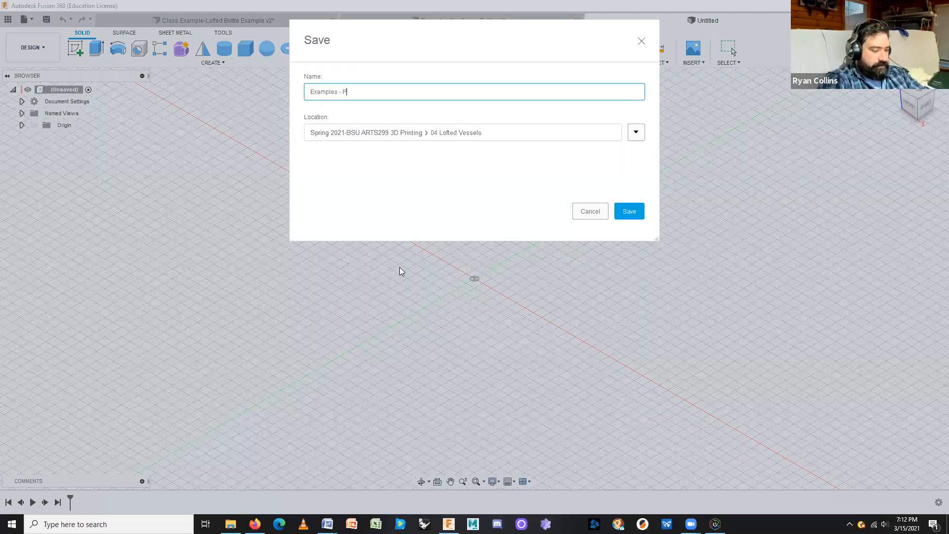
type("ipe & ")
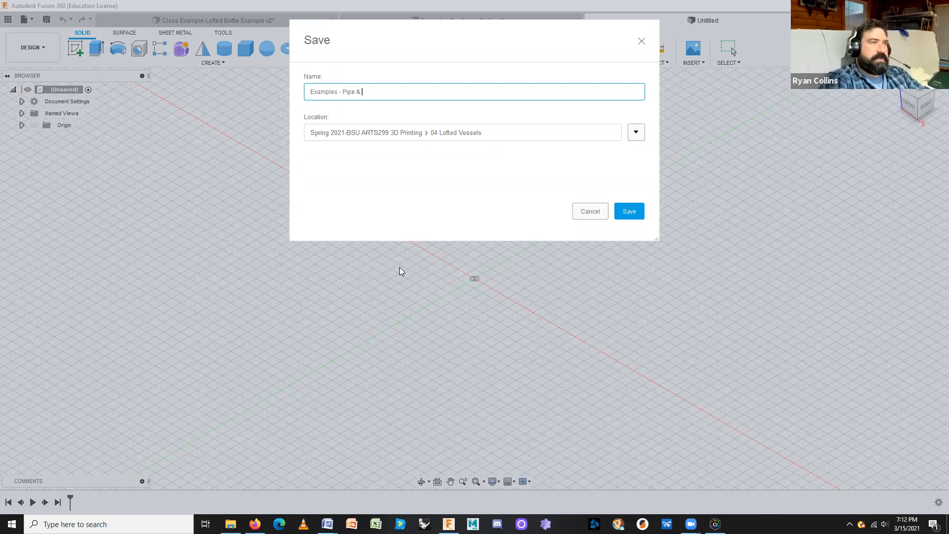
type("Sweep")
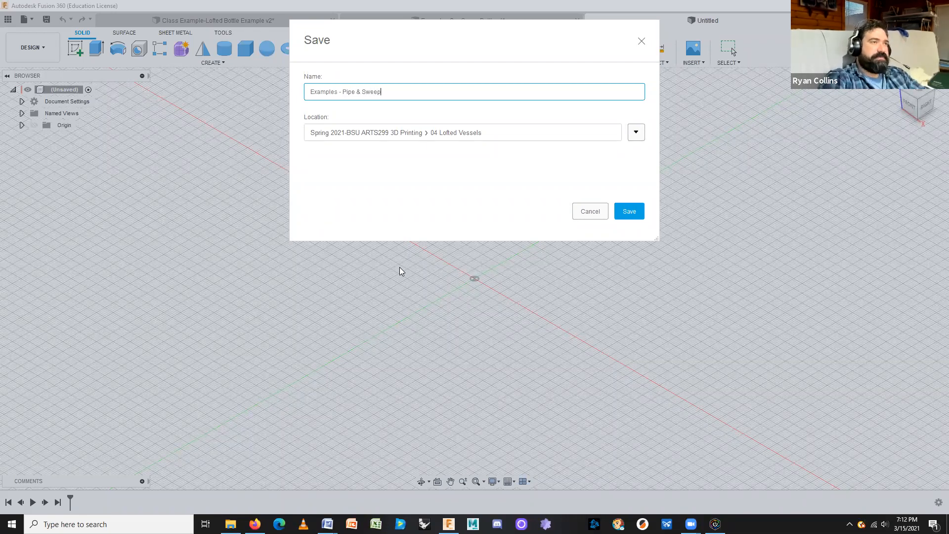
key("Return")
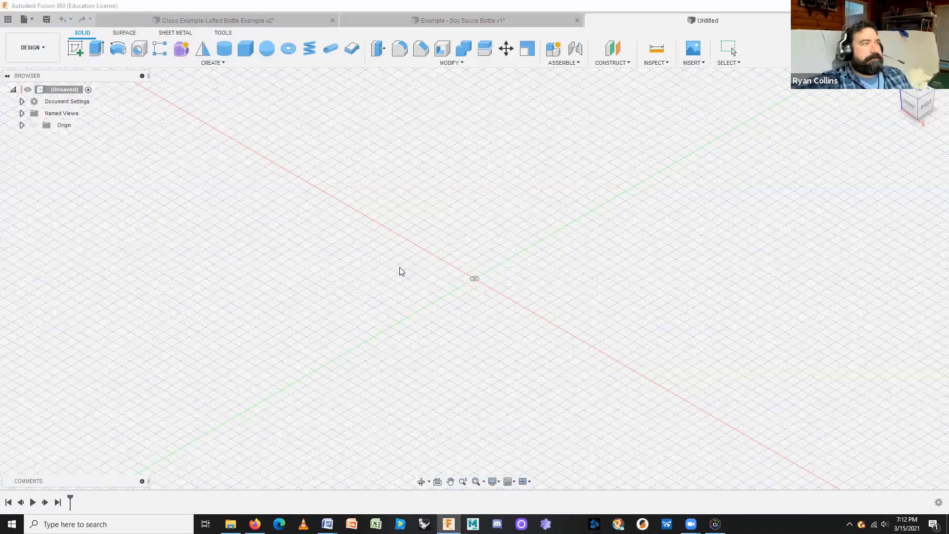
left_click(477, 20)
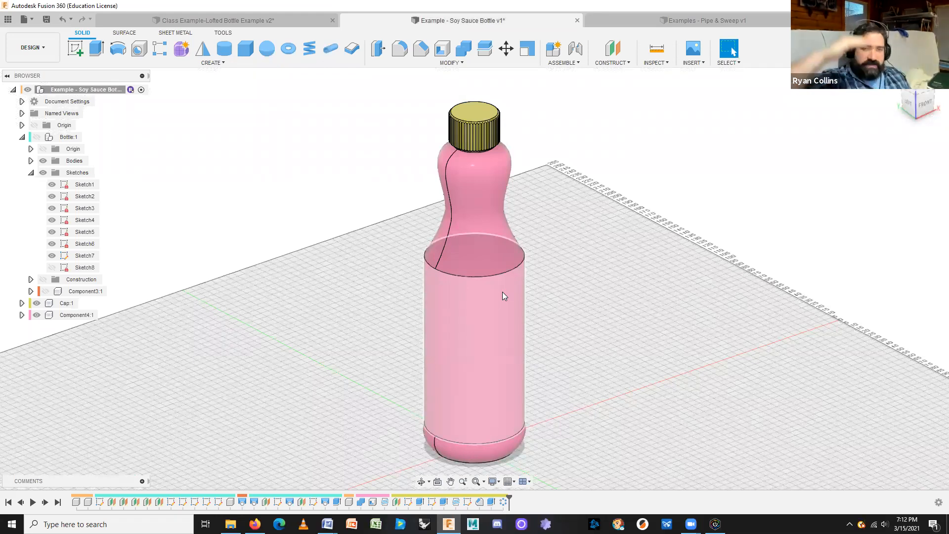
left_click(683, 20)
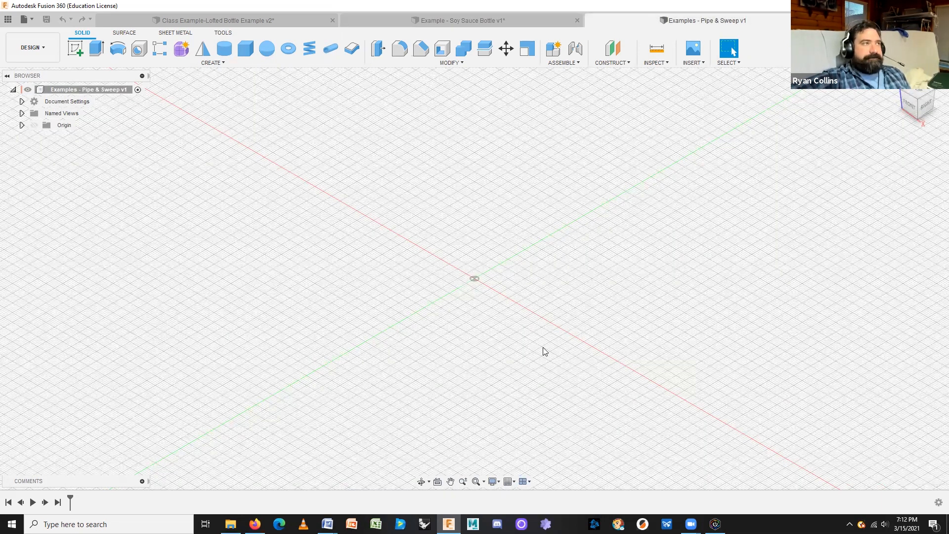
Sketch a four-point fit-point spline on the horizontal plane, arcing around the origin with both ends on the green axis
left_click(75, 52)
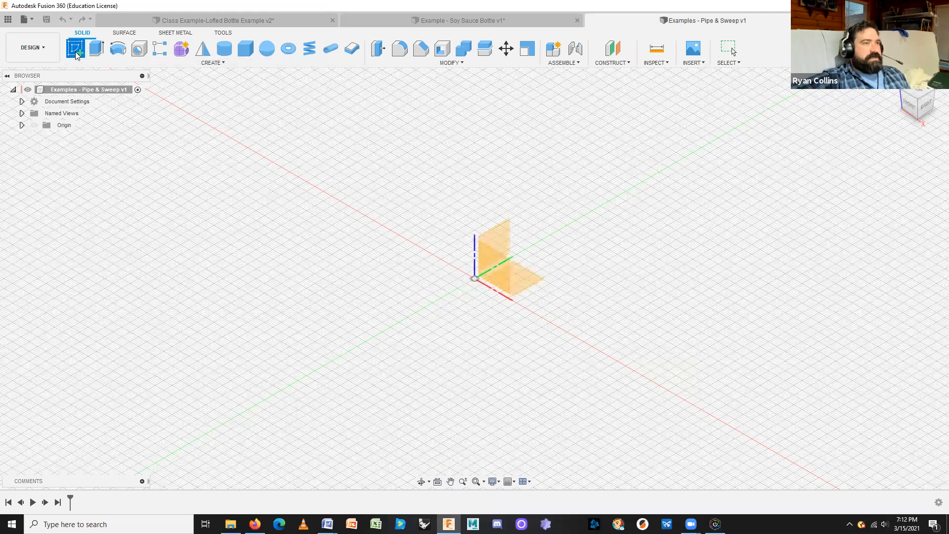
left_click(519, 277)
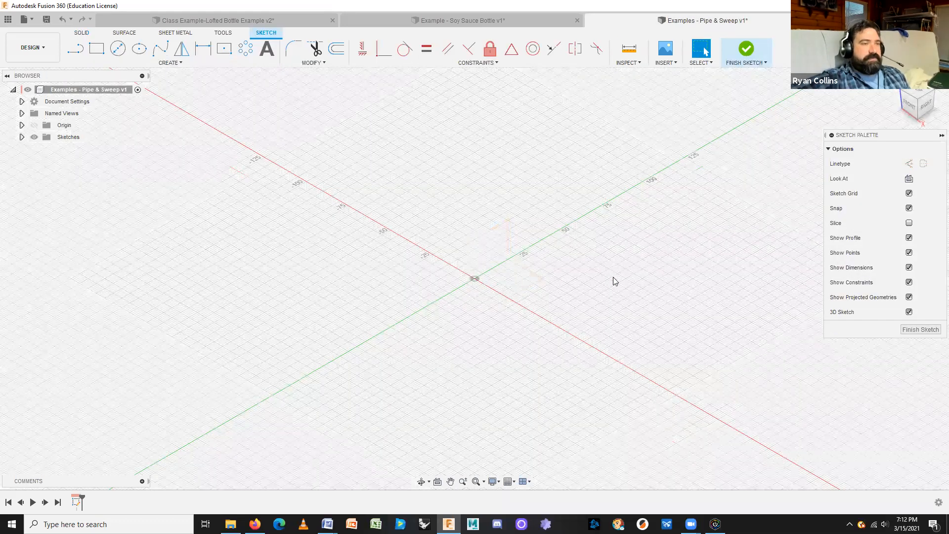
left_click(160, 49)
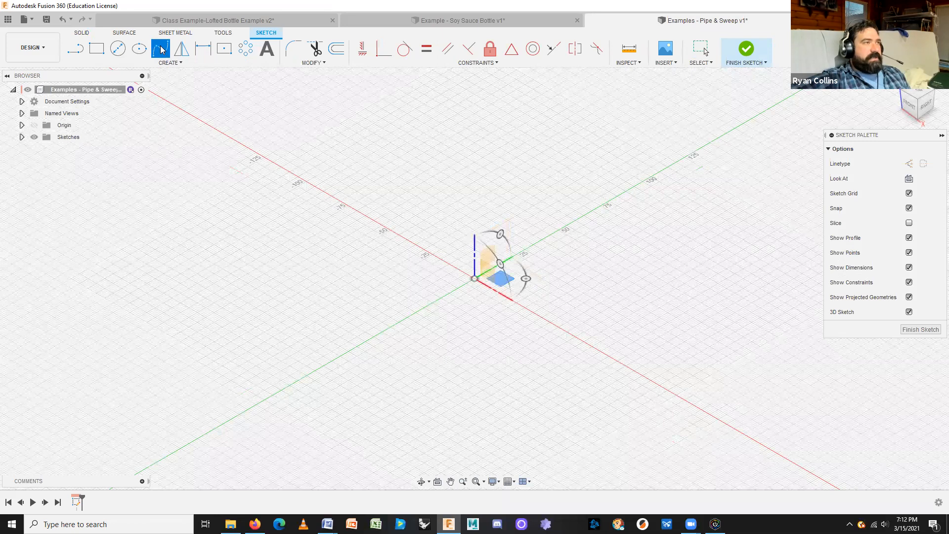
left_click(383, 334)
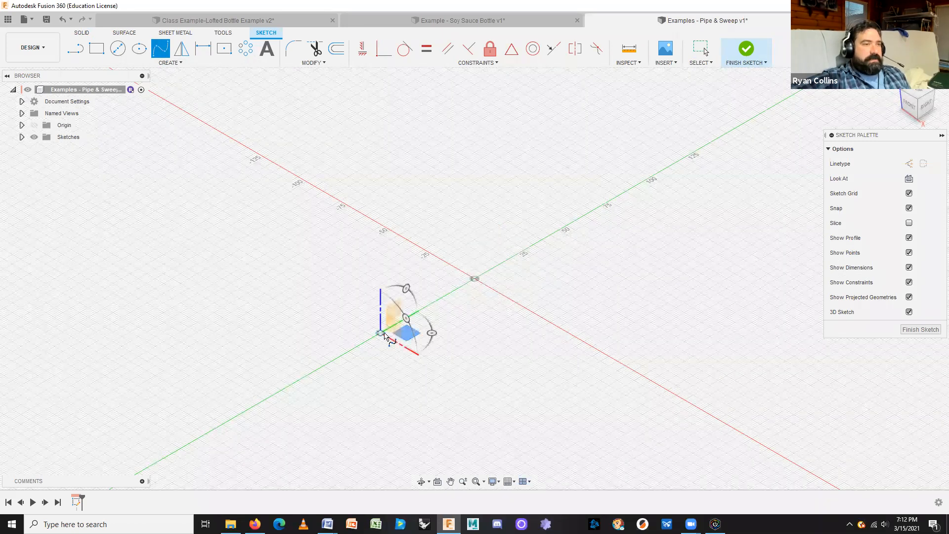
left_click(352, 247)
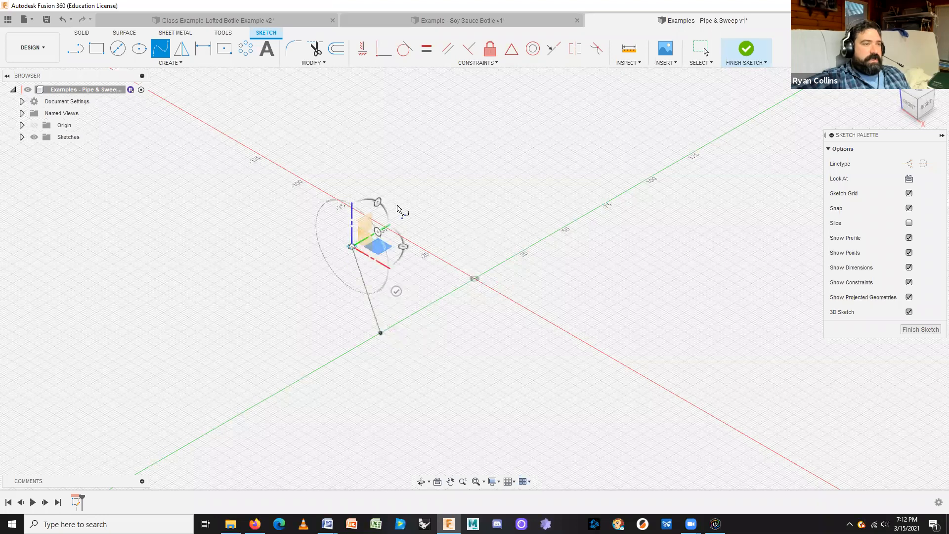
left_click(471, 189)
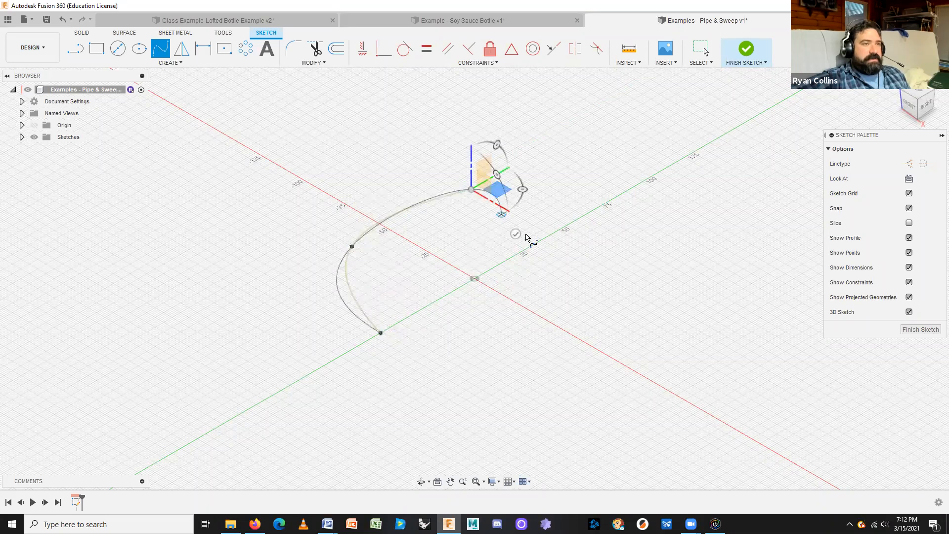
left_click(588, 213)
key("Return")
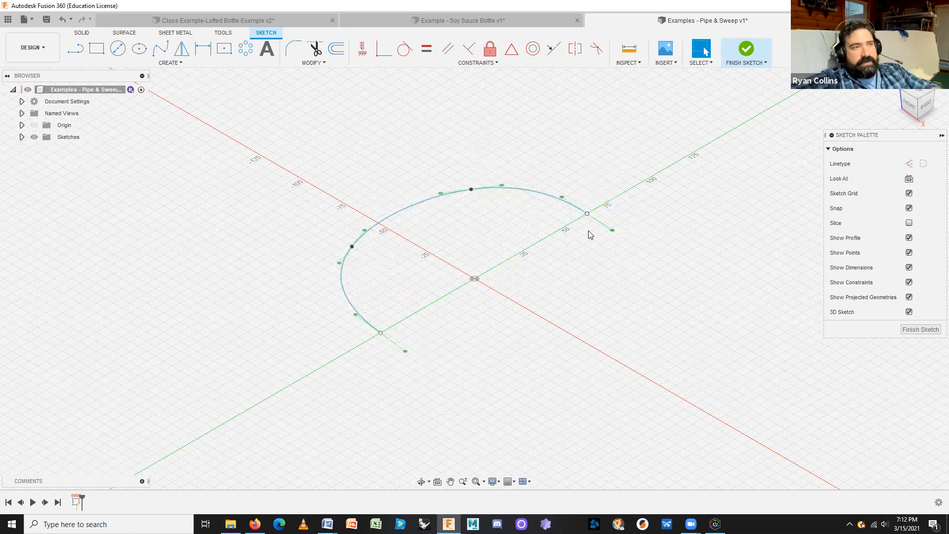
Examine the spline's curvature from above and at an angle, and finish the path sketch
mouse_move(646, 315)
middle_mouse_down("shift")
mouse_move(529, 356)
mouse_move(545, 354)
middle_mouse_up("shift")
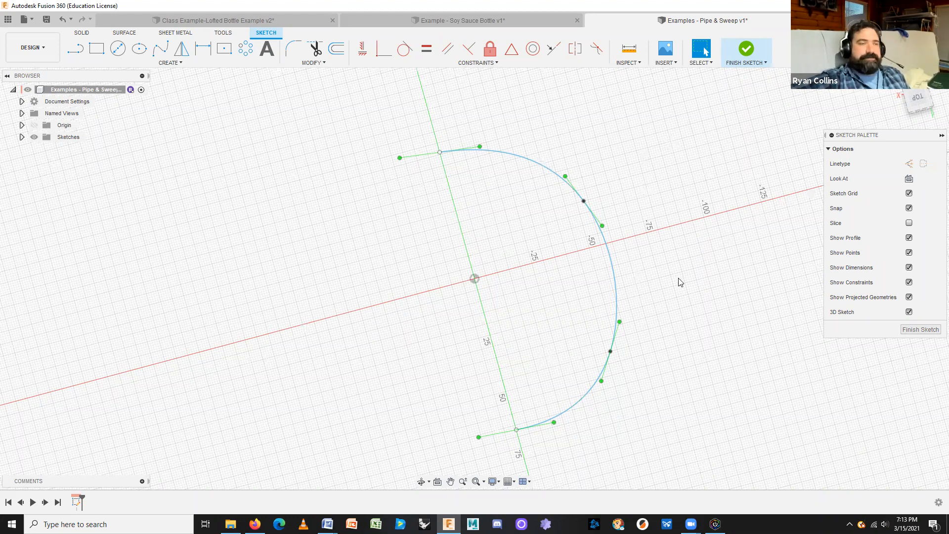
mouse_move(649, 298)
middle_mouse_down("shift")
mouse_move(682, 258)
mouse_move(479, 250)
mouse_move(286, 266)
middle_mouse_up("shift")
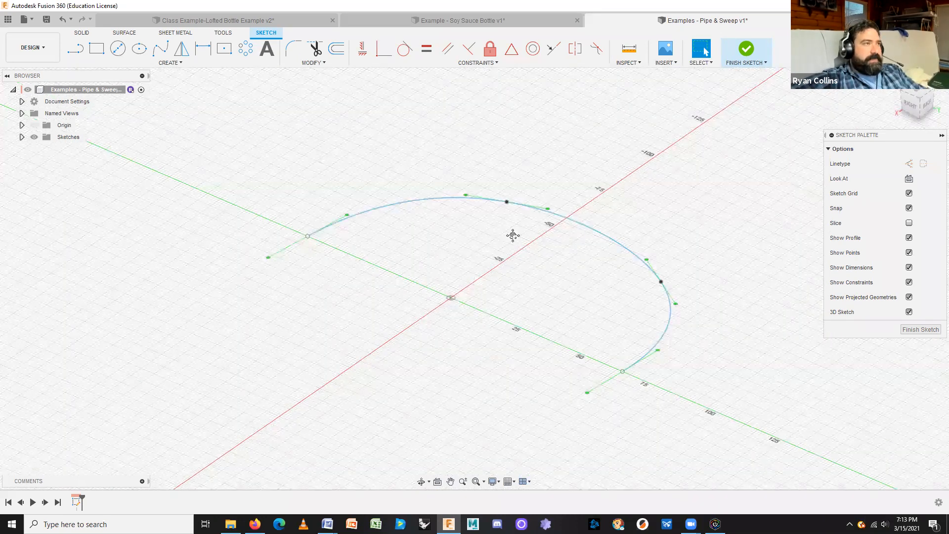
scroll(514, 233, "up", 3)
scroll(350, 203, "up", 3)
mouse_move(671, 271)
middle_mouse_down()
mouse_move(402, 273)
mouse_move(457, 279)
middle_mouse_up()
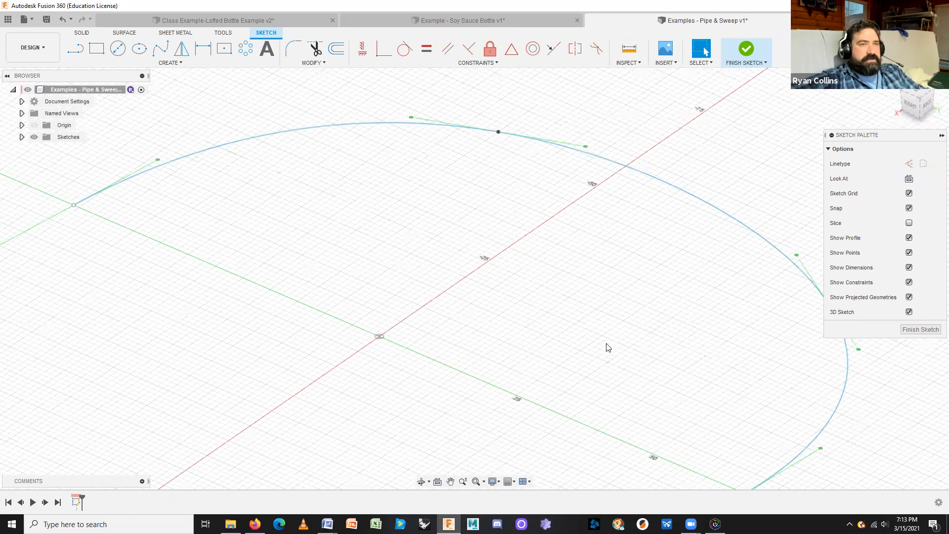
scroll(579, 312, "down", 2)
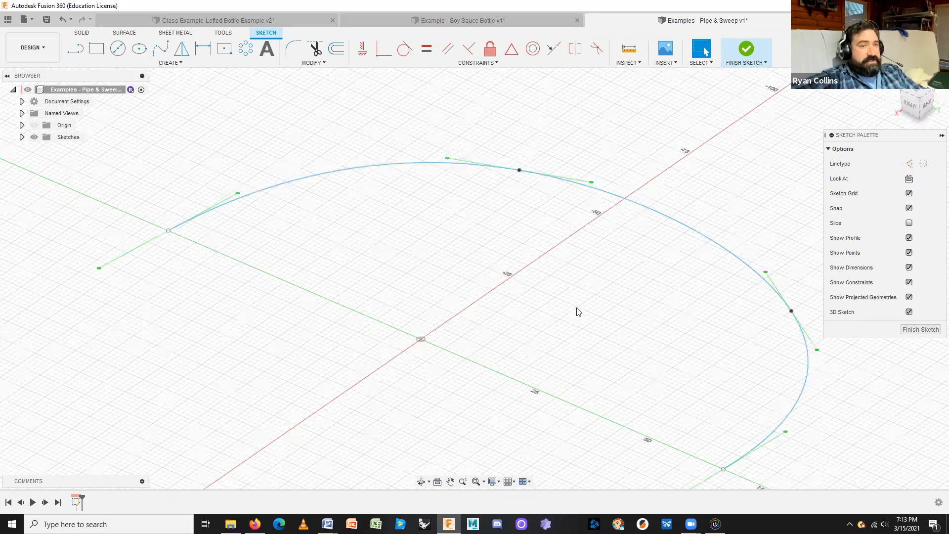
mouse_move(415, 248)
middle_mouse_down("shift")
mouse_move(392, 245)
mouse_move(409, 259)
mouse_move(414, 320)
middle_mouse_up("shift")
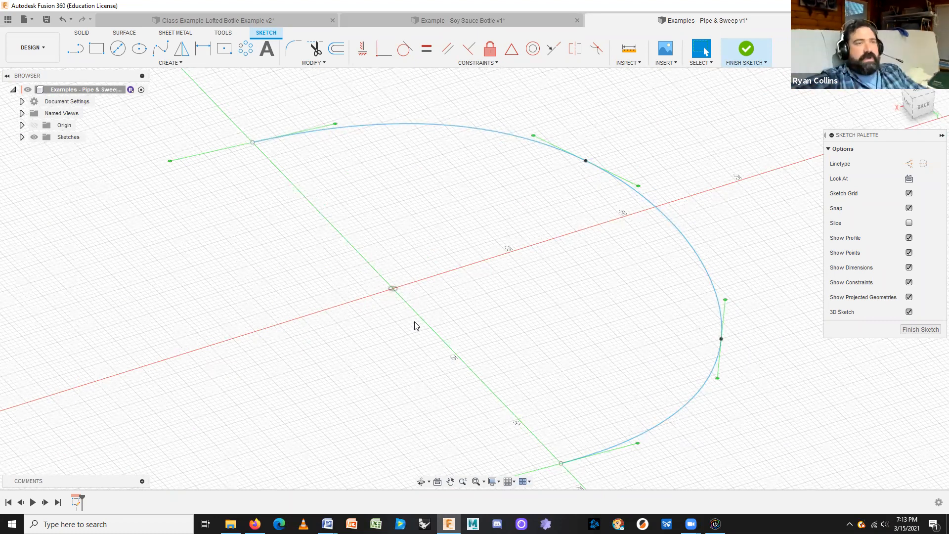
left_click(747, 61)
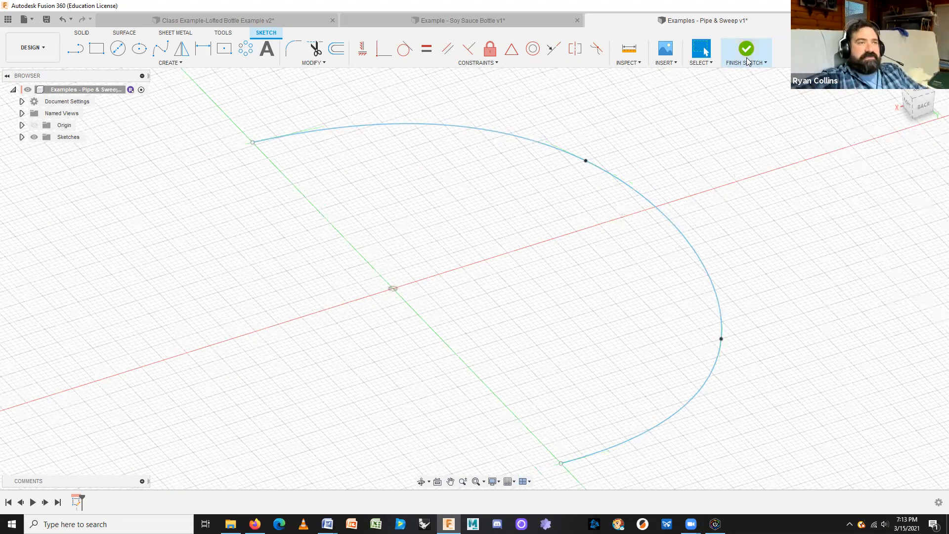
Sketch an upright center rectangle around the spline's start point, on the vertical plane that contains the green axis
left_click(74, 48)
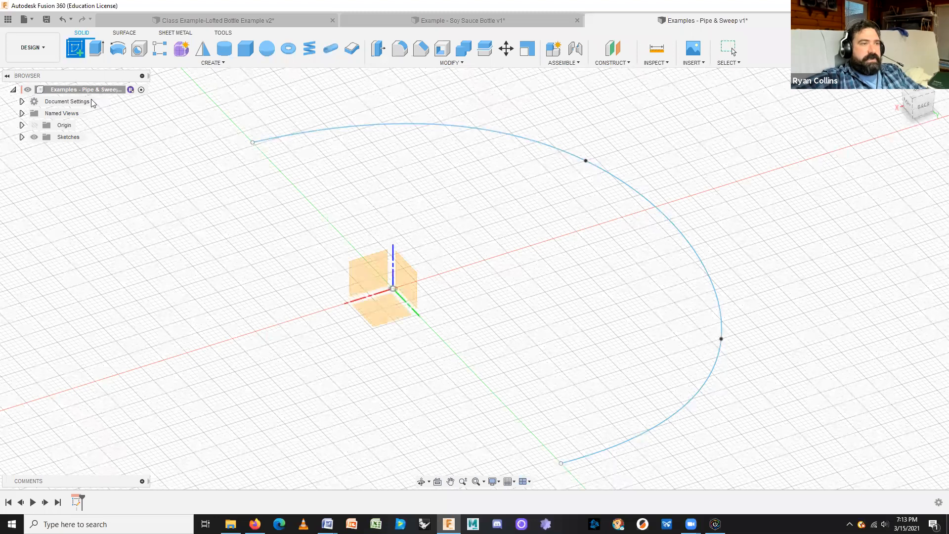
middle_click_drag(493, 370, 526, 360, "shift")
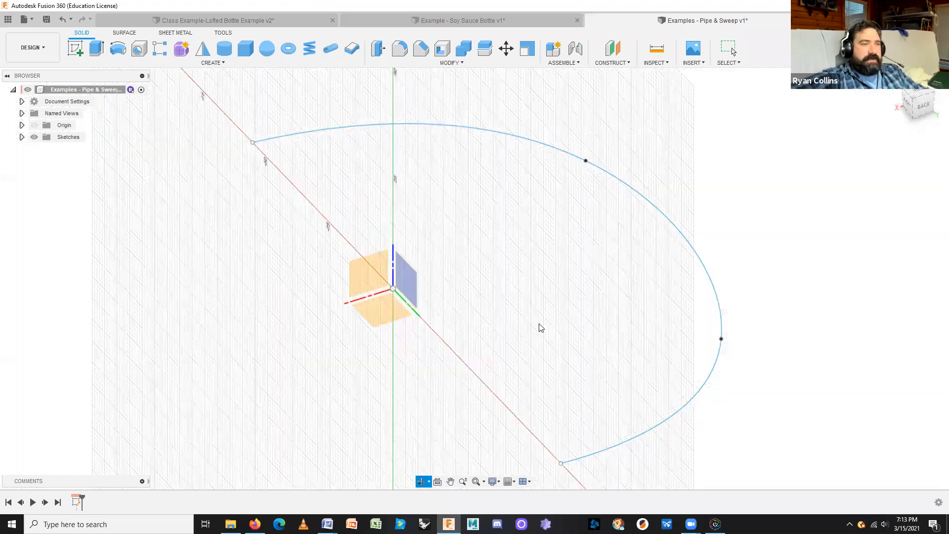
middle_click_drag(539, 326, 500, 303, "shift")
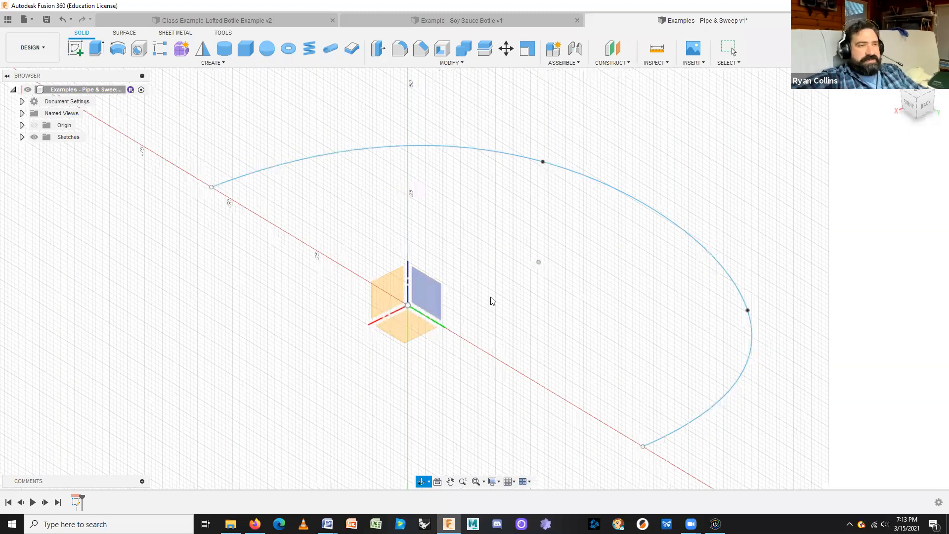
left_click(491, 297)
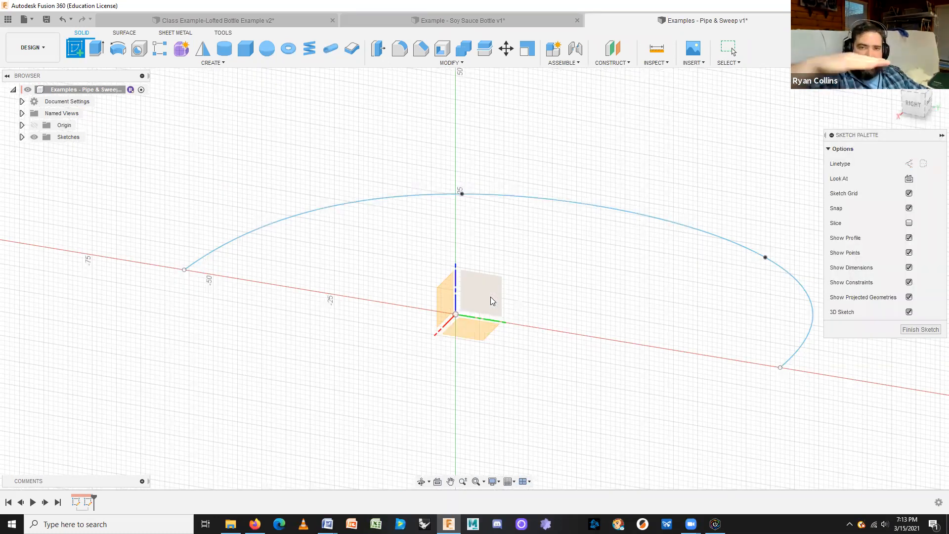
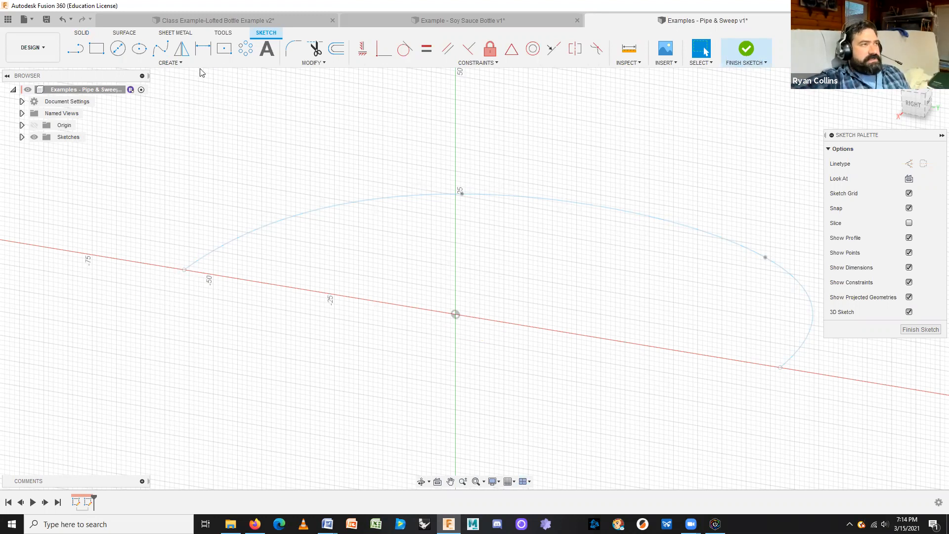
left_click(227, 51)
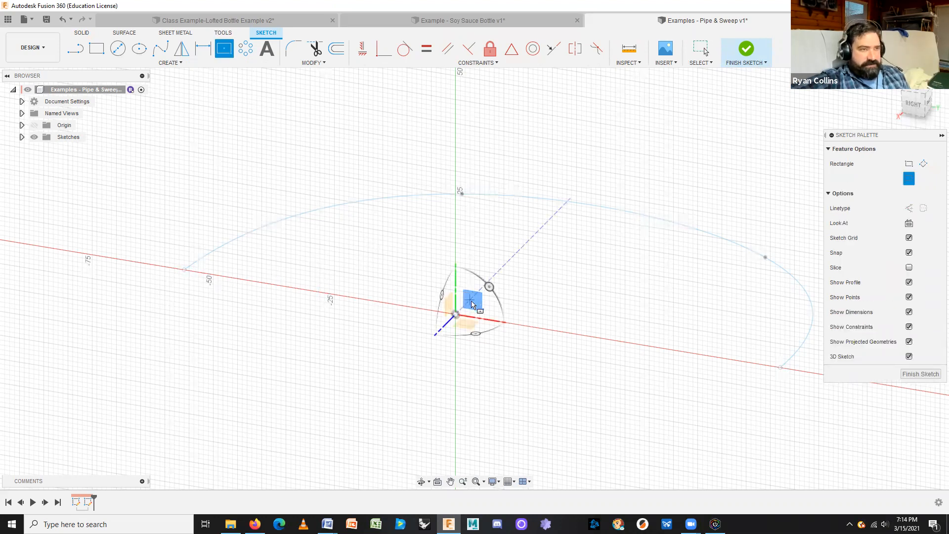
left_click(185, 272)
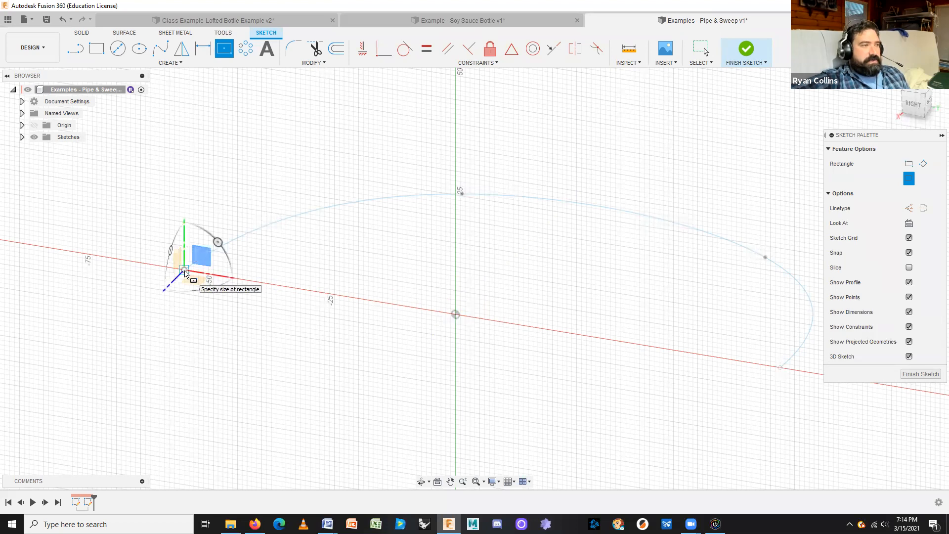
left_click(215, 216)
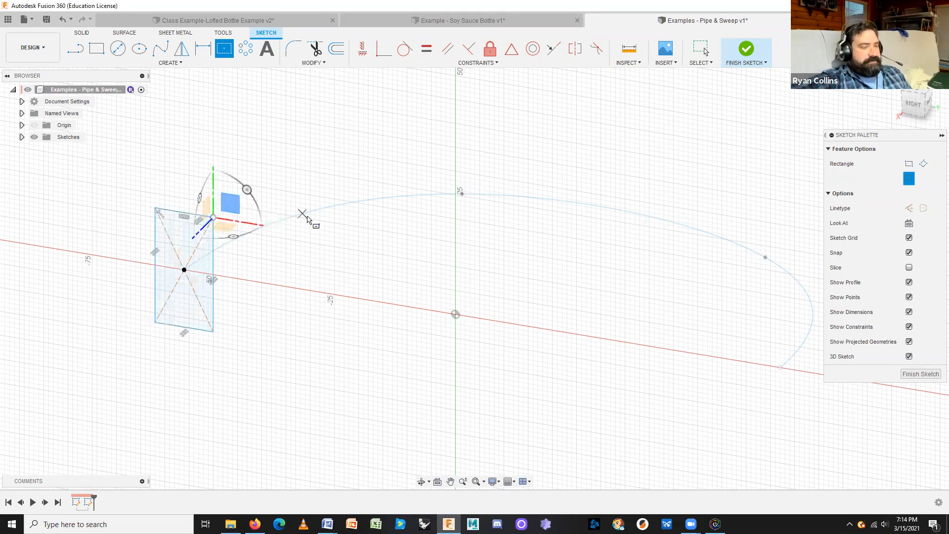
key("Escape")
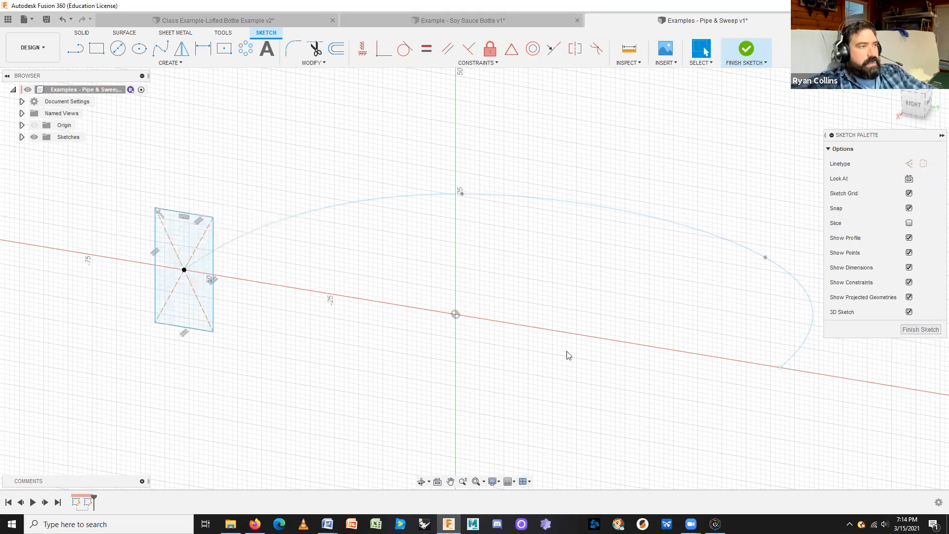
Add a 10 mm diameter circle centered on the spline's other endpoint and finish the profile sketch
key("c")
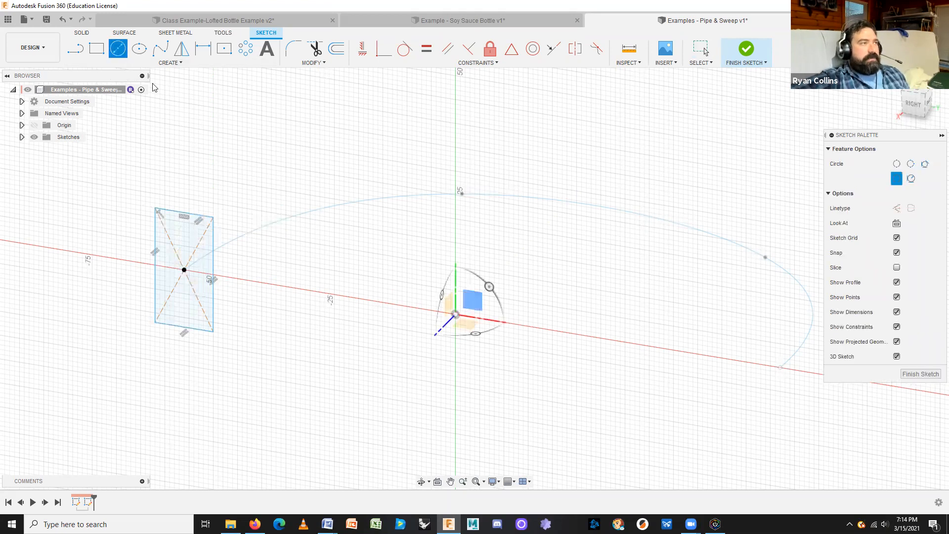
left_click(780, 368)
type("10")
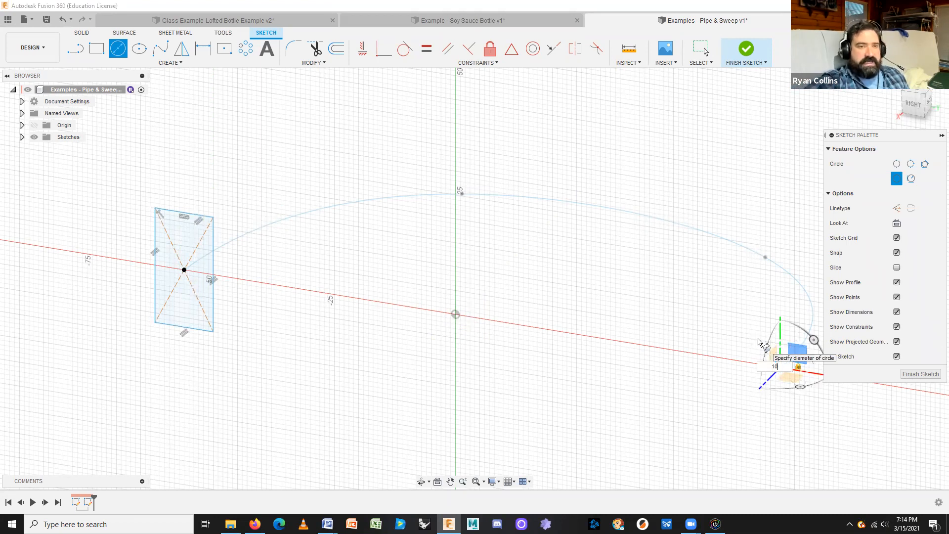
key("Return")
key("Escape")
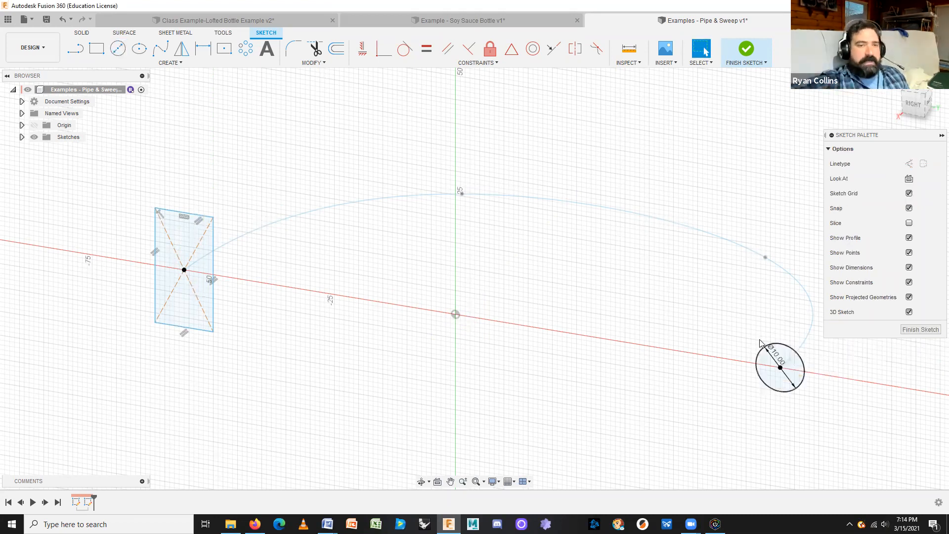
left_click(752, 49)
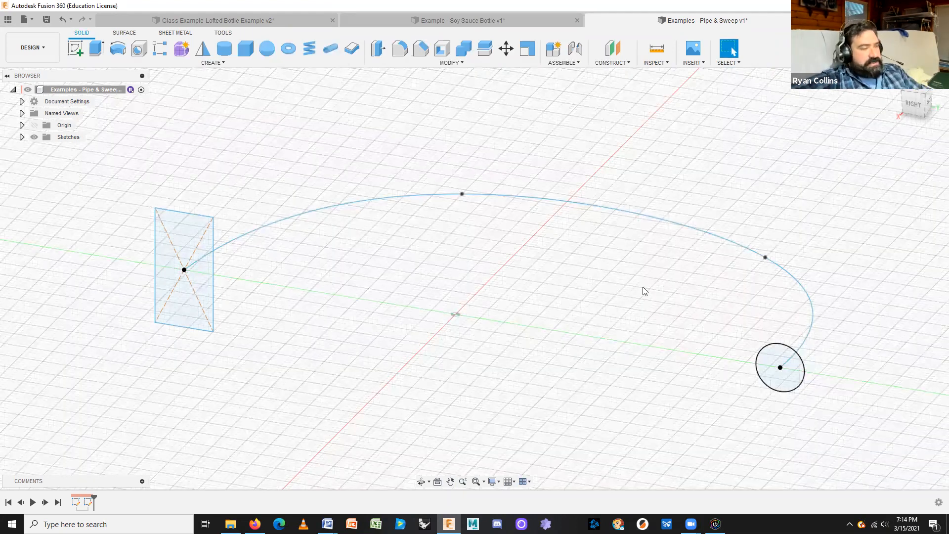
Set up a single-path Sweep using the upright rectangle as the profile and the fit-point spline as the path
middle_click_drag(574, 303, 587, 235, "shift")
middle_click_drag(678, 123, 485, 251, "shift")
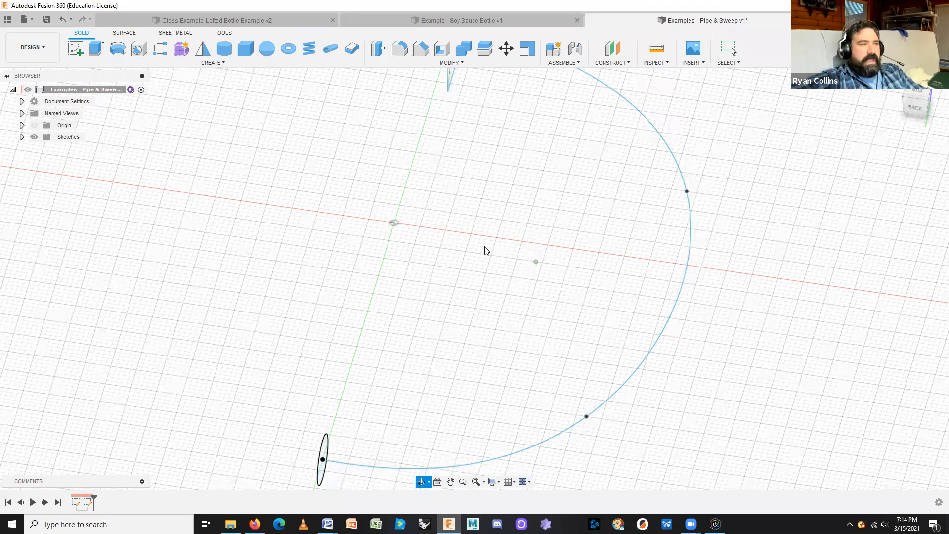
middle_click_drag(290, 297, 256, 310, "shift")
middle_click_drag(621, 172, 661, 117, "shift")
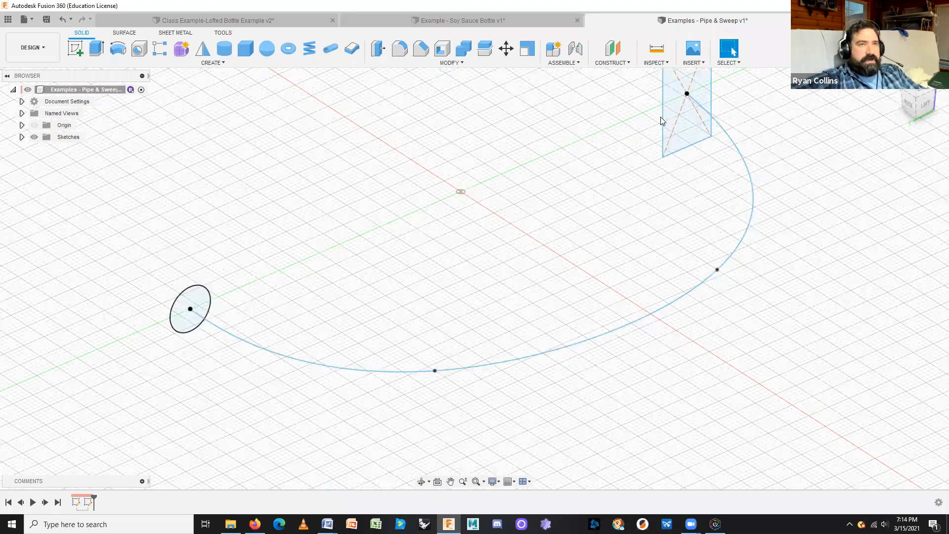
scroll(630, 204, "down", 3)
scroll(650, 119, "down", 1)
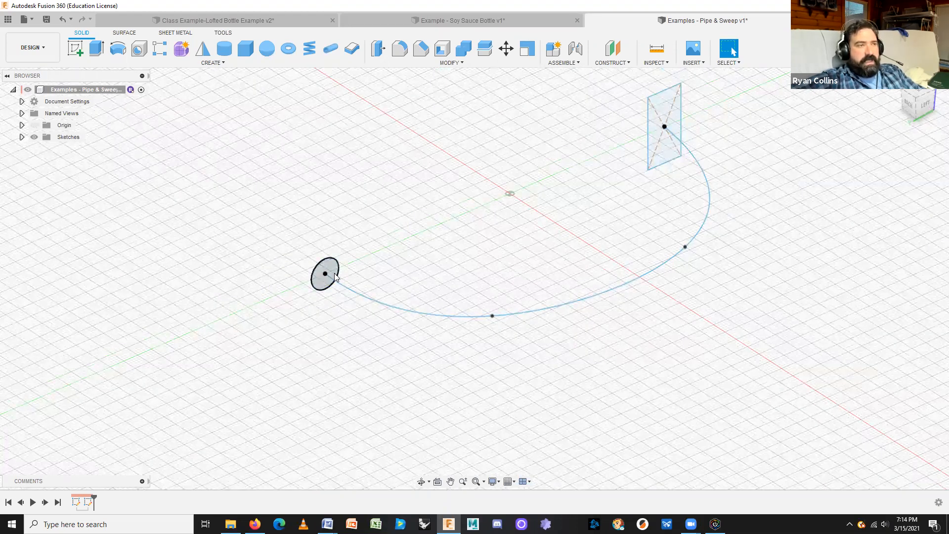
left_click(211, 64)
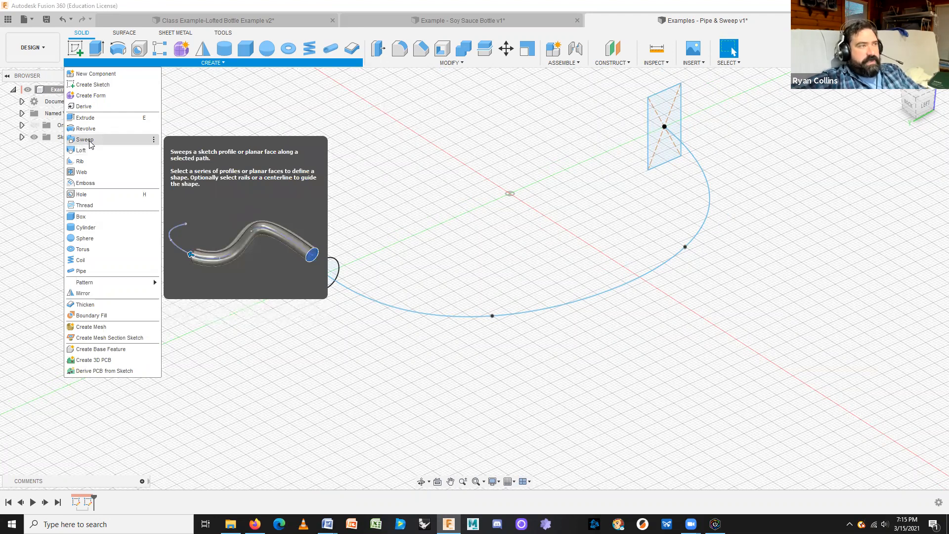
left_click(85, 140)
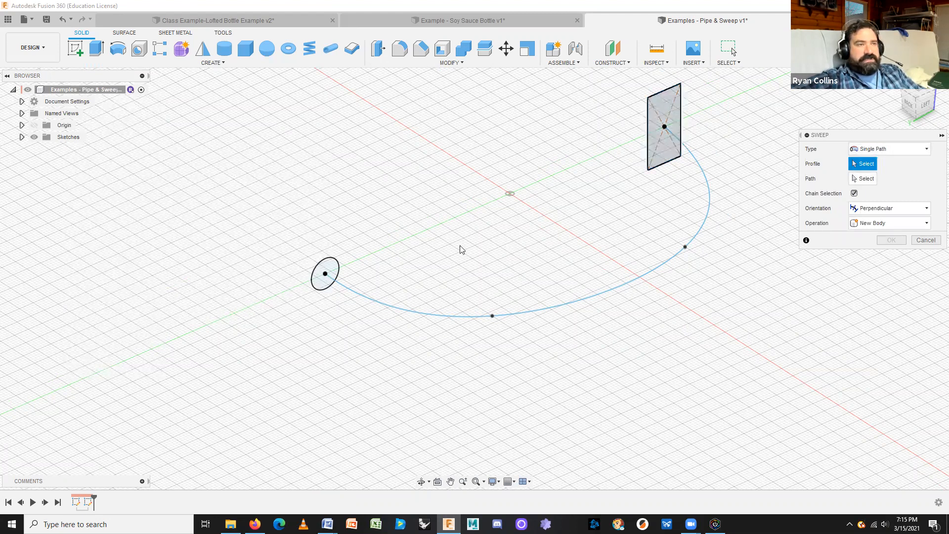
left_click(658, 113)
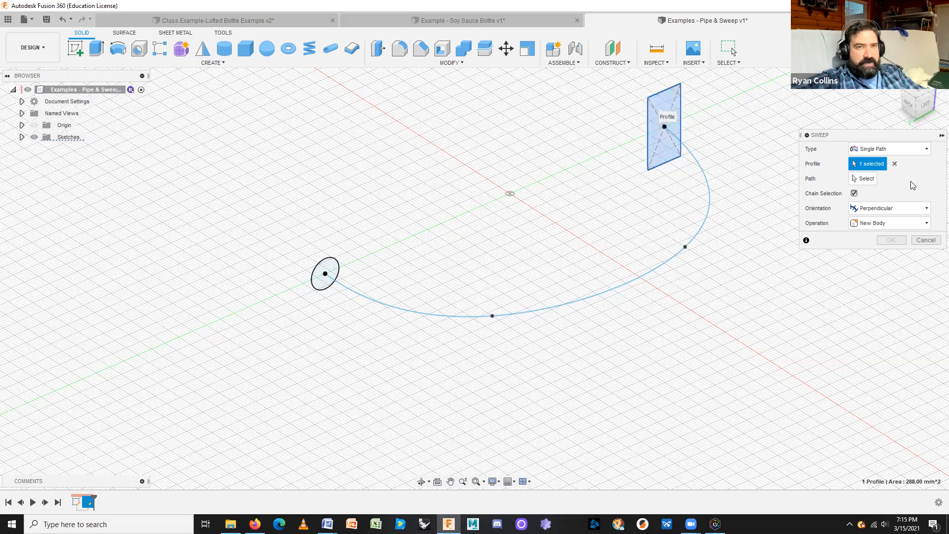
left_click(870, 181)
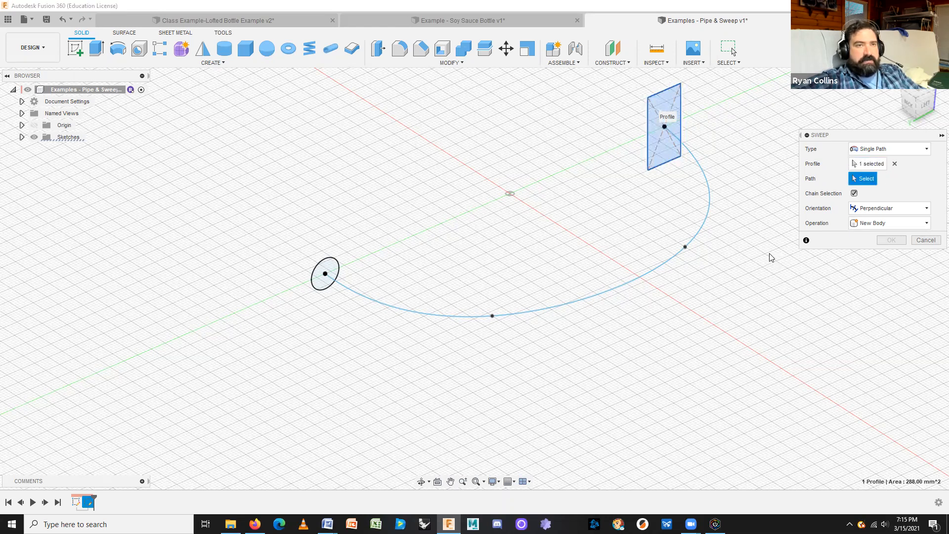
left_click(704, 216)
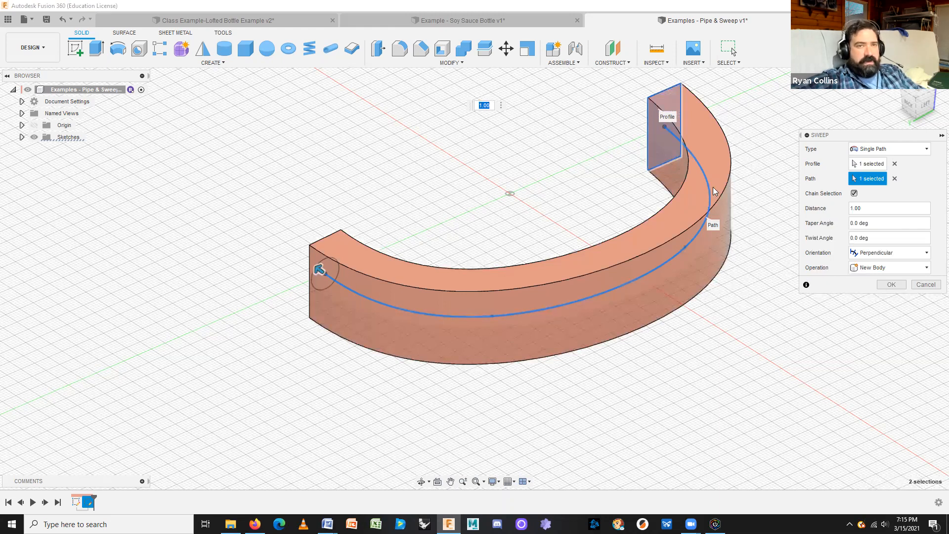
Set the sweep's operation to New Component, keep the single-path type, and create it
left_click(919, 149)
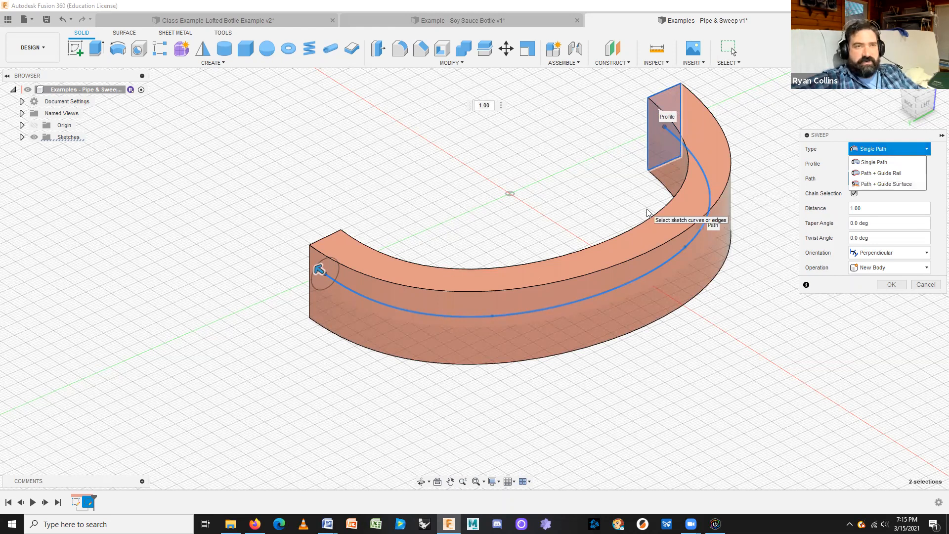
left_click(890, 270)
left_click(878, 324)
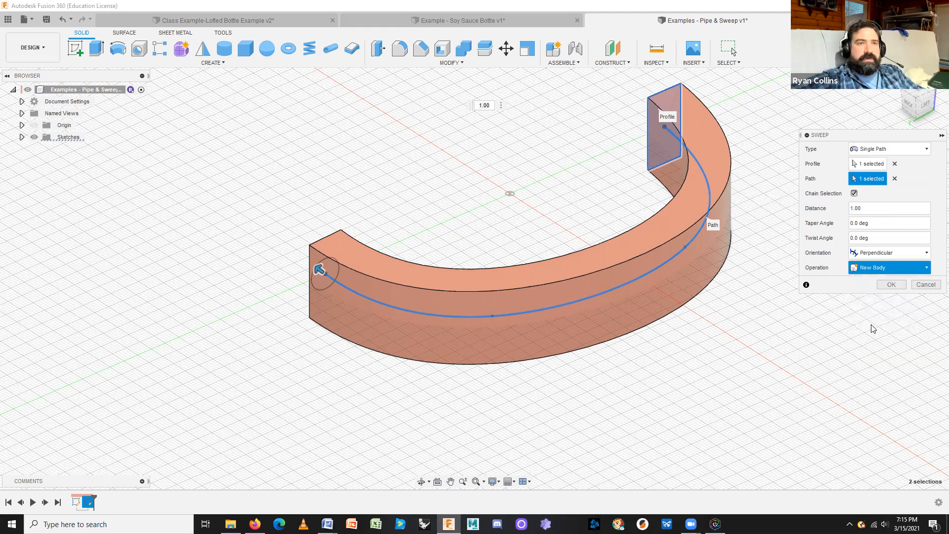
left_click(891, 285)
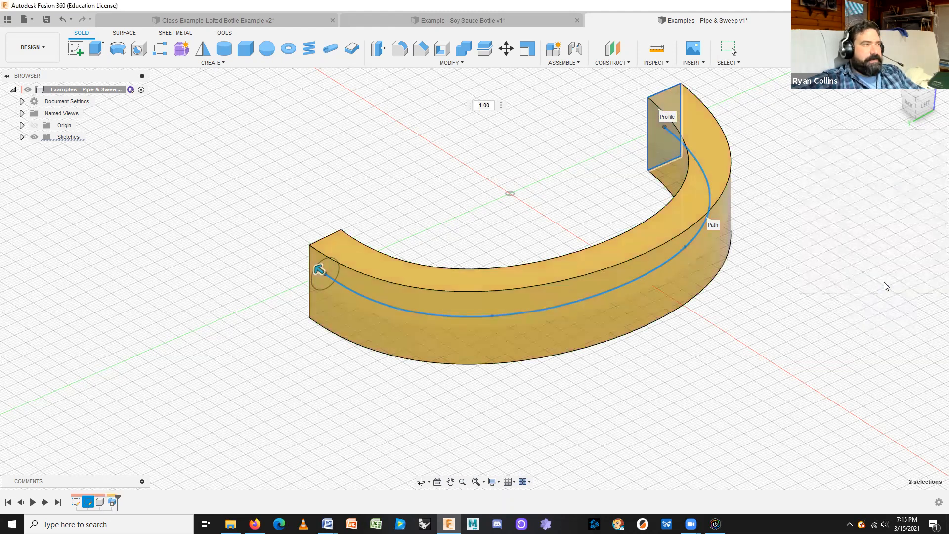
Rename the swept rectangle's component as Sweep
double_click(72, 150)
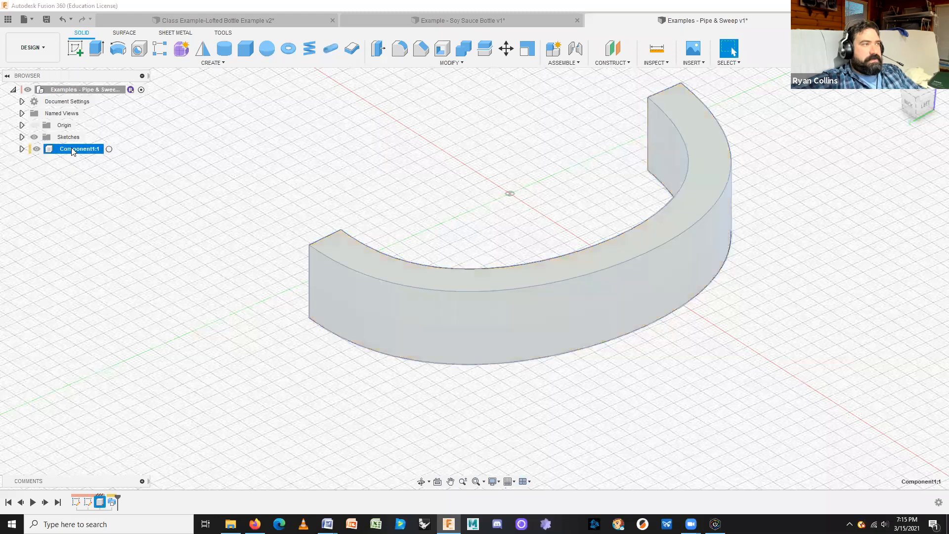
type("Sweep")
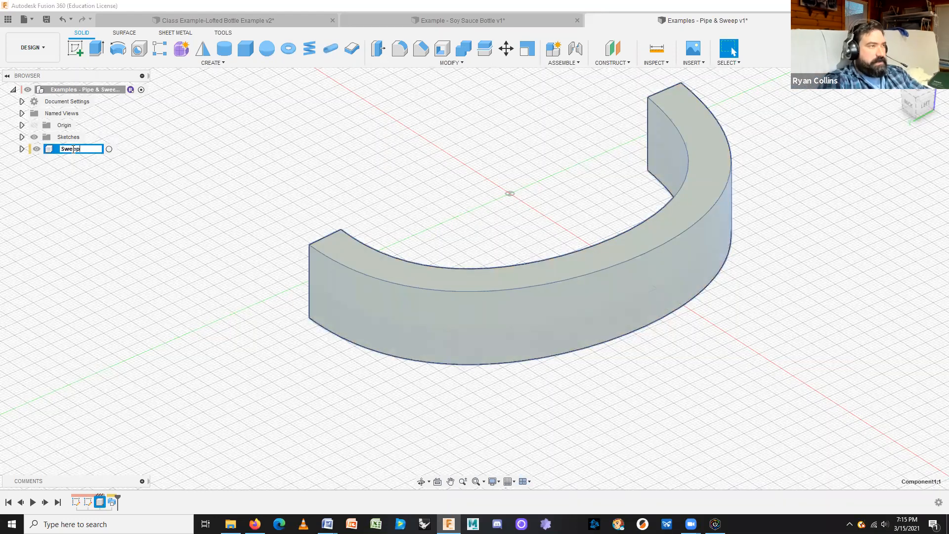
key("Return")
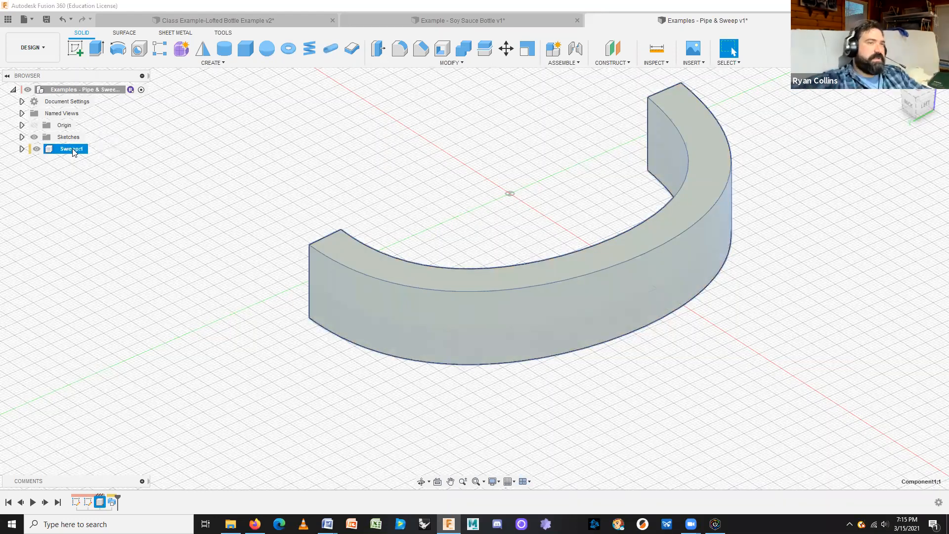
left_click(188, 147)
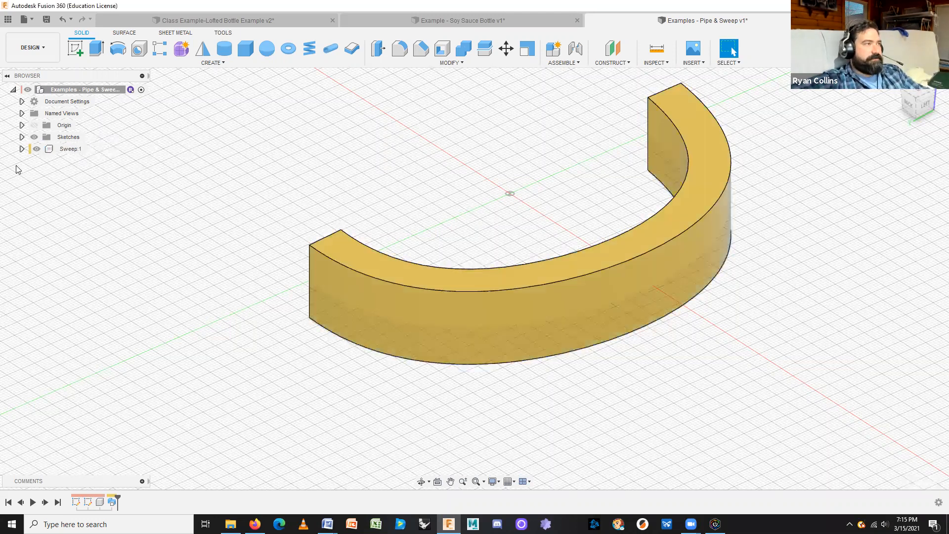
Hide the Sweep component and show both the path sketch and the profile sketch
left_click(36, 149)
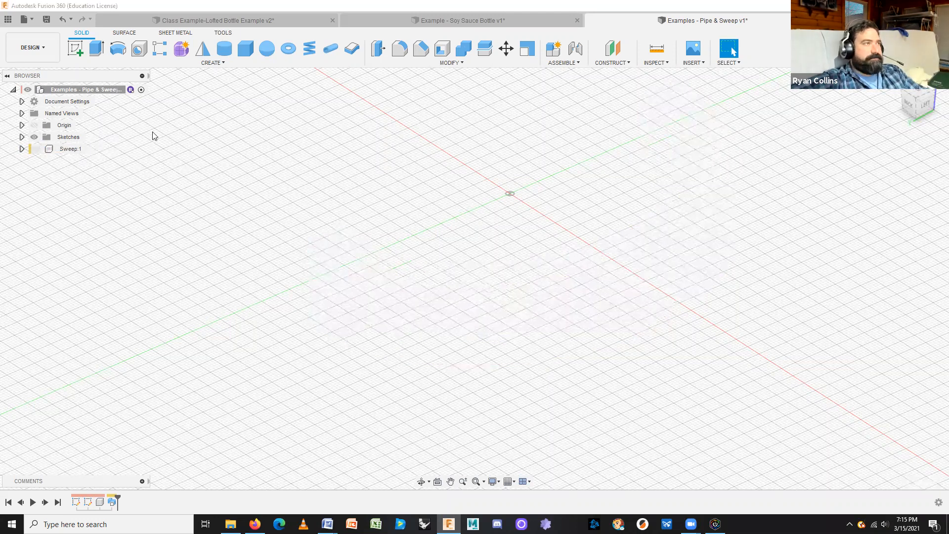
left_click(22, 137)
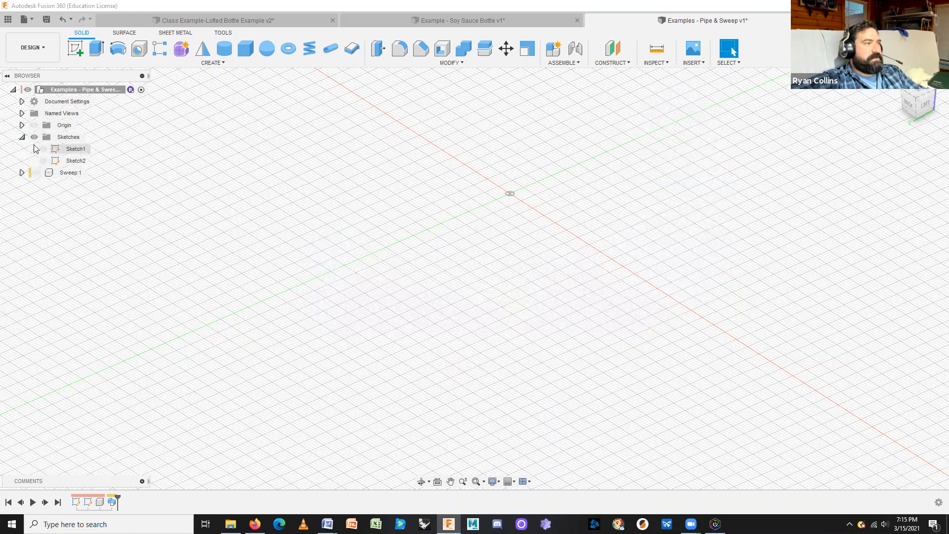
left_click(43, 149)
left_click(44, 161)
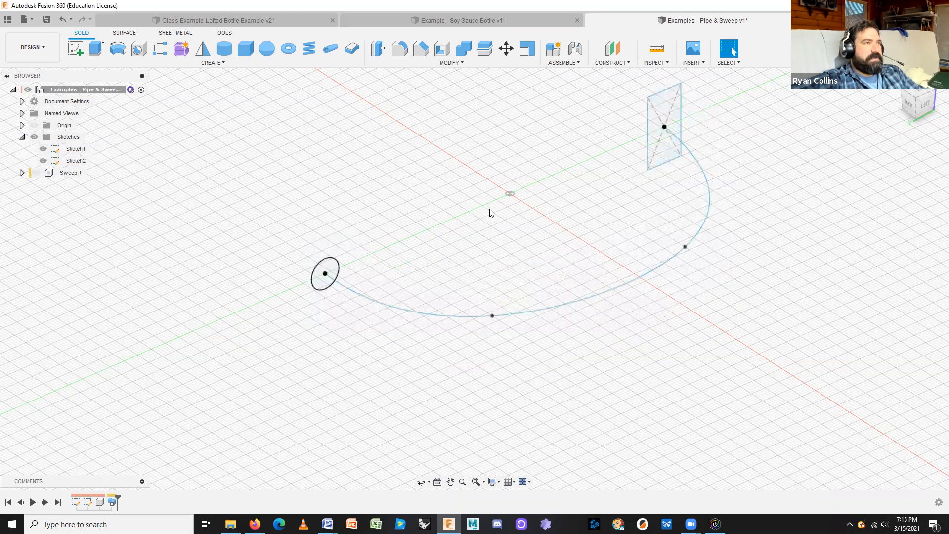
Start a circular Pipe along the fit-point spline with a section size of 12 mm
left_click(212, 63)
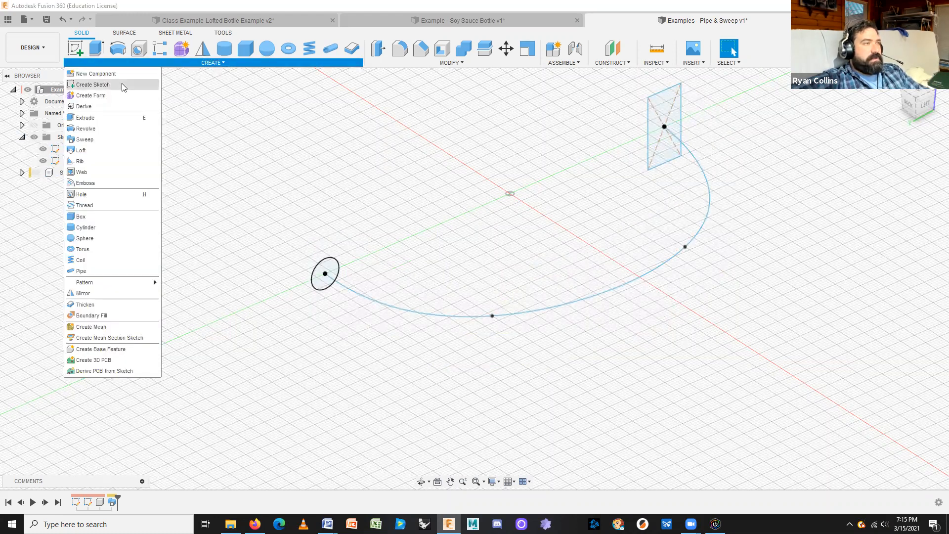
left_click(82, 271)
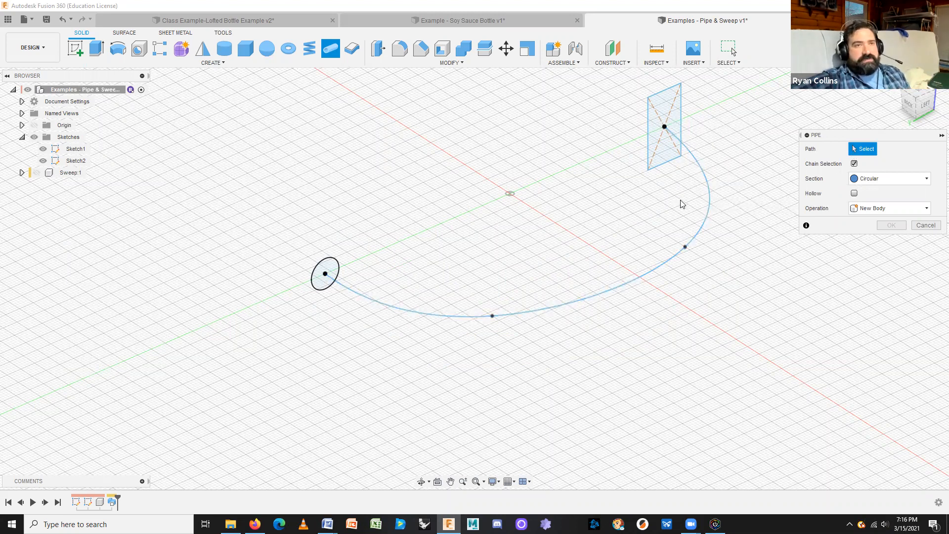
left_click(711, 206)
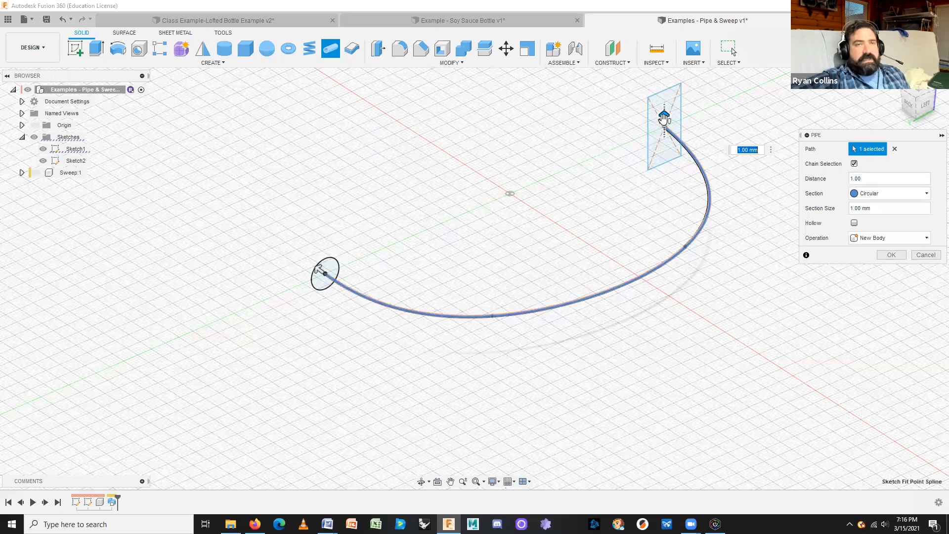
left_click_drag(663, 120, 664, 100)
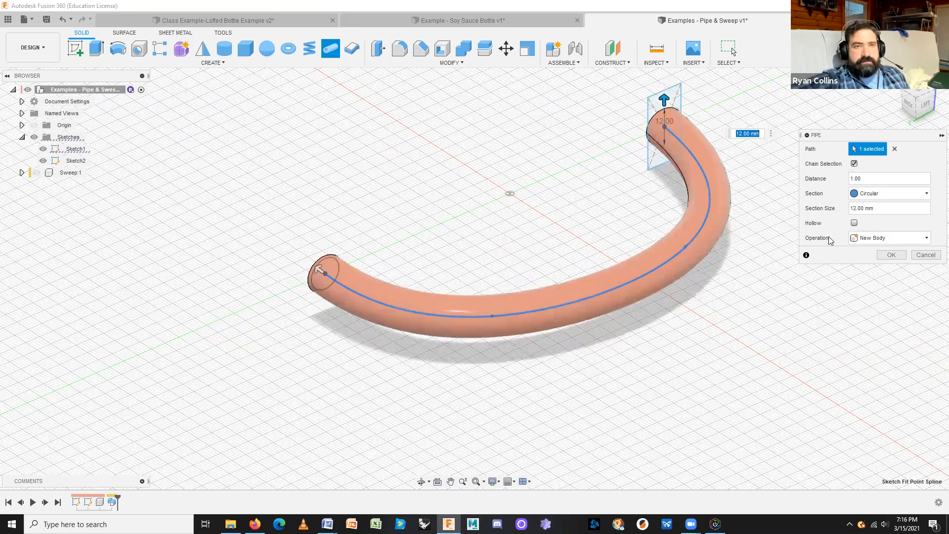
Make the pipe hollow with a section thickness of 1 mm
left_click(854, 223)
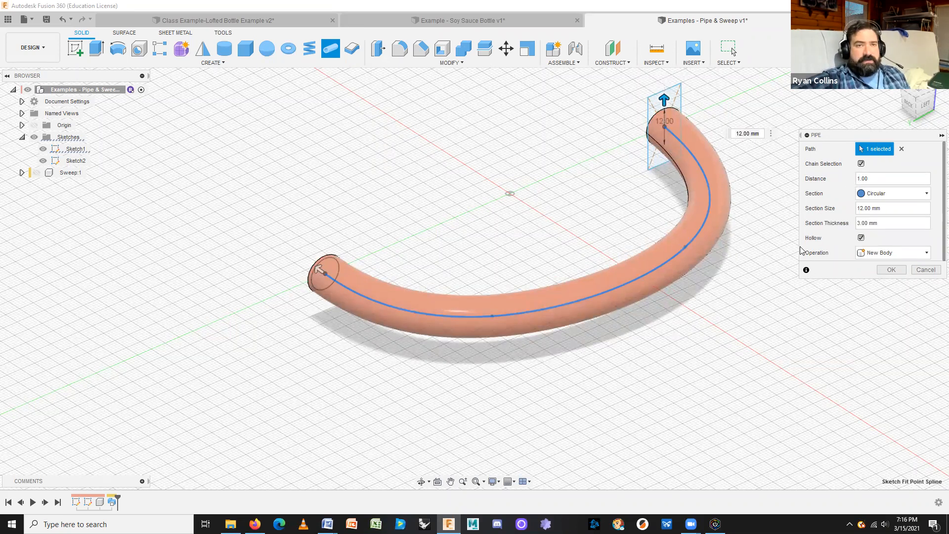
middle_click_drag(436, 384, 564, 246, "shift")
left_click_drag(886, 224, 839, 227)
type("1.")
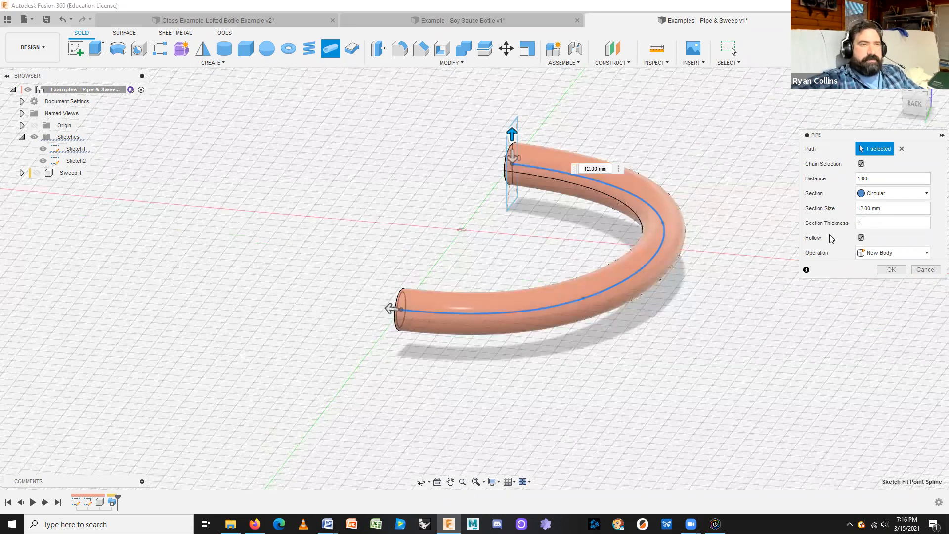
middle_click_drag(667, 299, 860, 225, "shift")
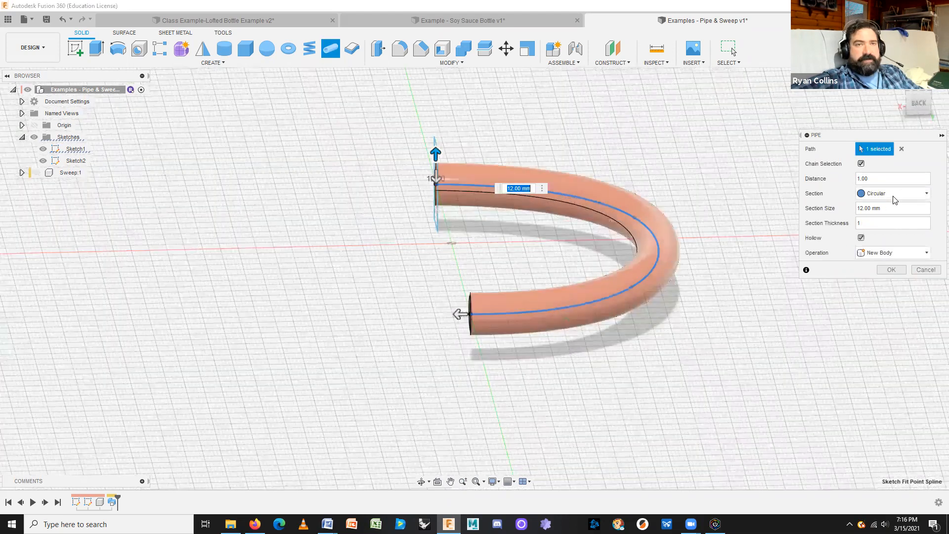
Try square and triangular sections for the pipe and return it to the circular section
left_click(892, 196)
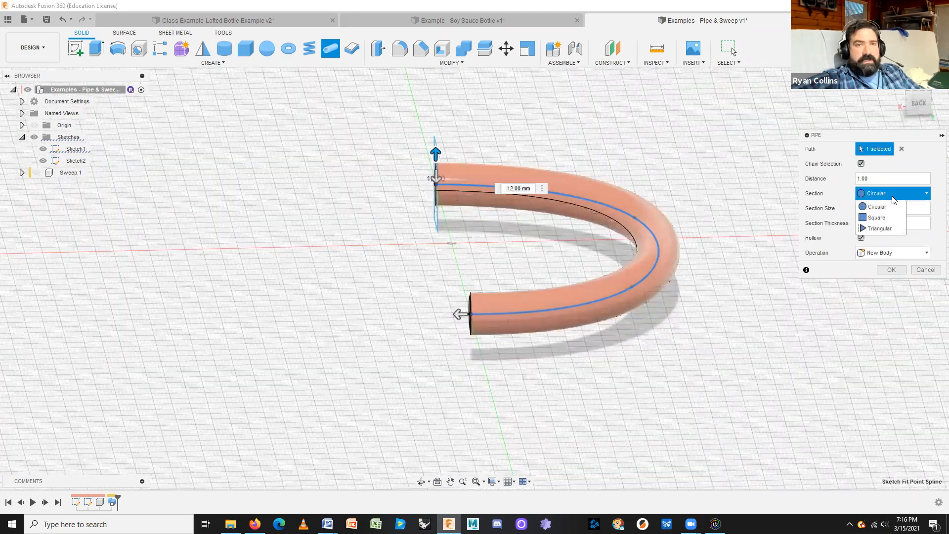
left_click(879, 217)
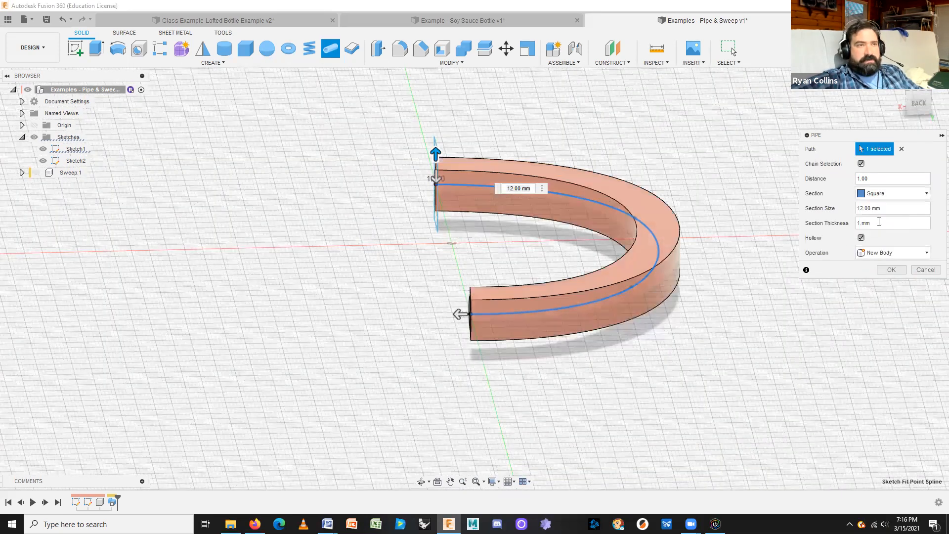
left_click(887, 198)
left_click(878, 226)
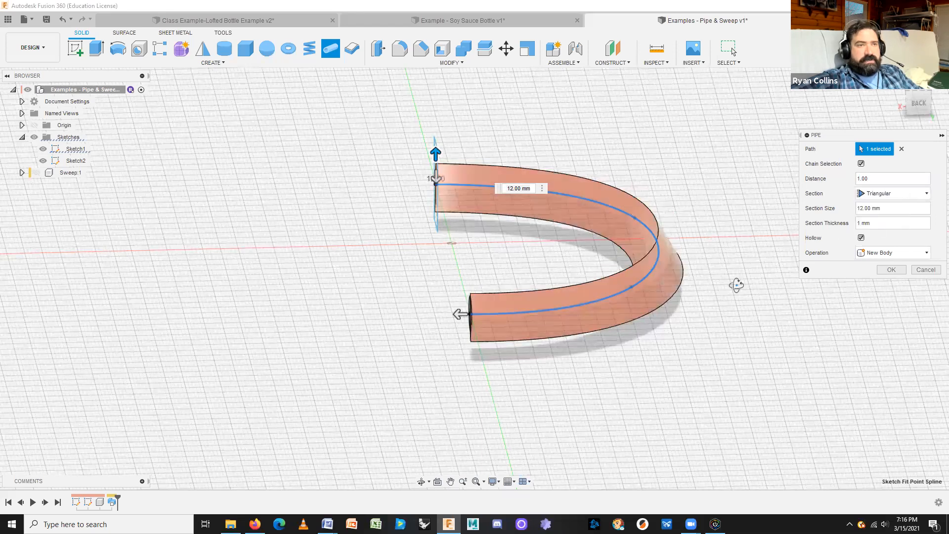
middle_click_drag(737, 286, 723, 288, "shift")
middle_click_drag(848, 209, 849, 249, "shift")
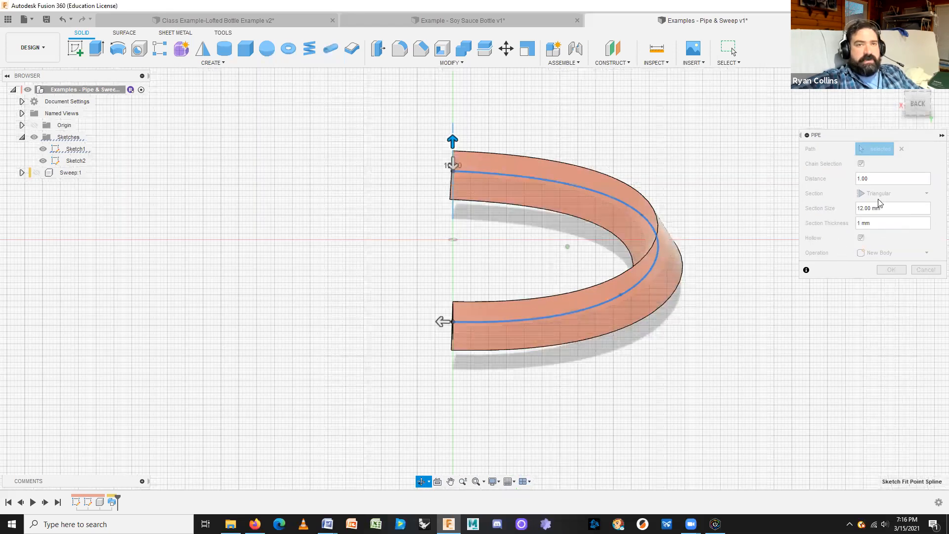
middle_click_drag(785, 267, 896, 195, "shift")
left_click(896, 193)
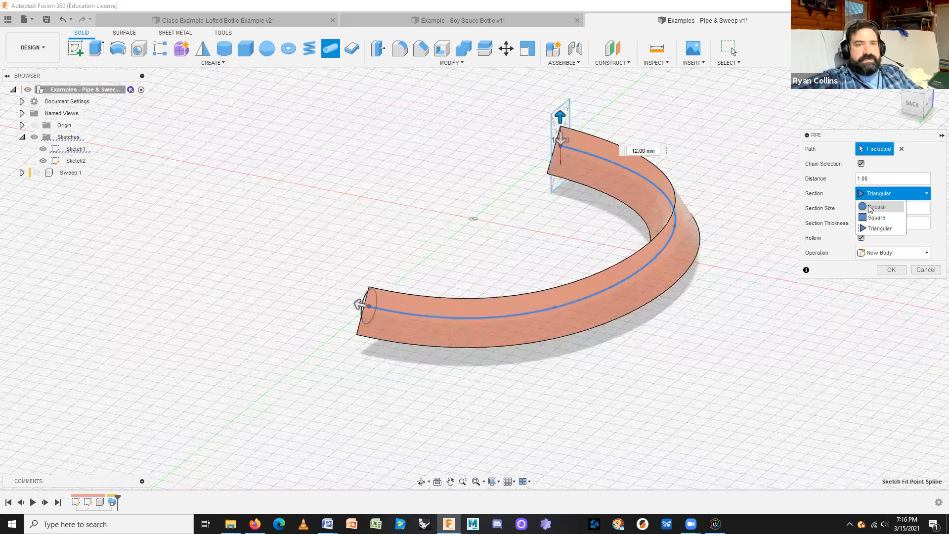
left_click(869, 204)
Set the pipe's operation to New Component and create the hollow circular pipe
middle_click_drag(766, 311, 877, 256, "shift")
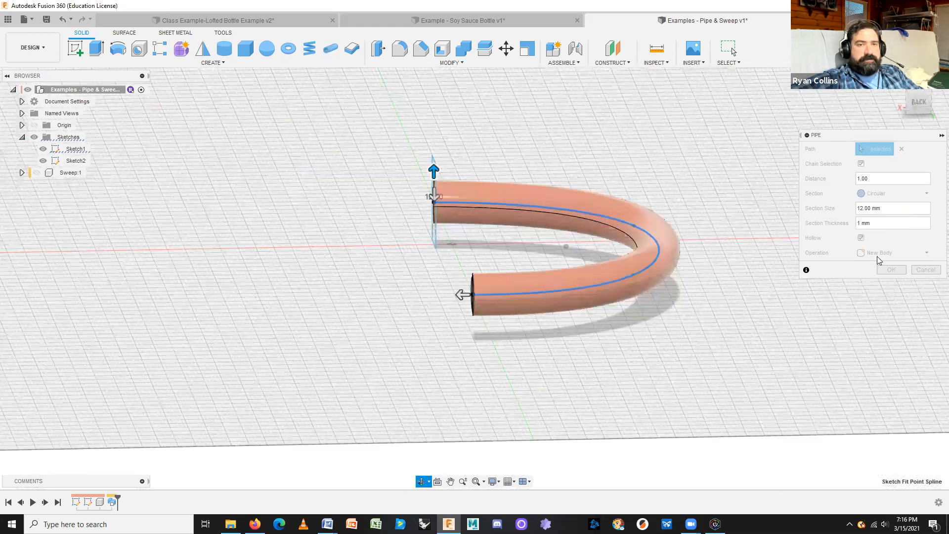
left_click(877, 256)
left_click(878, 308)
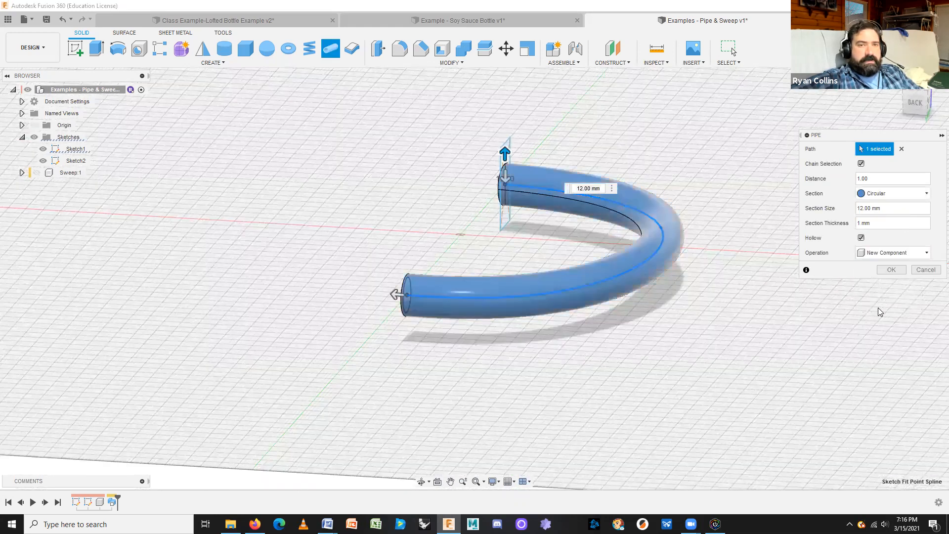
left_click(892, 269)
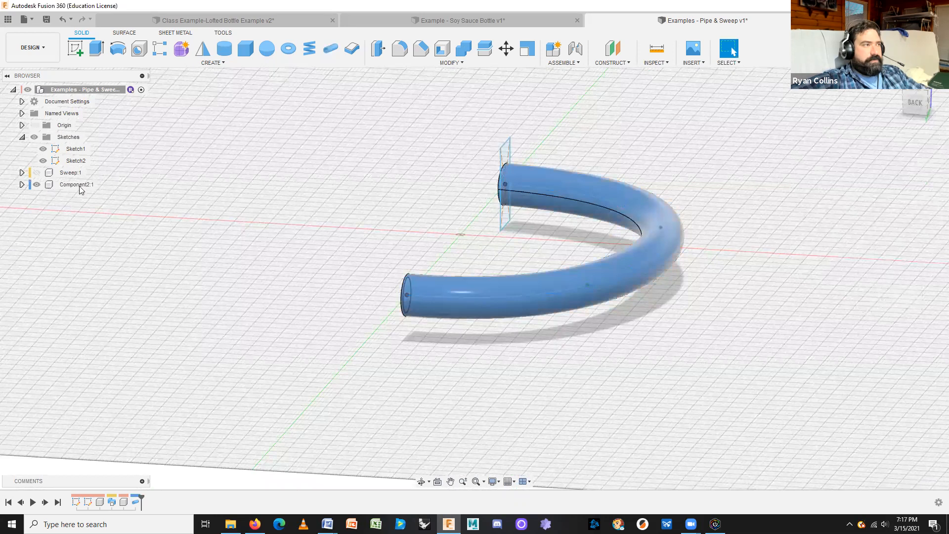
Rename the new pipe's component as Pipe
left_click(80, 186)
left_click(79, 185)
type("P")
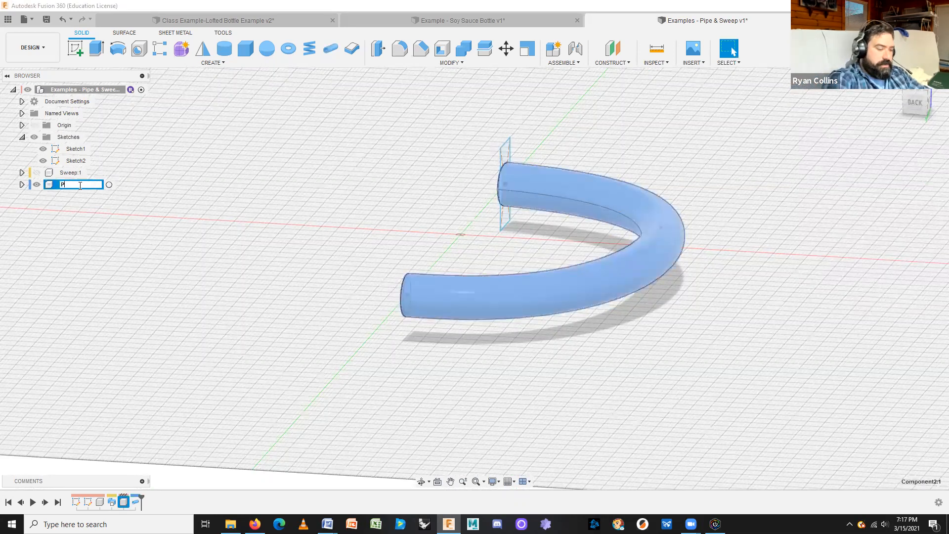
type("ipe")
key("Return")
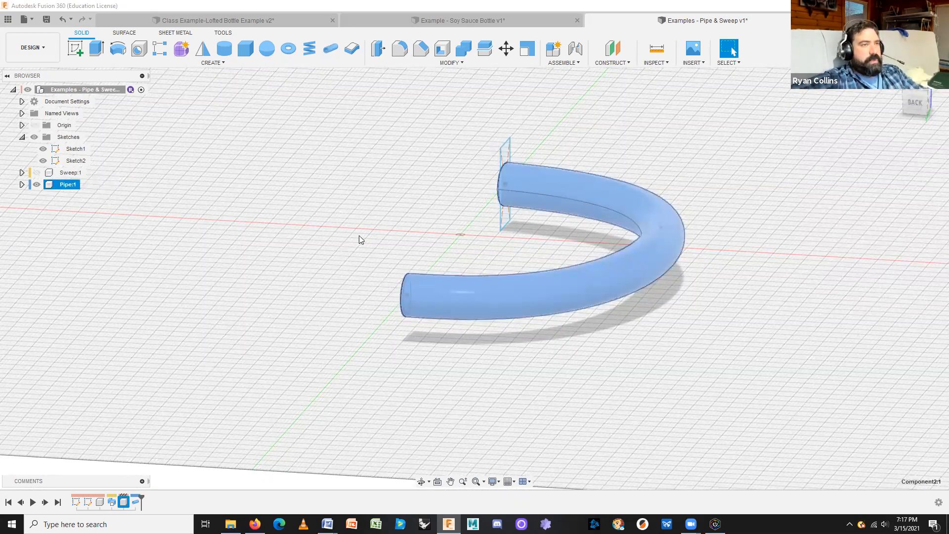
Hide the Pipe component so that only the spline path and its end profiles are left in view
left_click(35, 185)
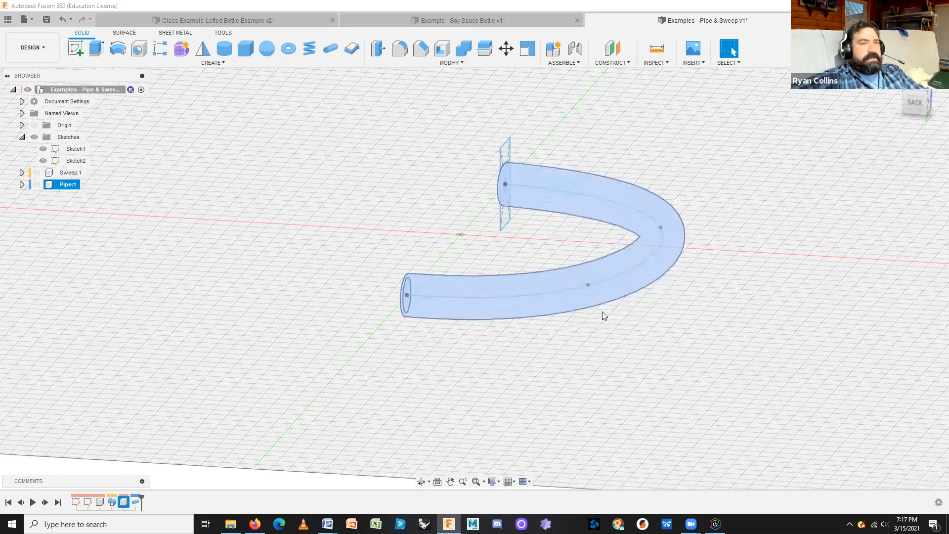
left_click(295, 178)
middle_click_drag(691, 358, 316, 148, "shift")
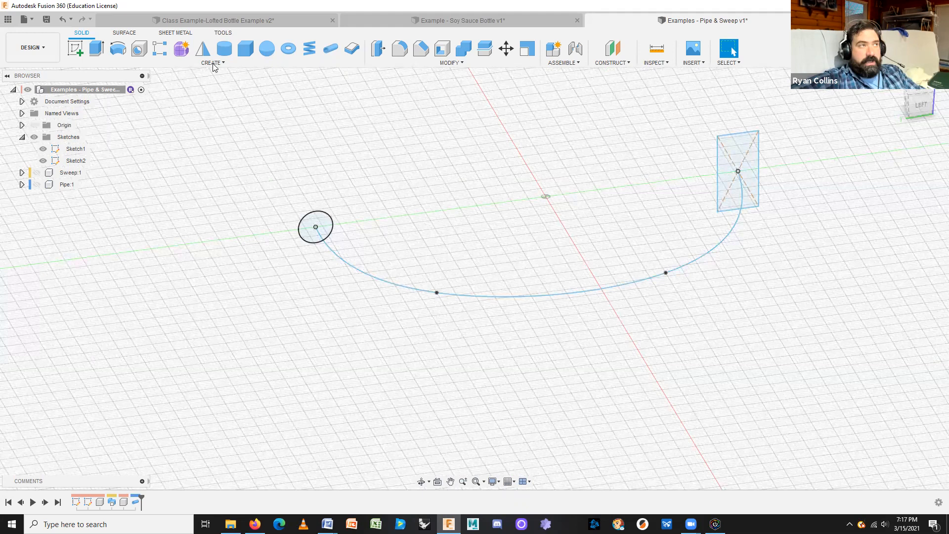
Start a loft with the rectangle at one end of the spline as first profile and the circle at the other end as second
left_click(212, 63)
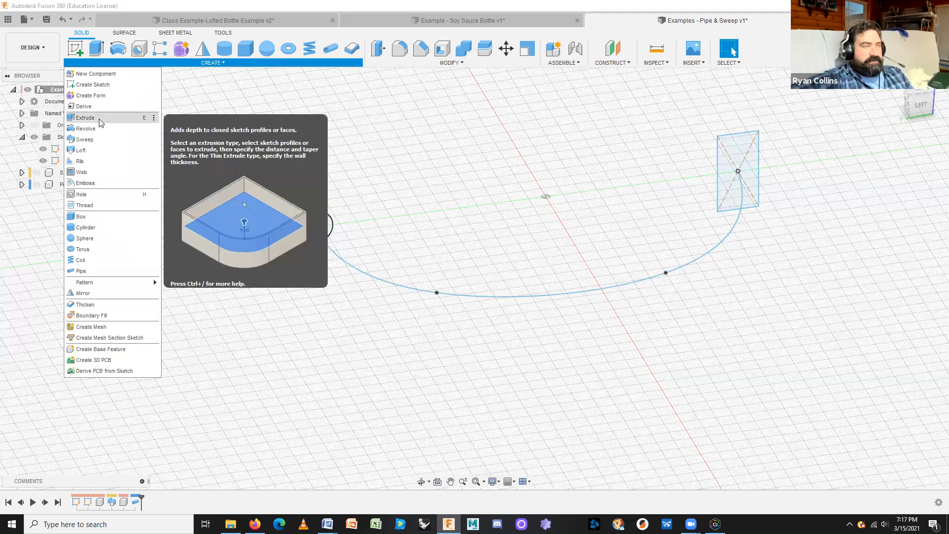
left_click(81, 150)
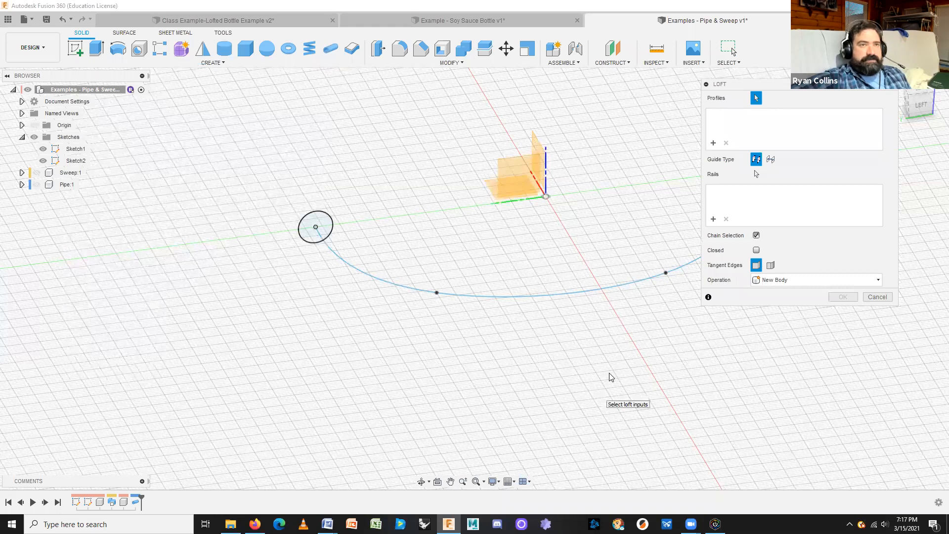
middle_click_drag(611, 378, 405, 375)
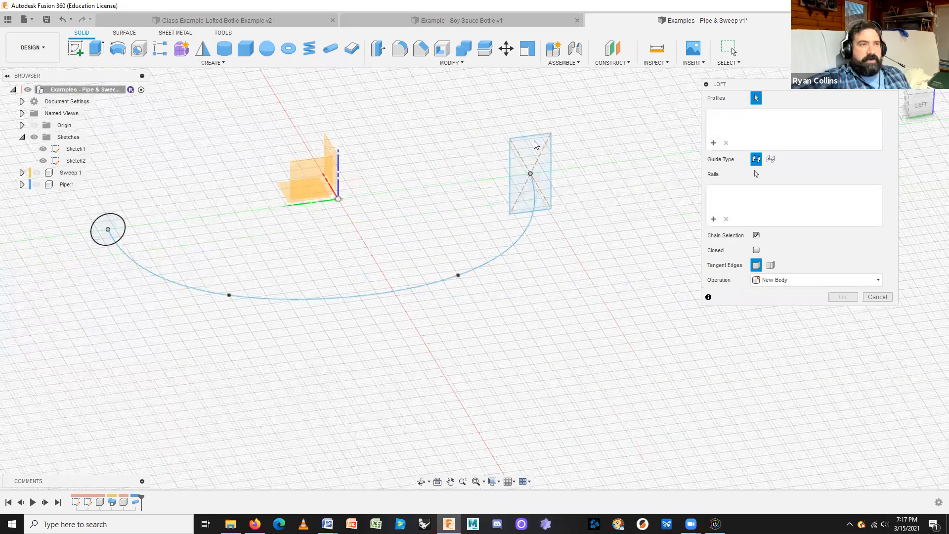
left_click(525, 148)
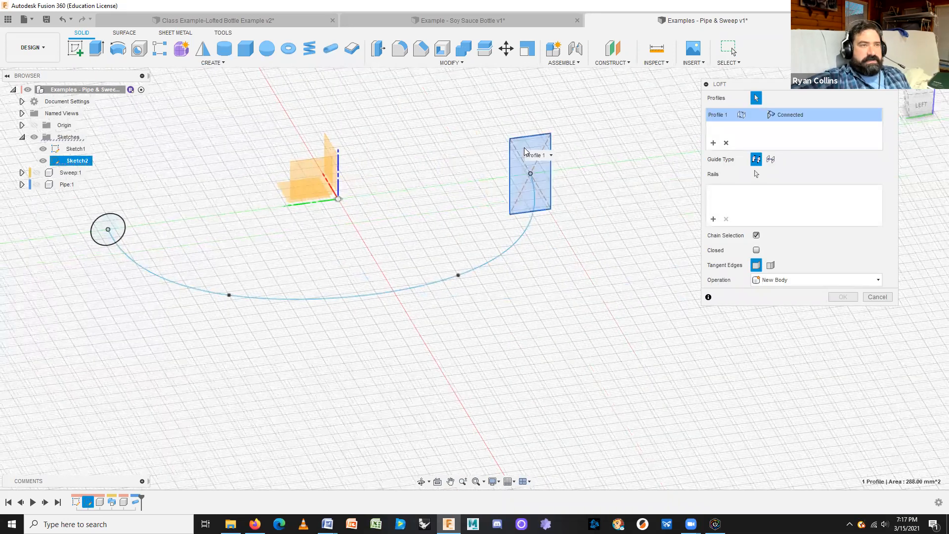
left_click(103, 221)
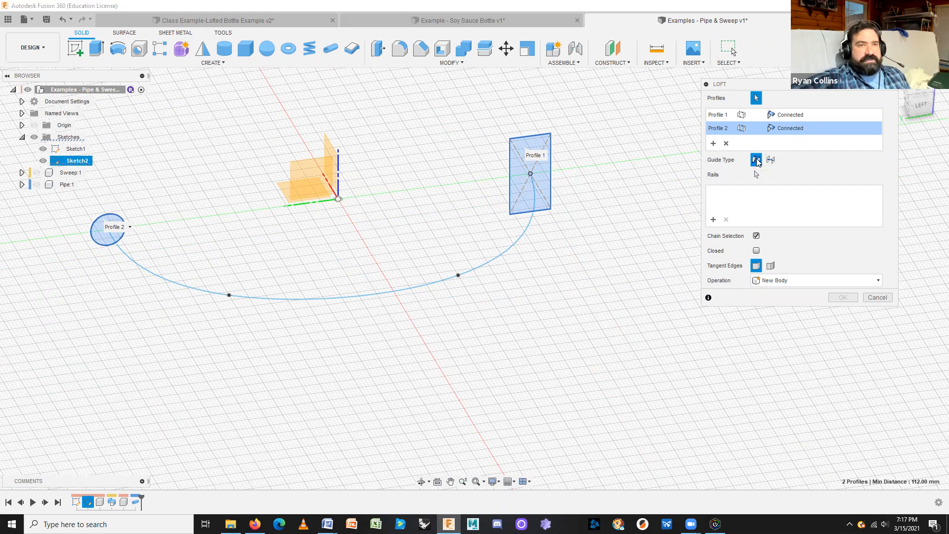
Try to use the spline as a guide rail for the loft
left_click(757, 175)
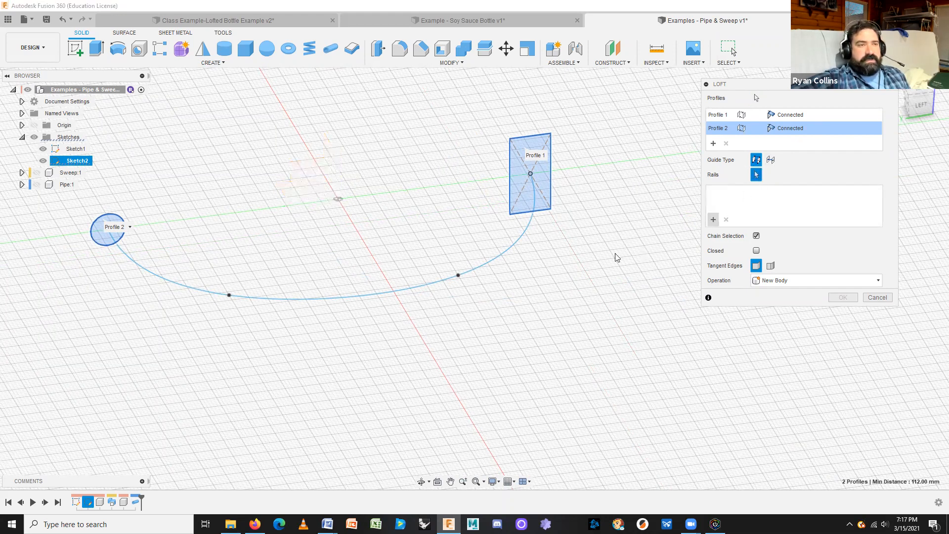
left_click(503, 250)
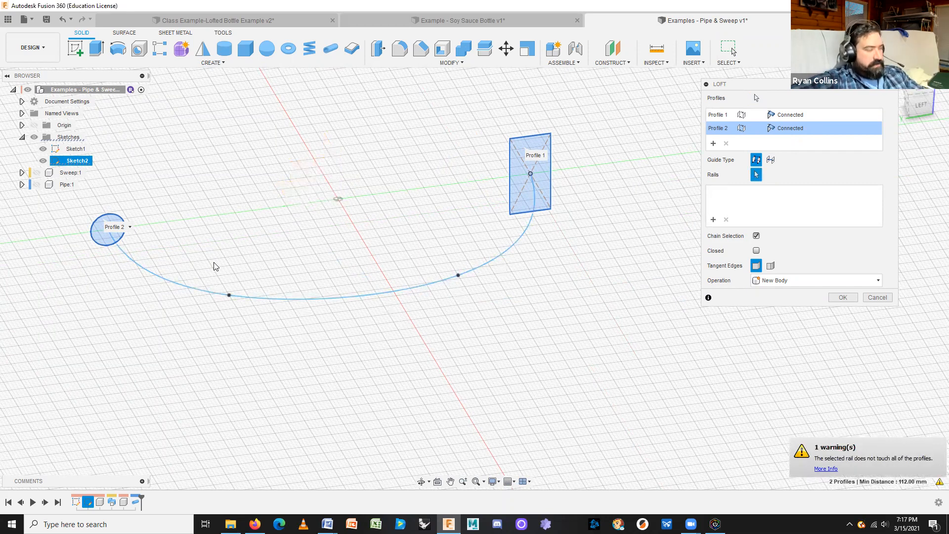
Examine from above and up close where the spline's ends meet the rectangular and circular profiles
middle_click_drag(250, 264, 474, 365, "shift")
scroll(254, 186, "up", 5)
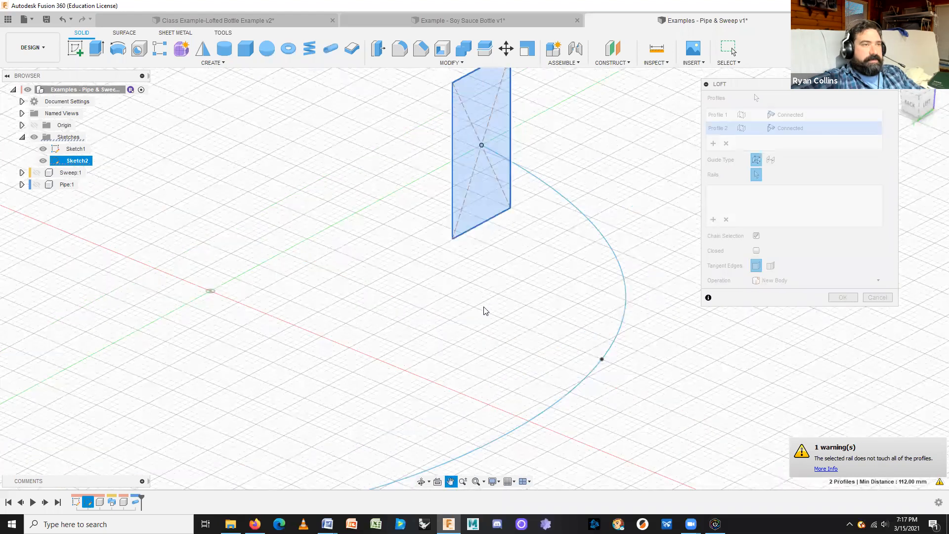
scroll(506, 333, "up", 5)
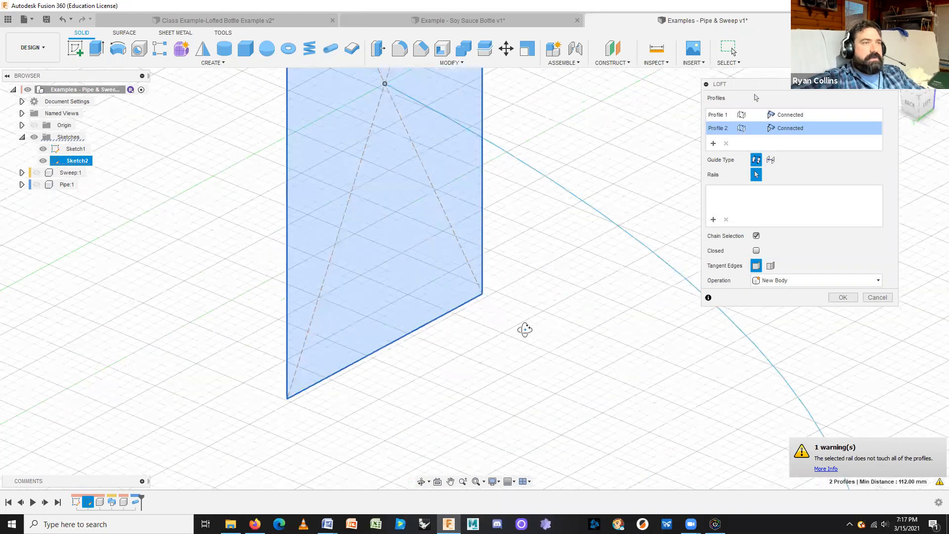
middle_click_drag(527, 330, 556, 325, "shift")
left_click(920, 101)
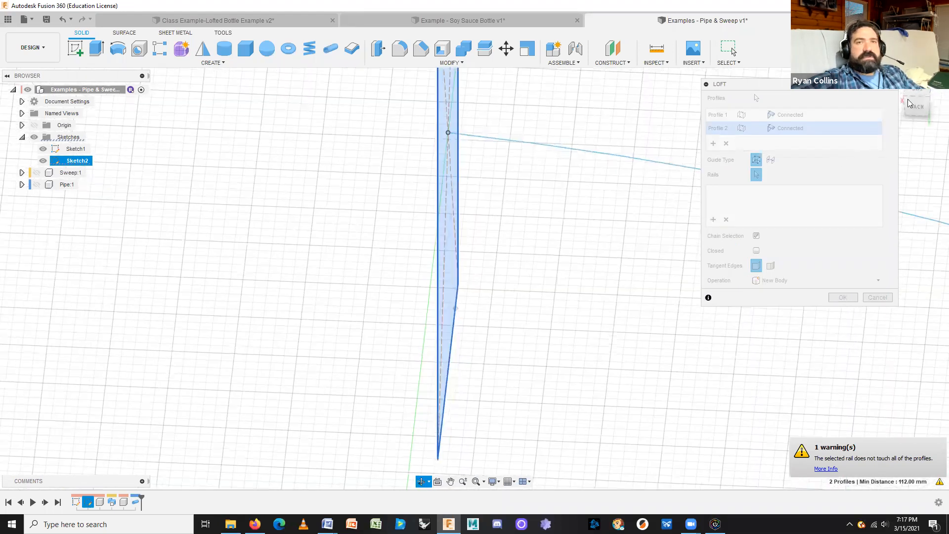
left_click(920, 96)
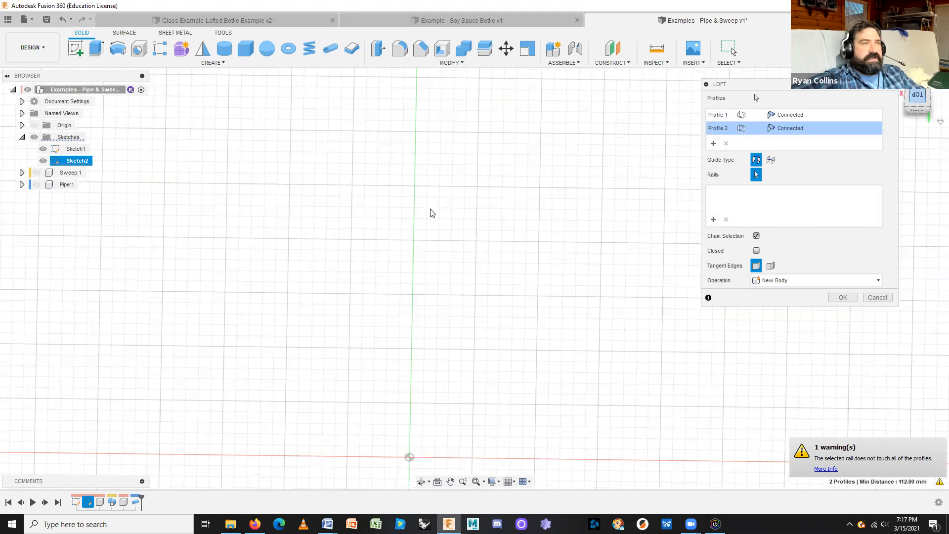
middle_click_drag(434, 210, 447, 365)
scroll(465, 232, "down", 1)
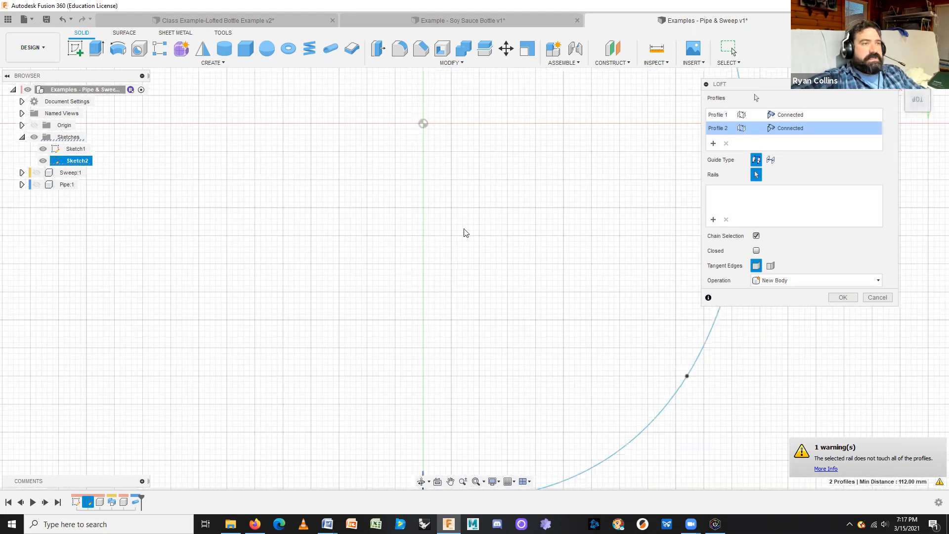
scroll(475, 158, "down", 3)
middle_click_drag(464, 110, 446, 142)
mouse_move(424, 424)
middle_mouse_down()
mouse_move(358, 303)
mouse_move(318, 265)
mouse_move(294, 216)
mouse_move(392, 303)
mouse_move(402, 374)
middle_mouse_up()
scroll(403, 373, "down", 3)
middle_click_drag(448, 397, 473, 4)
middle_click_drag(522, 272, 523, 110)
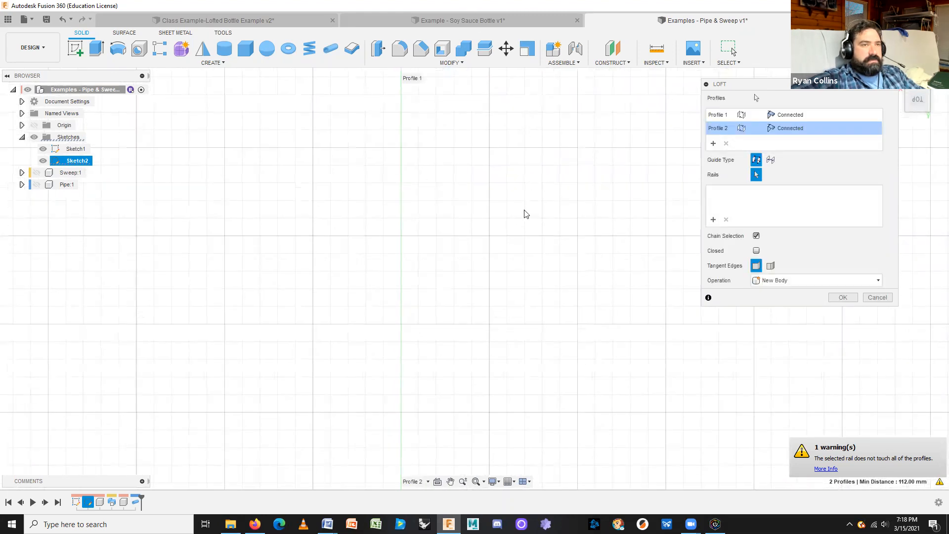
scroll(521, 312, "down", 5)
middle_click_drag(534, 417, 523, 105)
scroll(482, 379, "up", 6)
middle_click_drag(482, 379, 482, 376)
middle_click_drag(433, 196, 358, 130)
scroll(358, 129, "up", 8)
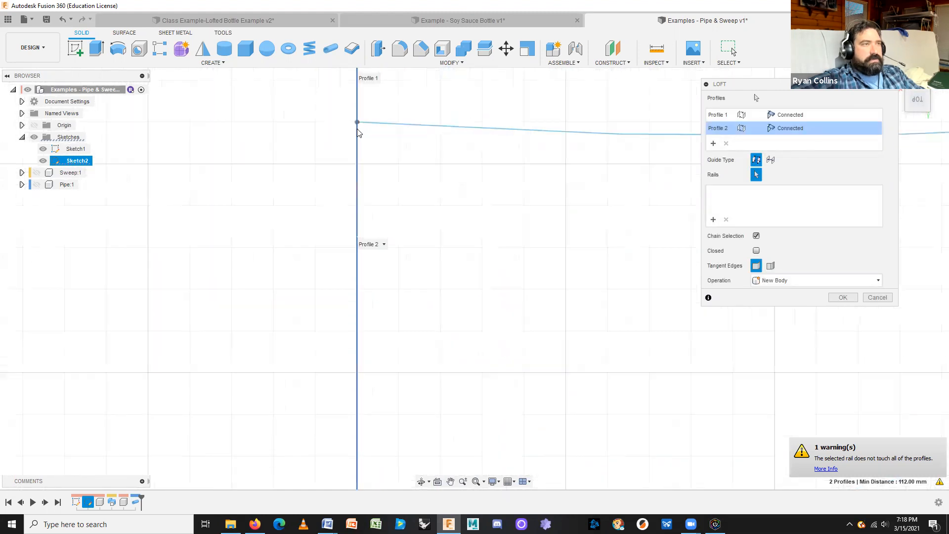
scroll(407, 151, "down", 5)
scroll(469, 230, "down", 6)
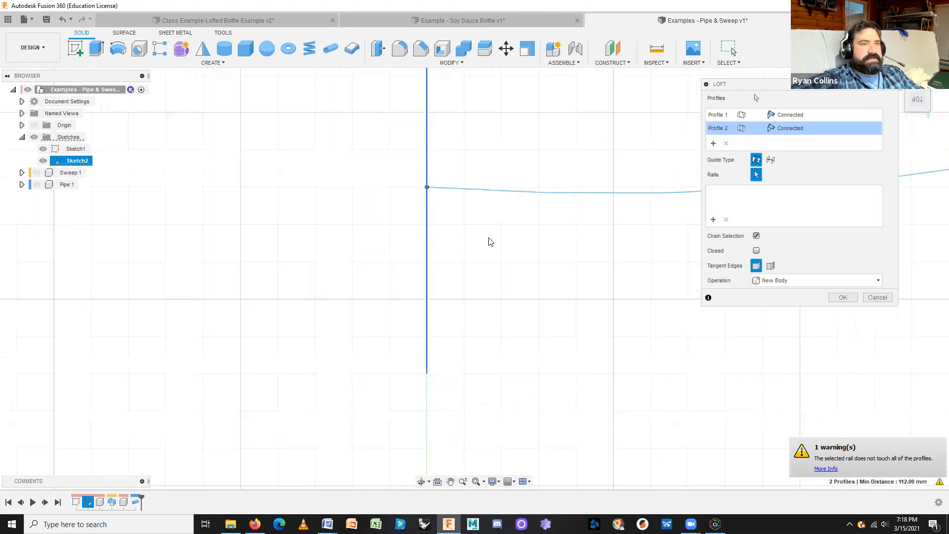
middle_click_drag(581, 319, 555, 257, "shift")
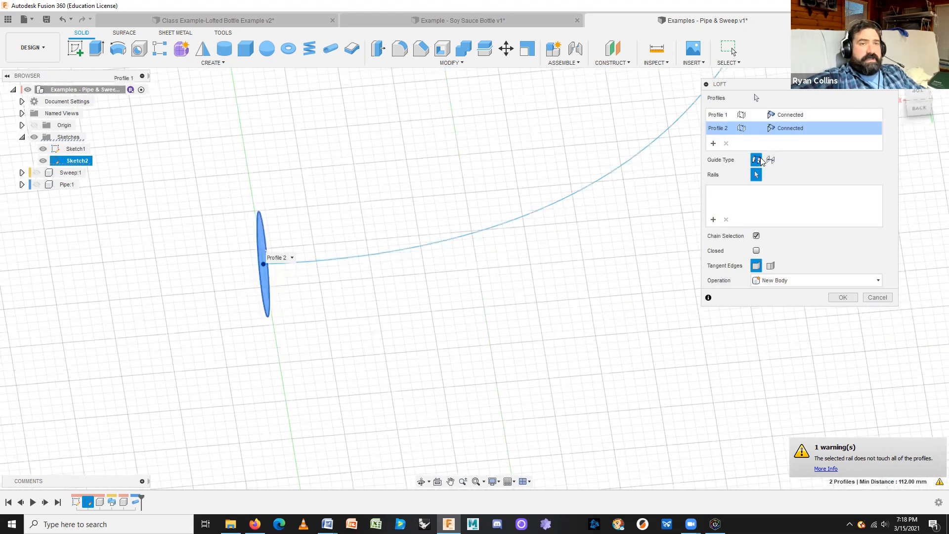
Set the loft's guide type to Centerline and use the spline as the centerline
left_click(770, 159)
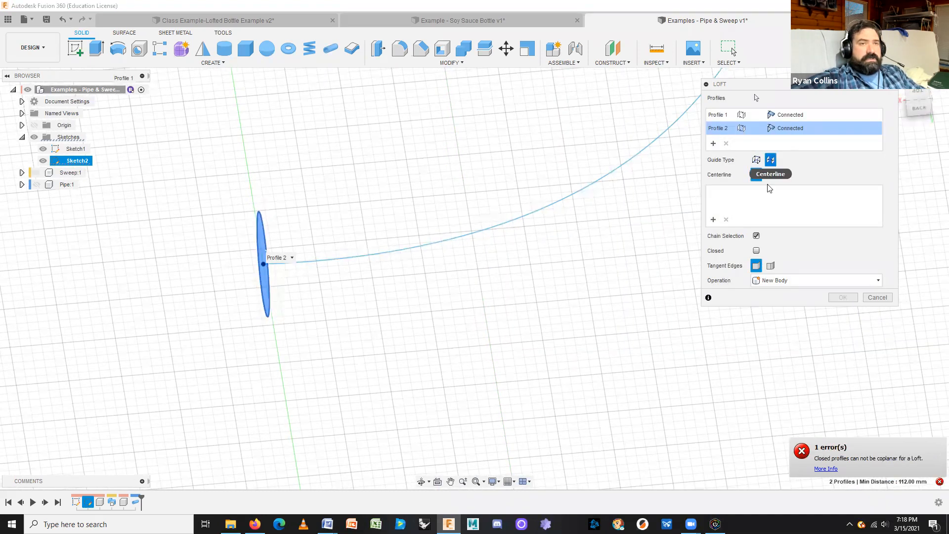
left_click(627, 165)
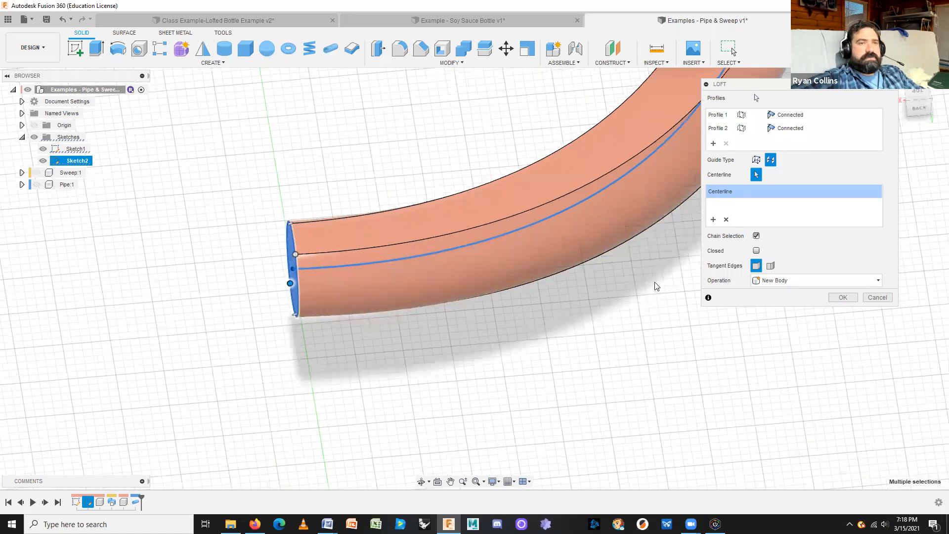
scroll(585, 317, "down", 2)
scroll(618, 183, "down", 2)
middle_click_drag(610, 184, 591, 183)
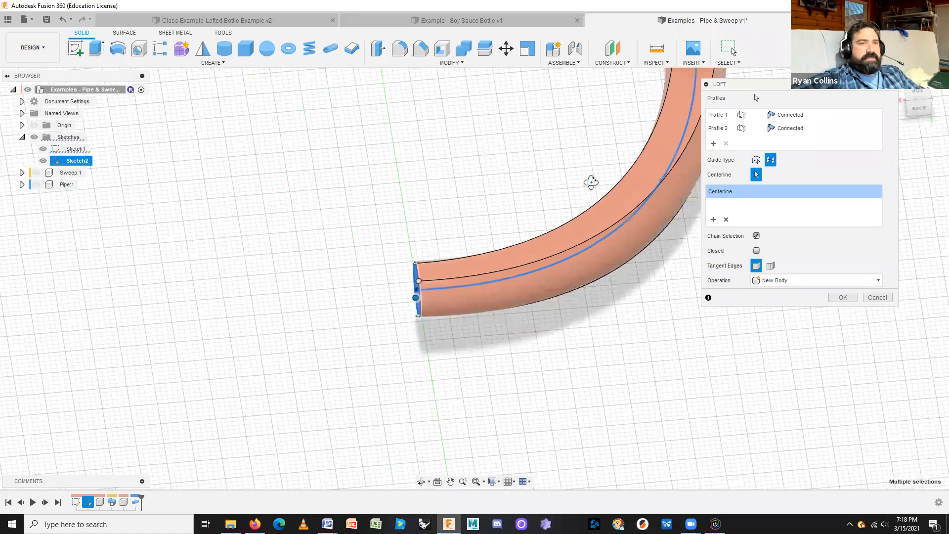
middle_click_drag(637, 246, 631, 350, "shift")
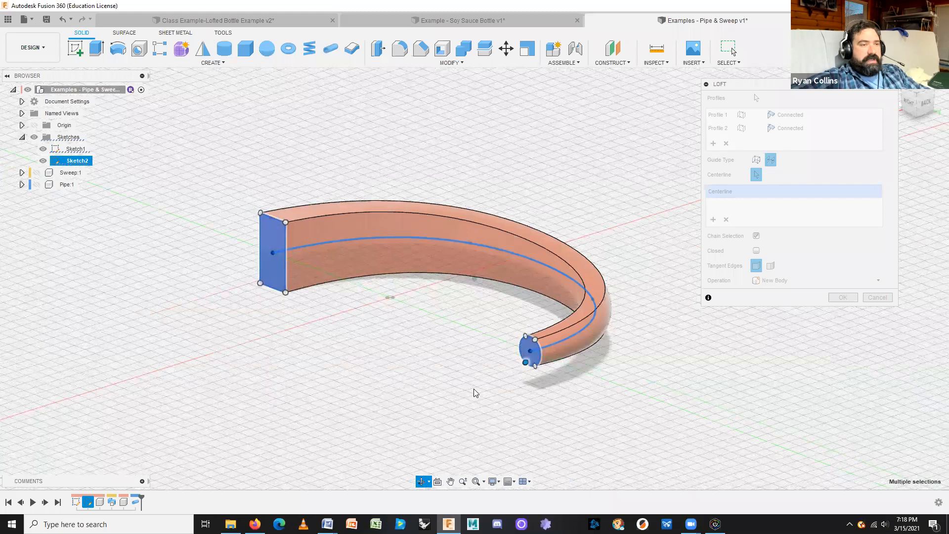
middle_click_drag(474, 389, 445, 402, "shift")
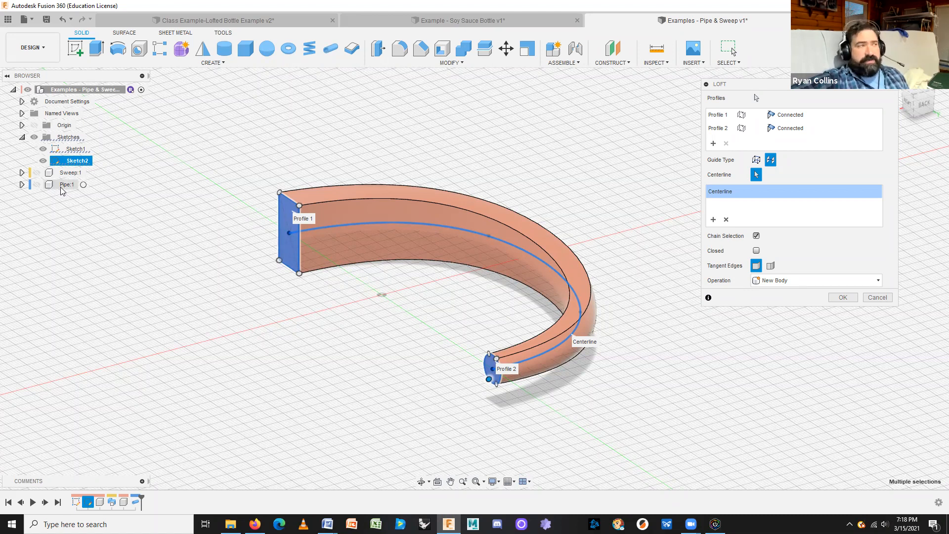
Set the loft's operation to New Component and create the loft
left_click(784, 280)
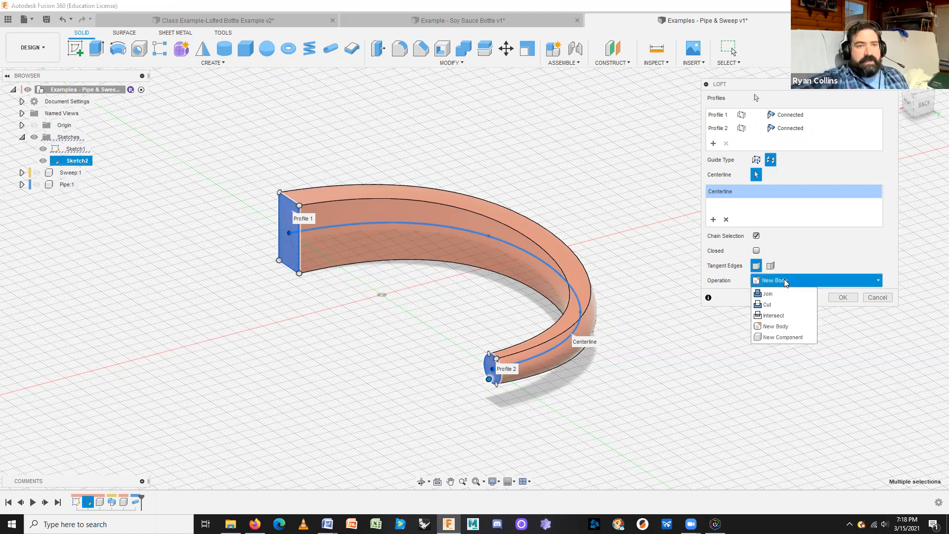
left_click(784, 338)
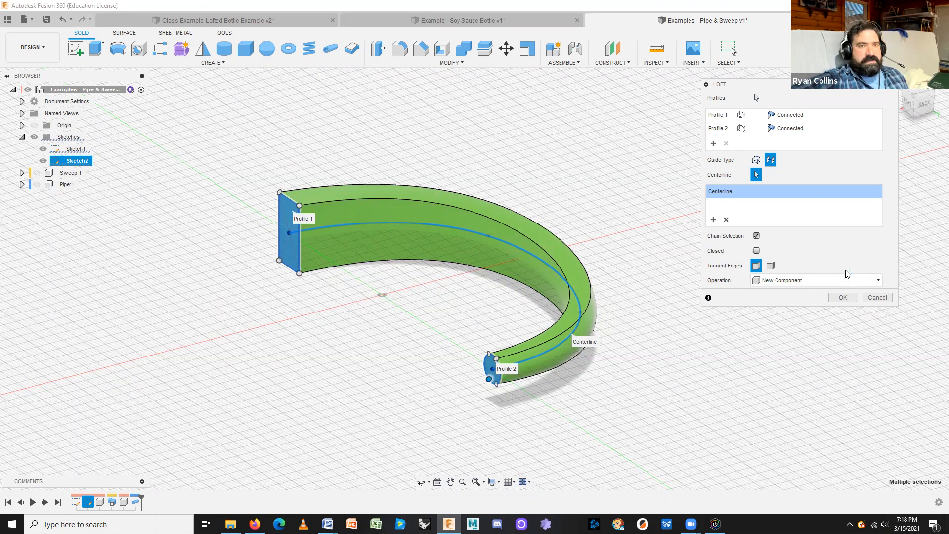
left_click(843, 297)
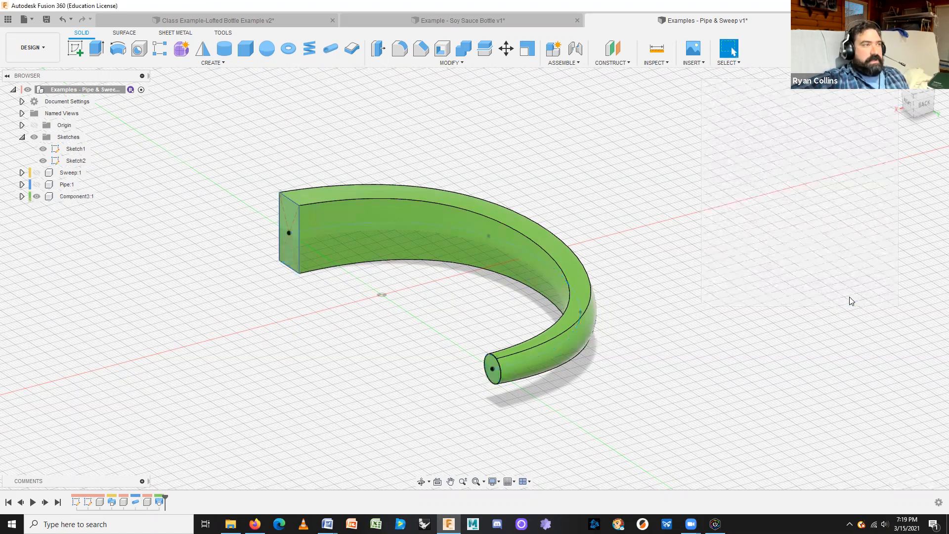
Rename the new loft's component as Loft
left_click(74, 197)
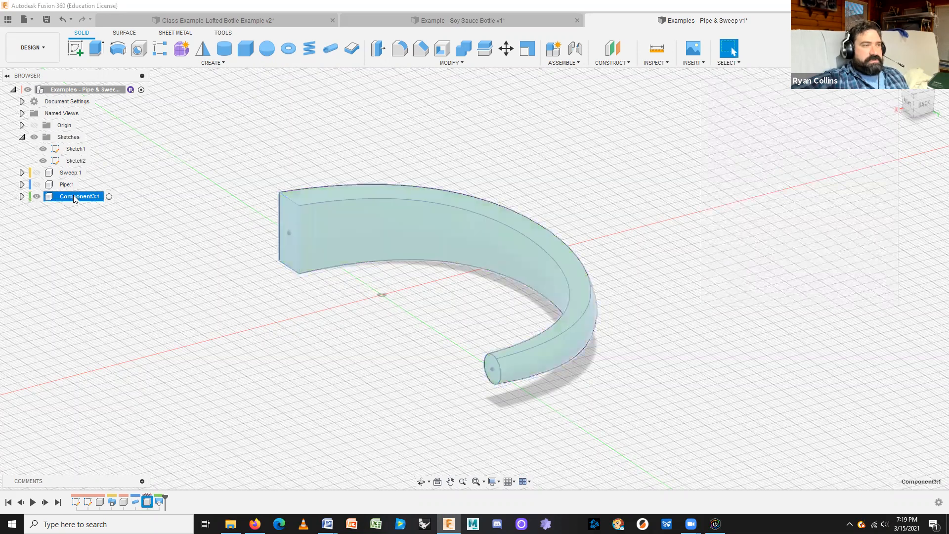
double_click(74, 196)
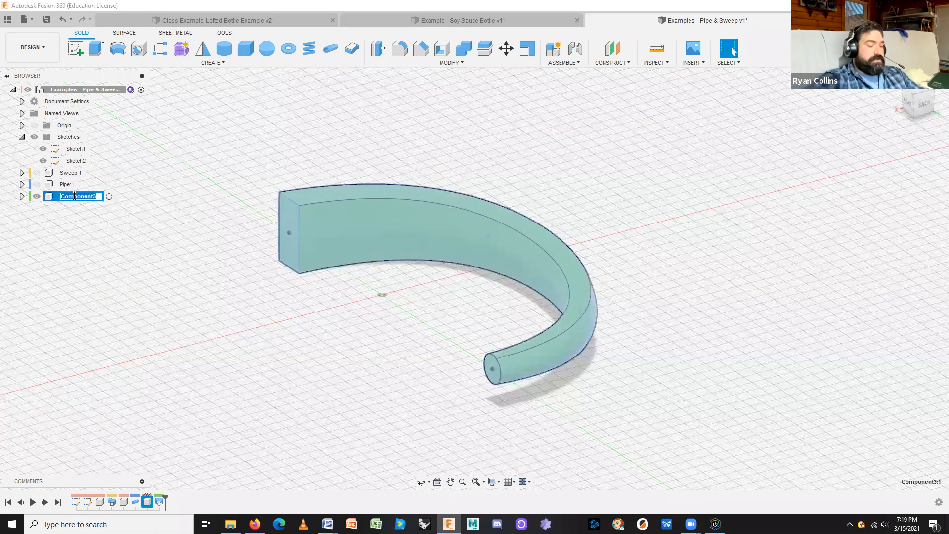
type("Loft")
key("Return")
left_click(667, 235)
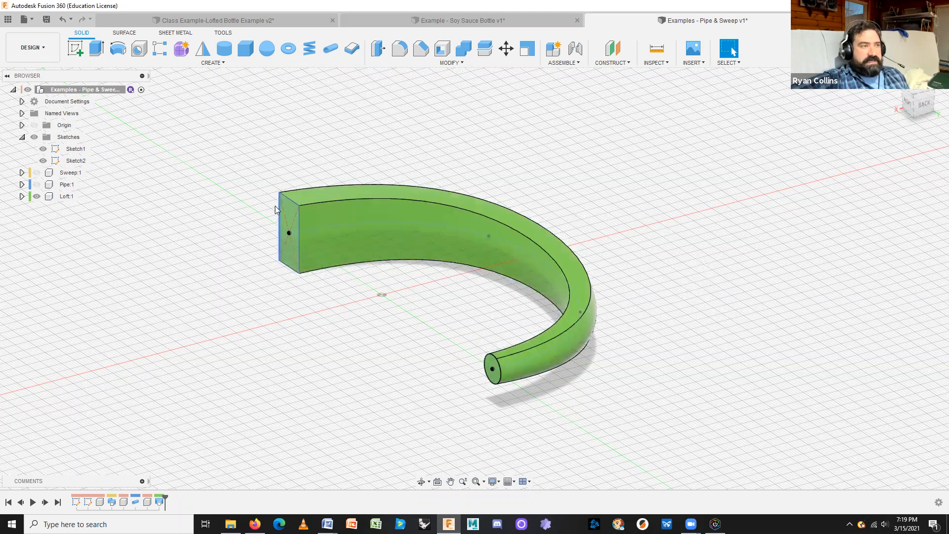
Try a 1 mm equal-distance chamfer on the loft's upper inner edge and cancel it
left_click(420, 48)
left_click(332, 201)
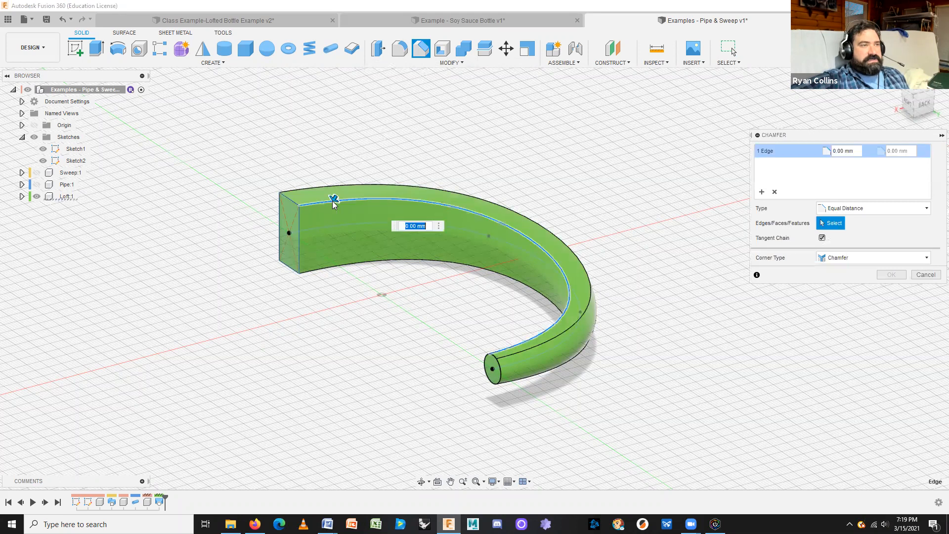
left_click_drag(334, 197, 325, 207)
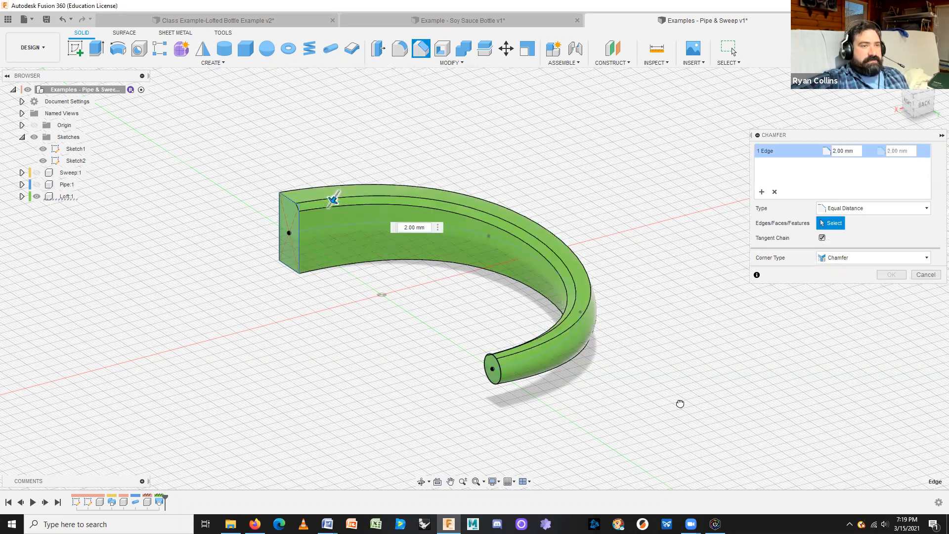
left_click_drag(667, 350, 621, 380)
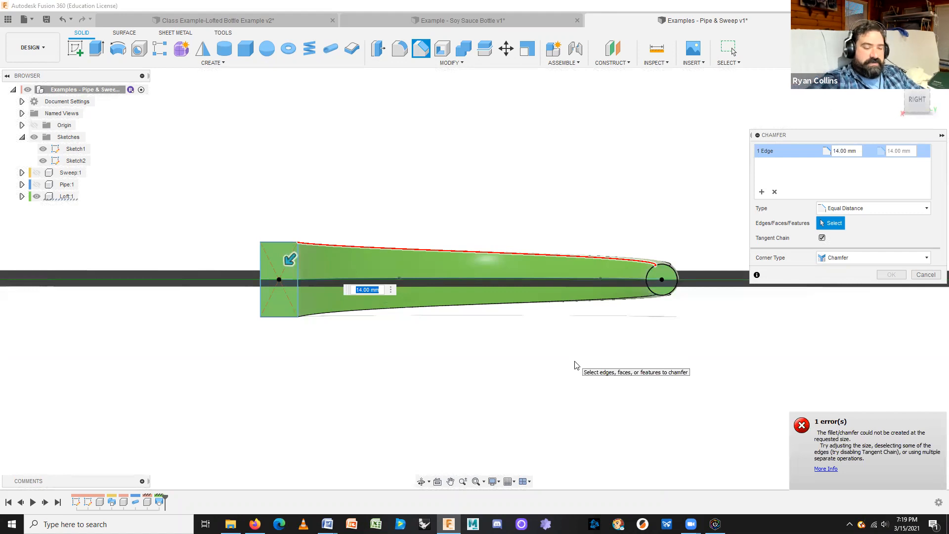
type("1")
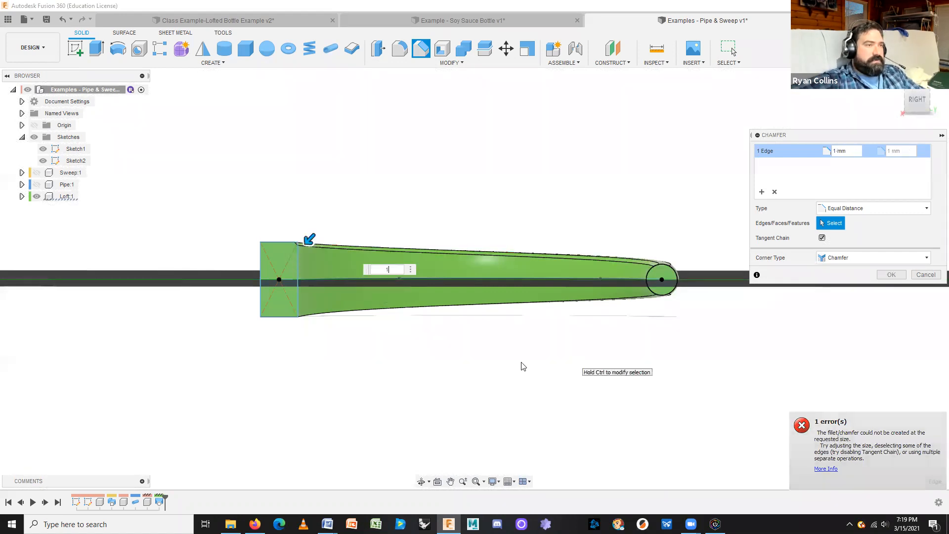
mouse_move(556, 352)
middle_mouse_down("shift")
mouse_move(523, 366)
mouse_move(548, 366)
middle_mouse_up("shift")
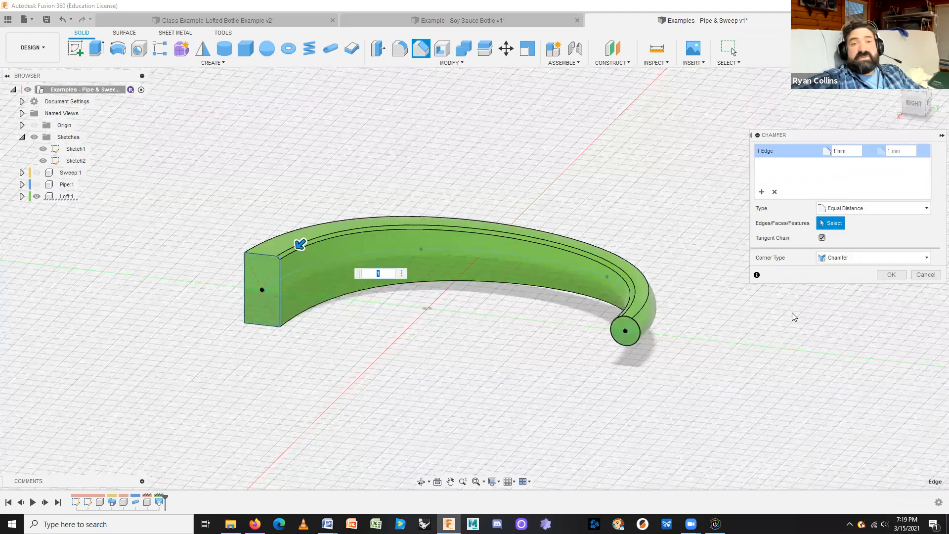
left_click(921, 275)
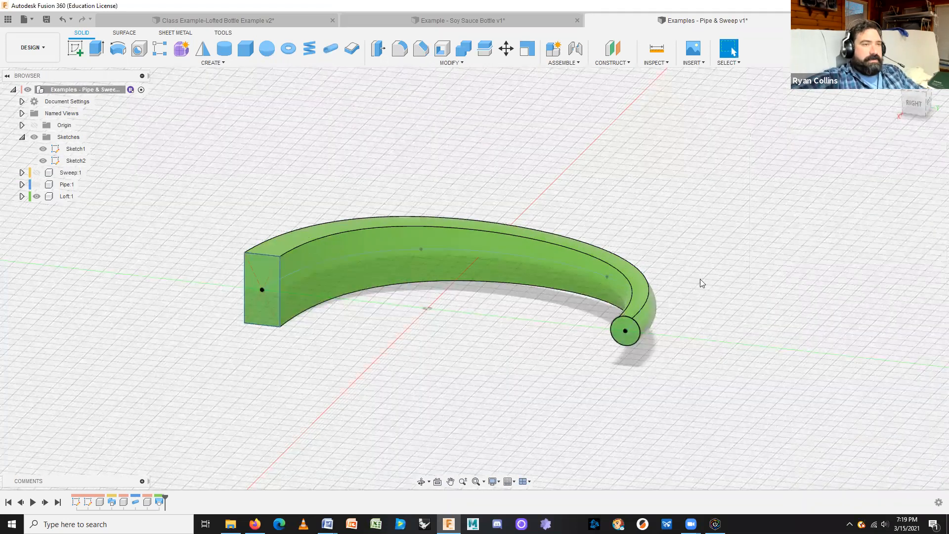
Save the Pipe & Sweep design as a new version with the description User Saved
middle_click_drag(707, 263, 692, 284, "shift")
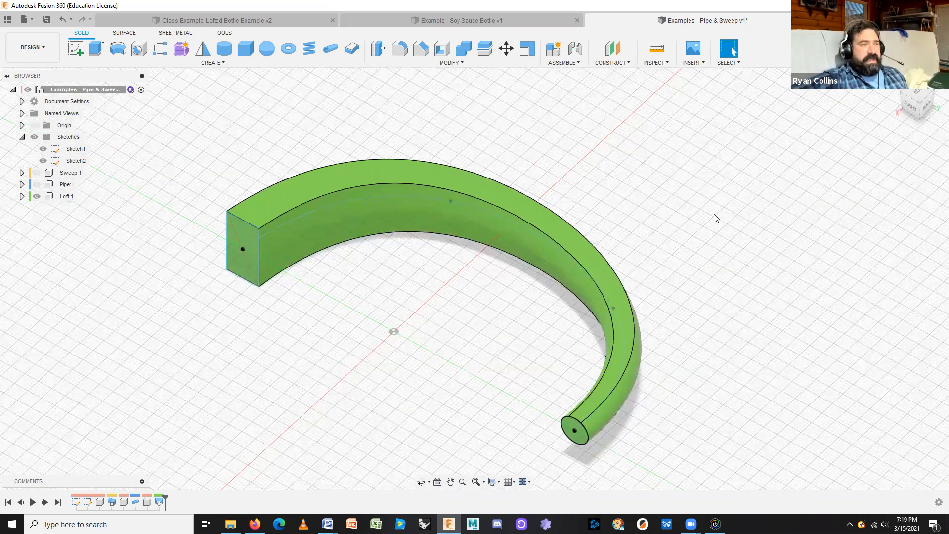
key("ctrl+s")
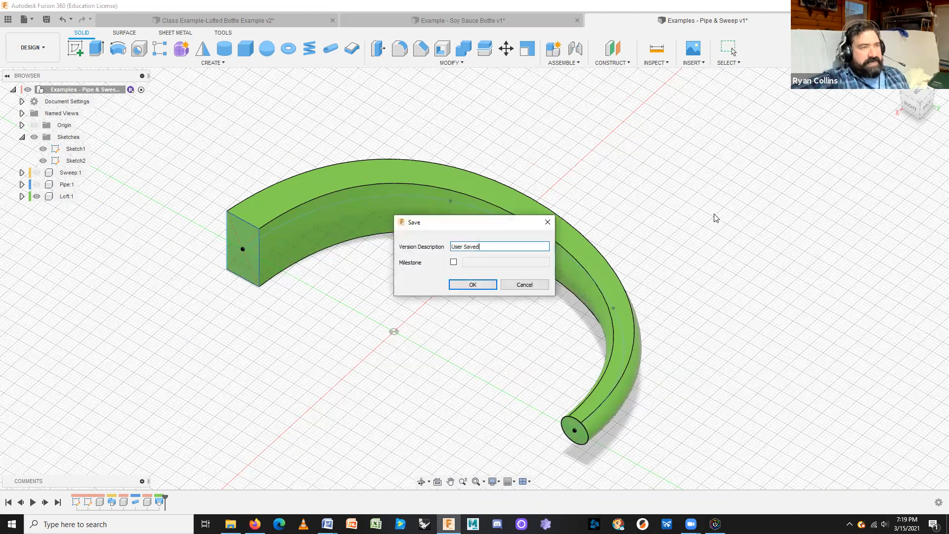
key("Return")
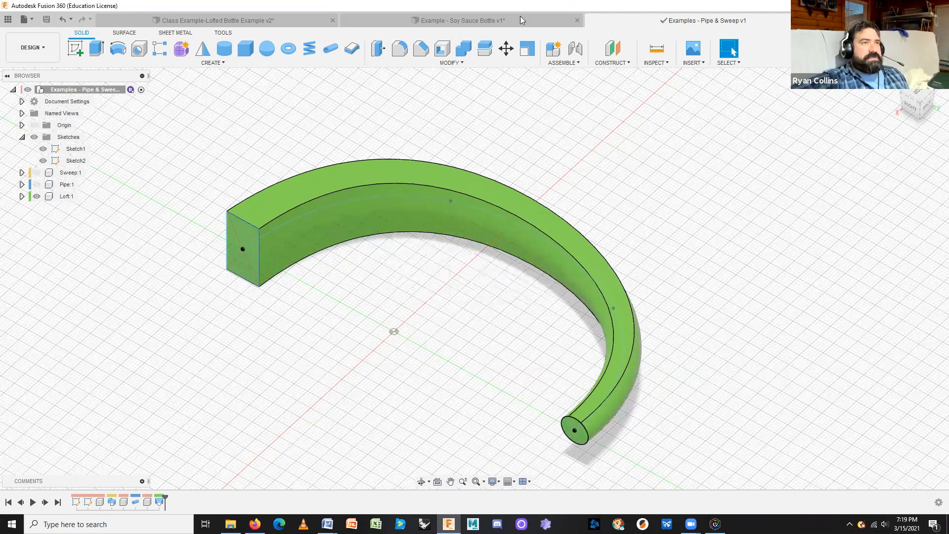
Switch to the Example - Soy Sauce Bottle design, view it from the front and activate Component4
left_click(475, 20)
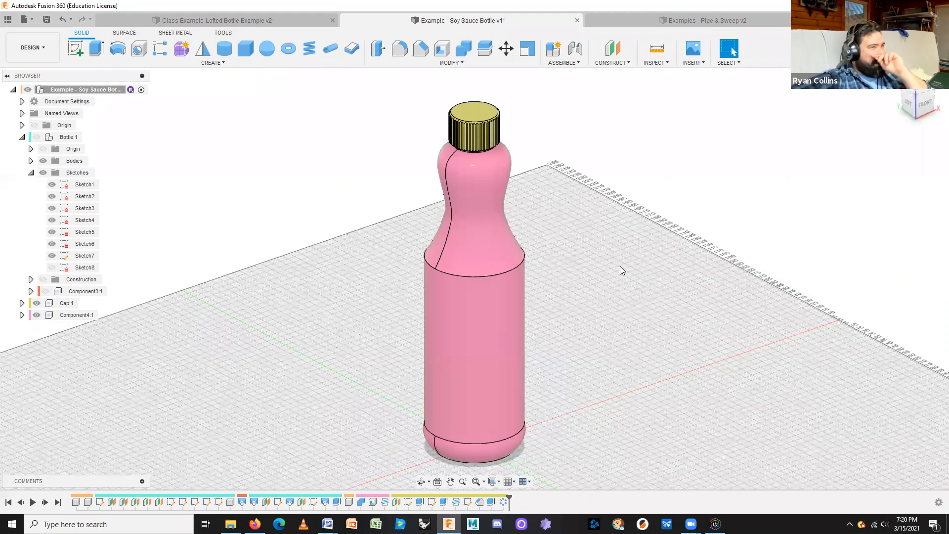
left_click(925, 103)
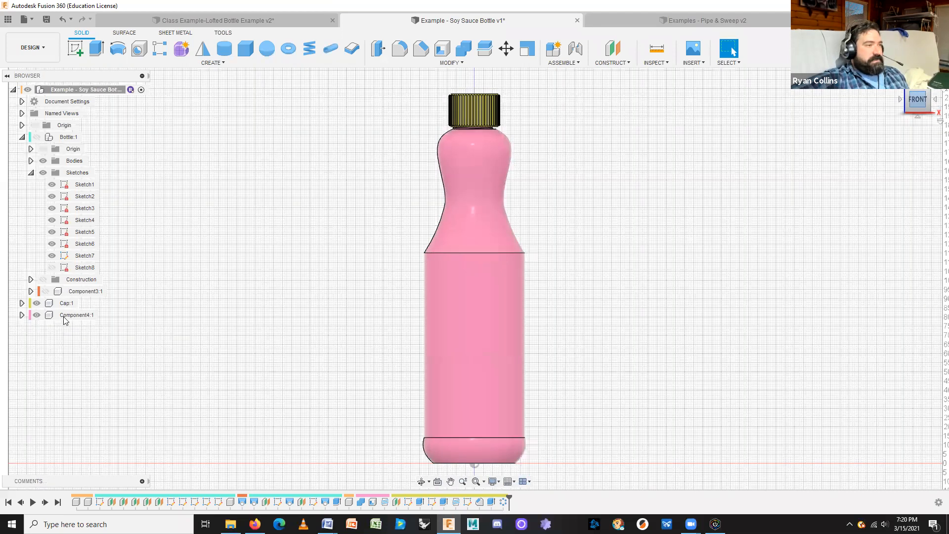
double_click(99, 315)
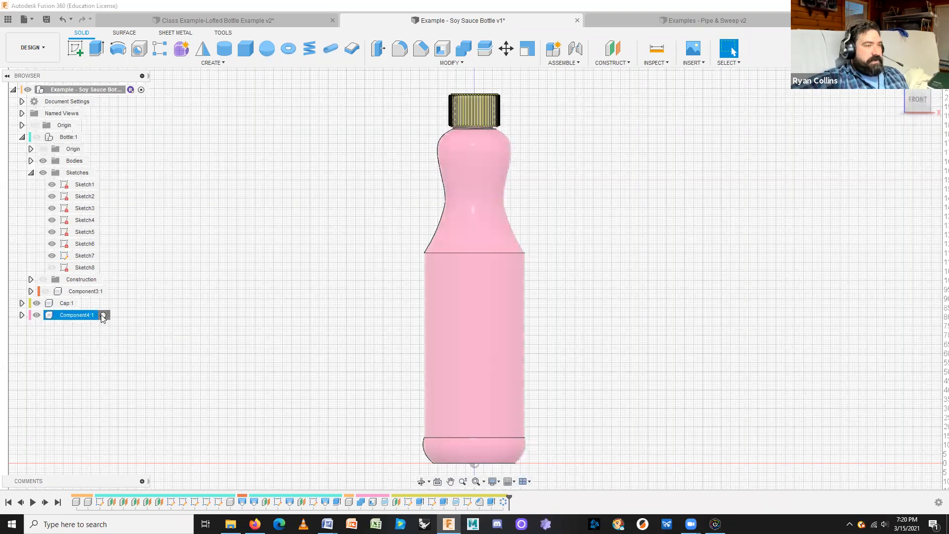
left_click(632, 285)
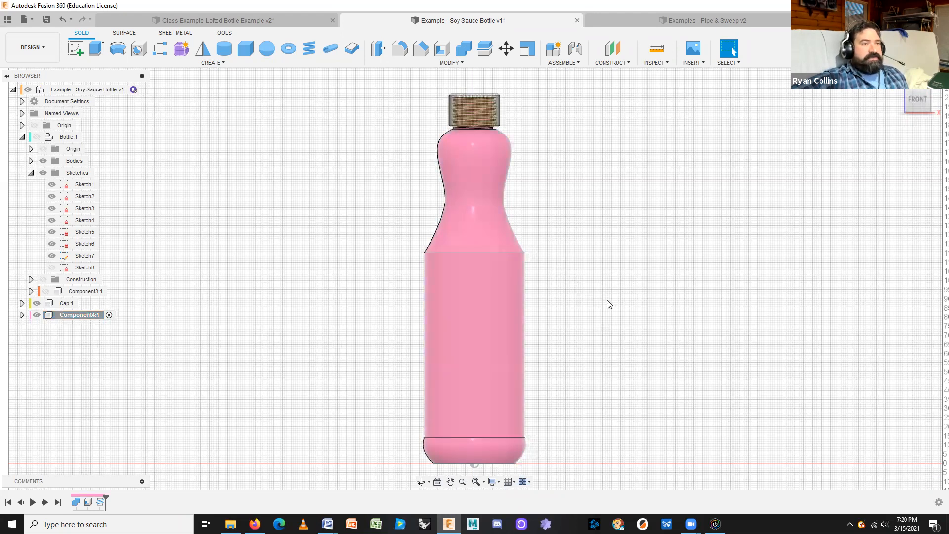
Create a new sketch in Component4 on the front origin plane running through the bottle
scroll(512, 297, "up", 1)
scroll(574, 263, "up", 1)
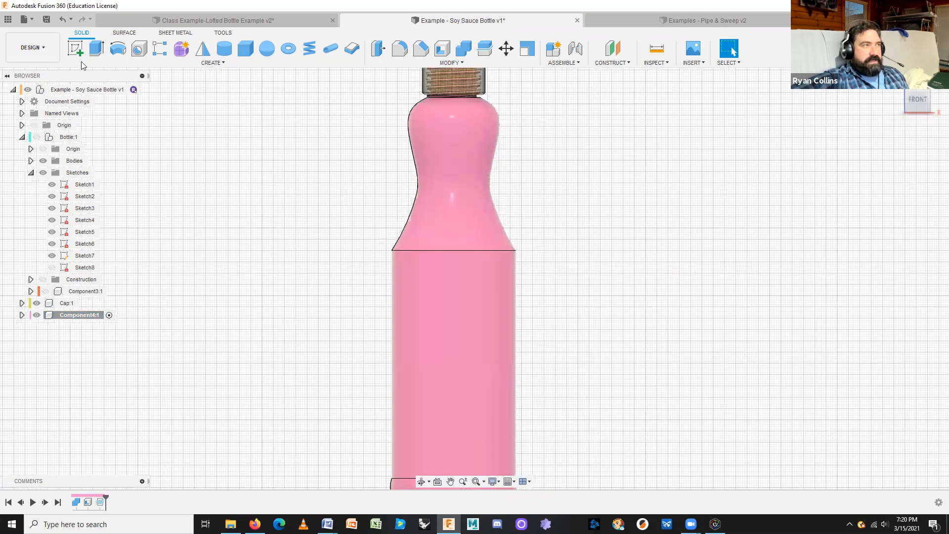
left_click(71, 52)
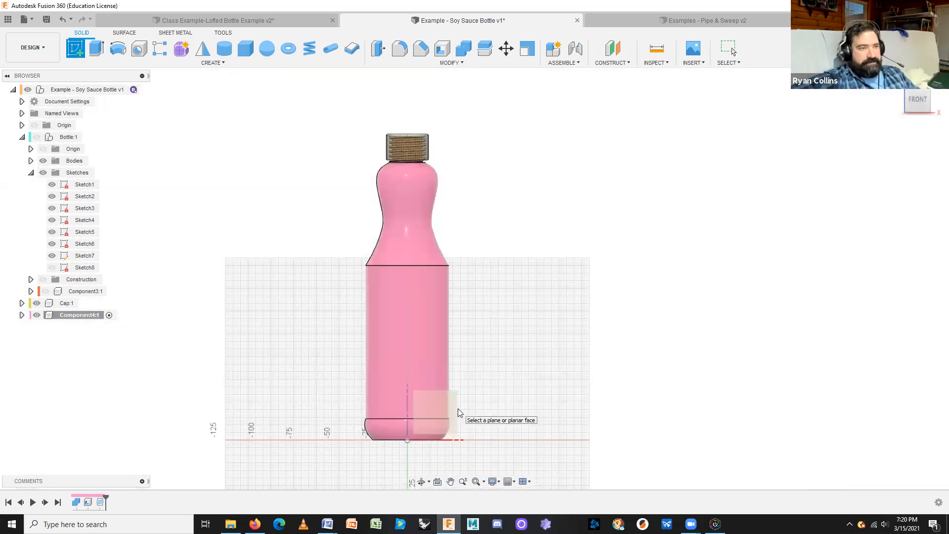
left_click(458, 412)
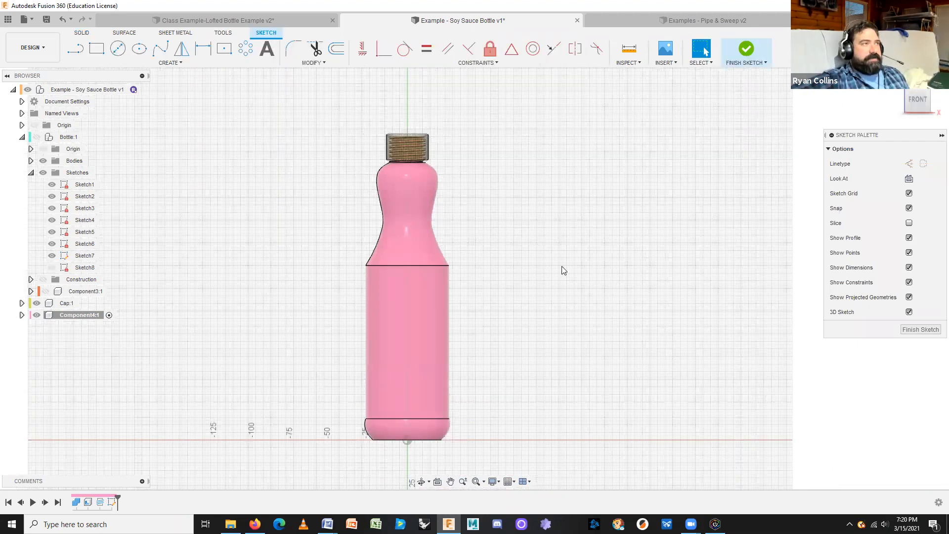
Start a spline in the new sketch with the bottle's neck and shoulder in close view
left_click(161, 48)
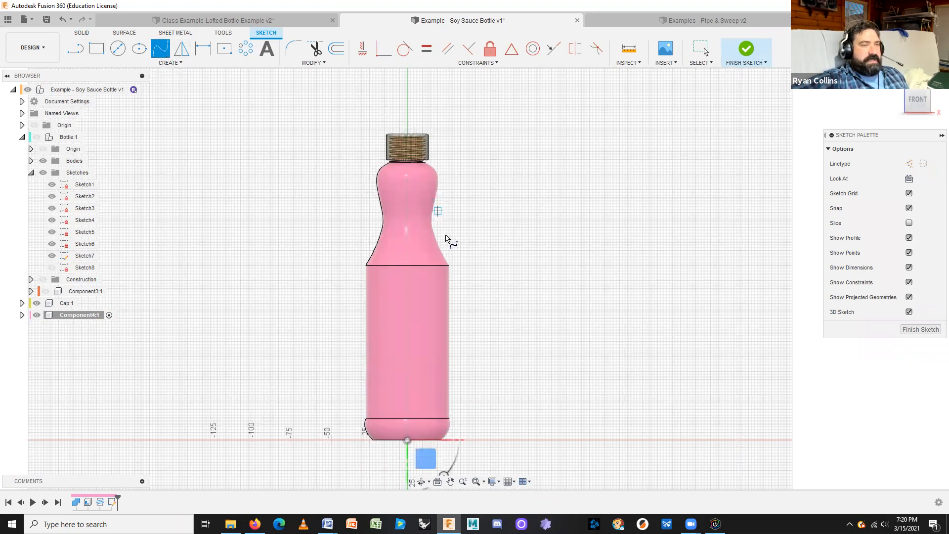
scroll(426, 233, "up", 1)
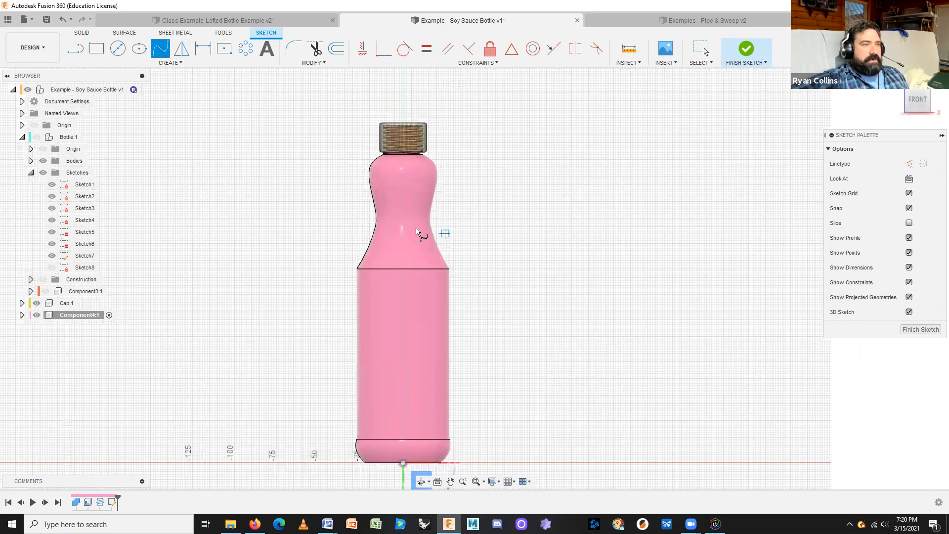
scroll(416, 232, "up", 5)
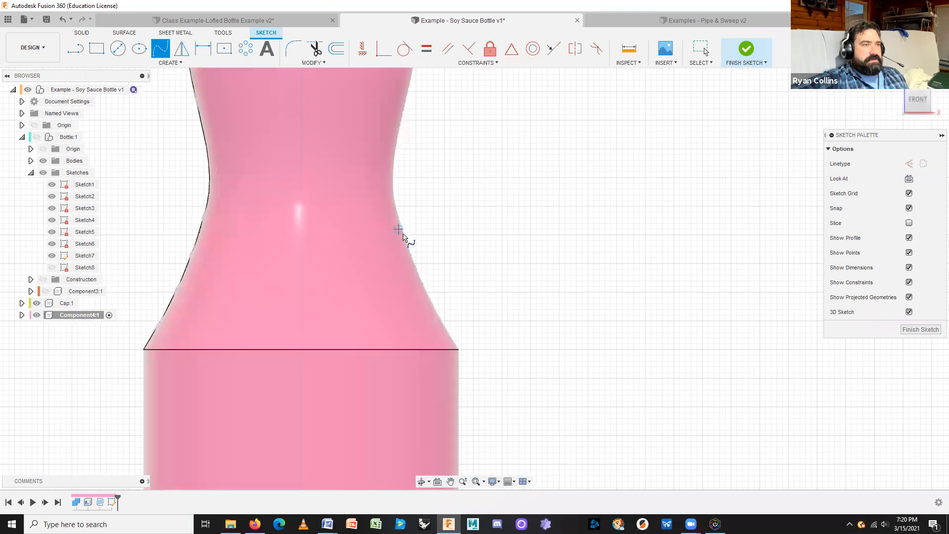
scroll(290, 280, "down", 3)
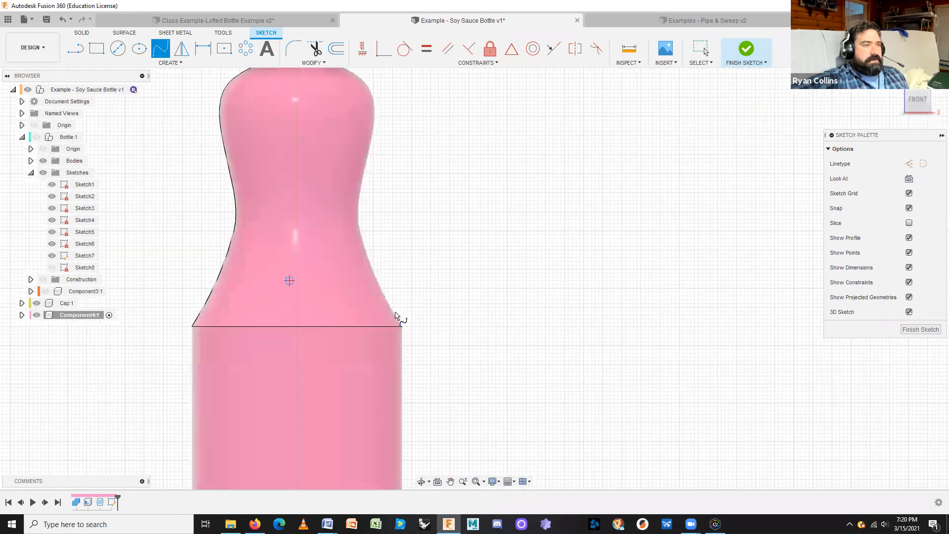
scroll(296, 252, "down", 1)
scroll(168, 236, "down", 2)
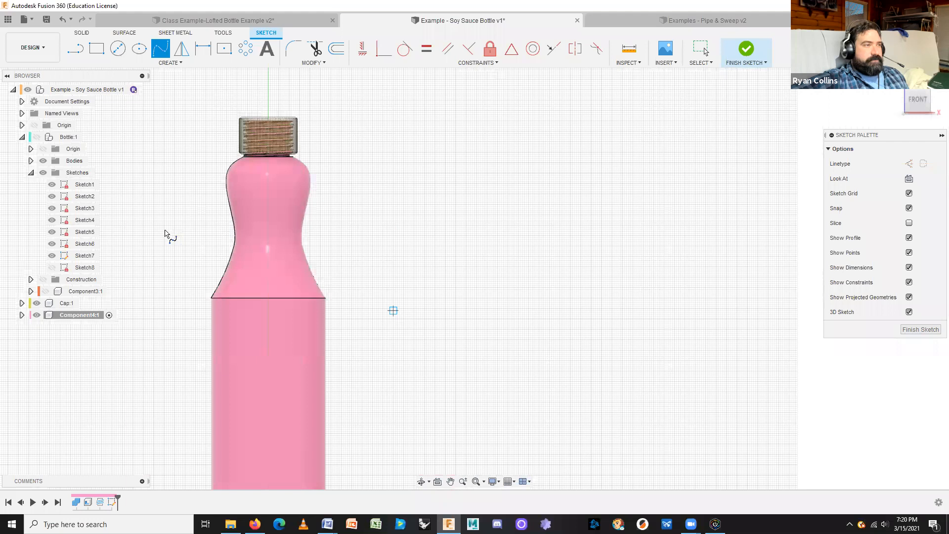
scroll(173, 236, "up", 2)
scroll(277, 238, "up", 1)
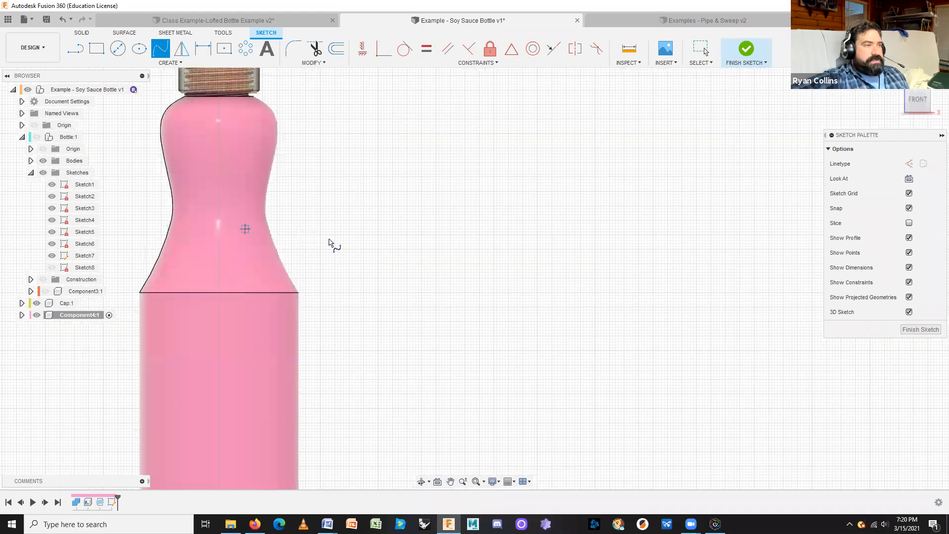
Sketch a four-point fit point spline for the handle, from the bottle's upper shoulder outward and down to just below the shoulder line
scroll(351, 246, "up", 2)
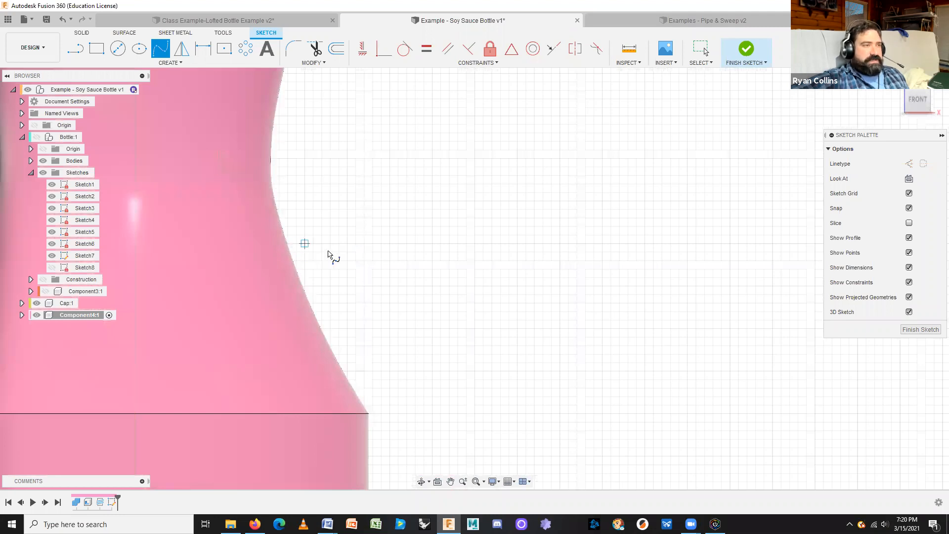
scroll(337, 253, "down", 2)
scroll(349, 275, "up", 1)
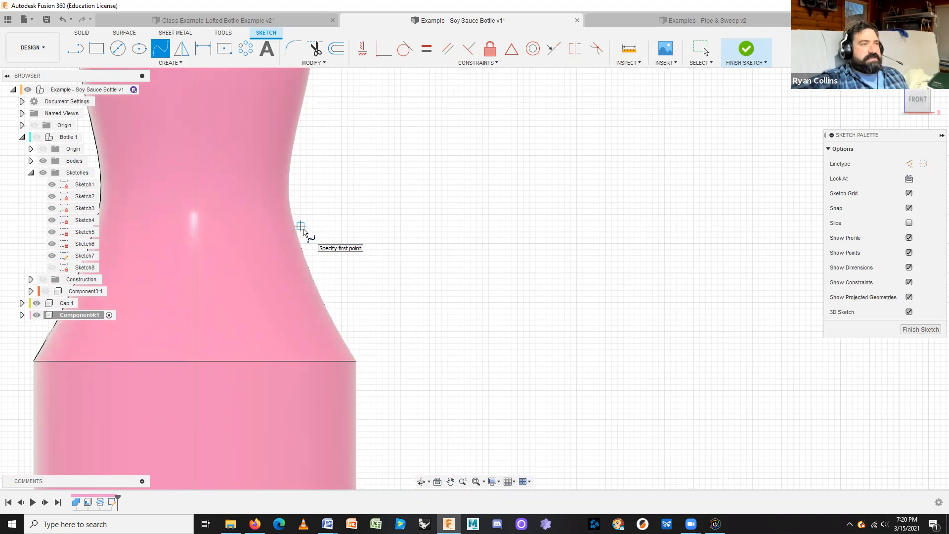
scroll(304, 231, "down", 1)
scroll(306, 232, "down", 1)
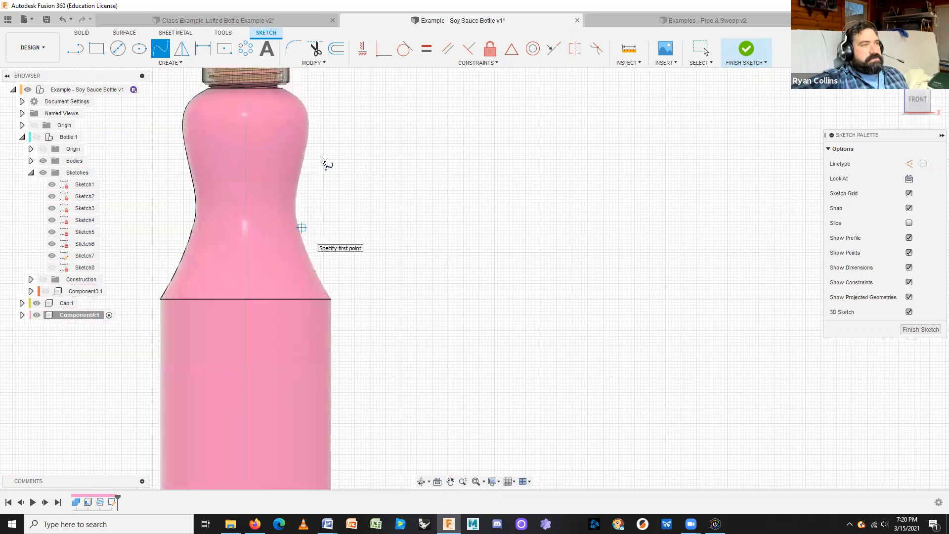
scroll(326, 141, "down", 1)
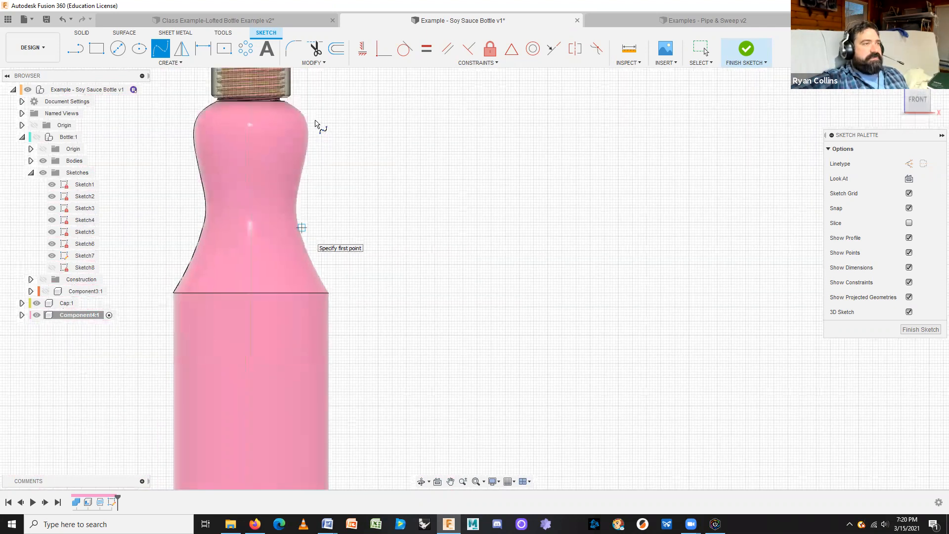
scroll(316, 123, "up", 1)
left_click(311, 118)
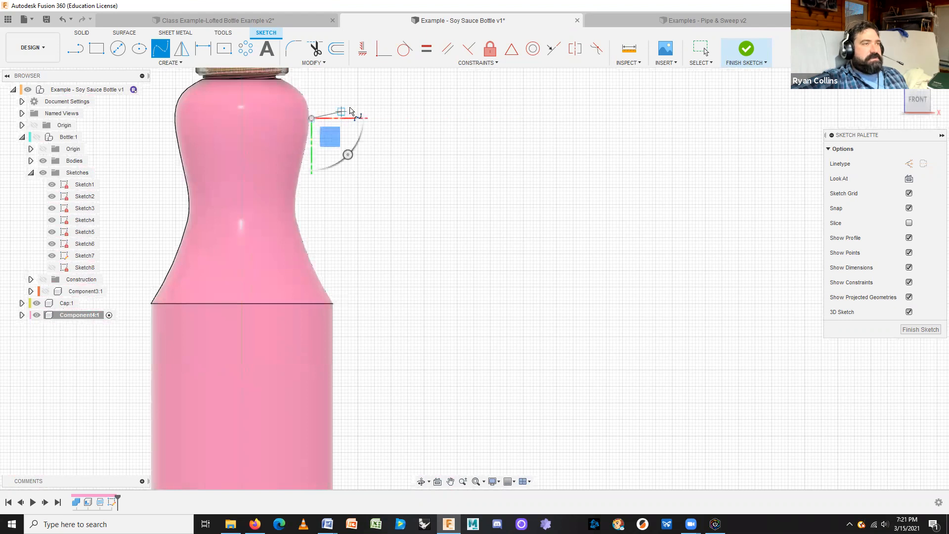
left_click(348, 105)
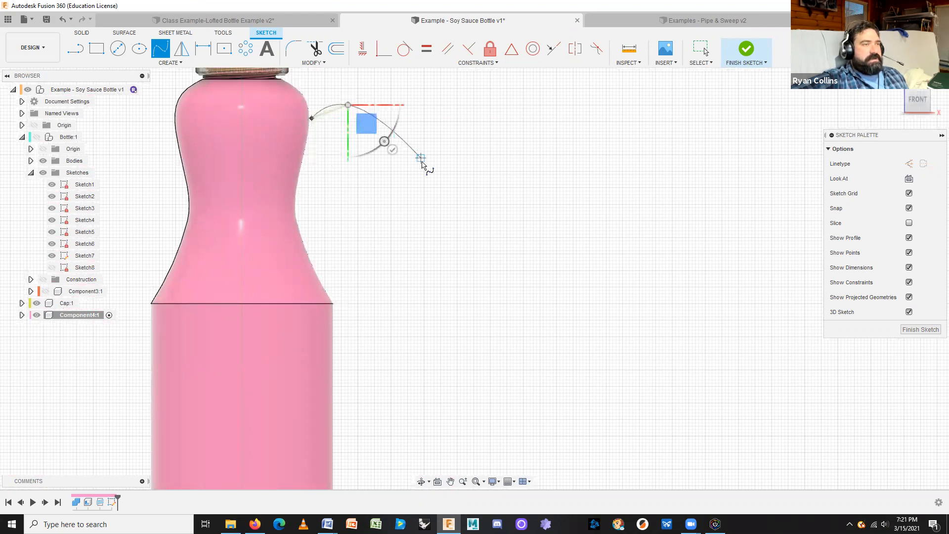
left_click(421, 160)
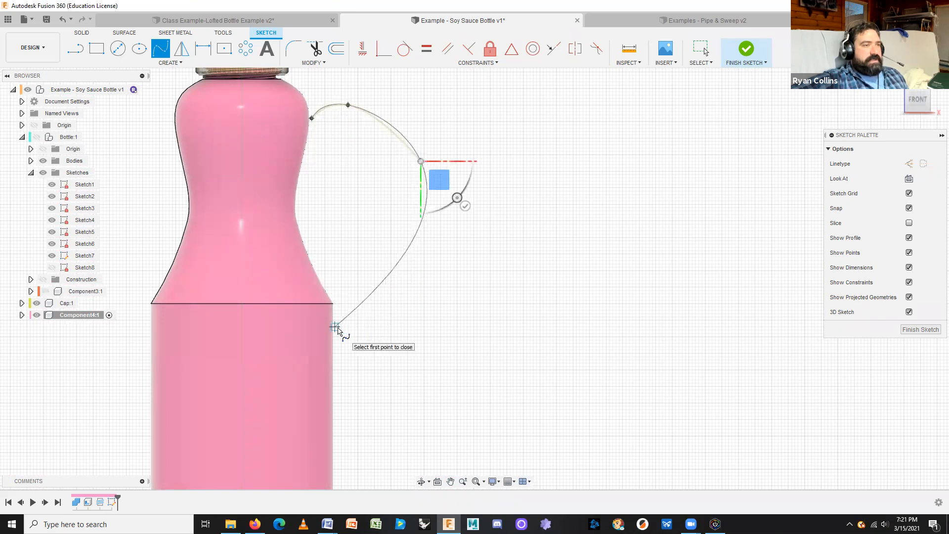
left_click(337, 328)
key("Escape")
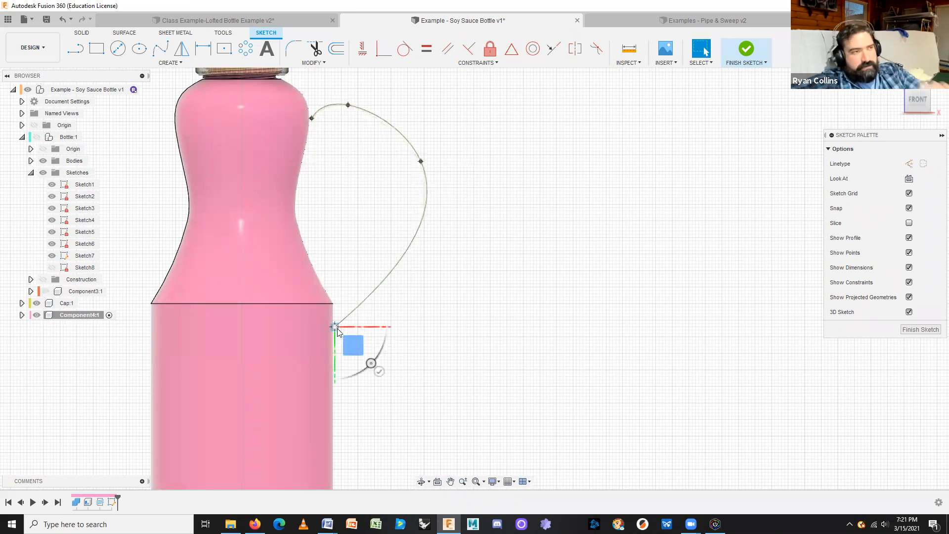
Reshape the handle spline by moving its outermost fit point toward the bottle and making its tangent vertical, and finish the sketch
left_click_drag(422, 162, 405, 177)
left_click(401, 170)
mouse_move(406, 194)
left_mouse_down()
mouse_move(405, 211)
mouse_move(404, 187)
left_mouse_up()
left_click_drag(403, 203, 404, 210)
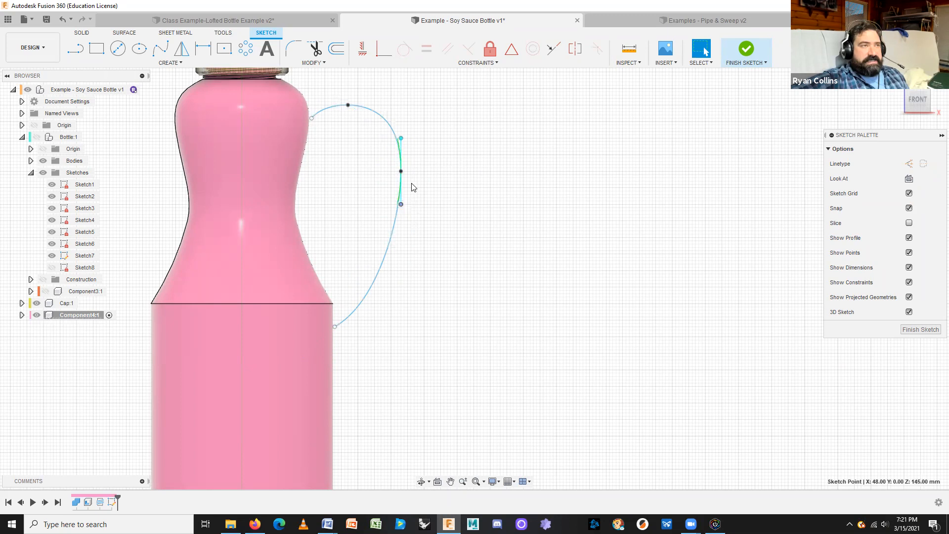
left_click(747, 50)
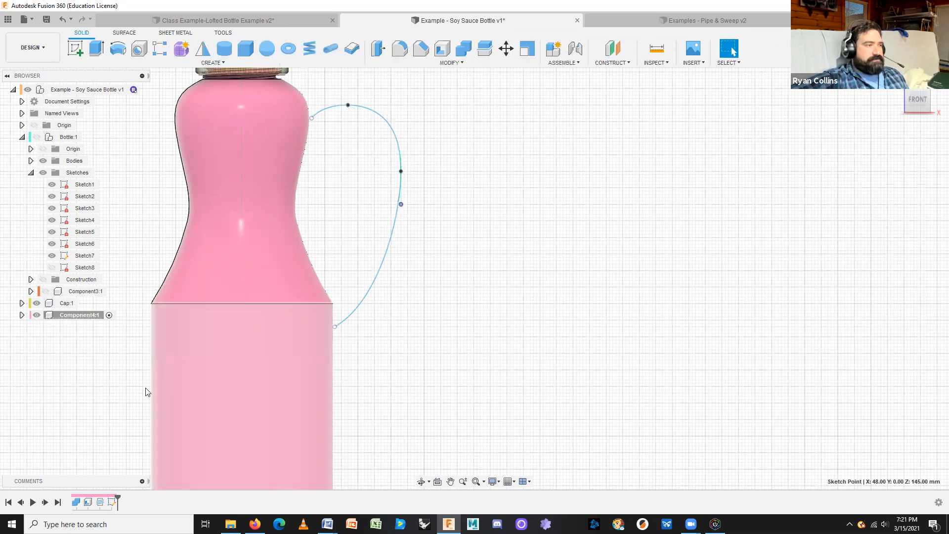
Hide the bodies of Component4 so only the handle spline and cap are displayed
left_click(36, 317)
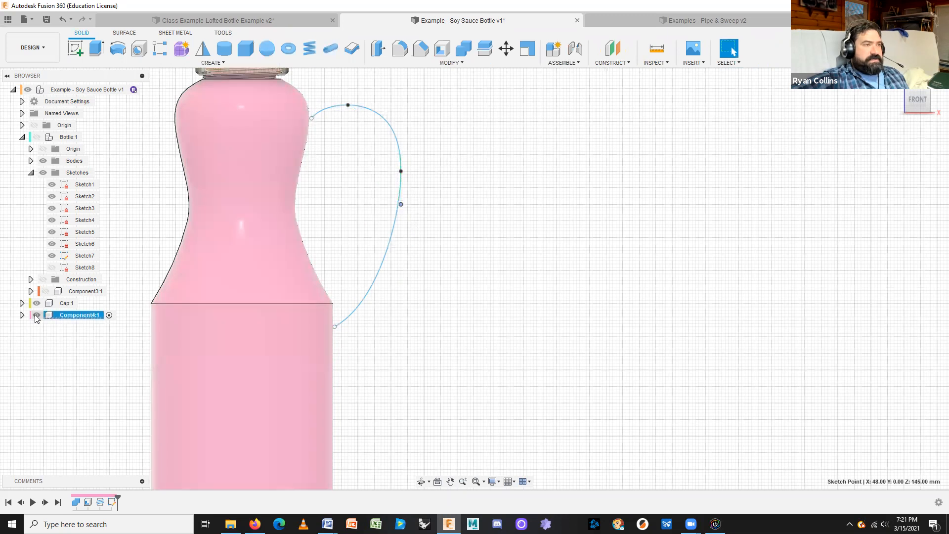
left_click(22, 316)
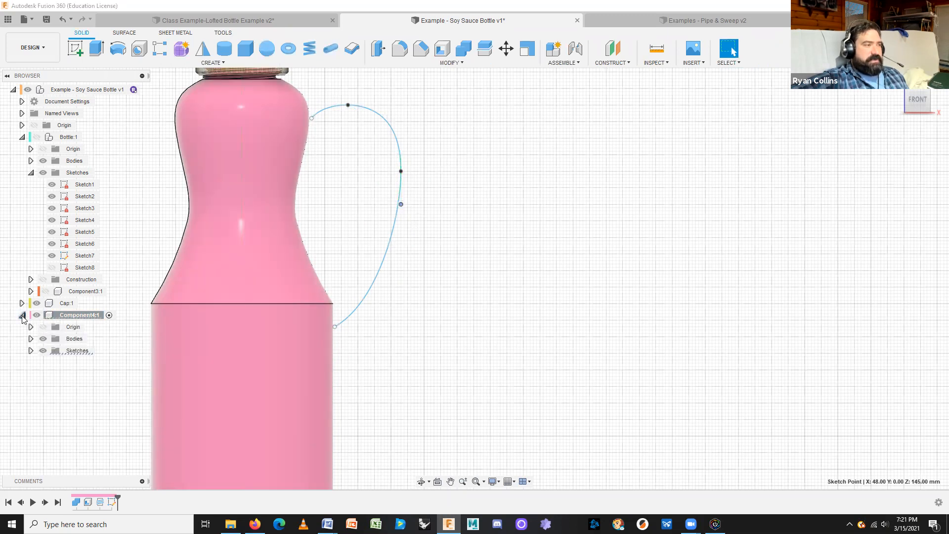
left_click(40, 340)
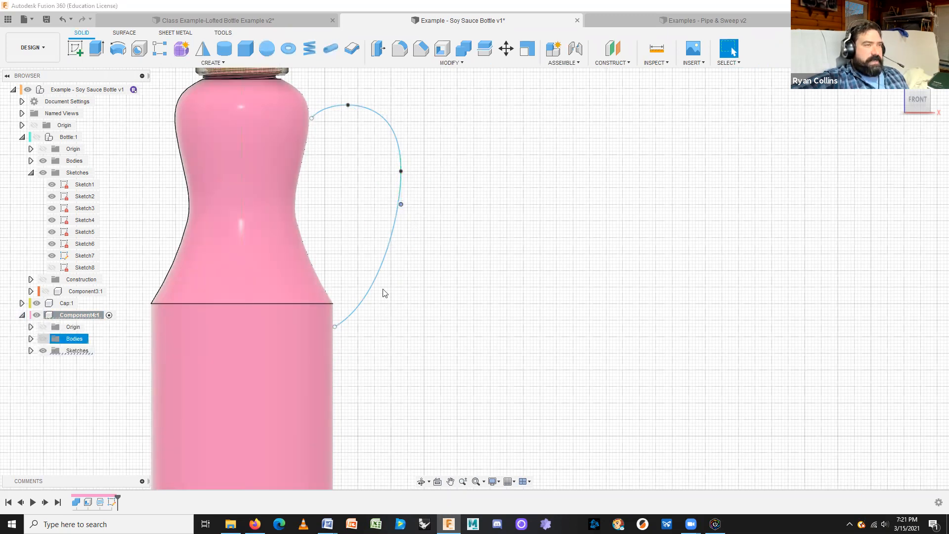
key("v")
middle_click_drag(611, 336, 667, 327, "shift")
Start a new sketch on the vertical origin plane behind the handle spline
left_click(77, 50)
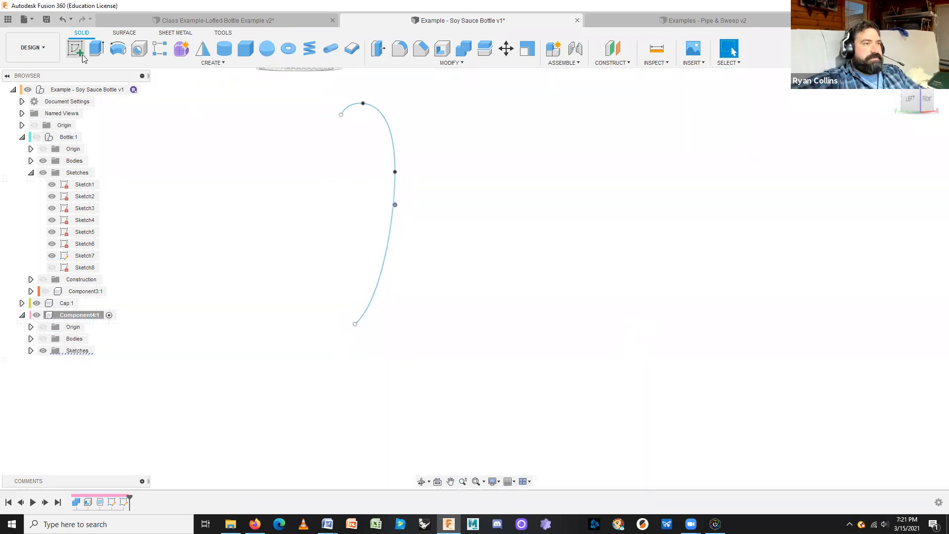
left_click(440, 349)
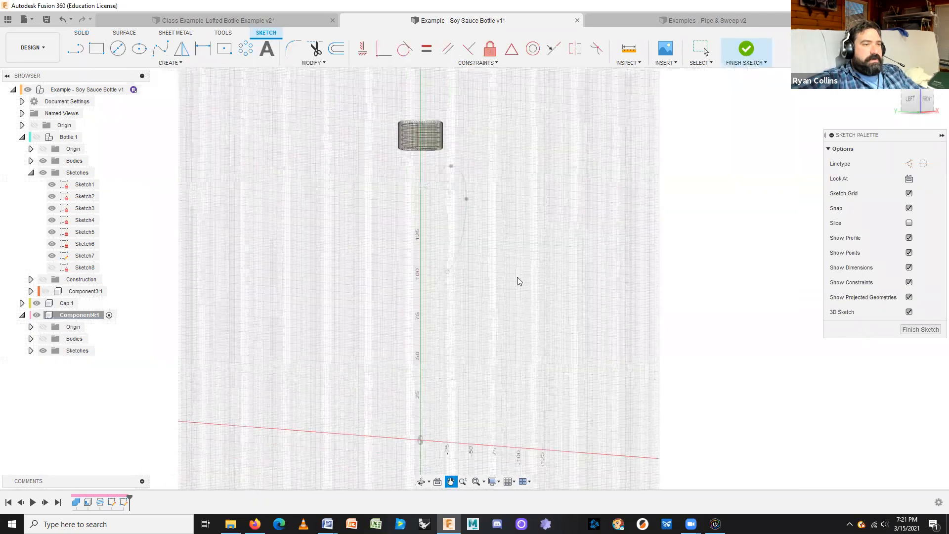
scroll(471, 320, "down", 3)
mouse_move(487, 342)
middle_mouse_down()
mouse_move(509, 293)
mouse_move(506, 229)
middle_mouse_up()
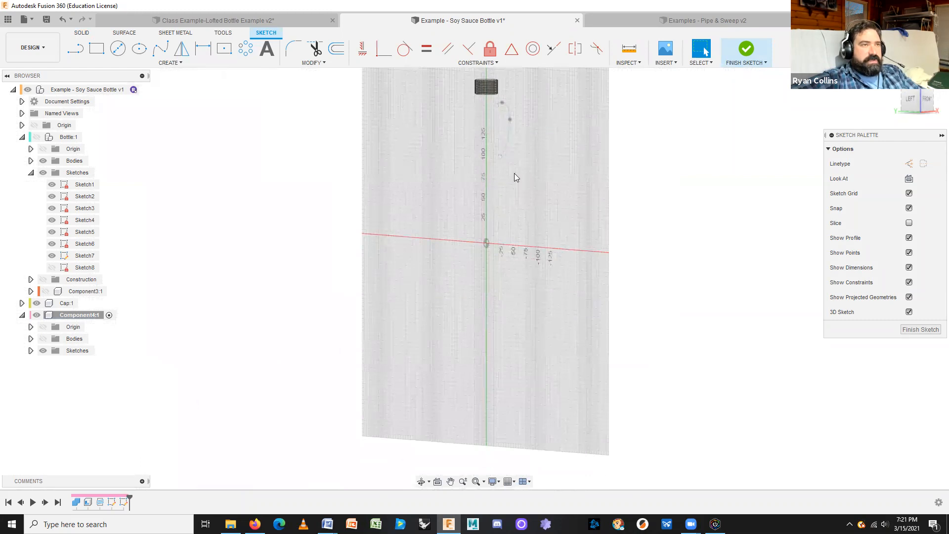
scroll(499, 158, "up", 5)
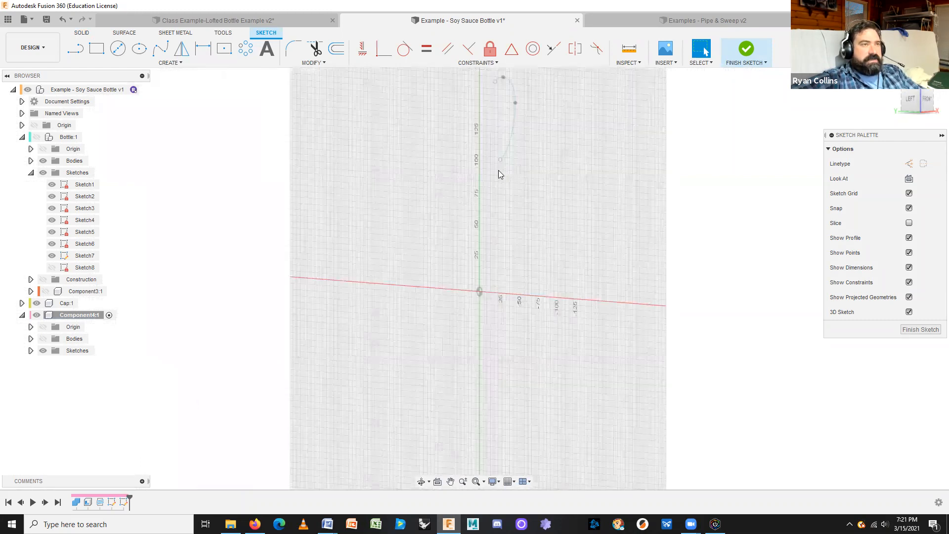
middle_click_drag(519, 281, 524, 223)
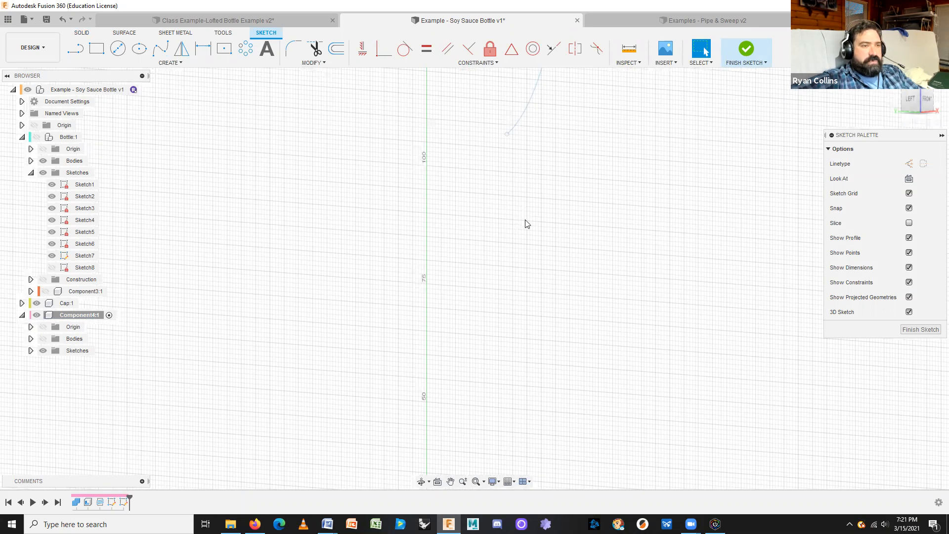
scroll(493, 263, "down", 5)
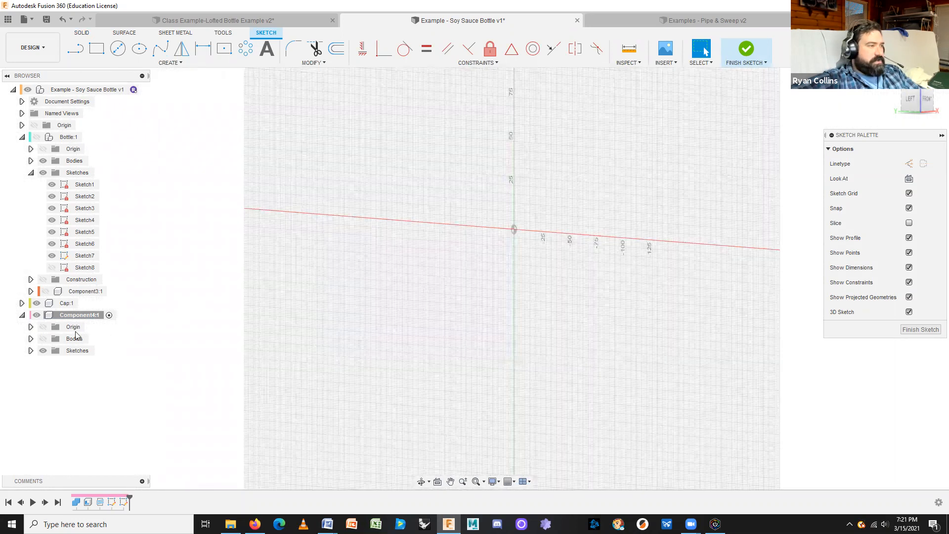
Show the origin planes of Component4 and select its XZ plane
left_click(43, 327)
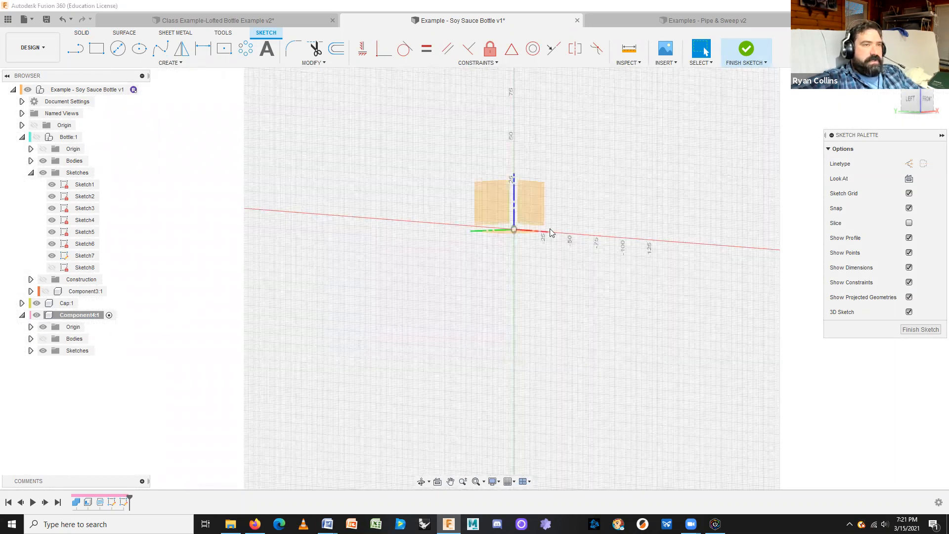
middle_click_drag(574, 189, 570, 243)
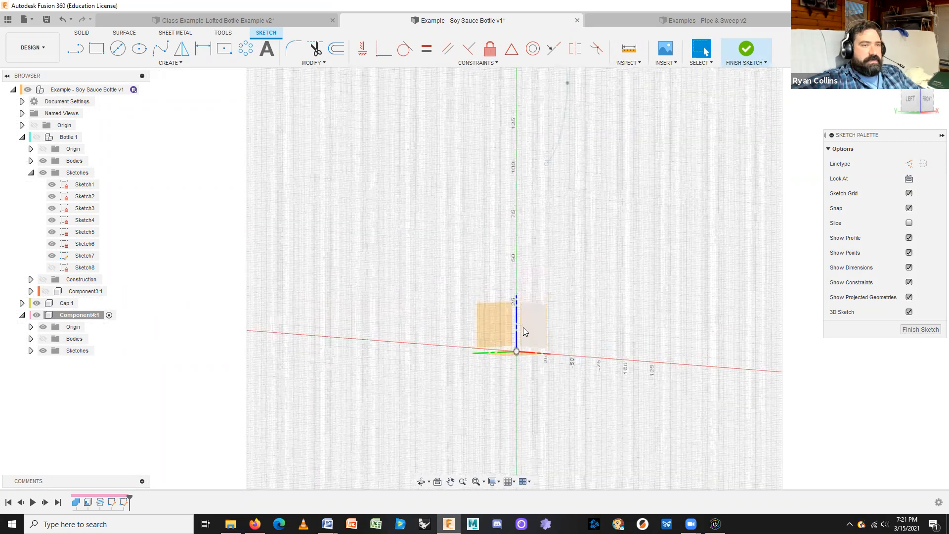
left_click(534, 322)
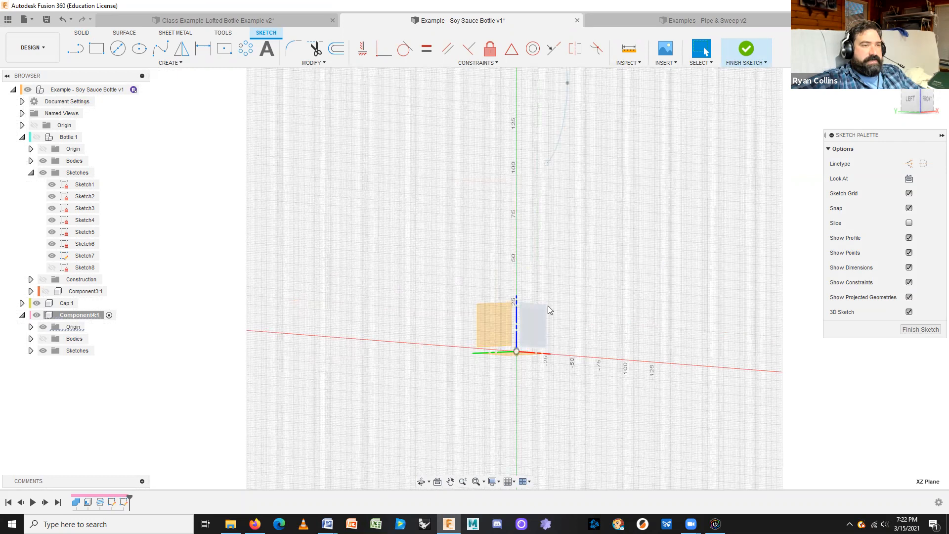
mouse_move(527, 106)
middle_mouse_down()
mouse_move(527, 233)
mouse_move(509, 213)
middle_mouse_up()
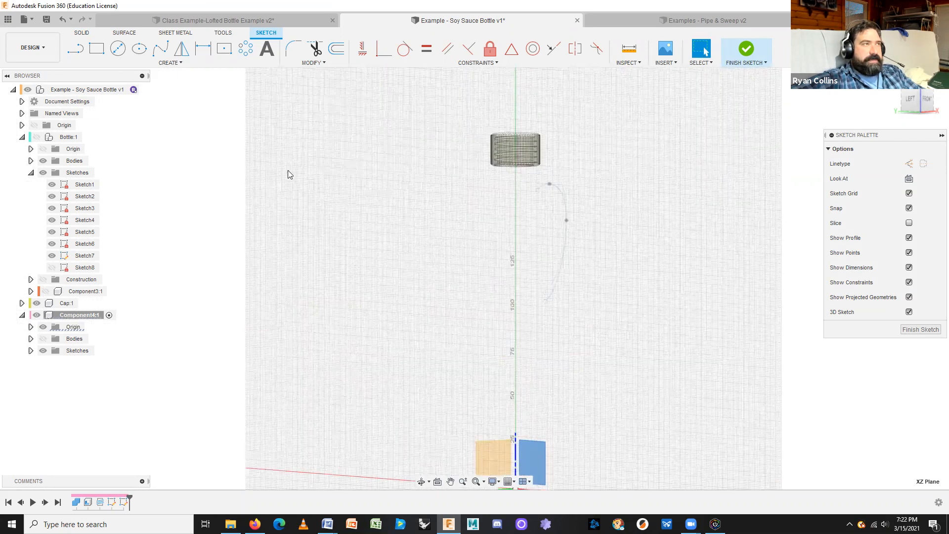
Draw a center diameter circle about 4 mm across, centered on the lower endpoint of the handle spline
left_click(124, 52)
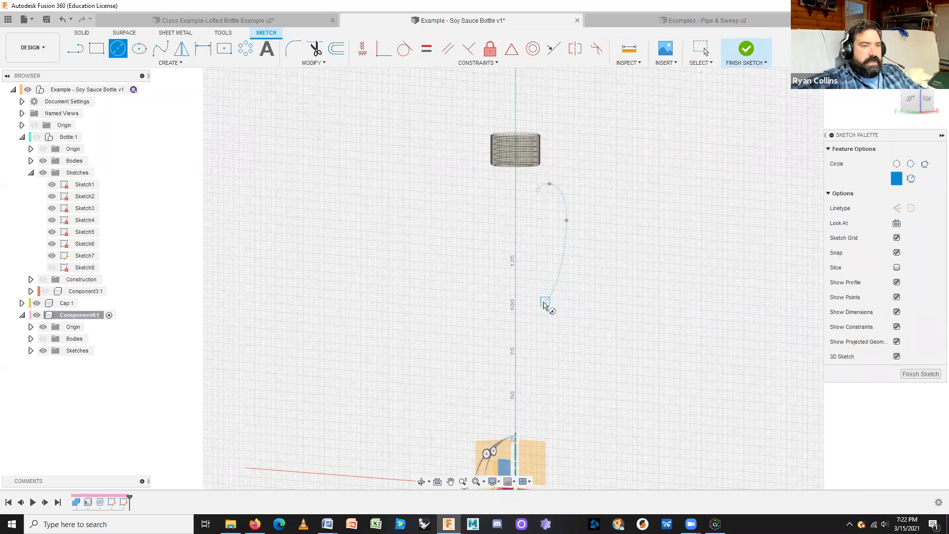
scroll(544, 303, "up", 3)
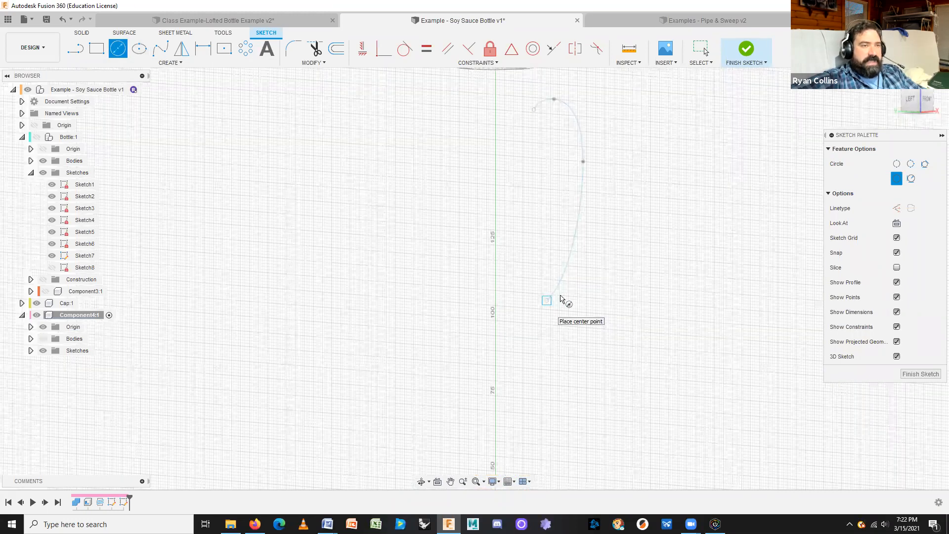
scroll(561, 296, "up", 3)
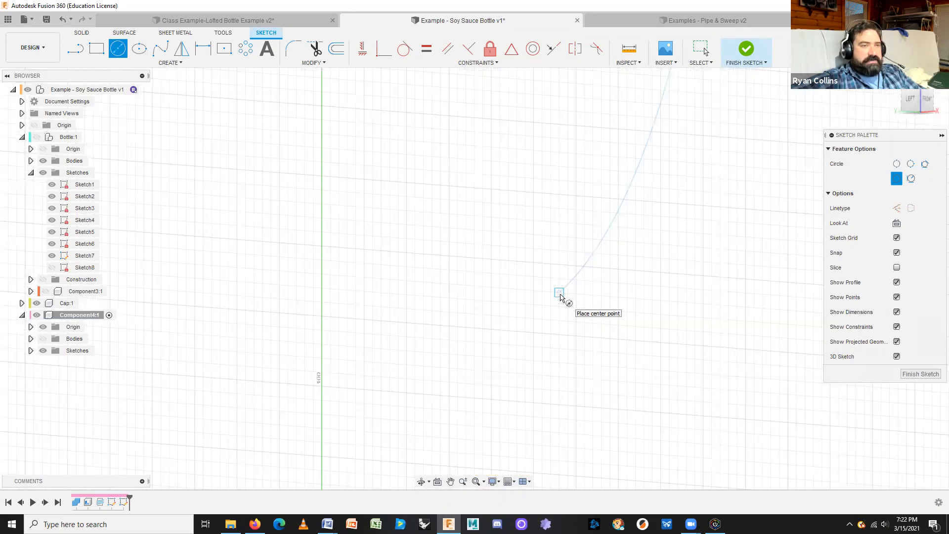
left_click(560, 293)
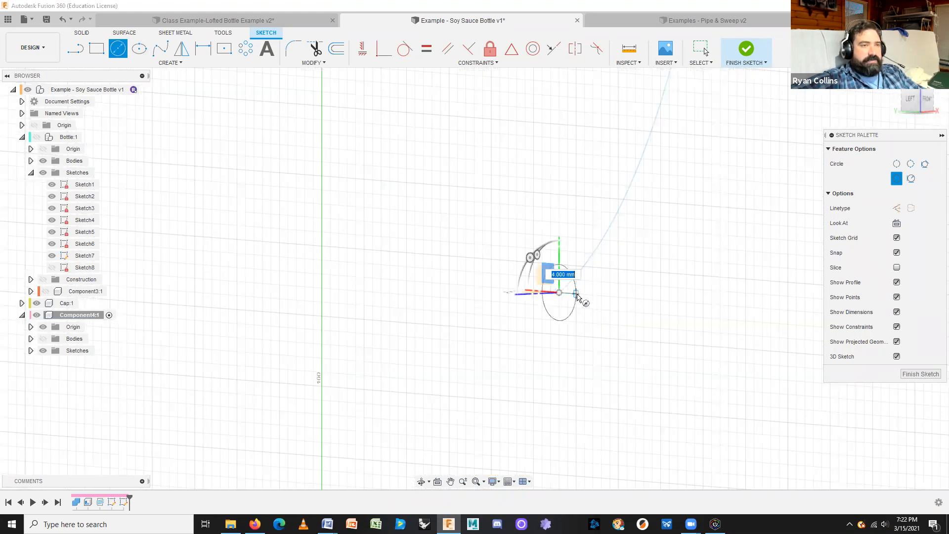
left_click(577, 295)
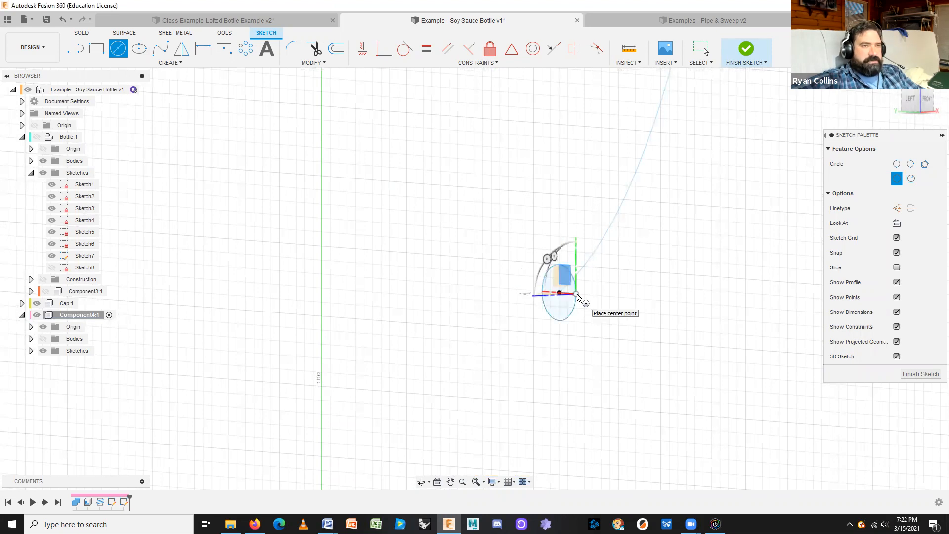
key("Escape")
Draw a small center rectangle centered on the upper endpoint of the handle spline
mouse_move(617, 344)
middle_mouse_down("shift")
mouse_move(634, 223)
mouse_move(627, 277)
middle_mouse_up("shift")
middle_click_drag(546, 235, 593, 218, "shift")
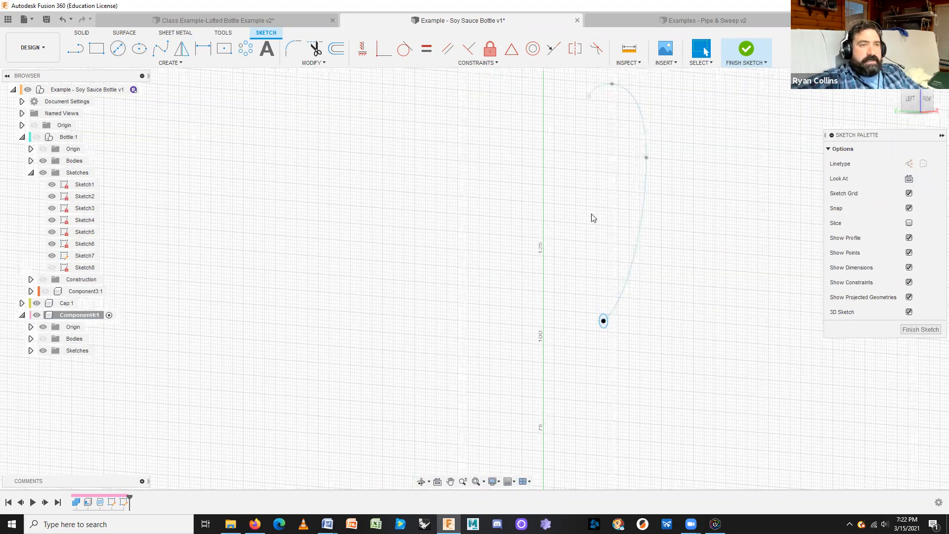
scroll(595, 215, "up", 4)
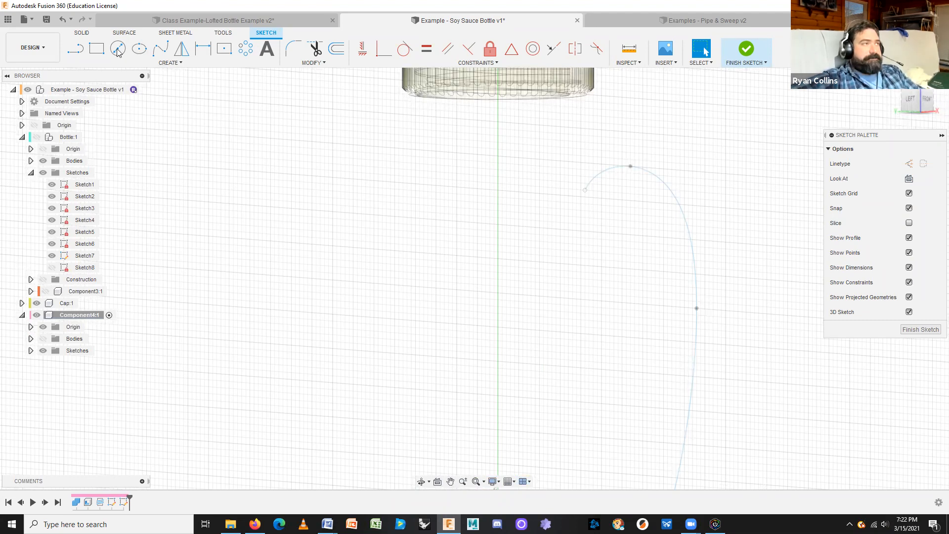
left_click(225, 48)
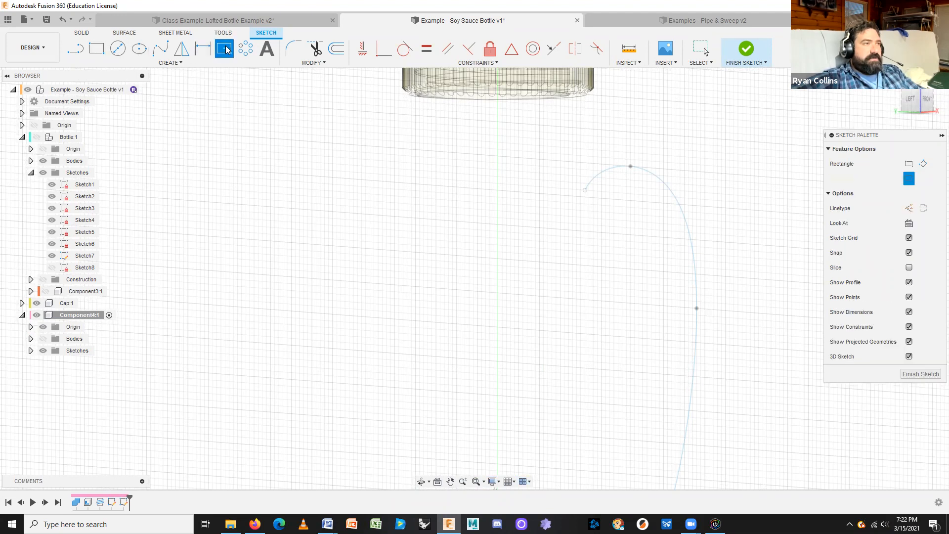
left_click(584, 191)
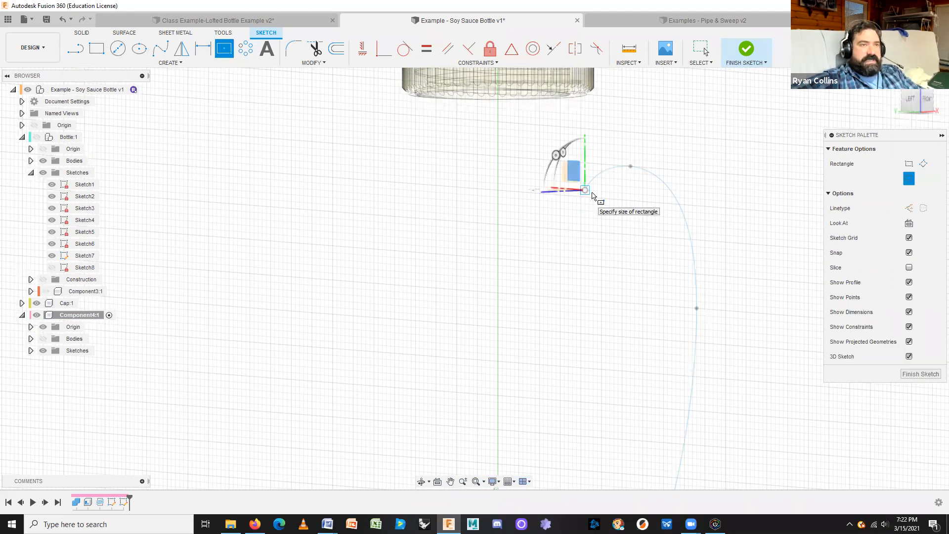
left_click(610, 207)
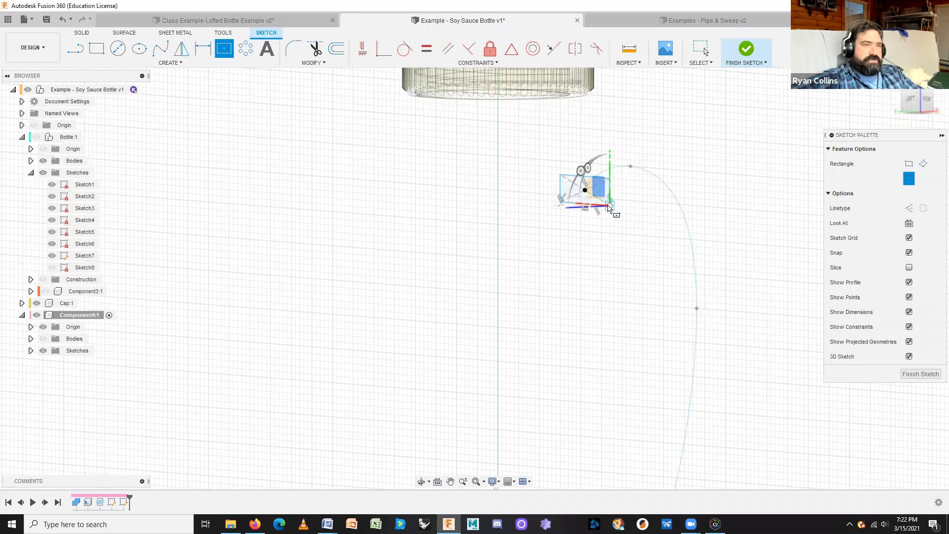
key("Escape")
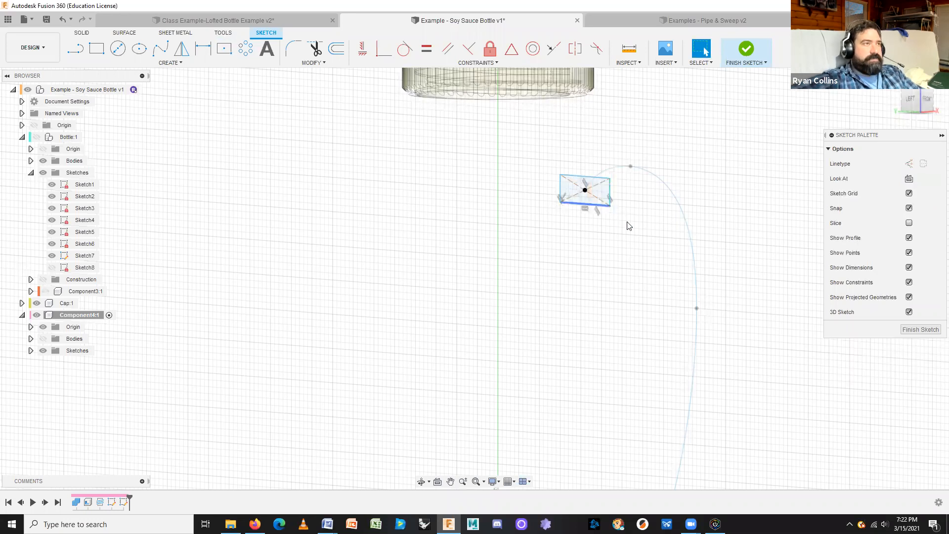
scroll(447, 179, "up", 5)
middle_click_drag(554, 174, 327, 180)
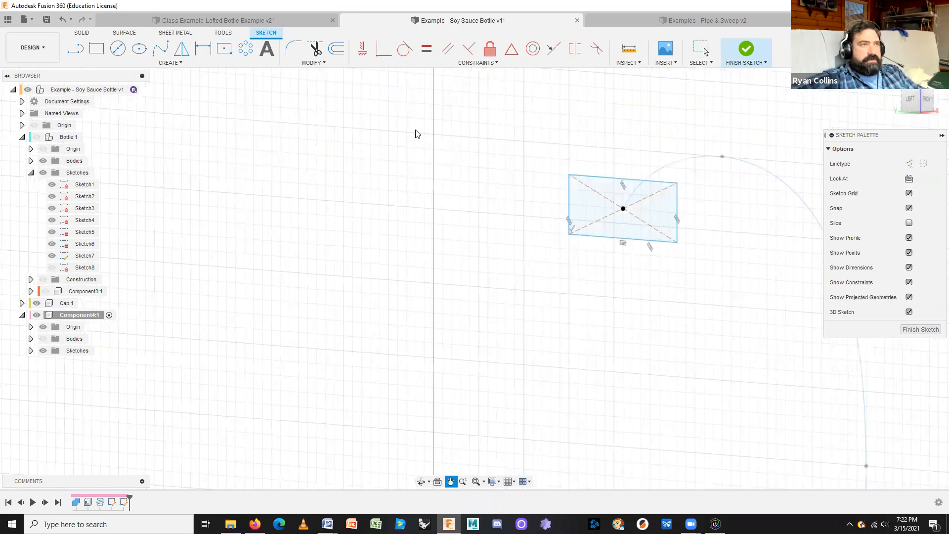
Fillet the upper corner of the small rectangle farther from the spline's arch with a 2 mm radius
middle_click_drag(415, 133, 314, 112)
left_click(294, 48)
left_click(474, 194)
left_click(479, 178)
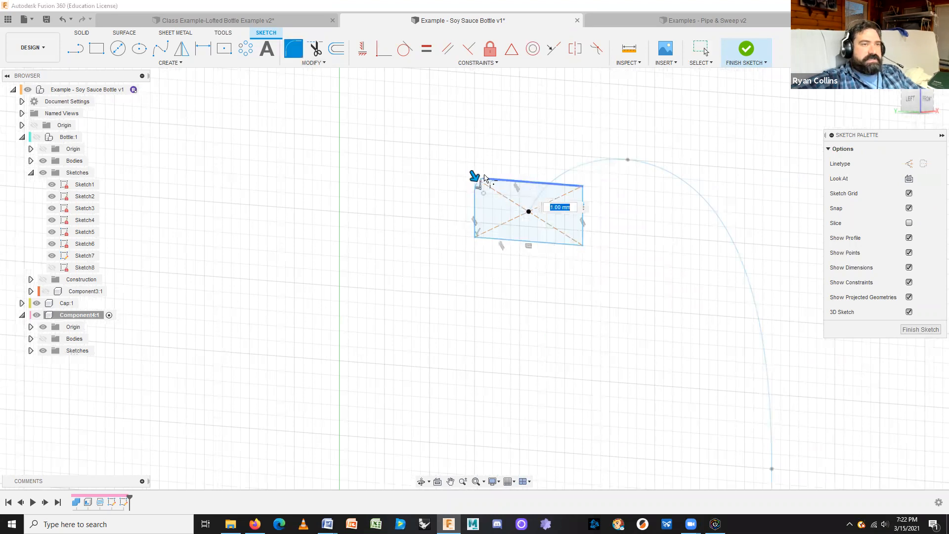
type("2")
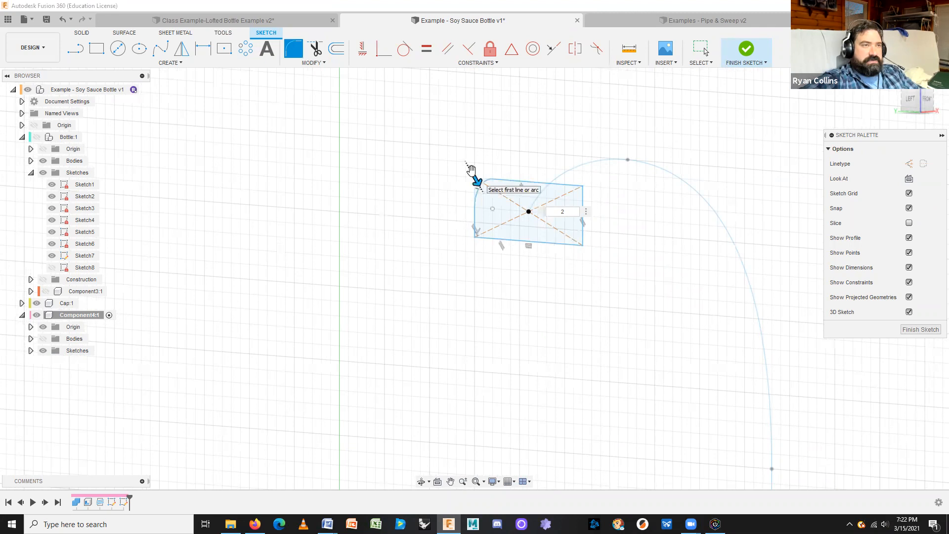
key("Return")
key("Escape")
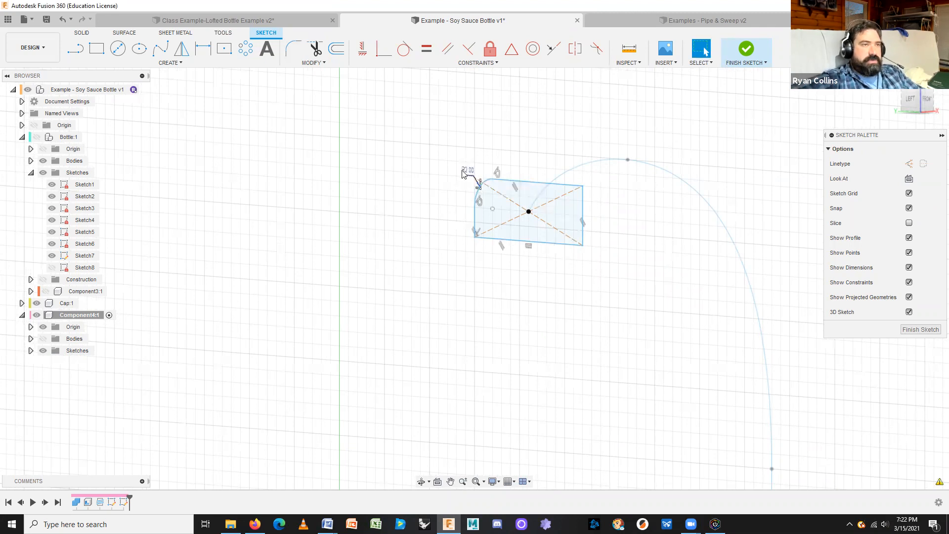
Fillet the rectangle's other upper corner with its radius linked to the first fillet's dimension, d31
right_click(503, 149)
left_click(503, 113)
left_click(567, 185)
left_click(583, 208)
type("d31")
key("Return")
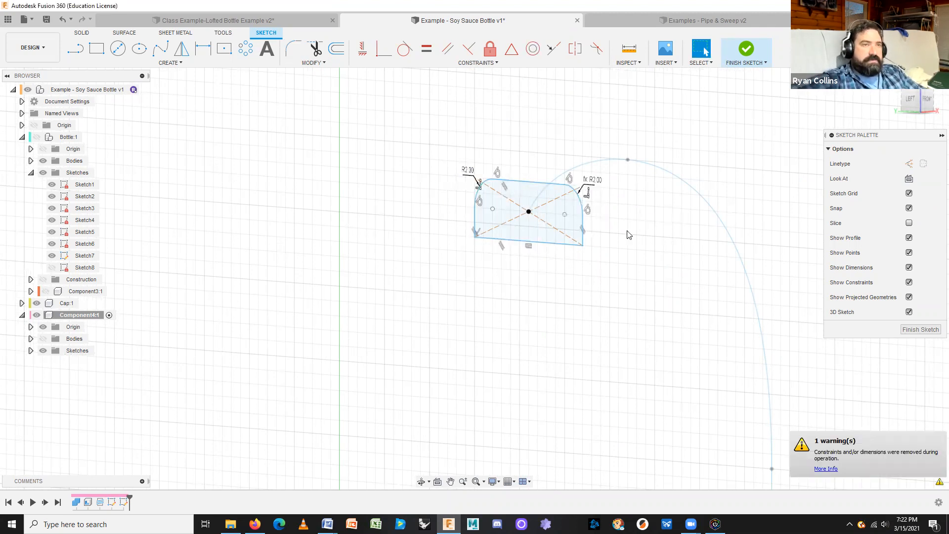
right_click(650, 317)
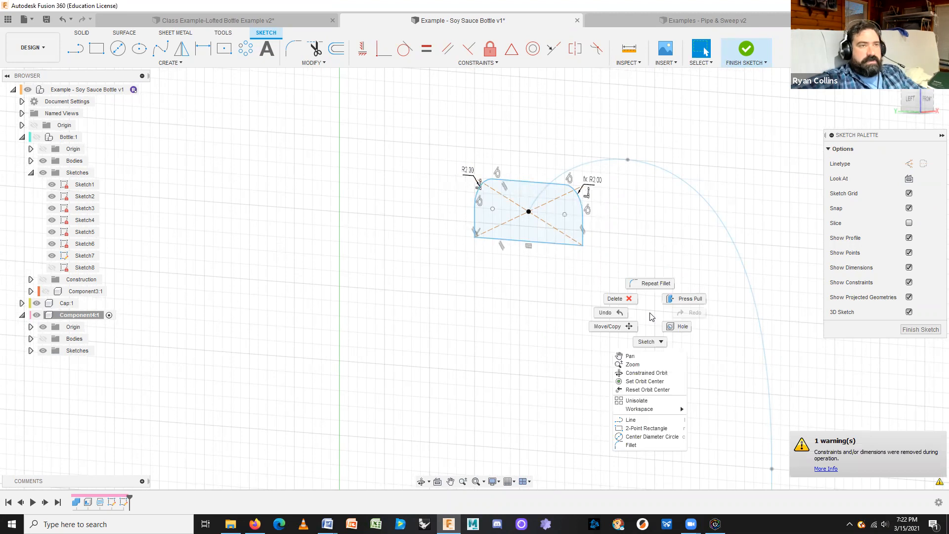
left_click(731, 379)
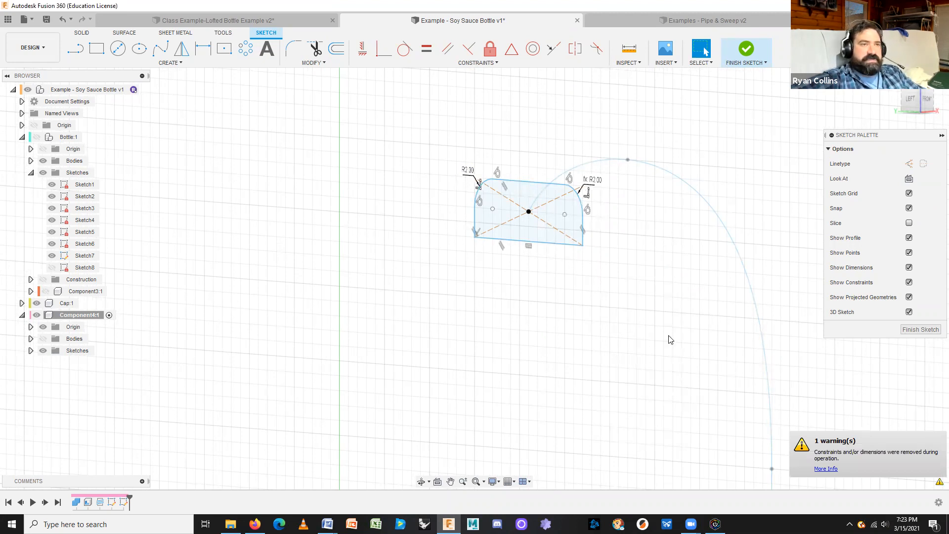
Finish the sketch containing the circle and the rounded rectangle profile
scroll(674, 356, "down", 1)
scroll(675, 357, "down", 2)
middle_click_drag(673, 348, 619, 268)
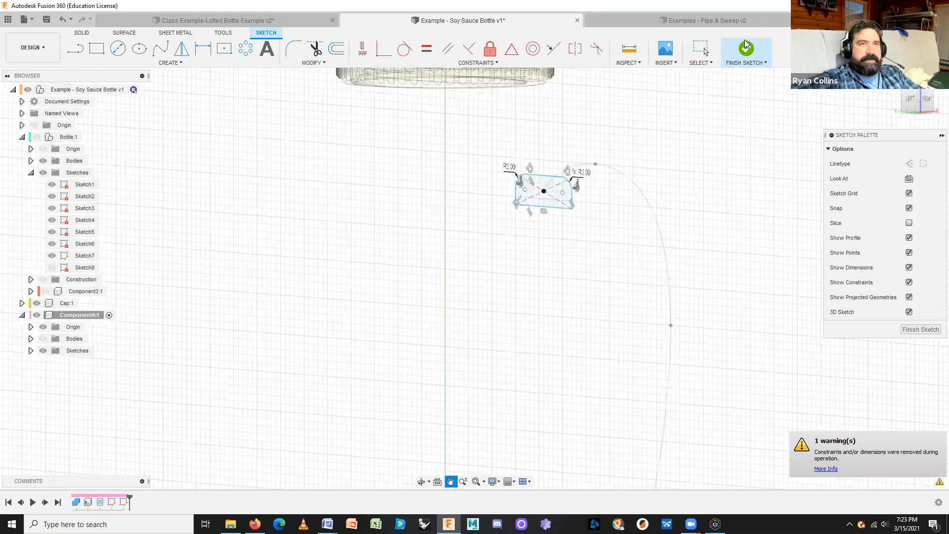
left_click(747, 47)
Try to loft a new body from the rounded rectangle to the circle at the spline's lower end
scroll(747, 267, "down", 2)
scroll(765, 323, "down", 3)
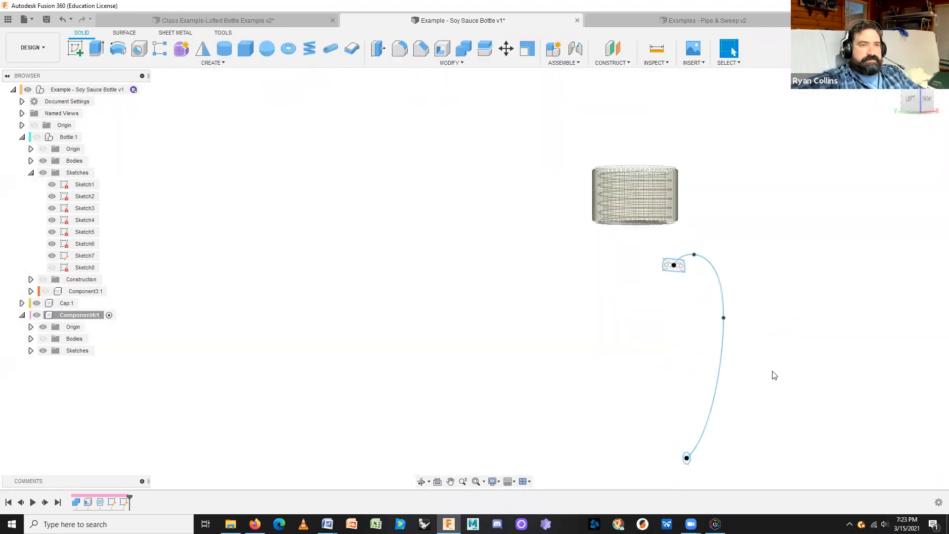
middle_click_drag(774, 375, 738, 301)
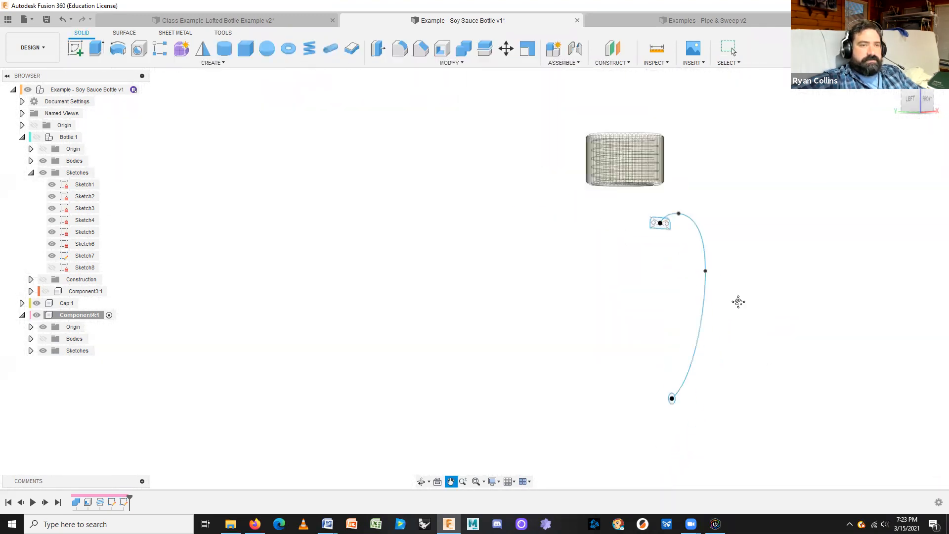
left_click(212, 64)
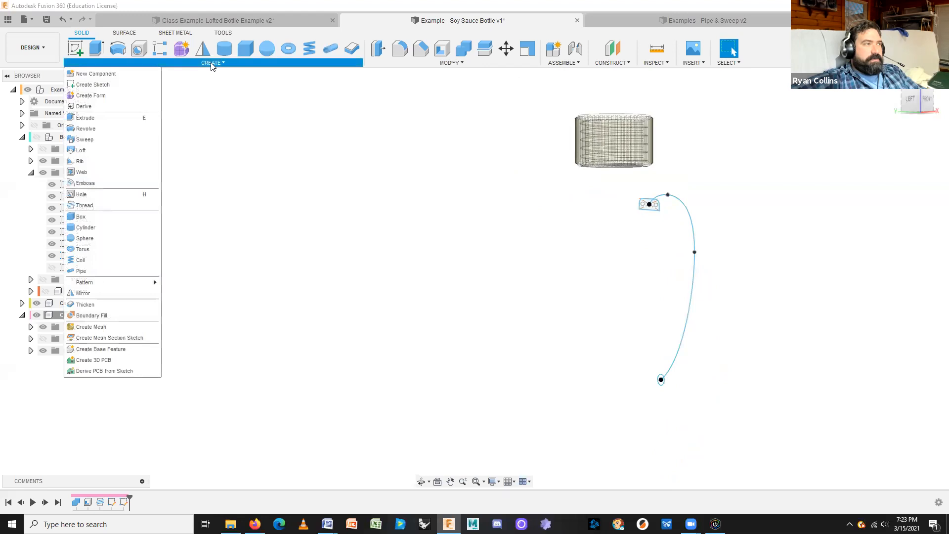
left_click(91, 153)
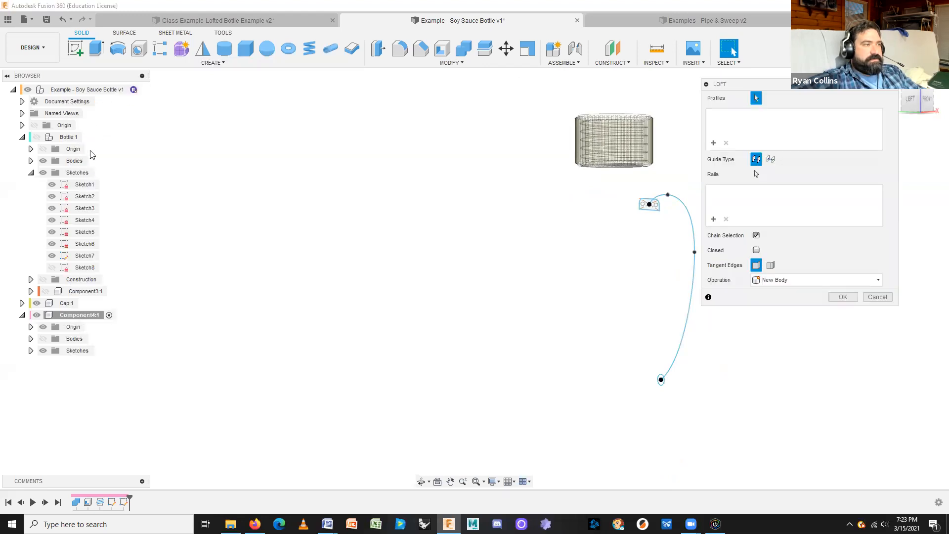
left_click(651, 204)
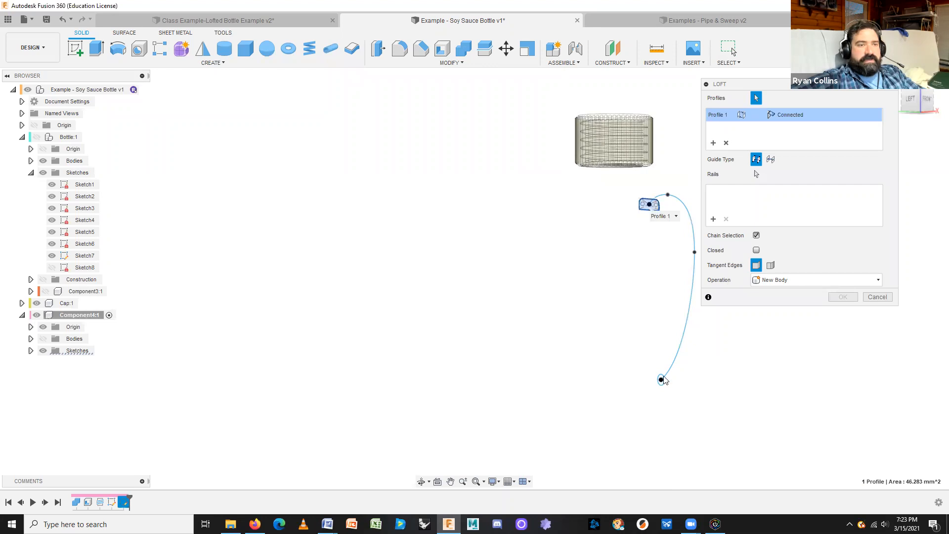
left_click(663, 350)
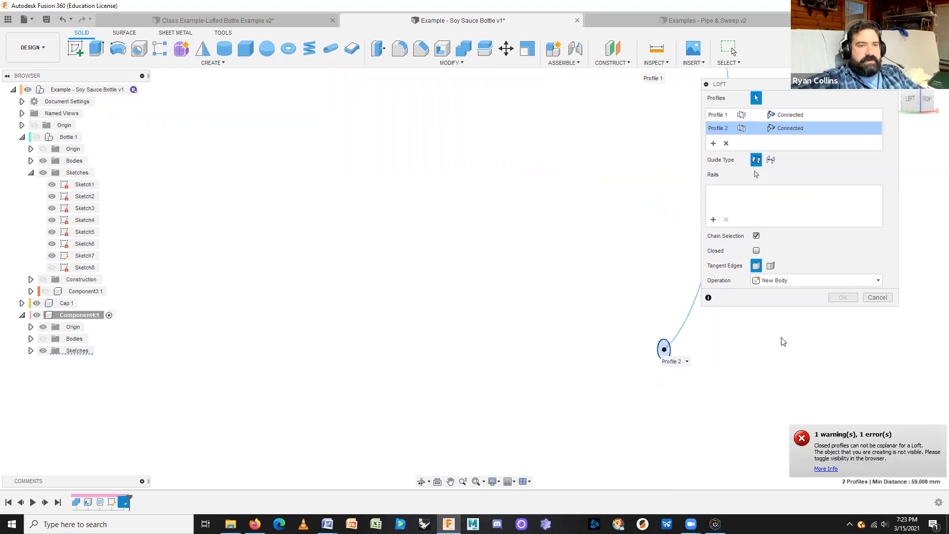
scroll(783, 341, "down", 2)
middle_click_drag(783, 354, 635, 414)
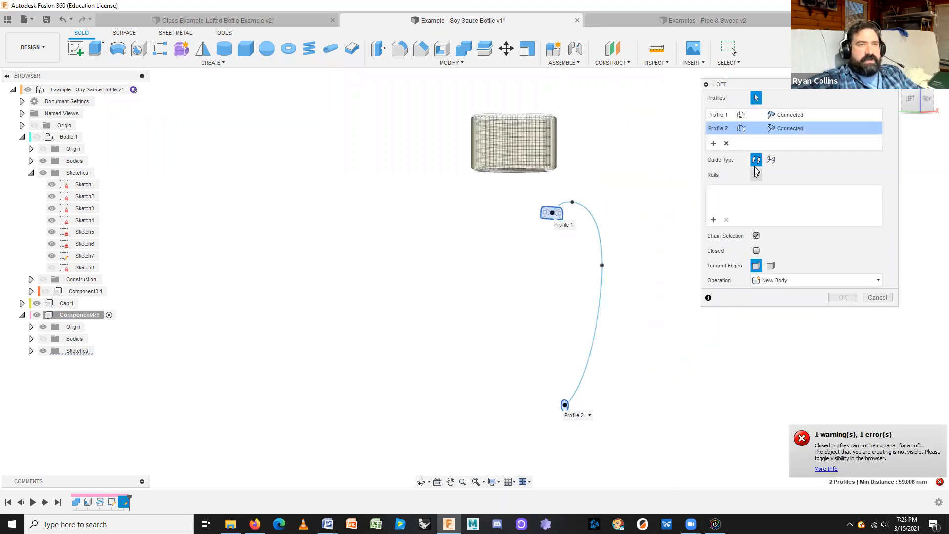
Try guiding the loft with the handle spline as its centerline, inspect the preview, and cancel the loft
left_click(771, 160)
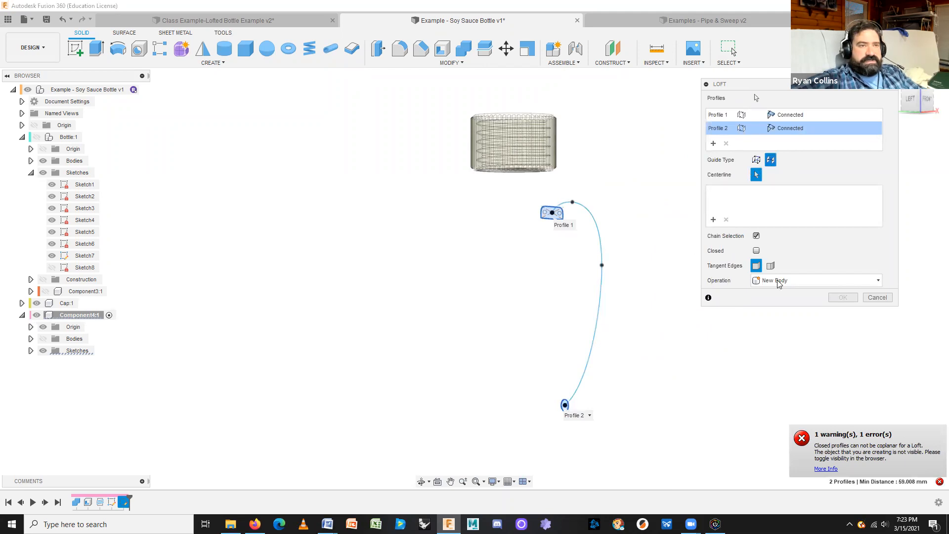
left_click(597, 229)
mouse_move(673, 276)
middle_mouse_down("shift")
mouse_move(545, 311)
mouse_move(628, 284)
mouse_move(674, 275)
mouse_move(676, 283)
middle_mouse_up("shift")
scroll(490, 283, "up", 5)
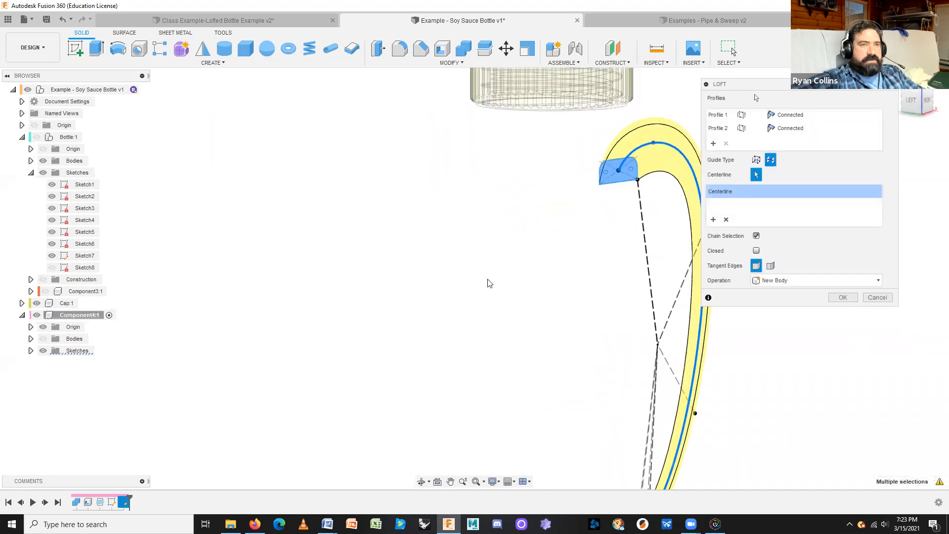
scroll(490, 283, "down", 4)
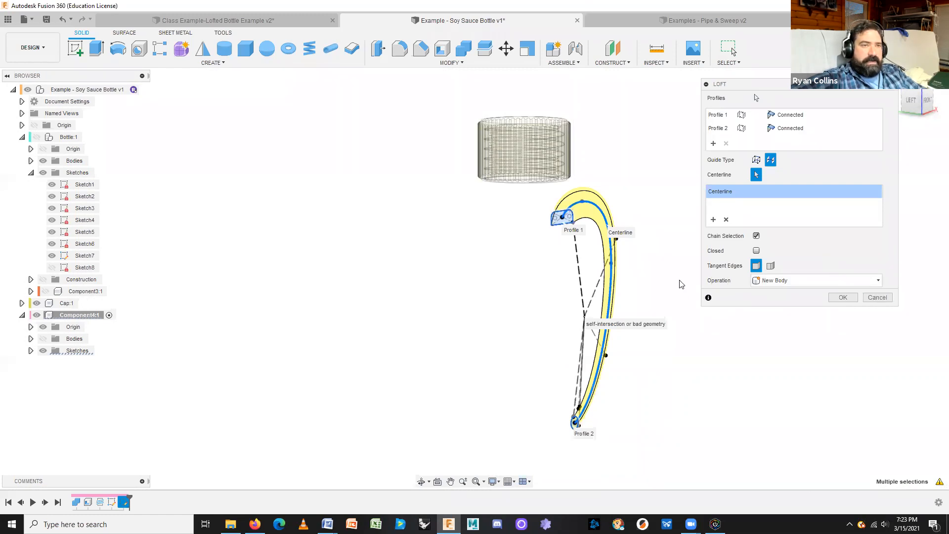
mouse_move(654, 280)
middle_mouse_down("shift")
mouse_move(636, 311)
mouse_move(658, 292)
middle_mouse_up("shift")
middle_click_drag(655, 363, 623, 378, "shift")
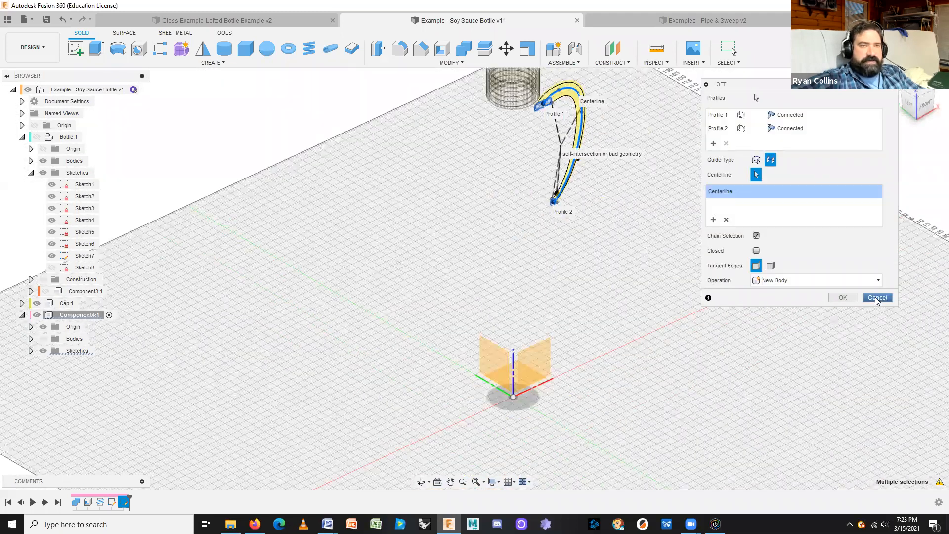
left_click(877, 298)
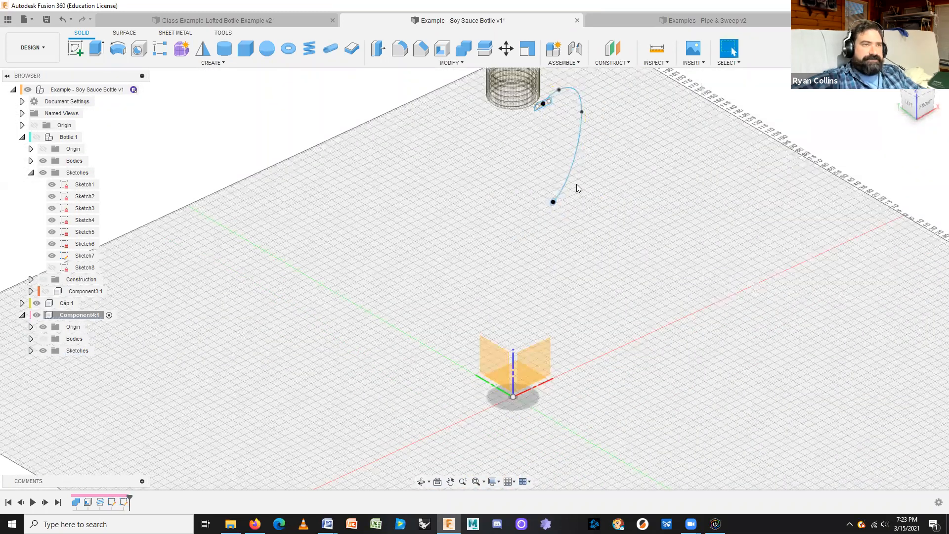
Start a Move/Copy operation with Sketch Objects as the object type
scroll(606, 180, "down", 3)
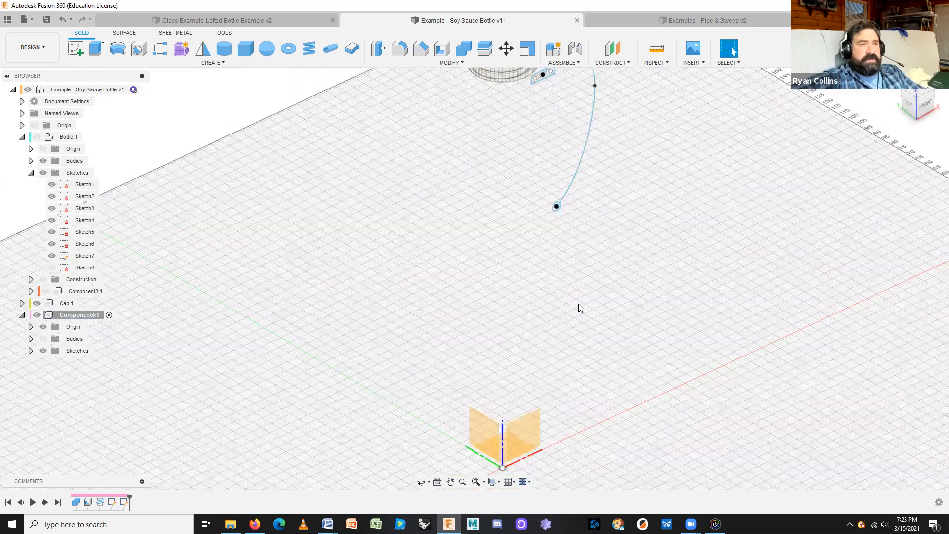
scroll(578, 304, "up", 5)
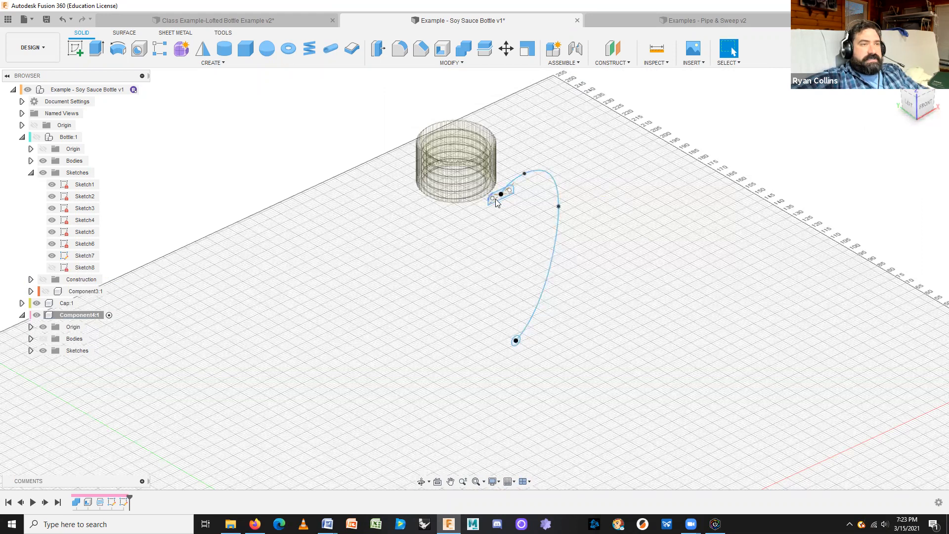
left_click(506, 48)
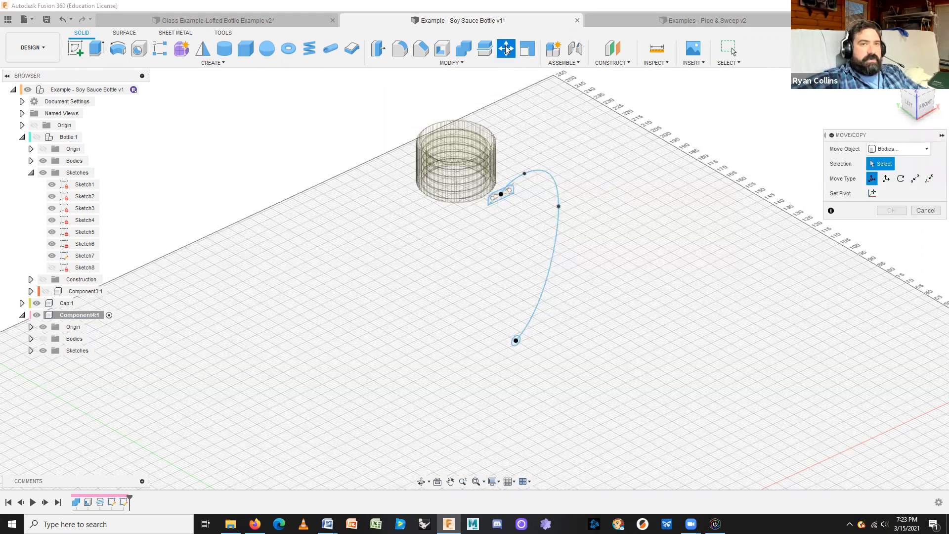
left_click(911, 149)
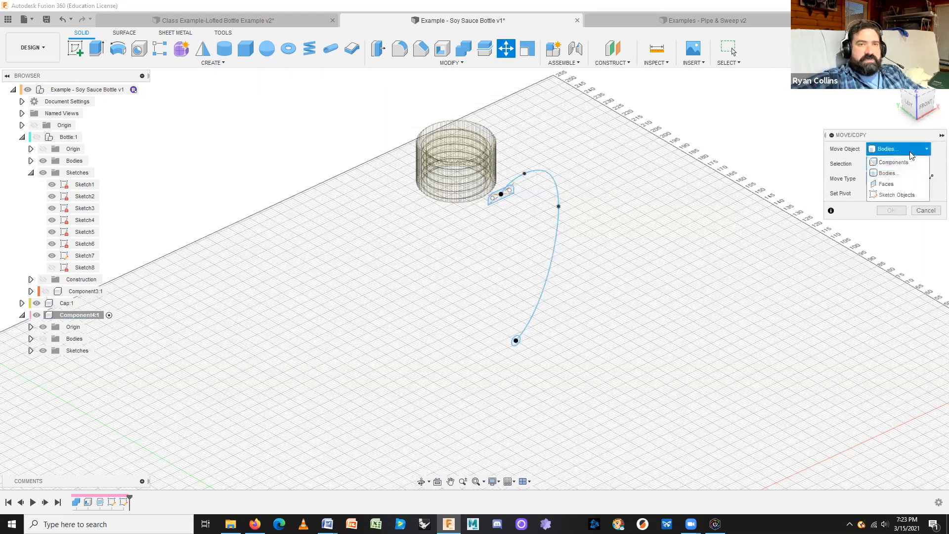
left_click(901, 196)
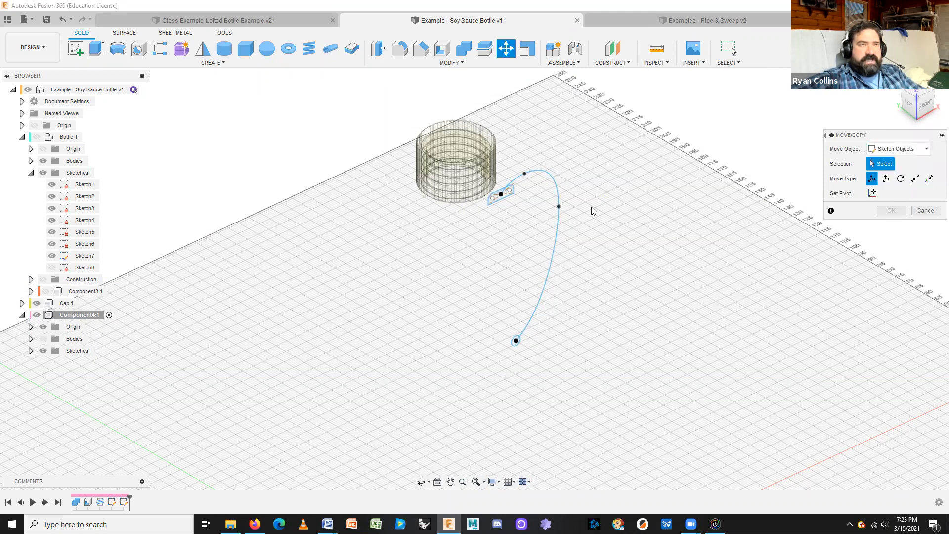
left_click(498, 206)
scroll(498, 206, "up", 3)
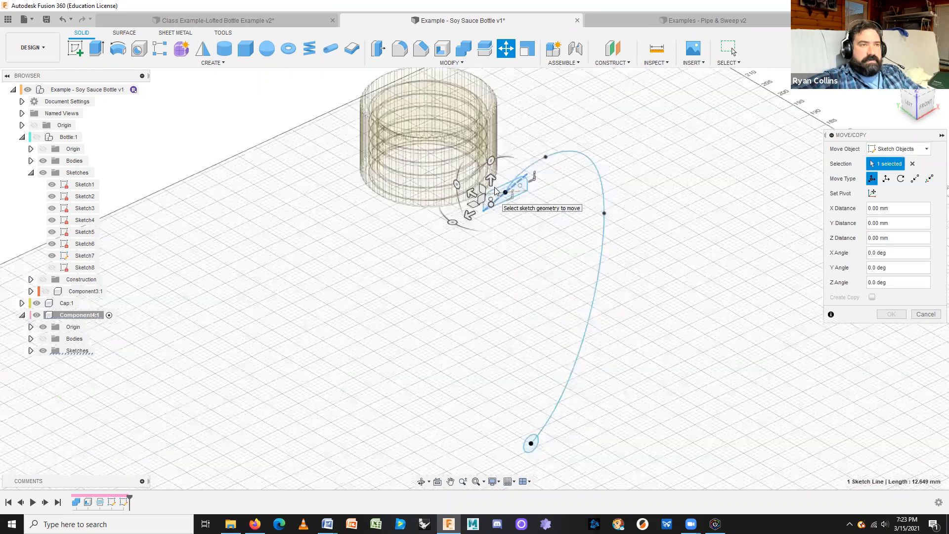
scroll(499, 179, "up", 3)
double_click(499, 179)
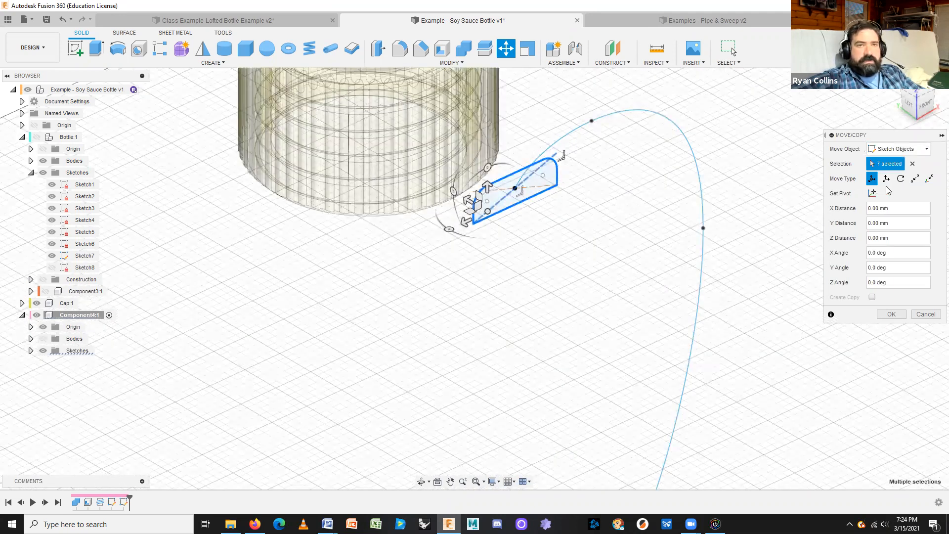
left_click(912, 163)
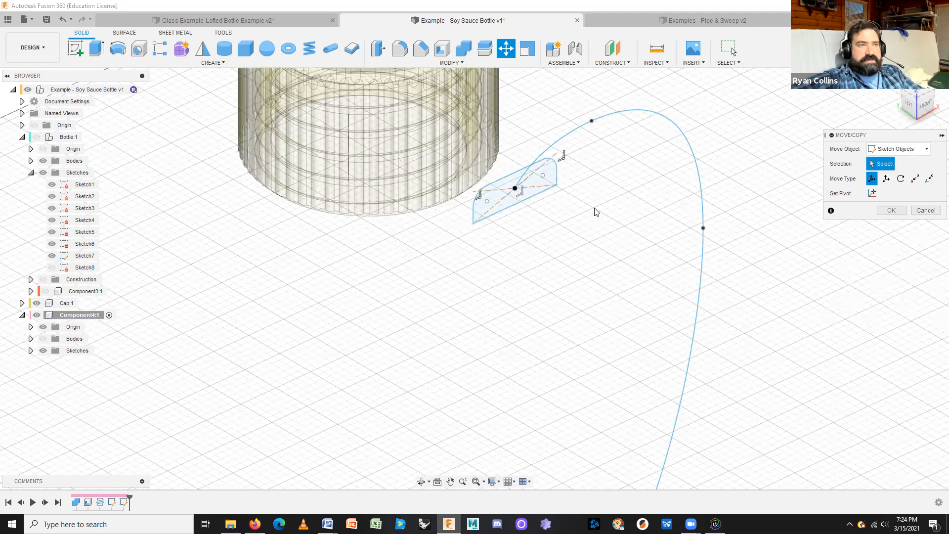
Select the rounded rectangle's outline and the circle at the spline's lower end as the sketch objects to move
left_click(539, 196)
left_click(537, 194)
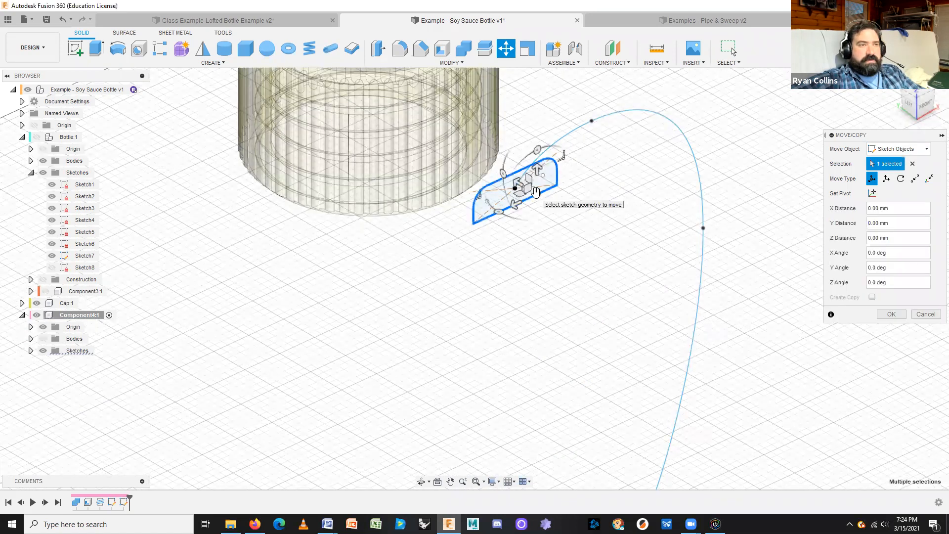
scroll(558, 326, "down", 4)
middle_click_drag(575, 371, 576, 167)
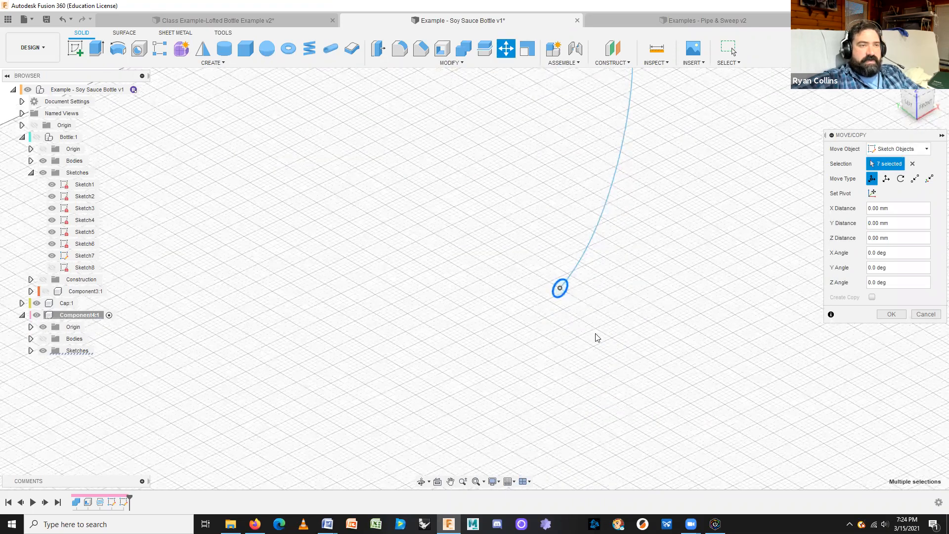
scroll(583, 308, "up", 2)
scroll(572, 188, "down", 5)
middle_click_drag(572, 188, 569, 361)
Rotate the two selected handle profiles together by -90° about the Y axis and apply the move
left_click(934, 97)
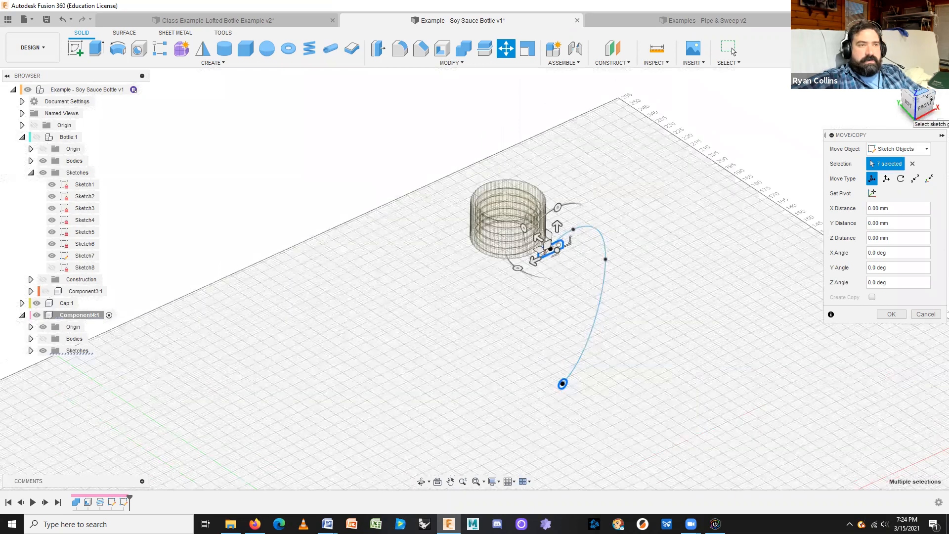
left_click_drag(473, 345, 525, 295)
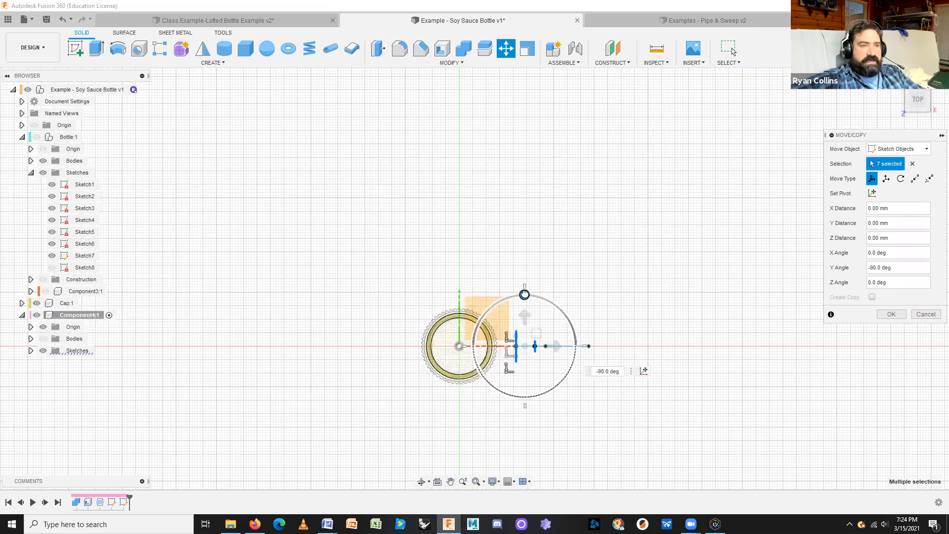
middle_click_drag(720, 400, 848, 289, "shift")
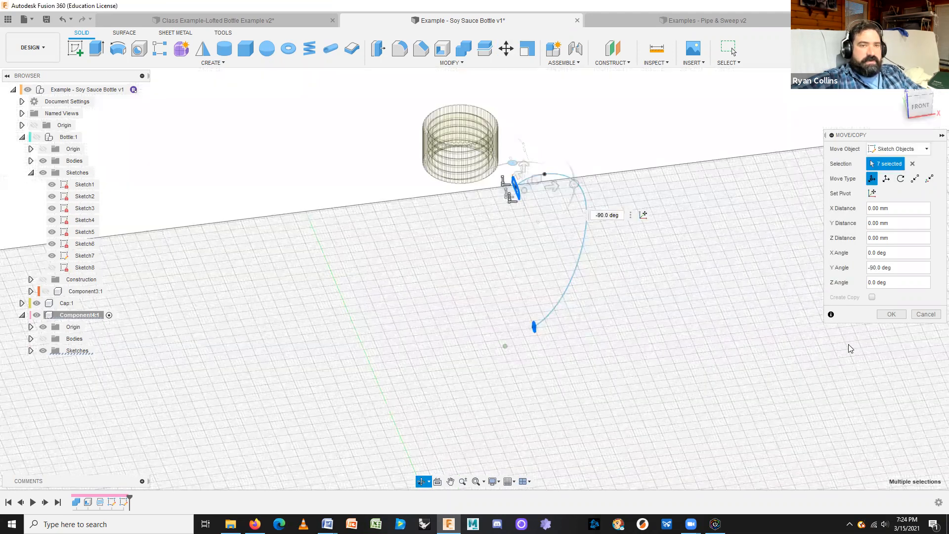
left_click(890, 317)
Try starting a loft from the rotated rounded rectangle, remove the picked profile, and cancel the loft
middle_click_drag(687, 381, 598, 376, "shift")
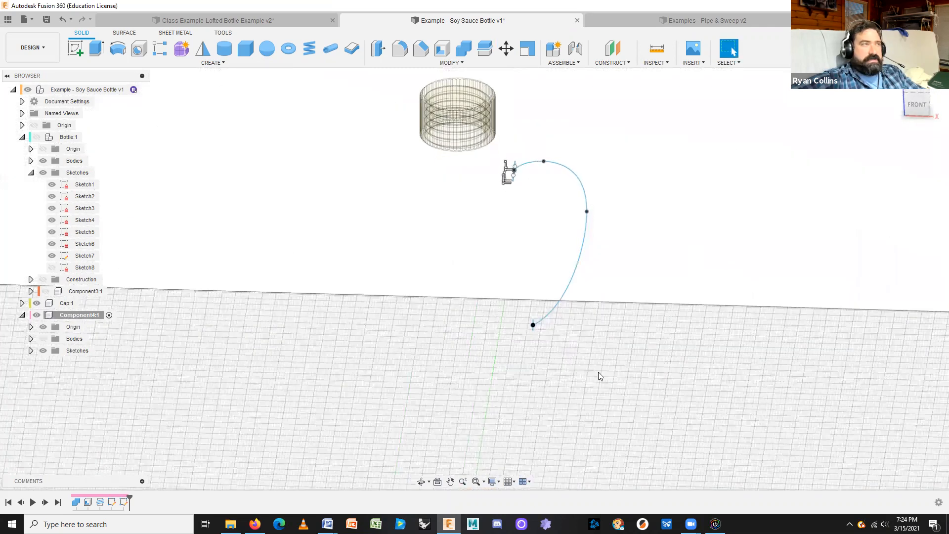
left_click(196, 65)
left_click(102, 146)
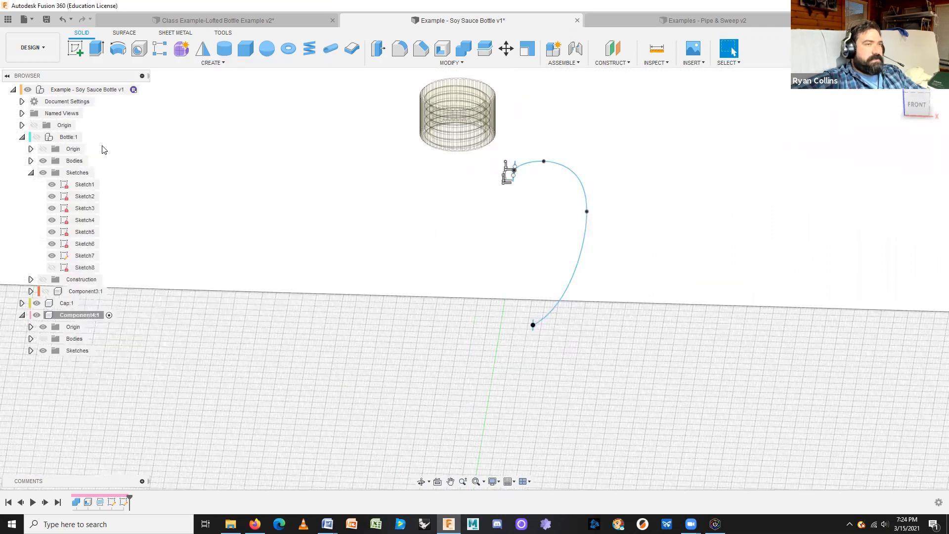
middle_click_drag(363, 298, 429, 234, "shift")
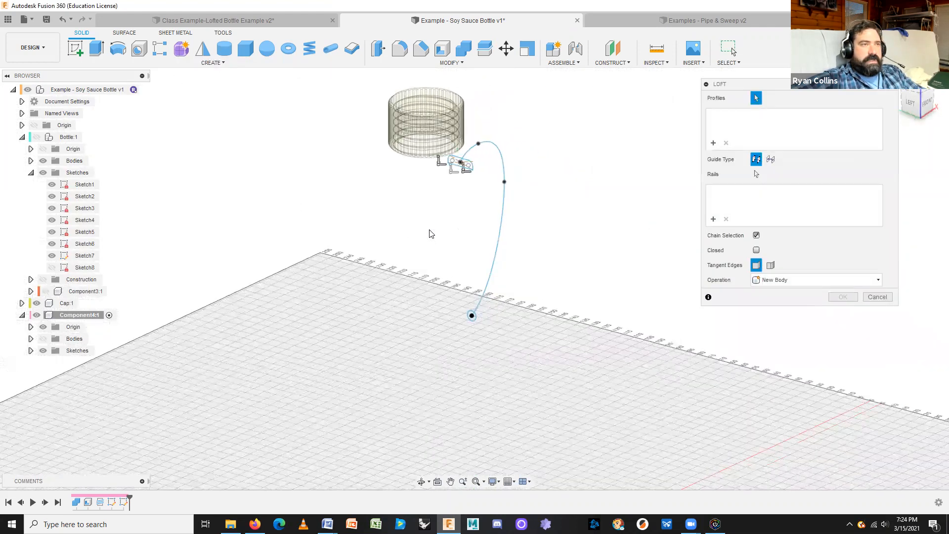
scroll(429, 234, "up", 3)
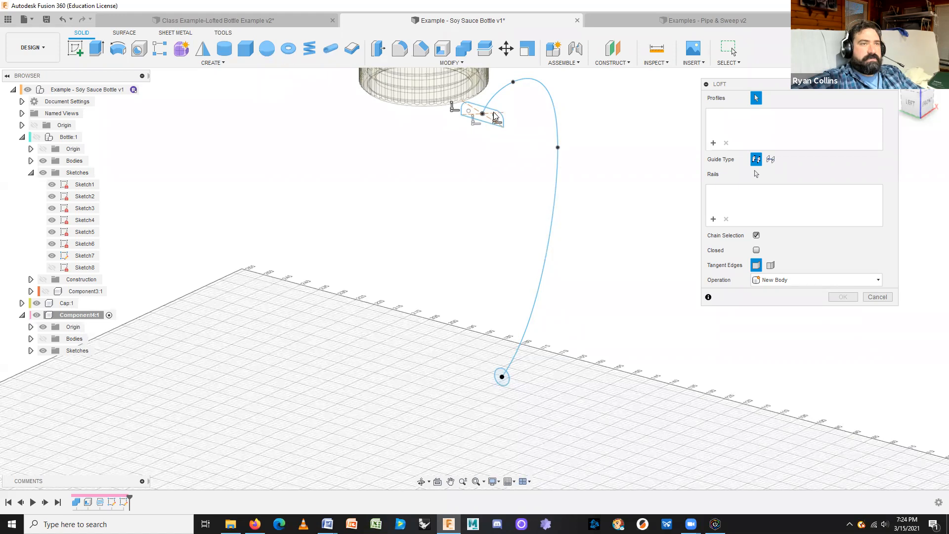
left_click(495, 115)
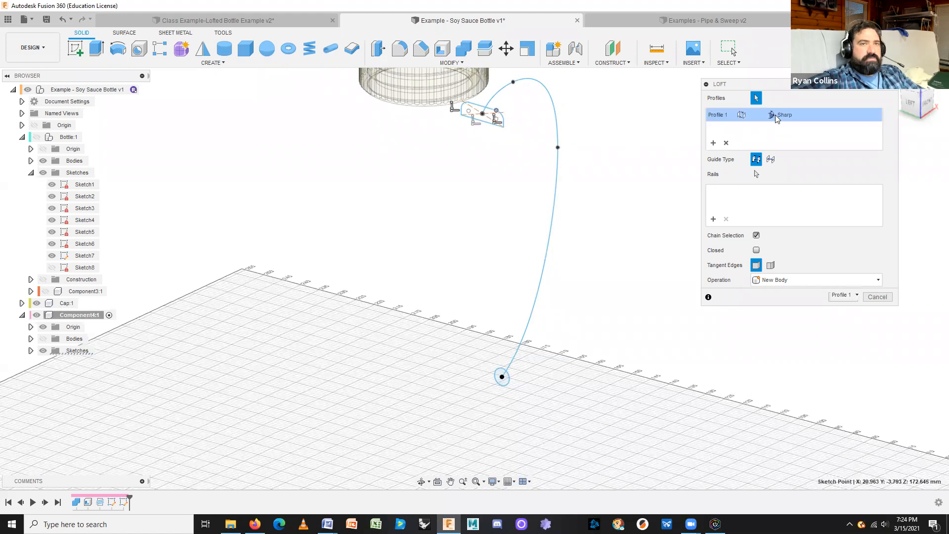
left_click(726, 142)
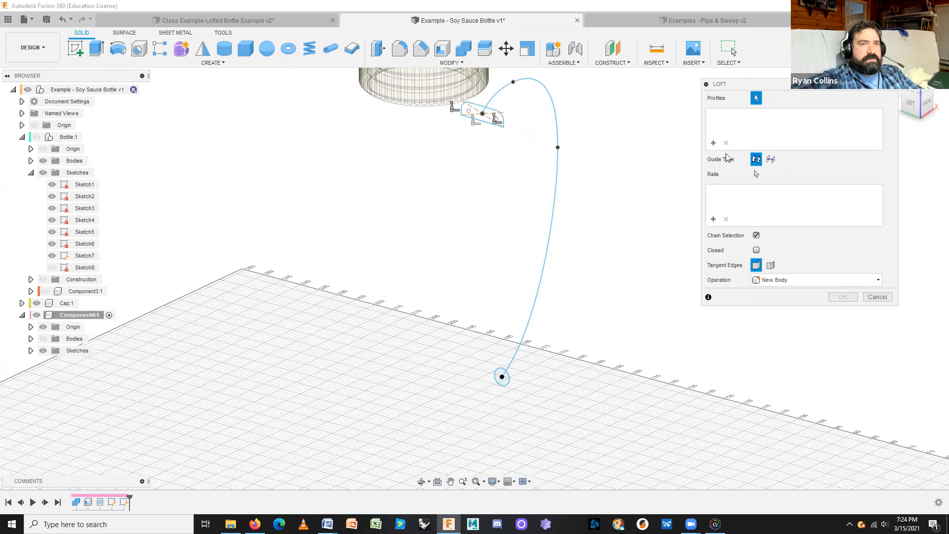
left_click(872, 297)
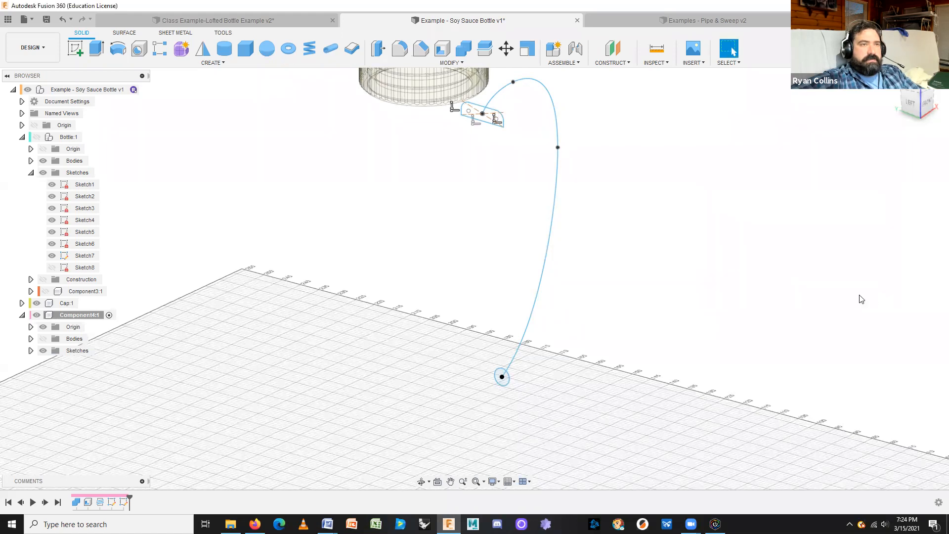
Try lofting from the circle at the spline's lower end to the rounded rectangle, then cancel the loft
scroll(723, 291, "down", 3)
middle_click_drag(722, 286, 418, 319, "shift")
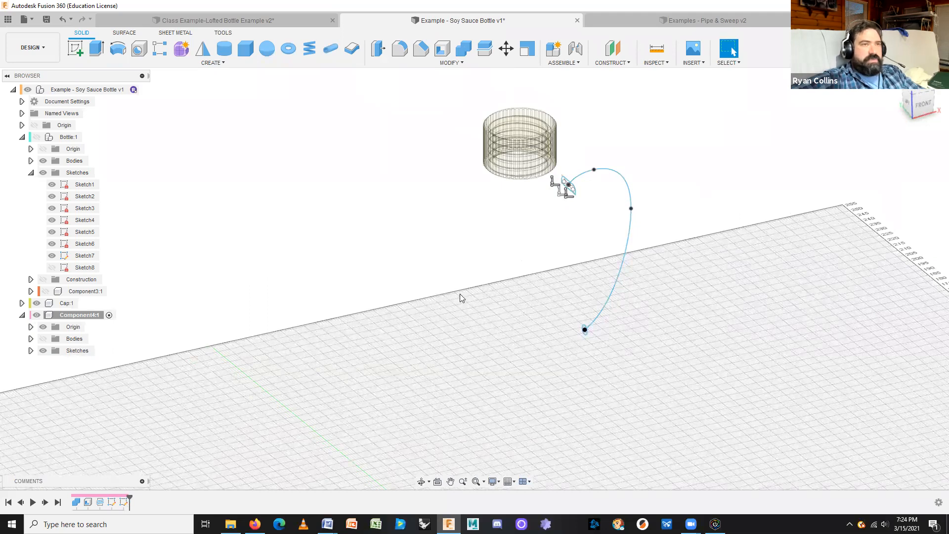
middle_click_drag(740, 225, 630, 339, "shift")
scroll(648, 252, "up", 3)
scroll(649, 251, "down", 4)
scroll(657, 247, "up", 2)
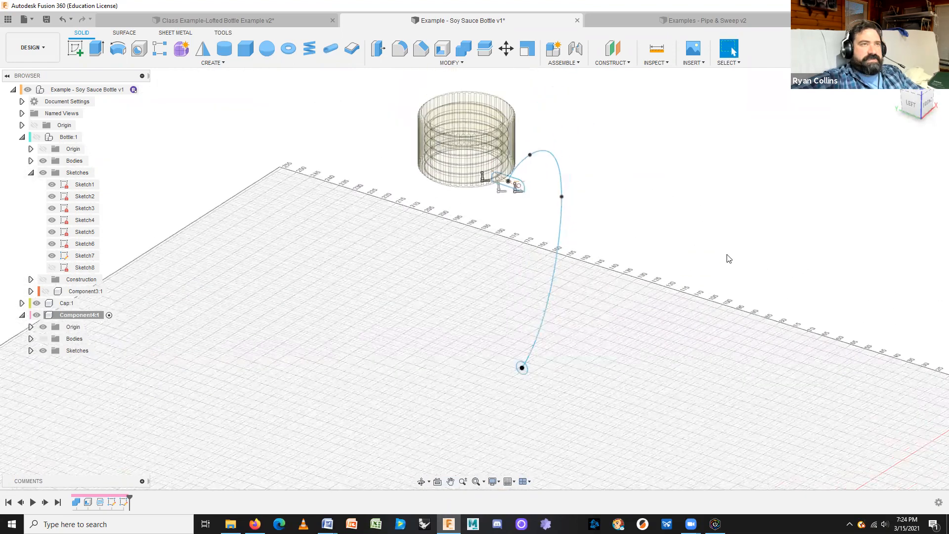
left_click(200, 63)
left_click(92, 137)
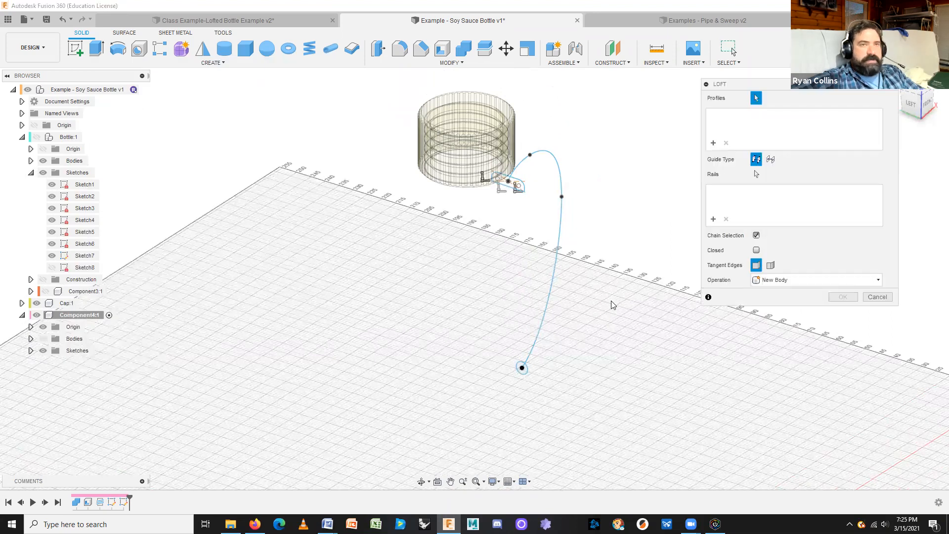
left_click(522, 370)
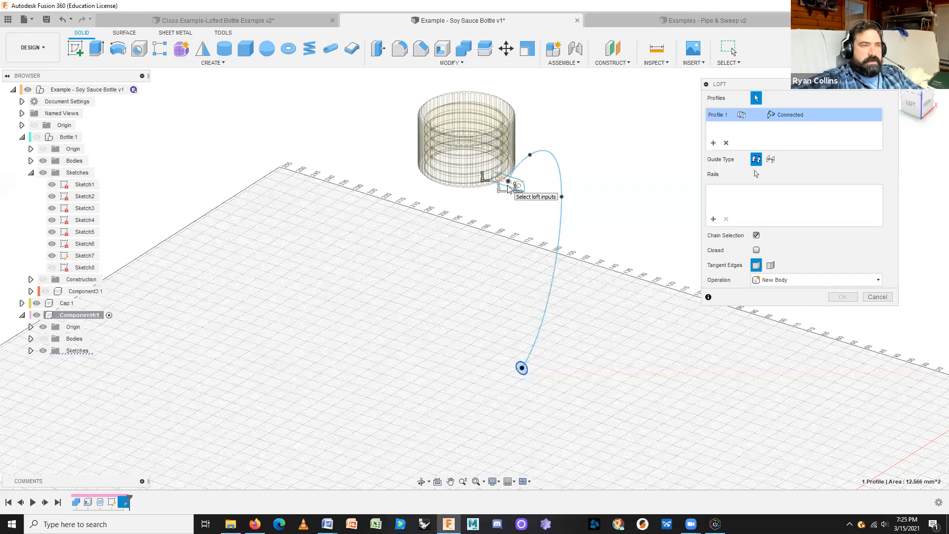
scroll(511, 187, "up", 5)
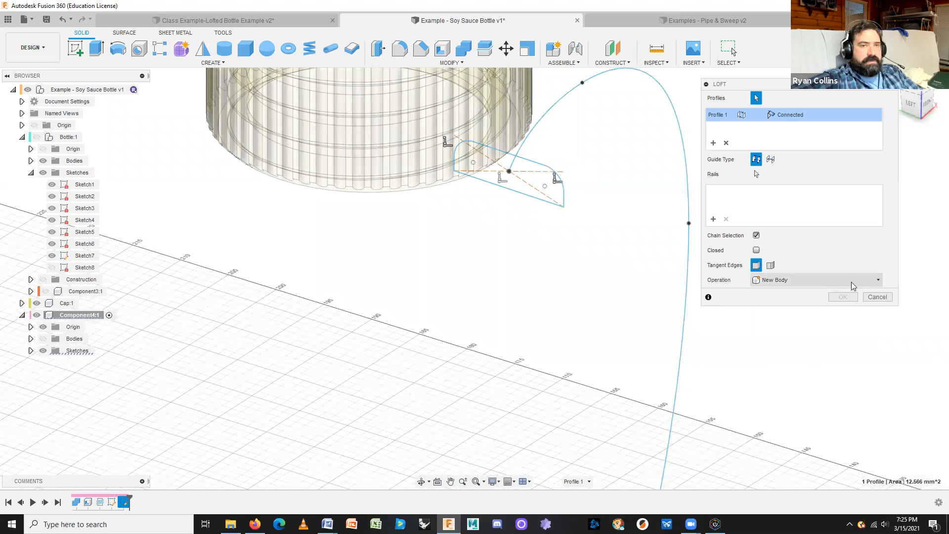
left_click(876, 297)
Open the handle component's profile sketch, Sketch2, for editing
scroll(271, 373, "down", 3)
middle_click_drag(349, 362, 340, 310)
left_click(122, 503)
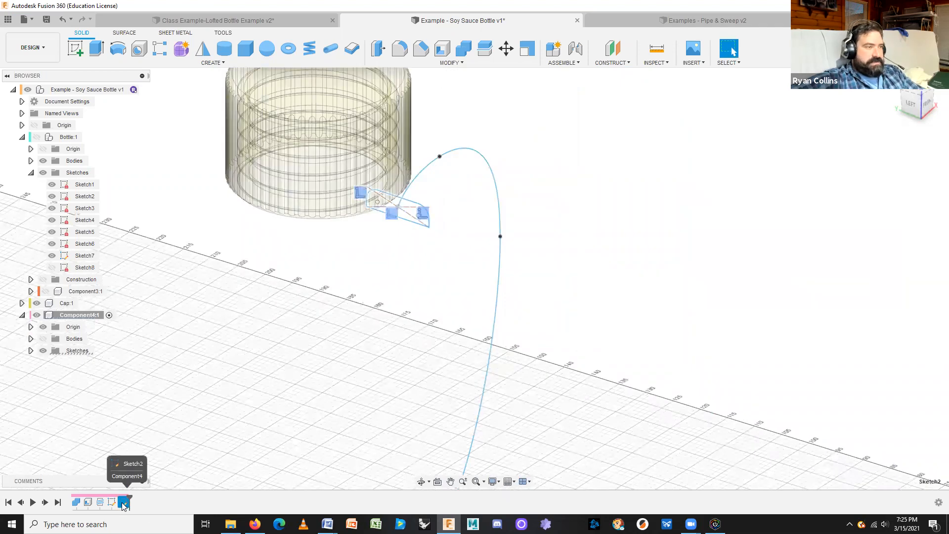
right_click(122, 503)
left_click(151, 405)
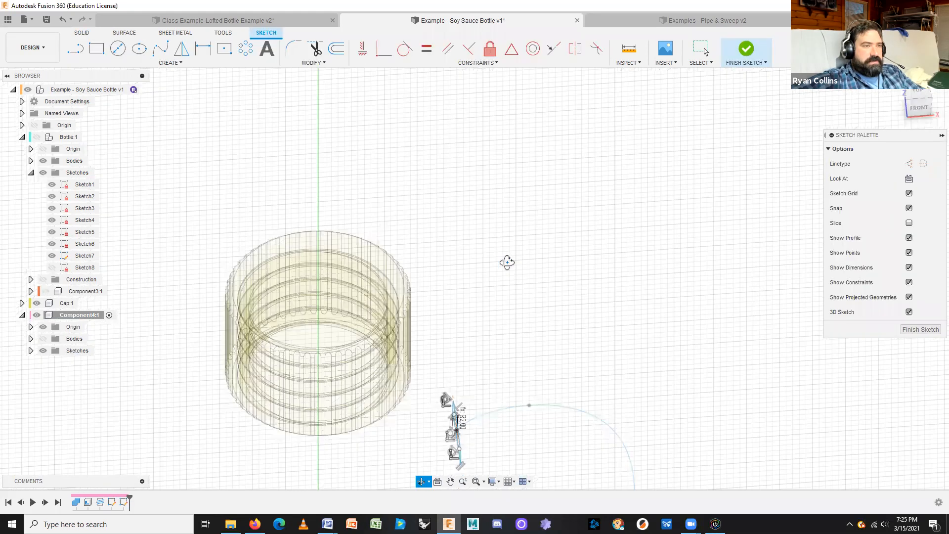
Examine the rounded rectangle and the circle at the spline's lower end to check whether each is a closed profile
mouse_move(499, 265)
middle_mouse_down("shift")
mouse_move(465, 295)
mouse_move(386, 282)
mouse_move(367, 262)
middle_mouse_up("shift")
scroll(367, 263, "up", 3)
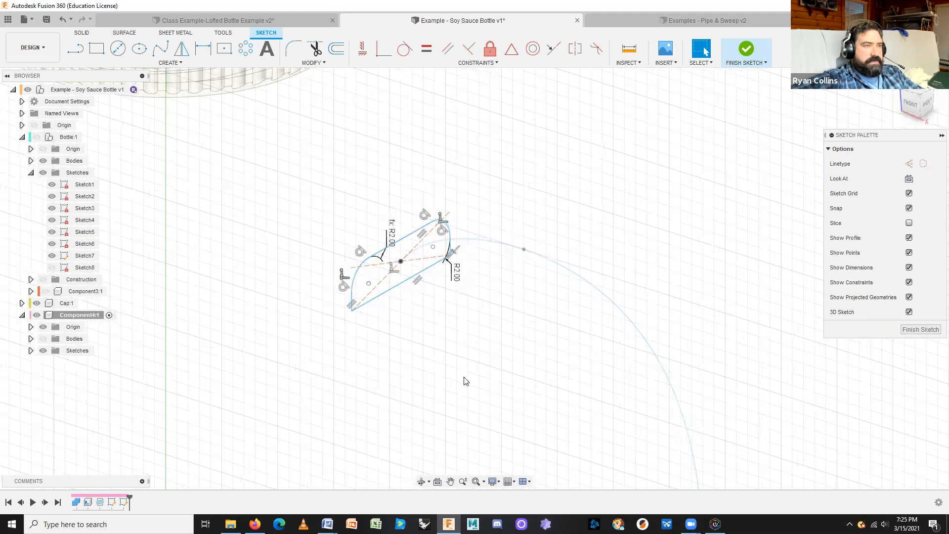
scroll(476, 383, "down", 4)
middle_click_drag(485, 397, 498, 212)
middle_click_drag(471, 346, 472, 75)
scroll(517, 171, "up", 5)
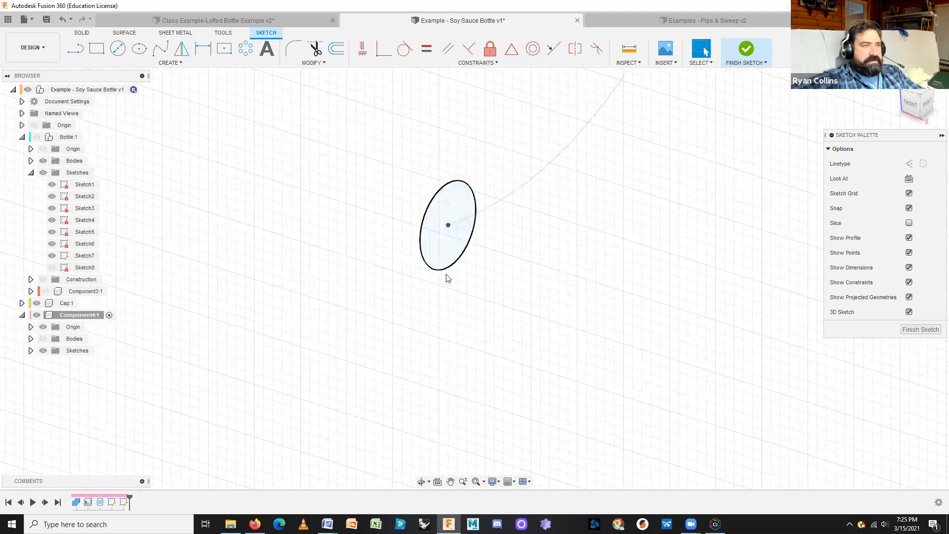
scroll(423, 207, "down", 3)
middle_click_drag(452, 153, 464, 255)
scroll(521, 106, "up", 3)
scroll(402, 220, "down", 5)
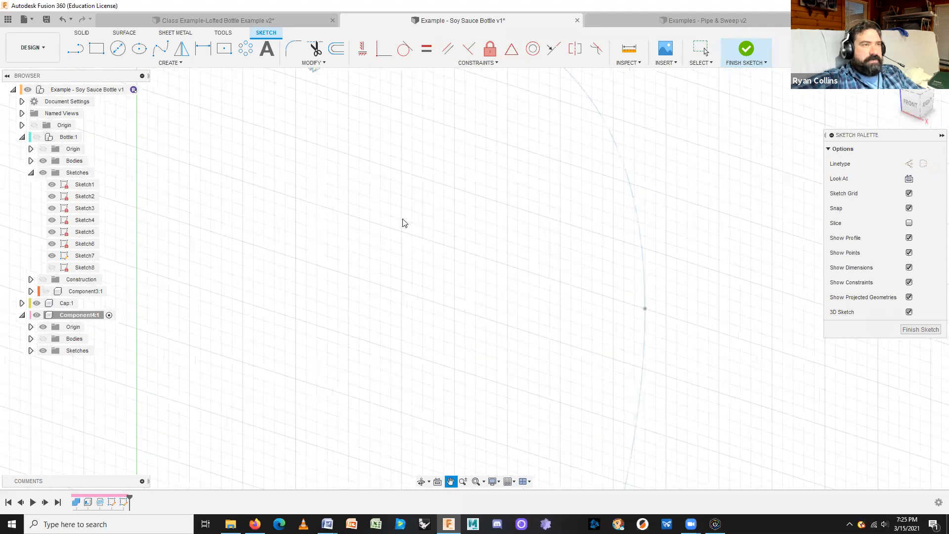
Inspect the rounded rectangle's outline, corner arcs and constraints up close and face-on
mouse_move(420, 303)
middle_mouse_down("shift")
mouse_move(481, 297)
mouse_move(503, 206)
mouse_move(492, 368)
mouse_move(364, 146)
mouse_move(400, 205)
middle_mouse_up("shift")
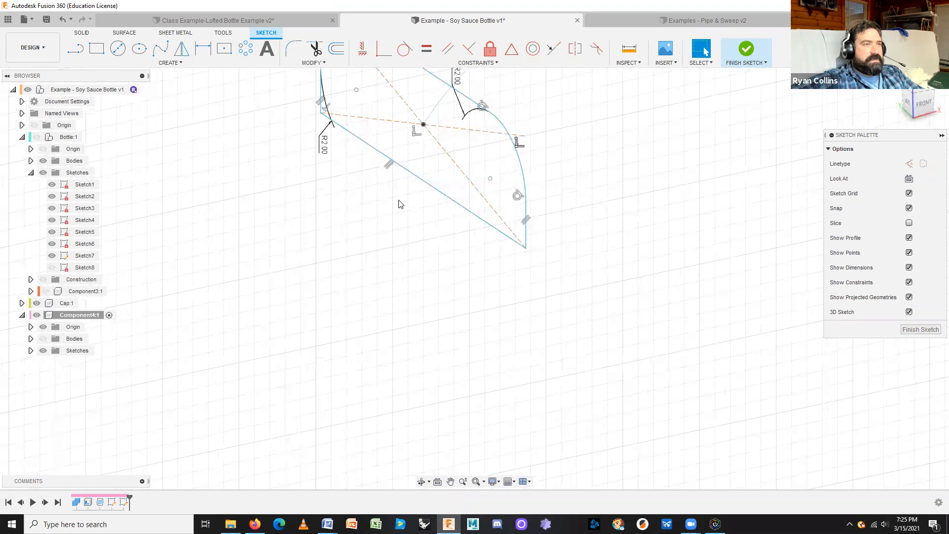
mouse_move(408, 246)
middle_mouse_down("shift")
mouse_move(428, 310)
mouse_move(447, 307)
mouse_move(378, 243)
mouse_move(534, 349)
mouse_move(525, 346)
middle_mouse_up("shift")
scroll(525, 345, "down", 2)
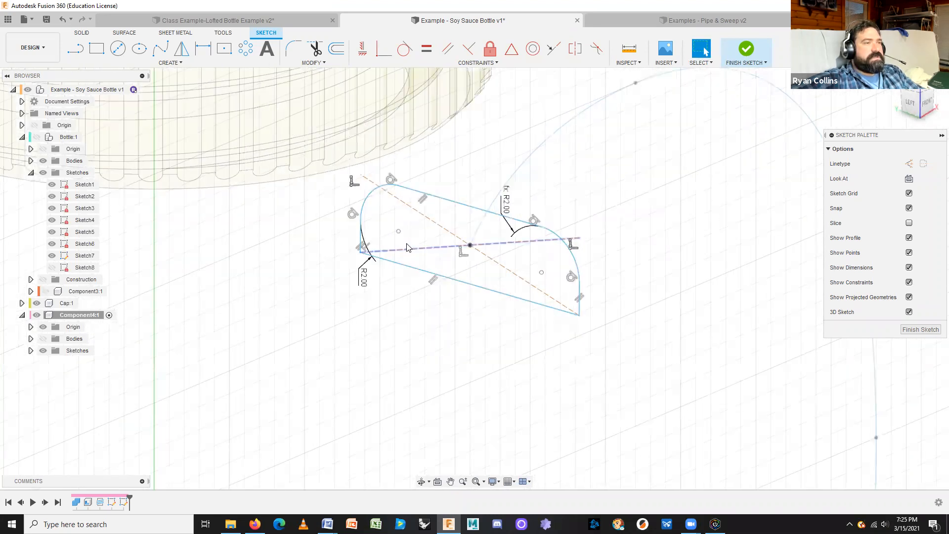
scroll(514, 325, "up", 2)
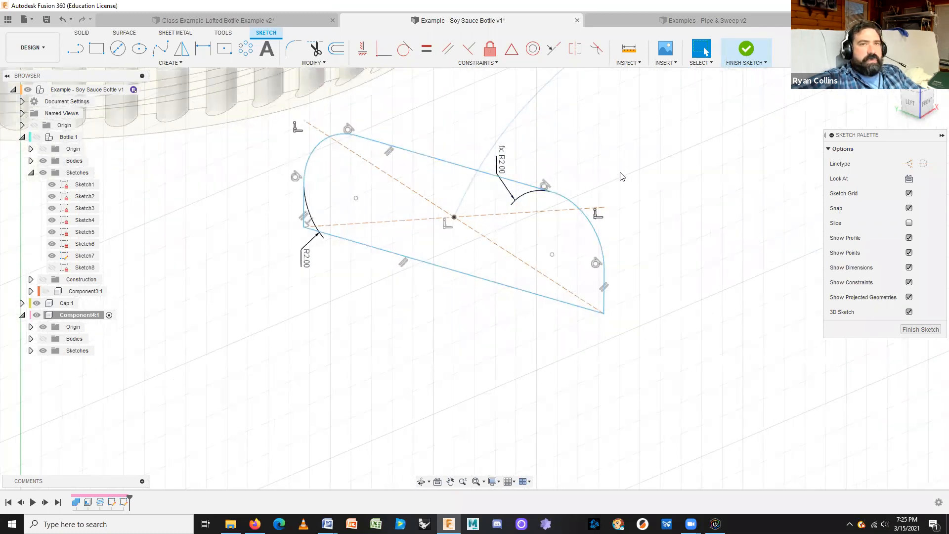
middle_click_drag(650, 369, 671, 286, "shift")
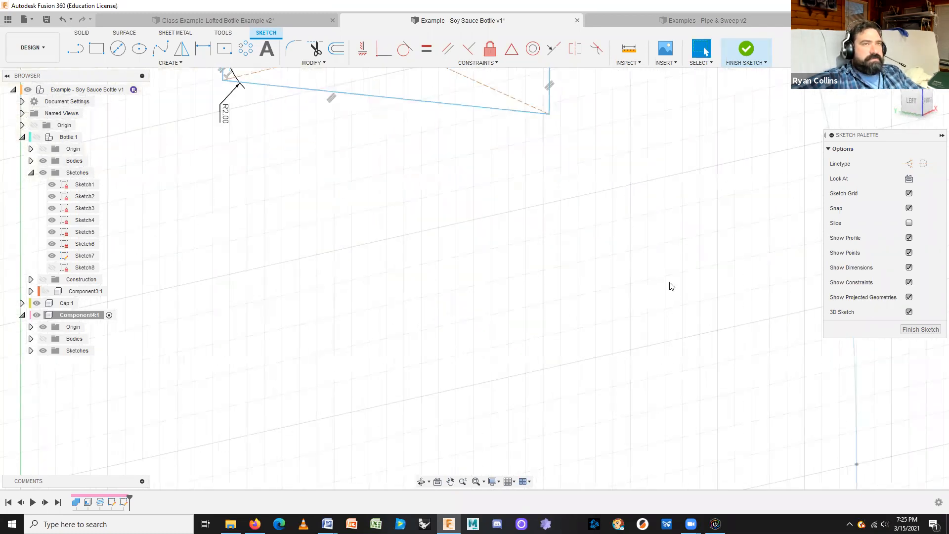
left_click(912, 103)
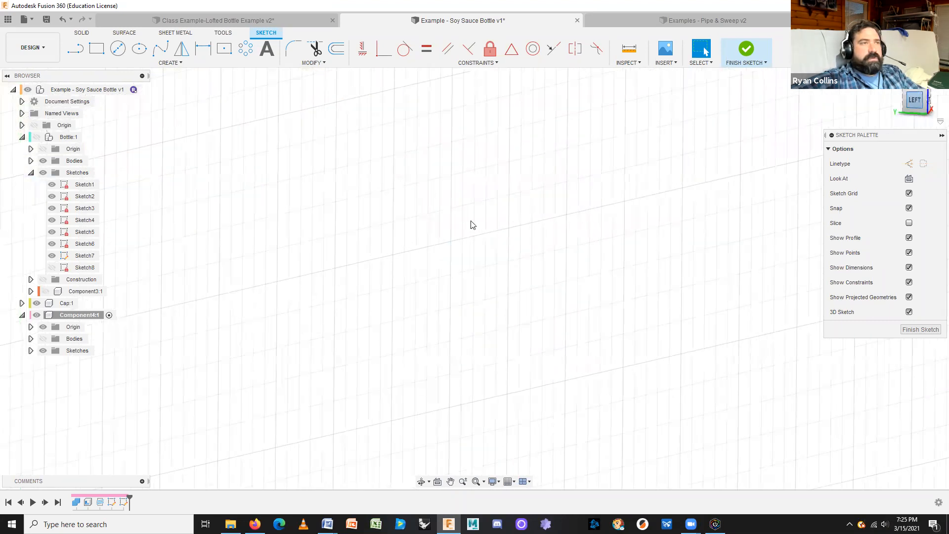
scroll(405, 346, "down", 5)
middle_click_drag(420, 324, 448, 261)
scroll(295, 290, "up", 6)
scroll(242, 255, "up", 5)
mouse_move(354, 373)
middle_mouse_down()
mouse_move(526, 316)
mouse_move(610, 351)
middle_mouse_up()
scroll(285, 299, "up", 3)
middle_click_drag(351, 258, 308, 343)
Try re-entering the rounded rectangle's linked corner radius as a reference to the opposite corner's radius dimension
left_click(229, 307)
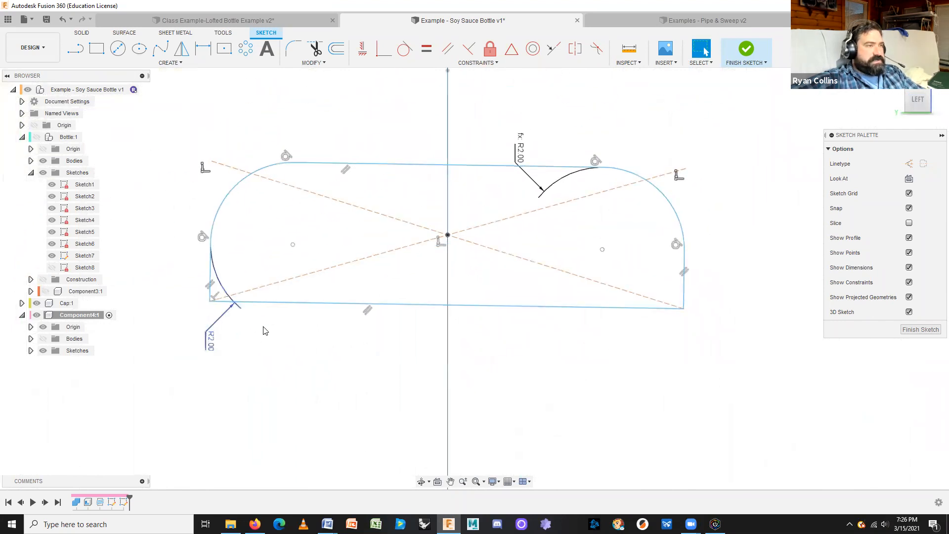
double_click(520, 151)
left_click(208, 344)
left_click(209, 344)
left_click(212, 348)
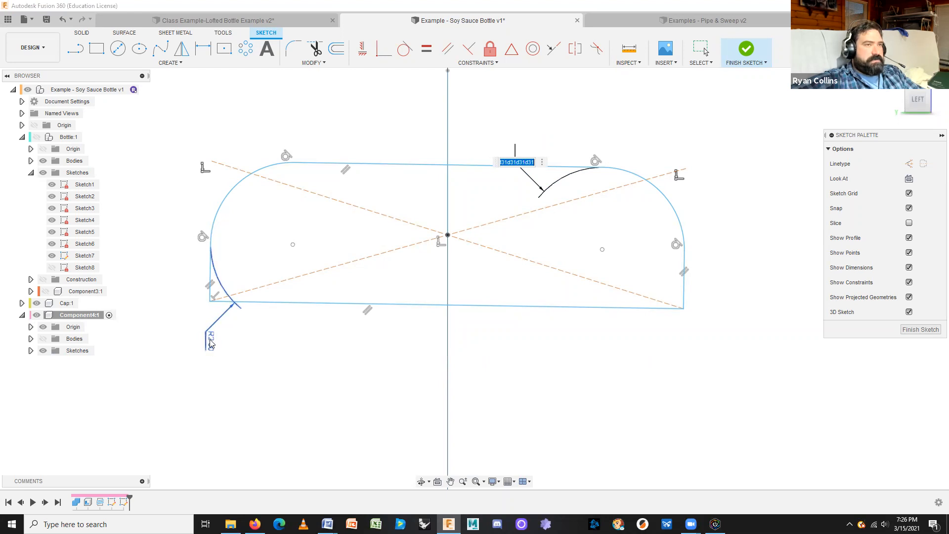
key("BackSpace")
left_click(210, 343)
key("Return")
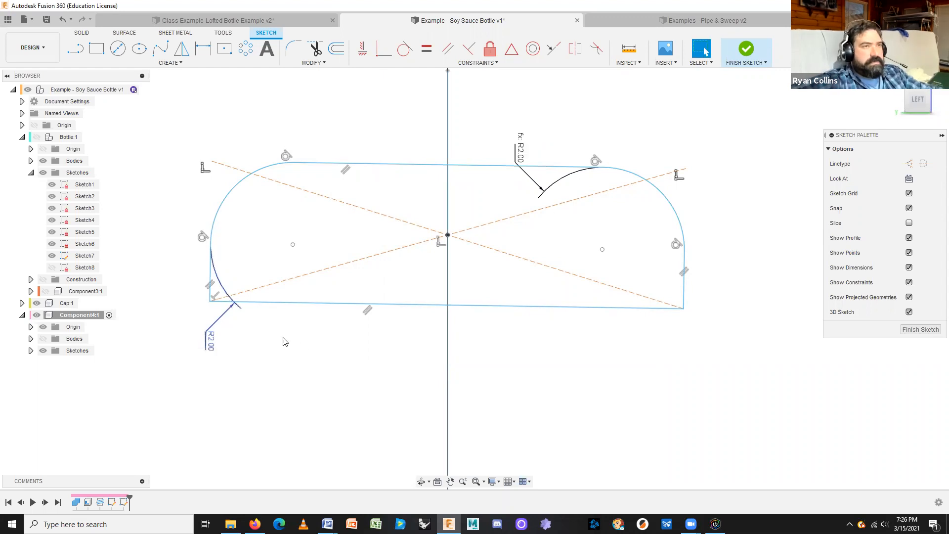
Try a driving corner radius of 1 mm on the rounded rectangle, then undo the change
right_click(211, 344)
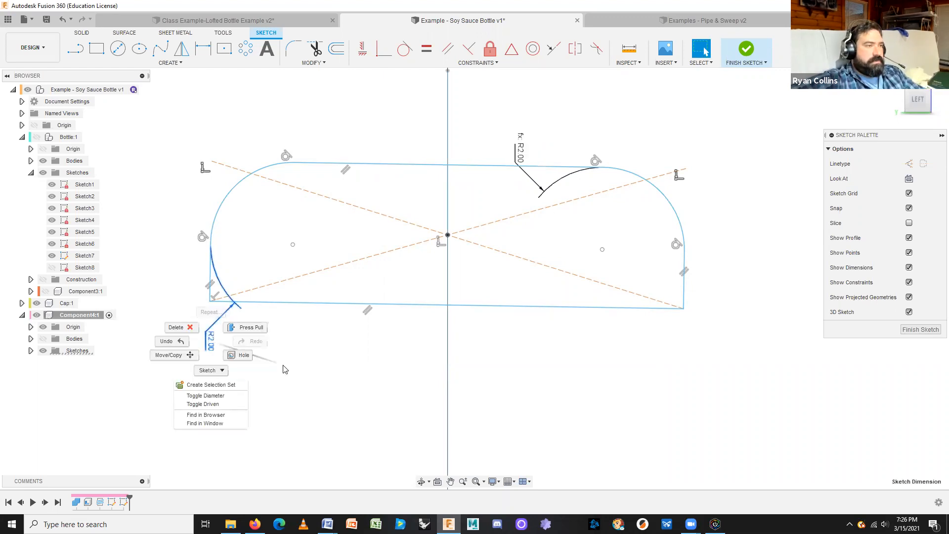
left_click(198, 344)
double_click(210, 340)
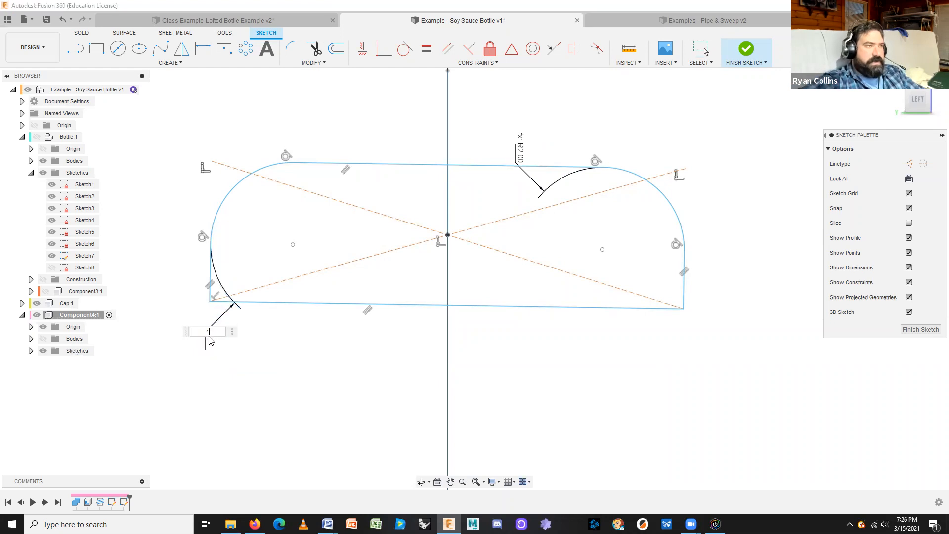
type("1")
key("Return")
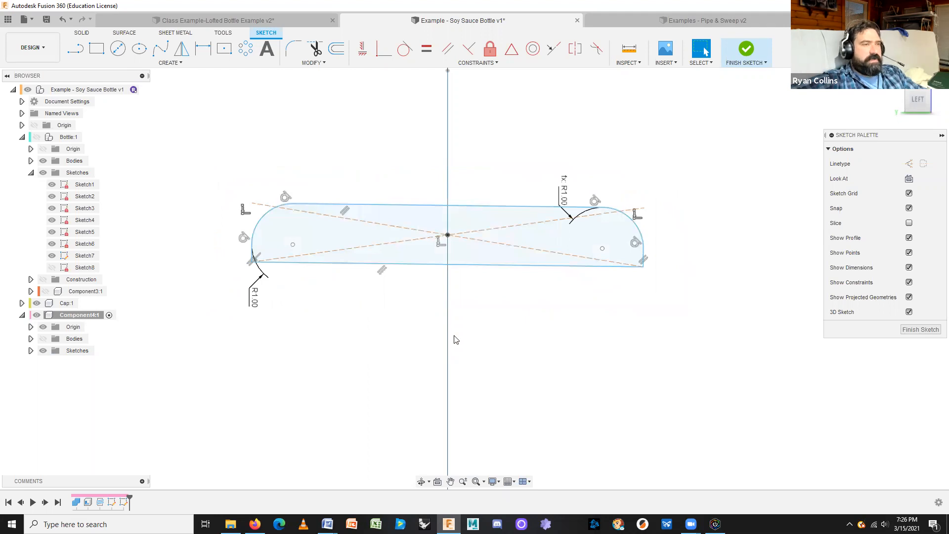
key("ctrl+z")
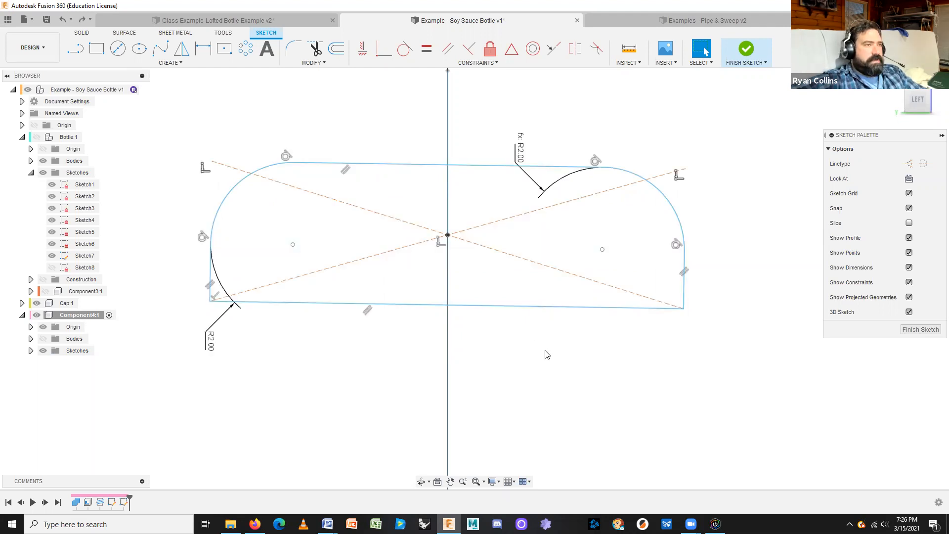
Delete the rounded rectangle's entire outline from the sketch
middle_click_drag(529, 347, 410, 354, "shift")
left_click(518, 282)
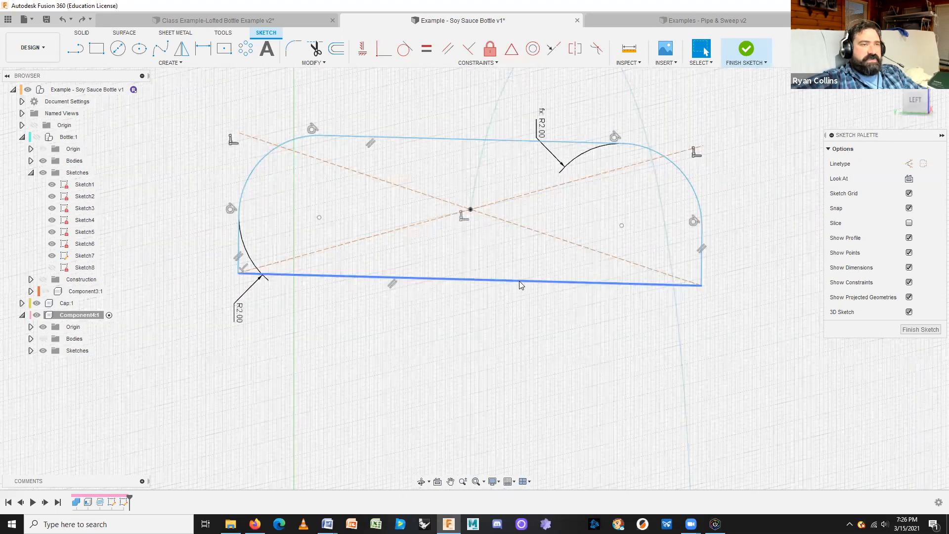
double_click(519, 282)
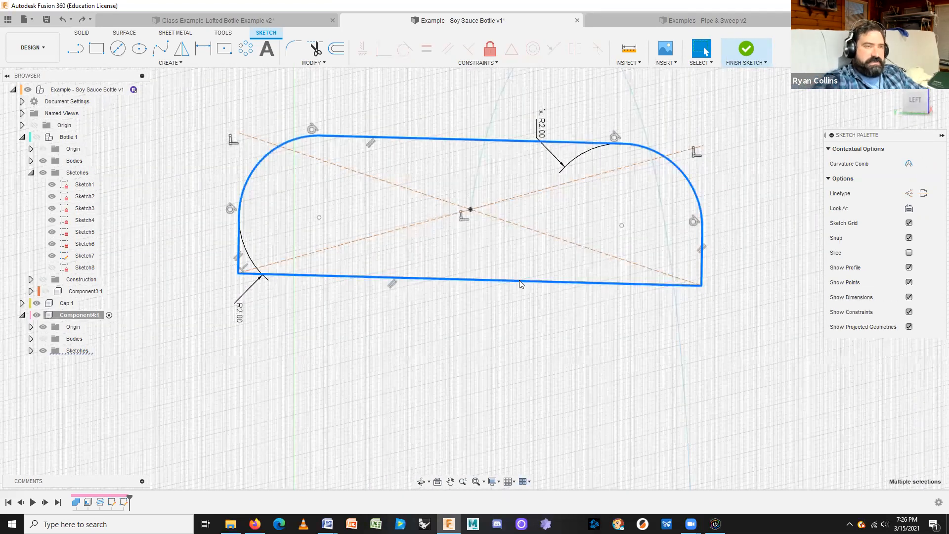
key("Delete")
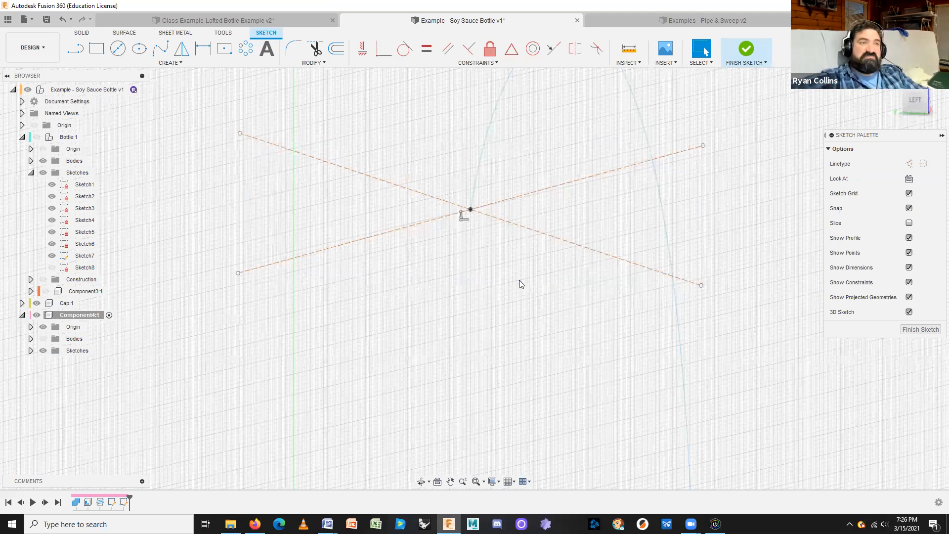
Delete the two remaining diagonal construction lines that cross at the spline's upper endpoint
left_click(919, 104)
scroll(403, 366, "down", 5)
middle_click_drag(481, 292, 638, 170)
scroll(437, 252, "up", 5)
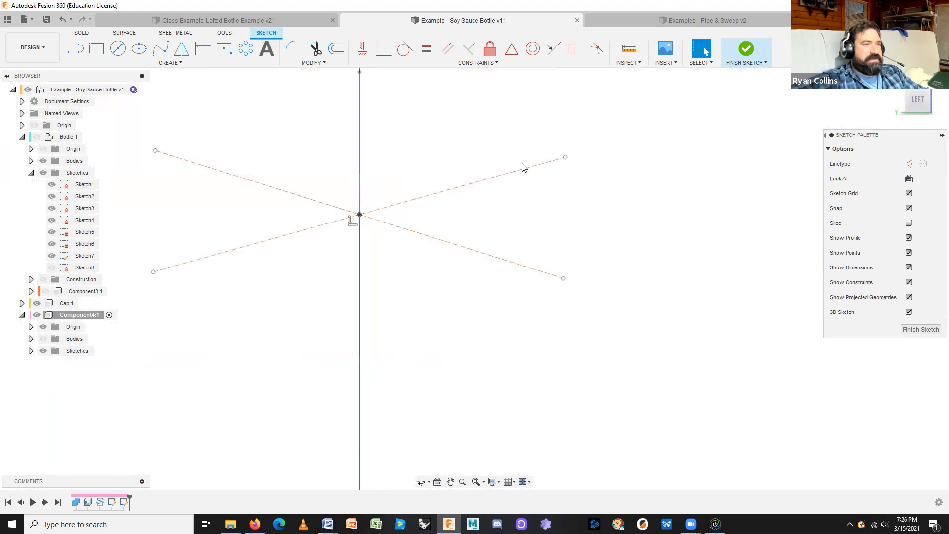
left_click(521, 171)
key("Delete")
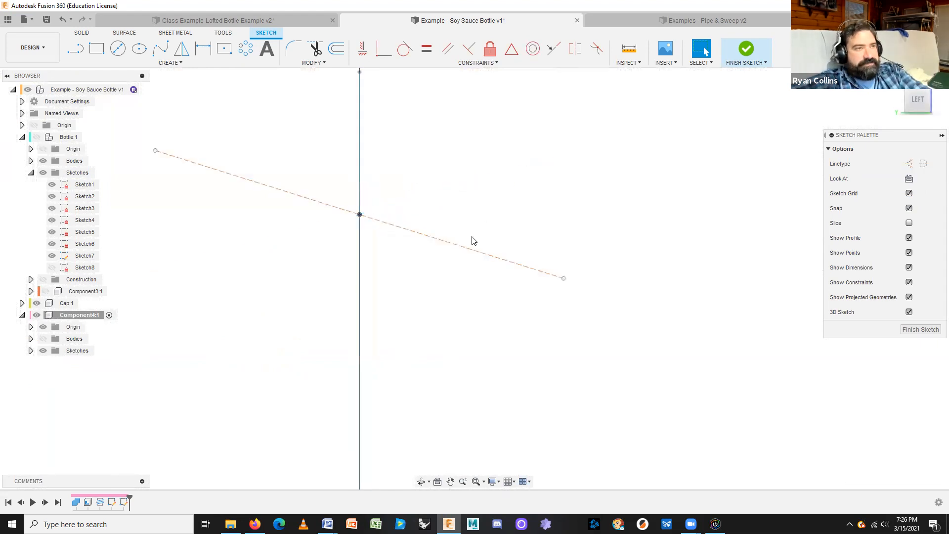
left_click(463, 248)
key("Delete")
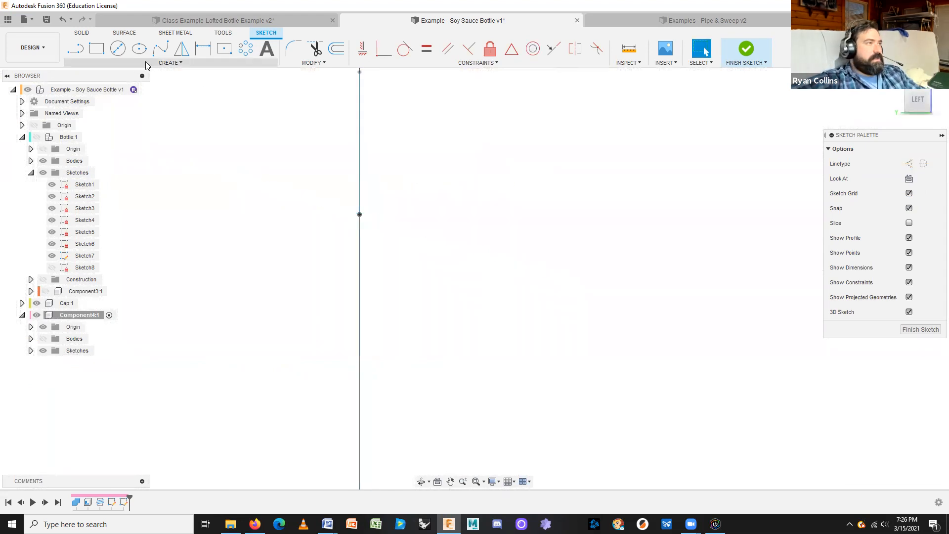
Draw a center rectangle 12 mm wide and 8 mm high, centered on the spline's upper endpoint
left_click(224, 48)
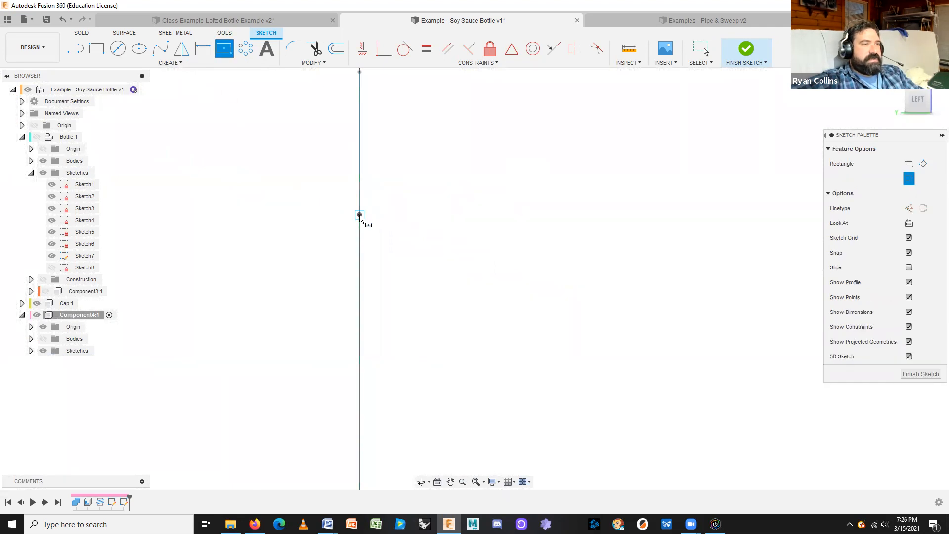
left_click(359, 215)
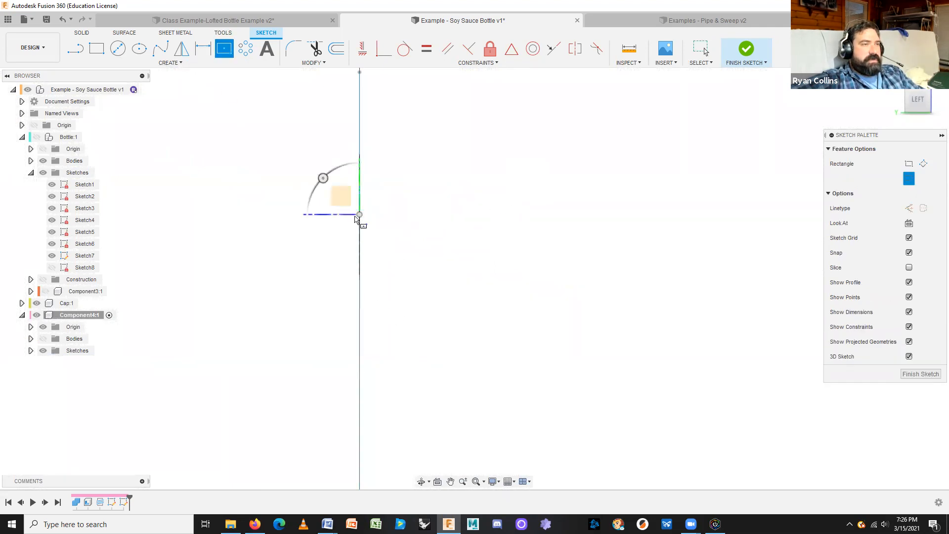
left_click(359, 215)
scroll(409, 204, "down", 3)
scroll(411, 228, "up", 3)
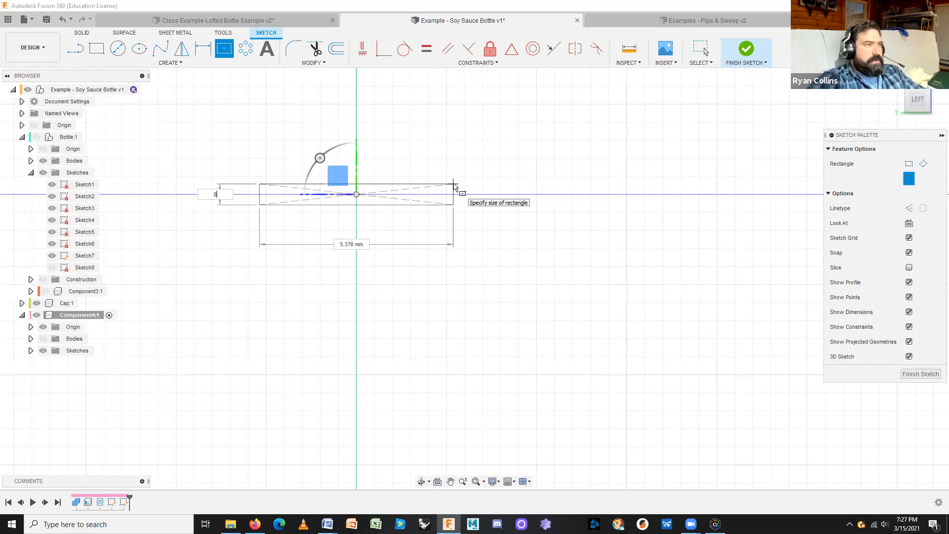
key("Tab")
type("12")
key("Tab")
key("Return")
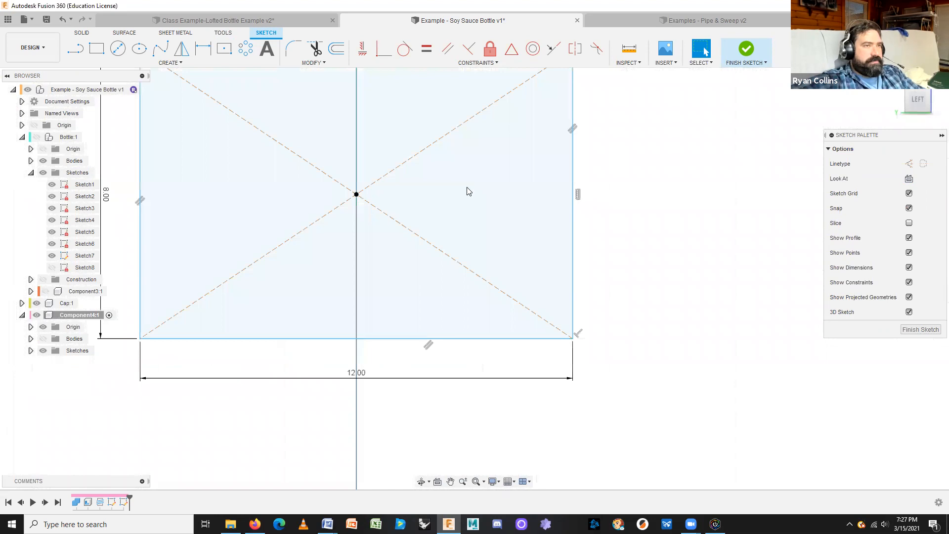
Fillet the rectangle's two upper corners with a 2 mm radius each
scroll(454, 188, "down", 3)
left_click(293, 48)
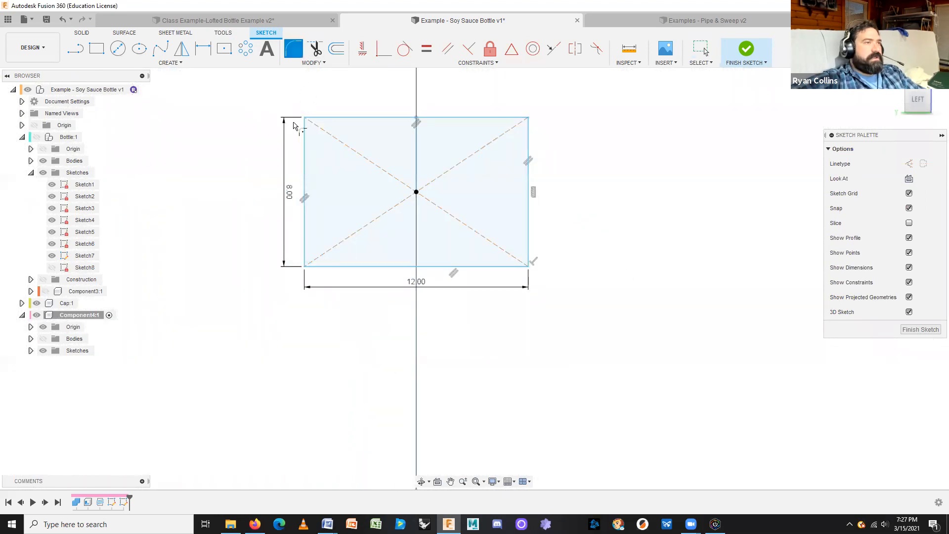
left_click(305, 137)
left_click(320, 118)
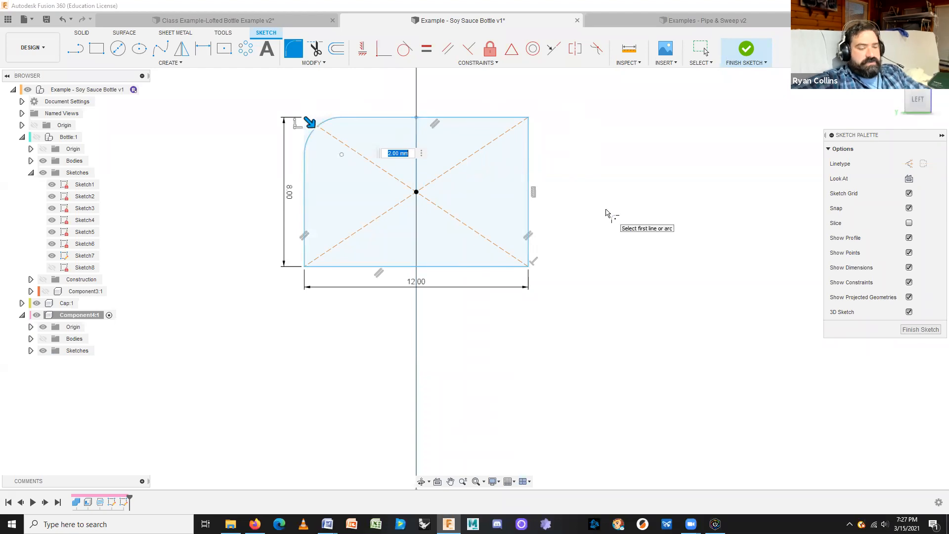
key("Escape")
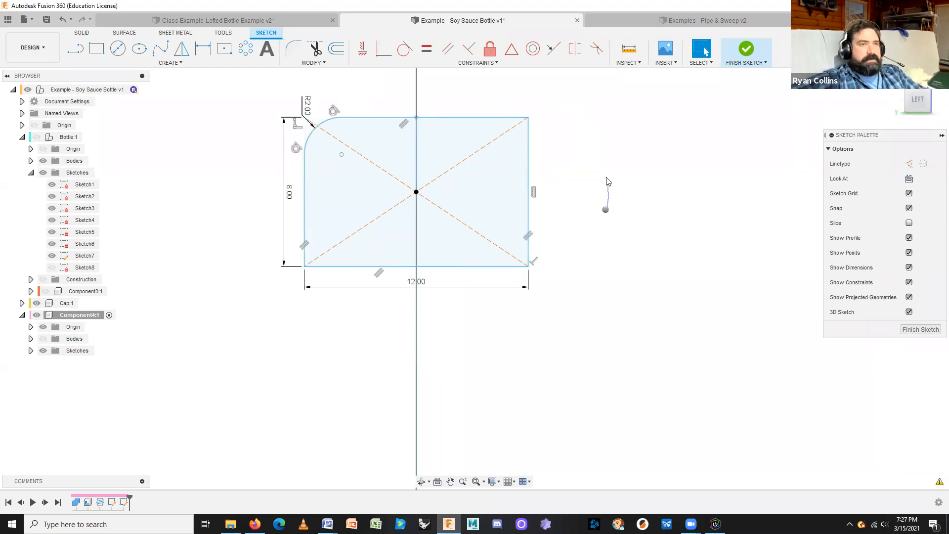
right_click_drag(606, 165, 606, 166)
left_click(509, 118)
left_click(529, 138)
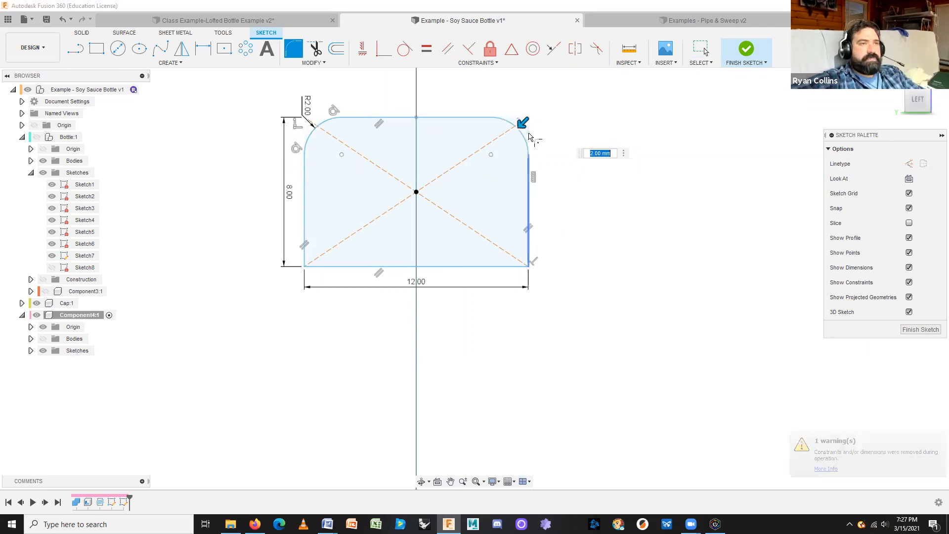
key("Escape")
Fillet the rectangle's two lower corners with a 2 mm radius each
right_click(593, 206)
left_click(594, 171)
left_click(528, 218)
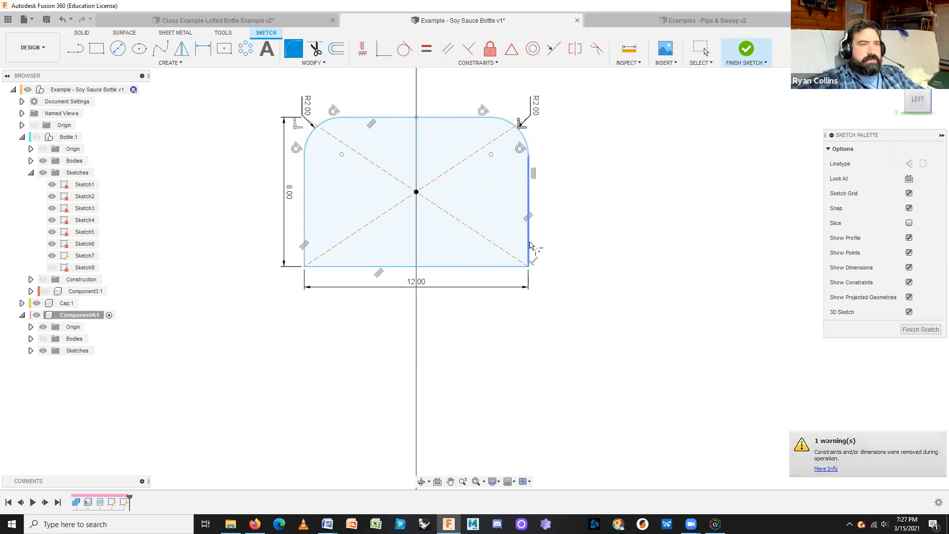
left_click(493, 267)
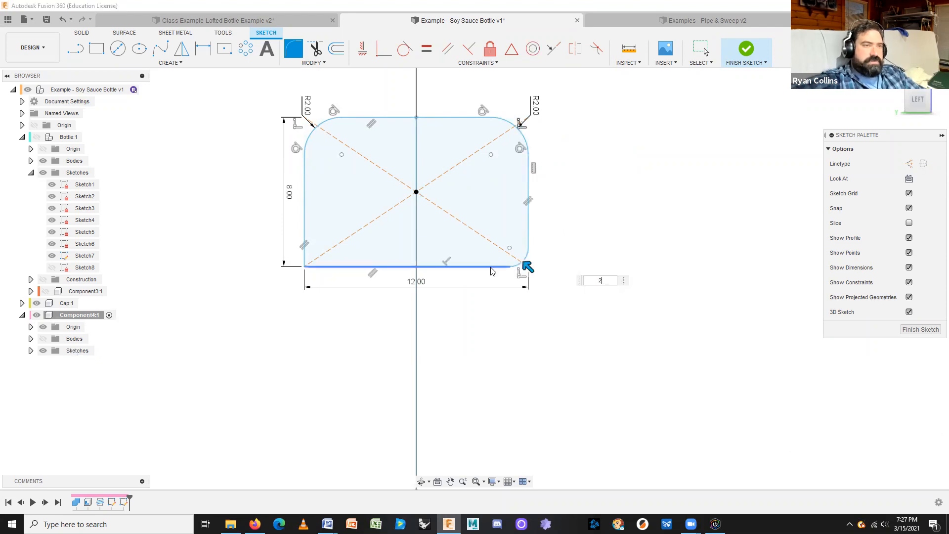
key("Return")
right_click(629, 262)
left_click(631, 206)
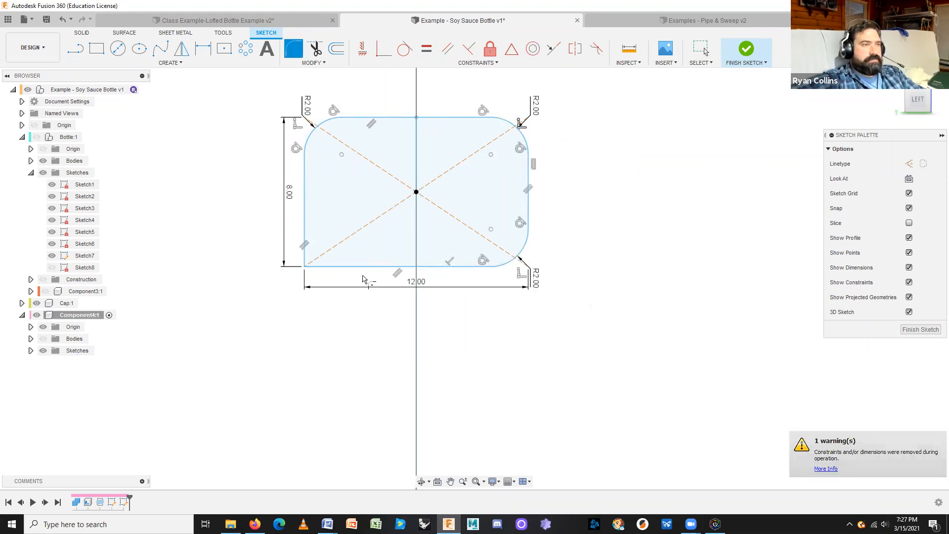
left_click(356, 267)
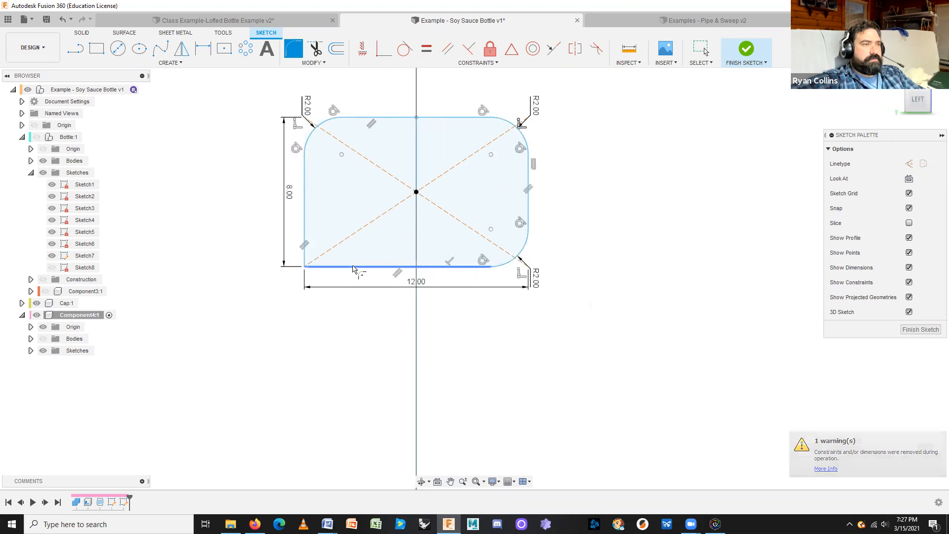
left_click(306, 233)
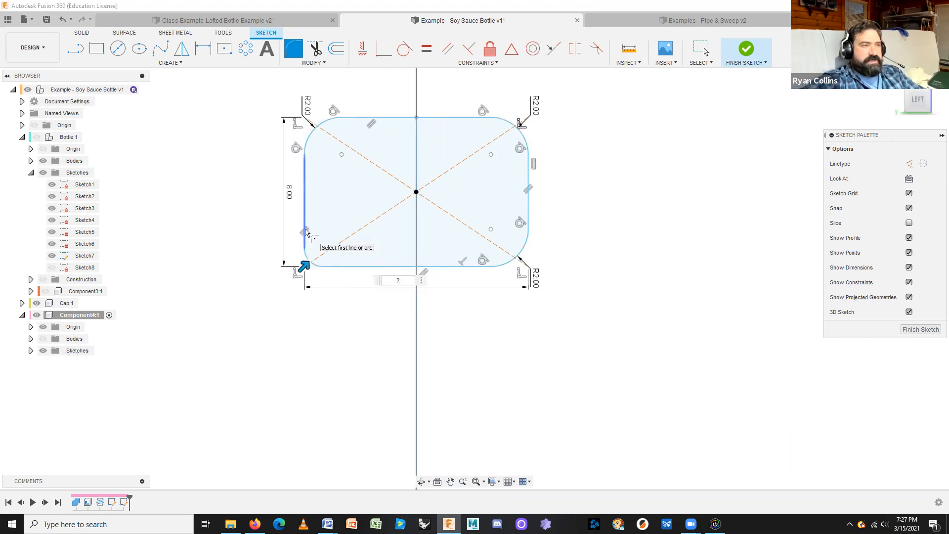
key("Return")
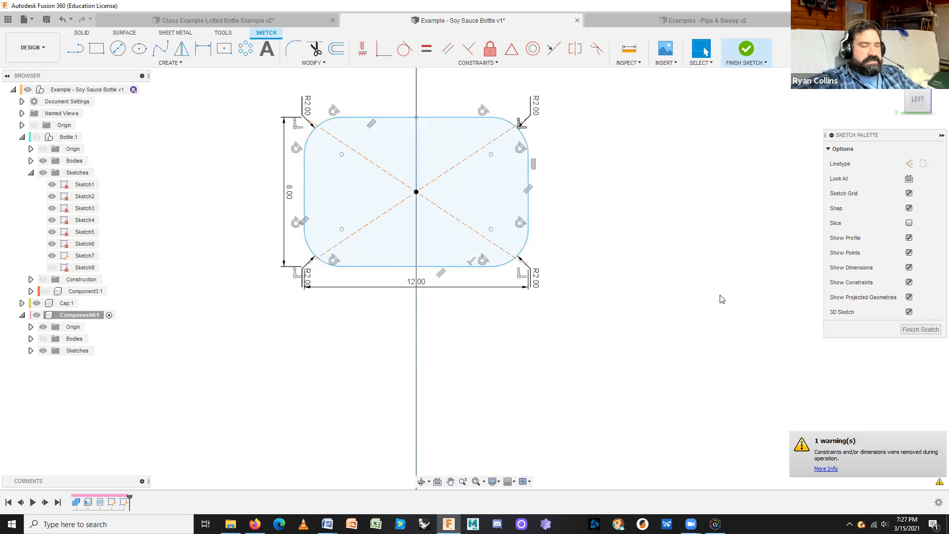
Finish the sketch and set up a loft from the rounded rectangle to the lower circle, using the spline as the centerline
mouse_move(728, 291)
middle_mouse_down("shift")
mouse_move(699, 300)
mouse_move(767, 135)
mouse_move(697, 120)
mouse_move(747, 107)
middle_mouse_up("shift")
scroll(752, 390, "down", 5)
middle_click_drag(767, 402, 589, 206)
scroll(590, 209, "down", 1)
middle_click_drag(658, 344, 642, 329)
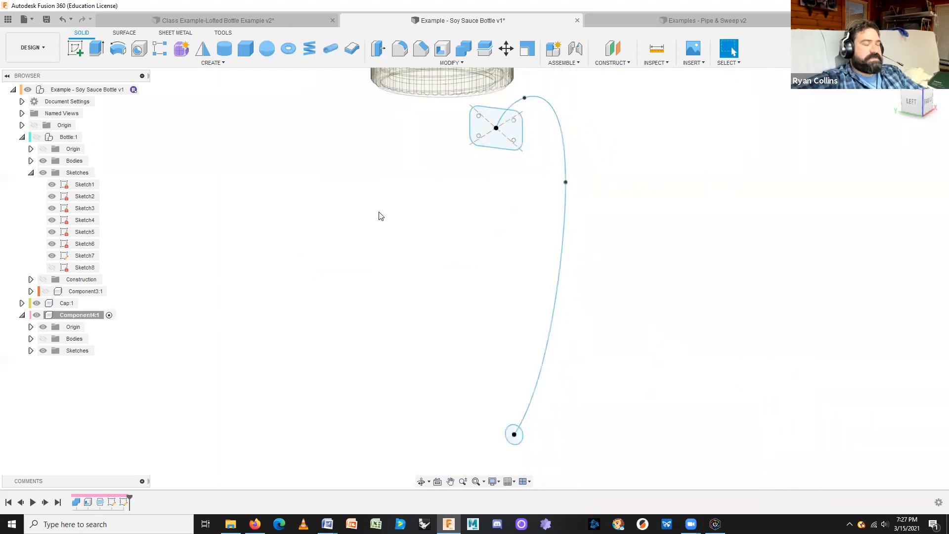
left_click(216, 64)
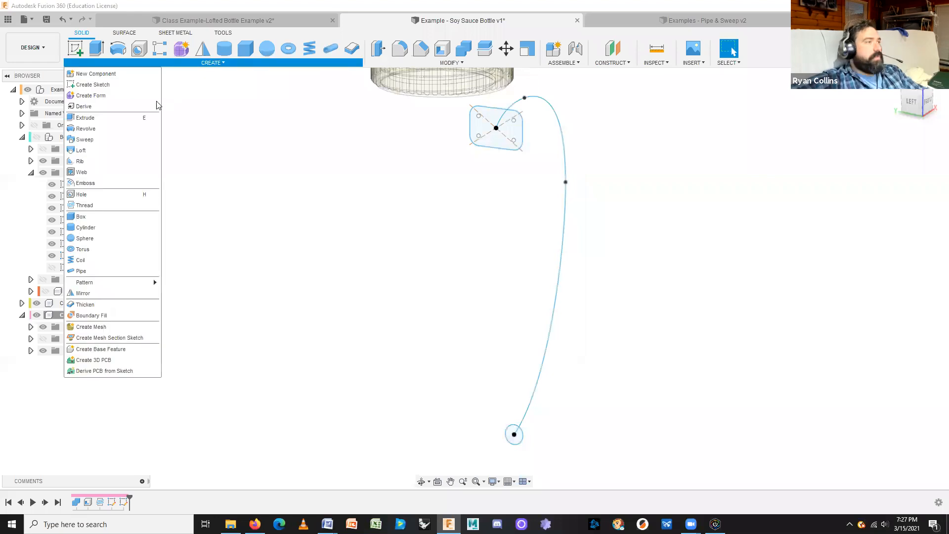
left_click(81, 150)
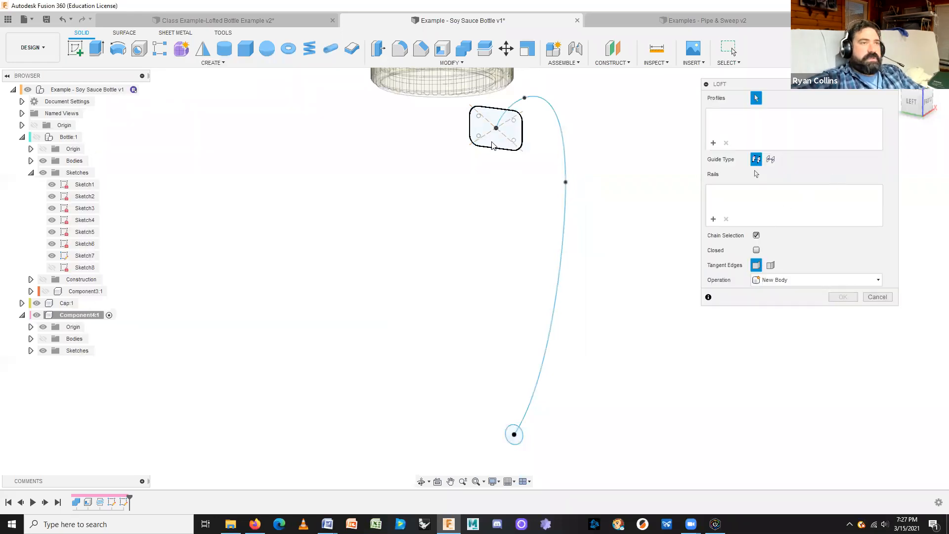
left_click(495, 128)
left_click(515, 435)
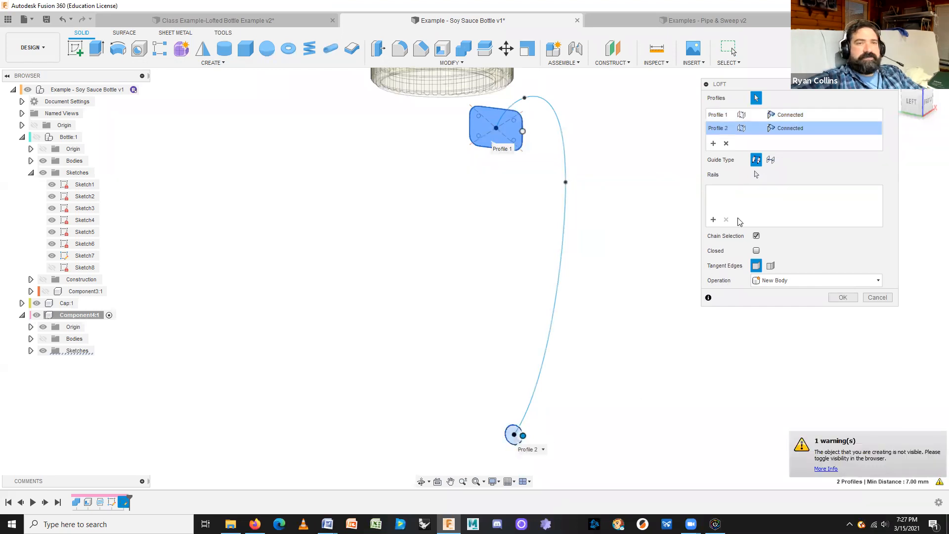
left_click(770, 159)
left_click(566, 167)
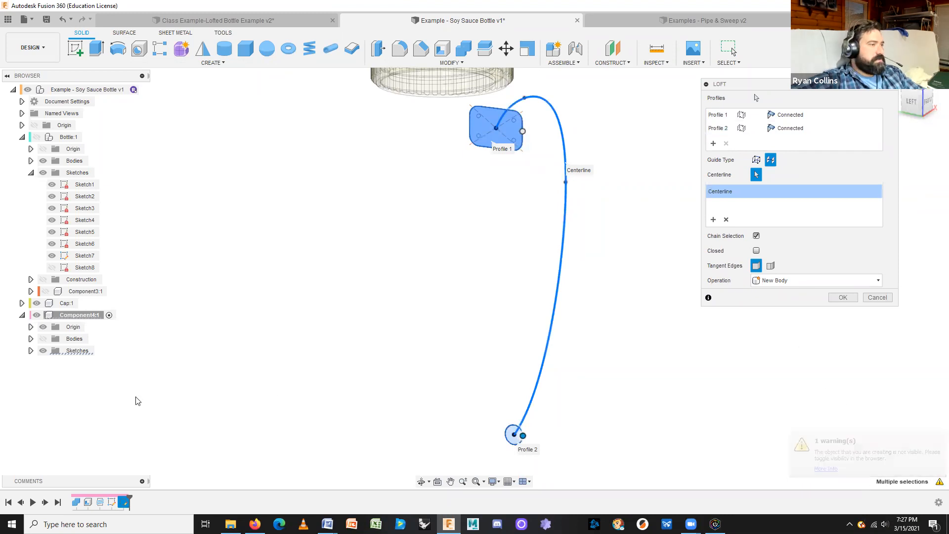
Show the handle component's bodies and complete the loft as a new body
left_click(43, 339)
middle_click_drag(737, 423, 686, 413, "shift")
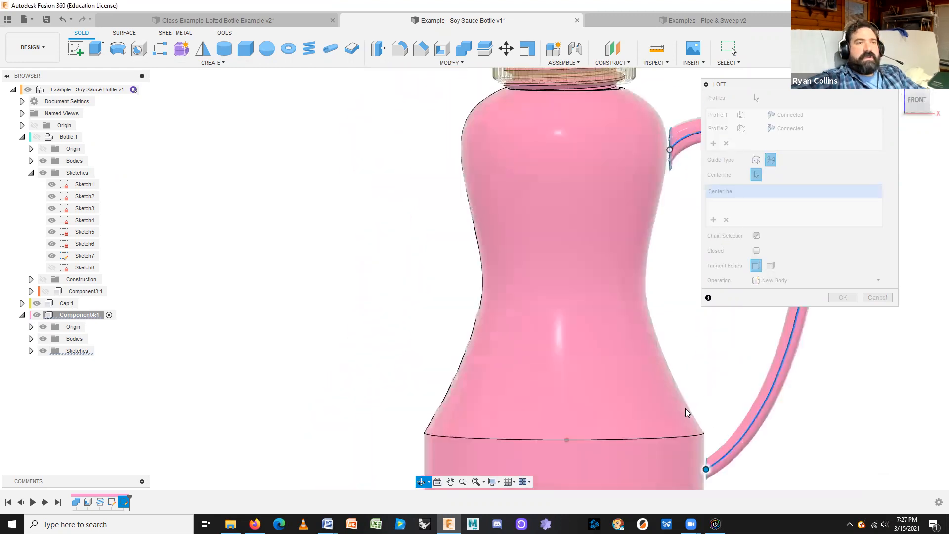
middle_click_drag(831, 449, 637, 368)
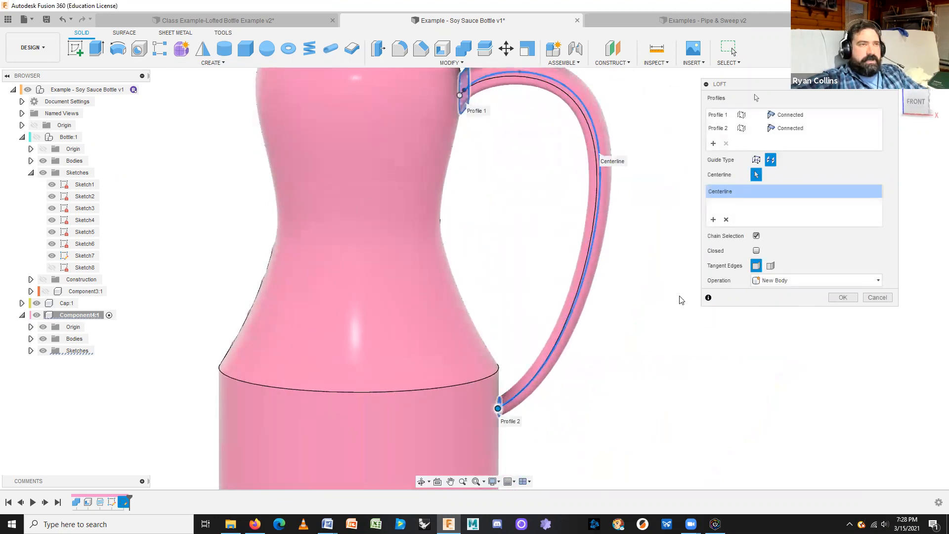
scroll(656, 369, "down", 2)
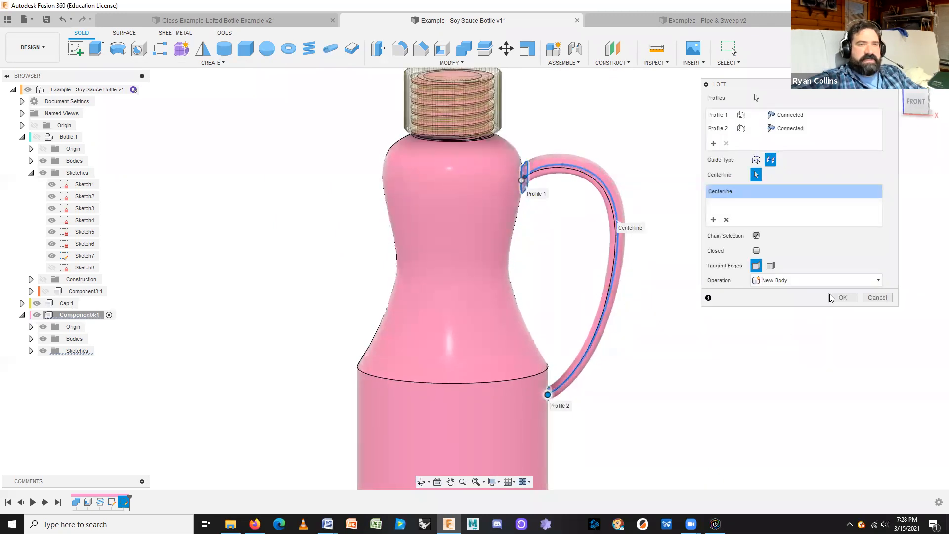
left_click(842, 297)
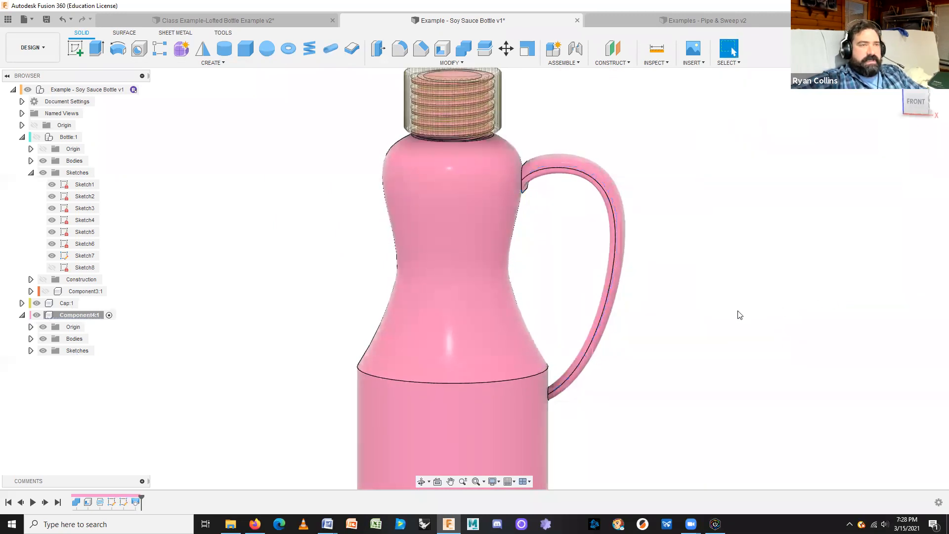
Start Move/Copy with the object type set to Bodies and select the lofted handle
mouse_move(718, 340)
middle_mouse_down("shift")
mouse_move(726, 334)
mouse_move(710, 346)
middle_mouse_up("shift")
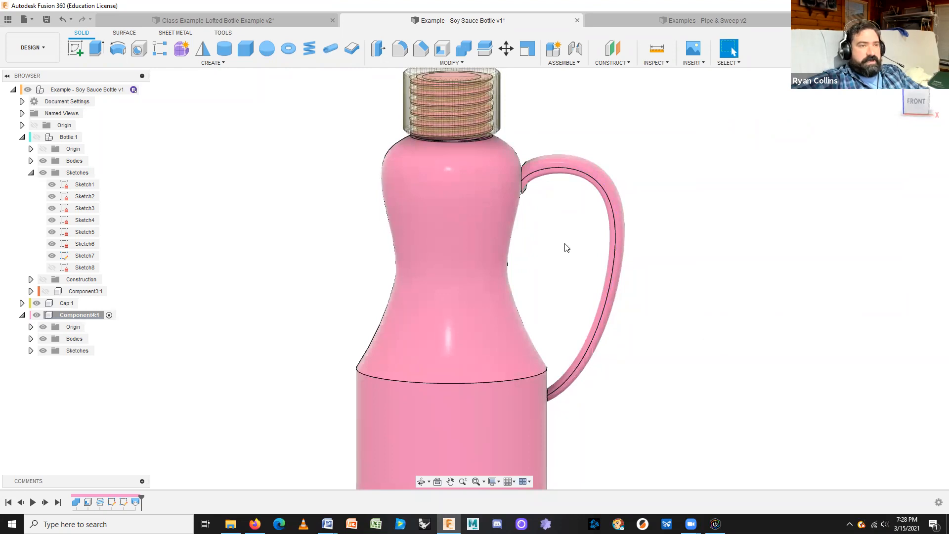
scroll(563, 244, "up", 4)
mouse_move(562, 243)
middle_mouse_down("shift")
mouse_move(570, 243)
mouse_move(559, 244)
middle_mouse_up("shift")
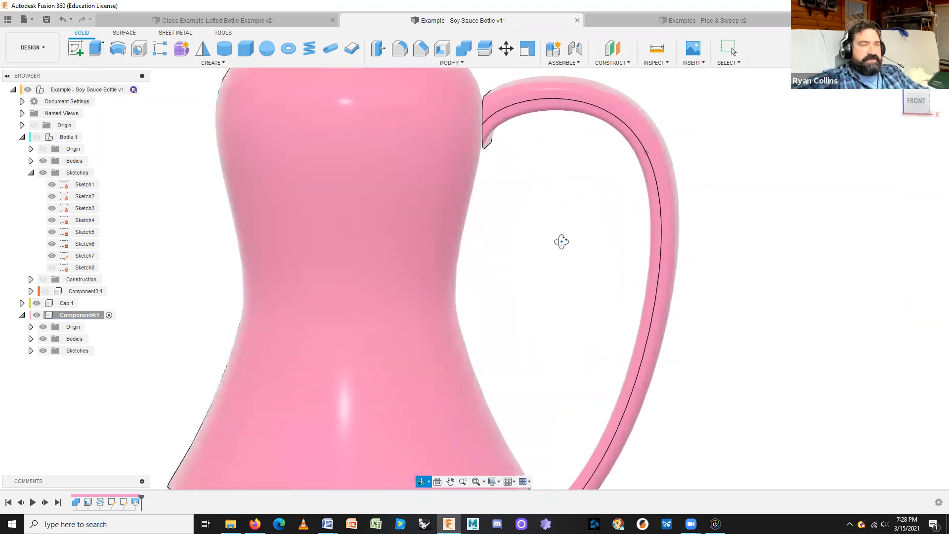
scroll(738, 384, "down", 4)
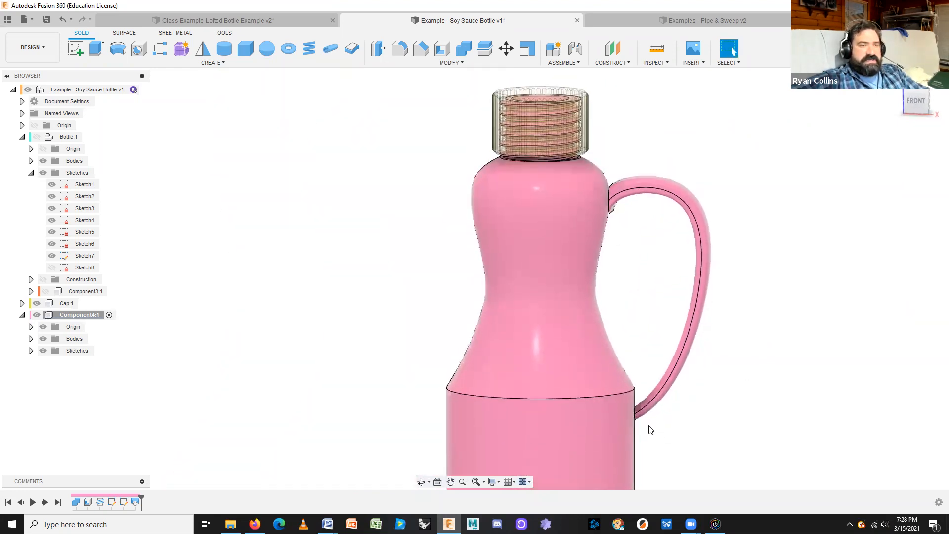
left_click(913, 104)
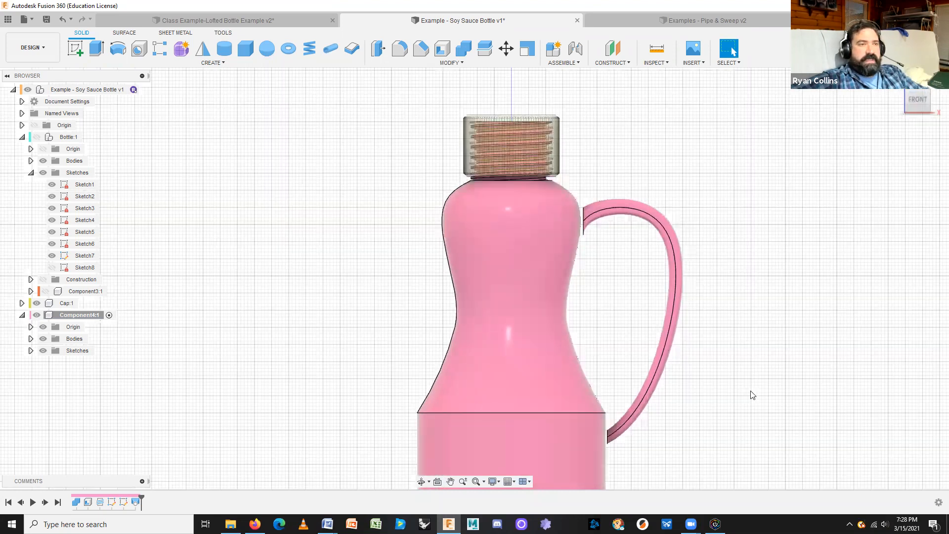
middle_click_drag(735, 325, 746, 309)
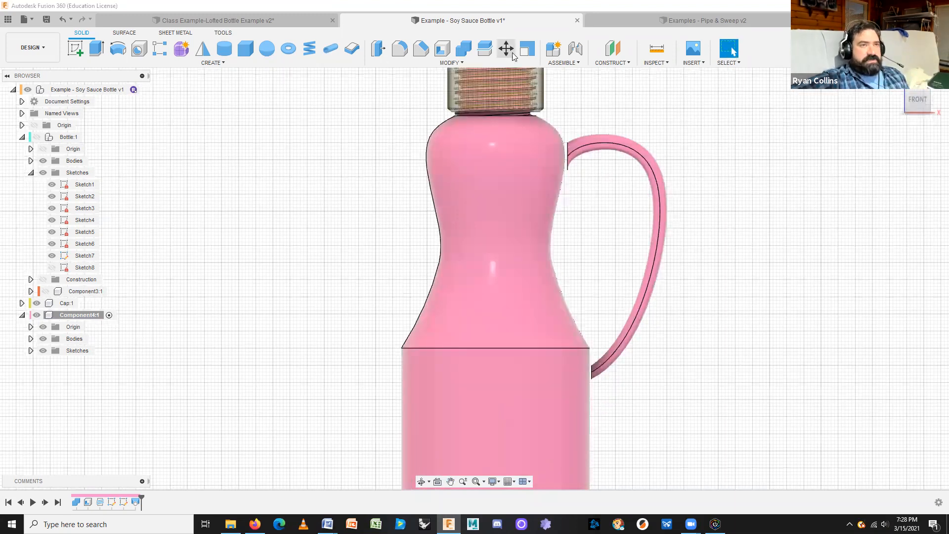
key("m")
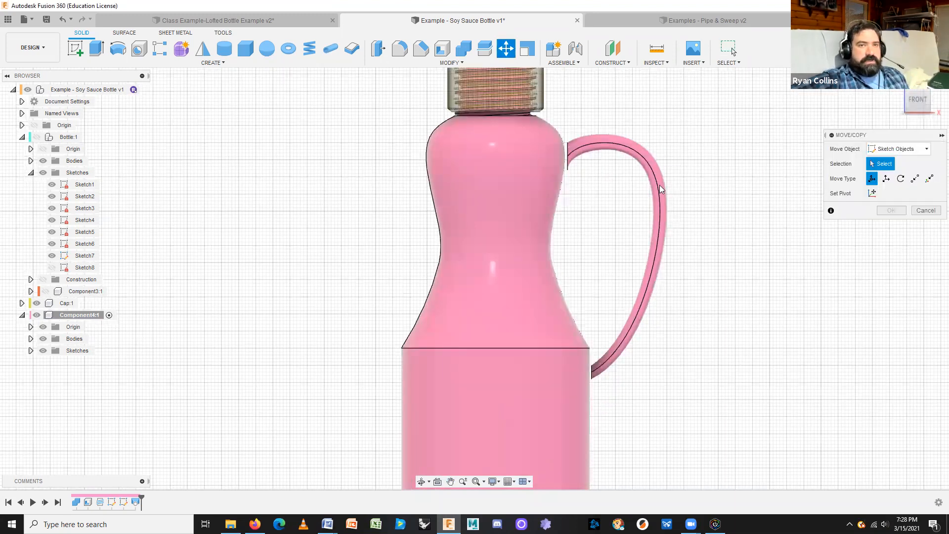
left_click(900, 148)
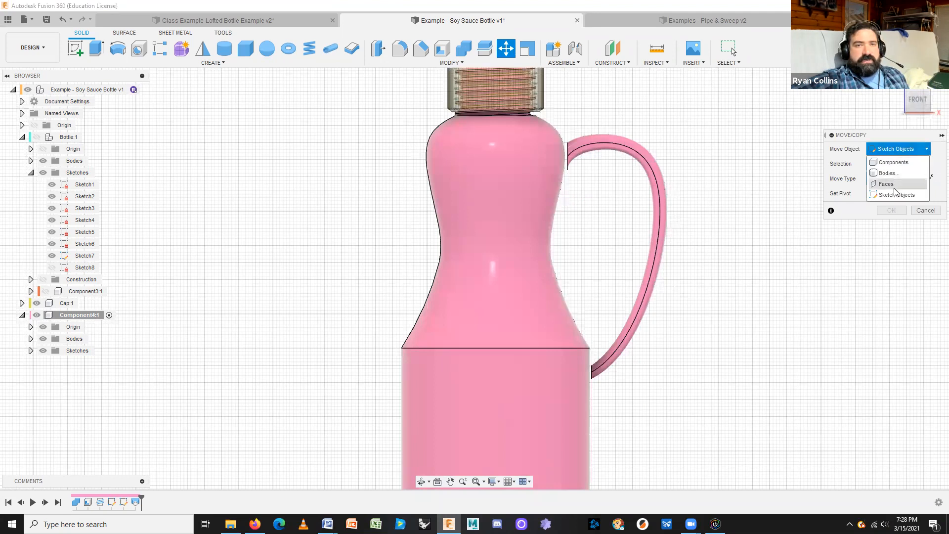
left_click(889, 173)
left_click(657, 145)
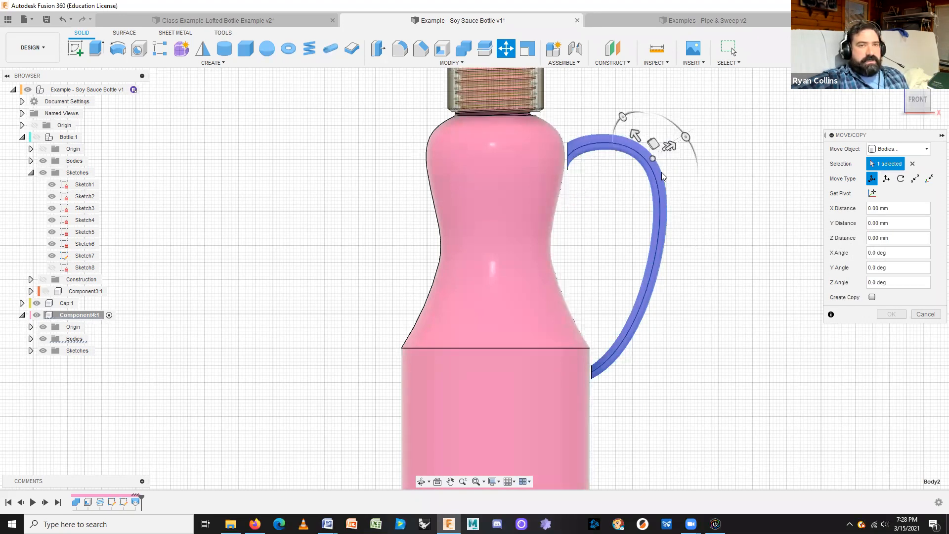
left_click(913, 164)
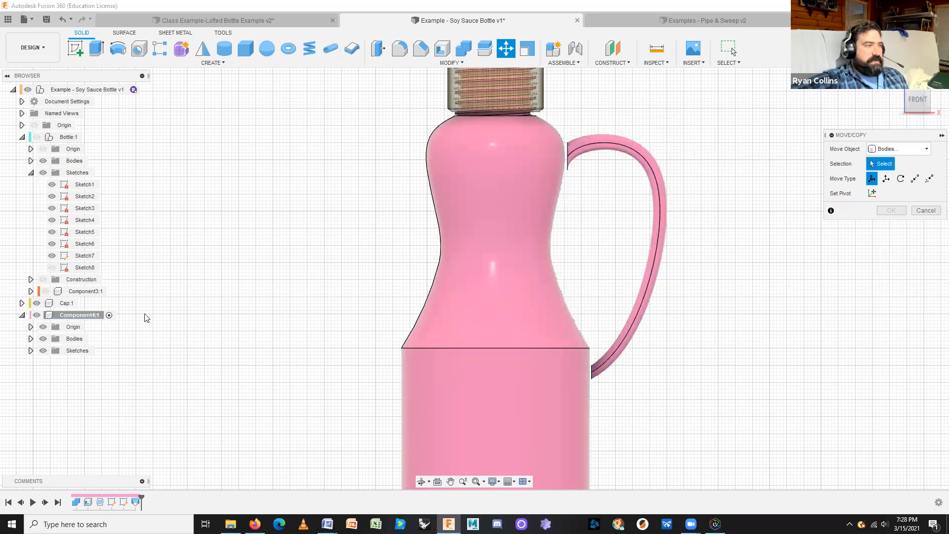
left_click(43, 351)
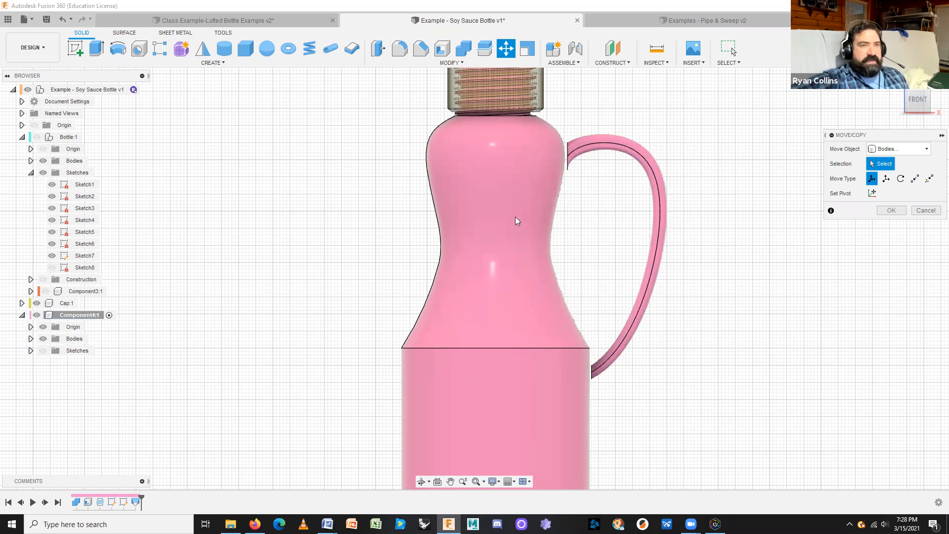
left_click_drag(723, 164, 646, 256)
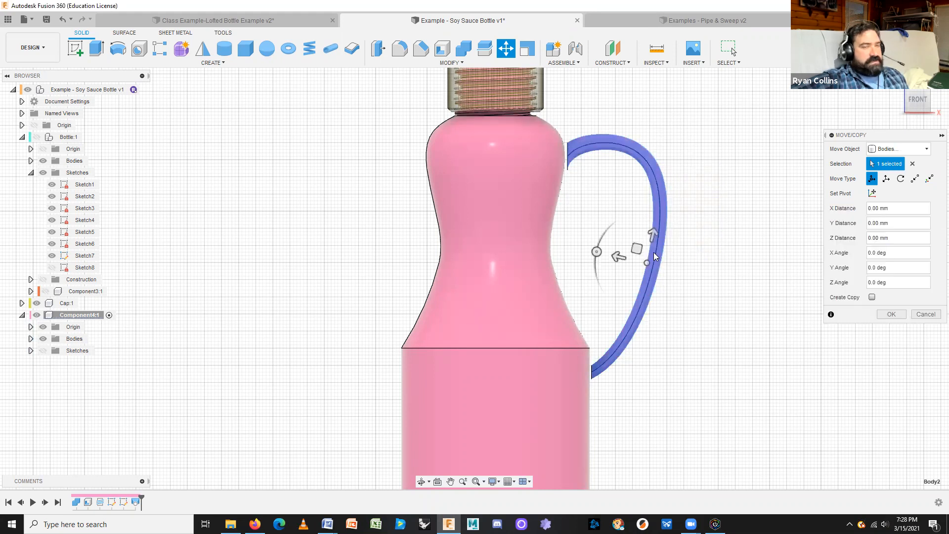
left_click(893, 149)
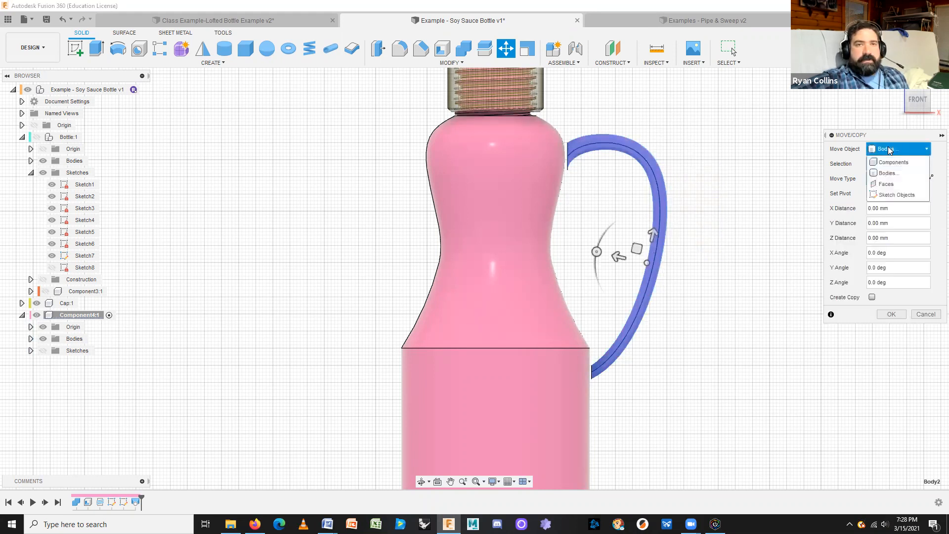
left_click(890, 162)
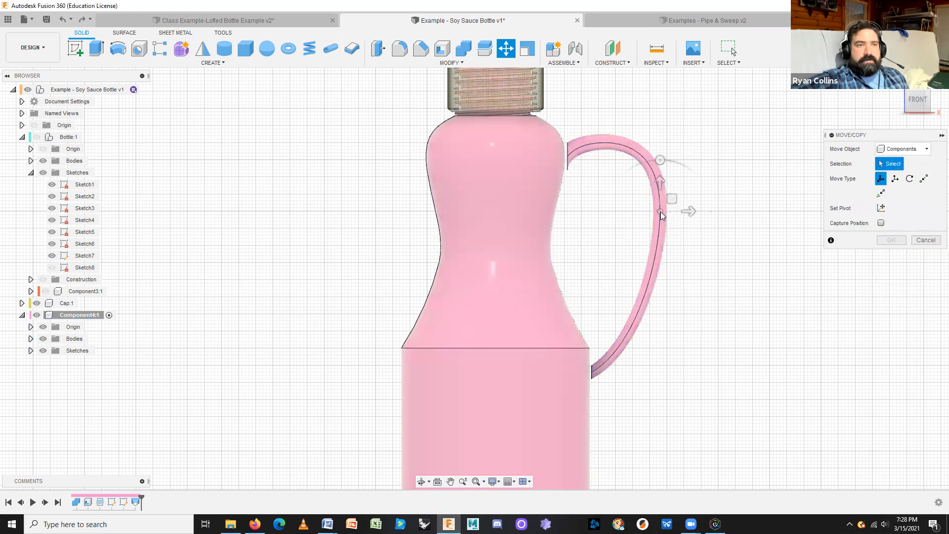
left_click(903, 148)
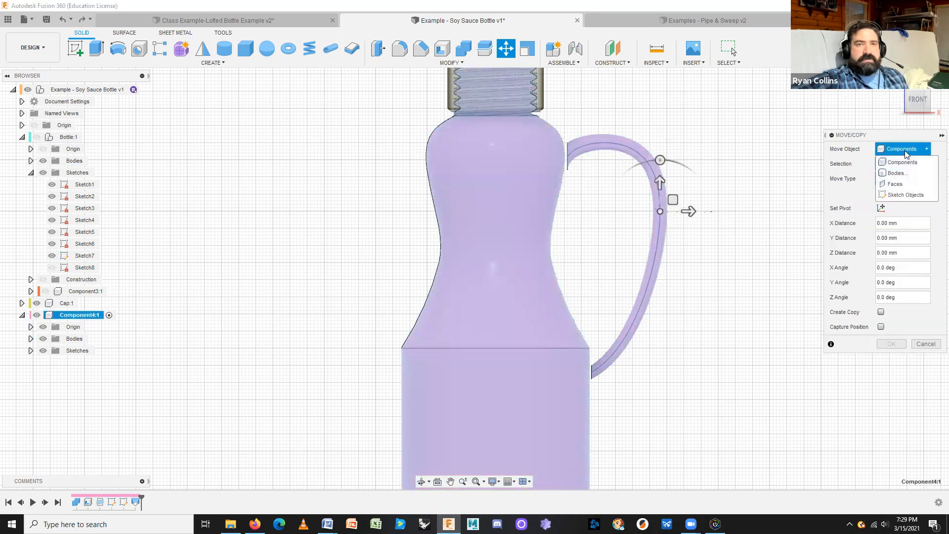
left_click(890, 177)
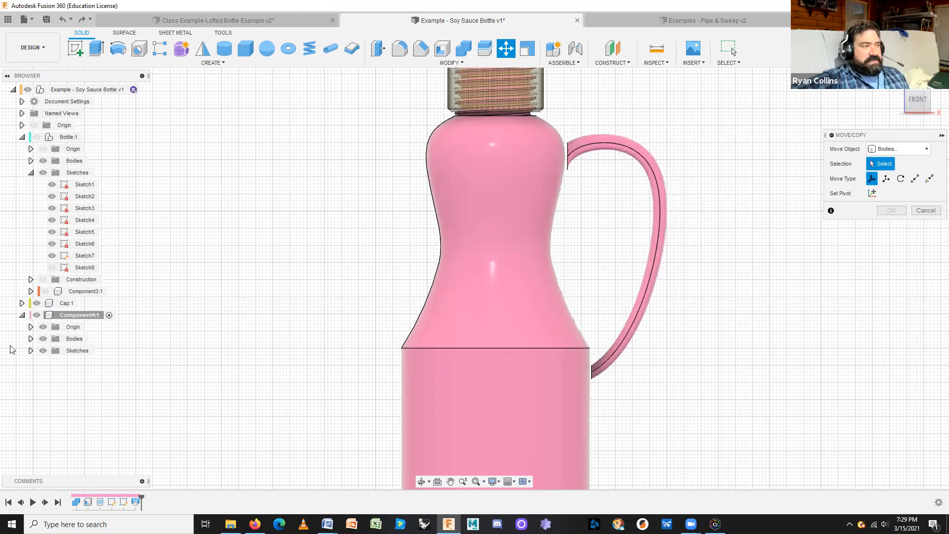
Hide the bottle body and select the handle body for the move at its rounded-rectangle end face
left_click(30, 339)
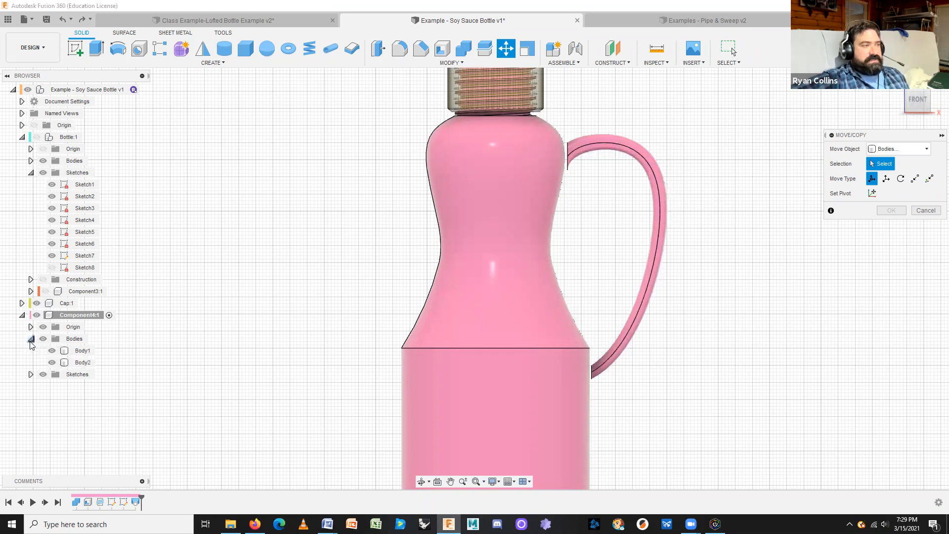
left_click(660, 206)
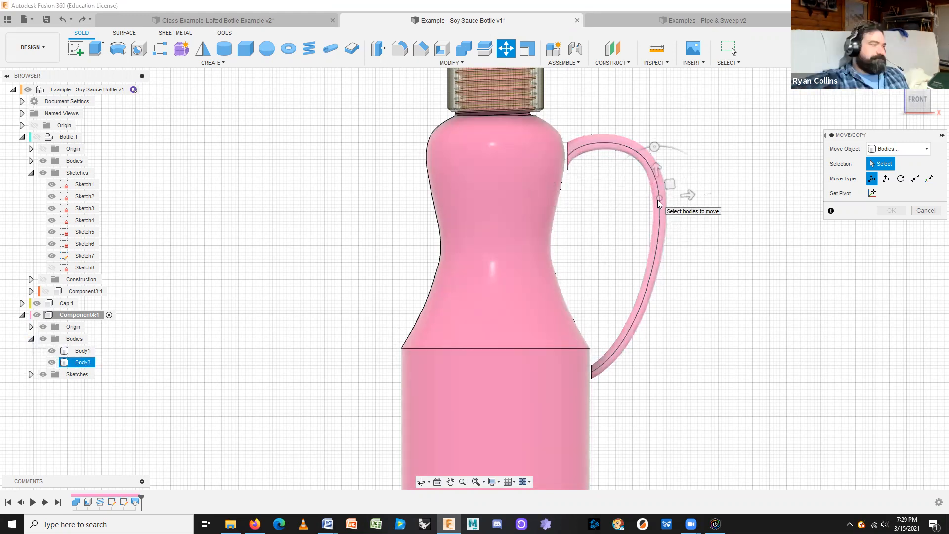
left_click(660, 205)
left_click(79, 351)
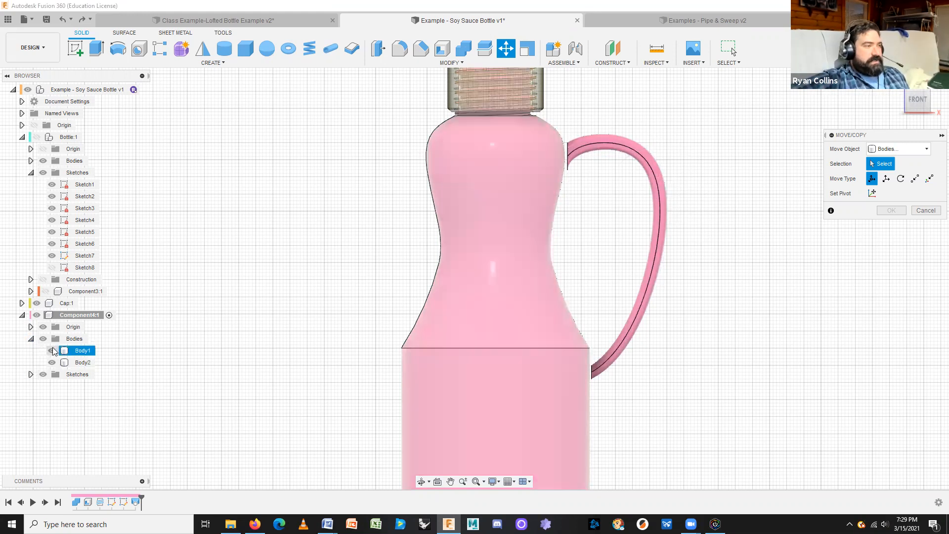
left_click(53, 350)
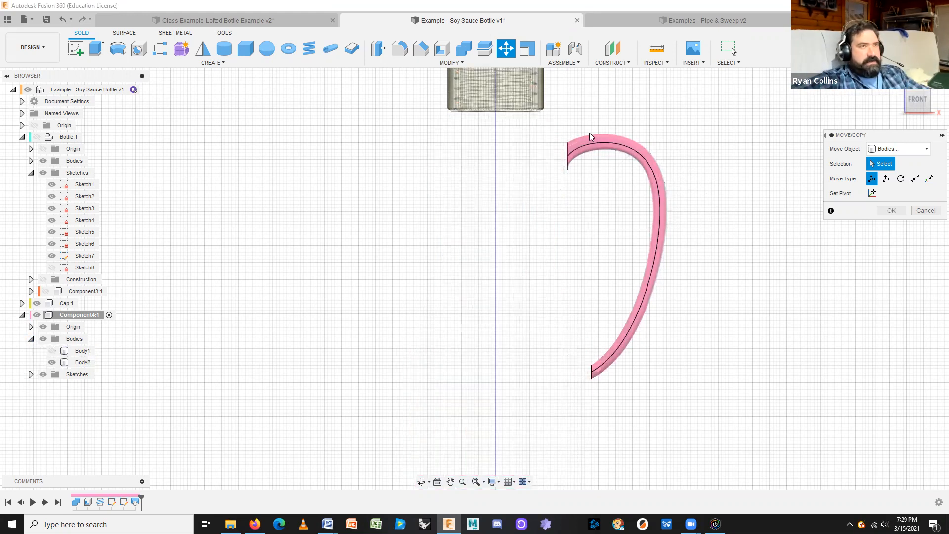
middle_click_drag(533, 238, 564, 174, "shift")
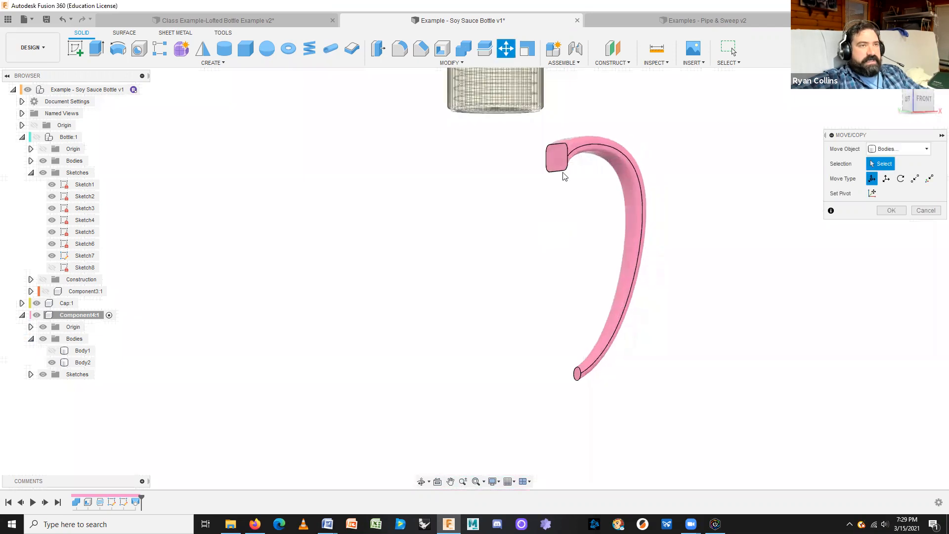
left_click(561, 163)
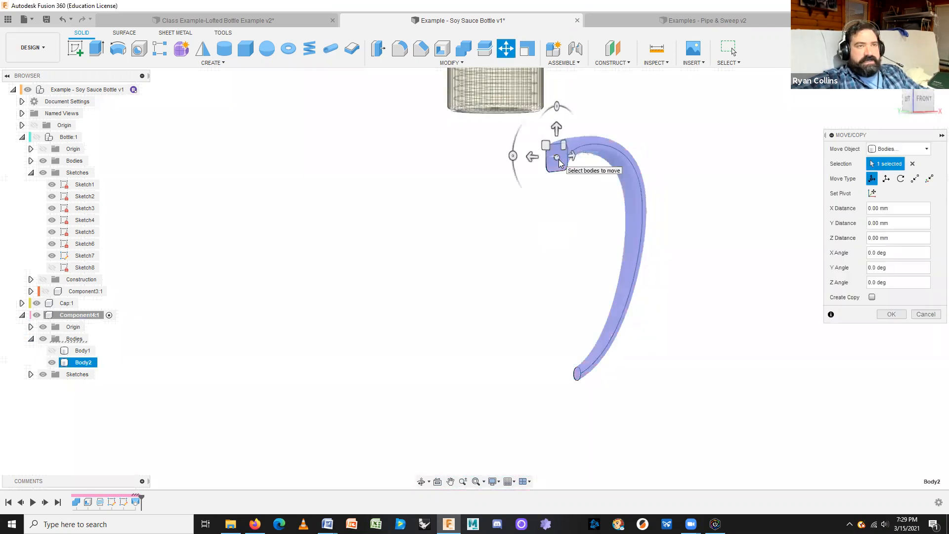
Show the bottle body again and move the handle 2 mm along Z into the bottle
middle_click_drag(708, 320, 680, 319, "shift")
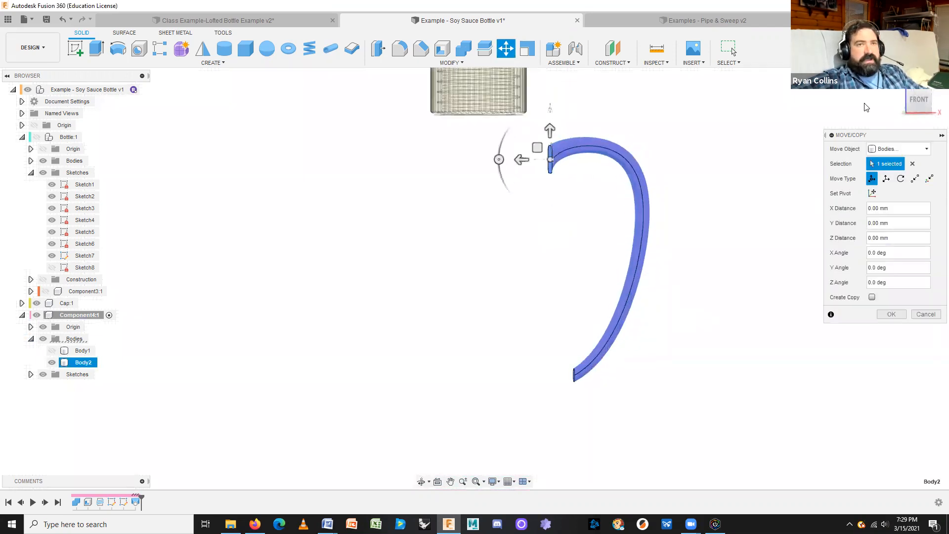
left_click(923, 102)
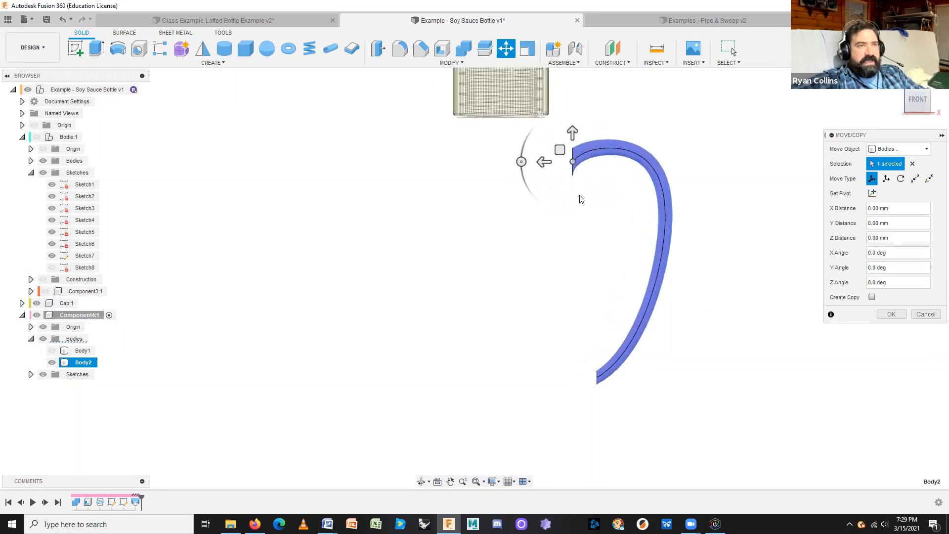
left_click(52, 350)
left_click_drag(543, 164, 536, 164)
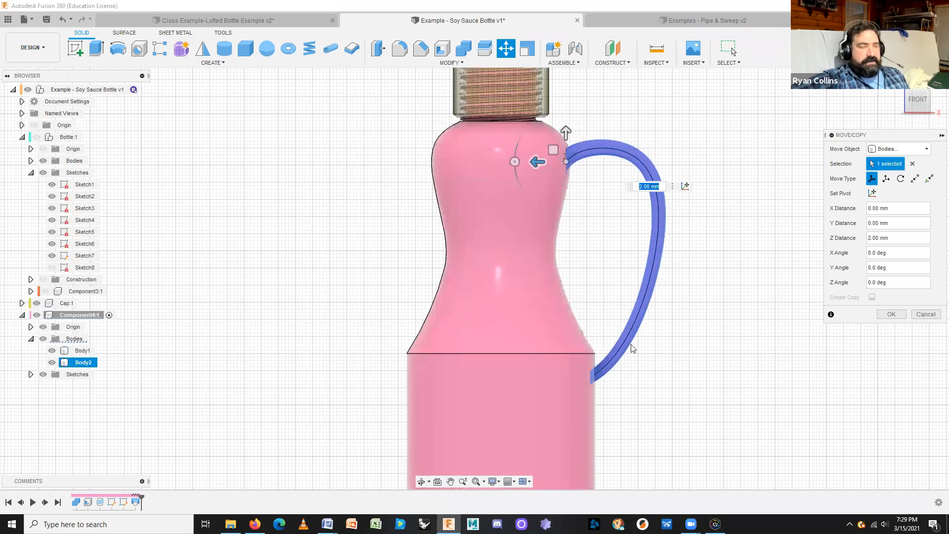
middle_click_drag(652, 374, 660, 382, "shift")
left_click(891, 315)
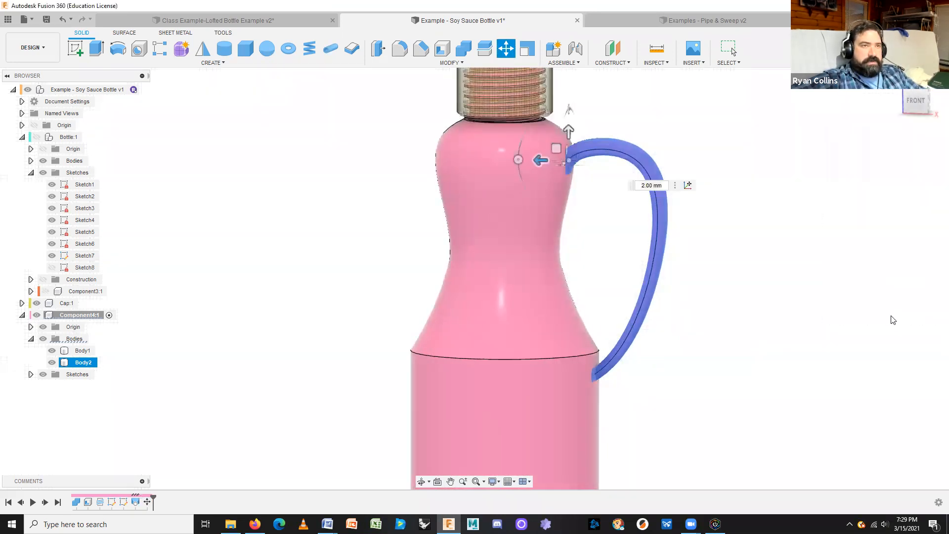
Combine the bottle body with the handle as tool body, using Join and creating a new component
middle_click_drag(798, 339, 775, 278, "shift")
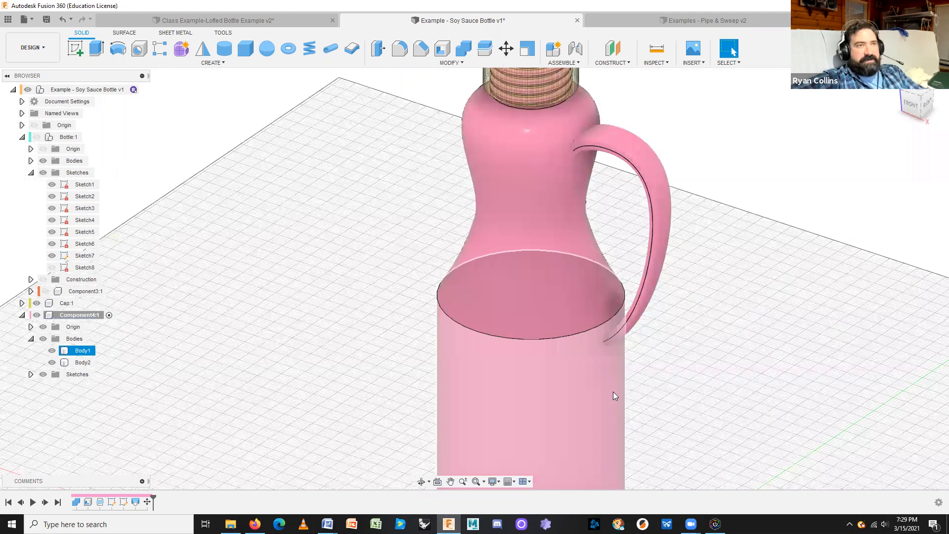
scroll(613, 392, "down", 3)
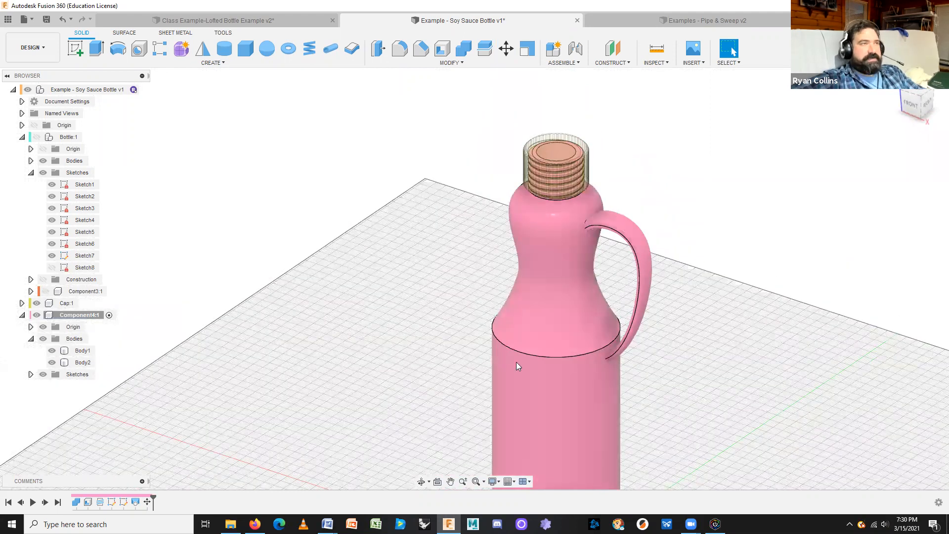
left_click(468, 56)
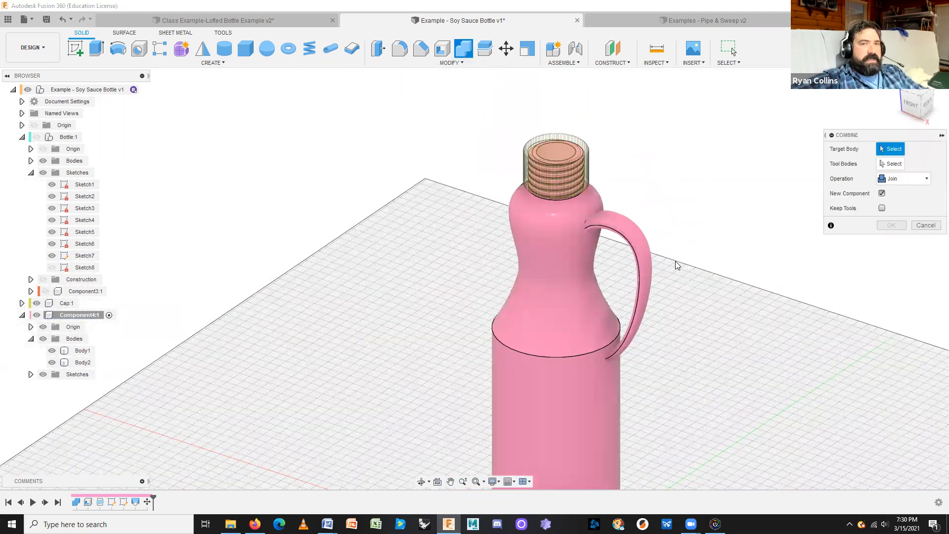
left_click(558, 430)
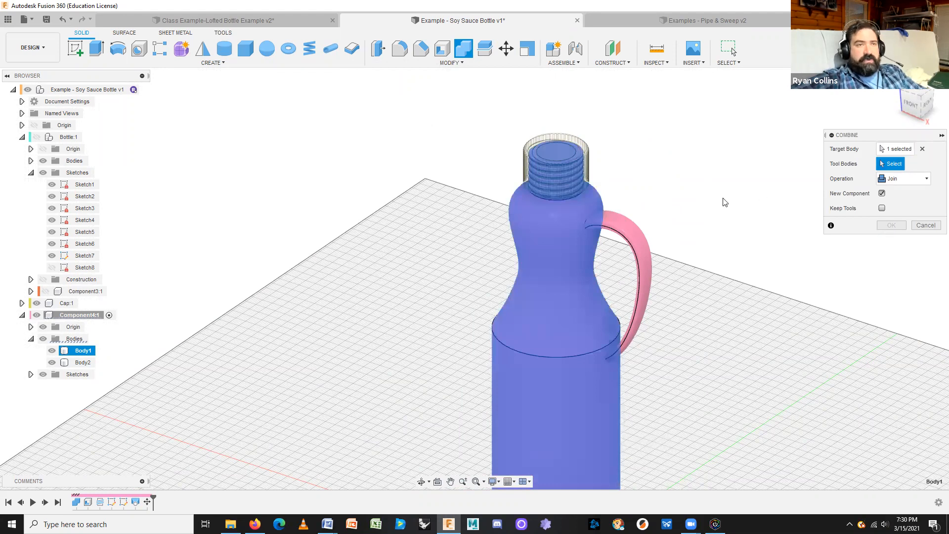
left_click(643, 250)
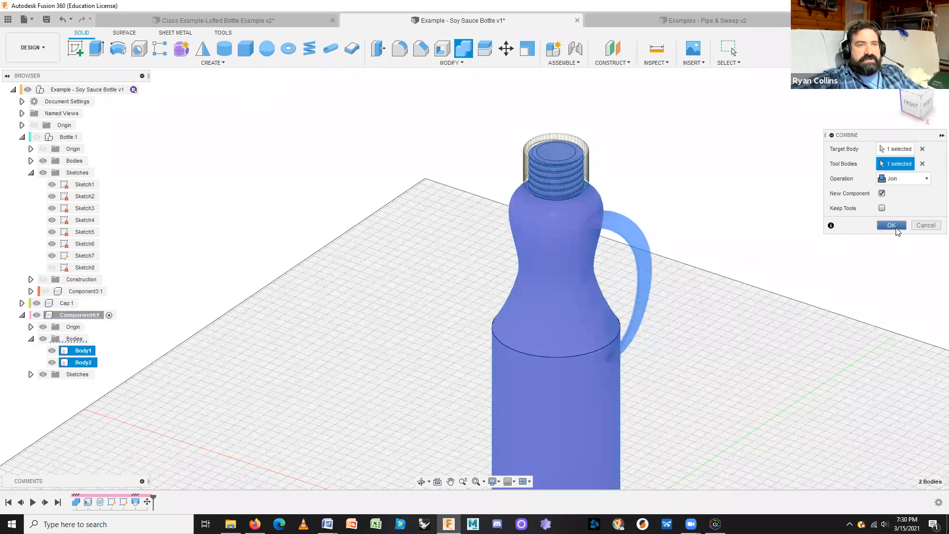
left_click(896, 228)
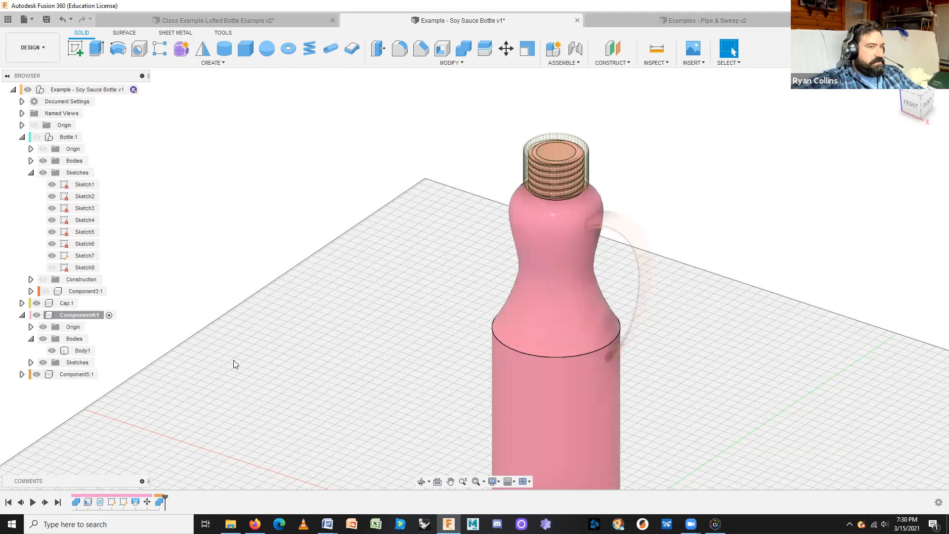
Activate the new combined component and hide the Component4 and Cap components
left_click(94, 374)
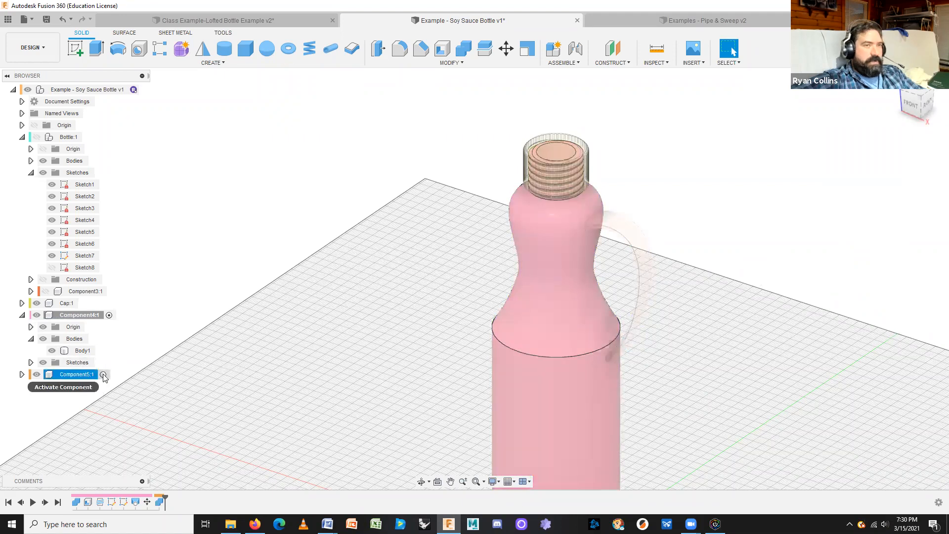
left_click(196, 405)
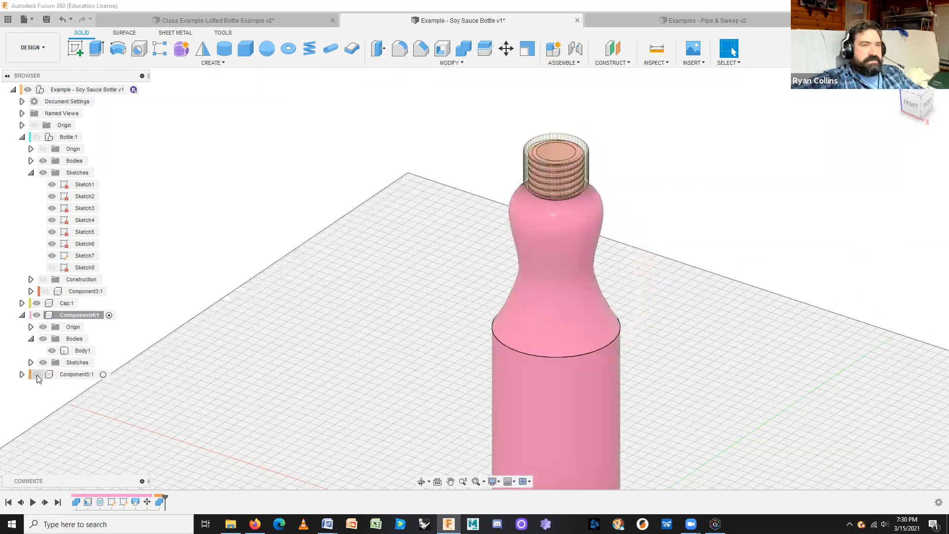
left_click(104, 375)
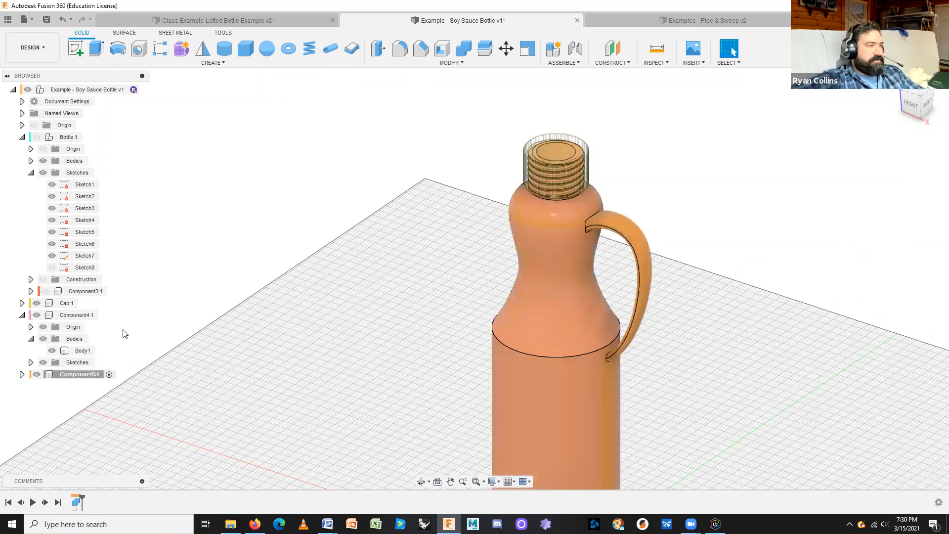
left_click(67, 377)
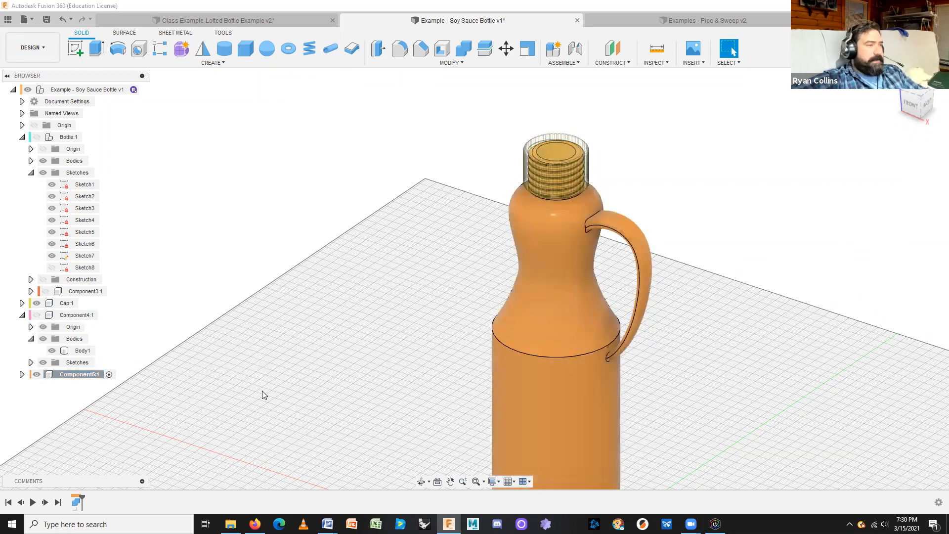
mouse_move(740, 379)
middle_mouse_down("shift")
mouse_move(746, 373)
mouse_move(732, 384)
middle_mouse_up("shift")
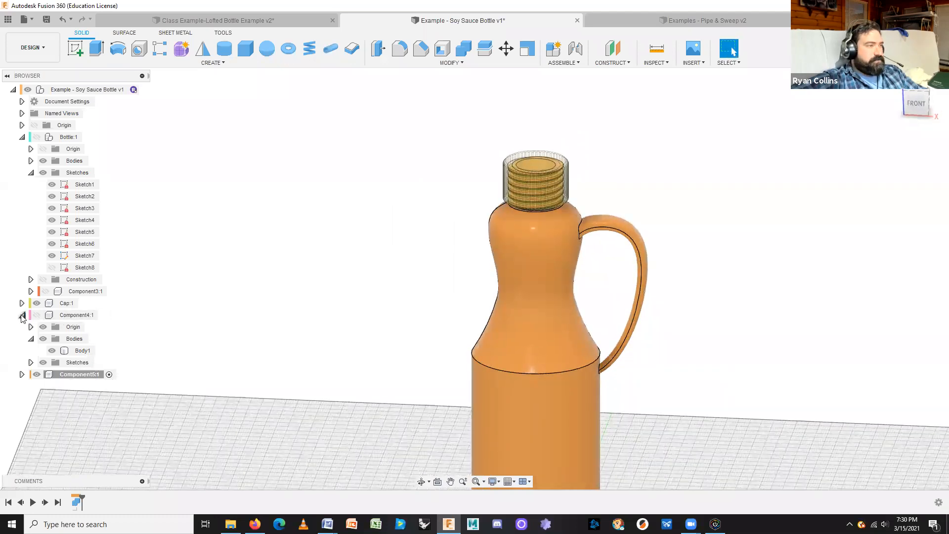
left_click(22, 315)
left_click(41, 304)
left_click(36, 303)
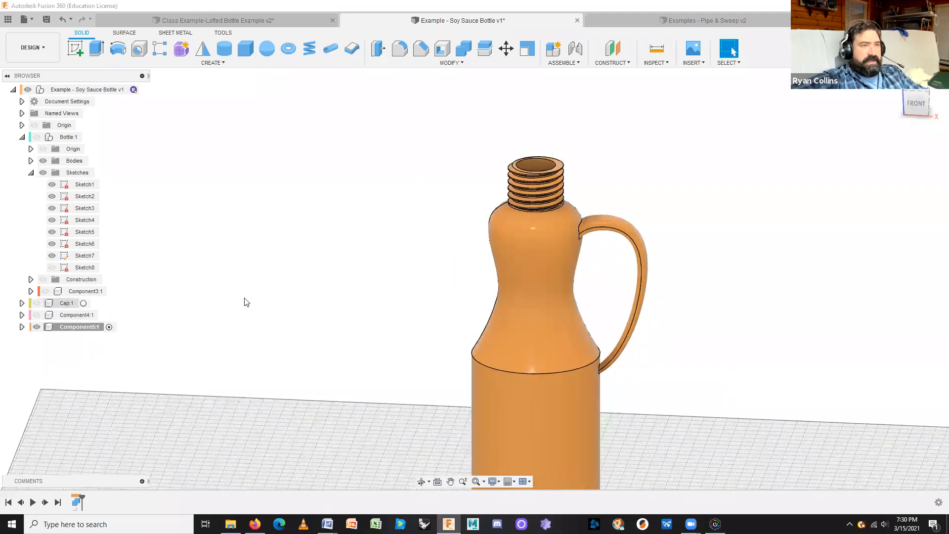
Set the visual style to Shaded with Hidden Edges and inspect the bottle's neck and handle from the front
mouse_move(560, 293)
middle_mouse_down("shift")
mouse_move(606, 309)
mouse_move(615, 301)
mouse_move(556, 293)
middle_mouse_up("shift")
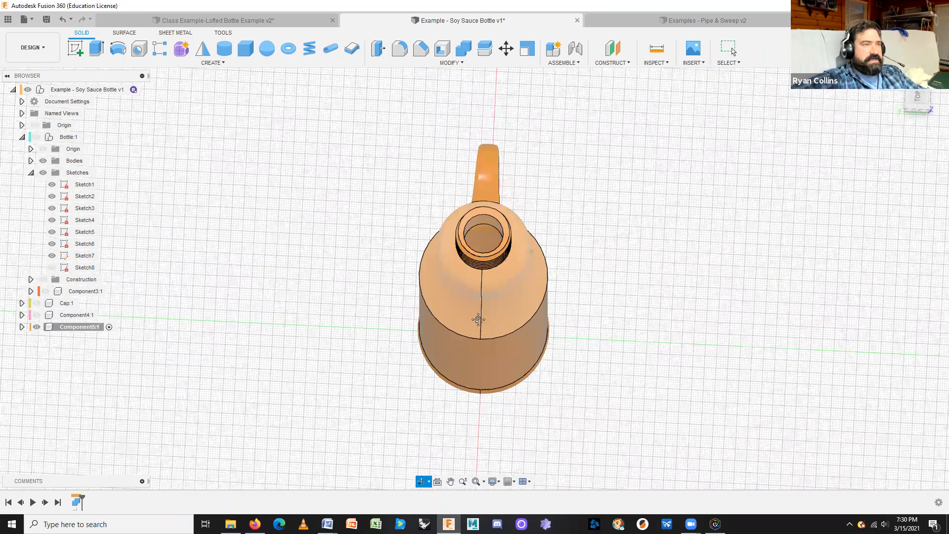
middle_click_drag(478, 321, 649, 330, "shift")
scroll(648, 330, "up", 3)
scroll(409, 170, "up", 3)
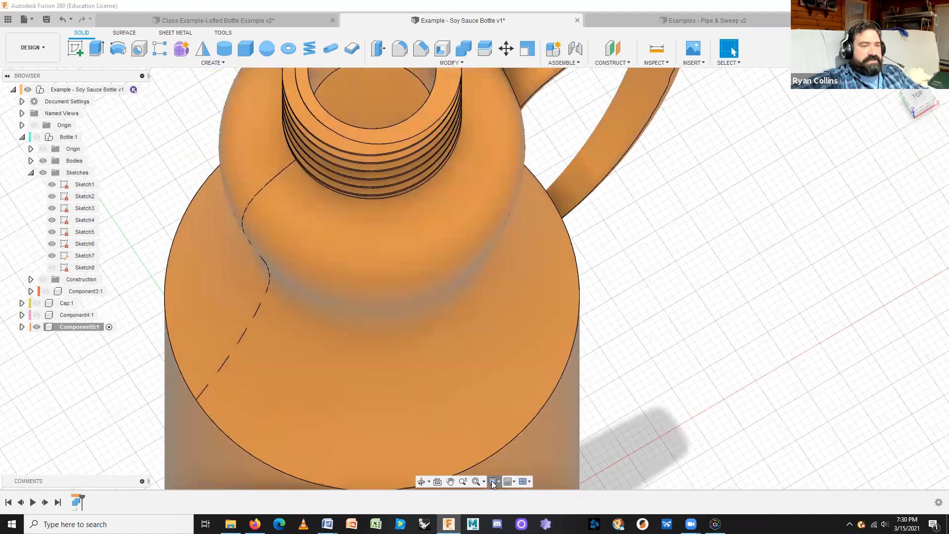
left_click(493, 481)
mouse_move(556, 396)
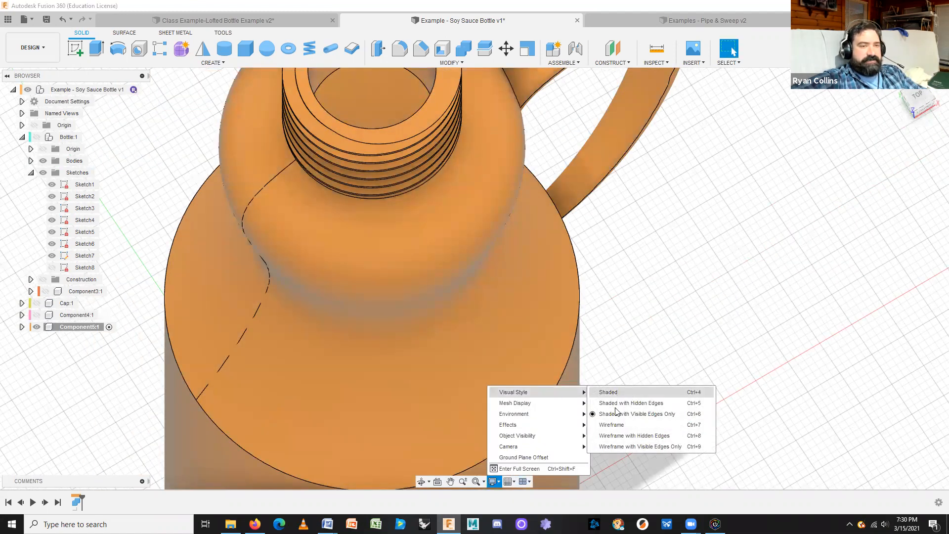
left_click(624, 403)
middle_click_drag(686, 431, 771, 302, "shift")
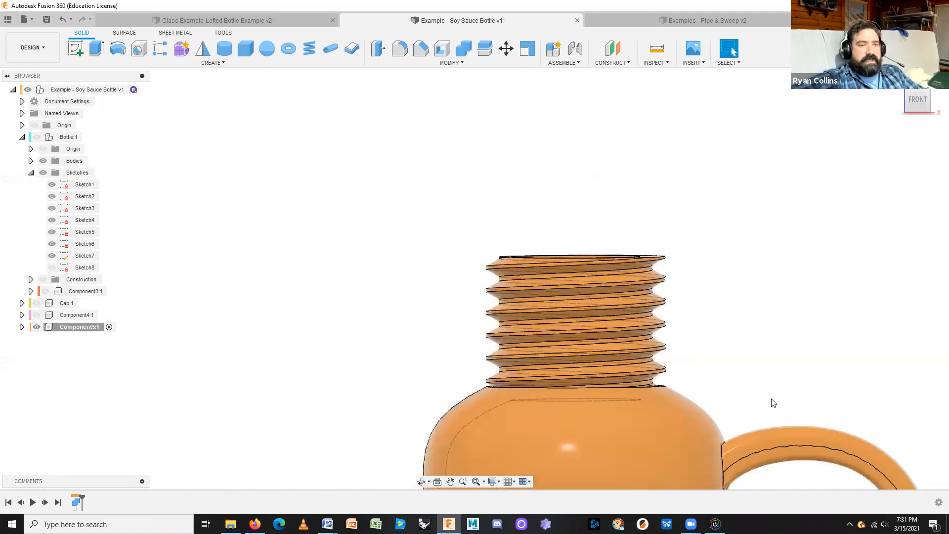
scroll(771, 400, "down", 3)
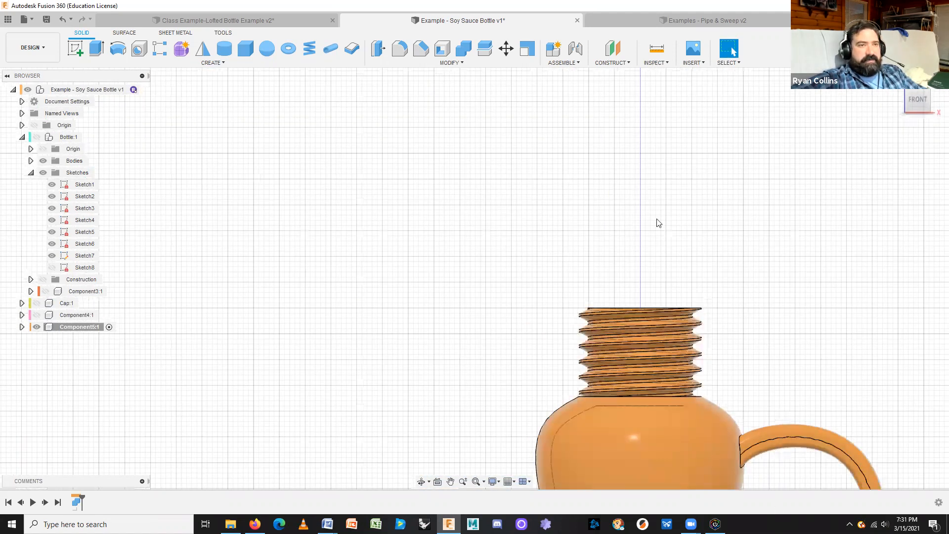
middle_click_drag(539, 291, 434, 57)
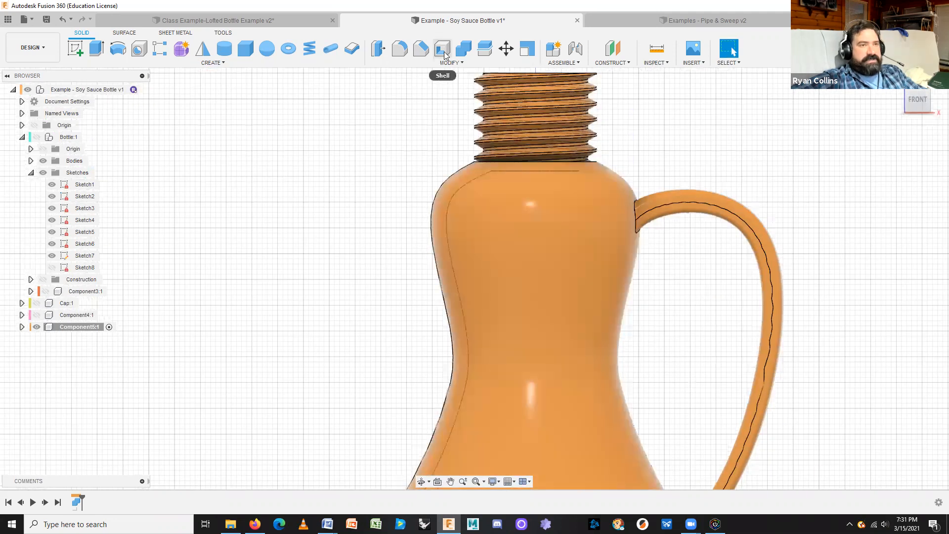
Examine where the handle's upper and lower ends meet the bottle wall
scroll(624, 220, "up", 5)
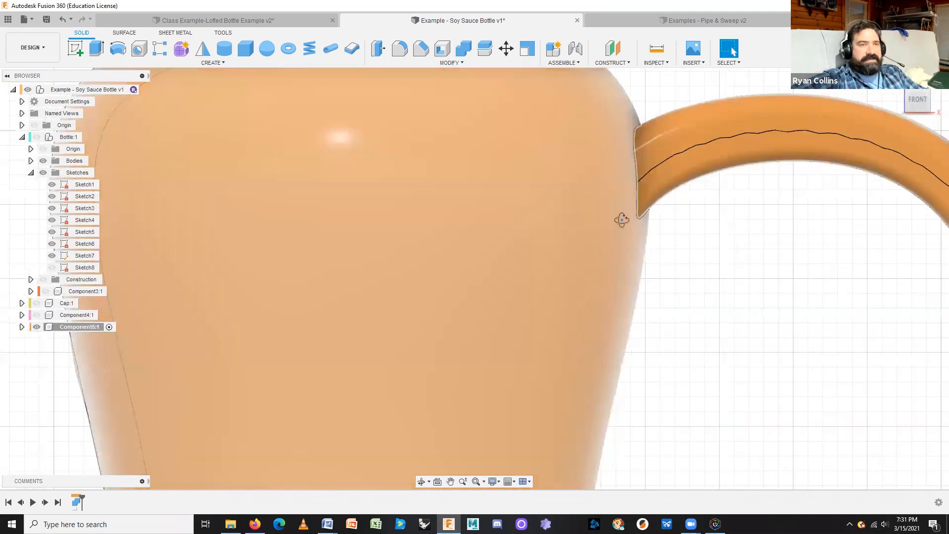
middle_click_drag(621, 218, 651, 235, "shift")
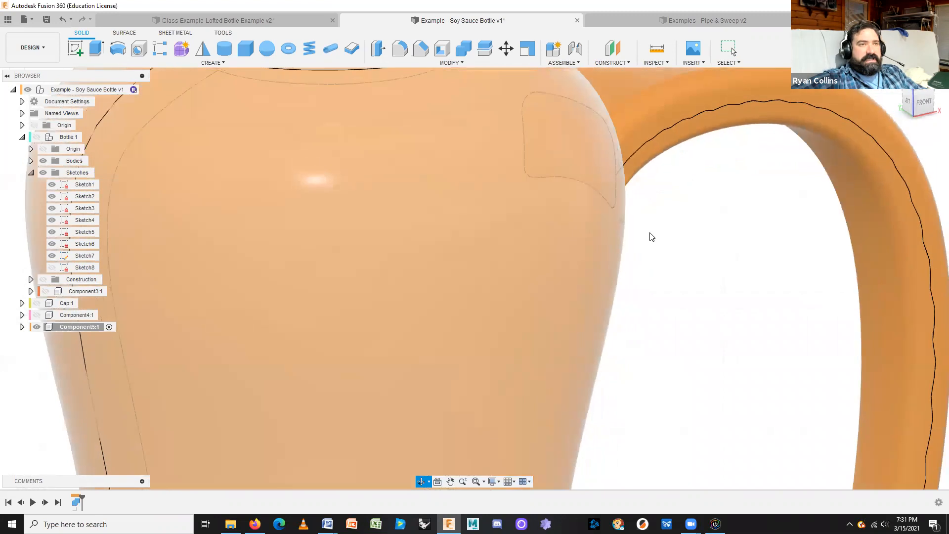
scroll(490, 281, "down", 4)
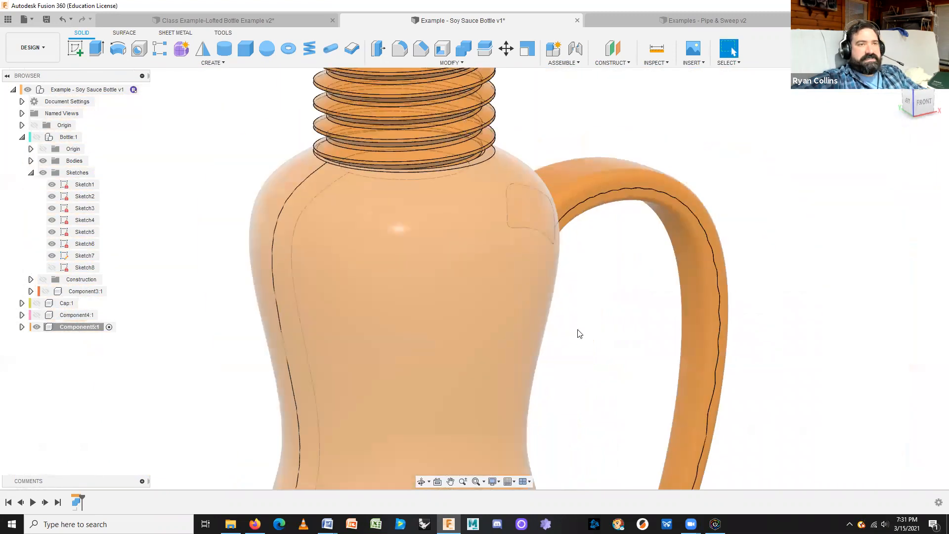
middle_click_drag(562, 249, 495, 159)
middle_click_drag(613, 396, 578, 206)
scroll(596, 227, "up", 1)
middle_click_drag(611, 283, 600, 293, "shift")
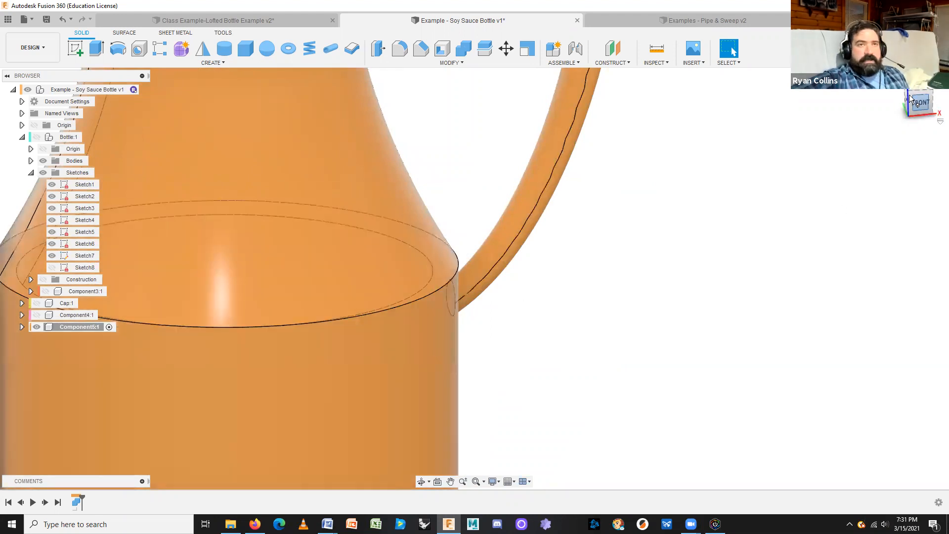
scroll(667, 303, "down", 3)
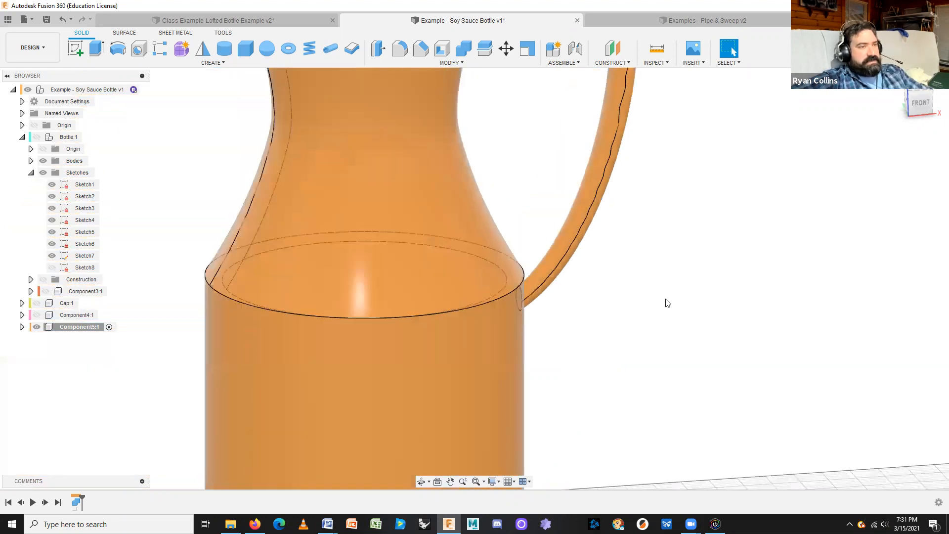
middle_click_drag(678, 317, 640, 322, "shift")
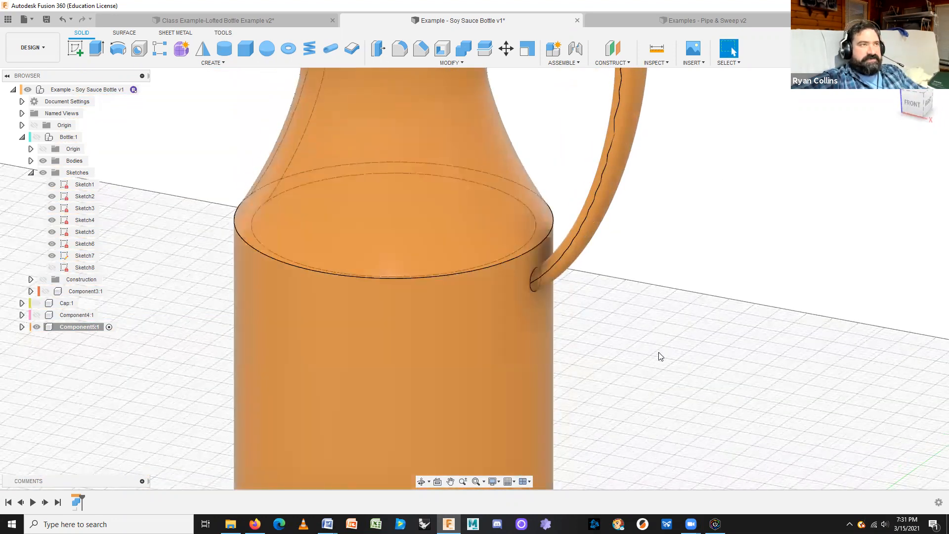
Start a Fillet with a 1 mm radius on the edge where the handle's lower end meets the bottle
left_click(401, 49)
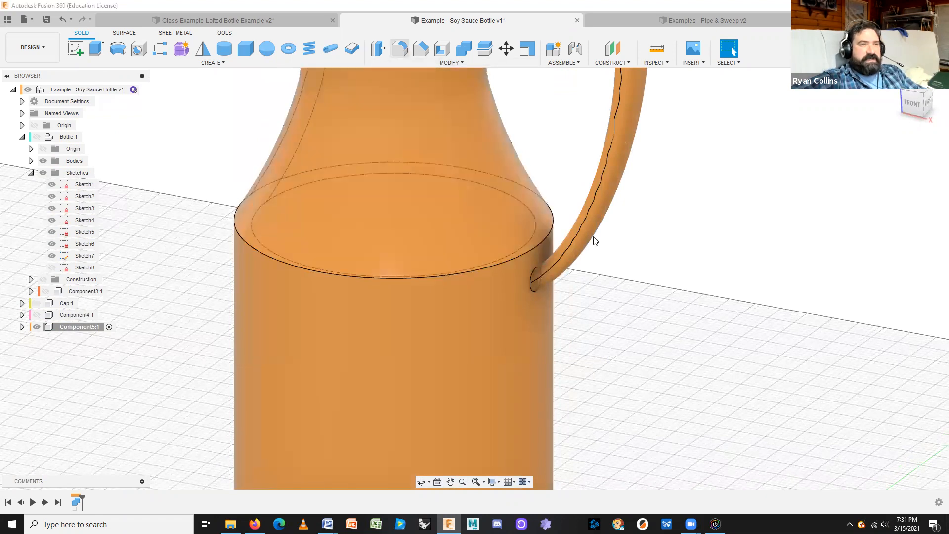
left_click(529, 285)
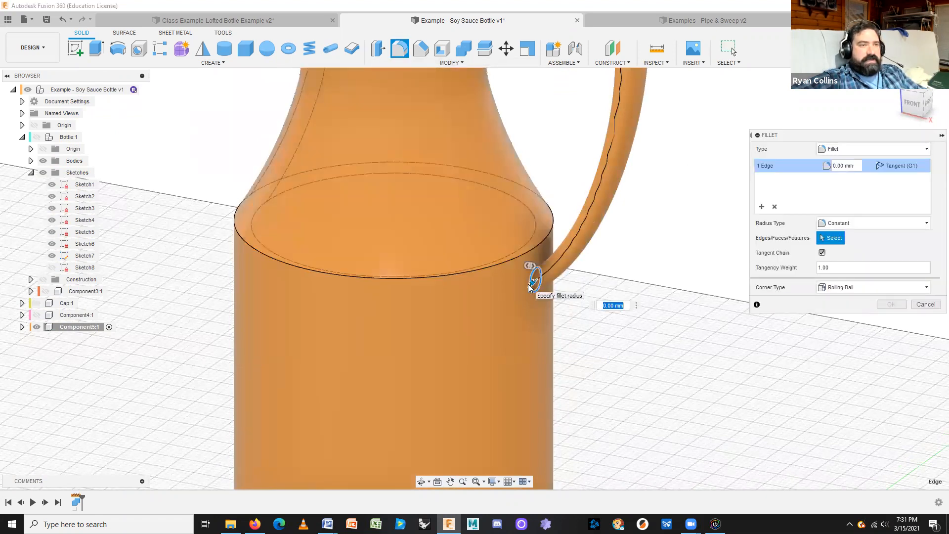
type("1")
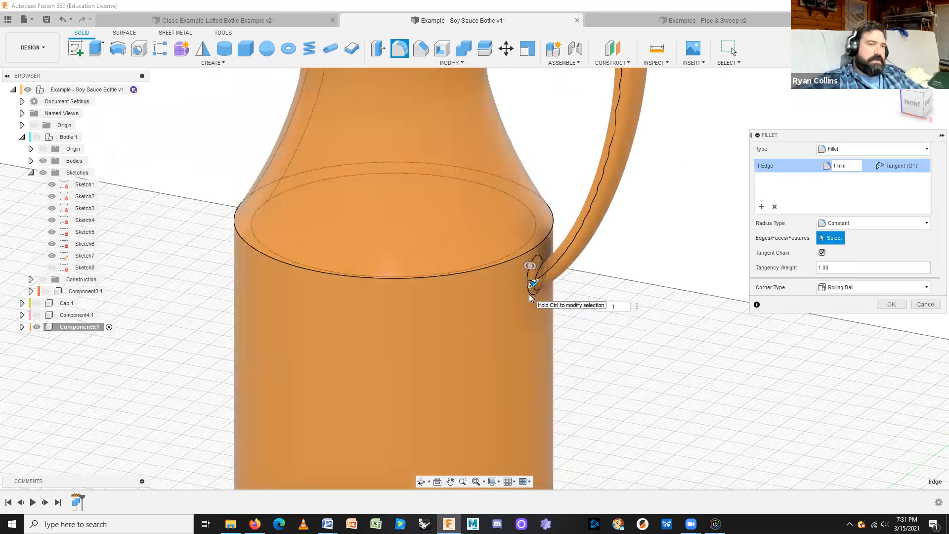
mouse_move(577, 371)
middle_mouse_down("shift")
mouse_move(596, 368)
mouse_move(577, 364)
middle_mouse_up("shift")
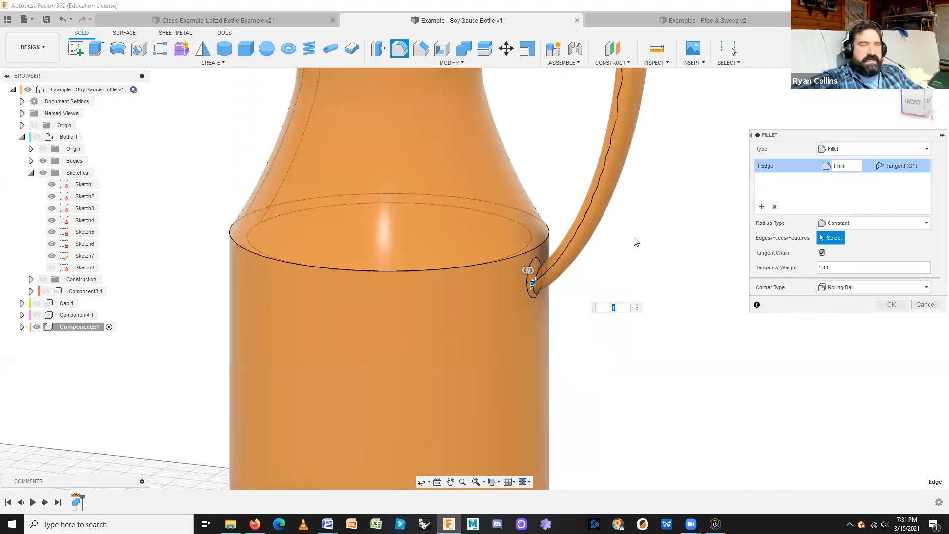
Add the edge at the handle's upper end as a second 1 mm selection set and complete the fillet
middle_click_drag(557, 149, 528, 338)
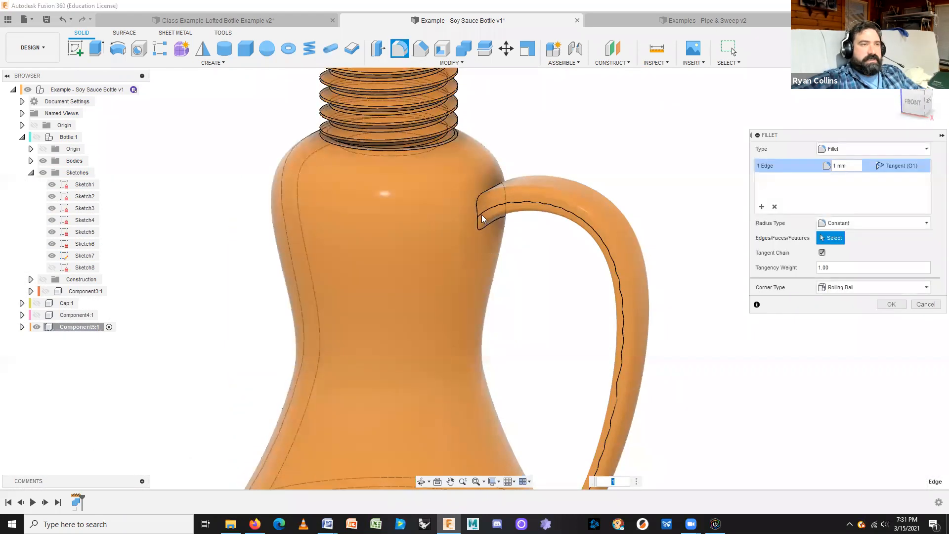
left_click(762, 206)
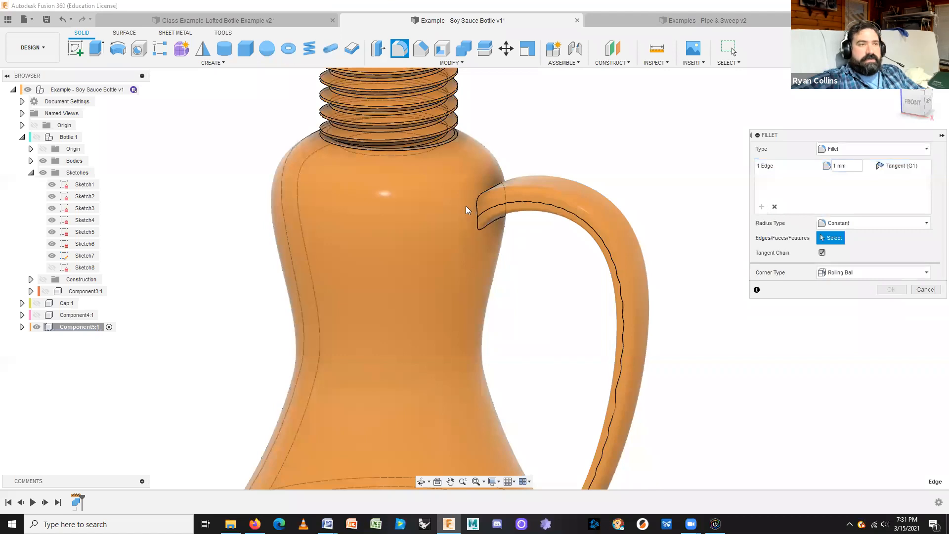
left_click(478, 203)
type("1")
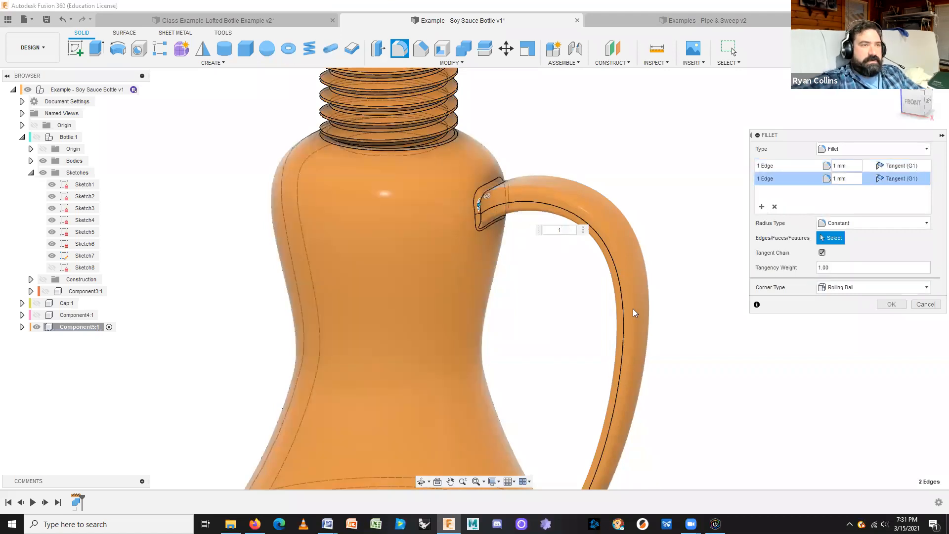
left_click(890, 305)
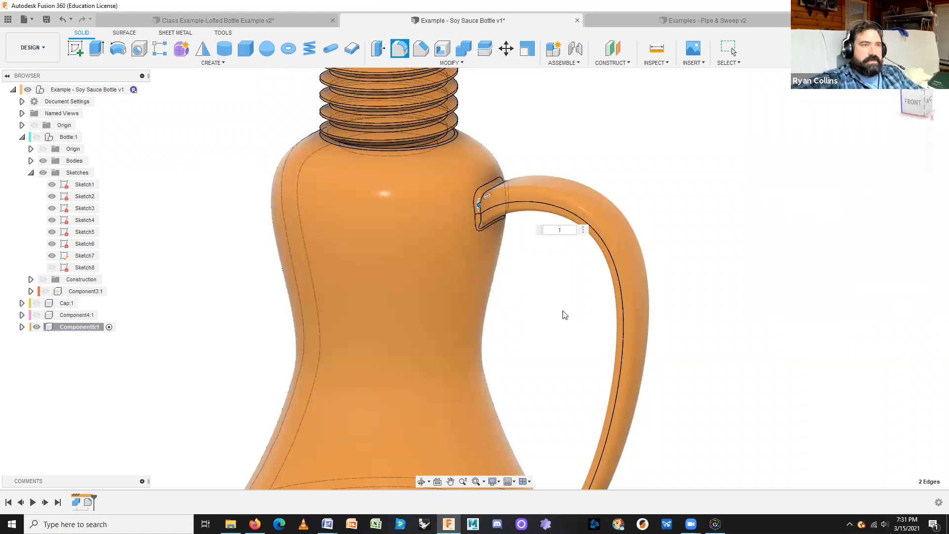
Check the filleted handle on the whole bottle and show the Cap component again
mouse_move(548, 361)
middle_mouse_down("shift")
mouse_move(574, 352)
mouse_move(552, 353)
mouse_move(570, 356)
mouse_move(555, 366)
middle_mouse_up("shift")
scroll(503, 272, "up", 2)
middle_click_drag(502, 271, 551, 292, "shift")
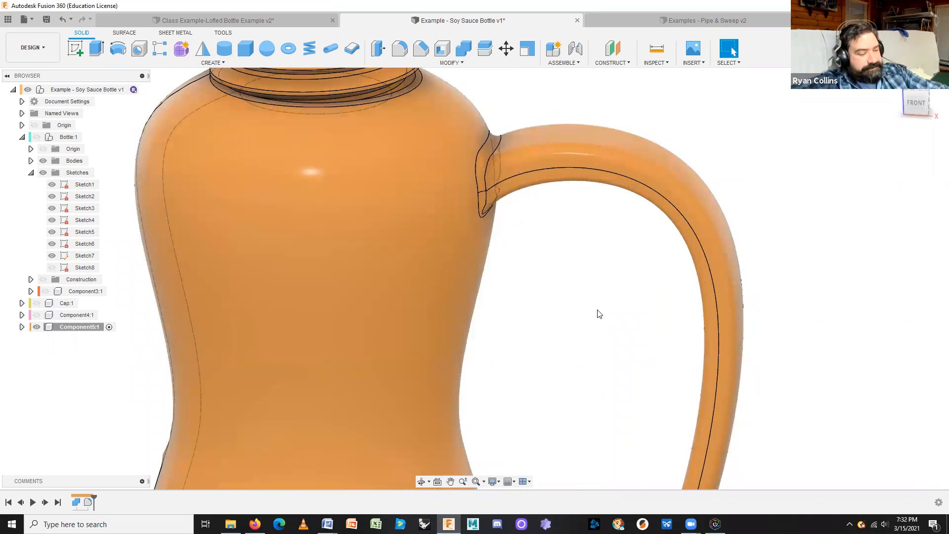
scroll(601, 312, "down", 10)
middle_click_drag(629, 275, 650, 290, "shift")
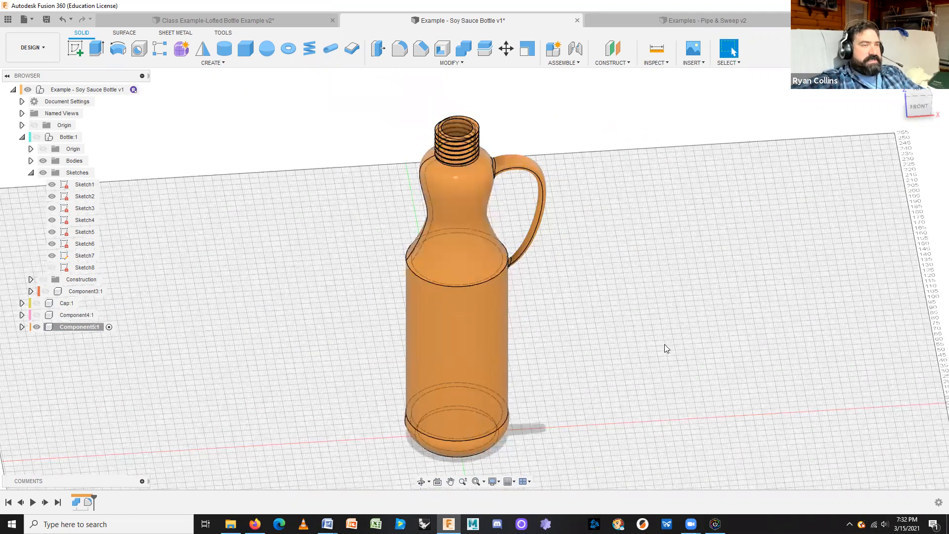
left_click(37, 304)
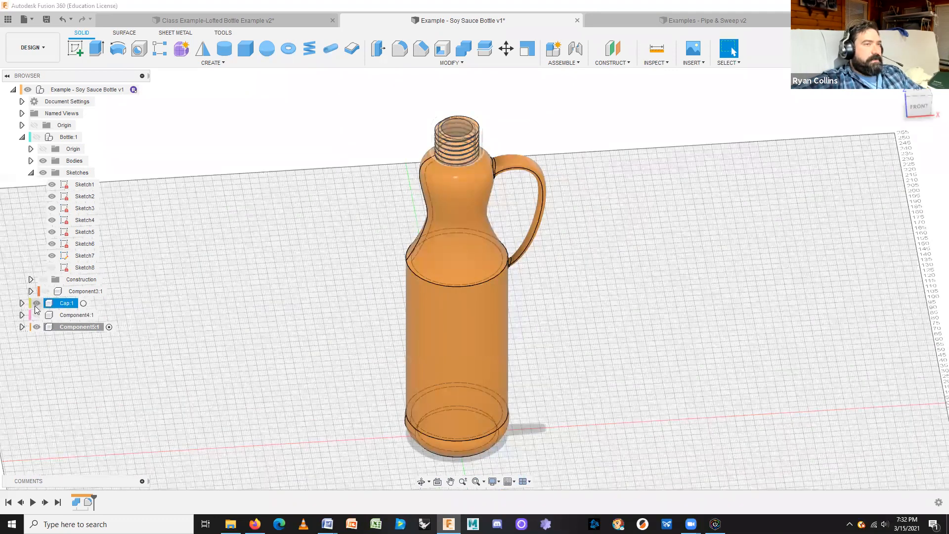
Set the visual style to Shaded with Visible Edges Only and activate the top-level soy sauce bottle assembly
left_click(493, 482)
mouse_move(514, 392)
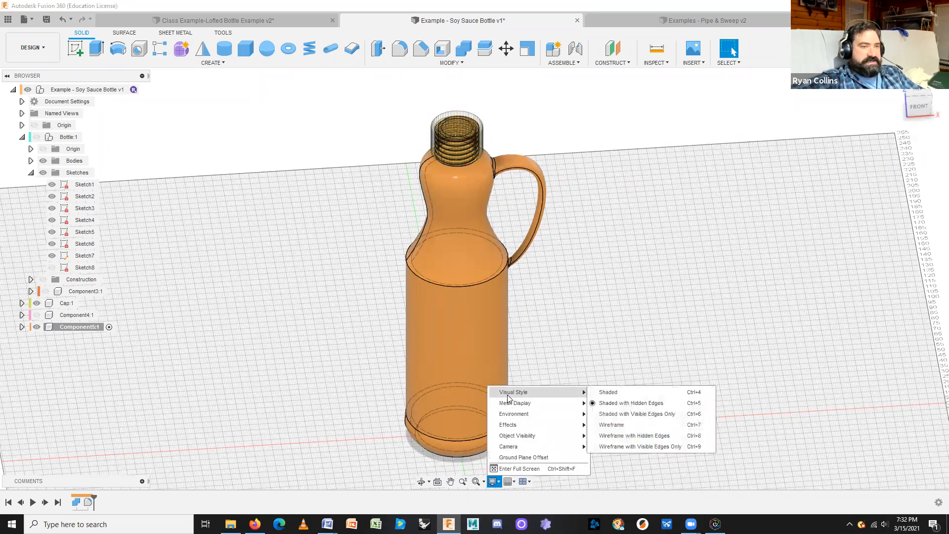
left_click(653, 414)
middle_click_drag(670, 389, 643, 324, "shift")
left_click(142, 92)
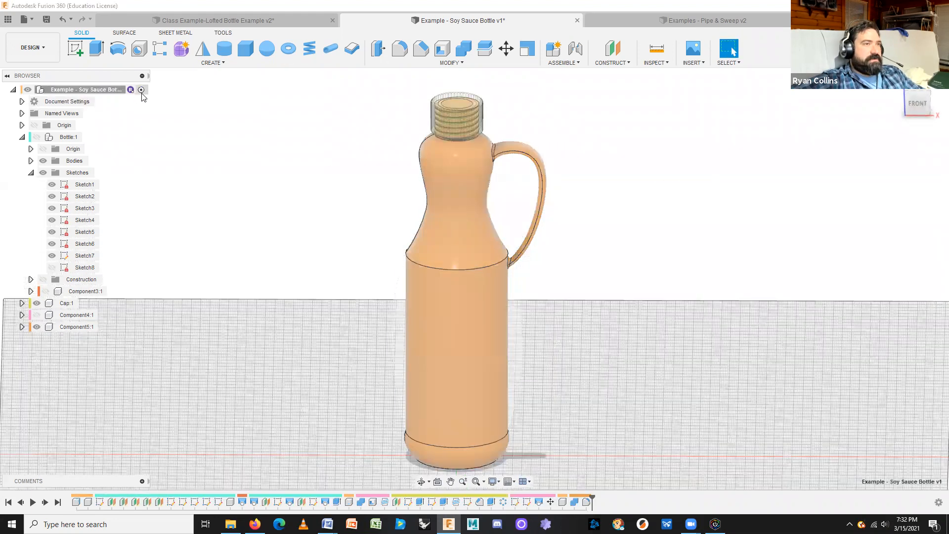
mouse_move(689, 342)
middle_mouse_down("shift")
mouse_move(602, 345)
mouse_move(680, 331)
mouse_move(680, 339)
mouse_move(680, 284)
mouse_move(678, 348)
middle_mouse_up("shift")
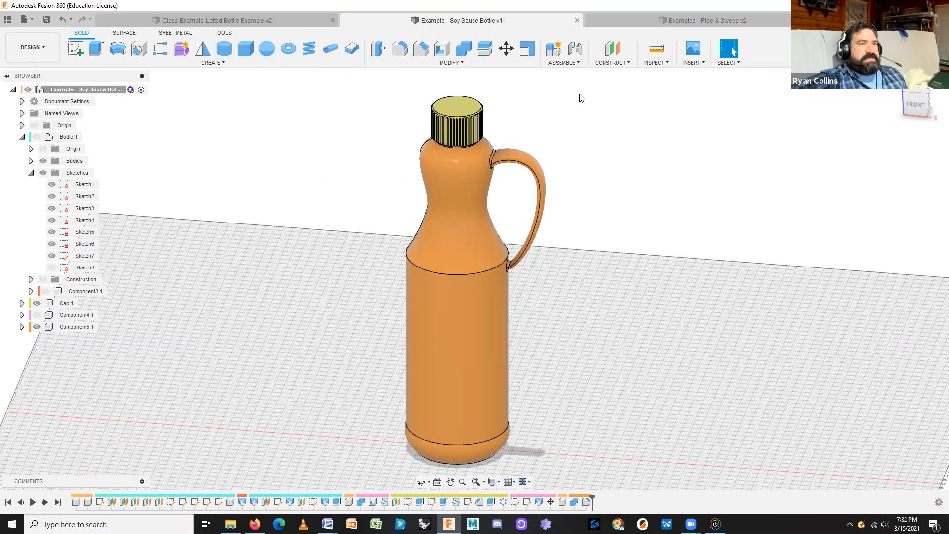
Pin the Joint command to the shortcuts
left_click(572, 64)
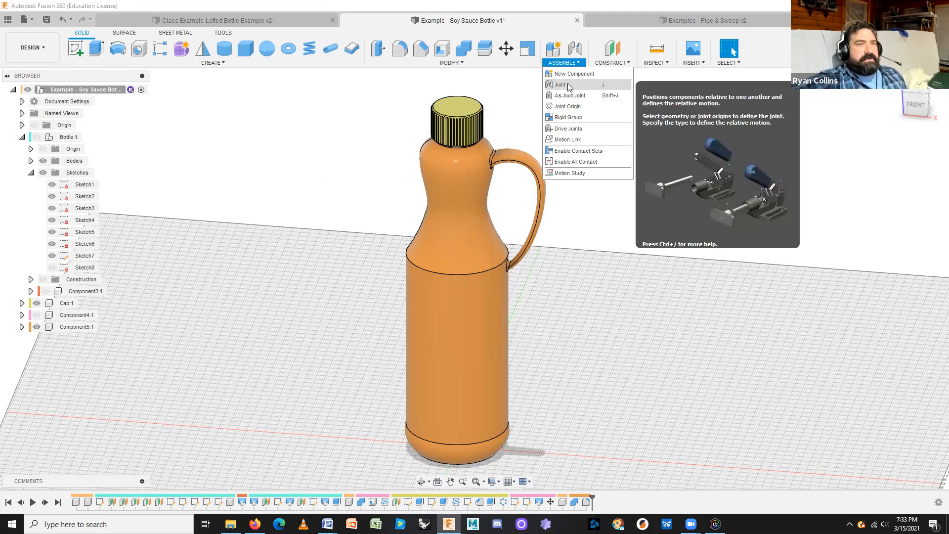
left_click(627, 86)
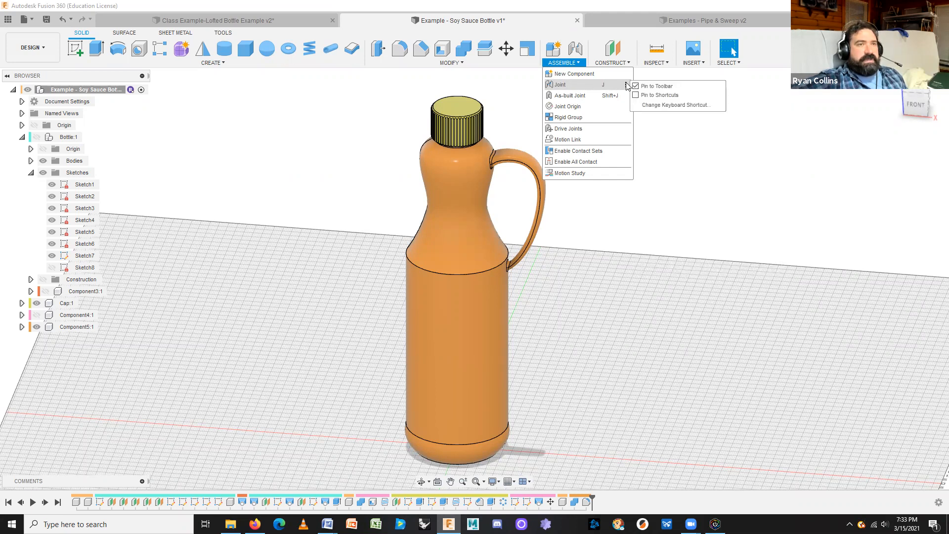
left_click(638, 96)
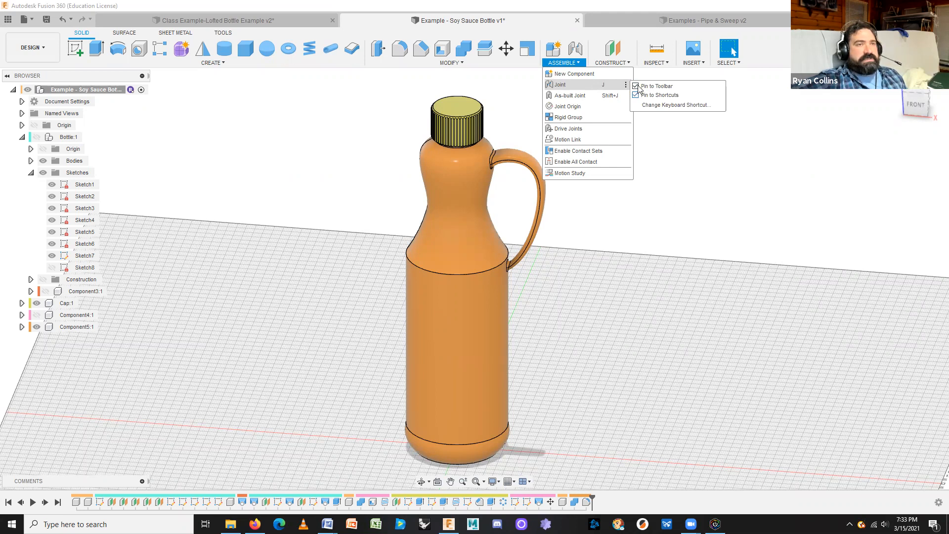
Start a Joint and hide the Cap component to expose the bottle's threaded neck
left_click(604, 84)
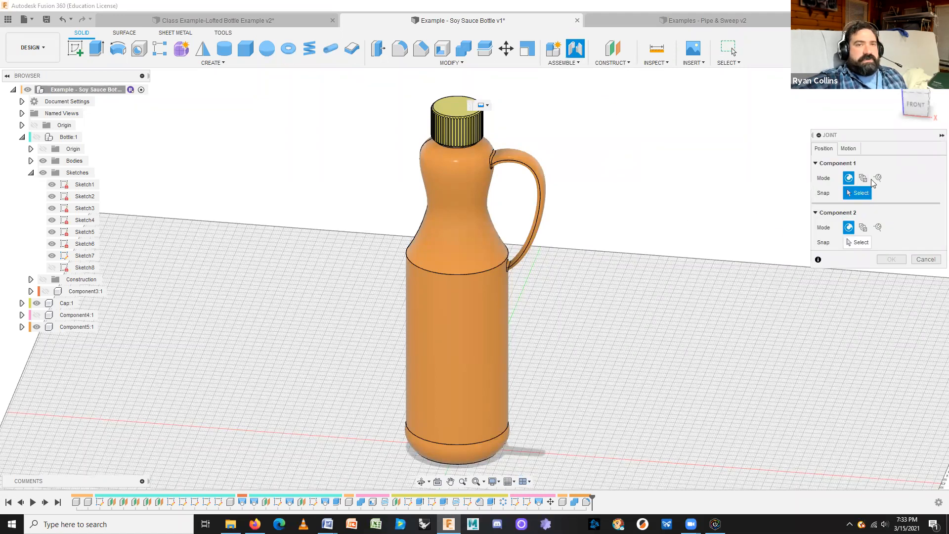
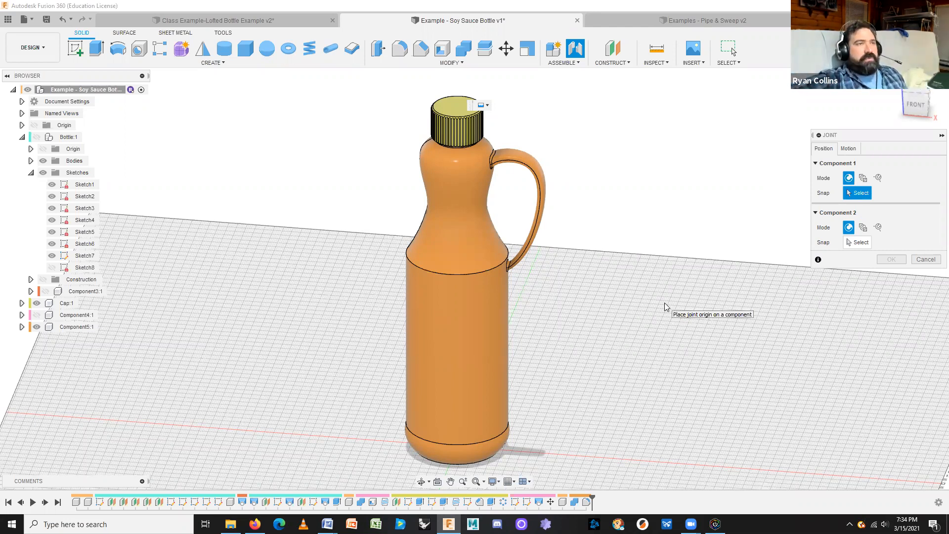
left_click(37, 303)
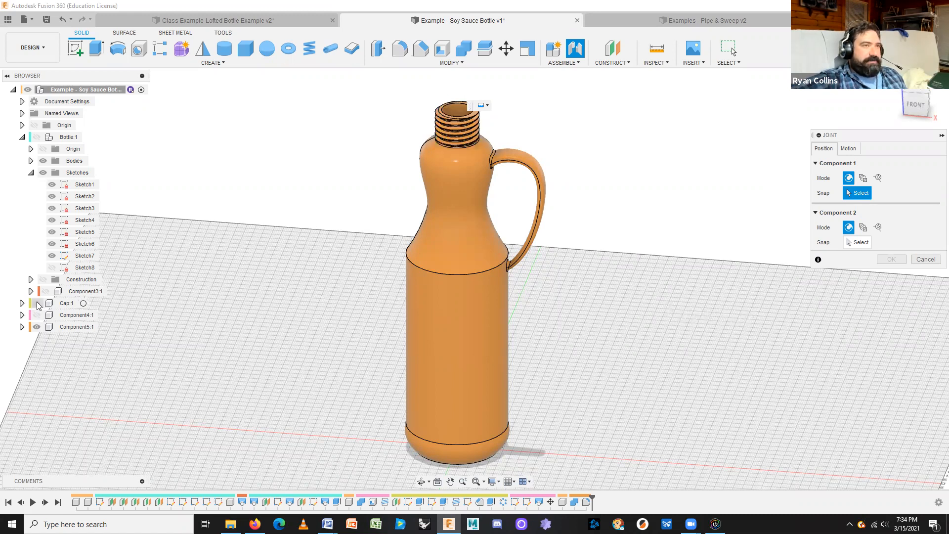
scroll(541, 142, "up", 4)
scroll(591, 235, "up", 4)
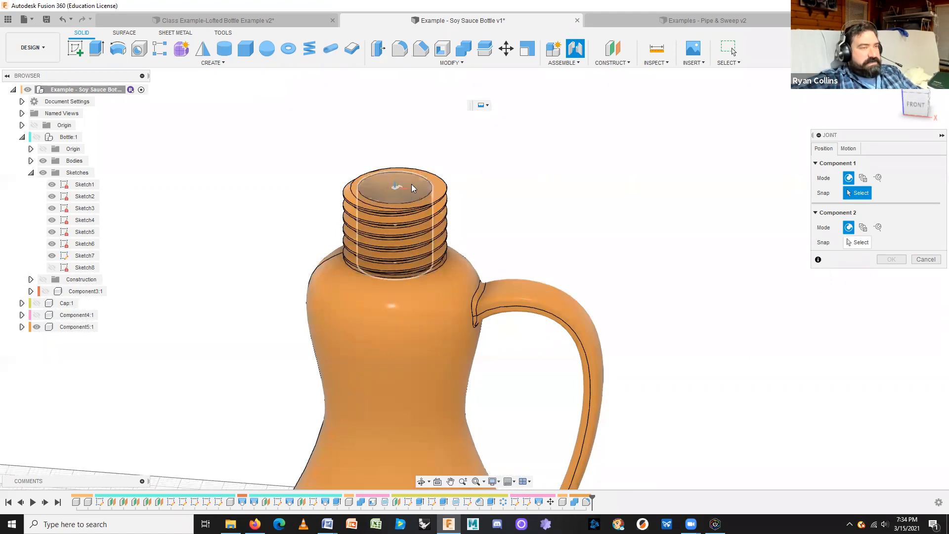
Place the first joint origin at the centre of the bottle neck's top opening on Component5
scroll(410, 186, "up", 2)
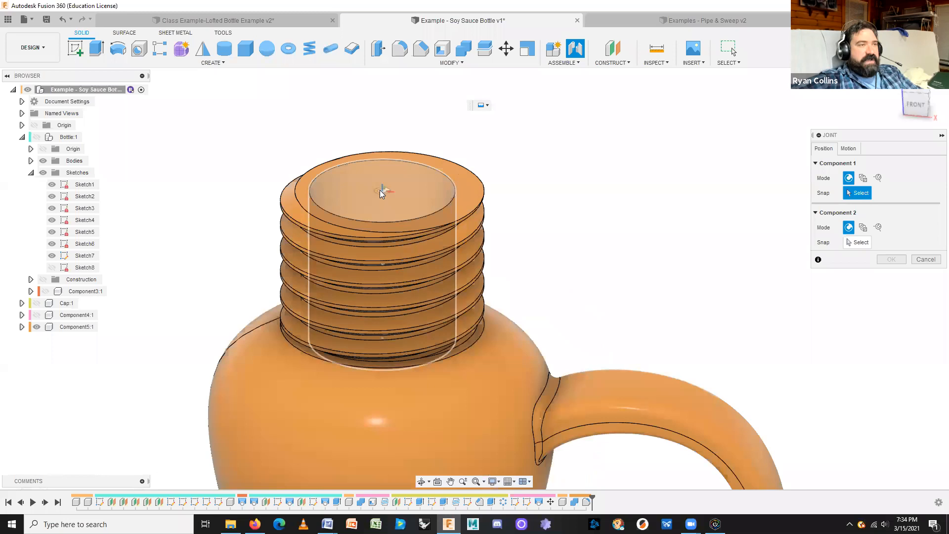
scroll(383, 193, "up", 3)
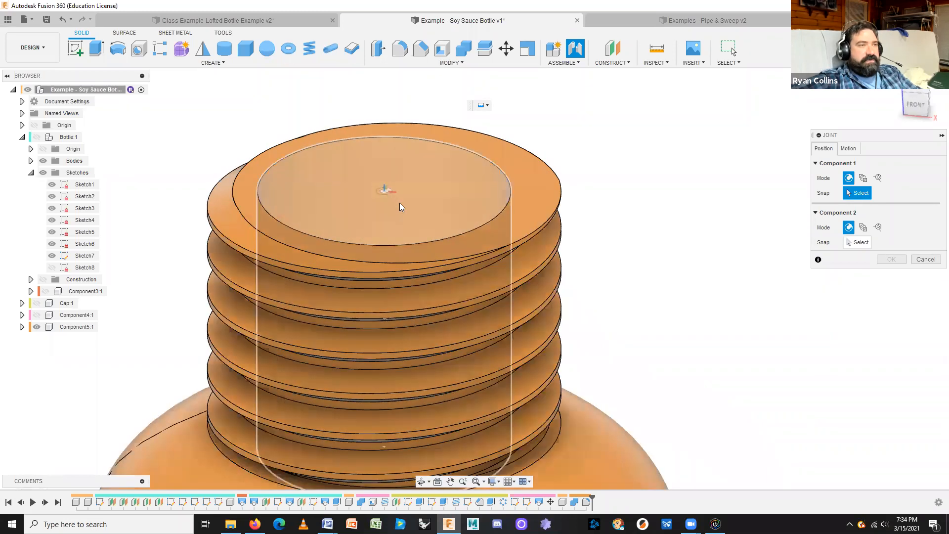
middle_click_drag(398, 194, 329, 226, "shift")
middle_click_drag(386, 210, 513, 211, "shift")
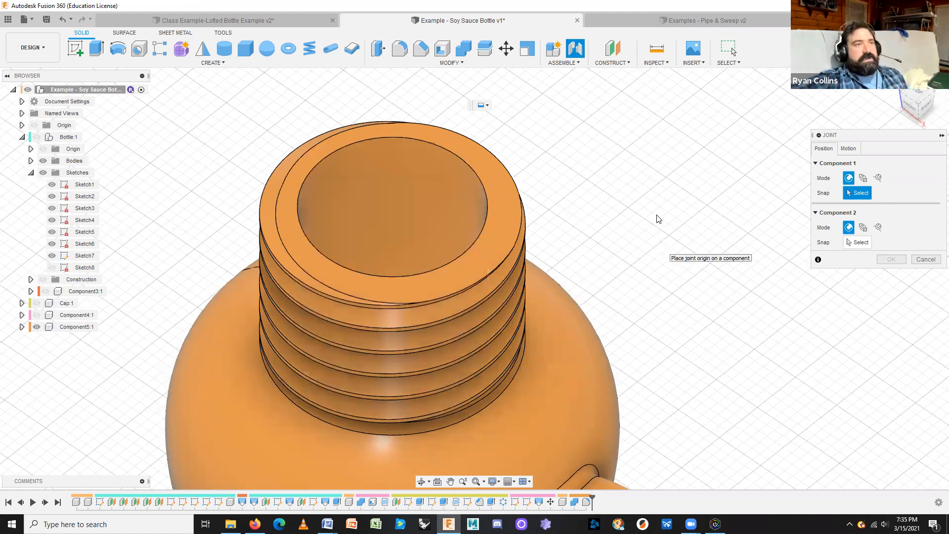
middle_click_drag(621, 239, 626, 208, "shift")
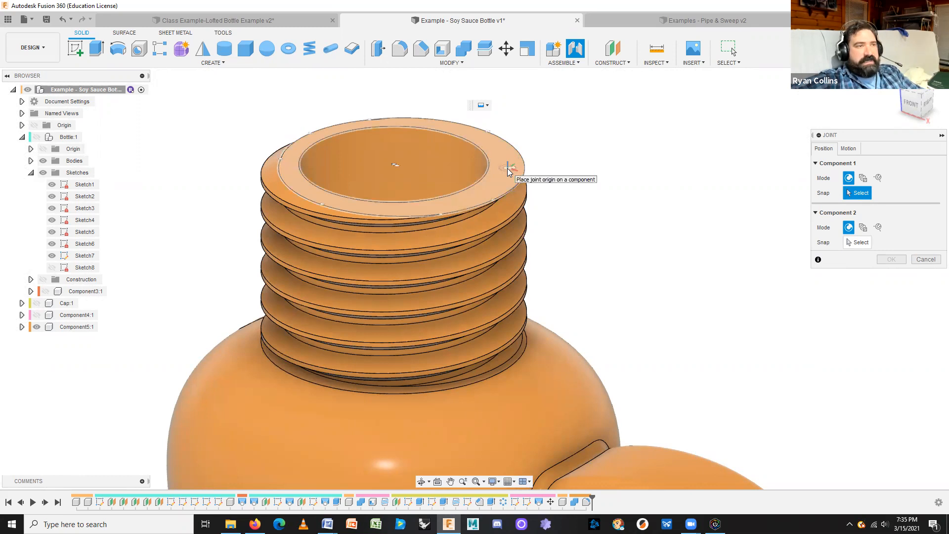
scroll(508, 171, "up", 6)
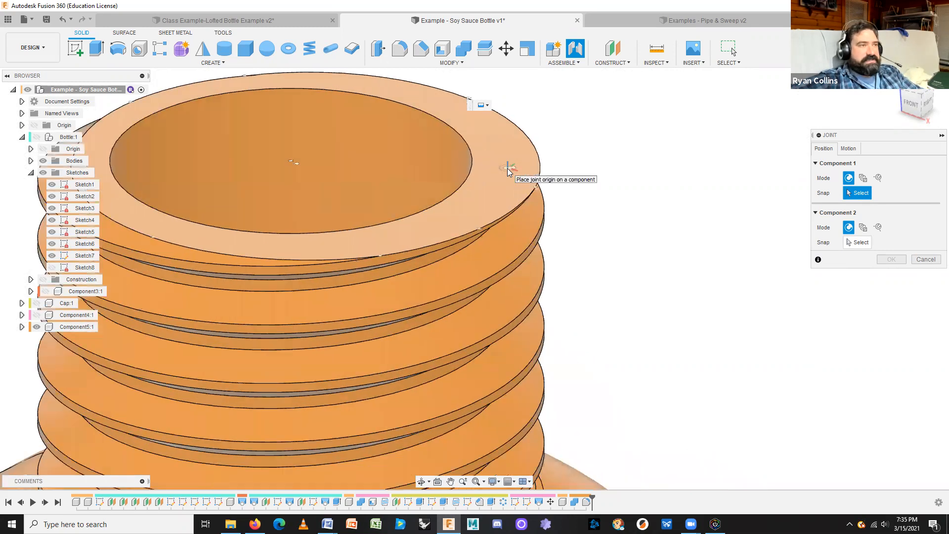
left_click(652, 184)
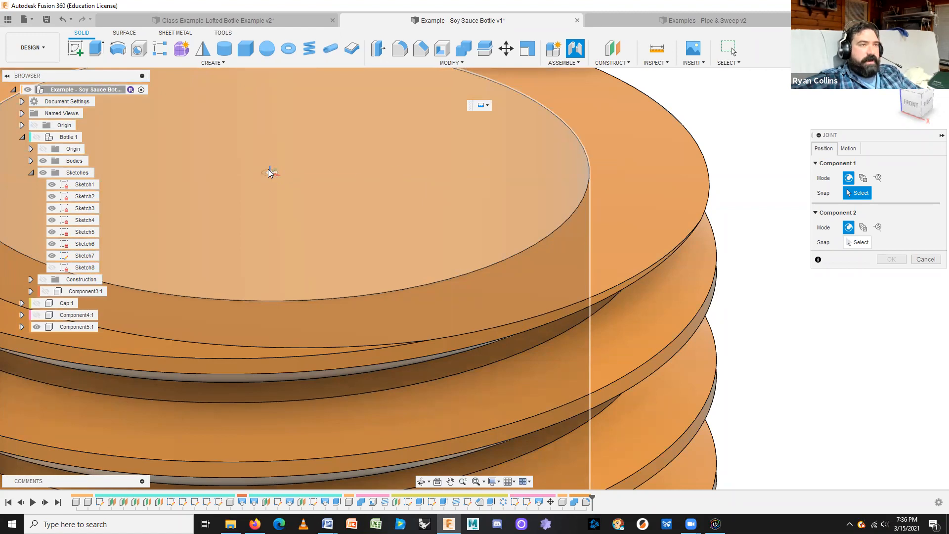
scroll(268, 170, "down", 3)
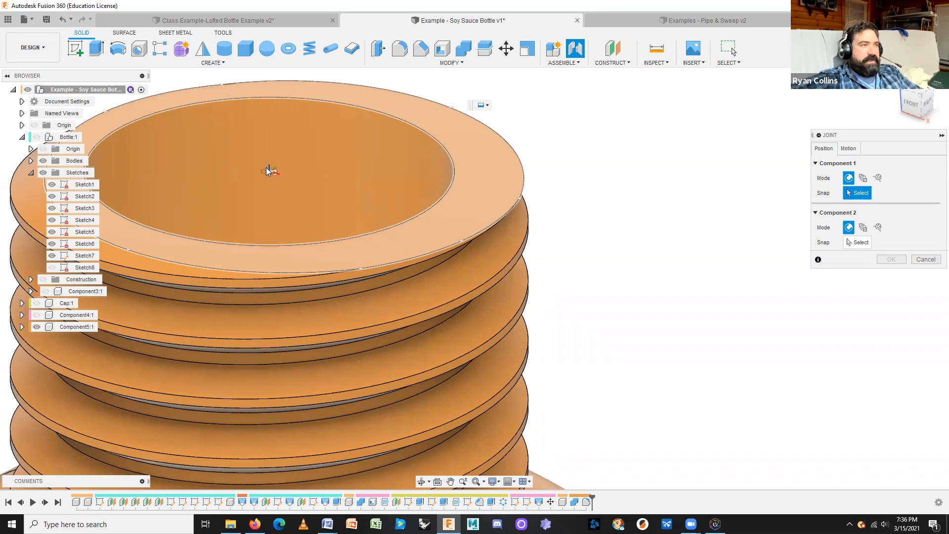
scroll(277, 173, "up", 5)
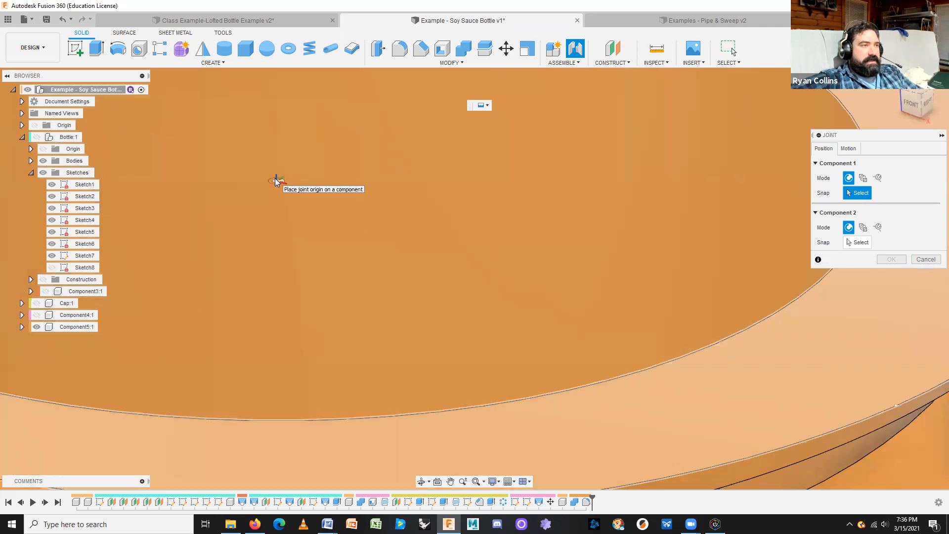
left_click(275, 182)
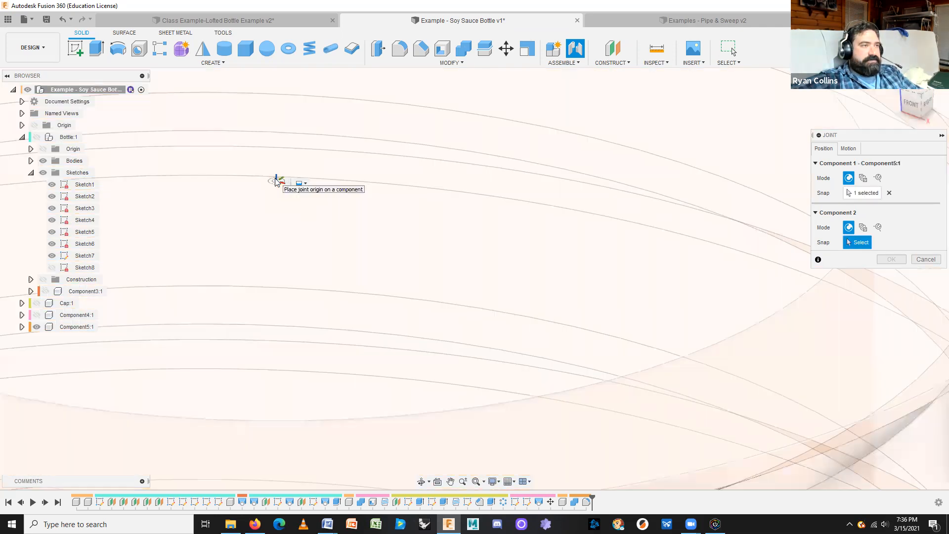
Show the Cap, hide Component5, and place the second joint origin at the centre of the cap's inside top face
scroll(324, 206, "down", 5)
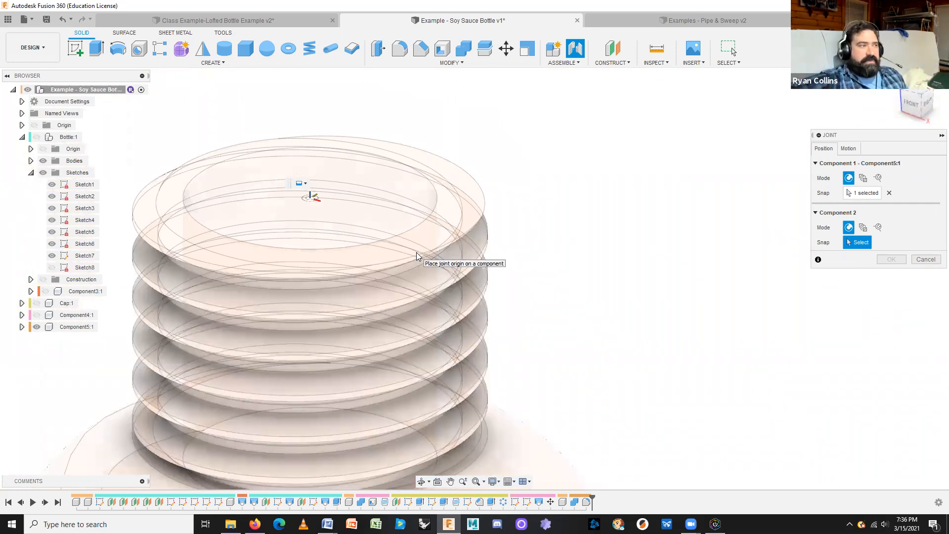
left_click(36, 304)
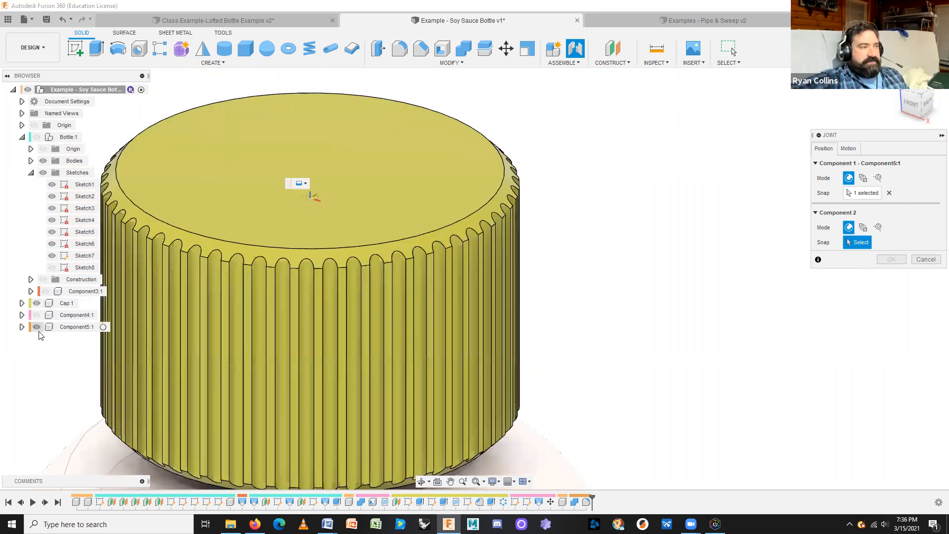
left_click(470, 410)
middle_click_drag(470, 381, 479, 210, "shift")
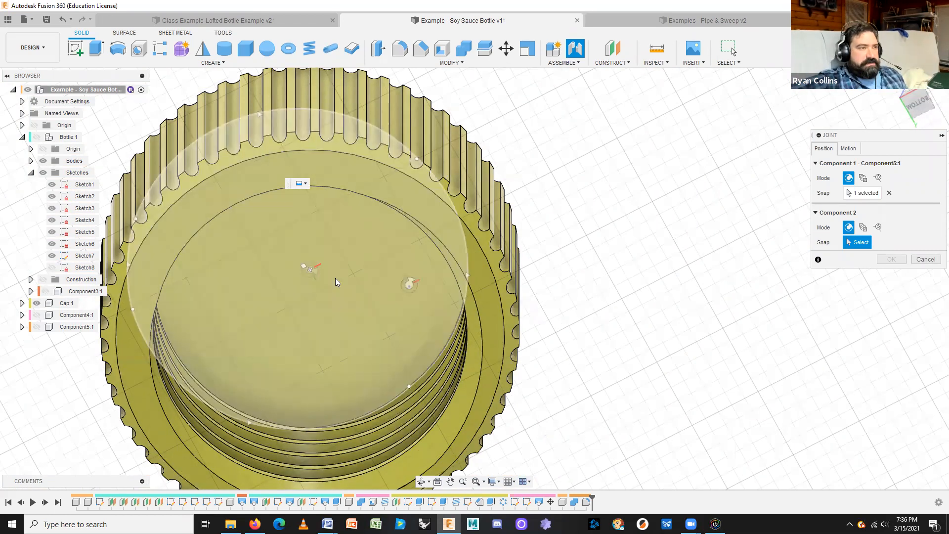
left_click(334, 293)
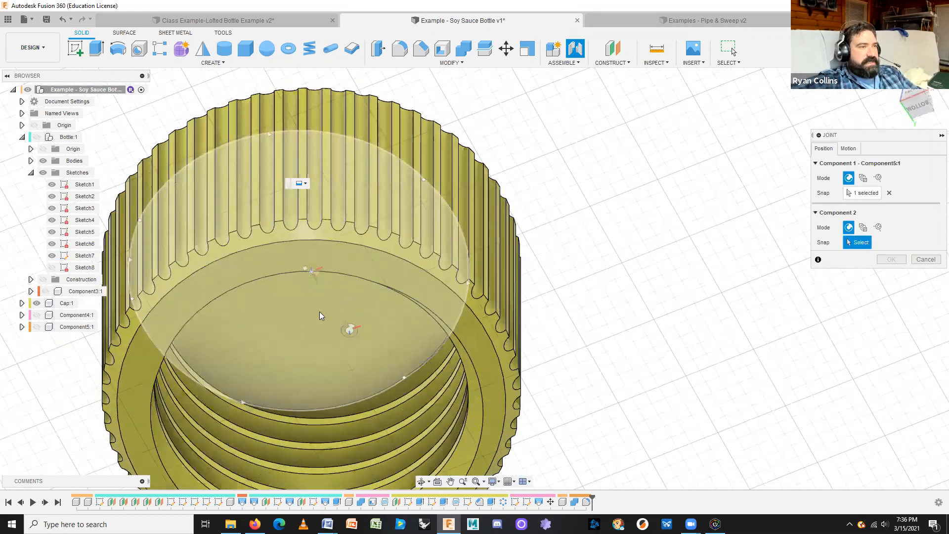
left_click(313, 267)
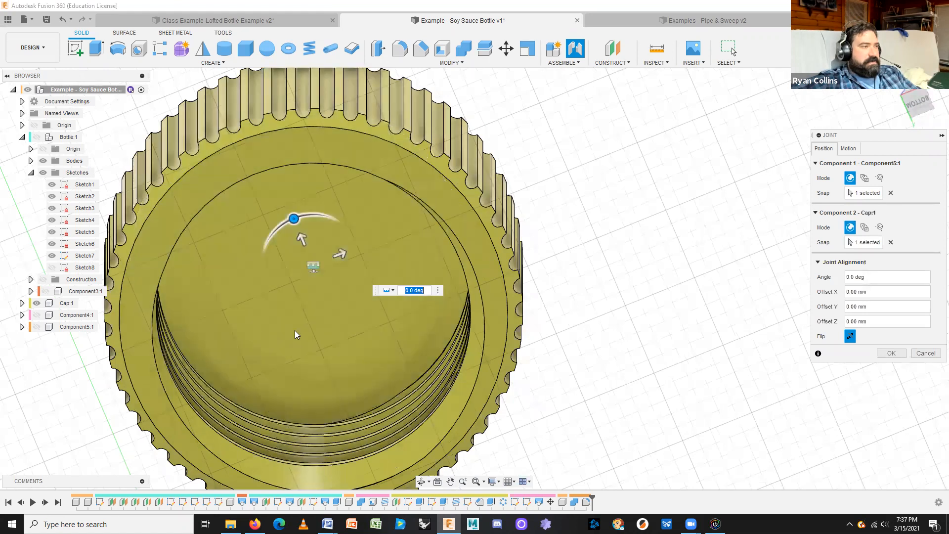
Show Component5 again and check how the cap sits on the whole bottle
left_click(37, 327)
scroll(519, 366, "down", 4)
middle_click_drag(508, 383, 488, 296, "shift")
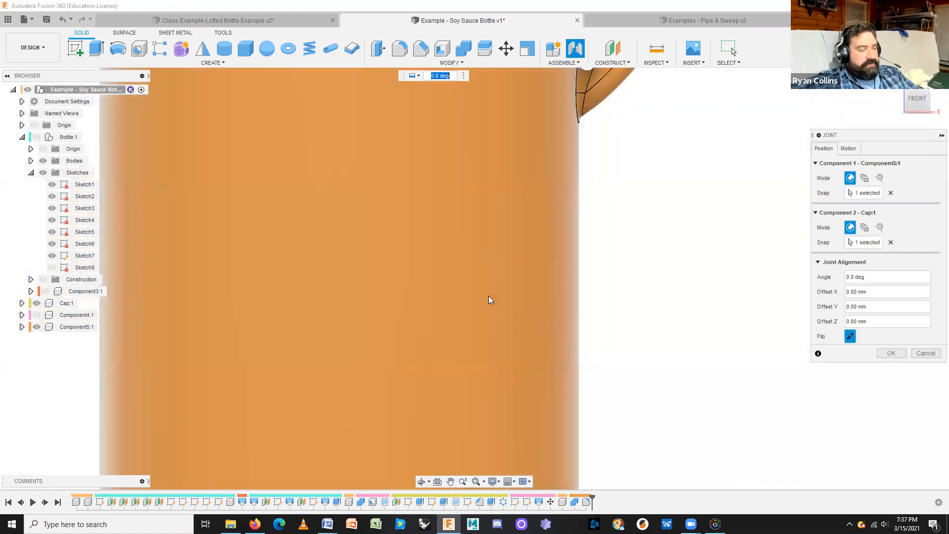
scroll(489, 300, "down", 5)
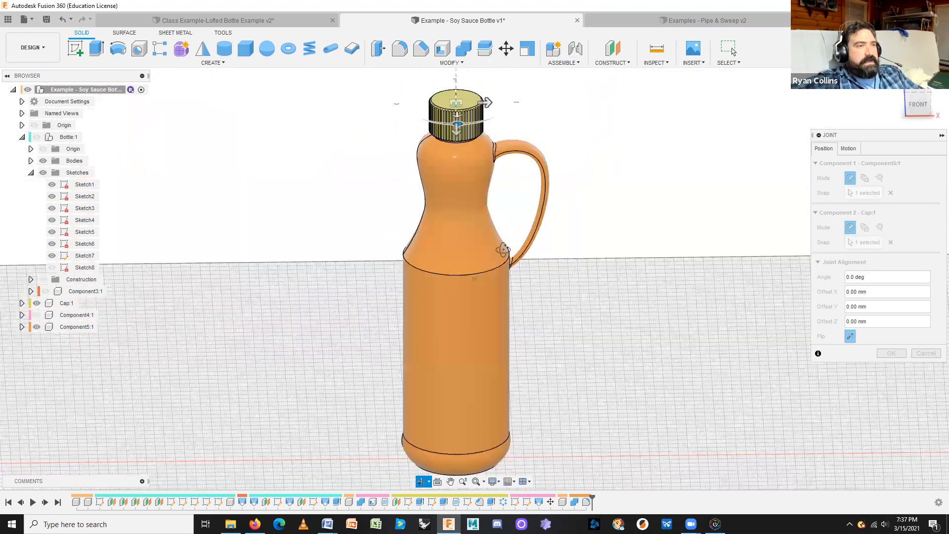
middle_click_drag(503, 249, 603, 315, "shift")
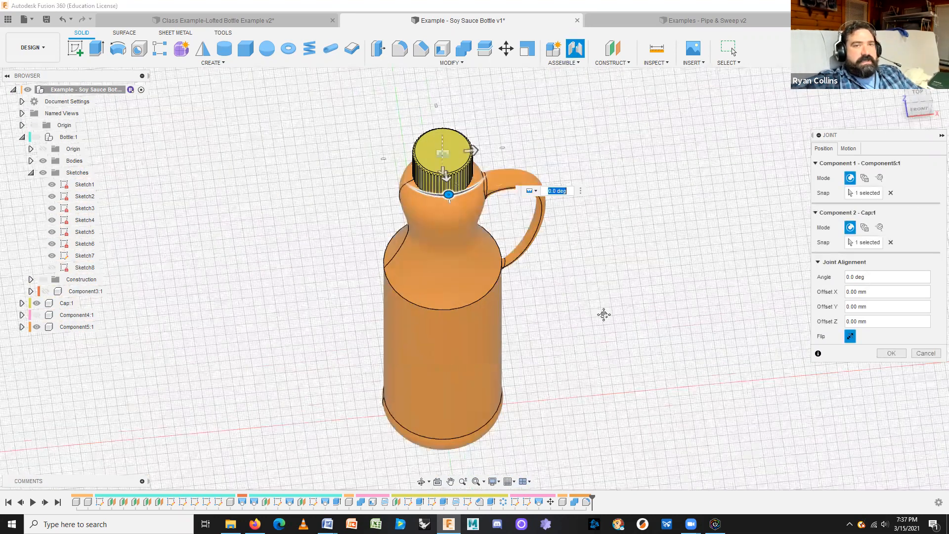
scroll(604, 315, "up", 3)
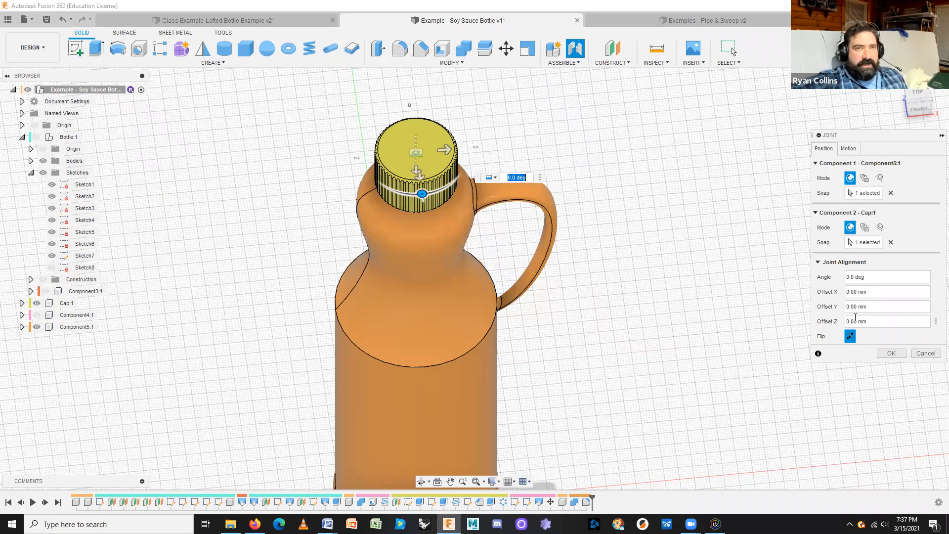
Set the joint's motion type to Cylindrical about the Z Axis, preview its animation, and create the joint
left_click(849, 149)
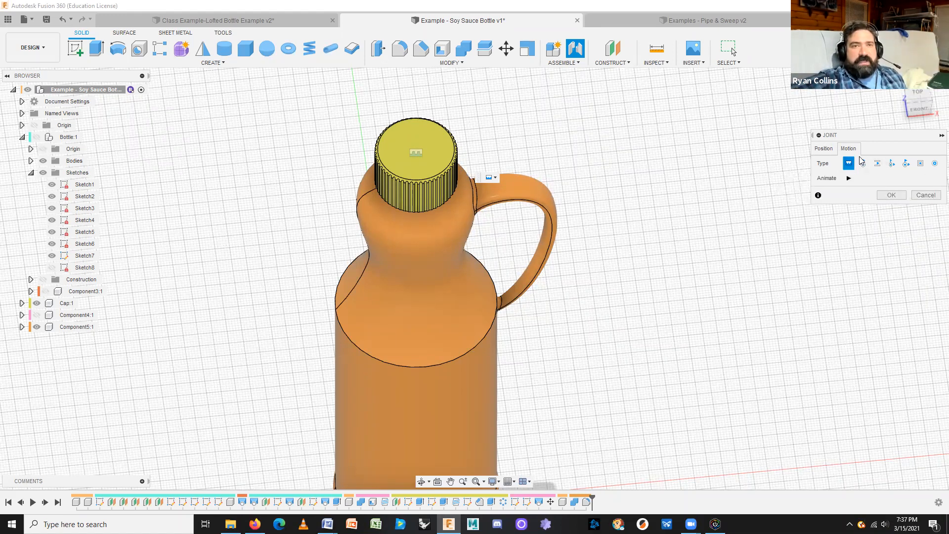
left_click(864, 164)
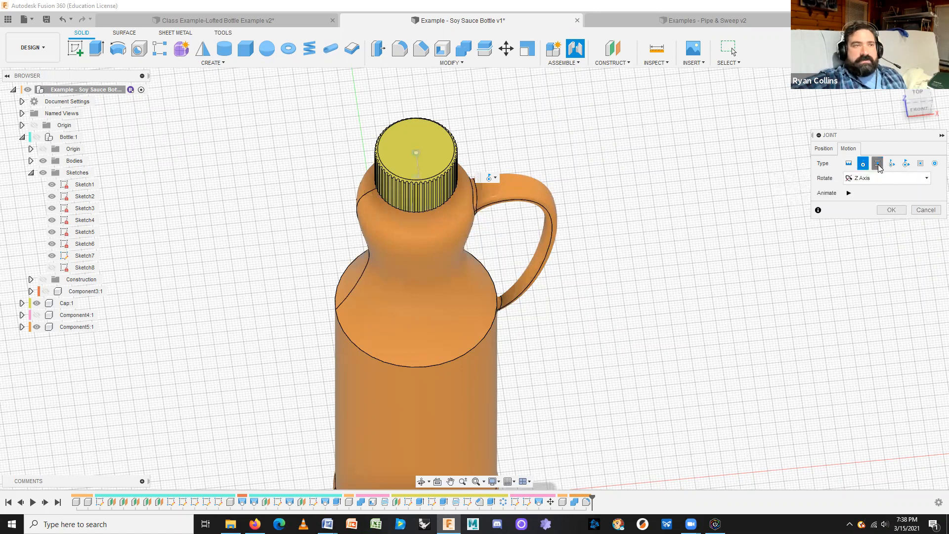
left_click(878, 165)
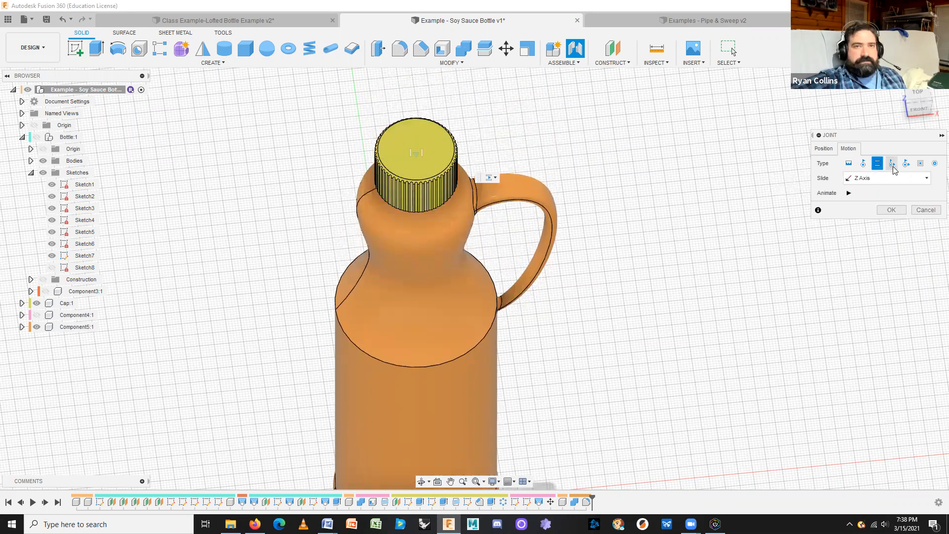
left_click(892, 165)
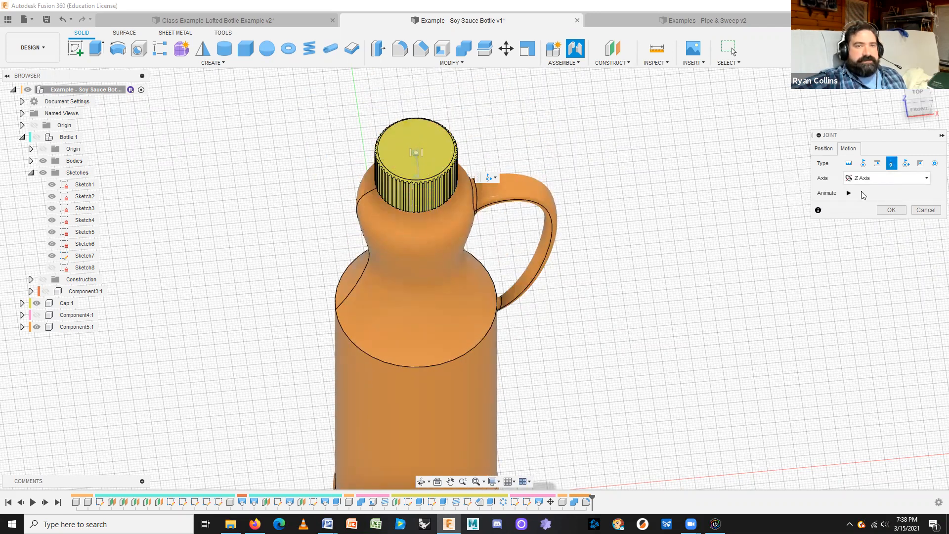
left_click(849, 193)
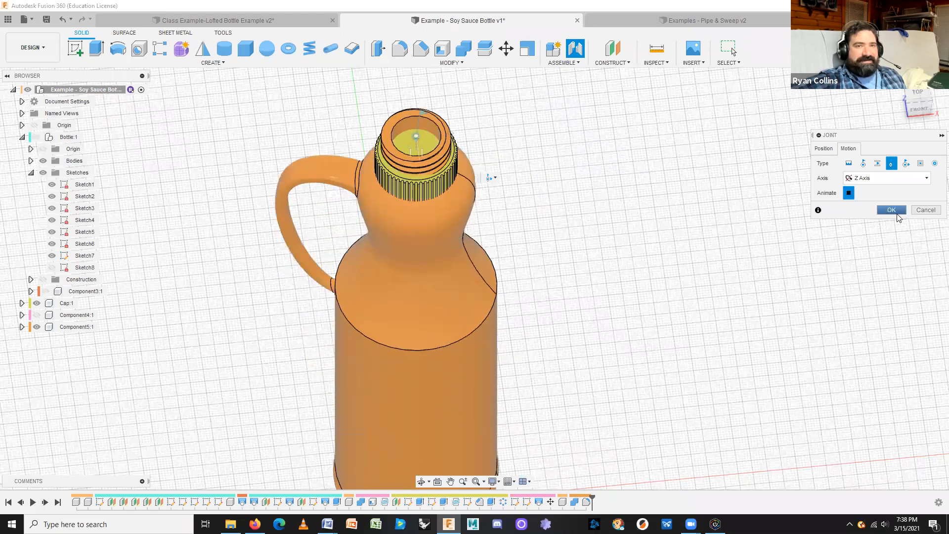
left_click(898, 217)
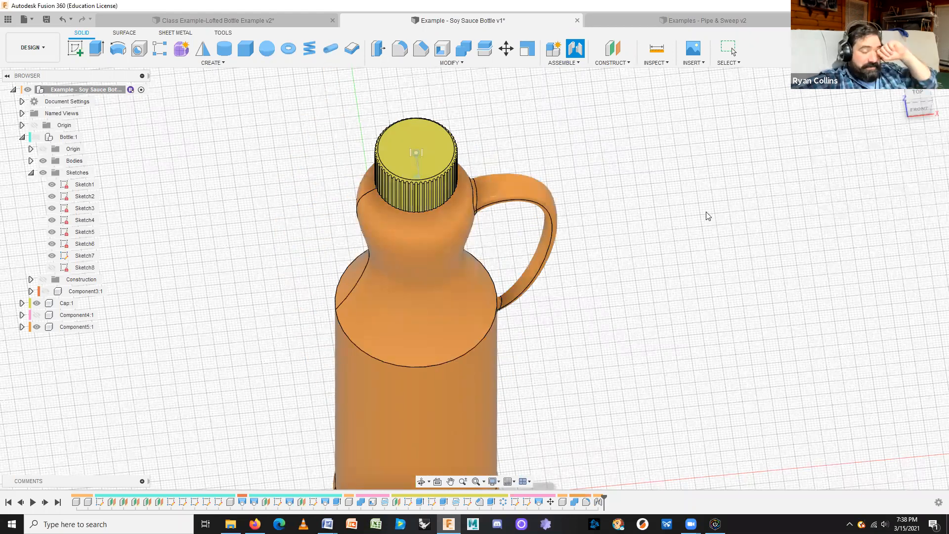
Inspect the capped bottle from other angles and view the cylindrical joint's Distance and Angle entries
middle_click_drag(647, 257, 572, 144, "shift")
middle_click_drag(563, 186, 678, 269, "shift")
scroll(558, 270, "up", 3)
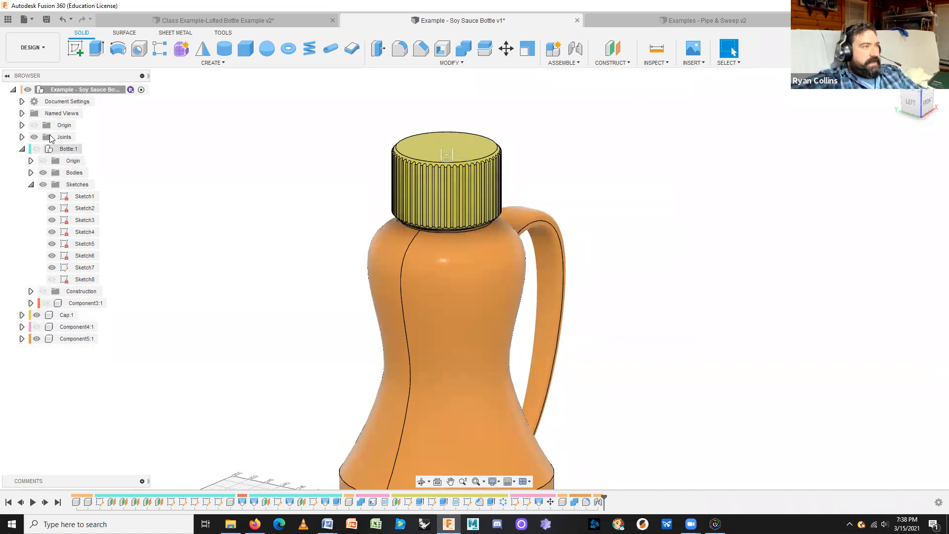
left_click(22, 138)
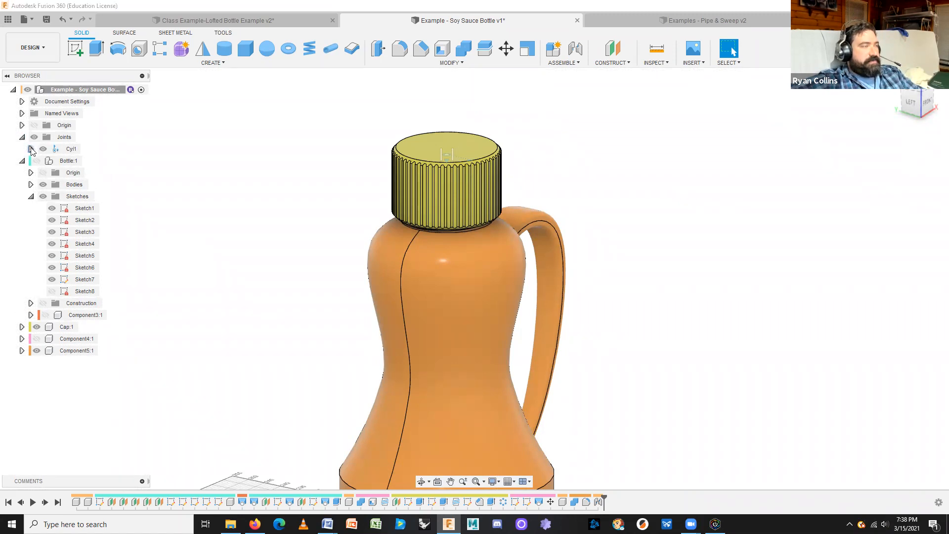
left_click(31, 149)
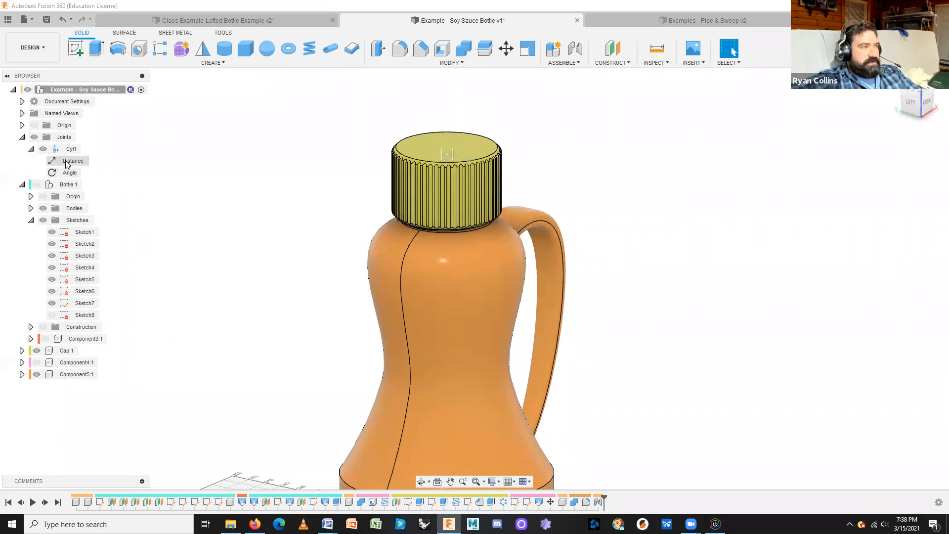
left_click(31, 149)
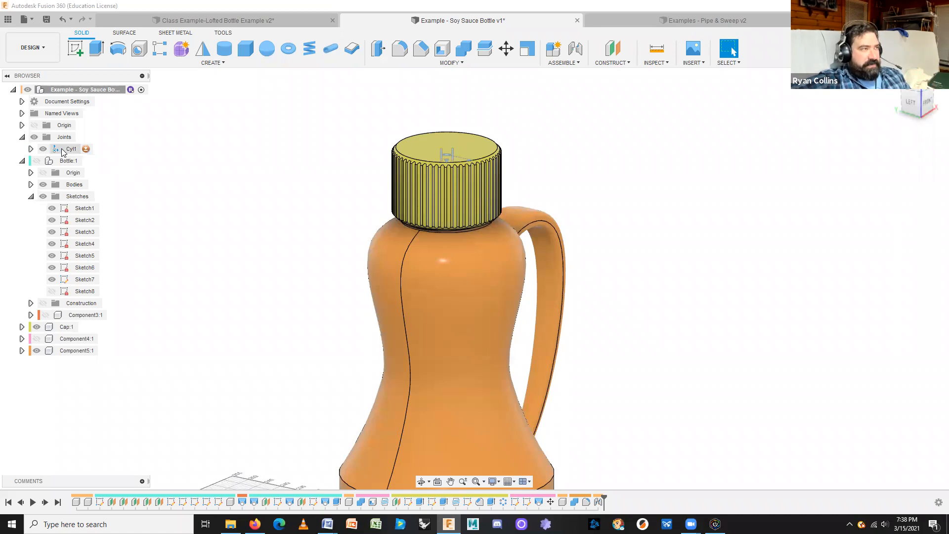
Open the cylindrical joint's limits, preview the Rotate motion, and cancel without setting limits
left_click(85, 150)
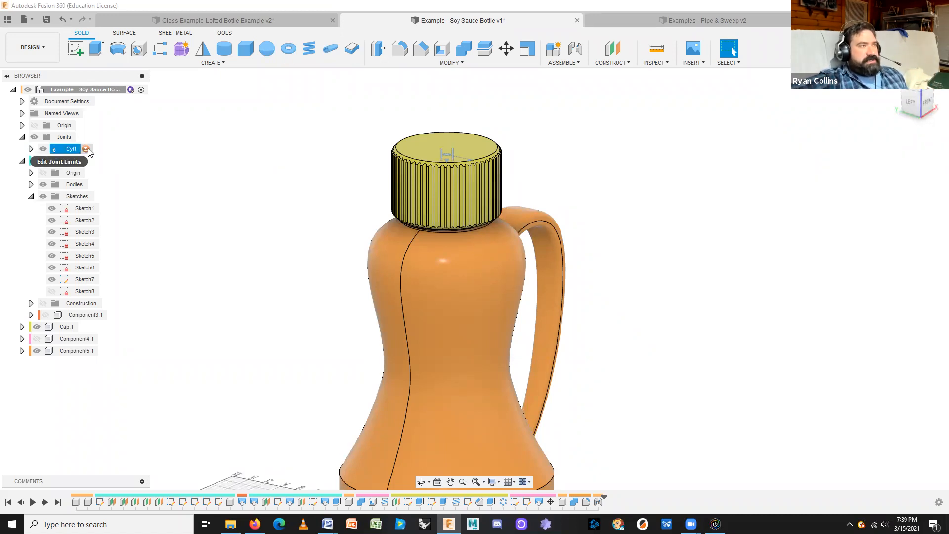
left_click(87, 149)
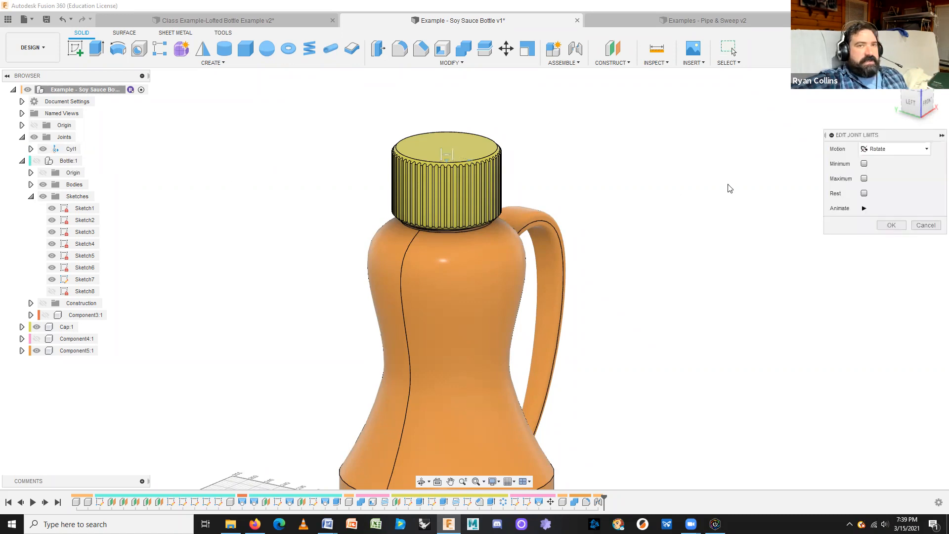
left_click_drag(899, 139, 839, 136)
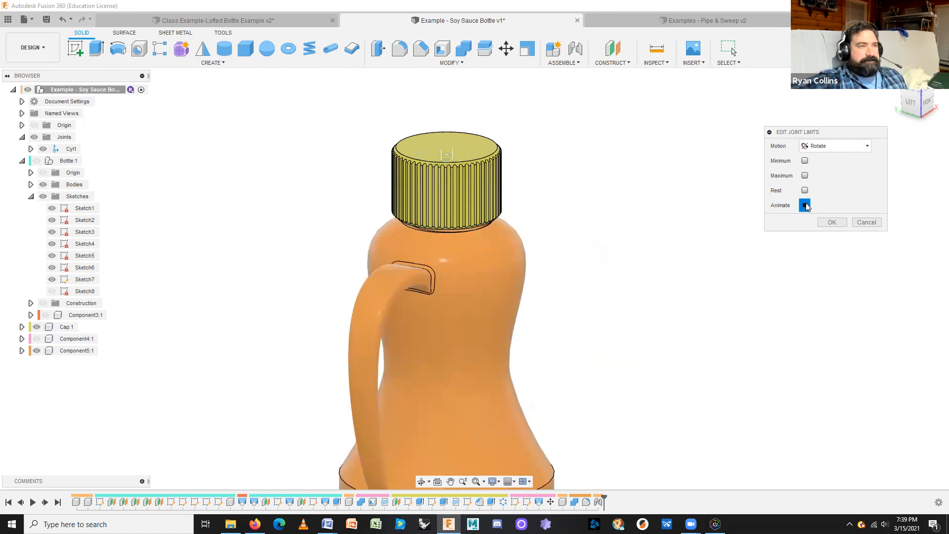
left_click(866, 223)
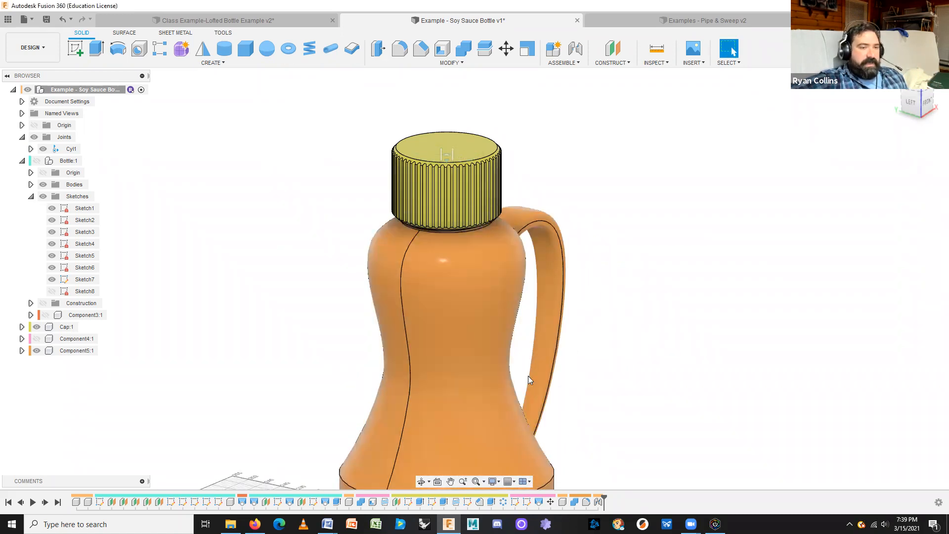
right_click(599, 503)
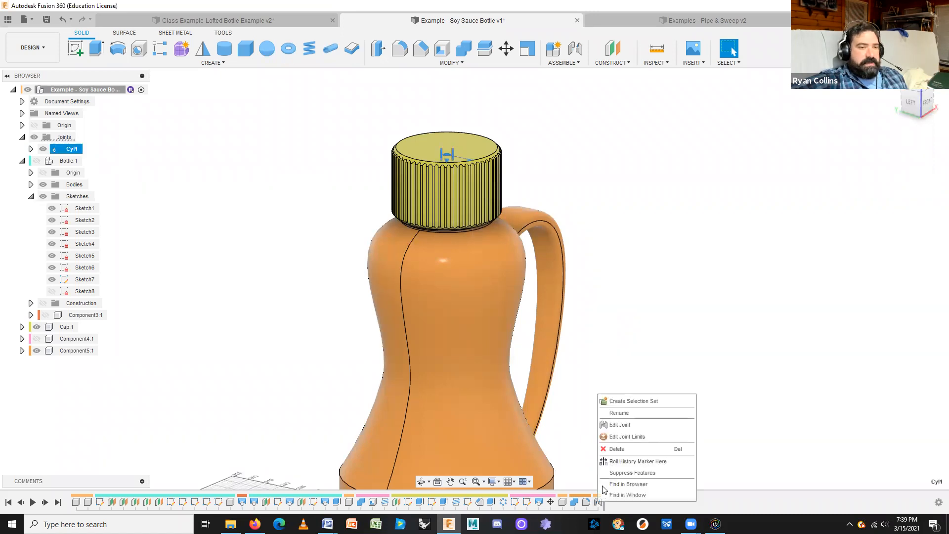
left_click(622, 425)
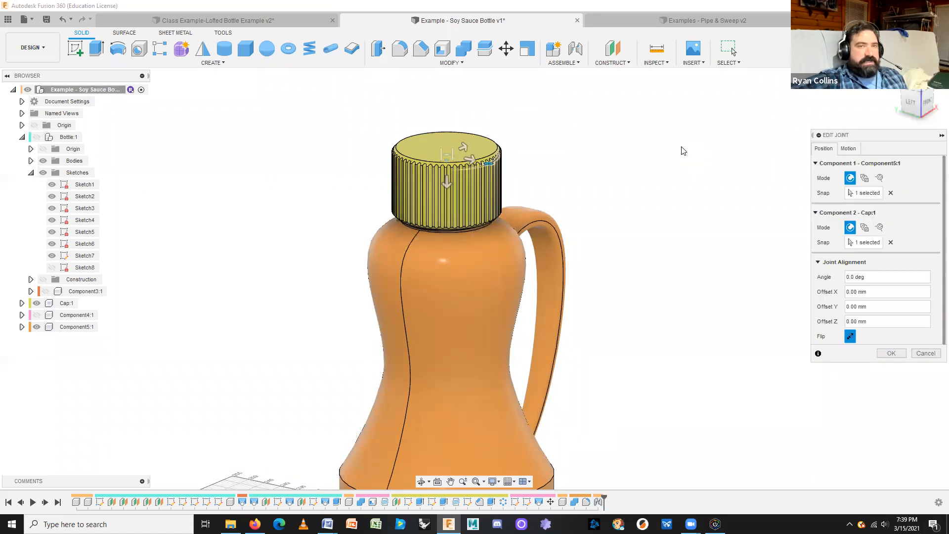
left_click(891, 193)
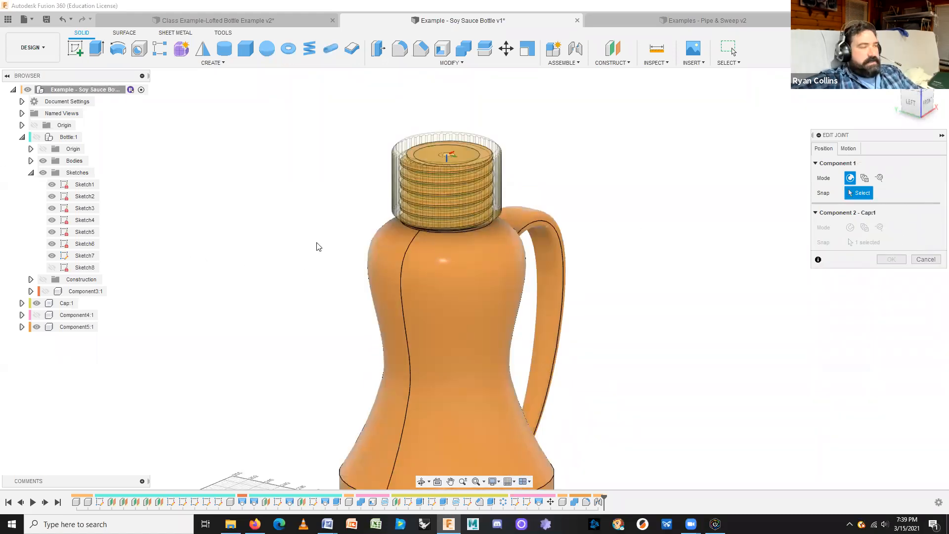
left_click(37, 327)
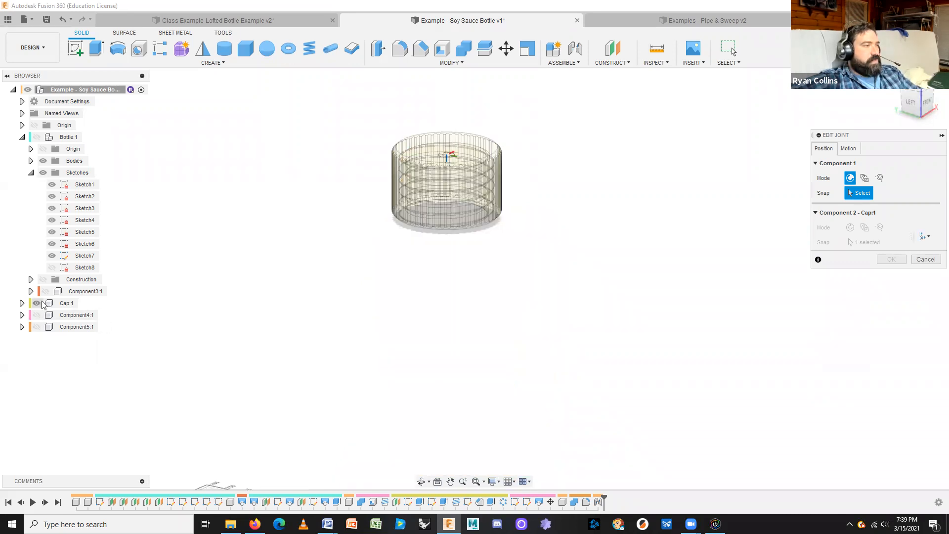
middle_click_drag(527, 309, 514, 277, "shift")
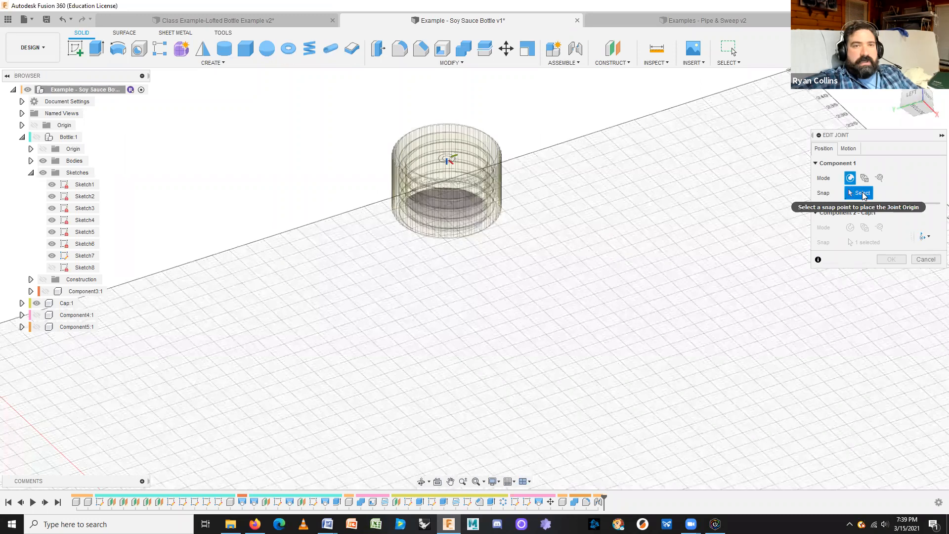
middle_click_drag(468, 250, 447, 176, "shift")
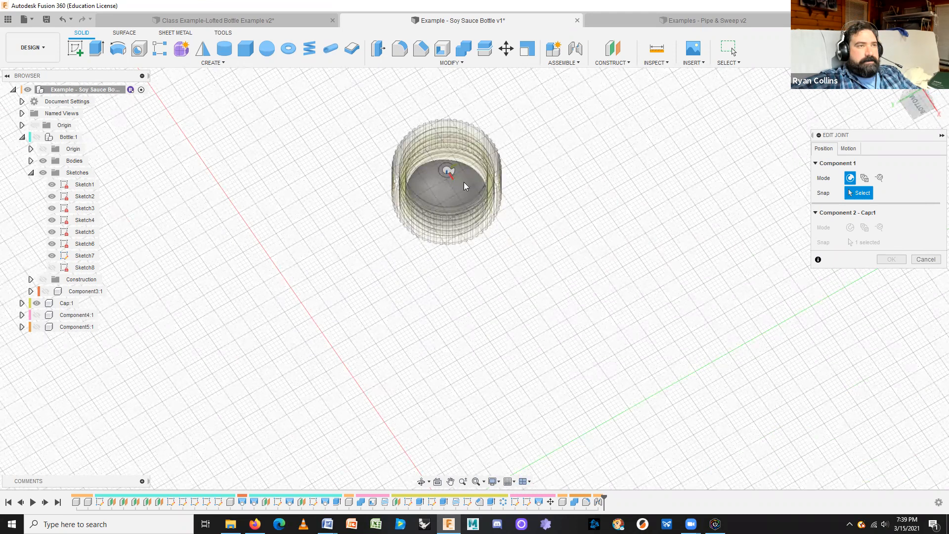
left_click(921, 261)
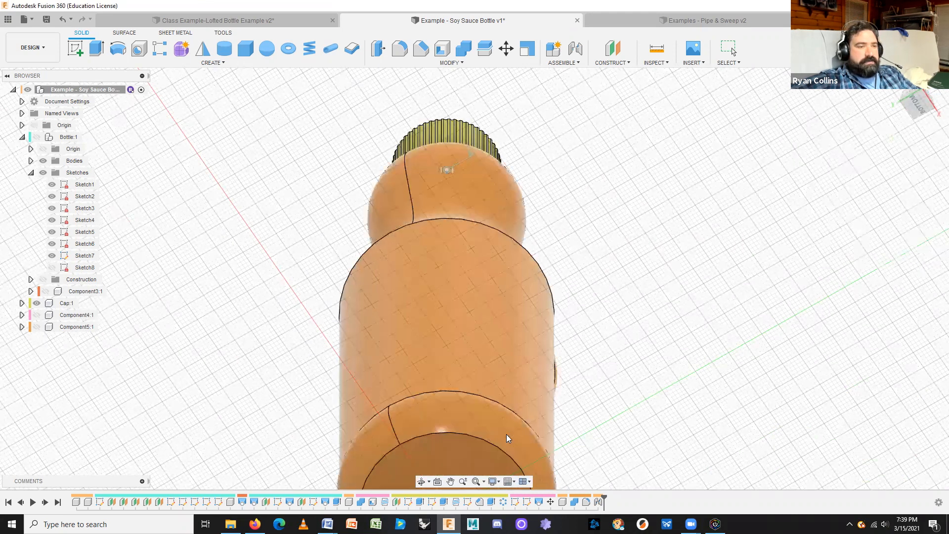
Delete the cylindrical joint, and start a new joint with its Component 1 snap at the centre of the cap's inner top face, hiding Component5
right_click(601, 503)
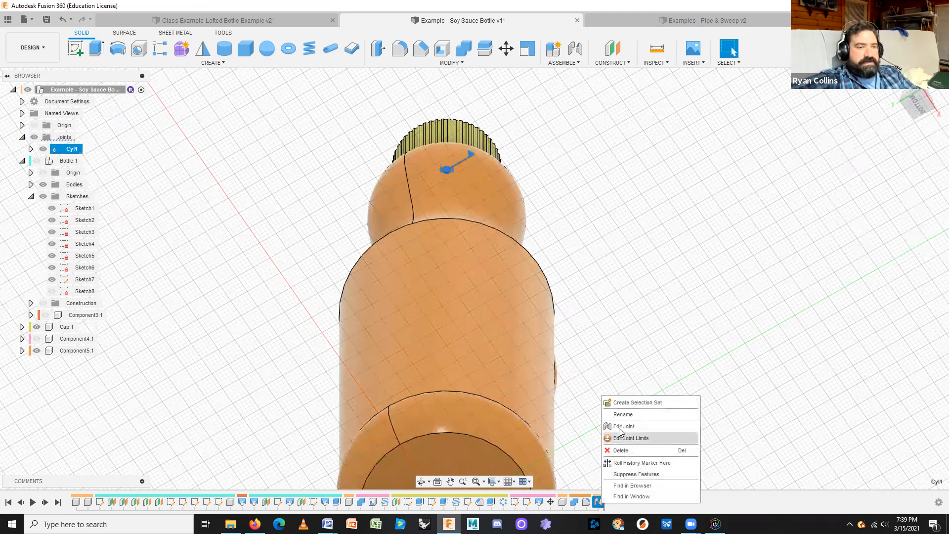
left_click(618, 452)
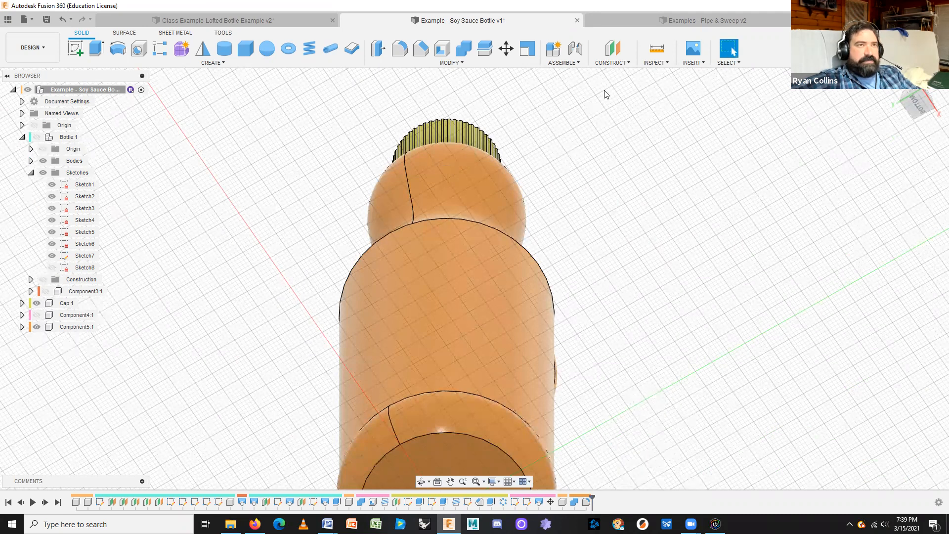
left_click(575, 48)
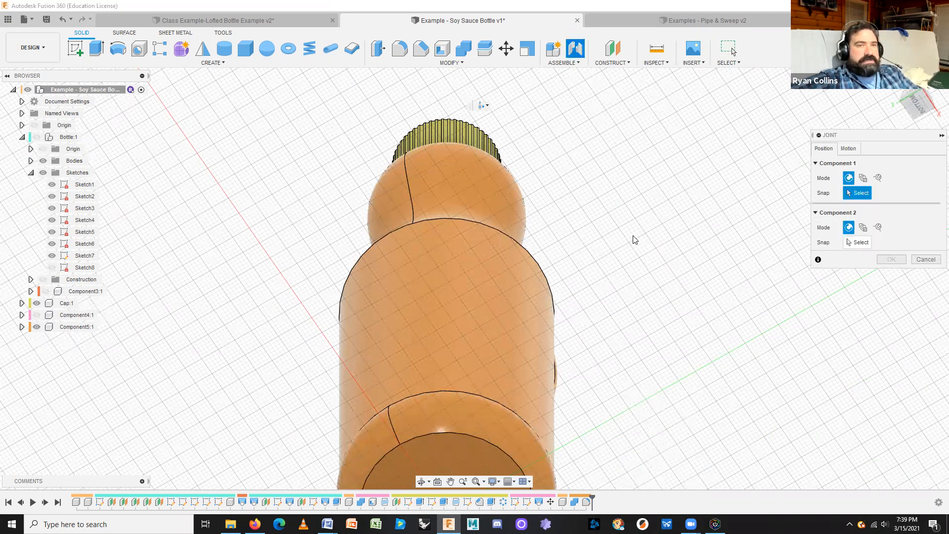
left_click(36, 327)
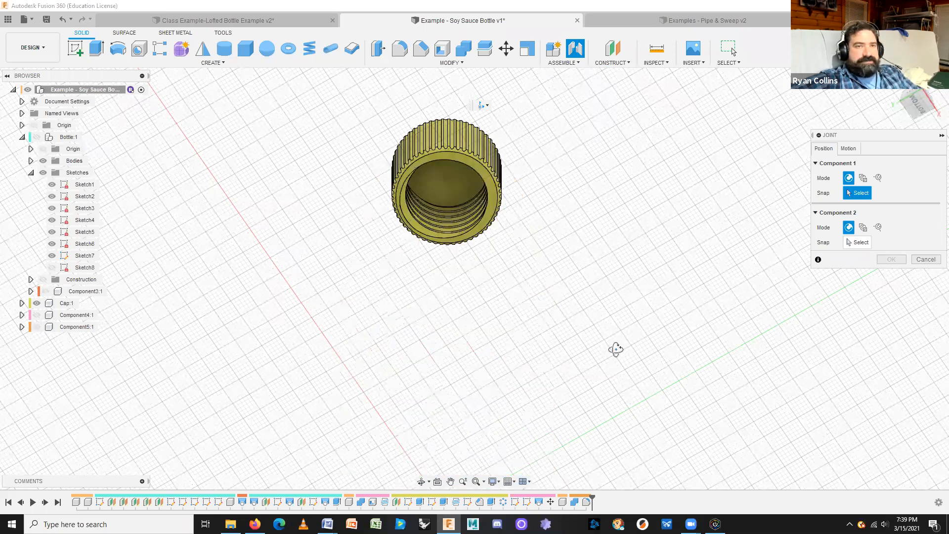
middle_click_drag(616, 350, 616, 337, "shift")
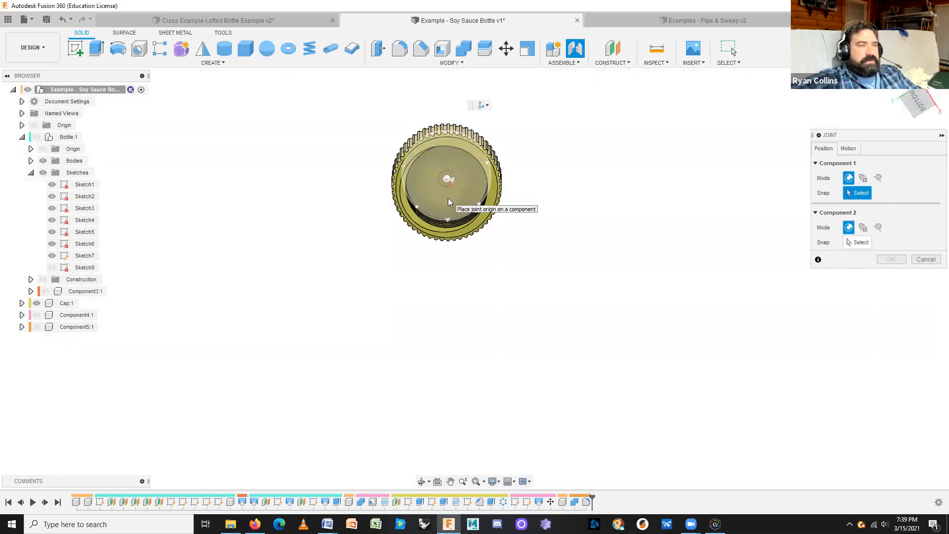
scroll(449, 198, "up", 5)
middle_click_drag(449, 207, 451, 243, "shift")
left_click(433, 156)
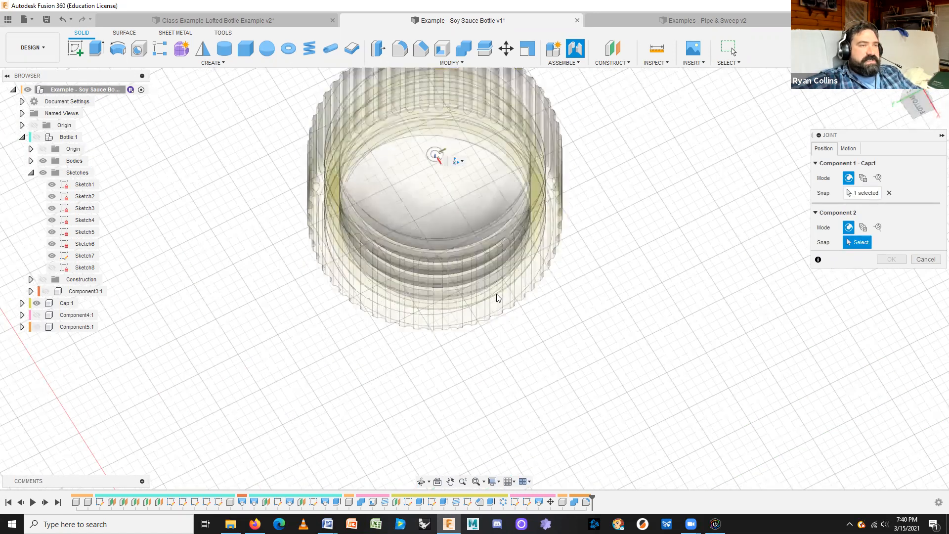
Show Component5, hide the cap, and place the joint's Component 2 snap at the centre of the bottle neck's opening
left_click(37, 327)
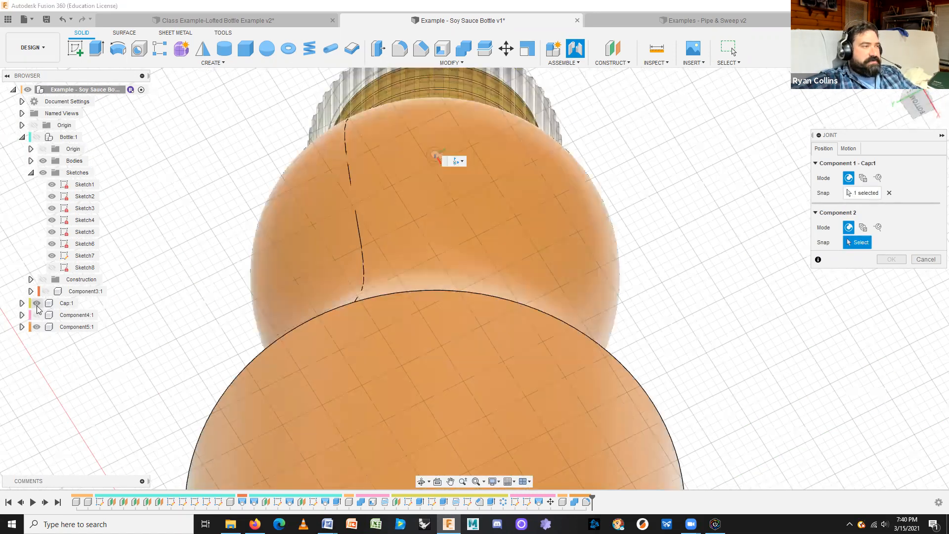
left_click(612, 170)
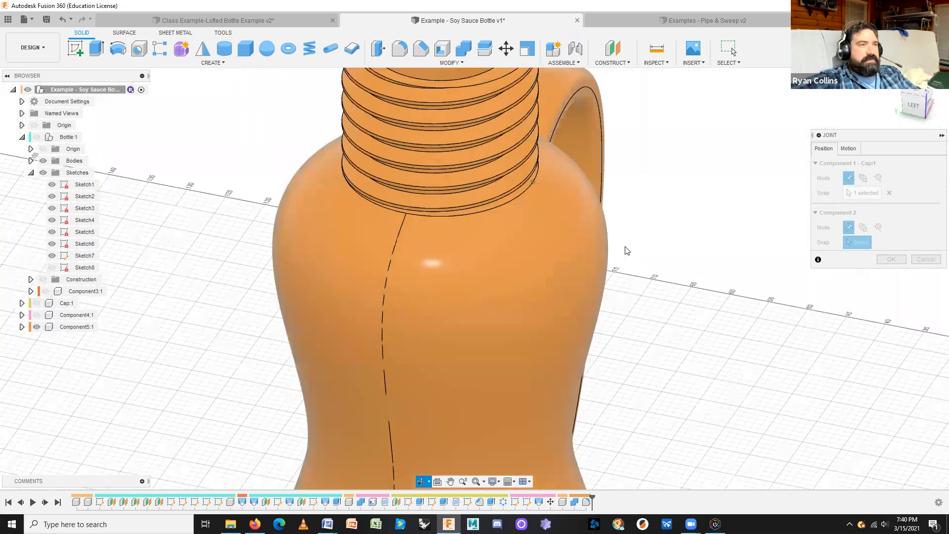
middle_click_drag(644, 269, 647, 303, "shift")
middle_click_drag(527, 83, 533, 173)
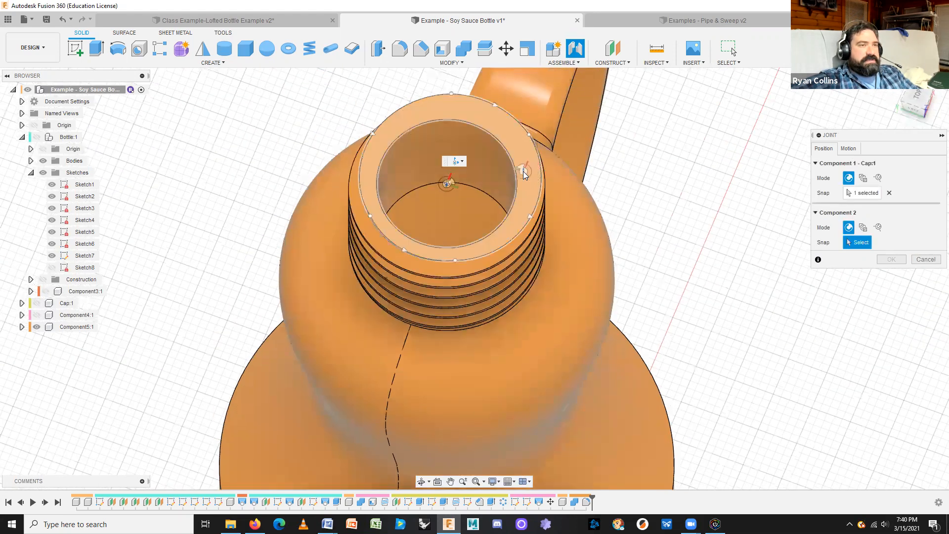
left_click(448, 184)
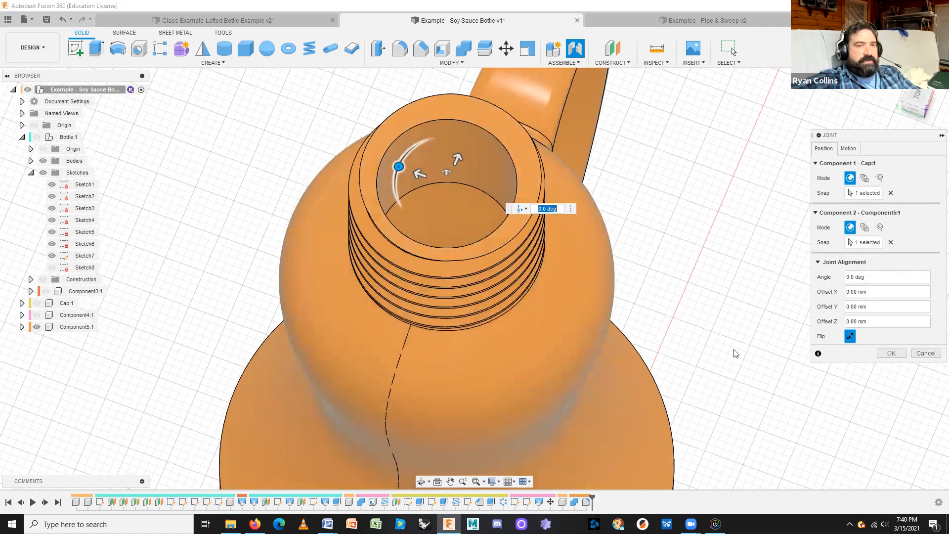
Show the cap again and create the joint with Cylindrical motion about the Z Axis after previewing its animation
left_click(37, 304)
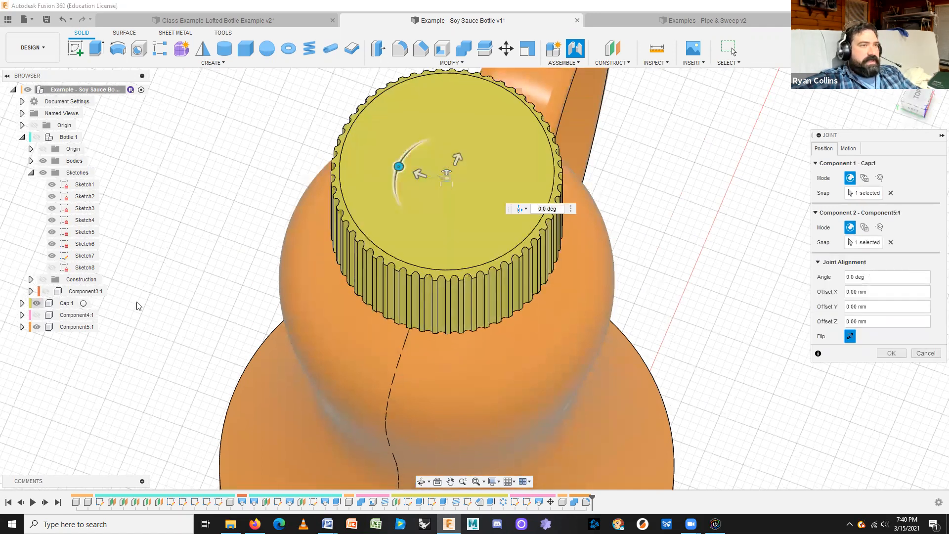
middle_click_drag(699, 329, 693, 298, "shift")
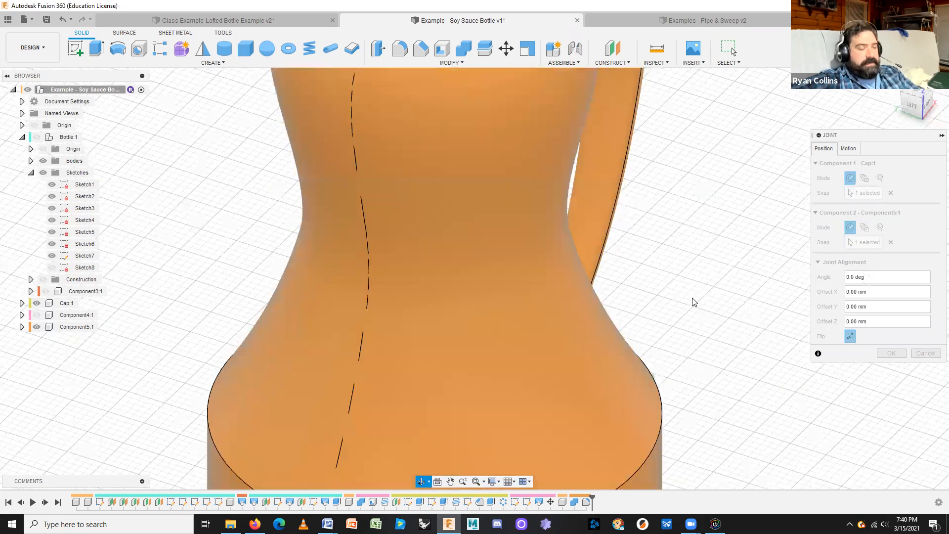
scroll(692, 298, "down", 6)
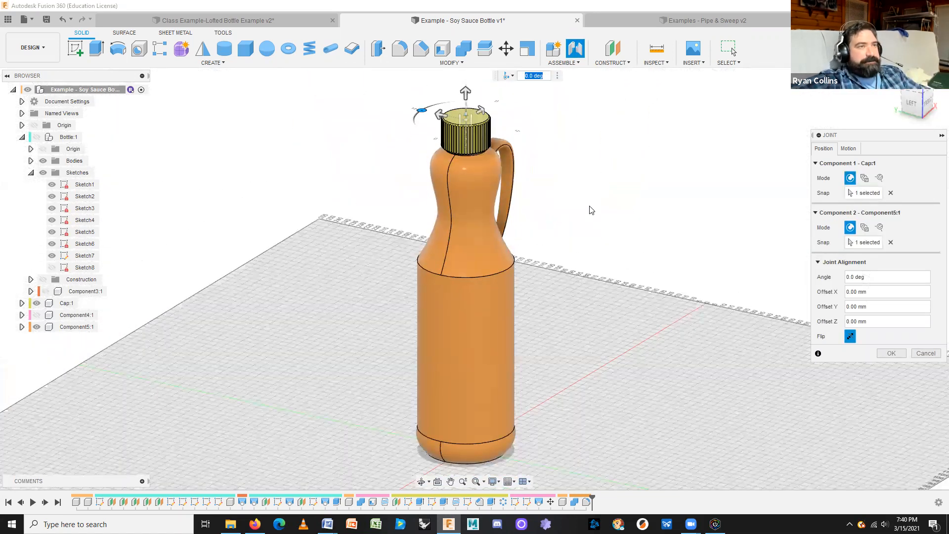
left_click(848, 148)
left_click(892, 164)
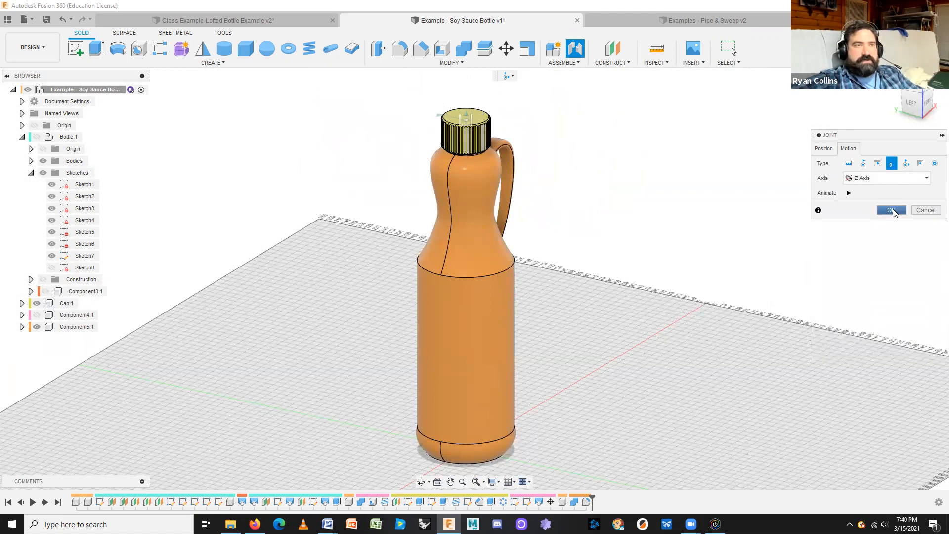
left_click(849, 192)
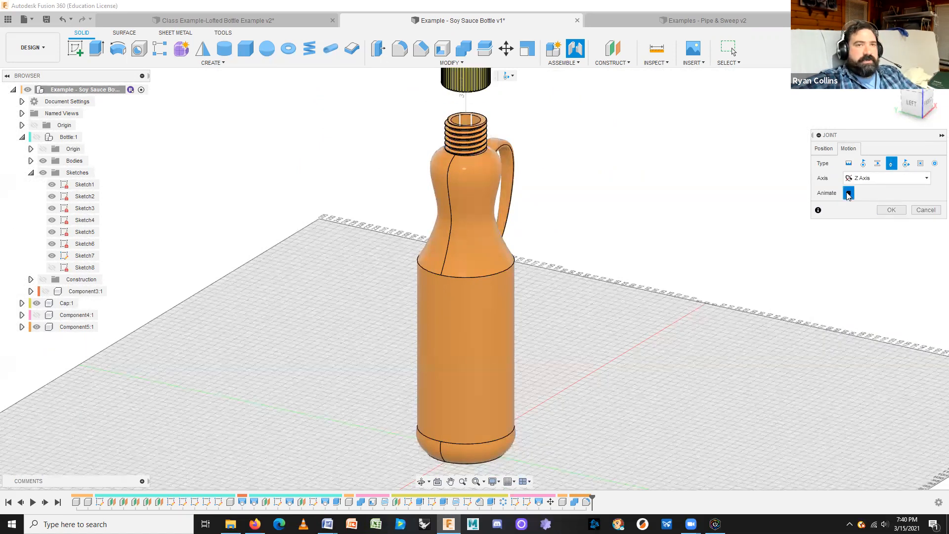
left_click(891, 209)
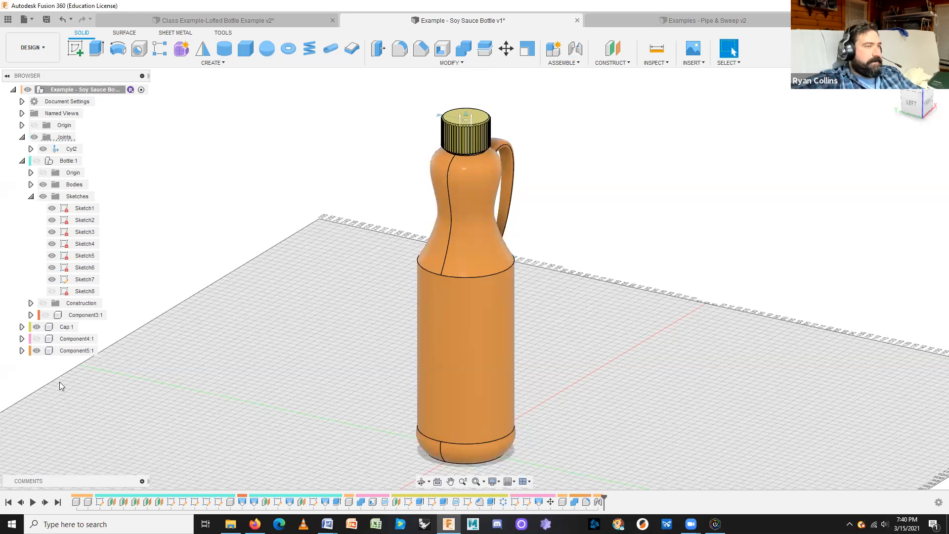
Open the joint limits of the new cylindrical joint and preview its Rotate motion
middle_click_drag(235, 181, 265, 227)
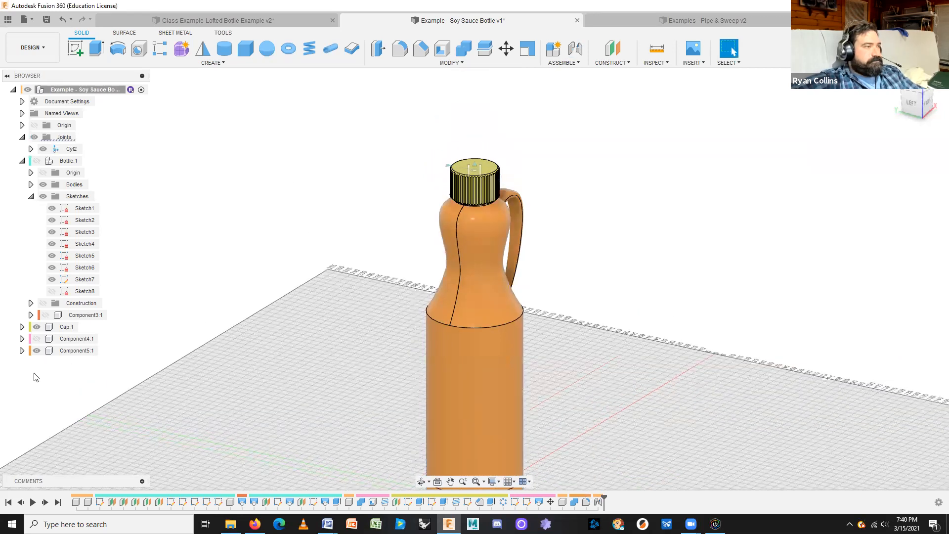
left_click(75, 149)
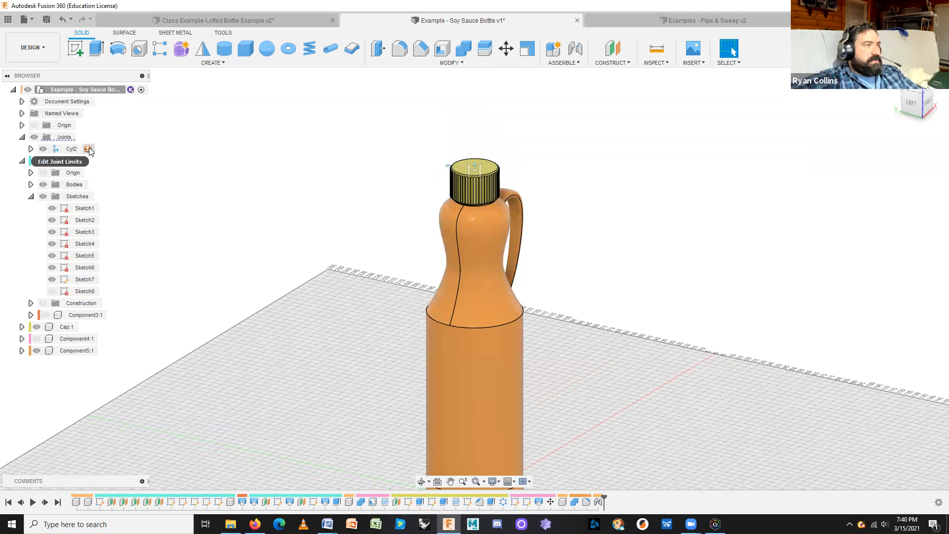
left_click(88, 149)
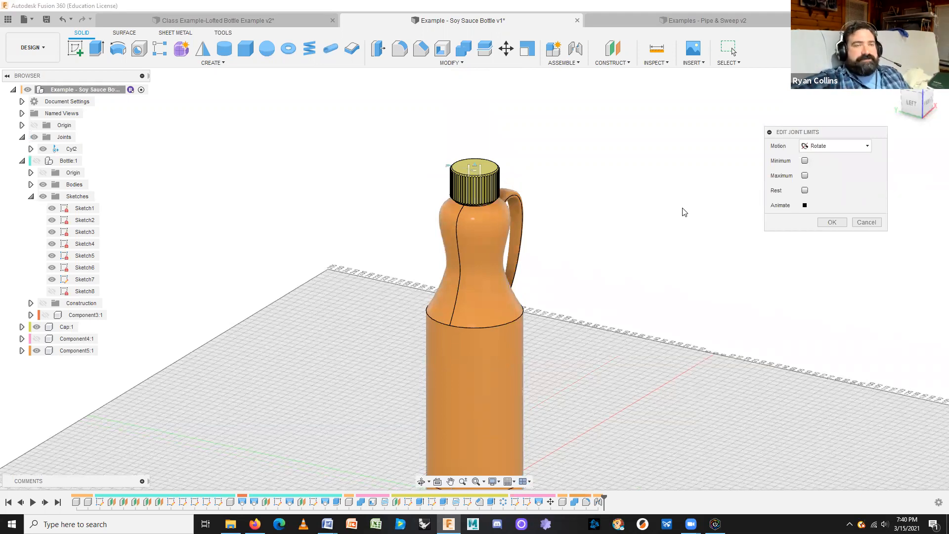
left_click(837, 146)
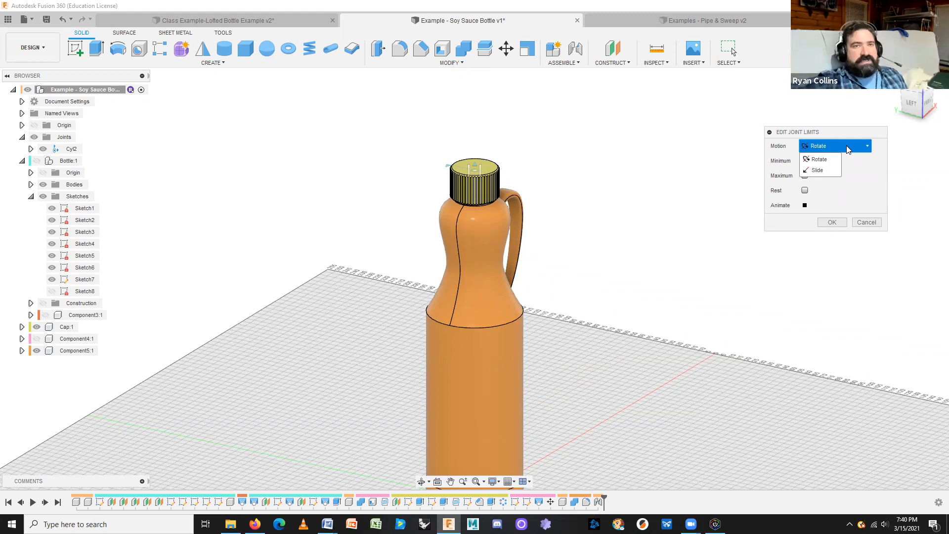
left_click(819, 159)
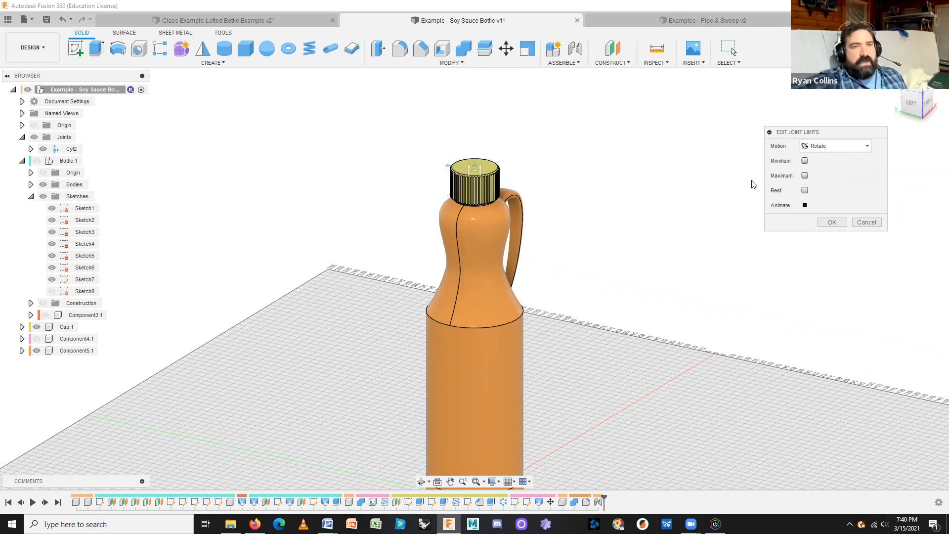
left_click(805, 205)
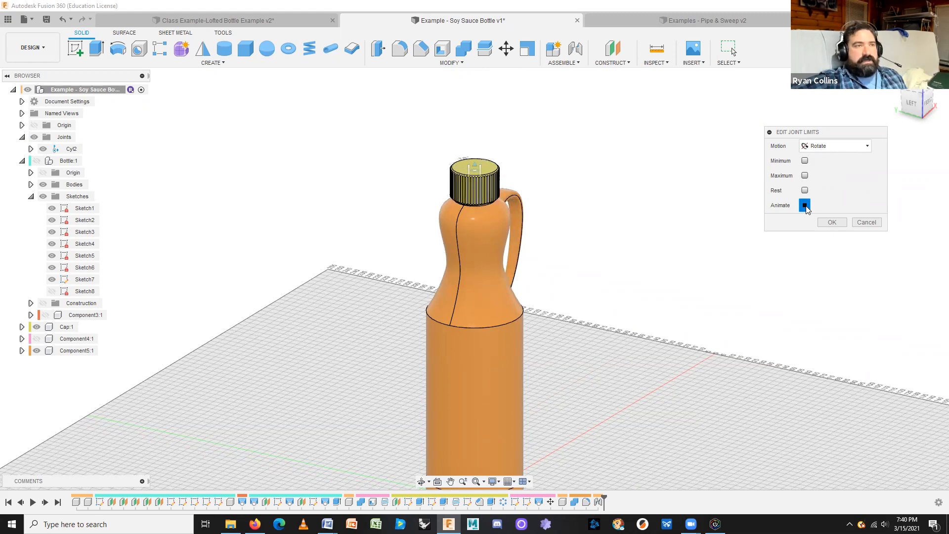
Switch the joint limits to the Slide motion and enable both its minimum and maximum limits
left_click(849, 149)
left_click(824, 170)
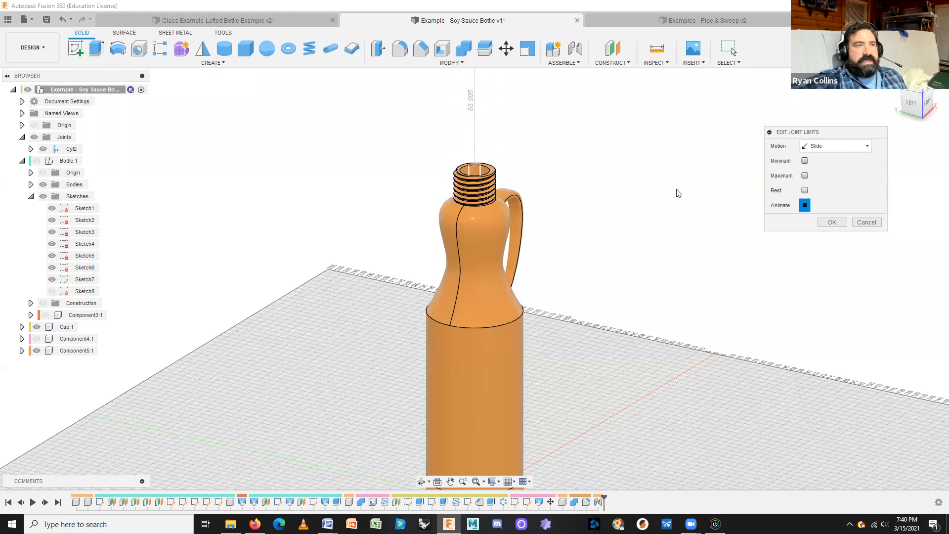
left_click(805, 161)
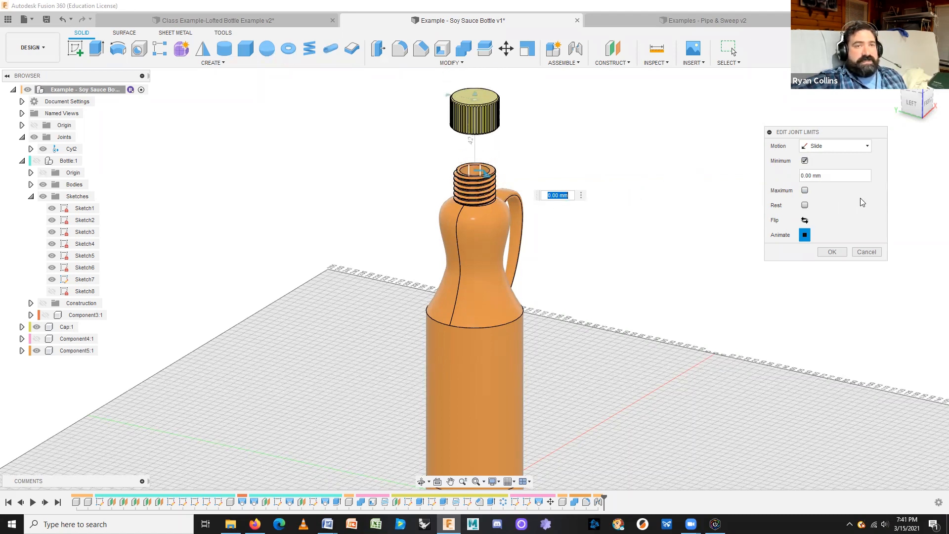
left_click(805, 191)
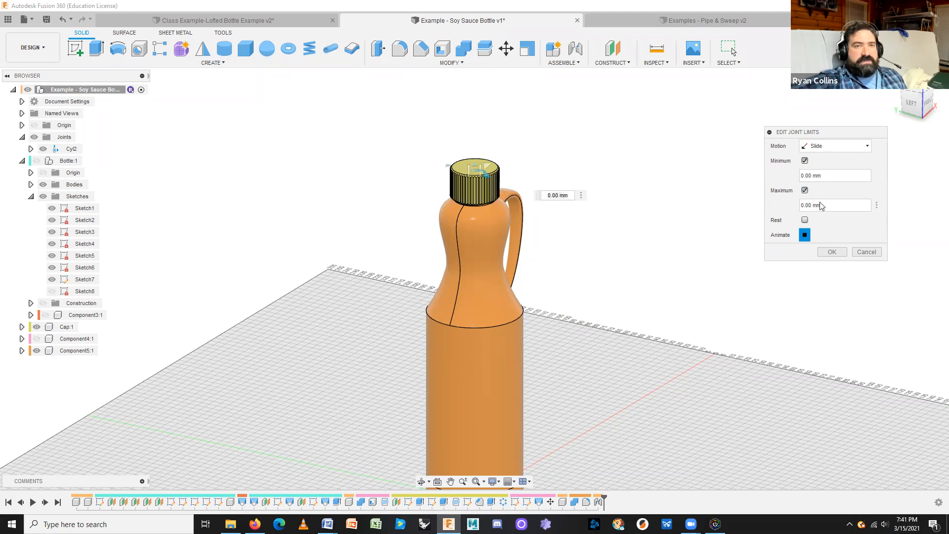
Raise the cap clear of the bottle neck to set the slide's maximum limit to 30 mm
scroll(463, 185, "up", 3)
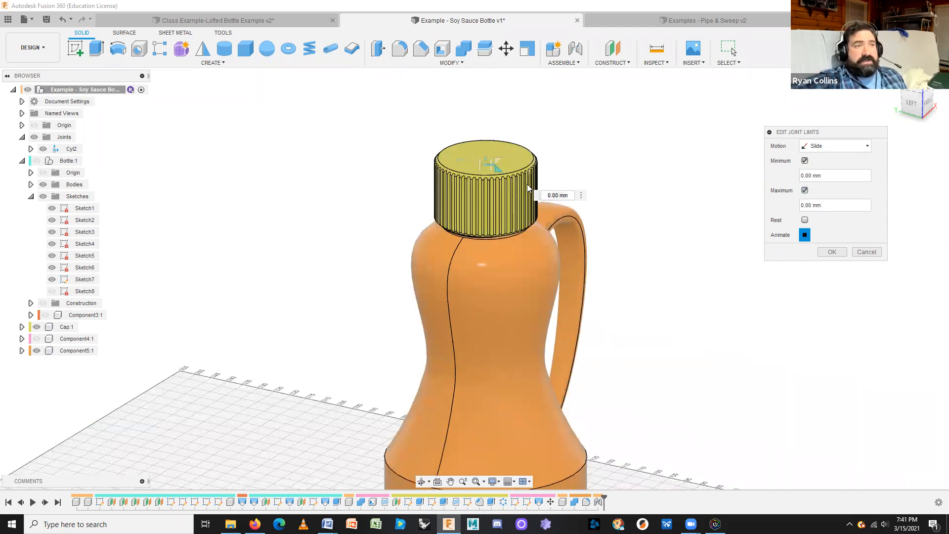
scroll(508, 201, "up", 3)
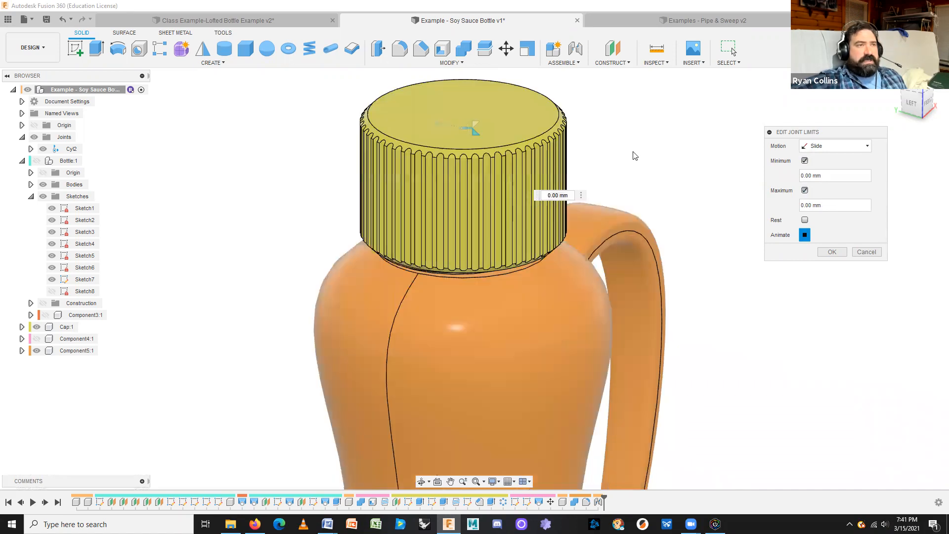
middle_click_drag(633, 153, 651, 198)
scroll(474, 182, "up", 4)
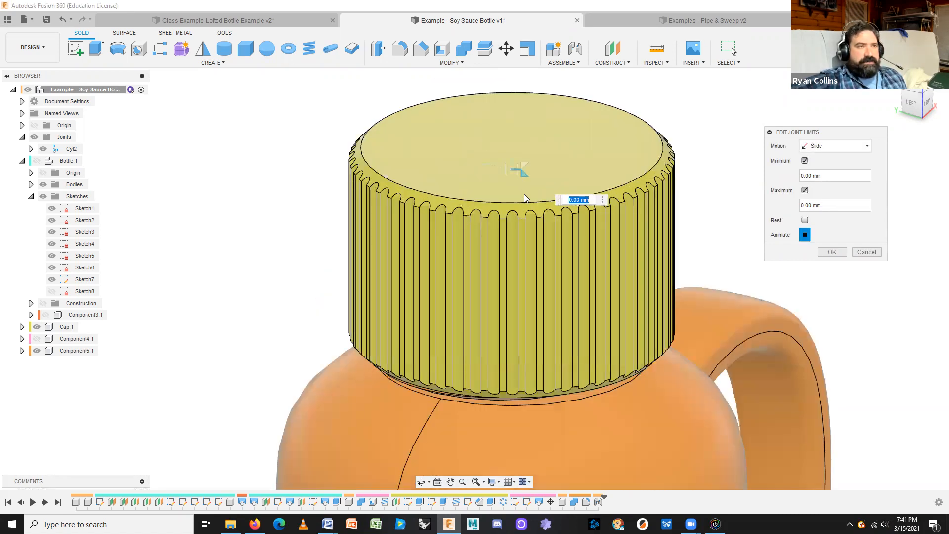
scroll(524, 197, "up", 3)
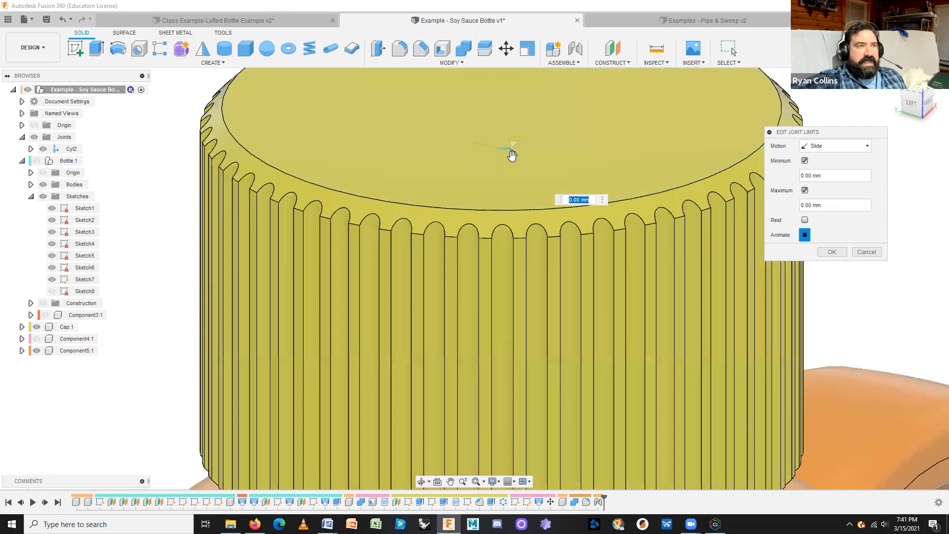
scroll(494, 204, "down", 3)
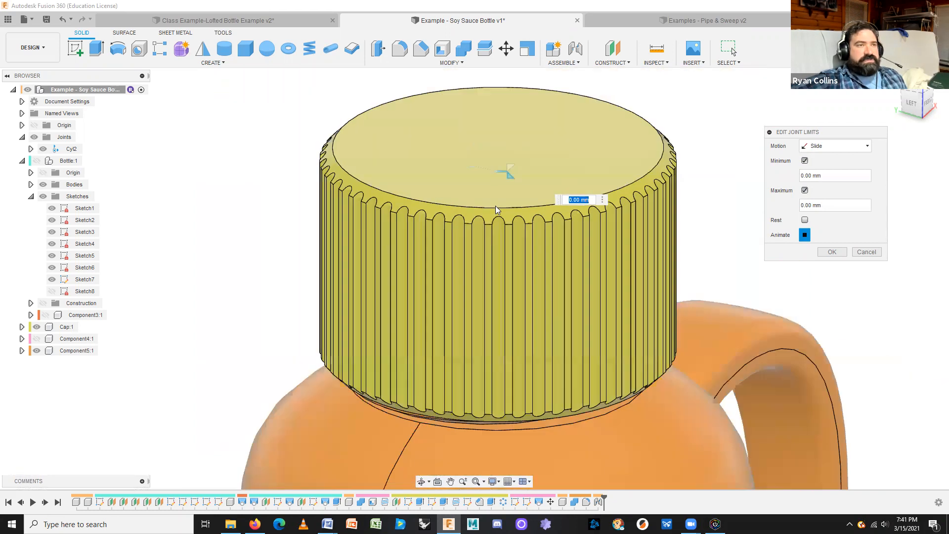
scroll(495, 206, "down", 3)
left_click_drag(508, 188, 505, 90)
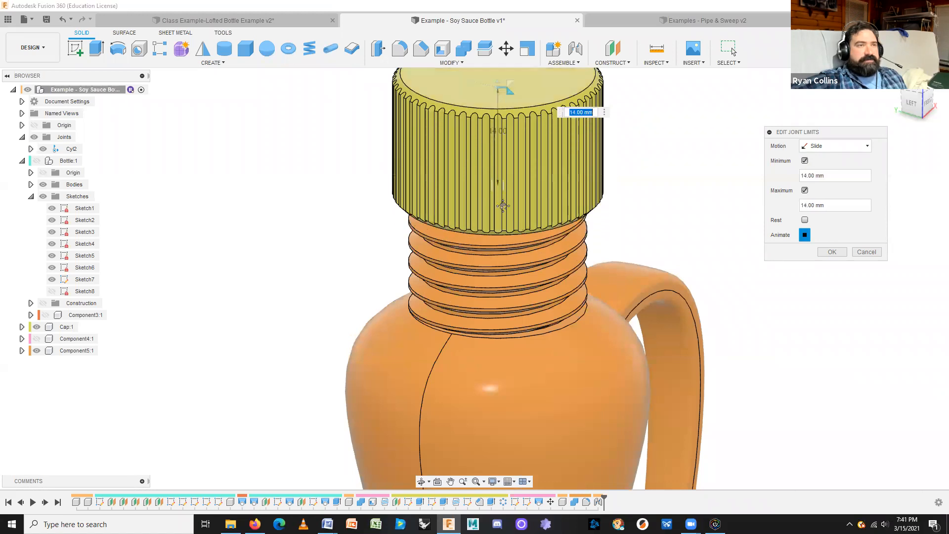
middle_click_drag(502, 206, 502, 257)
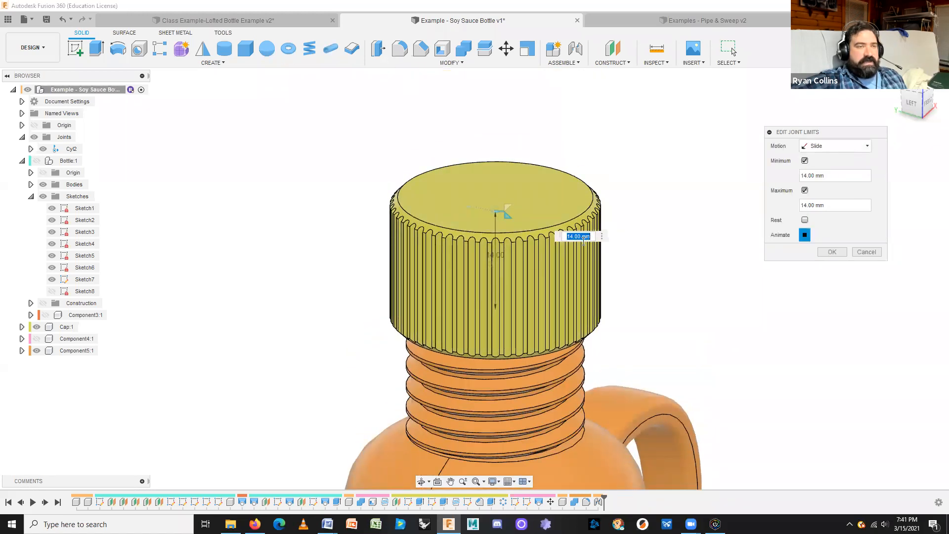
left_click_drag(509, 217, 520, 104)
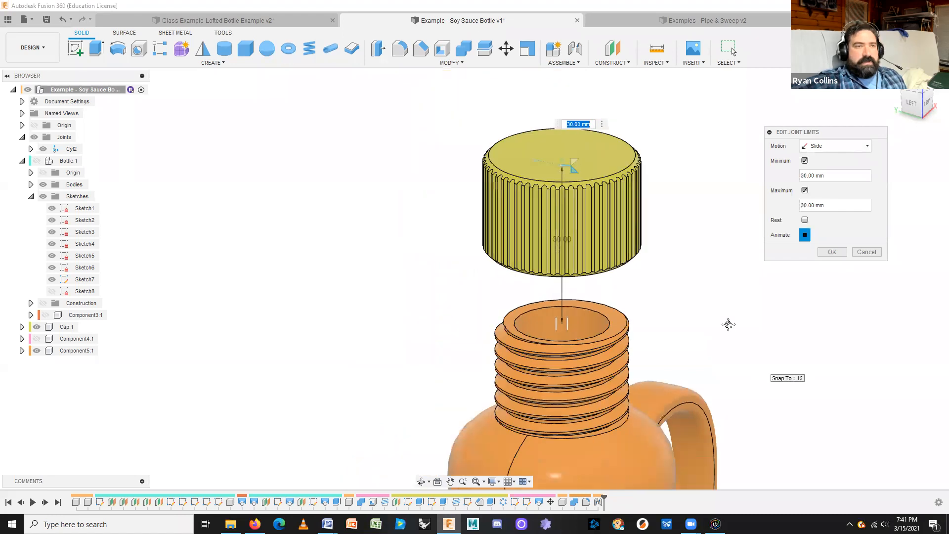
Set the slide's minimum limit to 0 and animate the cap's sliding motion between its limits
left_click(805, 236)
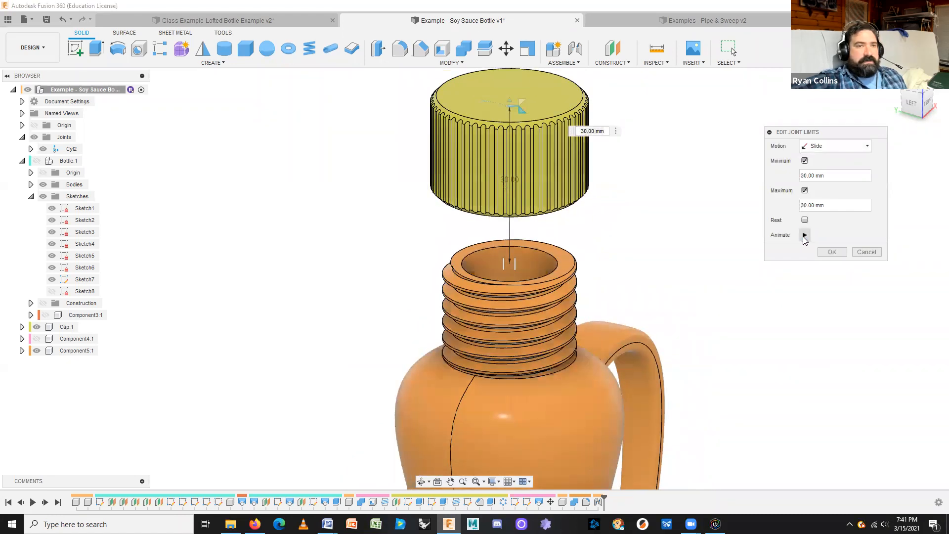
left_click(807, 237)
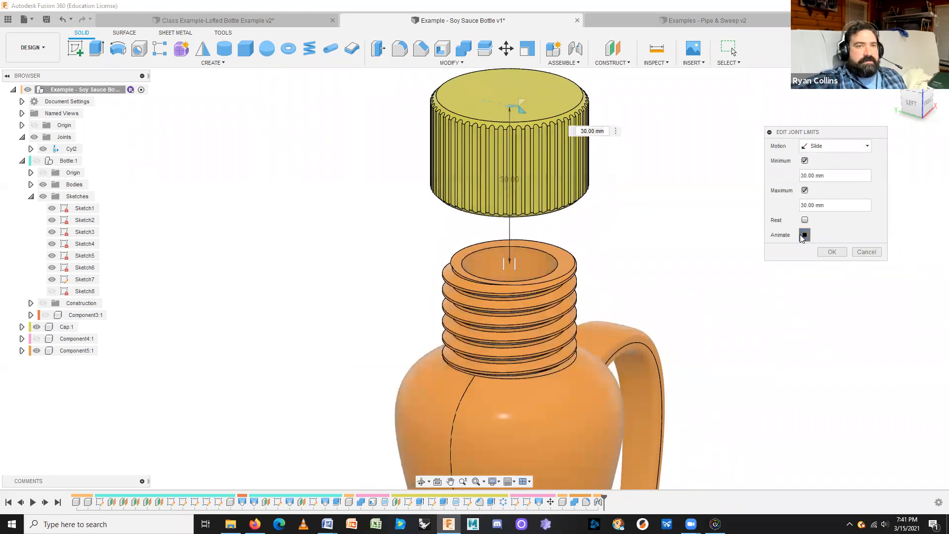
left_click(804, 236)
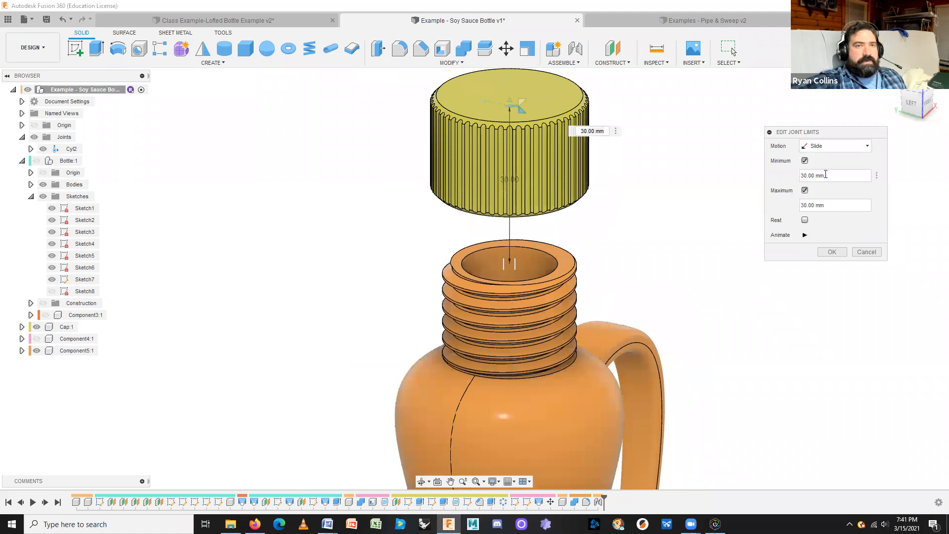
type("0")
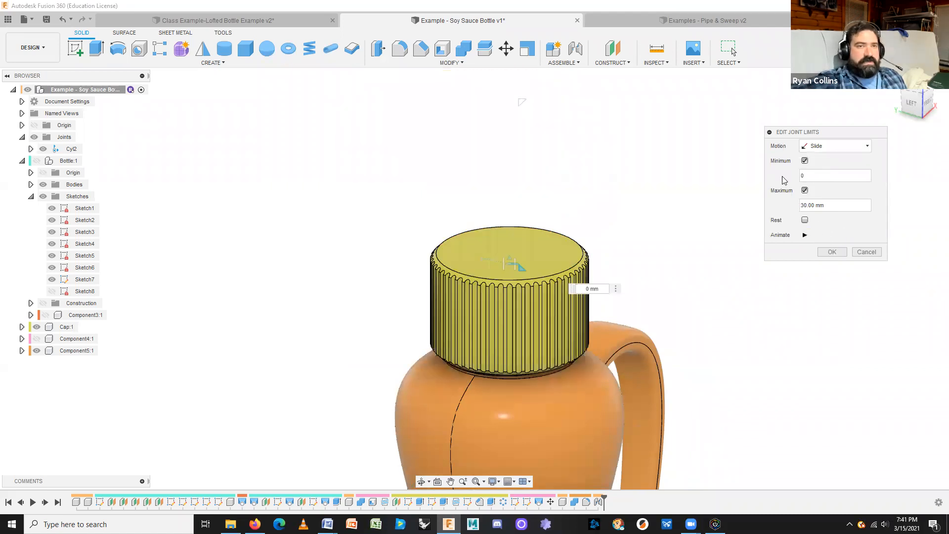
left_click(804, 235)
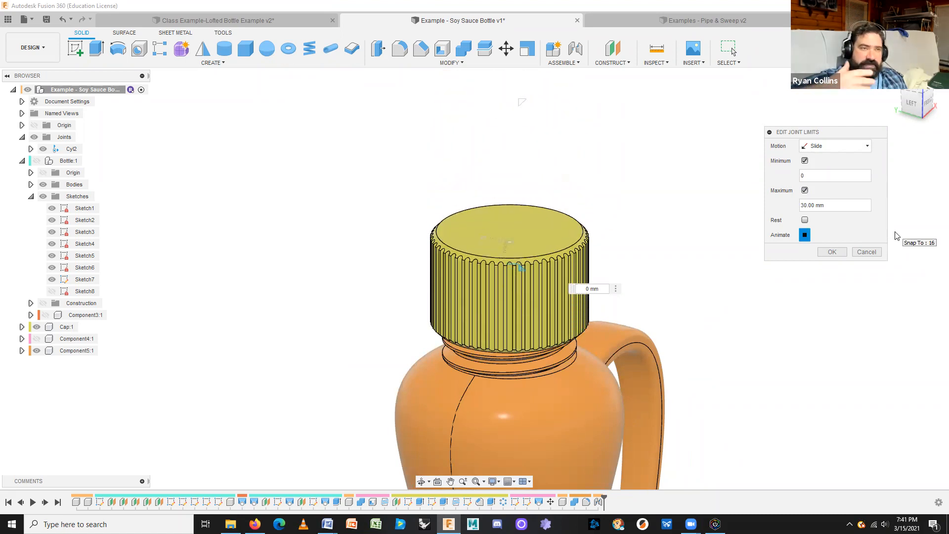
Try the Rest option for the slide, leave it disabled, and apply the joint limits
left_click(806, 221)
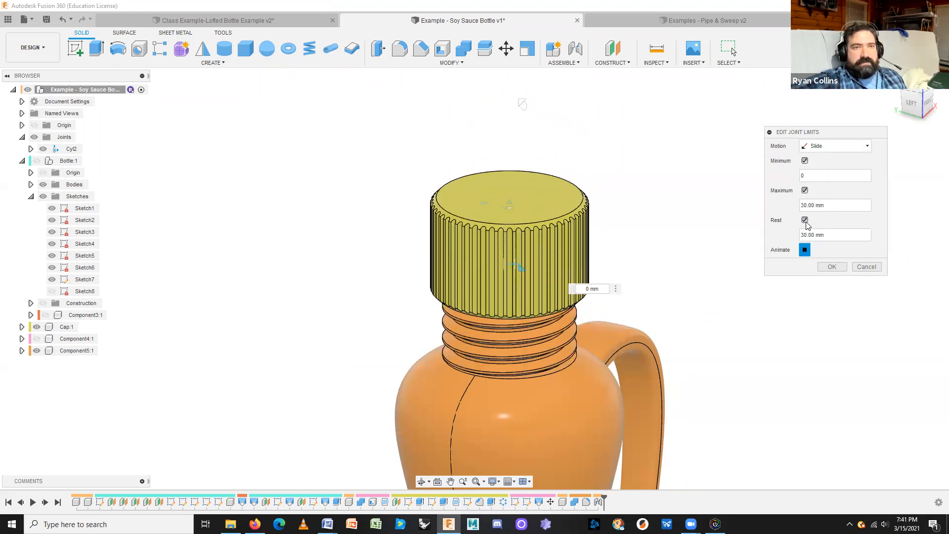
left_click(805, 221)
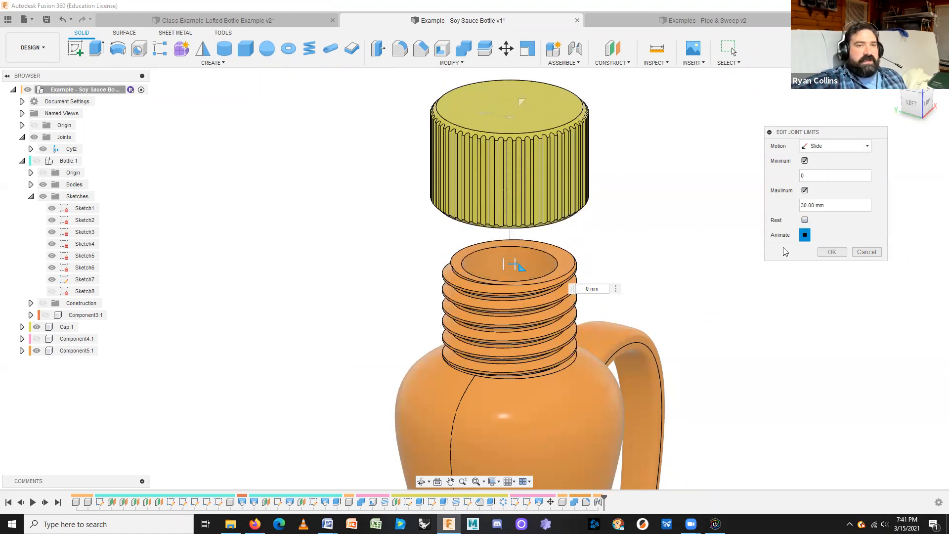
left_click(839, 254)
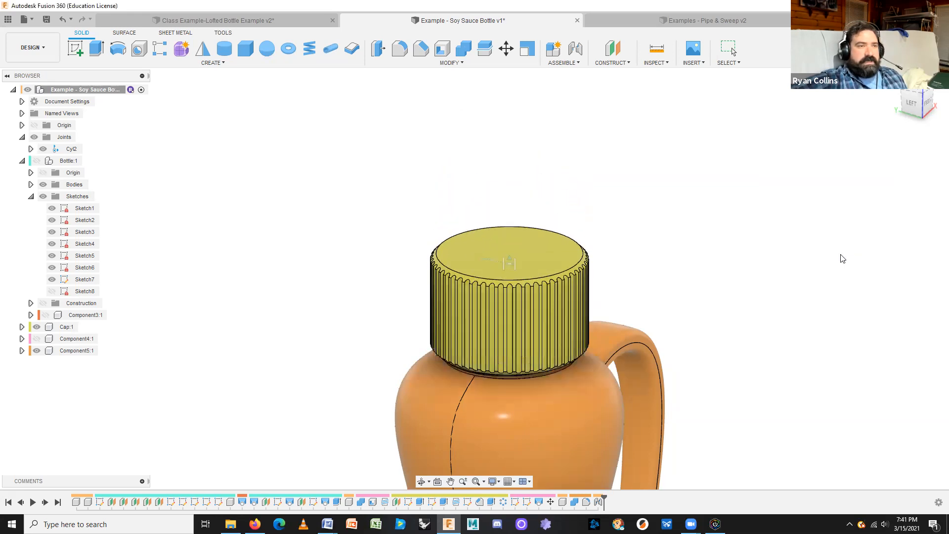
Try to pull the cap up along the bottle neck by hand, and undo the move
left_click(541, 265)
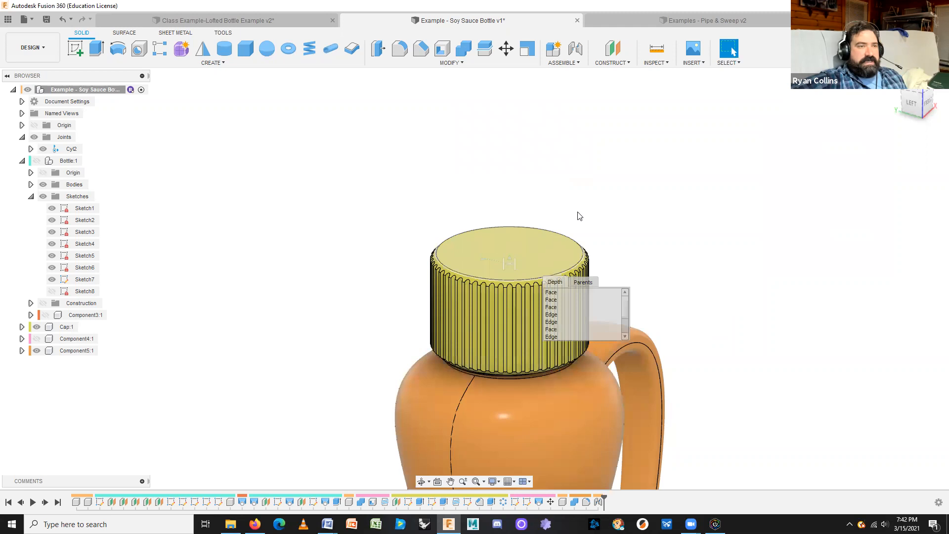
left_click(606, 210)
left_click_drag(544, 256, 547, 140)
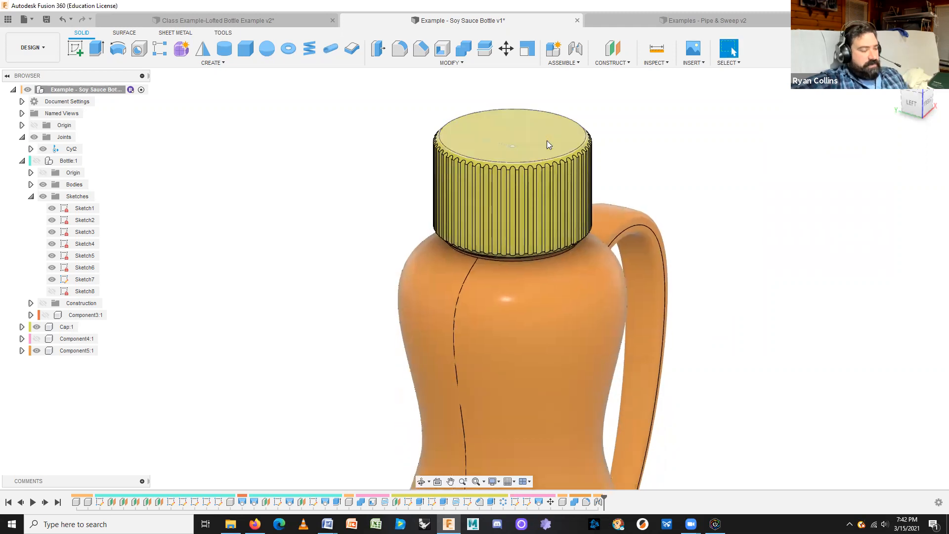
key("ctrl+z")
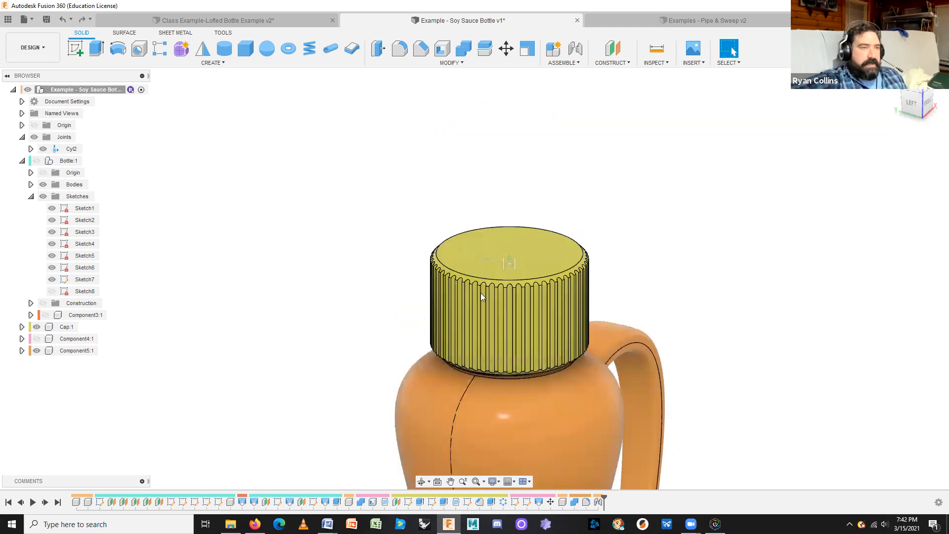
Reopen the cylindrical joint's limits to check the Rotate motion's animation, and leave them without changes
scroll(695, 249, "down", 3)
middle_click_drag(748, 287, 633, 166)
left_click(89, 149)
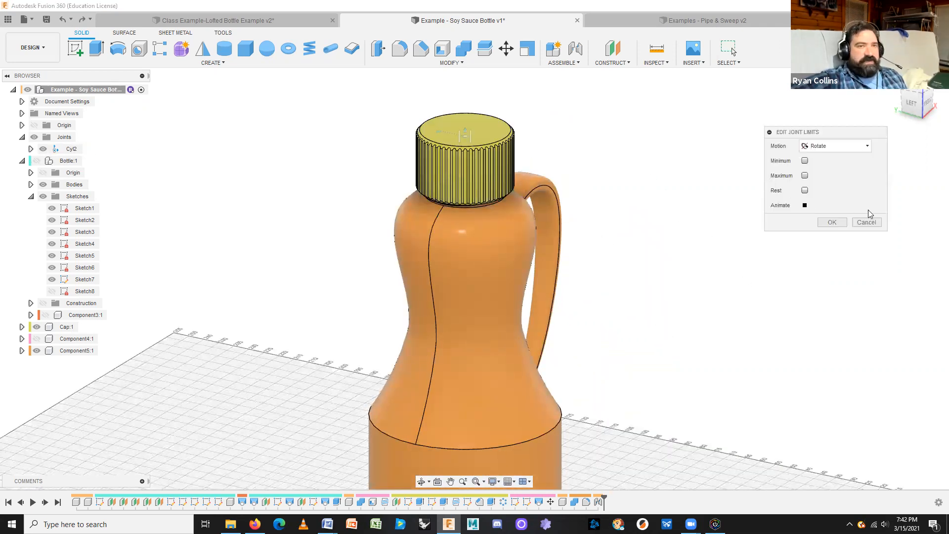
left_click(805, 206)
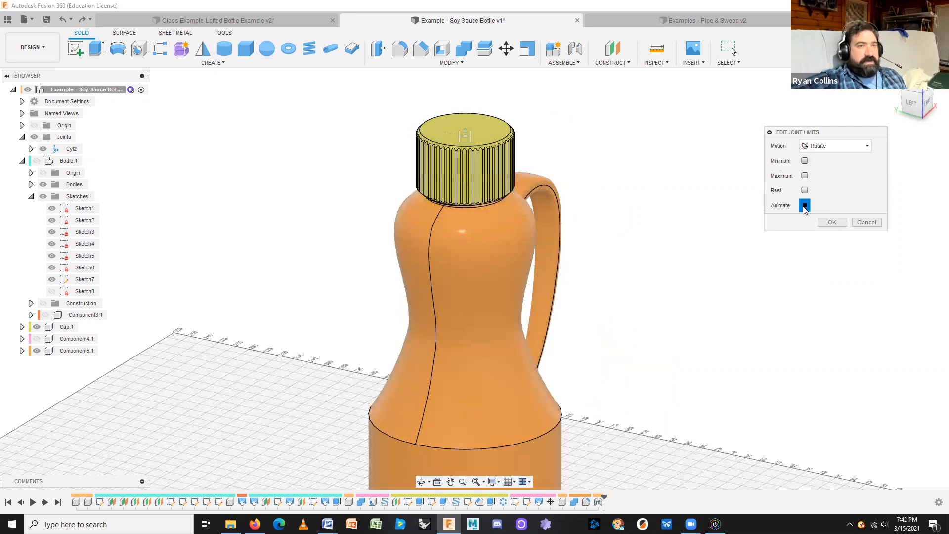
left_click(865, 223)
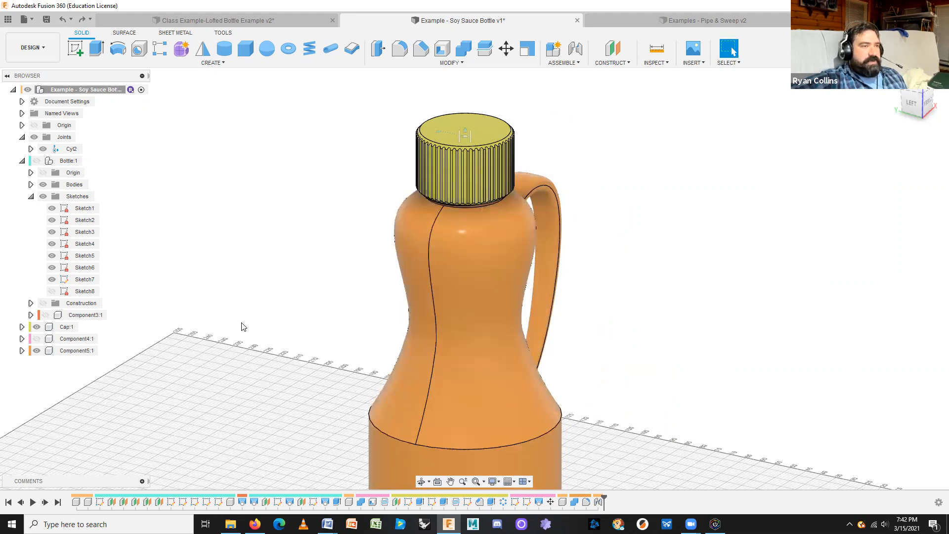
View the bottle from the front side, try again to lift the cap by hand, and revert the position change
scroll(242, 326, "down", 2)
middle_click_drag(625, 365, 553, 287, "shift")
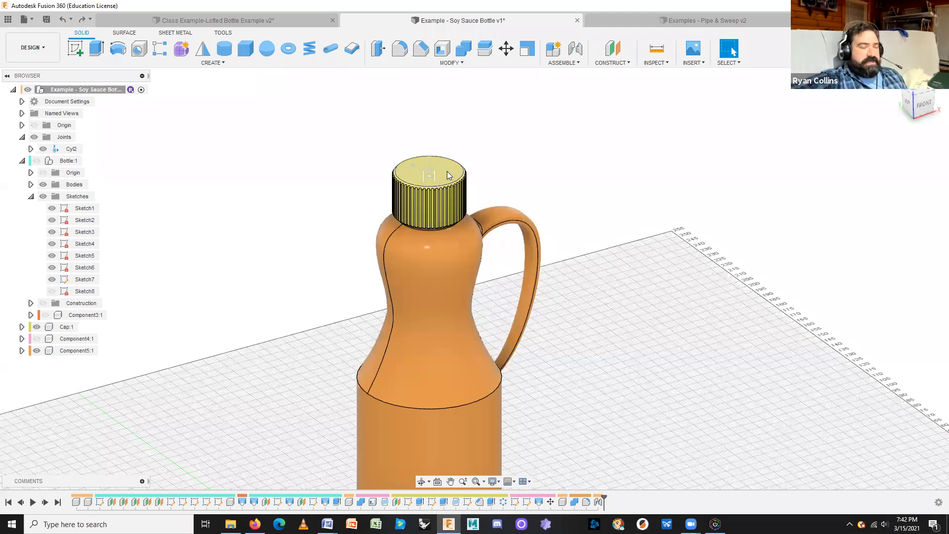
mouse_move(447, 171)
middle_mouse_down("shift")
mouse_move(442, 90)
mouse_move(440, 172)
middle_mouse_up("shift")
left_click_drag(440, 172, 437, 127)
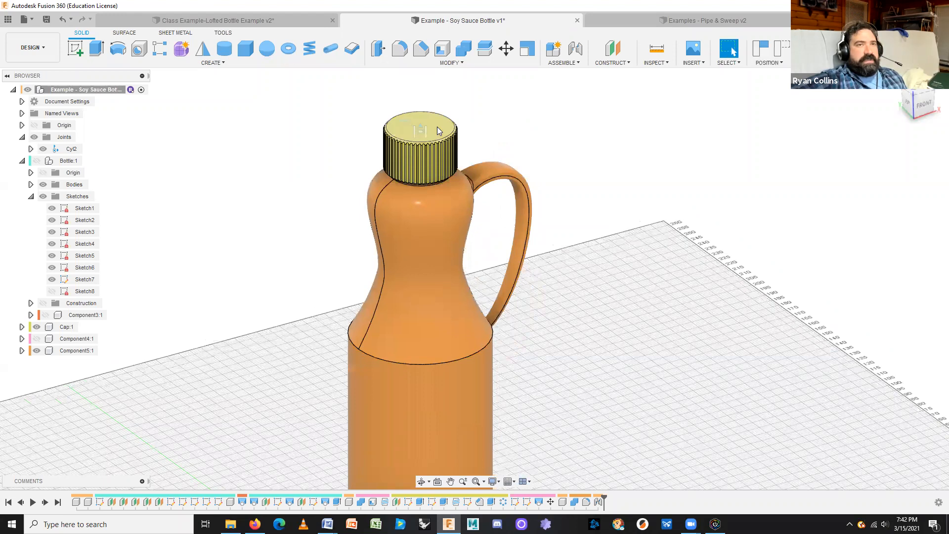
left_click(788, 48)
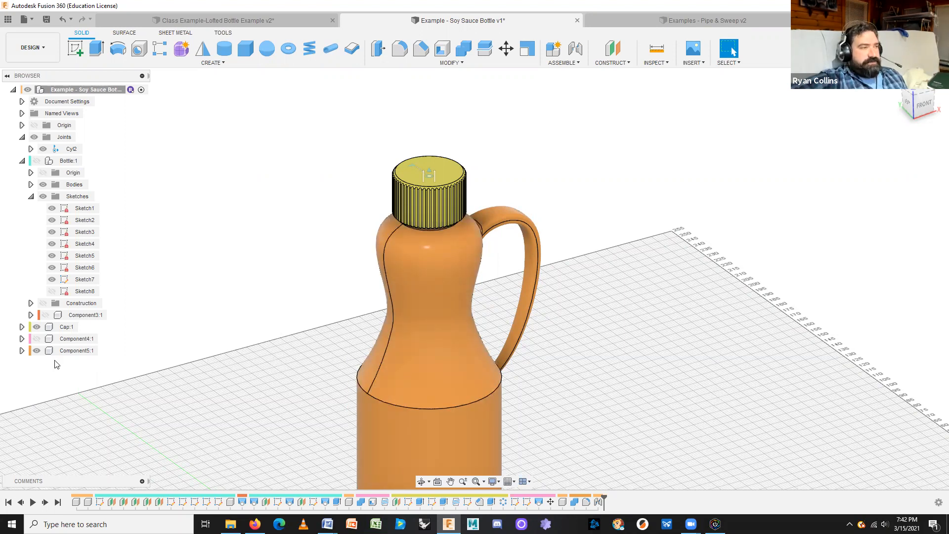
Examine Component5's origin and bodies and the commands available for Body1 and the component
left_click(22, 350)
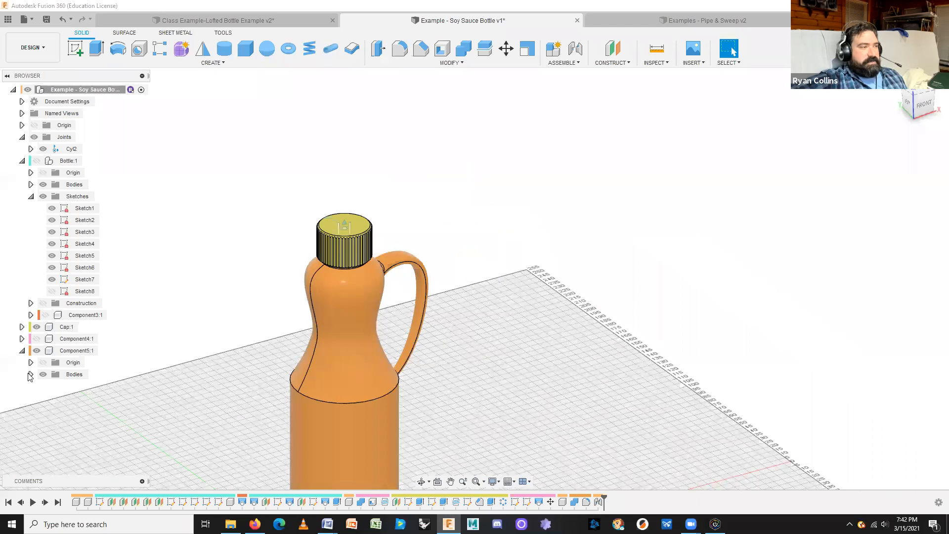
left_click(30, 374)
middle_click_drag(179, 432, 233, 372)
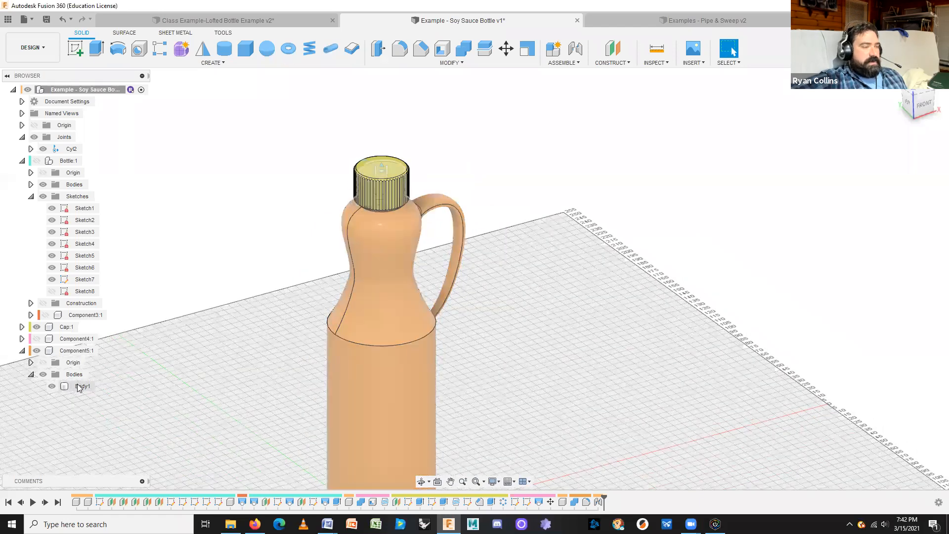
right_click(78, 387)
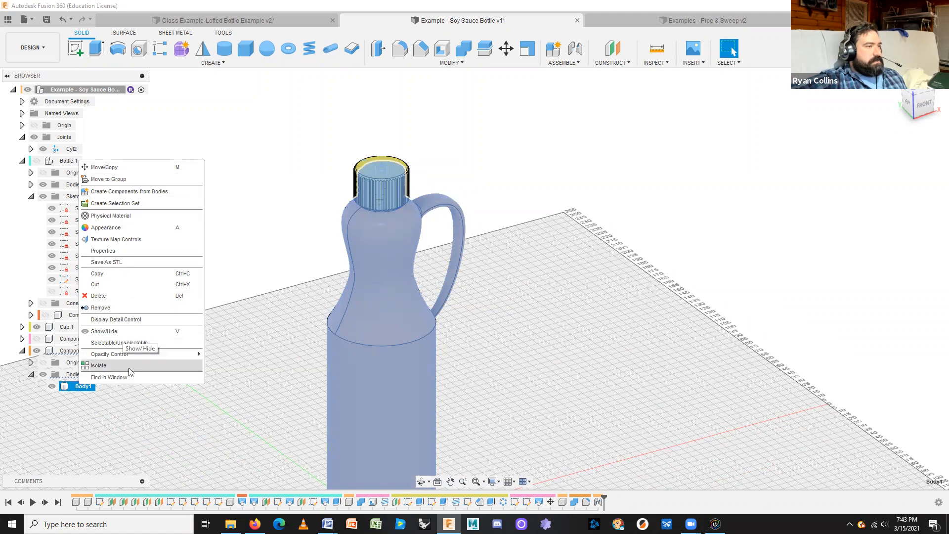
left_click(36, 418)
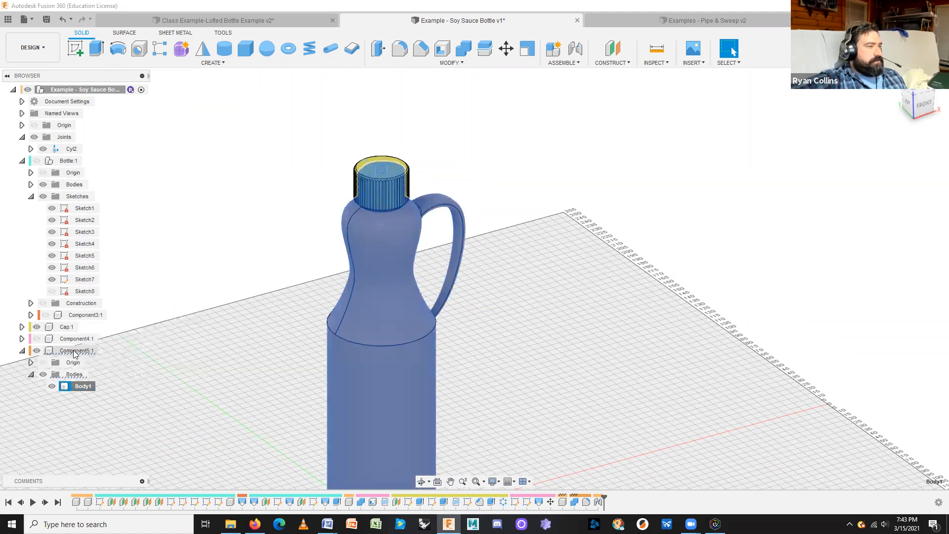
right_click(74, 351)
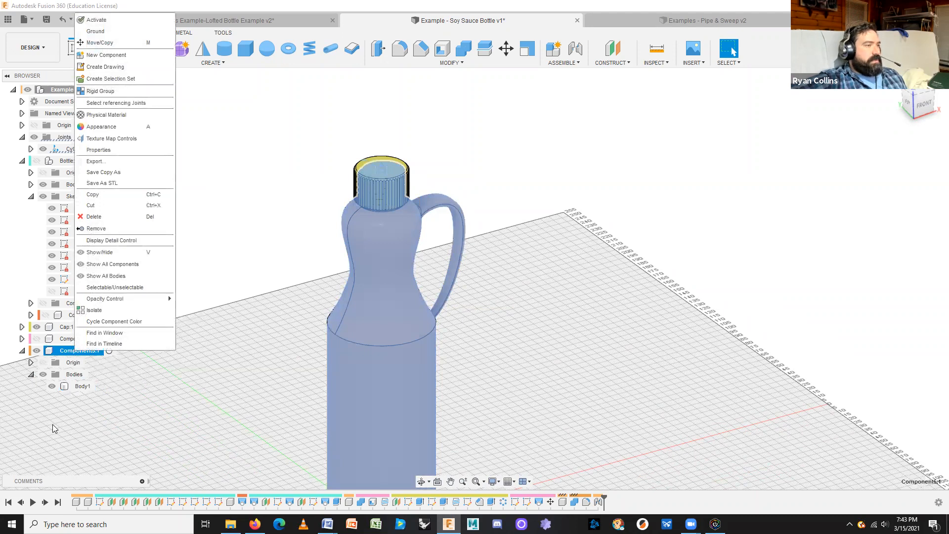
left_click(53, 427)
left_click(31, 363)
left_click(30, 363)
left_click(31, 374)
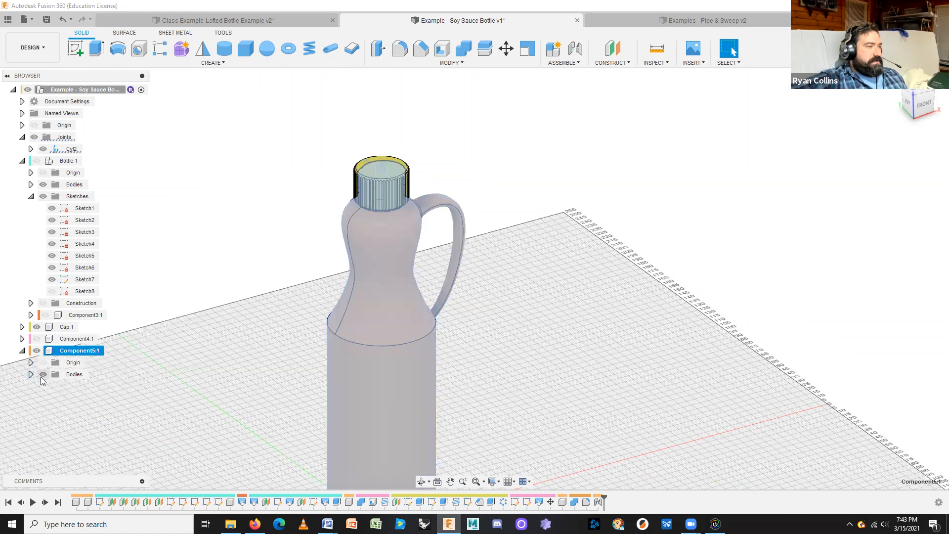
left_click(22, 356)
left_click(22, 351)
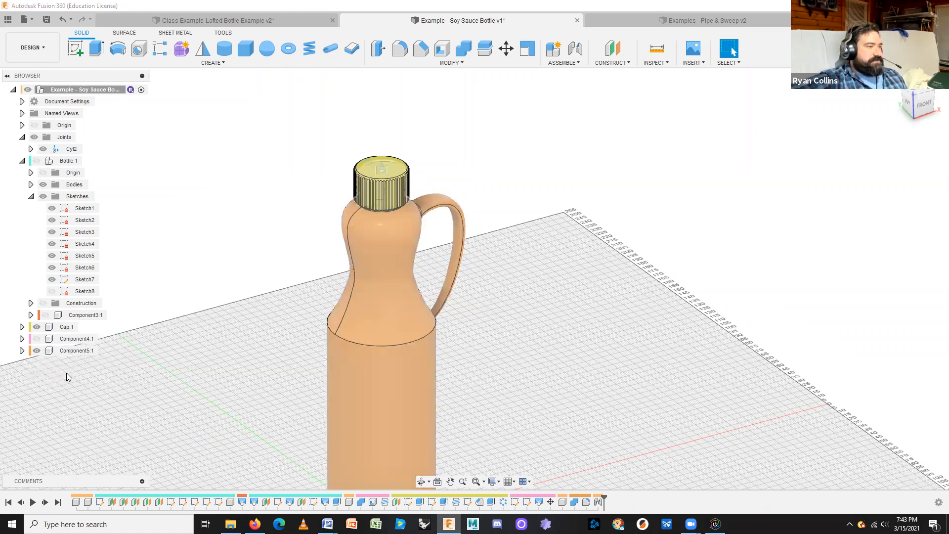
Ground Component5, the bottle with its handle, and try to move it by hand
left_click(74, 351)
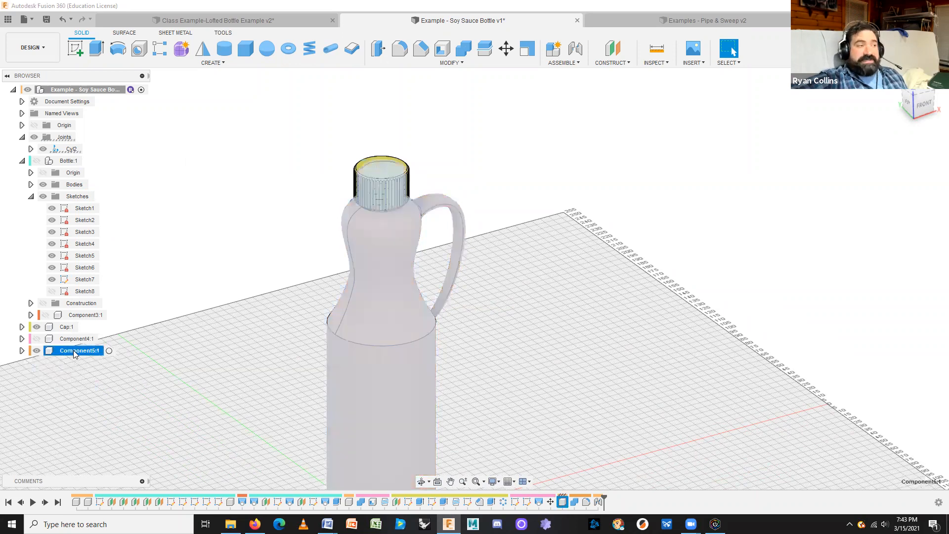
right_click(74, 352)
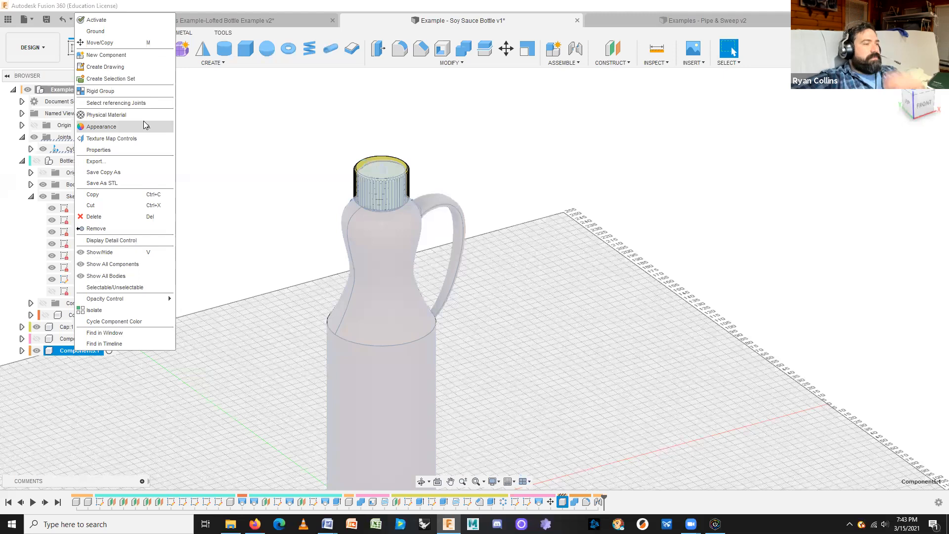
left_click(110, 33)
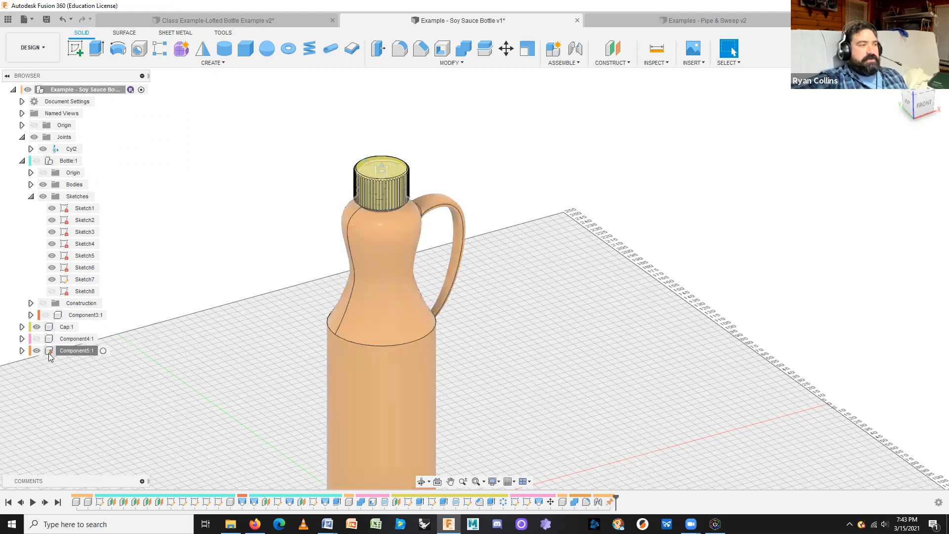
left_click(382, 380)
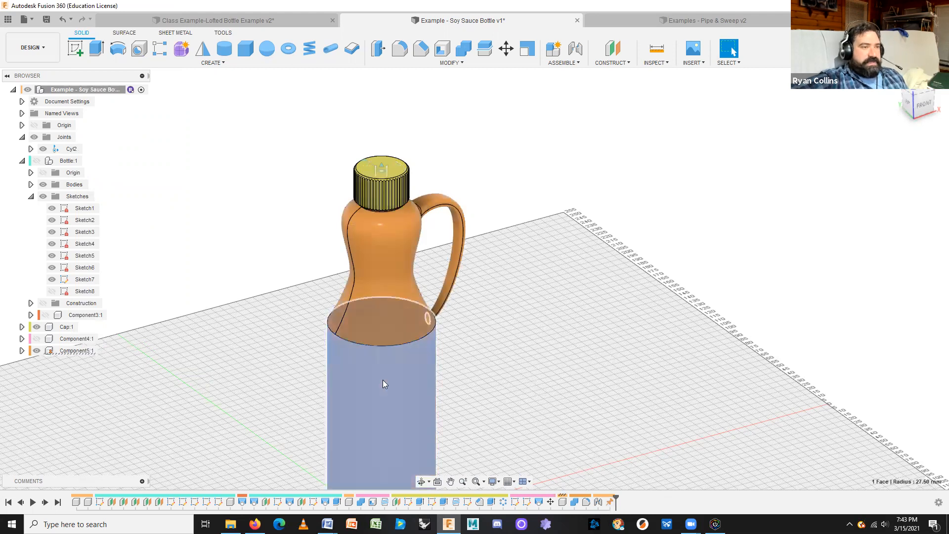
left_click(384, 304)
left_click_drag(490, 290, 416, 354)
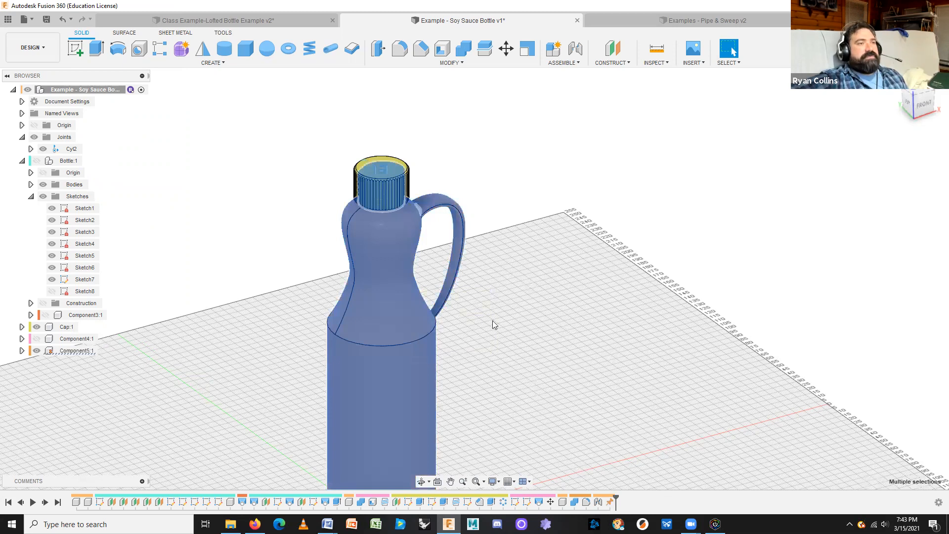
left_click(519, 314)
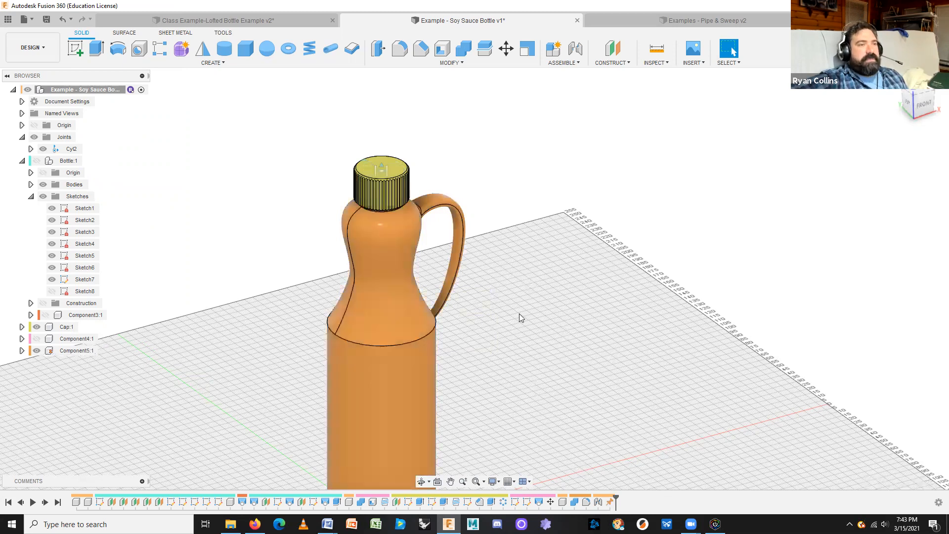
Check the commands available for the grounded Component5 and leave it grounded
right_click(50, 352)
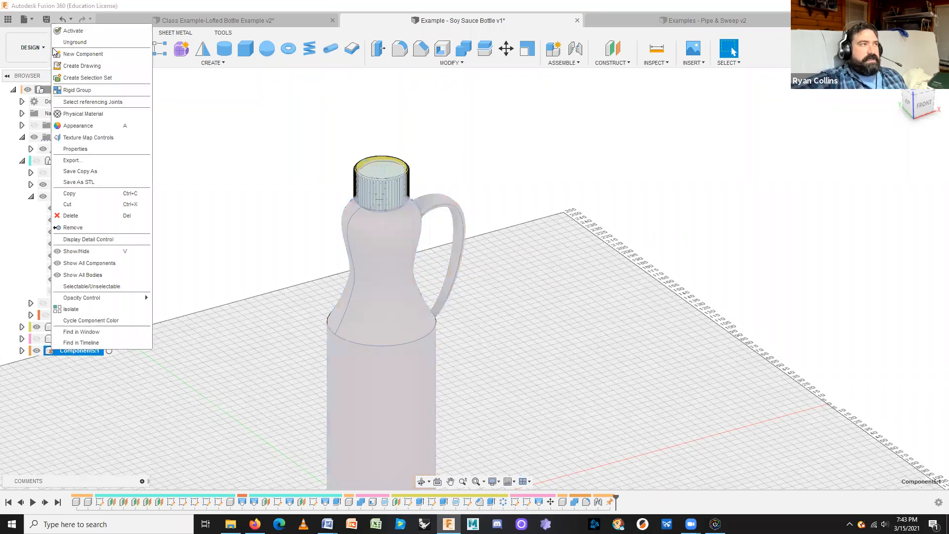
left_click(81, 43)
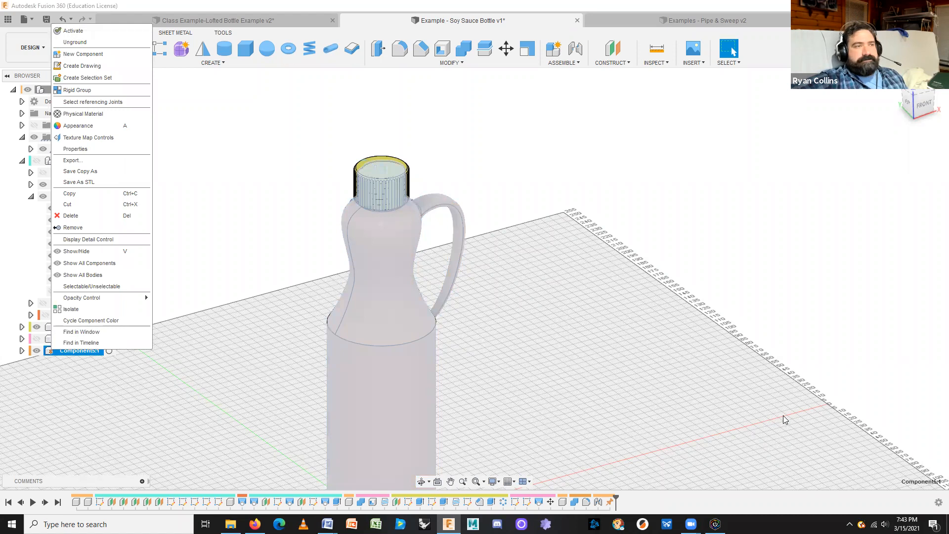
left_click(676, 413)
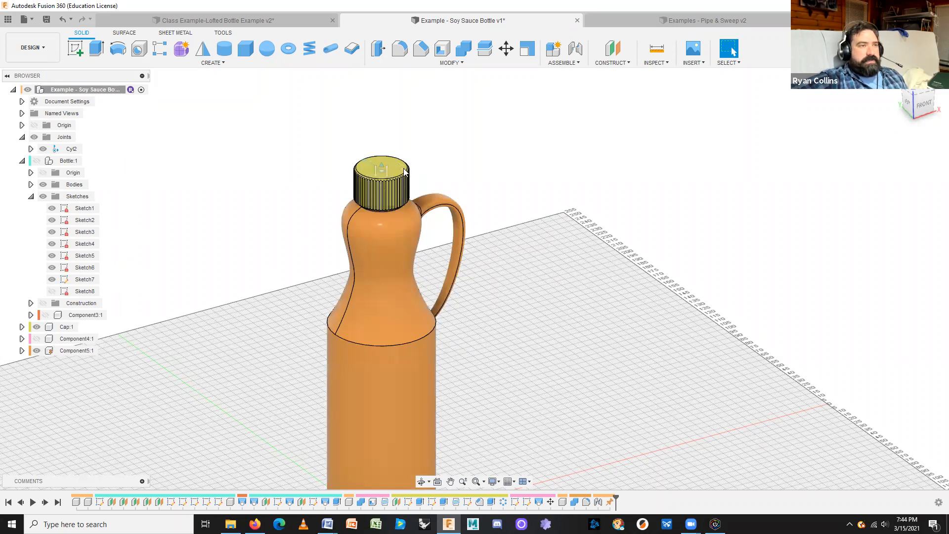
Test the cylindrical joint by lifting the cap up off the bottle neck by hand, and revert the position change
left_click_drag(404, 157, 438, 105)
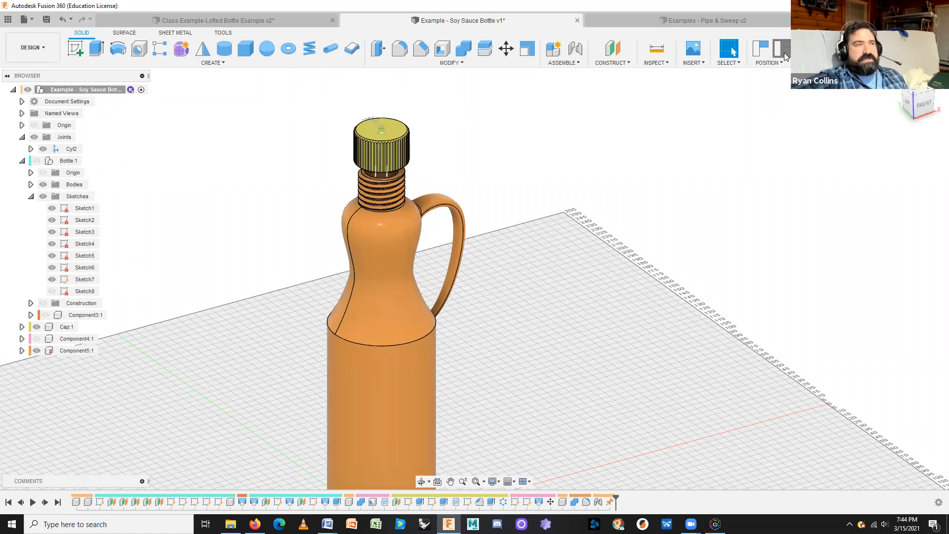
left_click(784, 52)
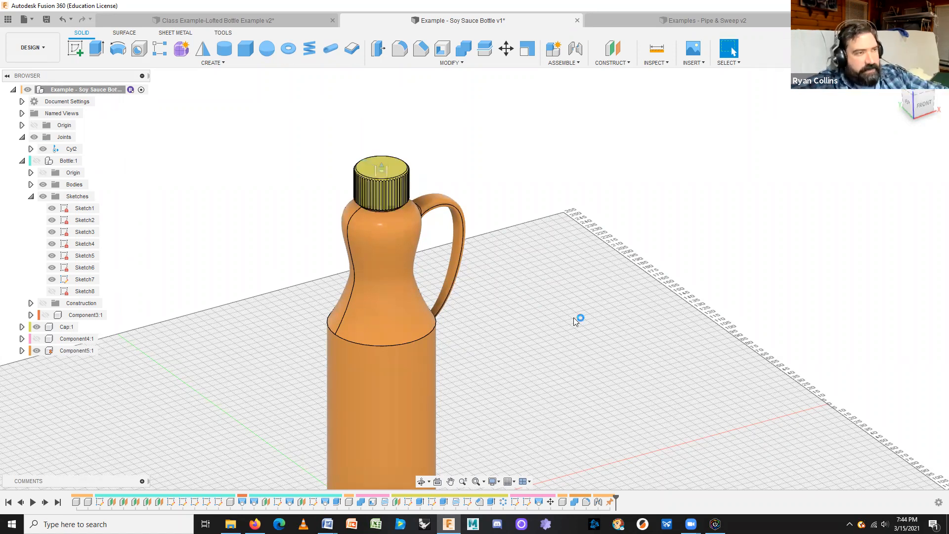
Inspect the whole bottle from several sides, and hide the Cap component to examine the threads on the neck
key("F6")
middle_click_drag(589, 309, 482, 242, "shift")
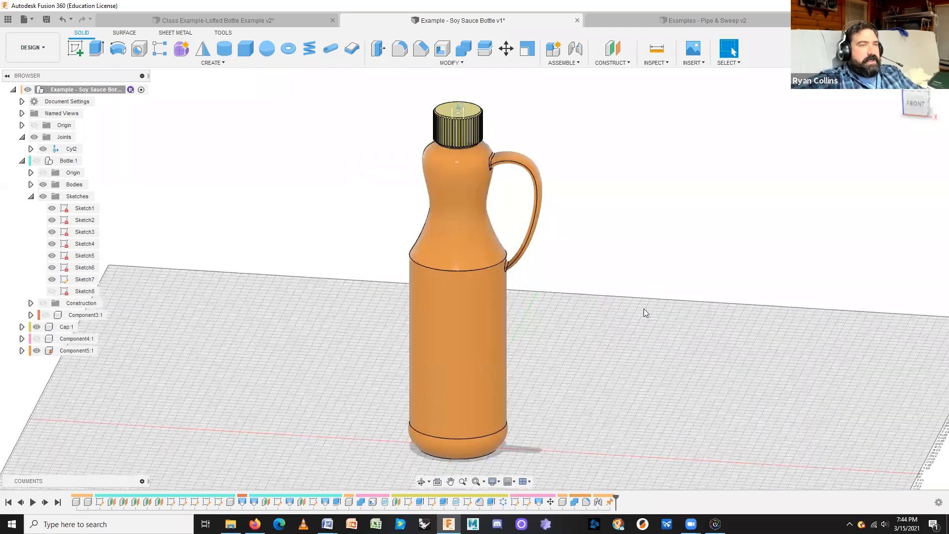
scroll(644, 309, "up", 3)
scroll(630, 267, "down", 1)
middle_click_drag(629, 267, 481, 152, "shift")
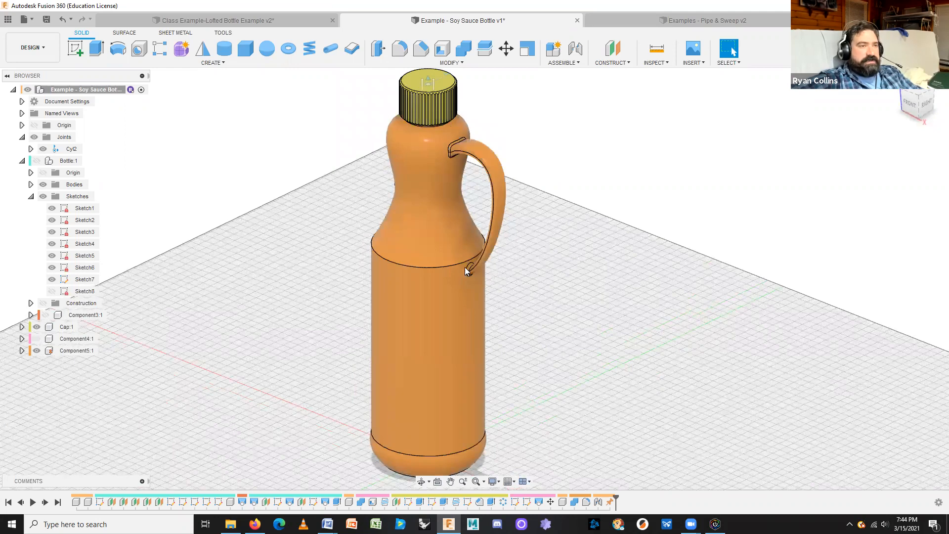
mouse_move(617, 330)
middle_mouse_down("shift")
mouse_move(647, 312)
mouse_move(634, 331)
middle_mouse_up("shift")
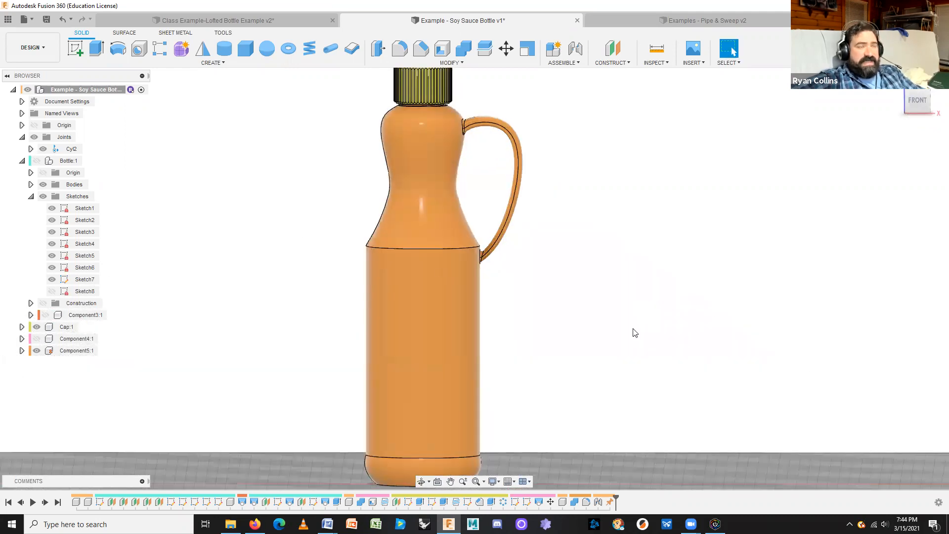
mouse_move(585, 383)
middle_mouse_down("shift")
mouse_move(602, 346)
mouse_move(571, 386)
middle_mouse_up("shift")
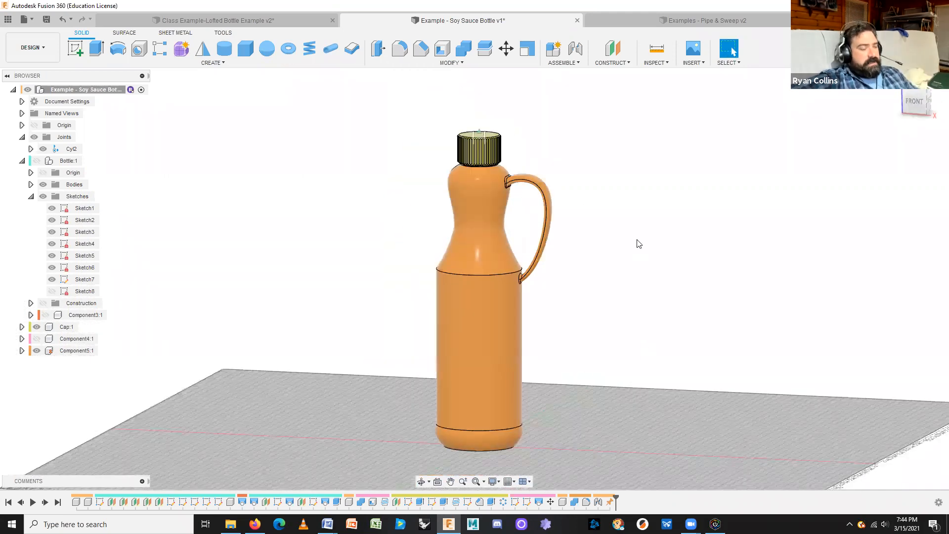
middle_click_drag(637, 246, 405, 290, "shift")
left_click(36, 327)
scroll(281, 260, "up", 3)
middle_click_drag(366, 216, 391, 237, "shift")
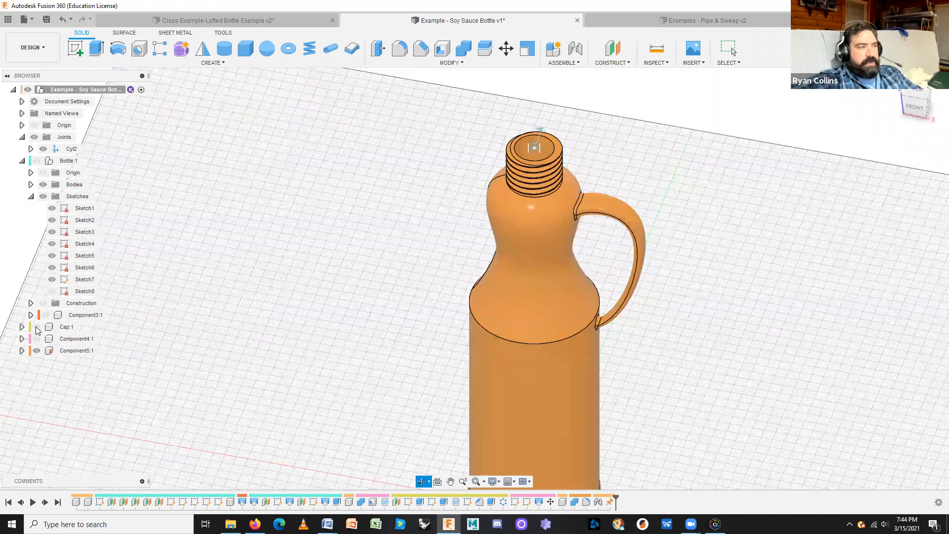
Show the Cap again, hide Component5 to examine the threads inside the cap from below, and restore Component5's visibility
left_click(37, 327)
left_click(37, 351)
left_click(37, 351)
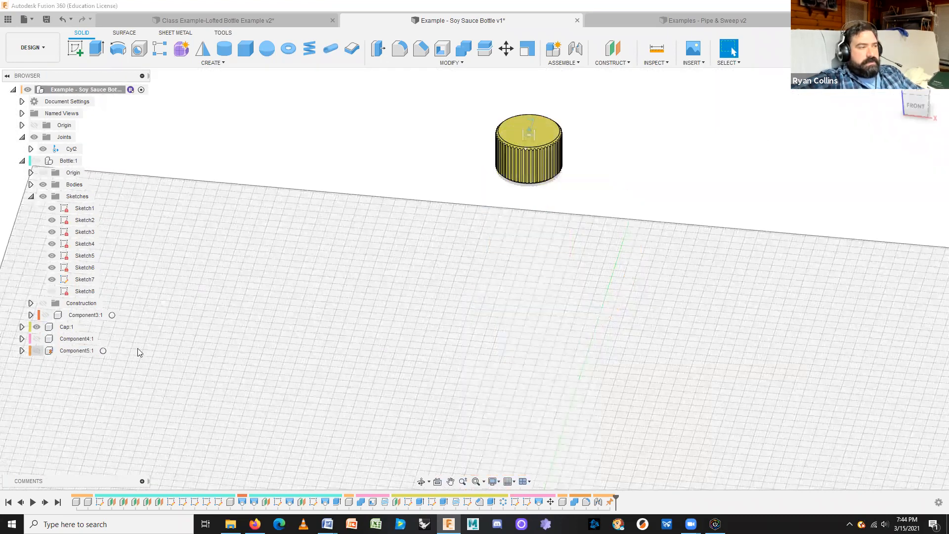
middle_click_drag(514, 346, 574, 265, "shift")
mouse_move(568, 310)
middle_mouse_down("shift")
mouse_move(569, 340)
mouse_move(568, 292)
middle_mouse_up("shift")
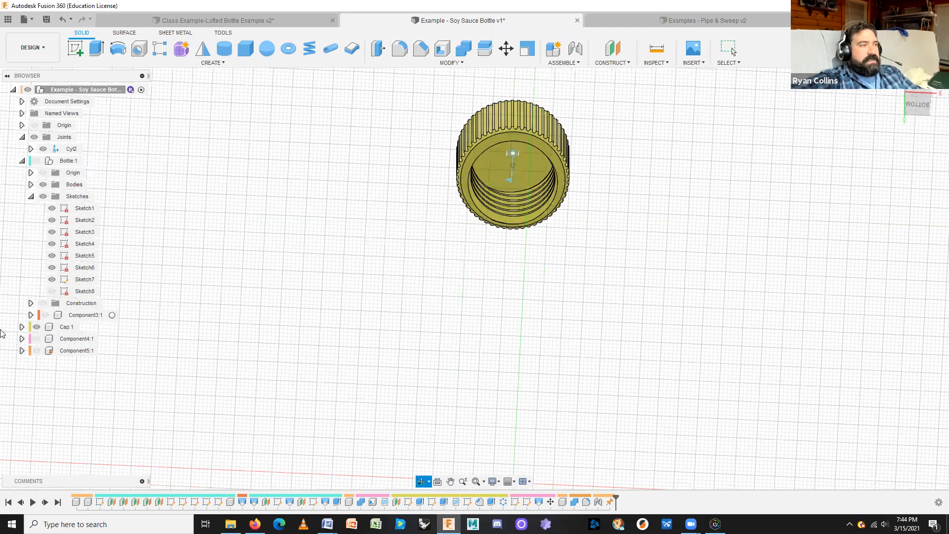
left_click(36, 352)
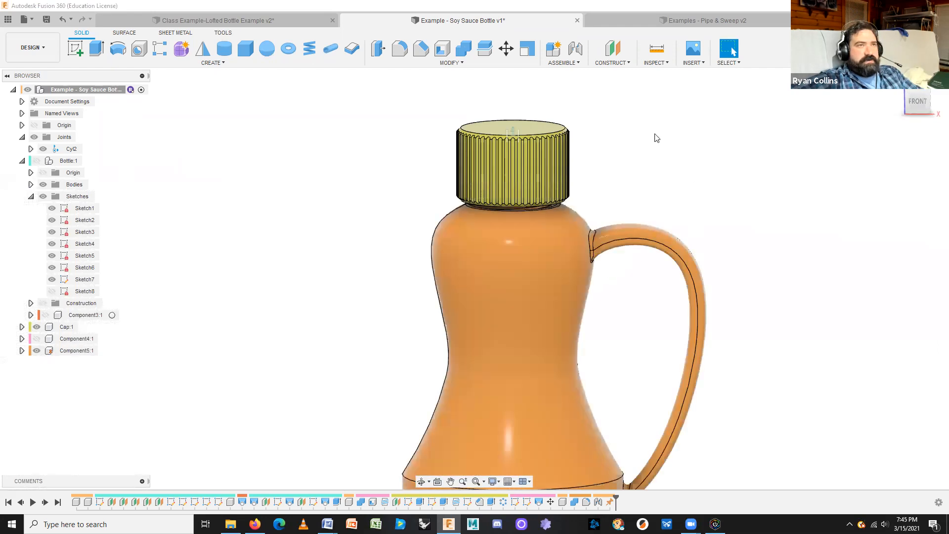
Activate Component5 to review its own timeline features, and reactivate the top-level design
scroll(375, 231, "down", 4)
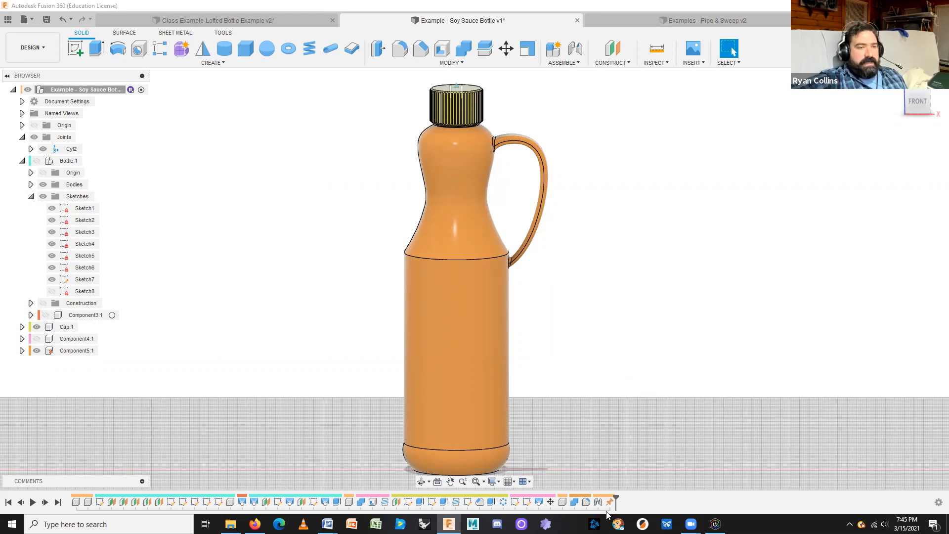
double_click(101, 352)
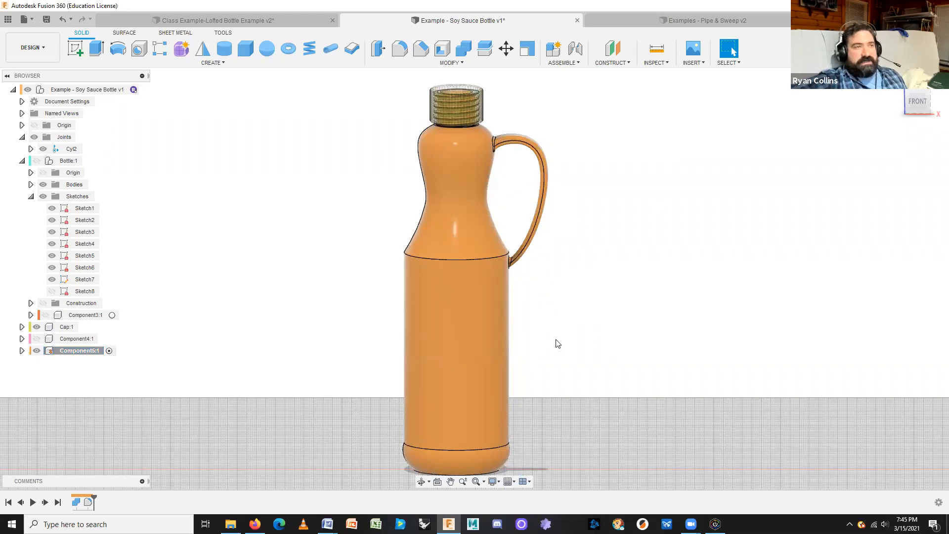
left_click(141, 89)
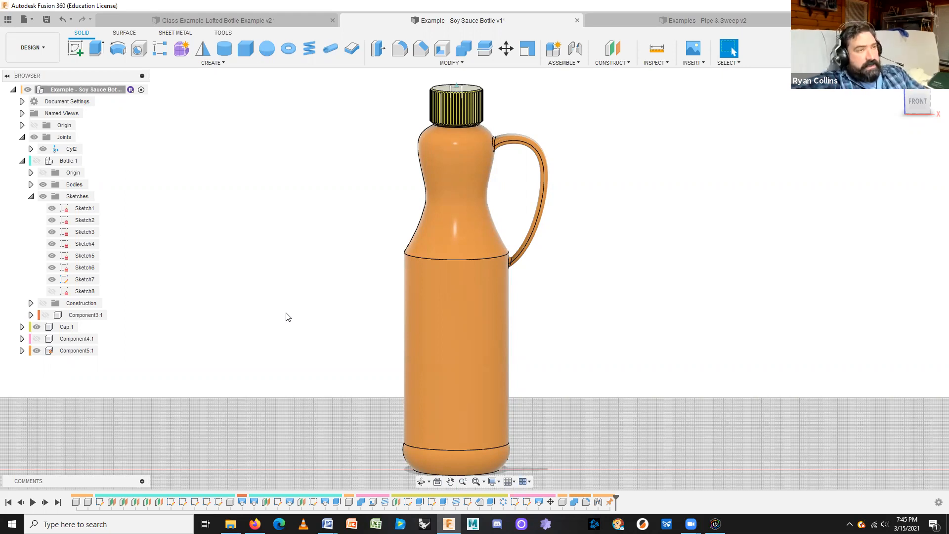
Save the soy sauce bottle design
key("ctrl+s")
key("Return")
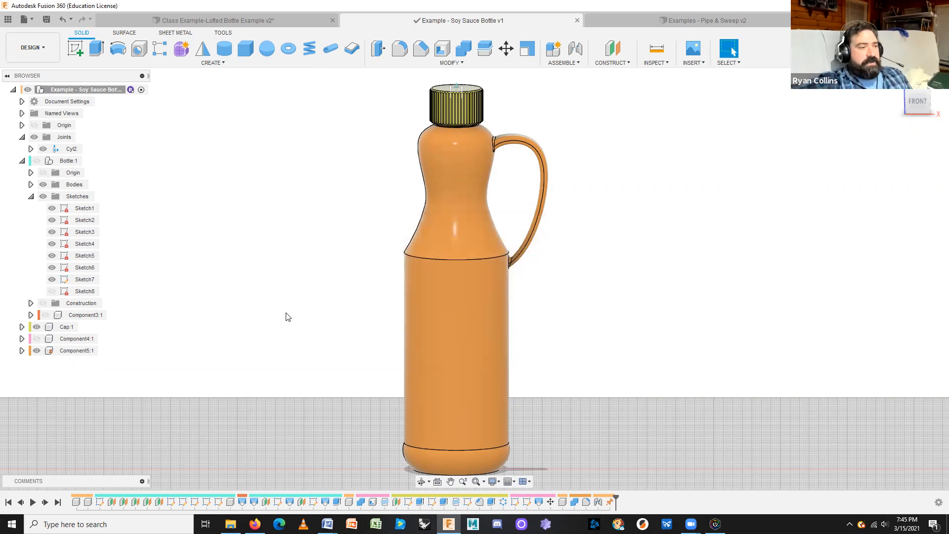